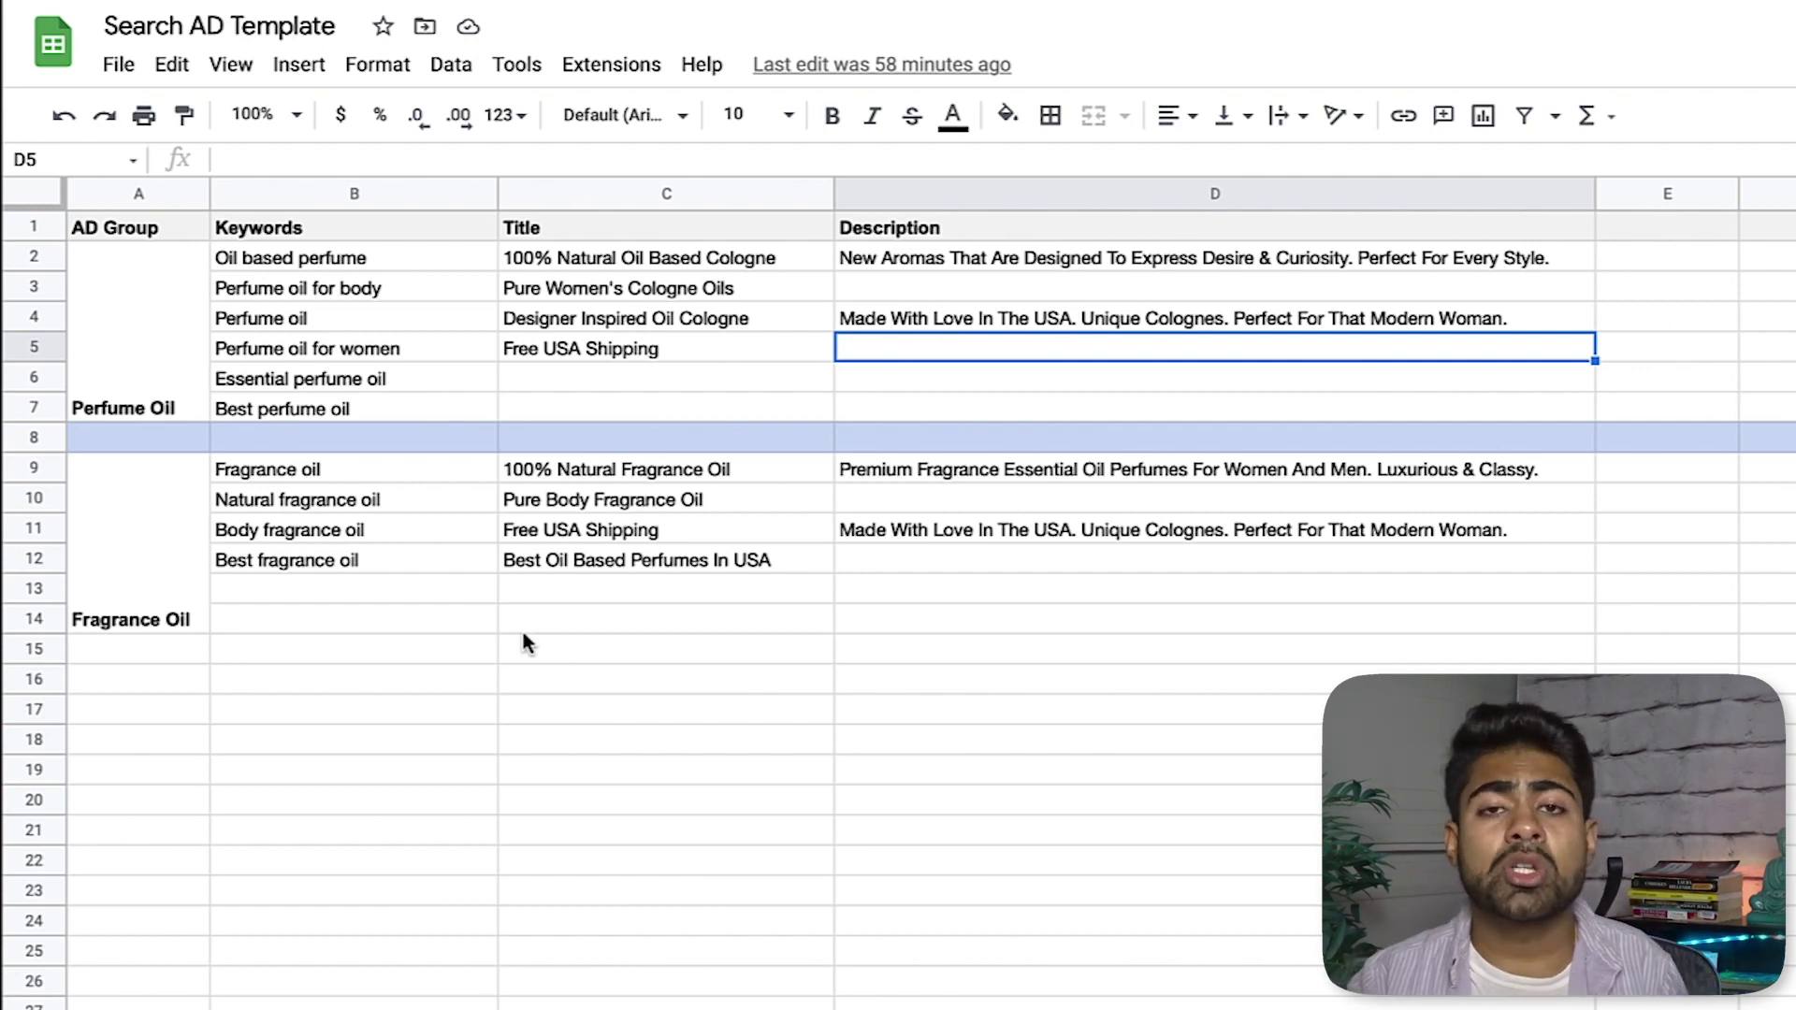
Copy the ad group name Perfume Oil from the first group's merged cell in the AD Group column.
click(292, 385)
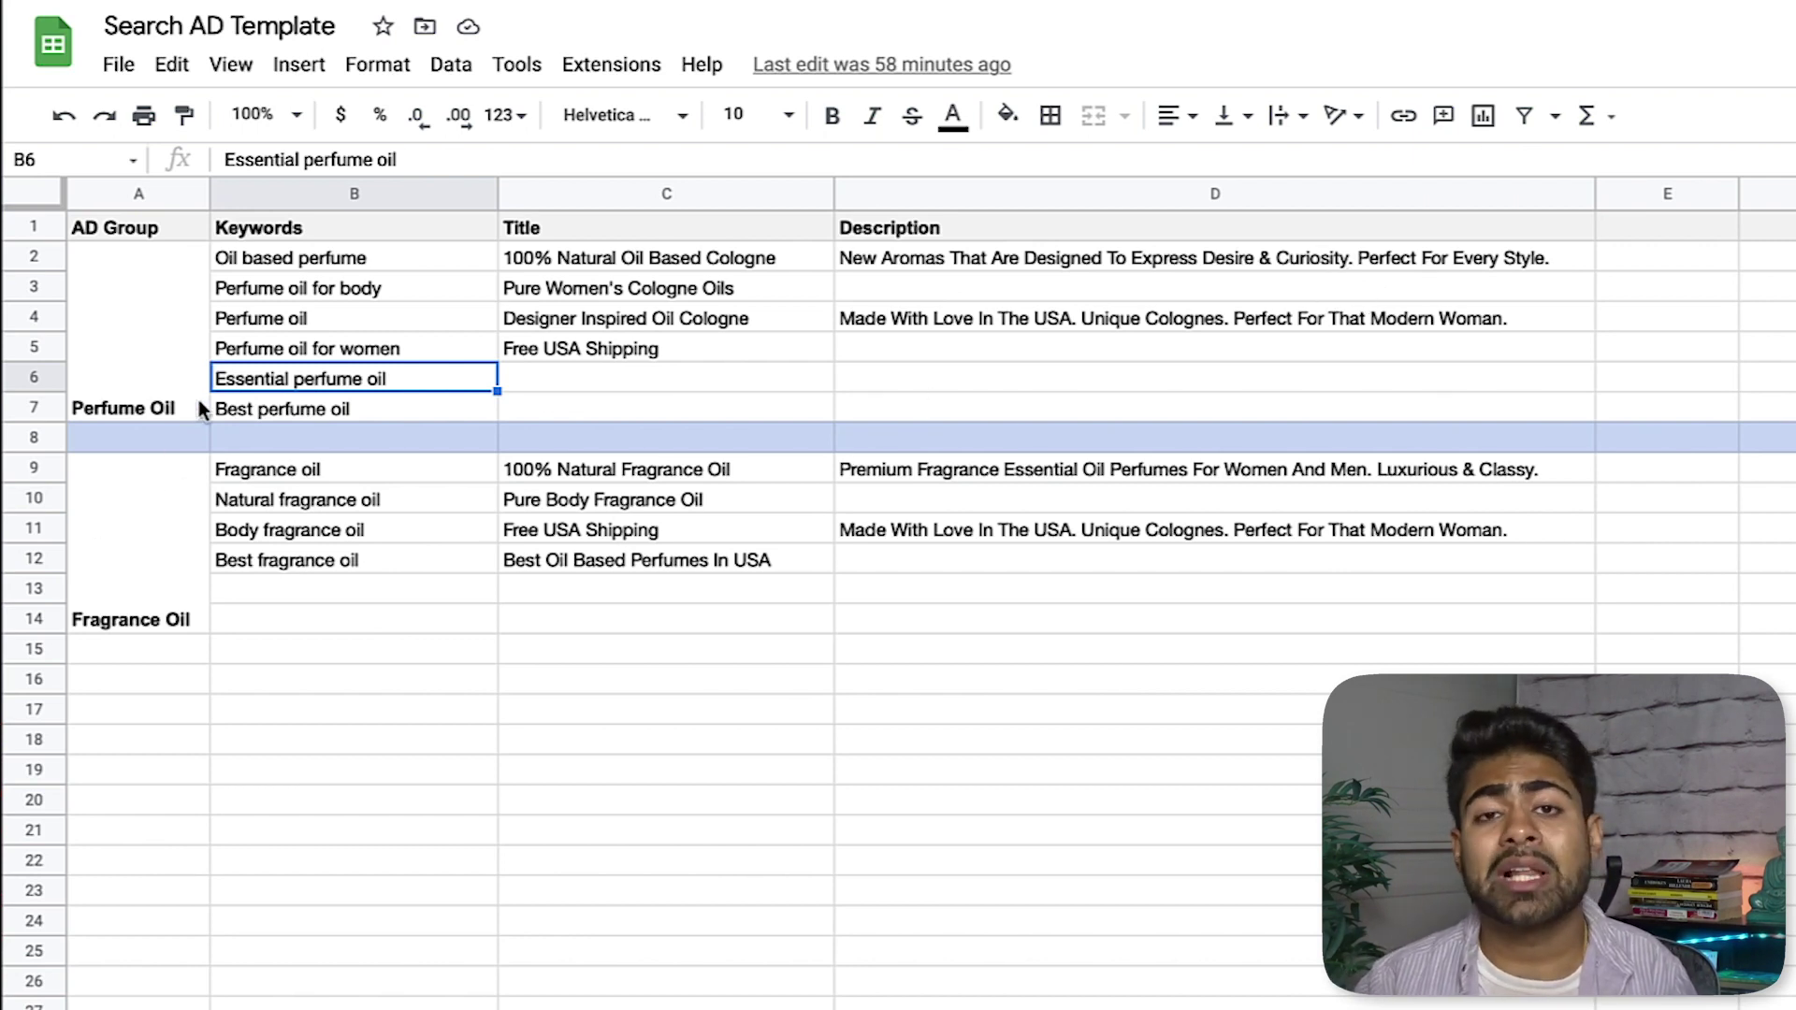
click(178, 305)
double_click(178, 303)
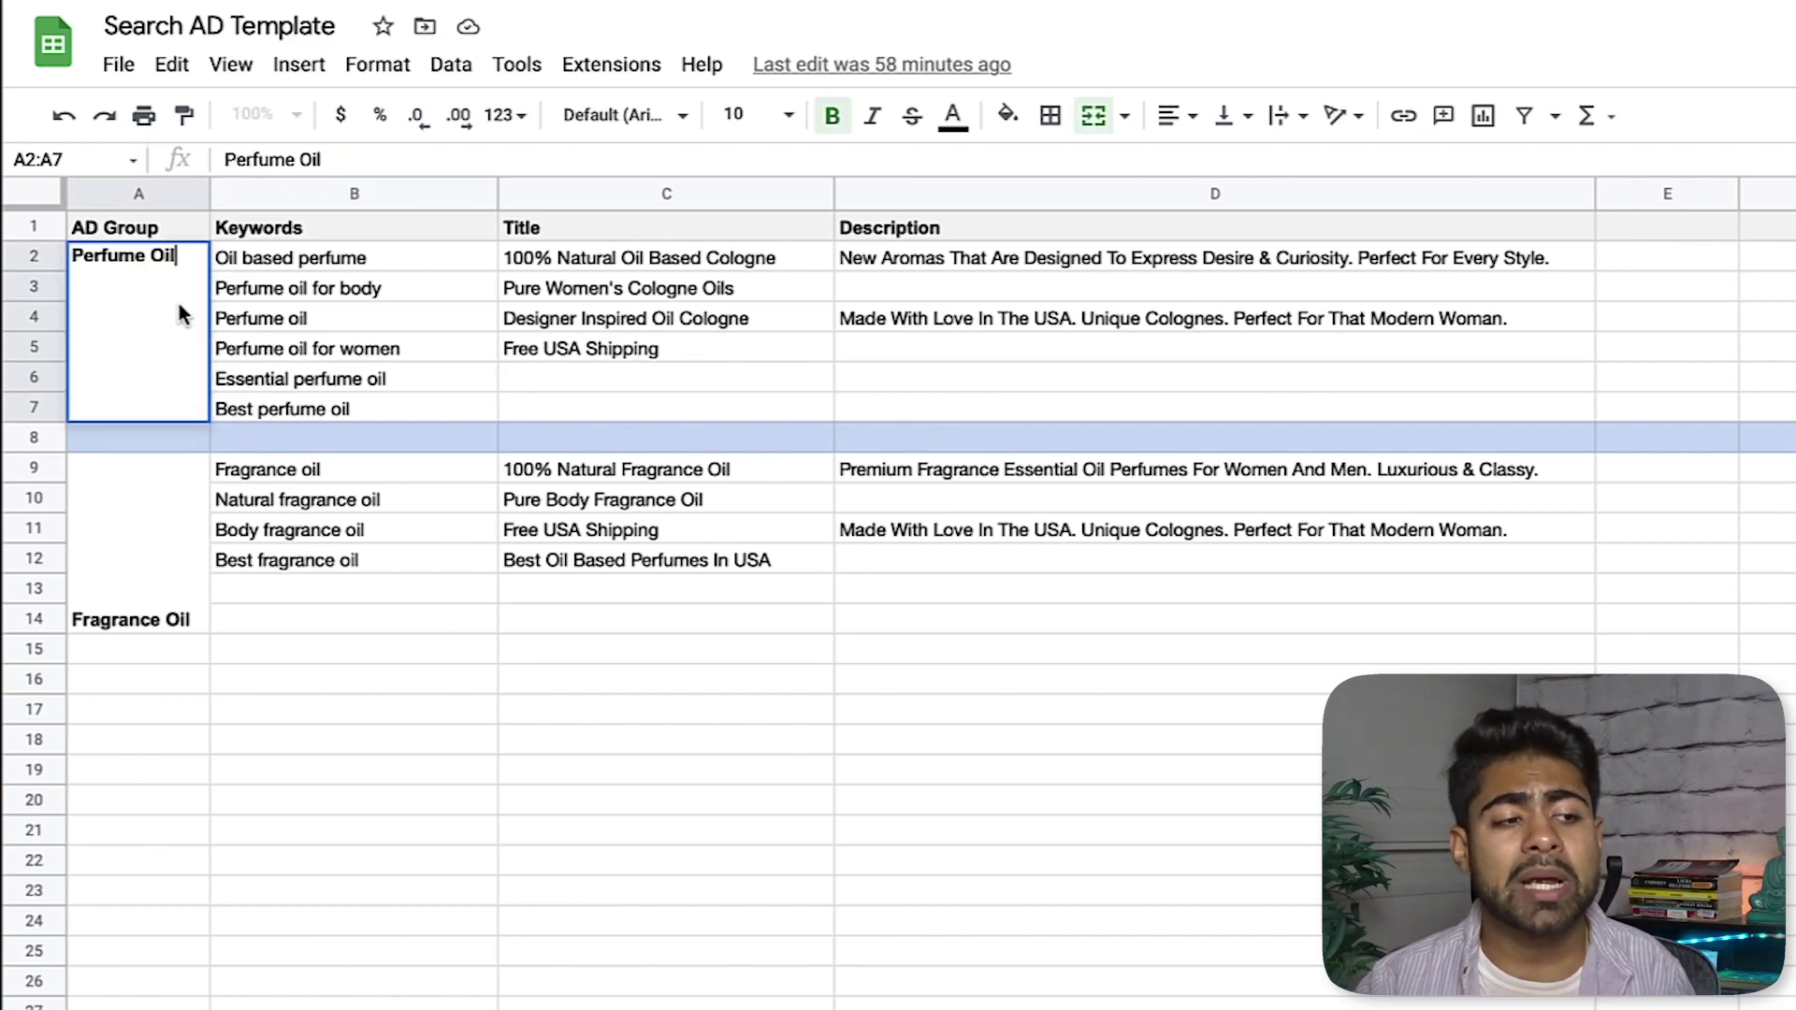
drag(72, 256, 169, 267)
right_click(169, 266)
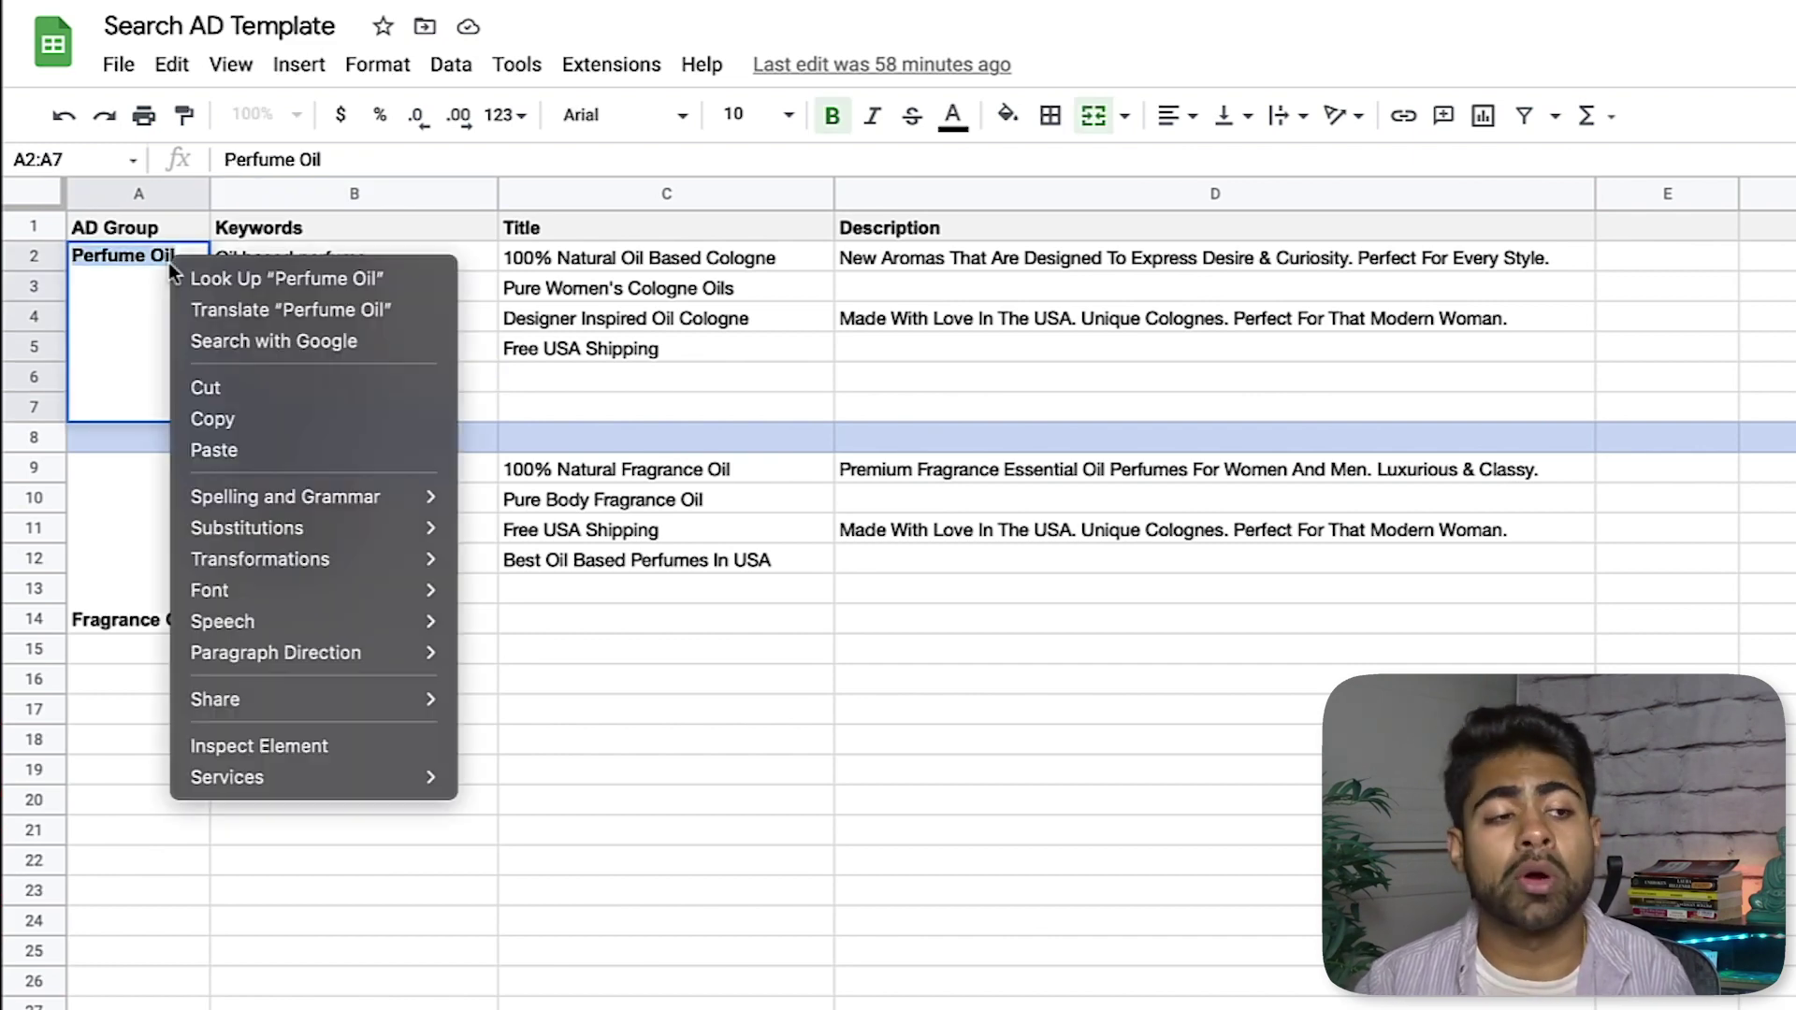
click(309, 418)
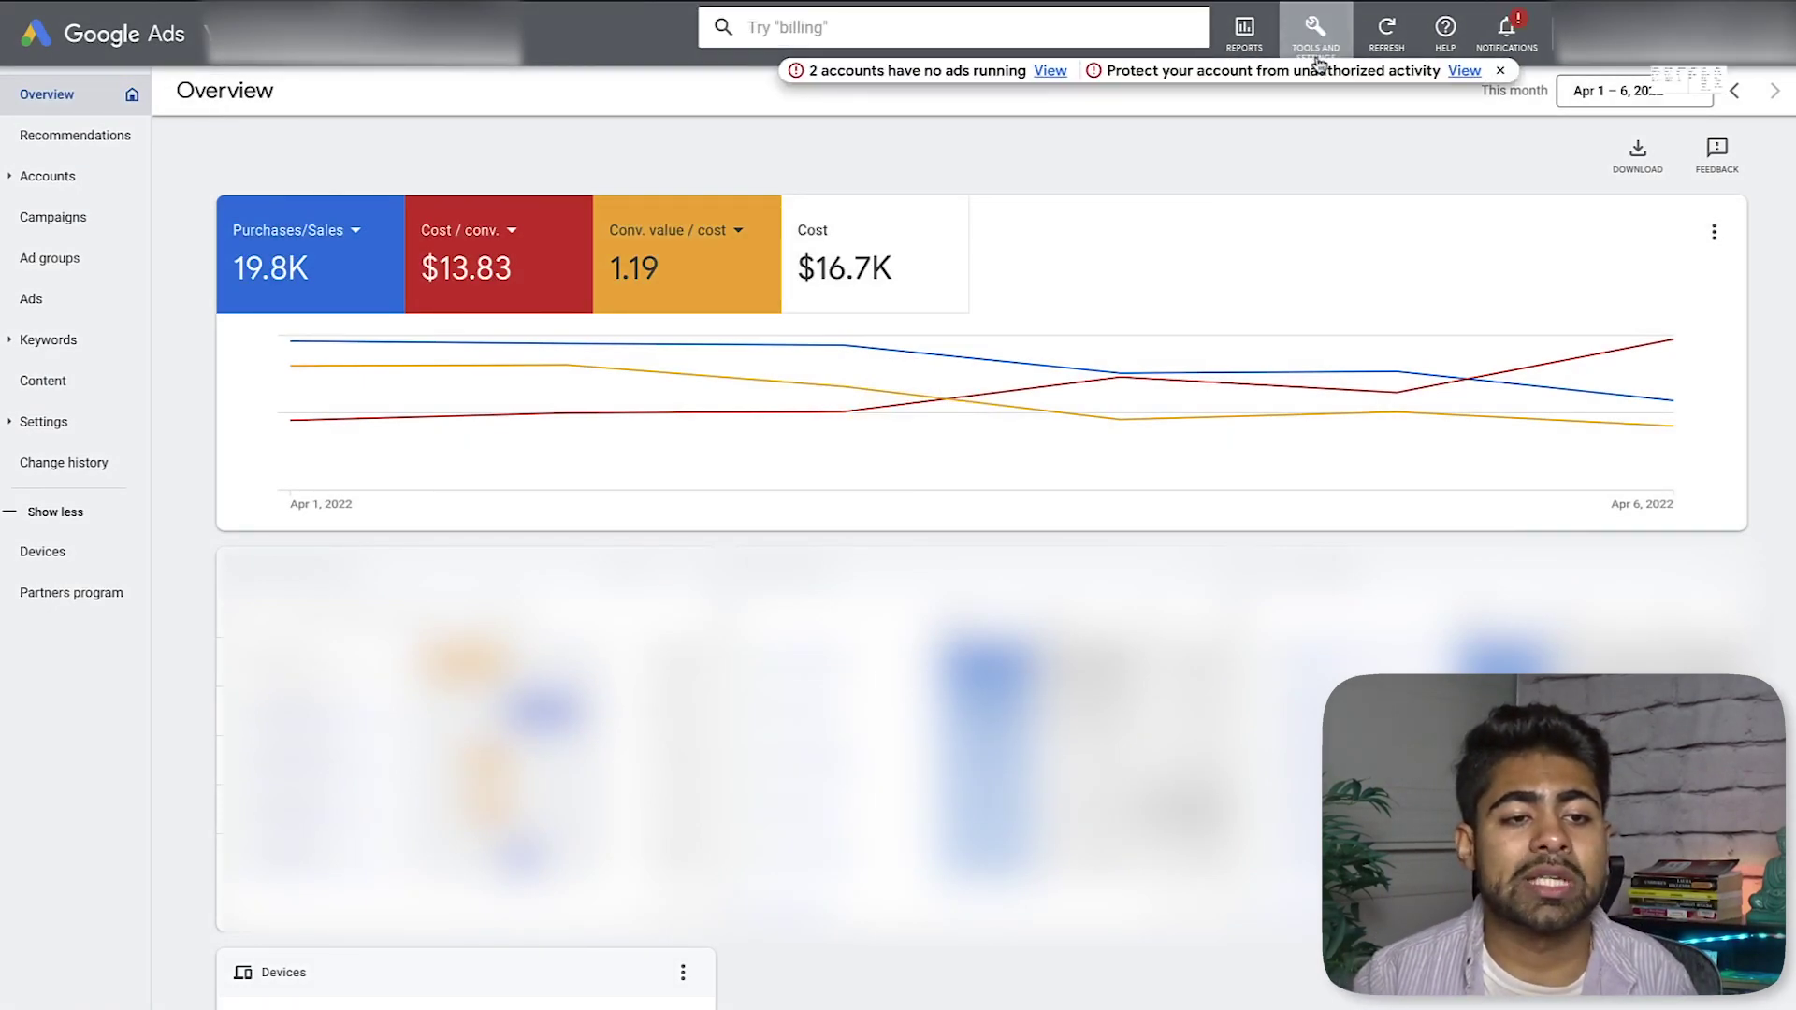
Switch to Google Ads, open Keyword Planner and start discovering new keywords.
click(1318, 61)
click(530, 229)
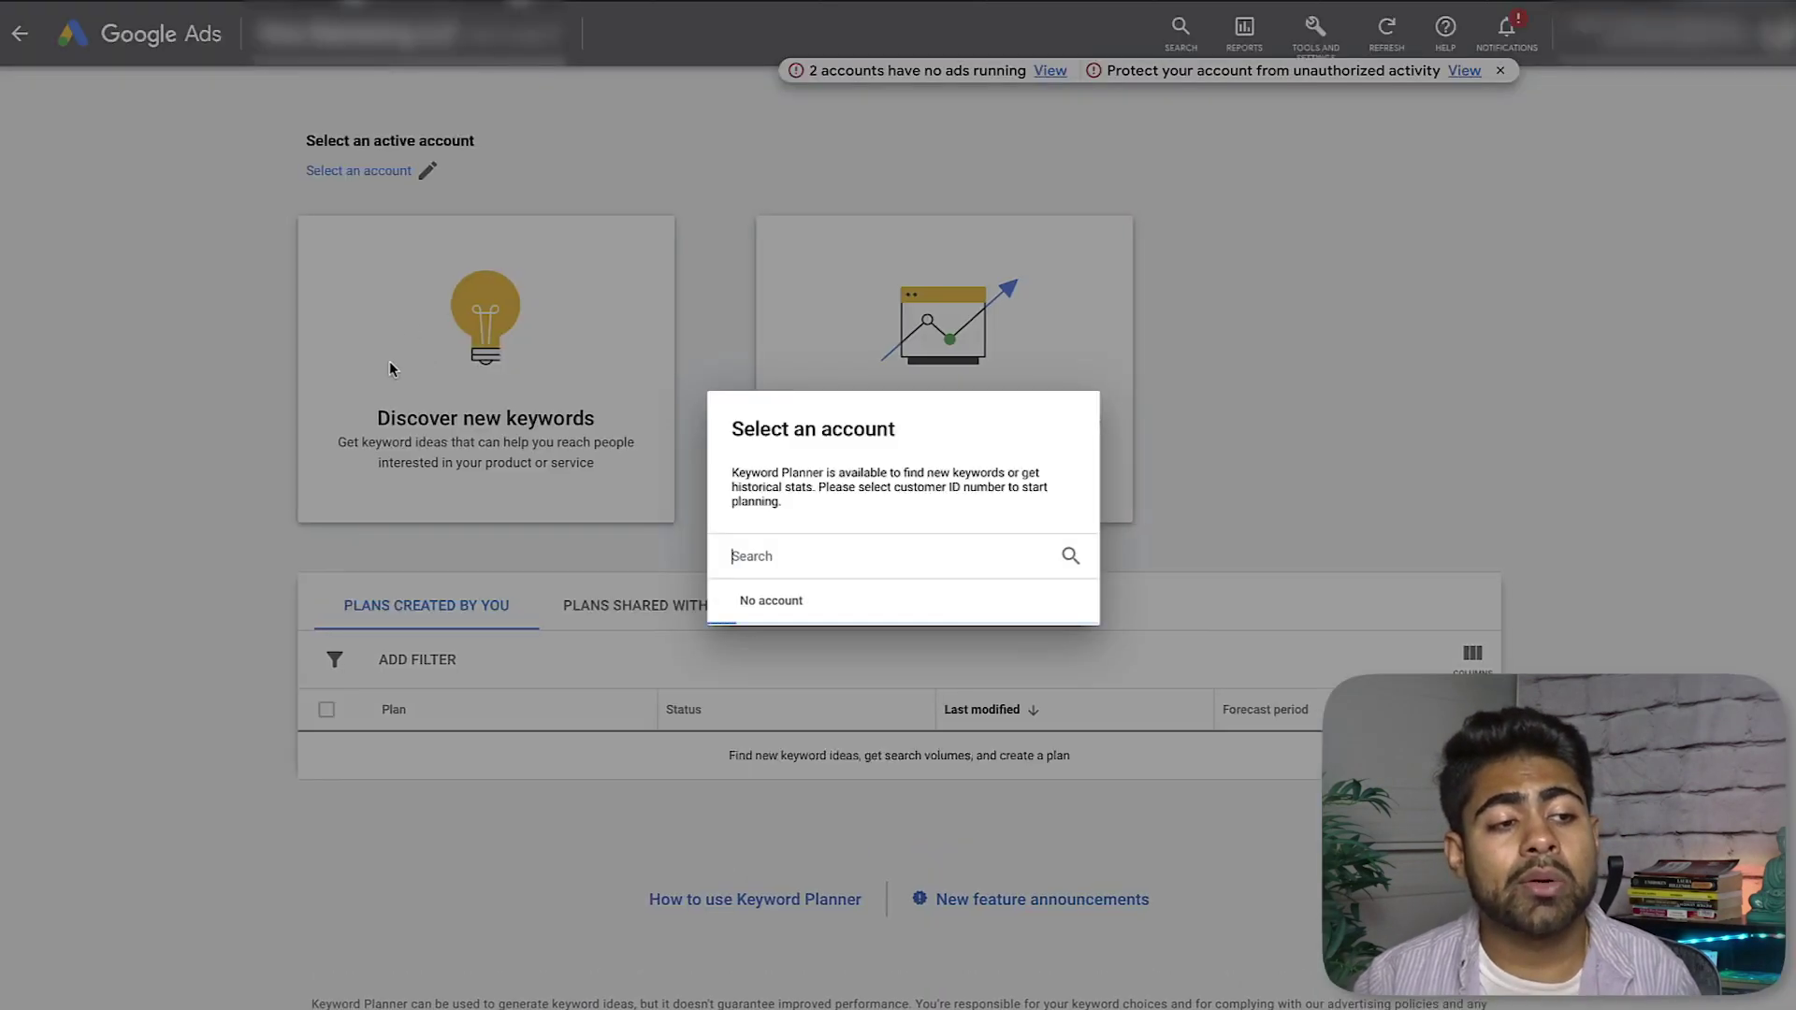
click(389, 361)
click(465, 451)
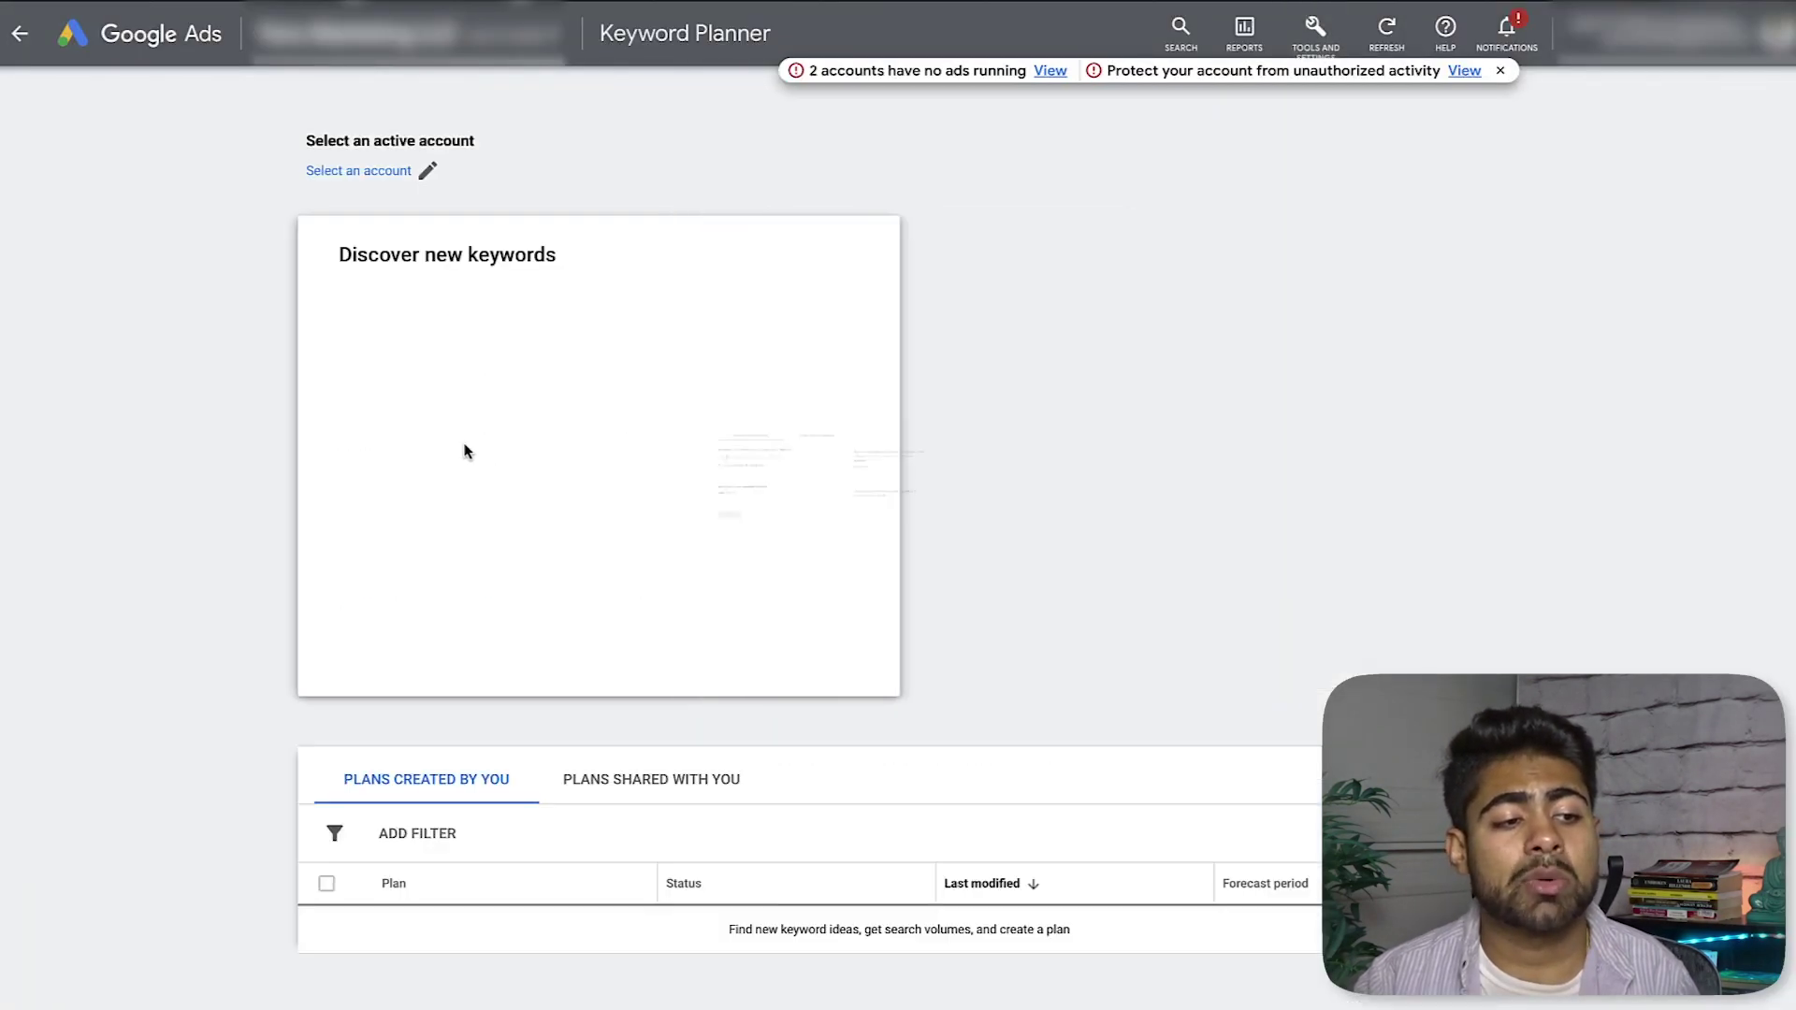
Paste Perfume Oil as the seed keyword and get keyword ideas for it using the AVANTWOOD account.
right_click(519, 393)
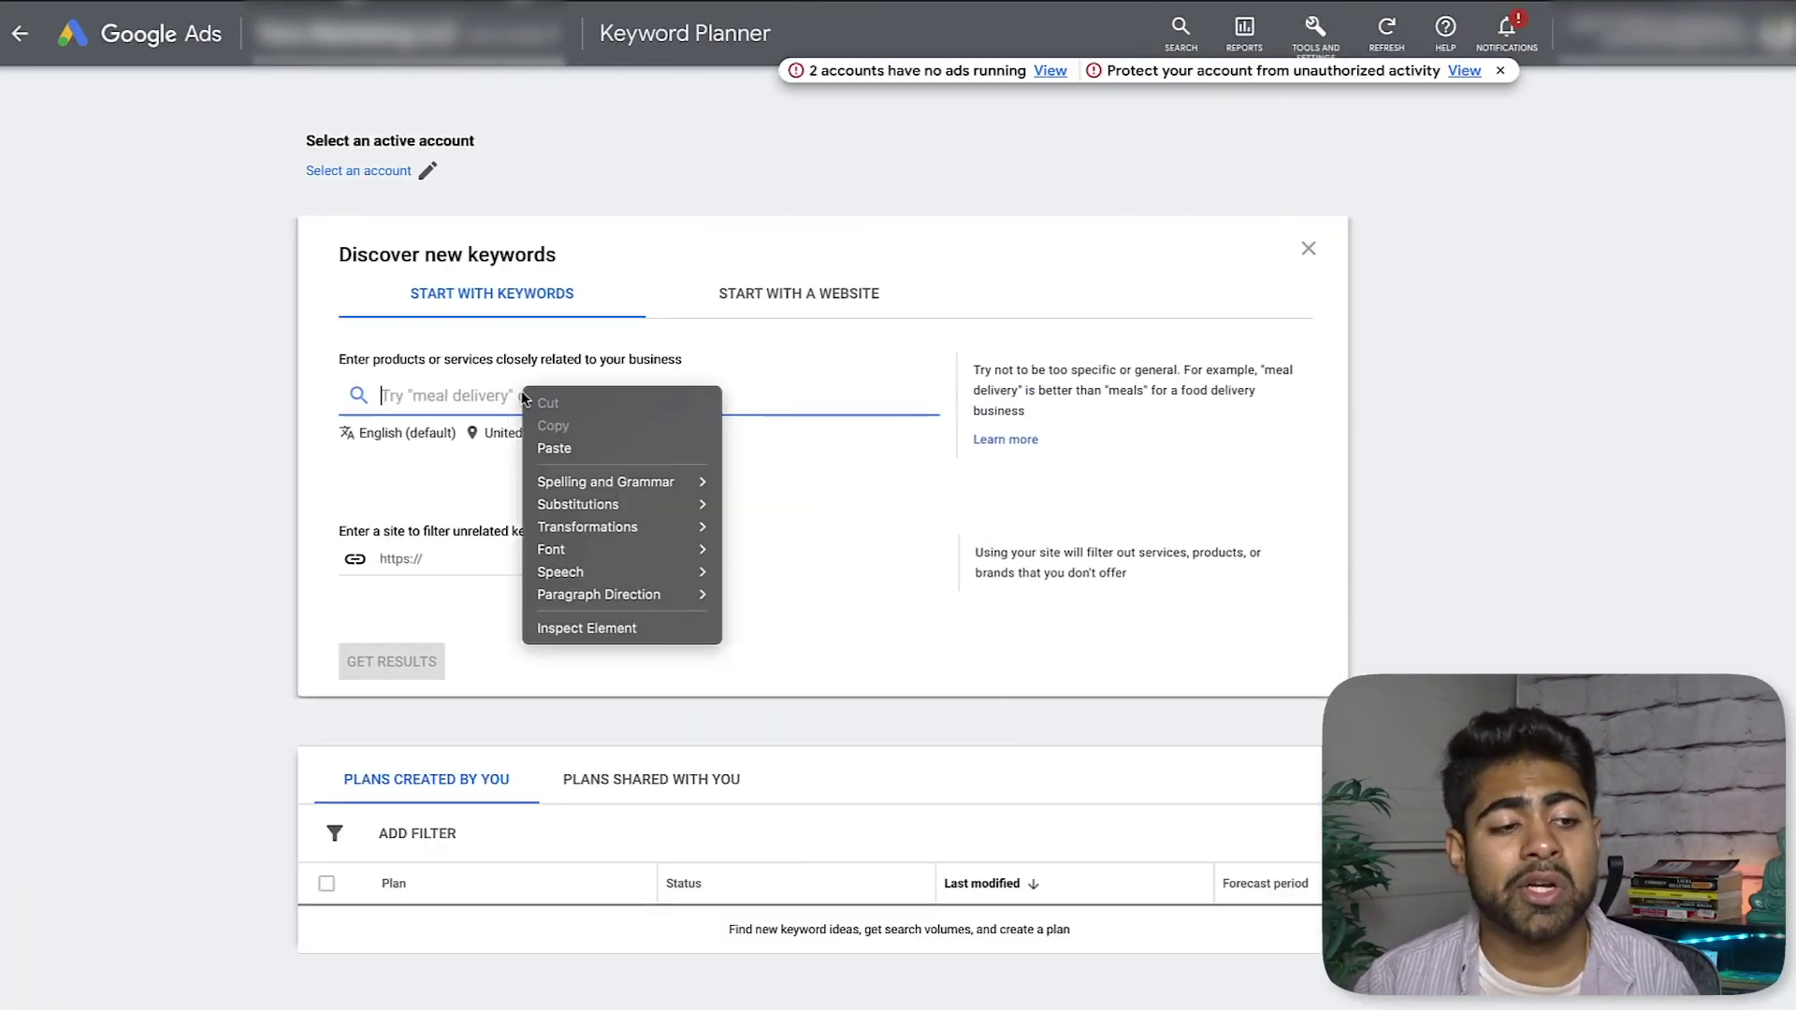
click(591, 449)
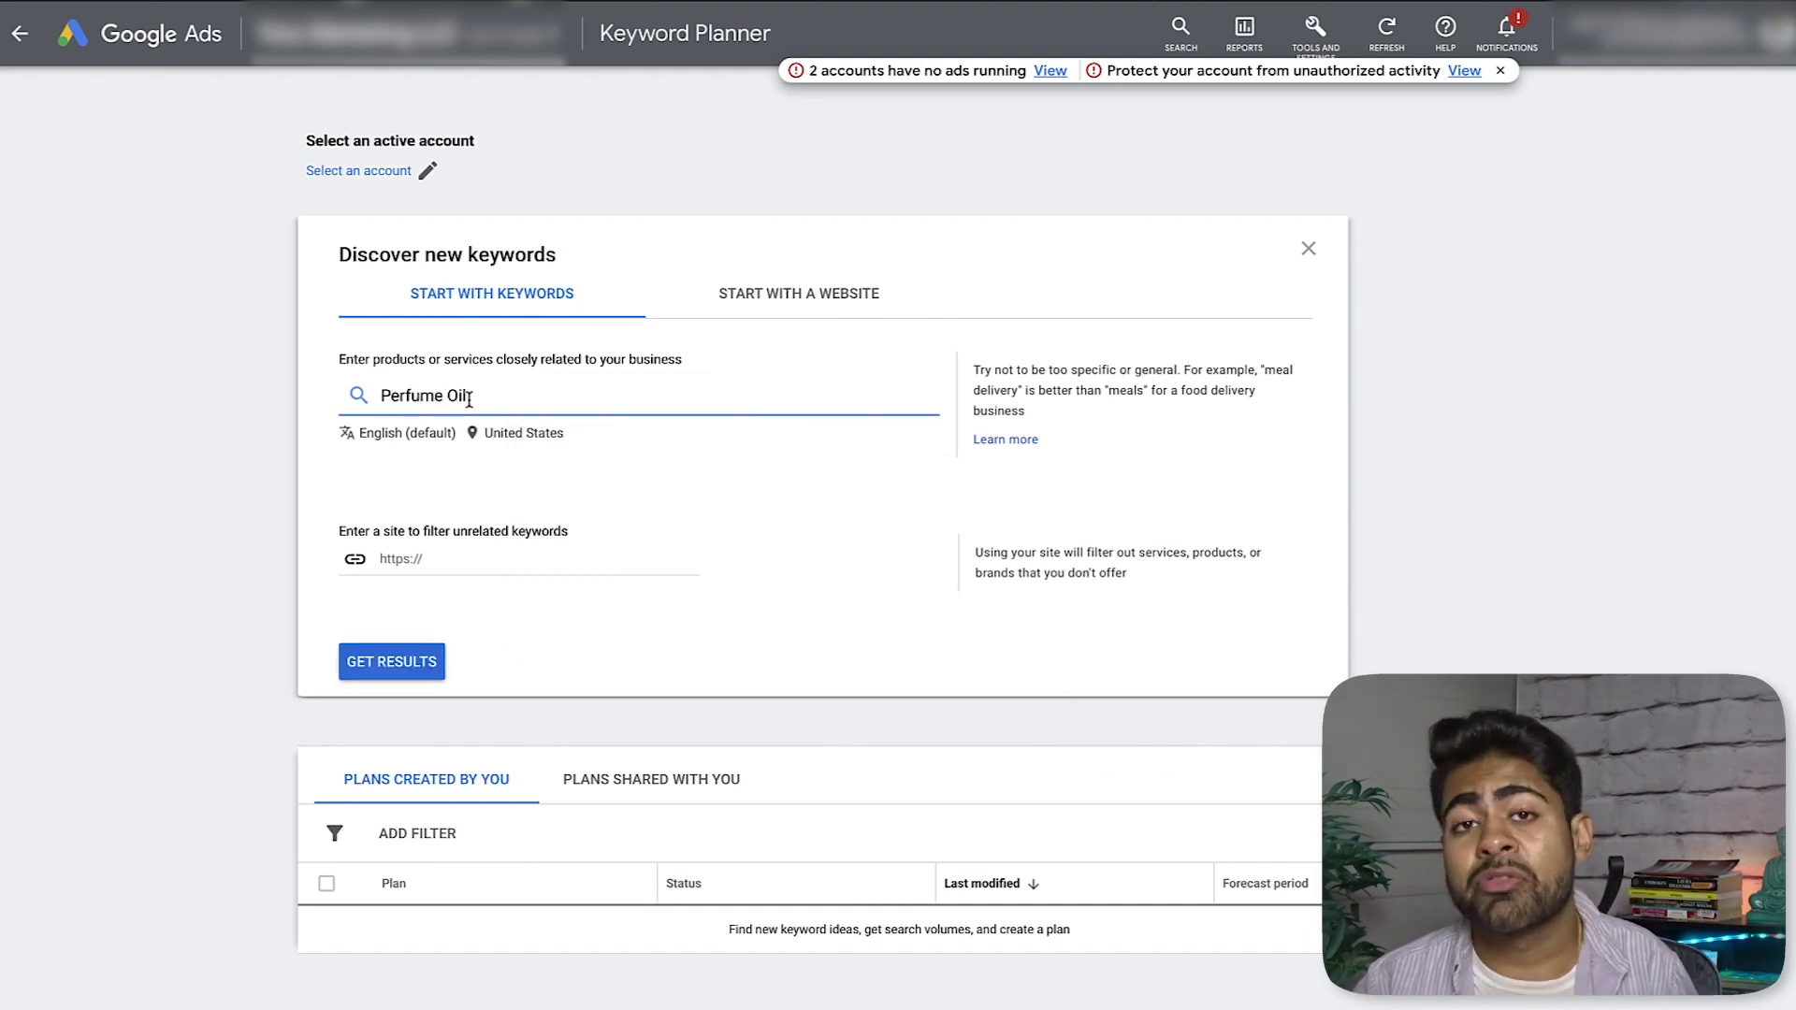
click(463, 451)
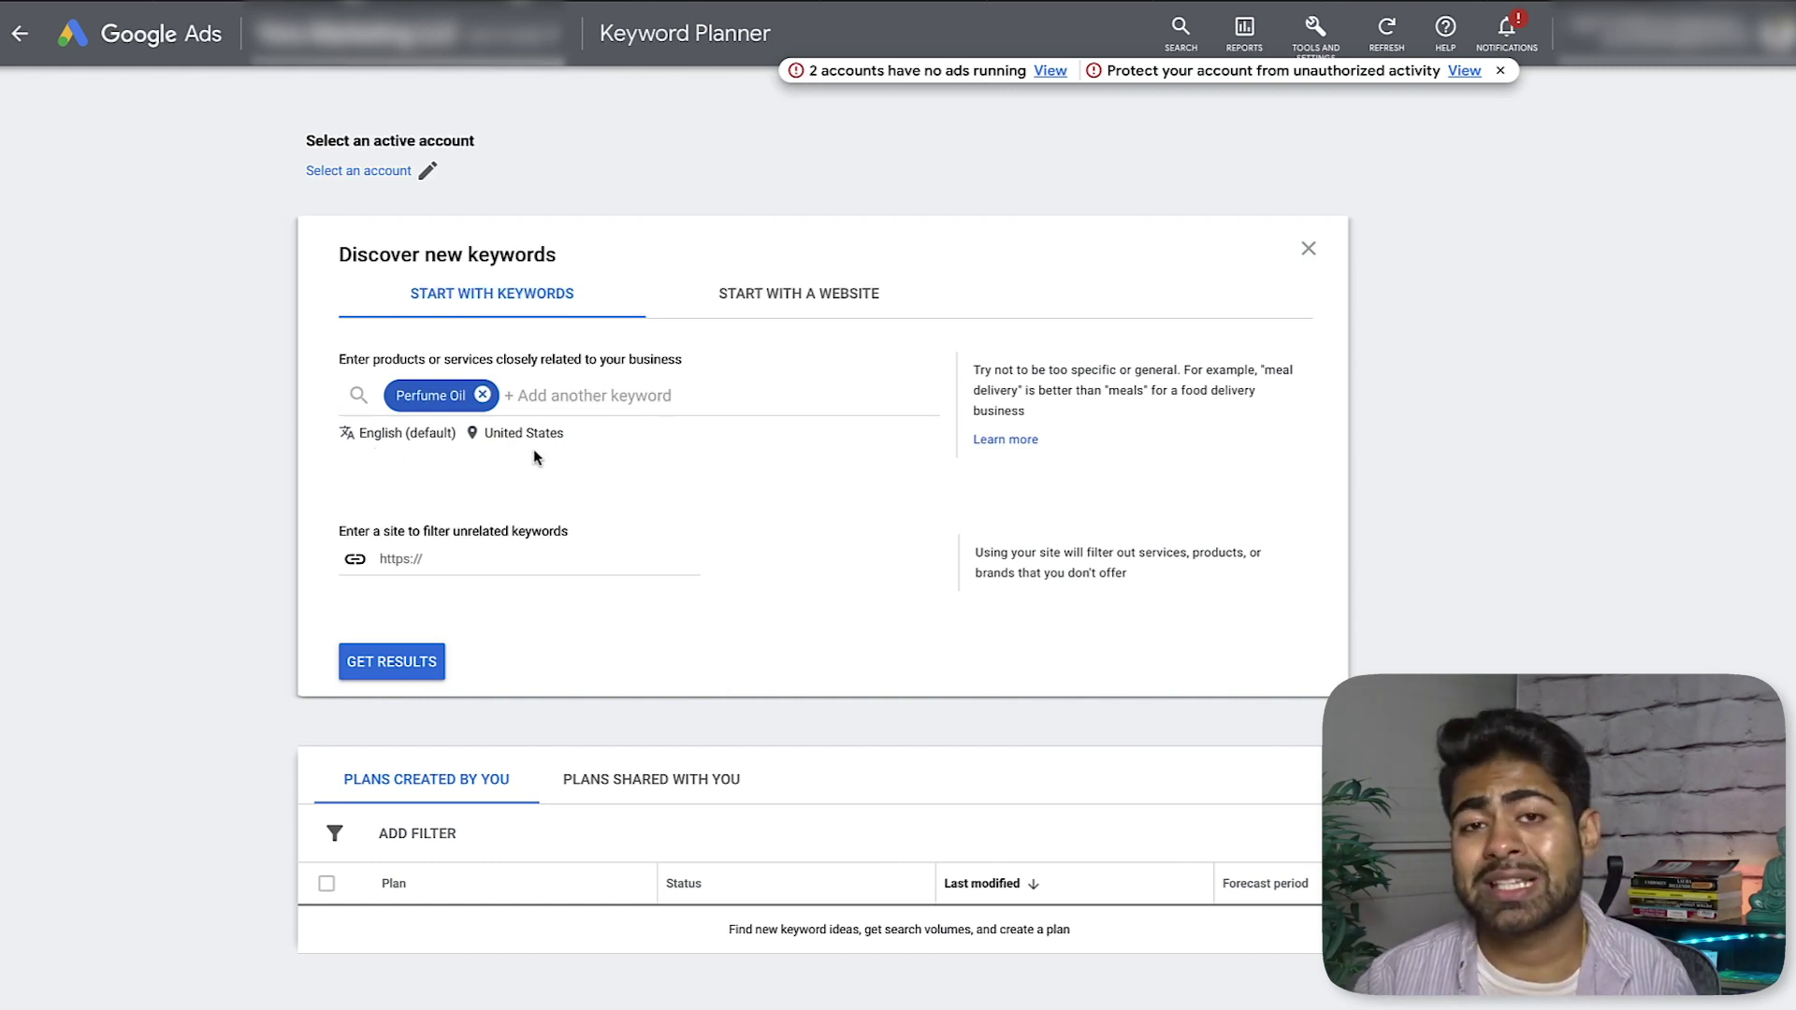
click(407, 663)
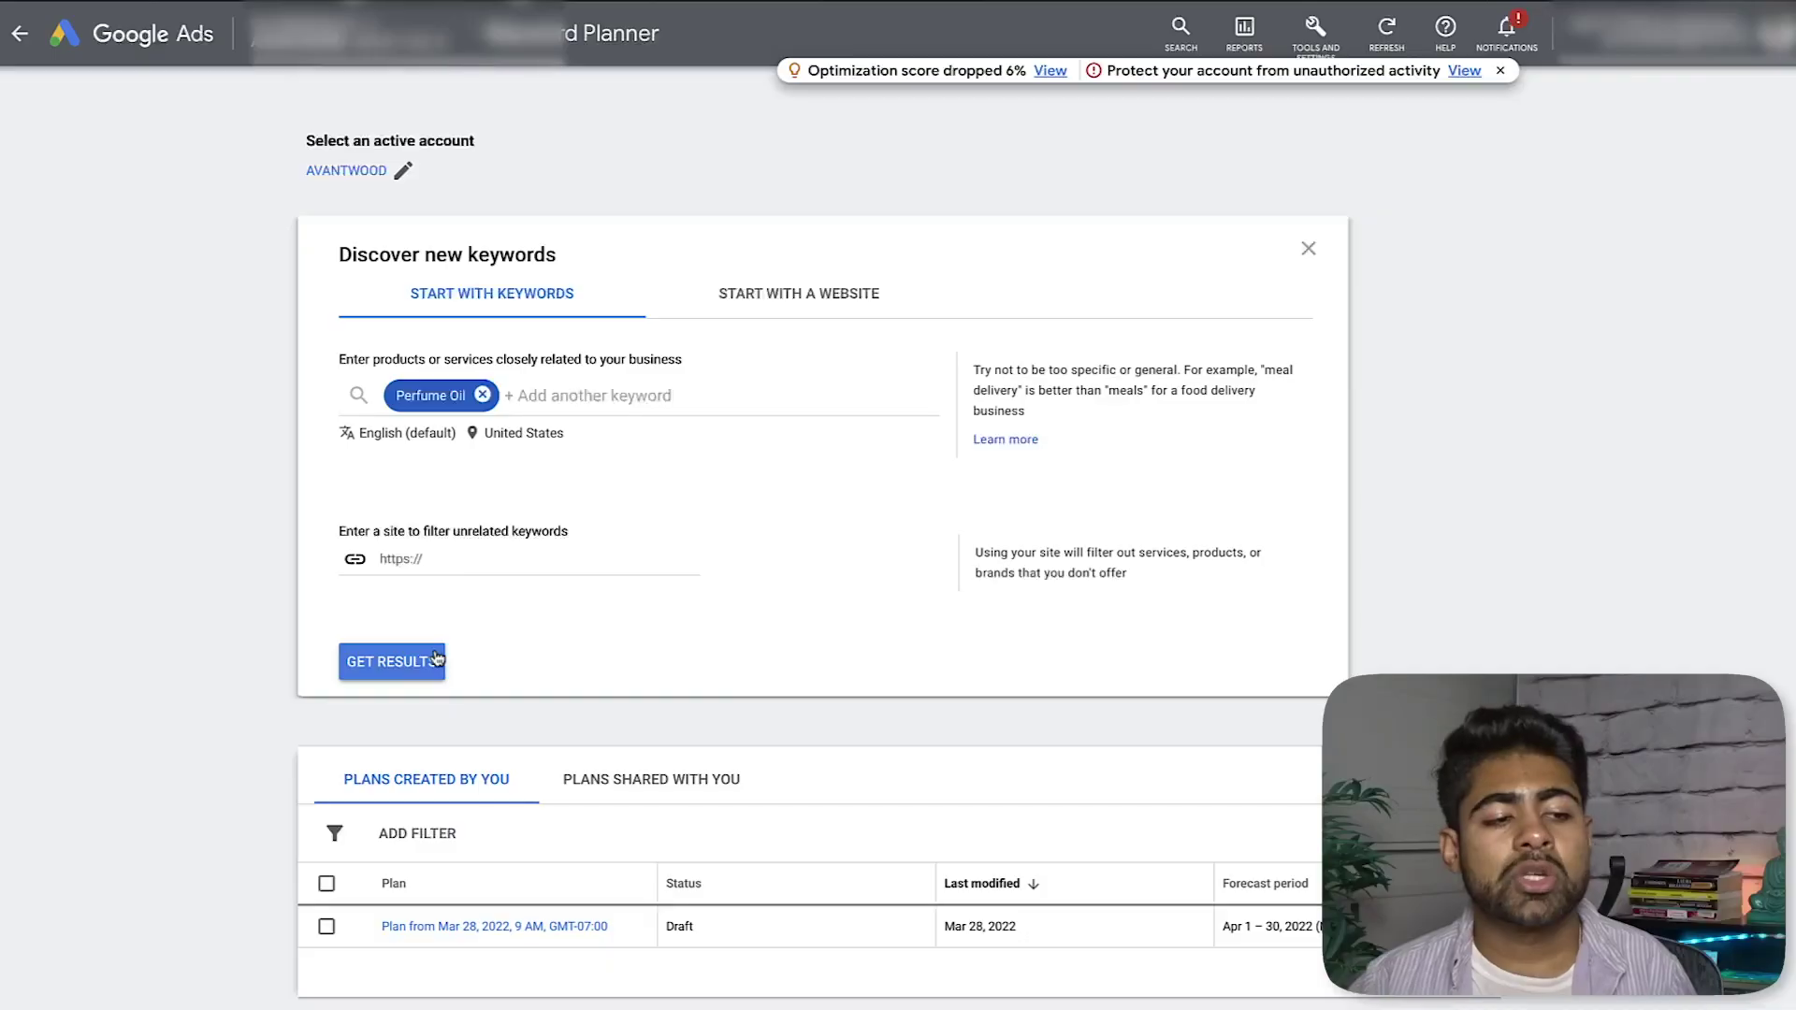
click(434, 656)
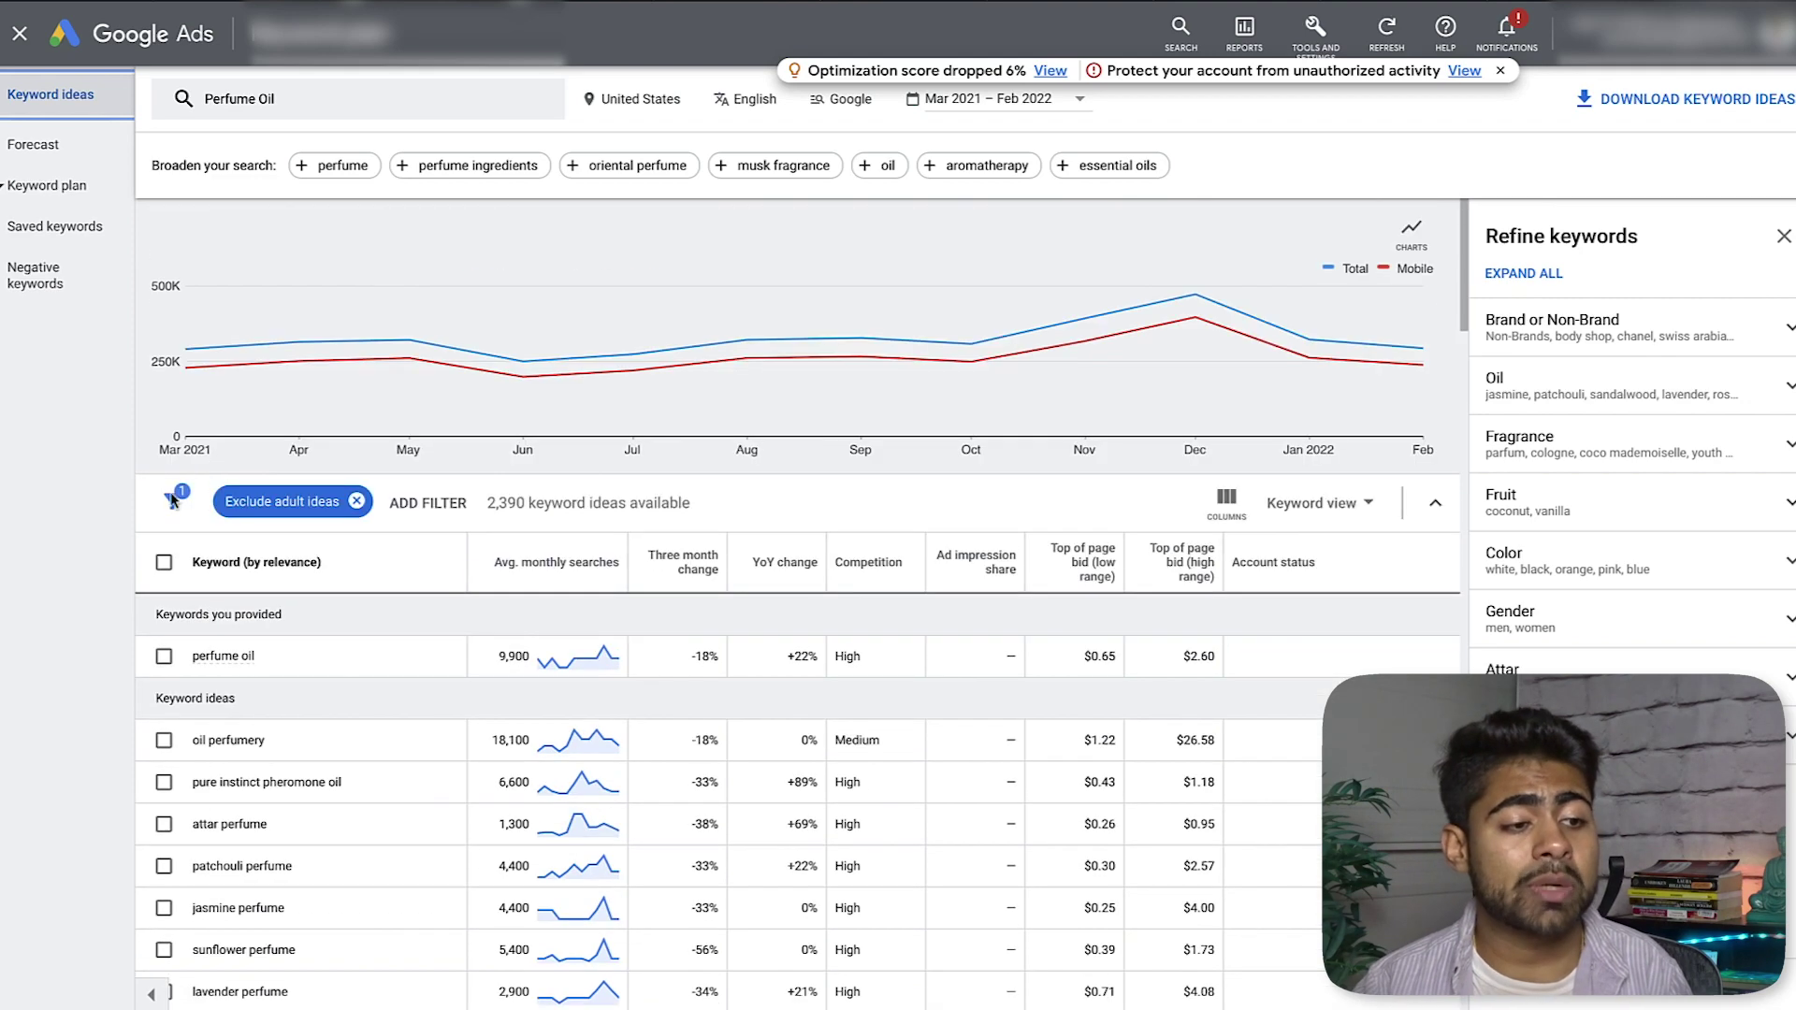
Briefly select and deselect all keyword ideas, and filter the list to average monthly searches >= 500.
click(164, 563)
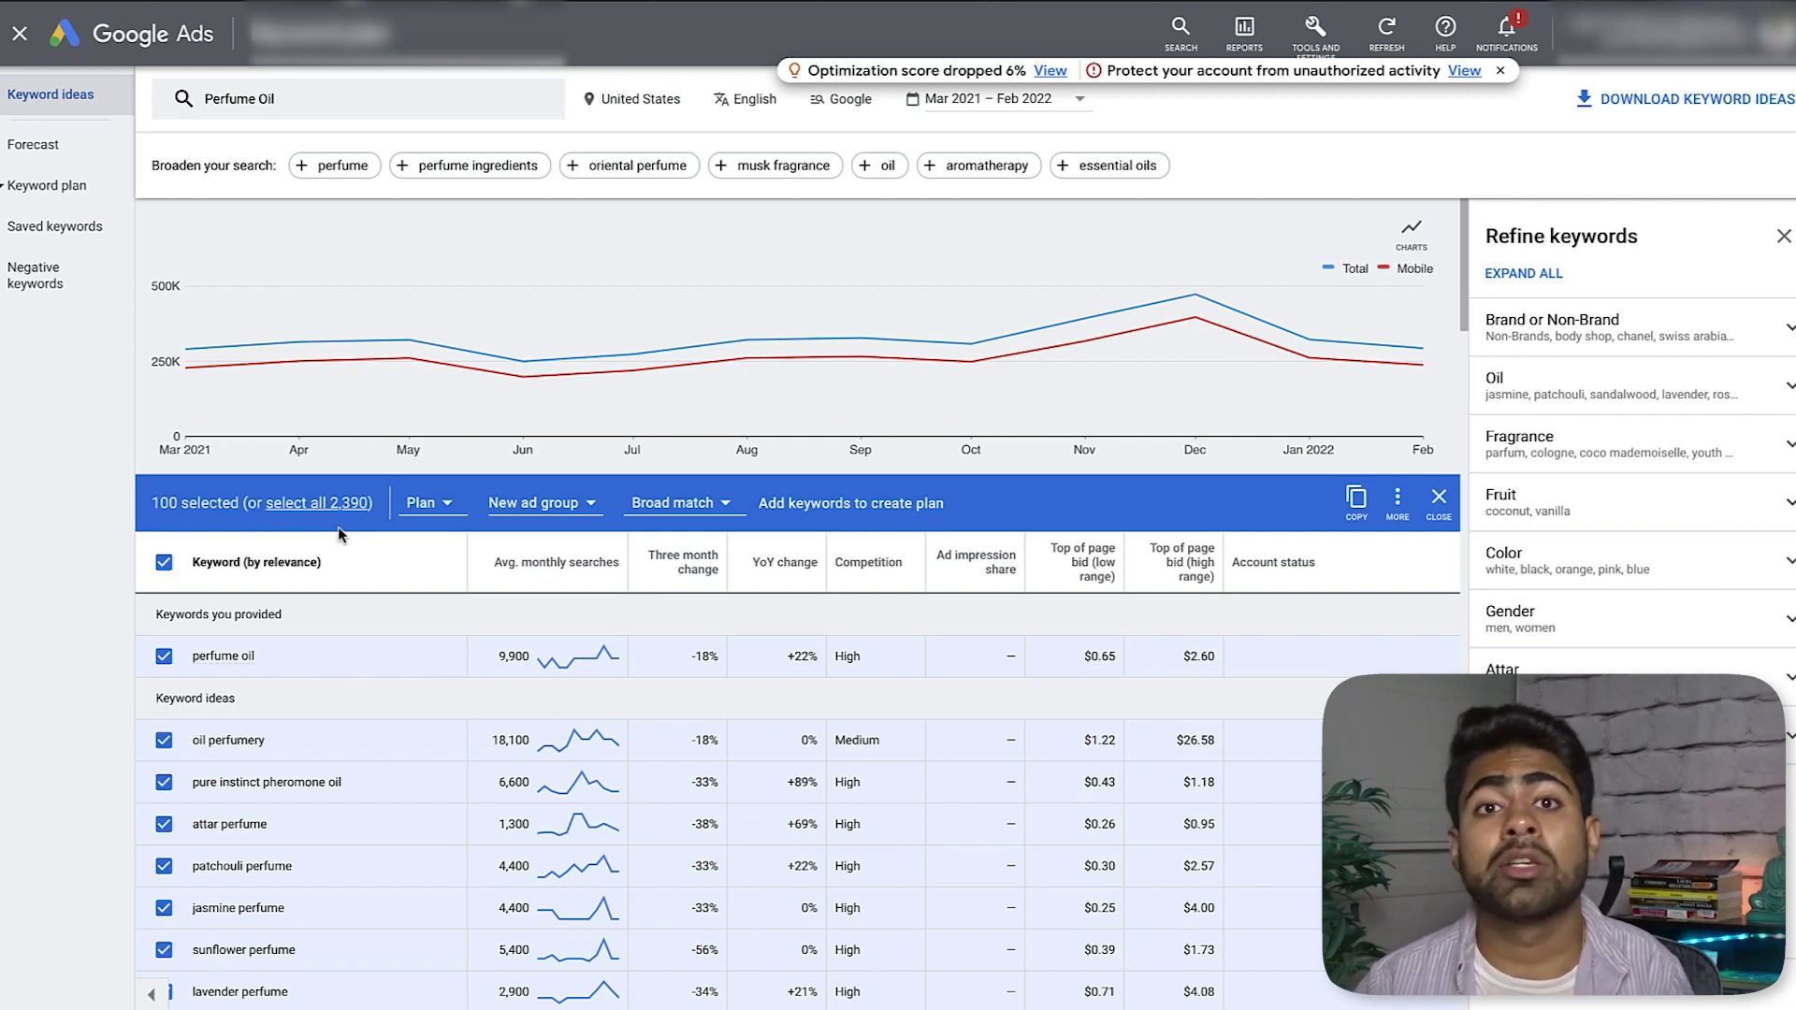
click(162, 564)
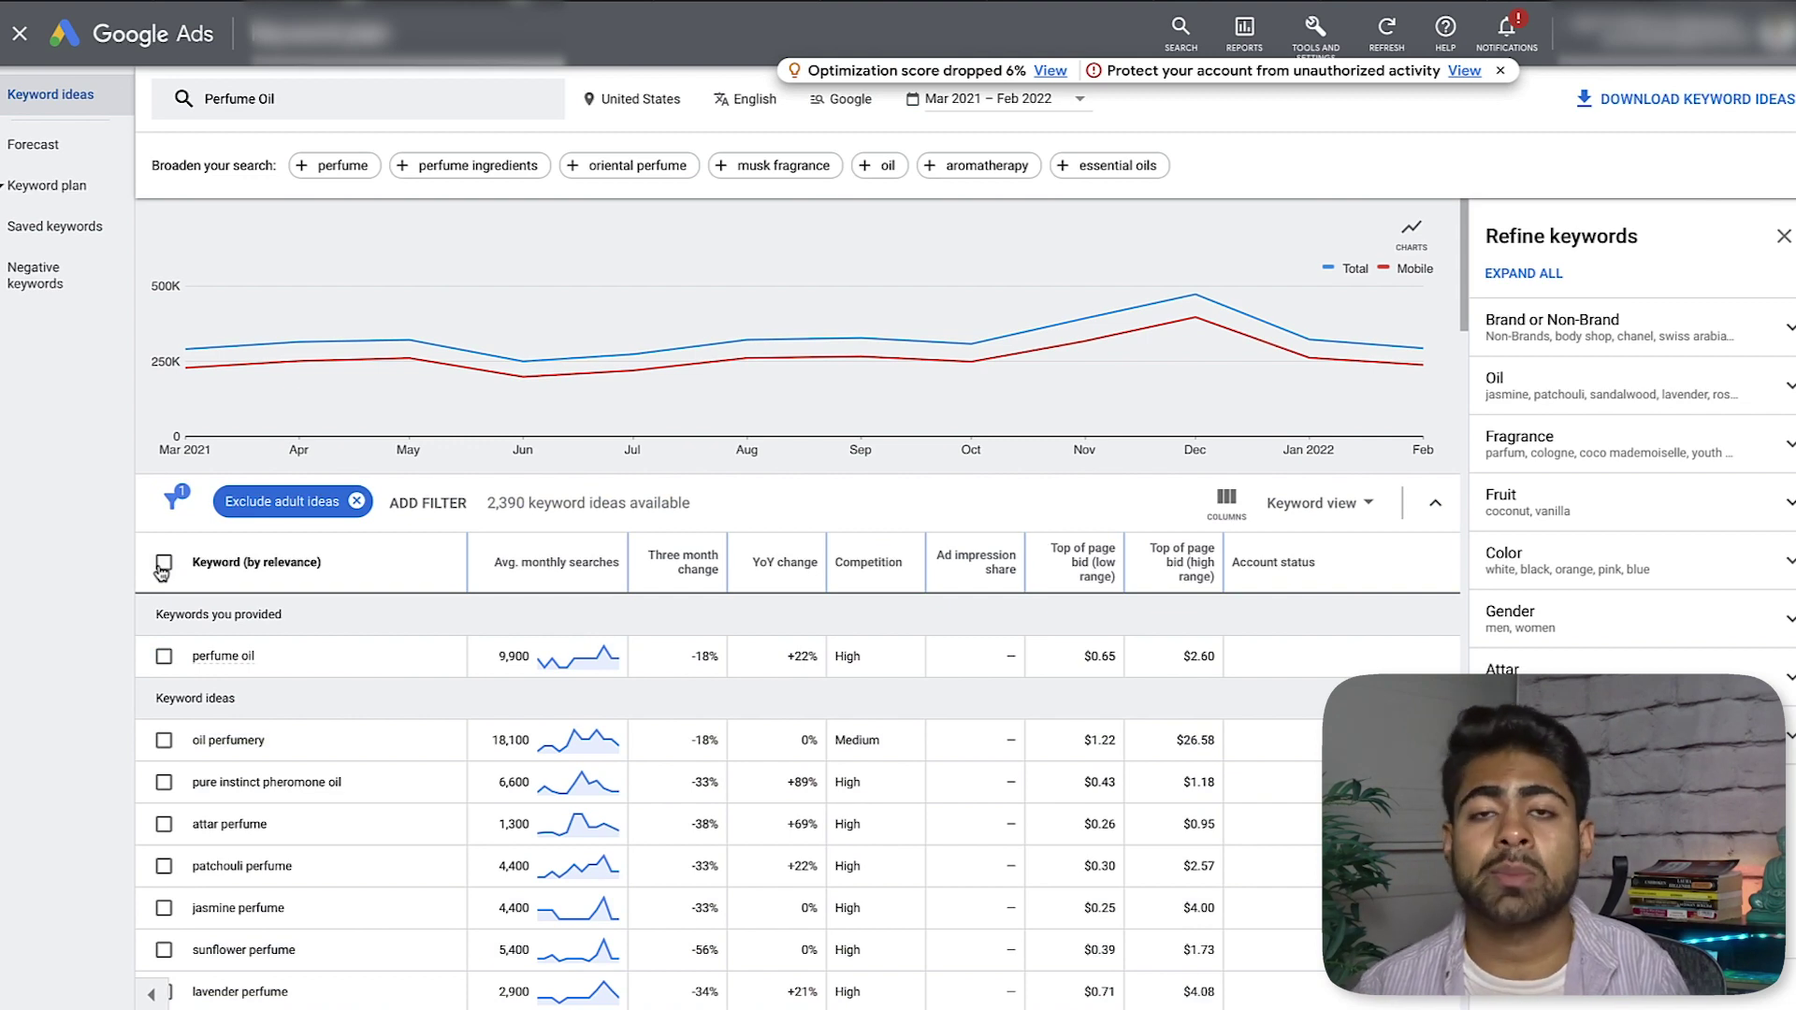
click(172, 499)
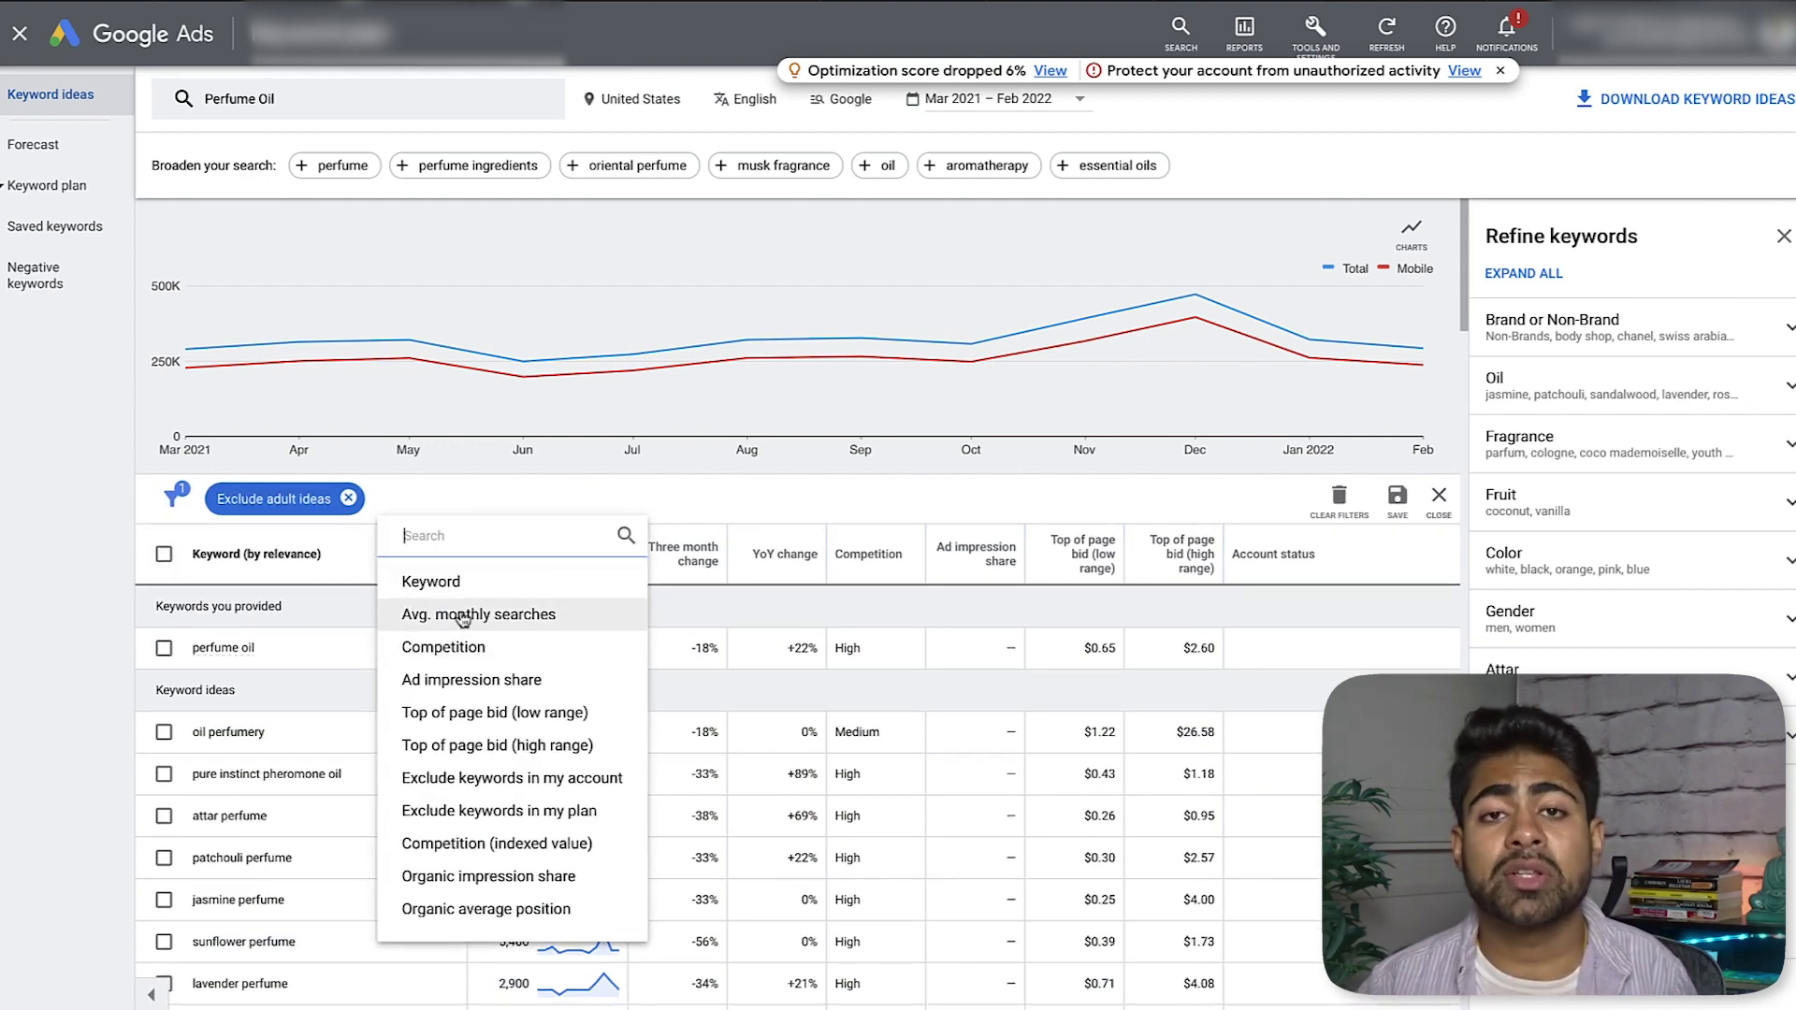
click(399, 621)
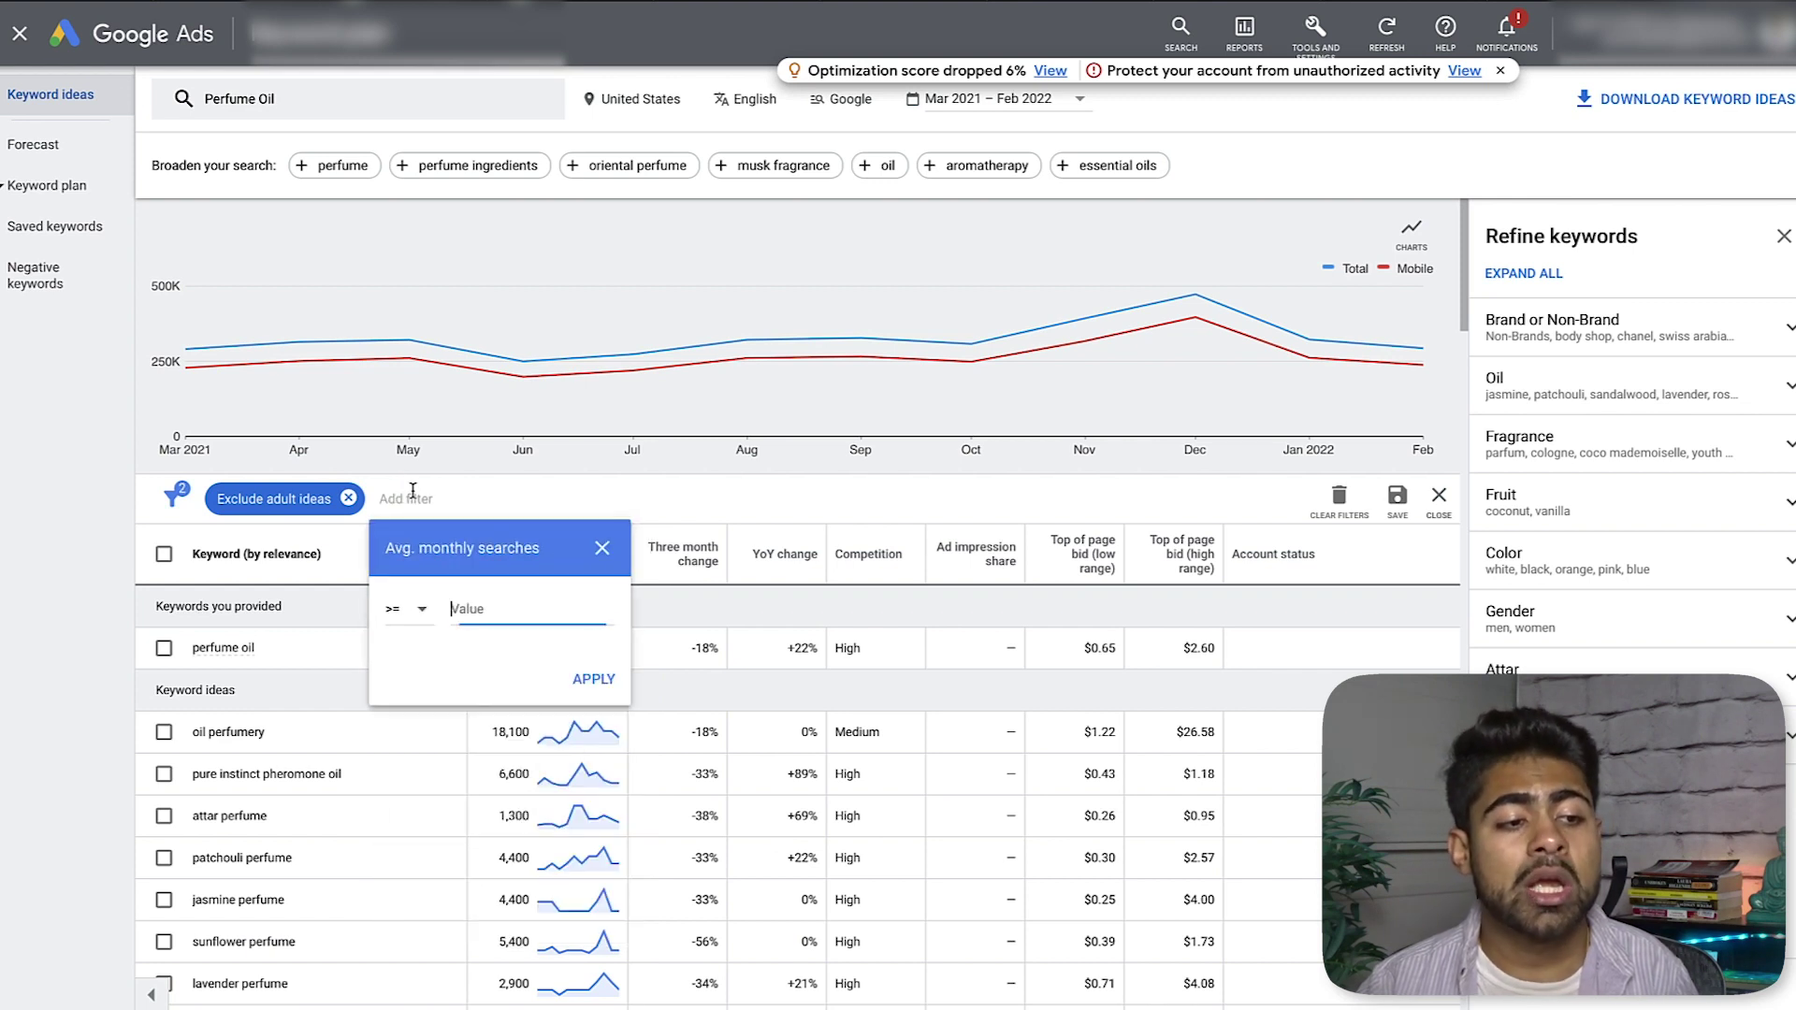
click(408, 610)
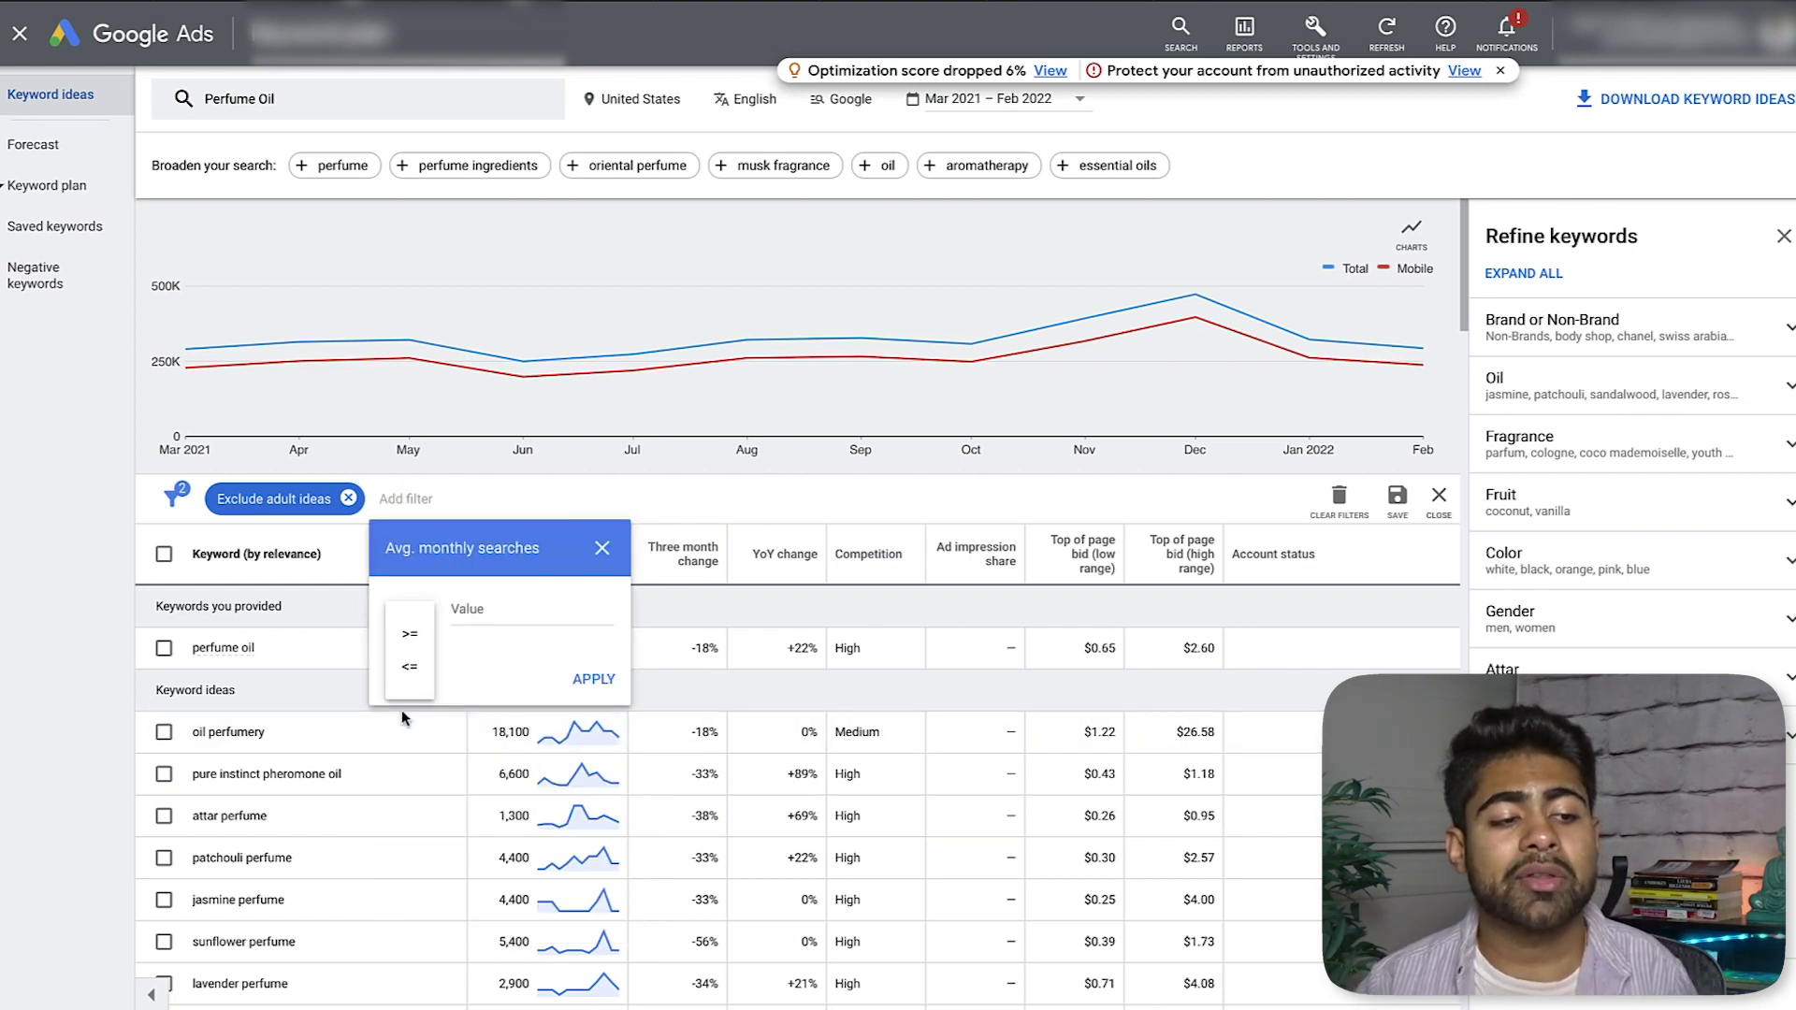
click(411, 635)
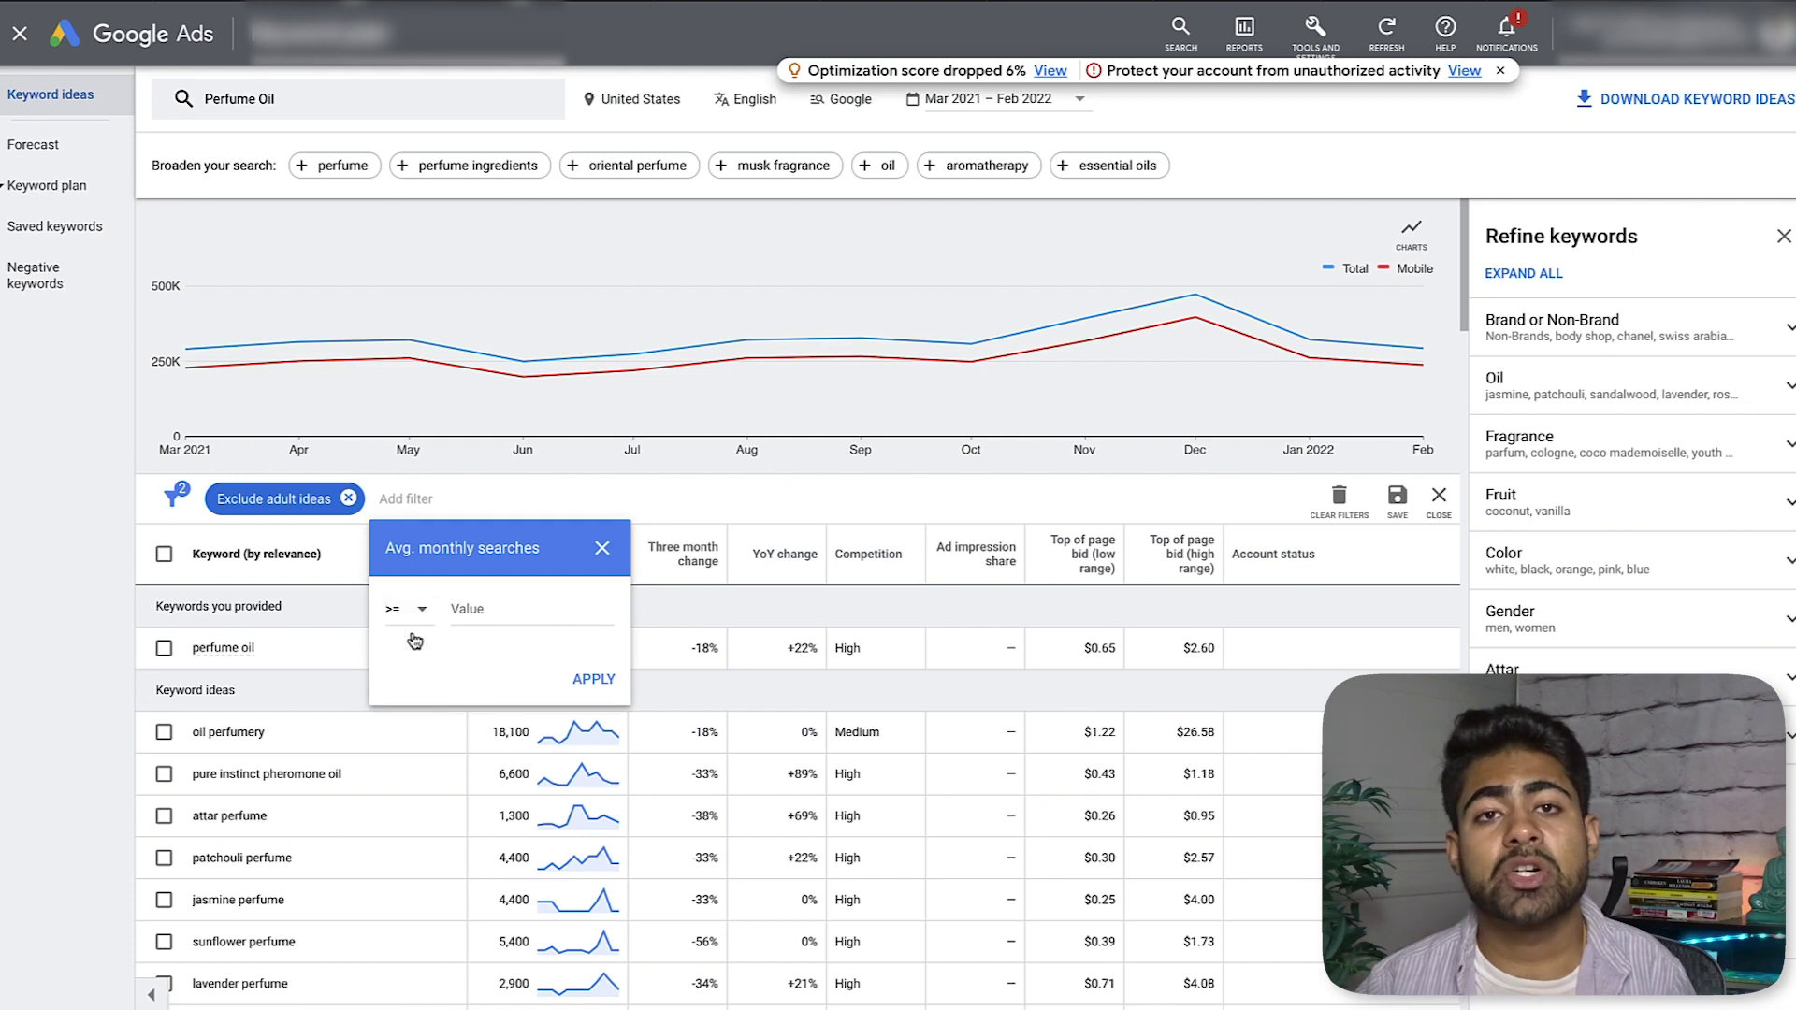
click(456, 609)
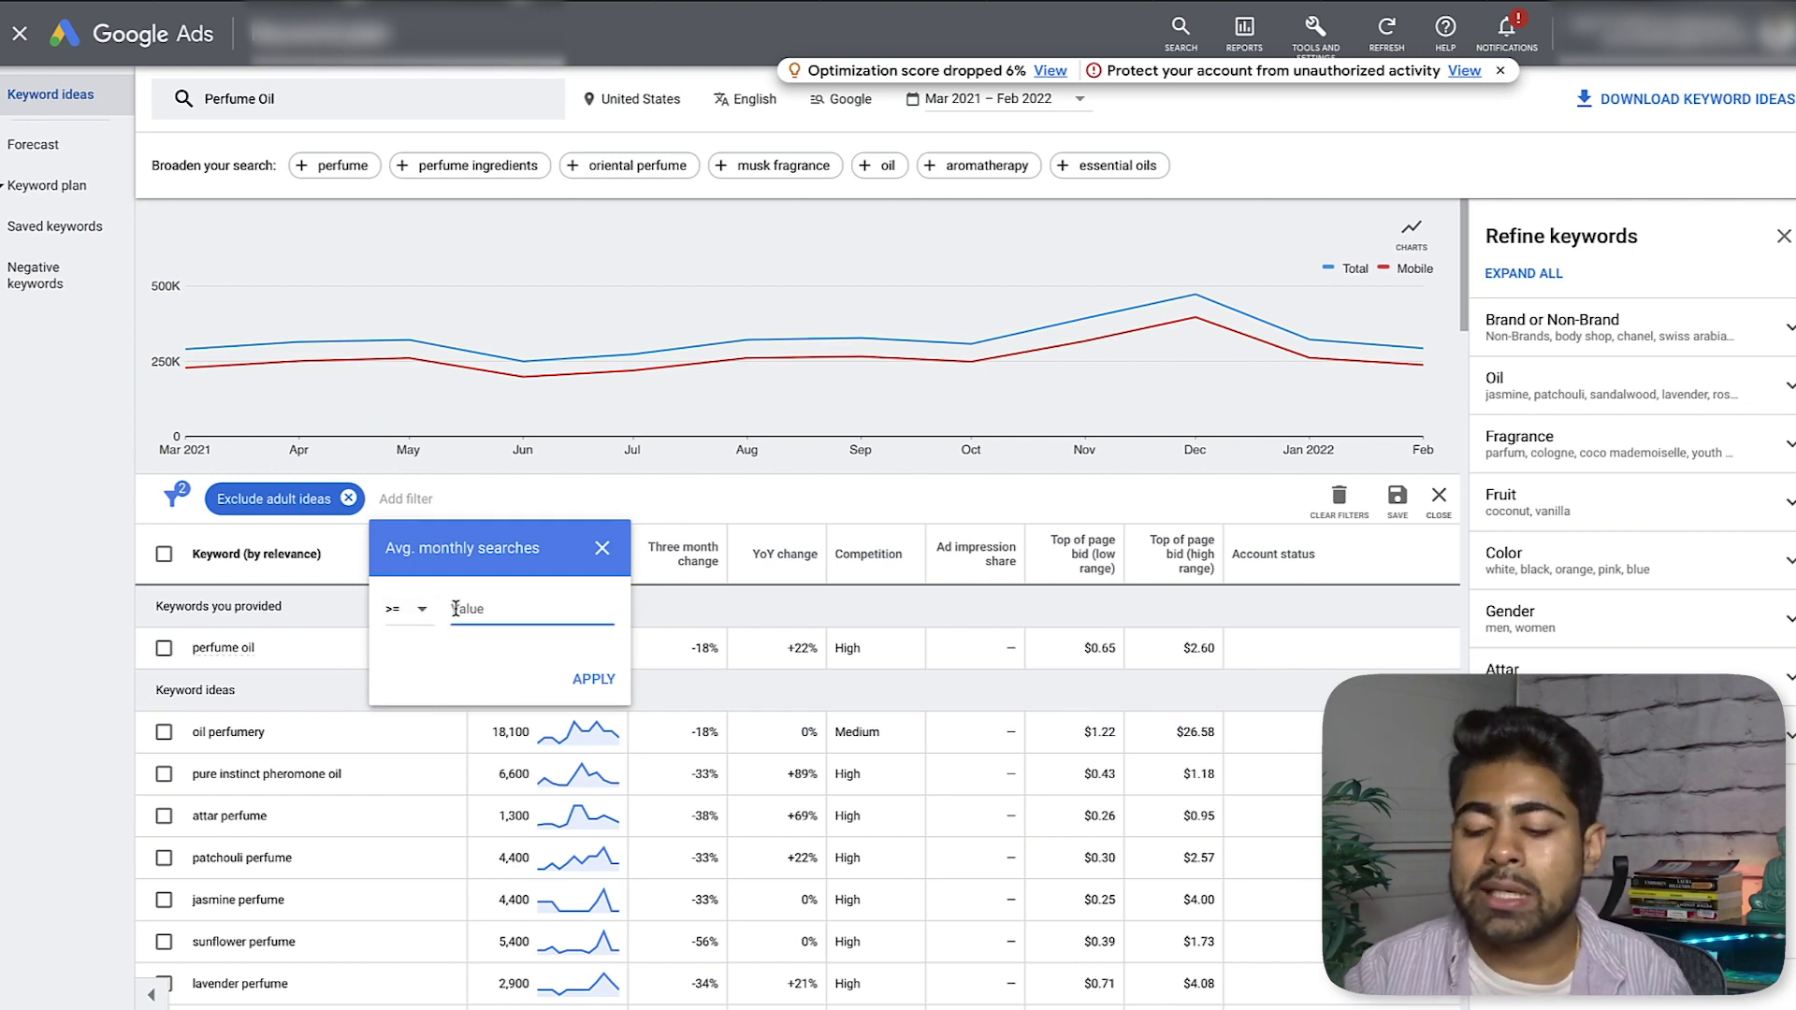
text(500)
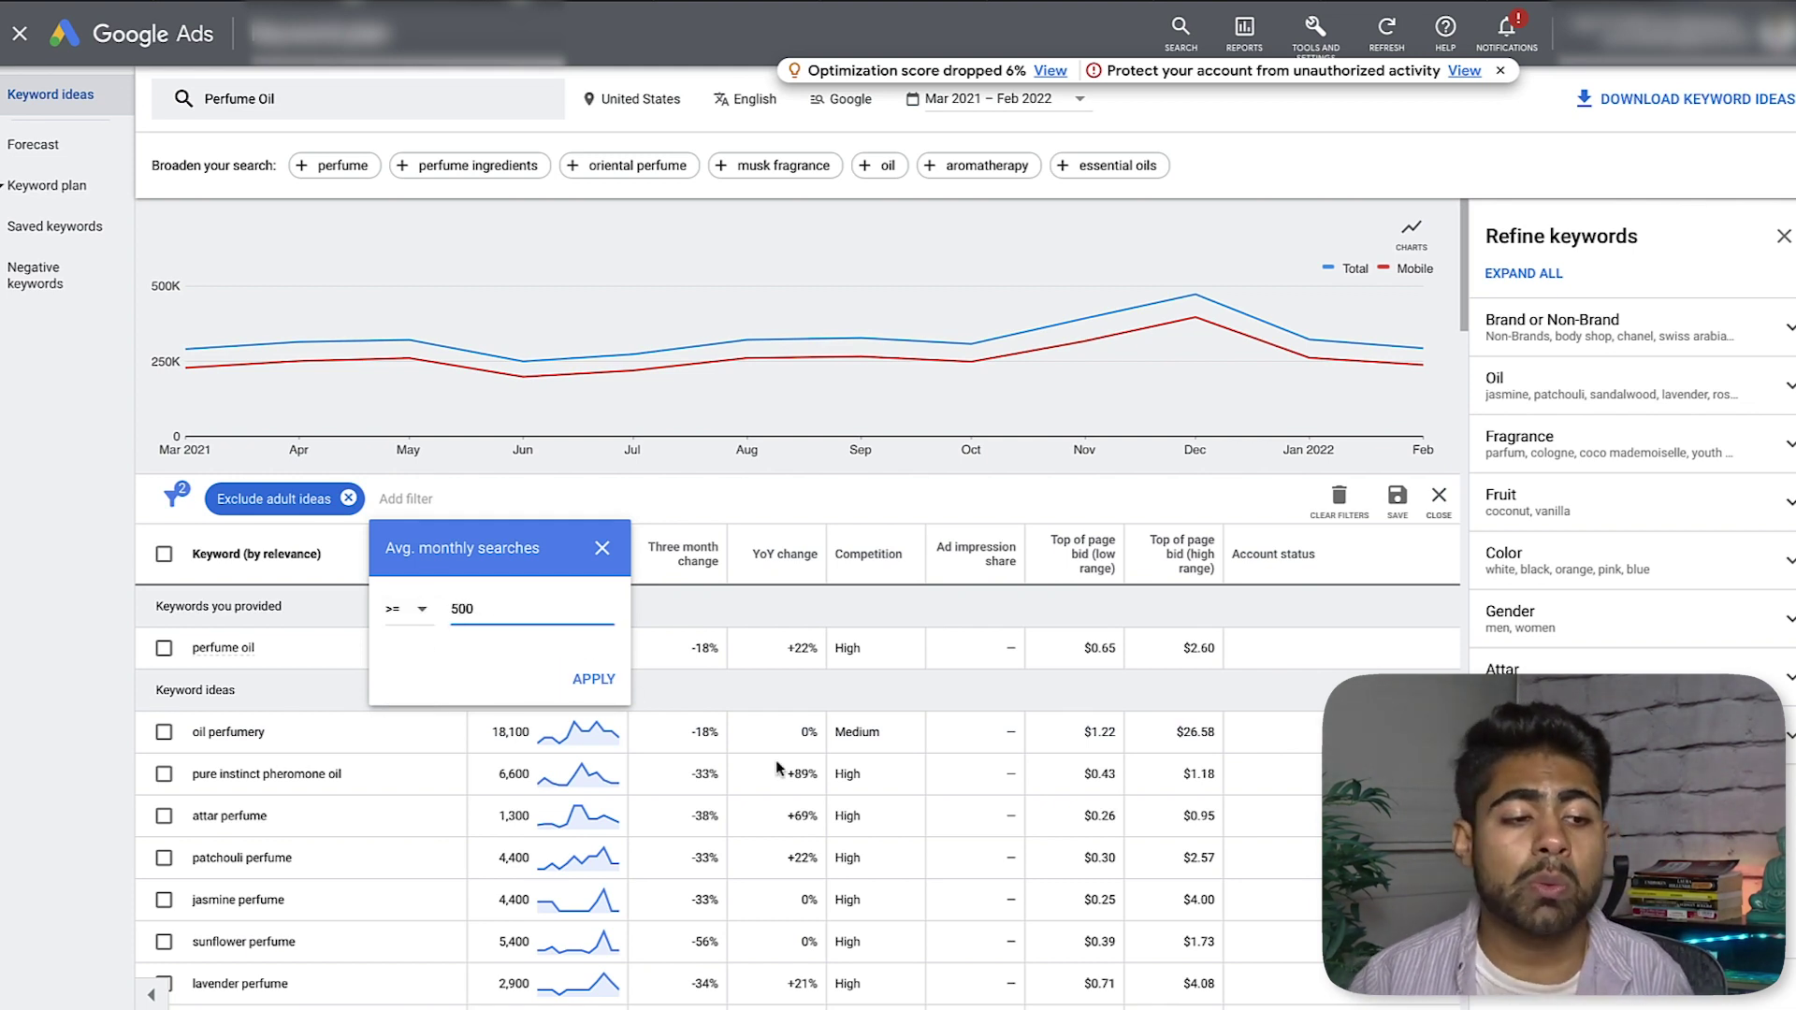
click(593, 679)
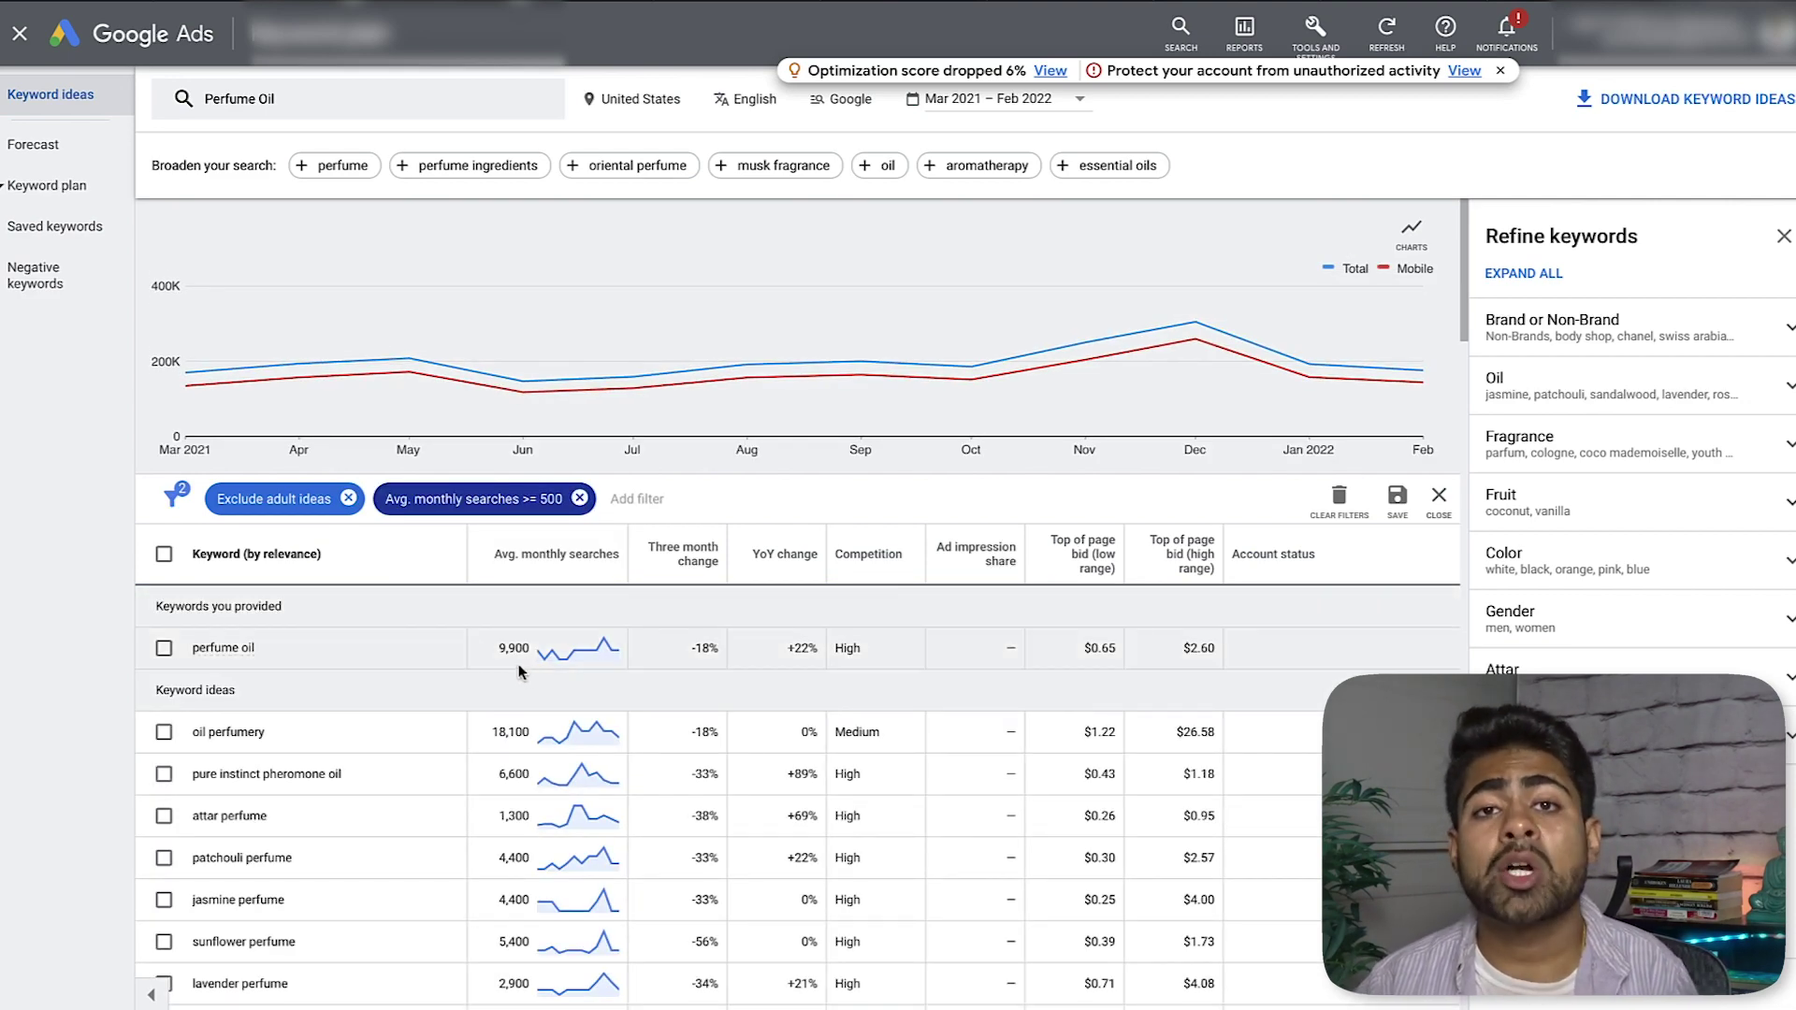
Check how many keyword ideas remain by selecting and deselecting all, and examine the low and high top of page bids, particularly for oil perfumery.
click(164, 554)
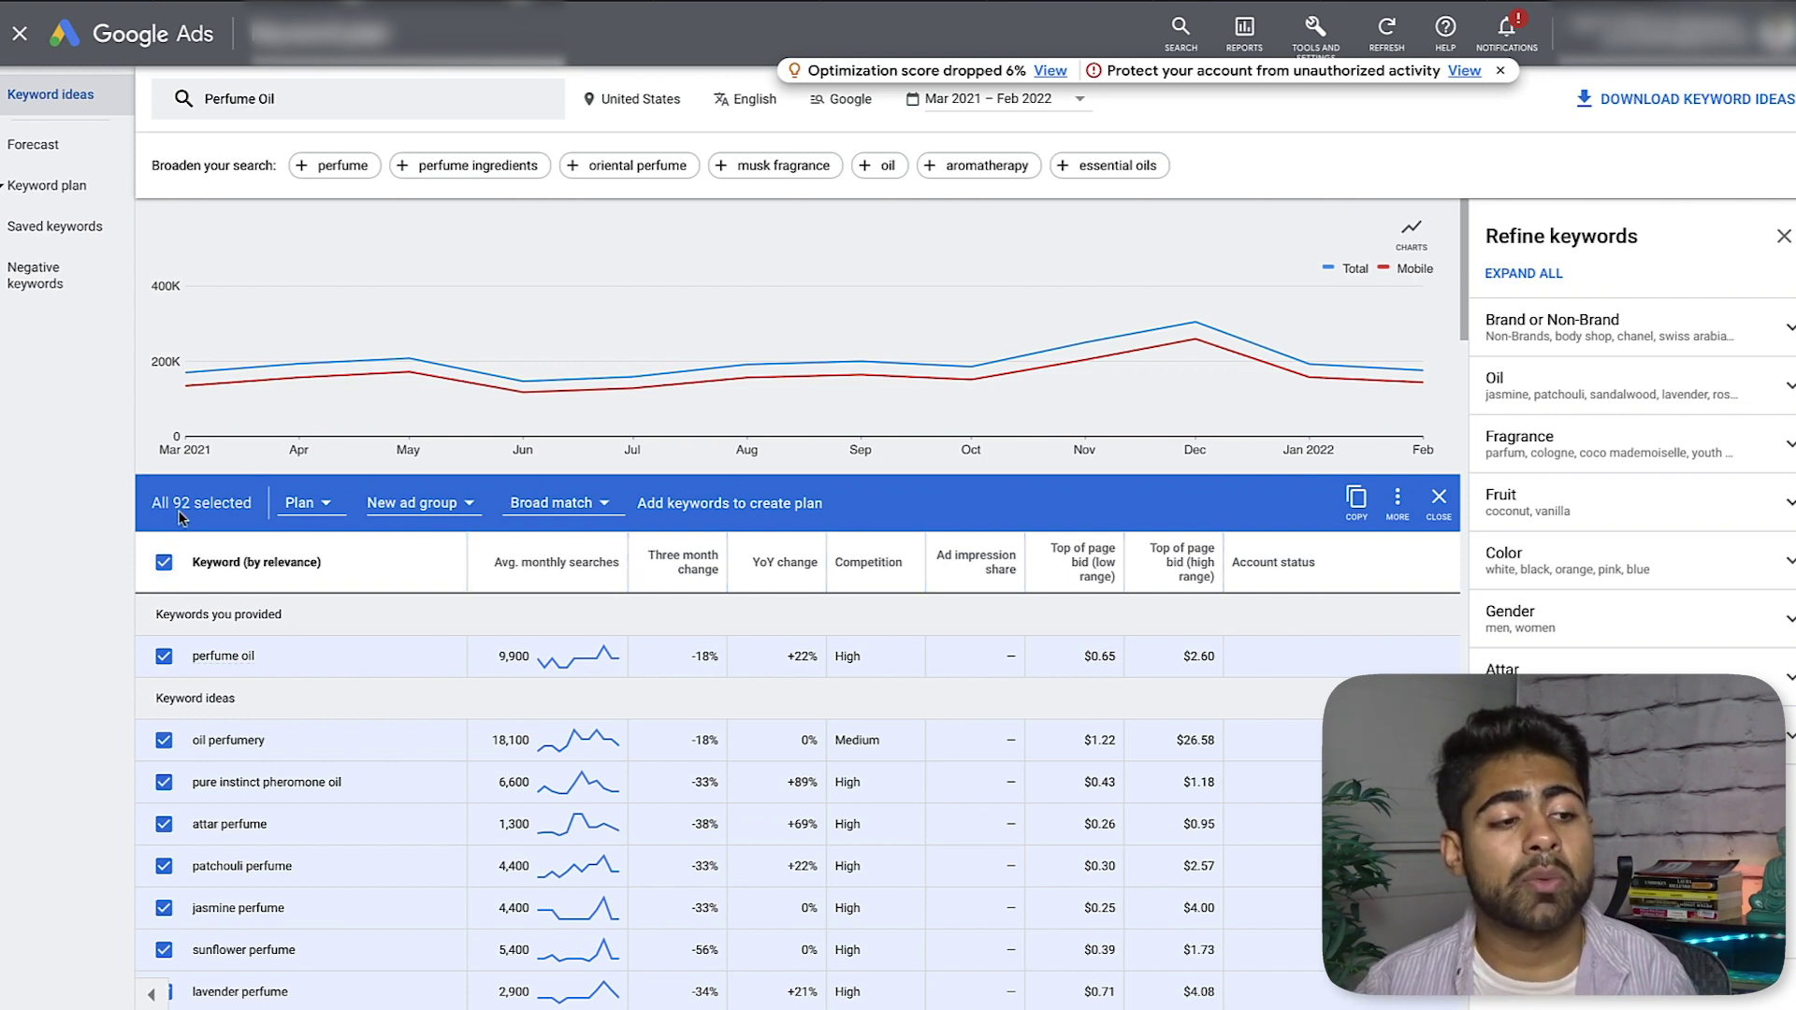
click(164, 561)
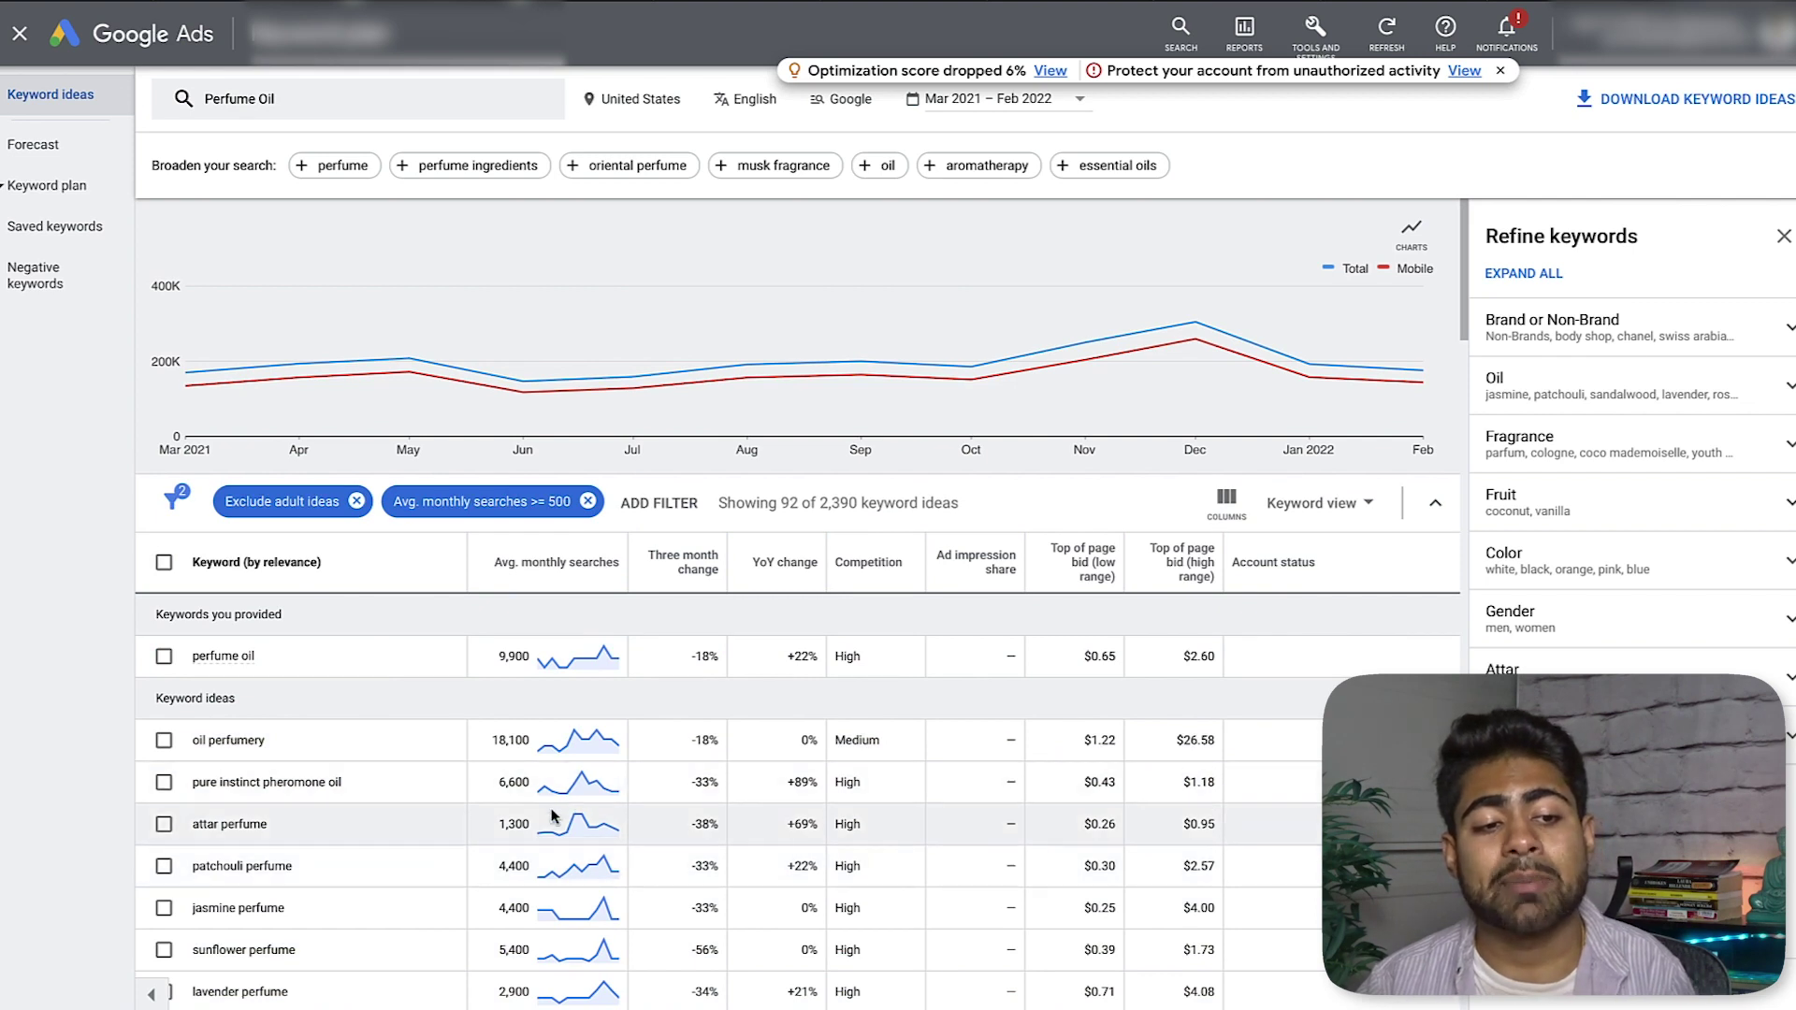
mouse_move(1085, 615)
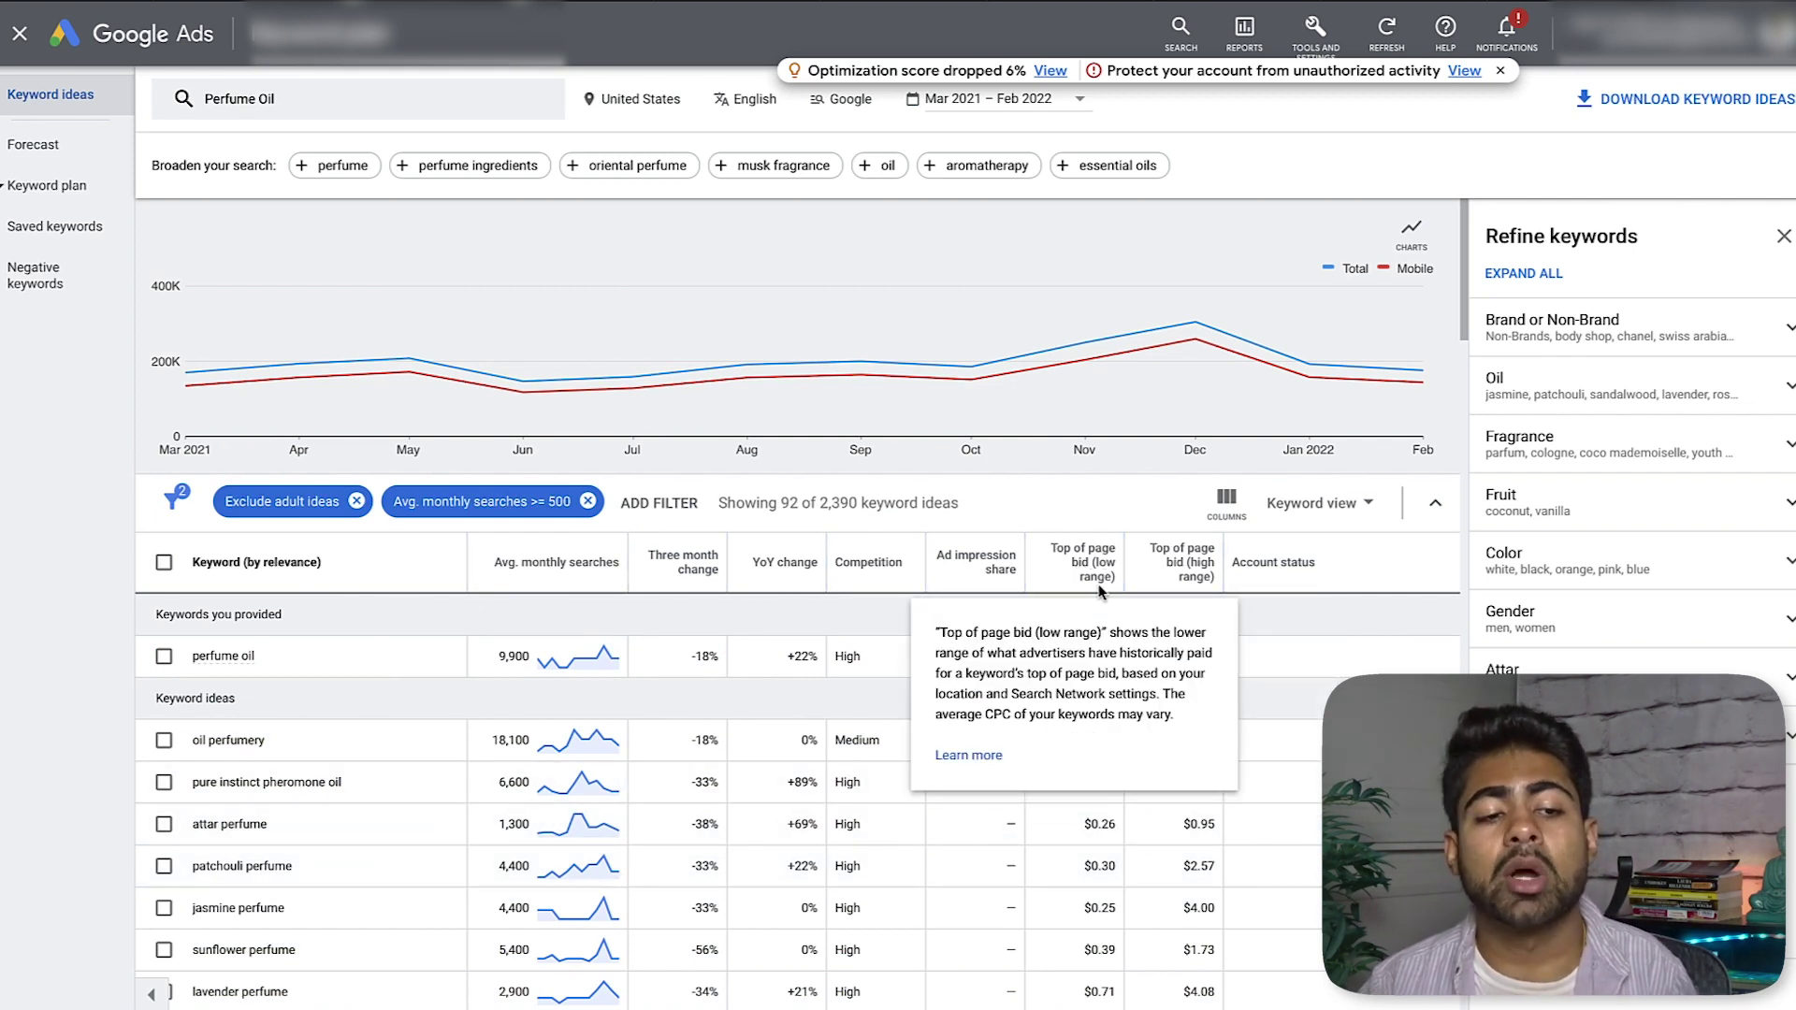
mouse_move(1205, 596)
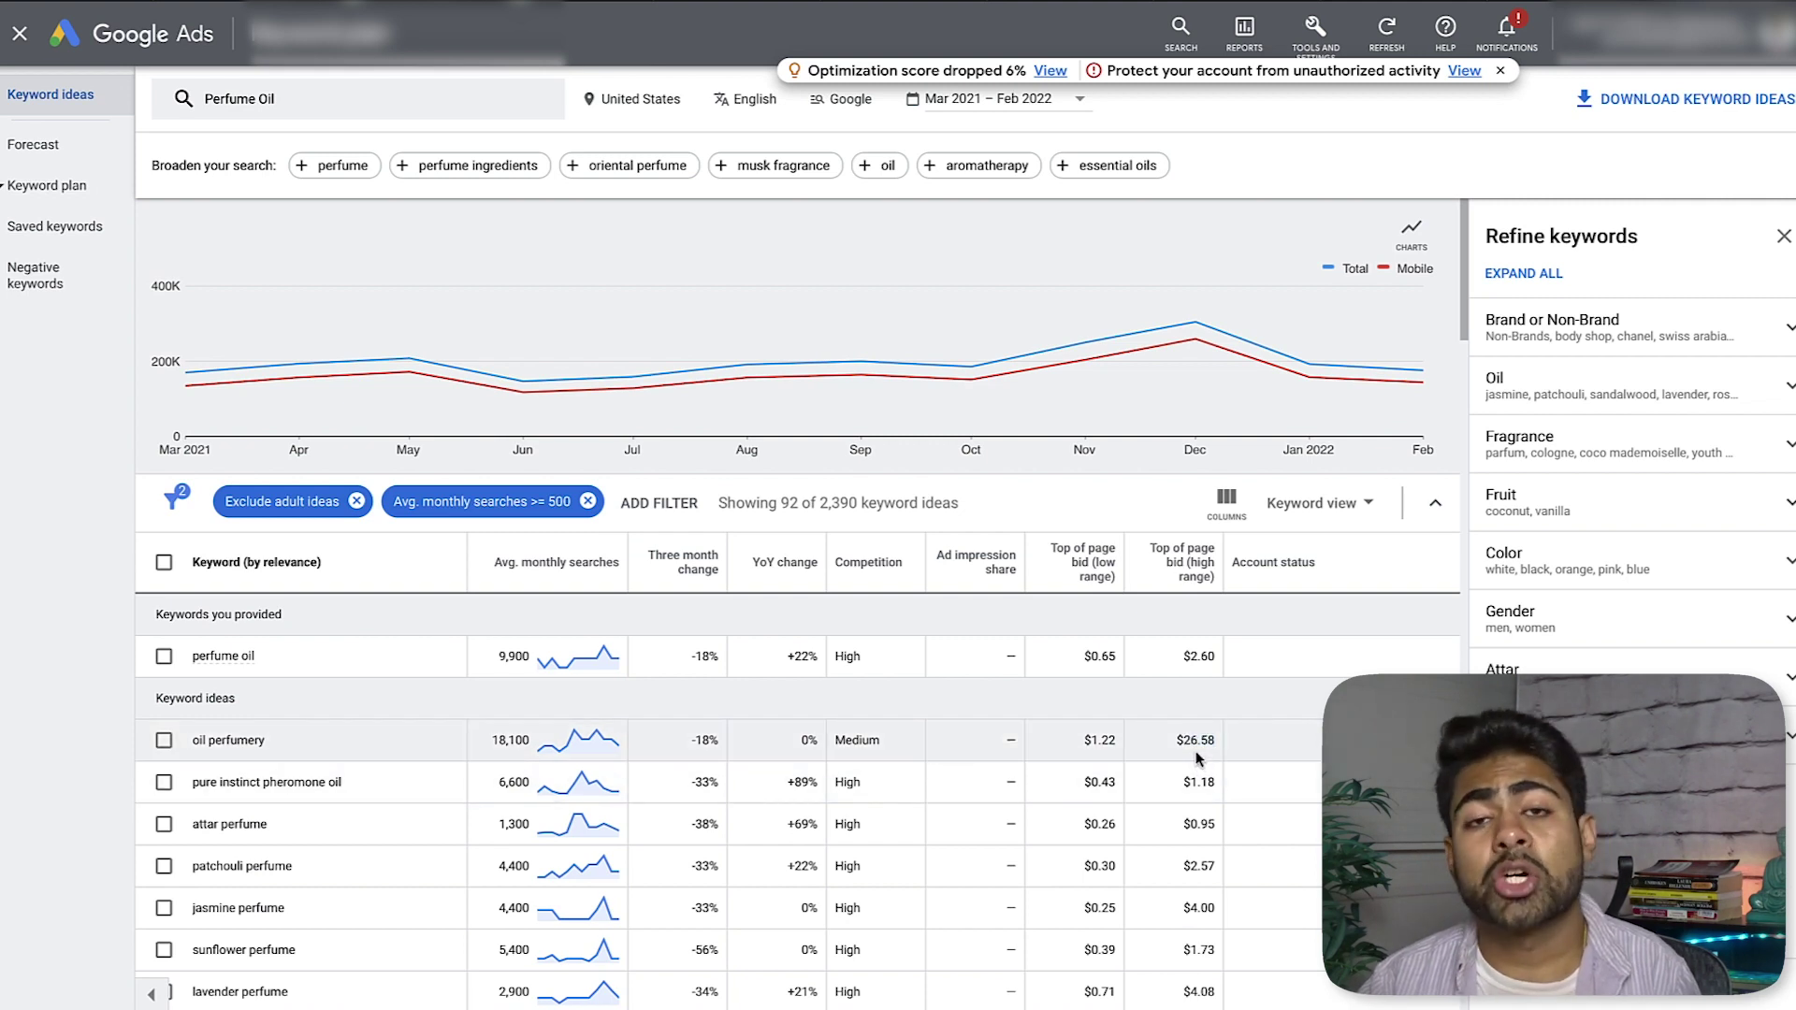
scroll(1197, 749, down, 1)
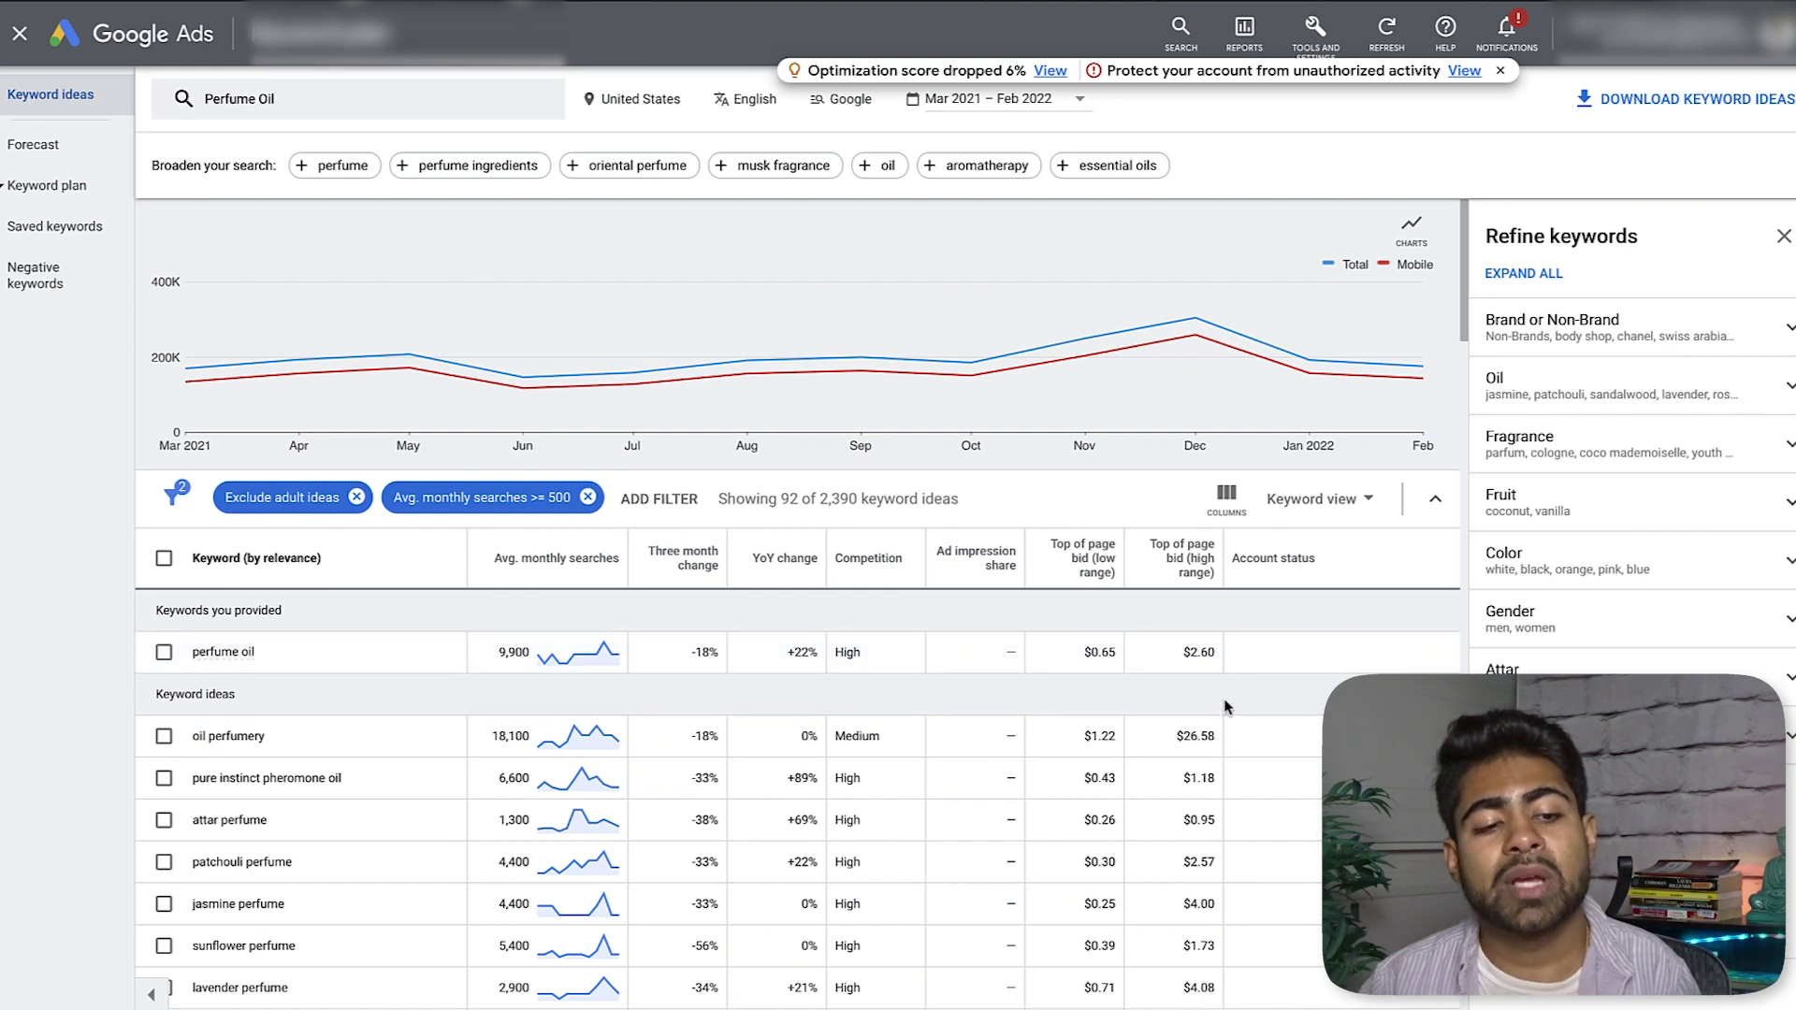
drag(1215, 736, 1201, 736)
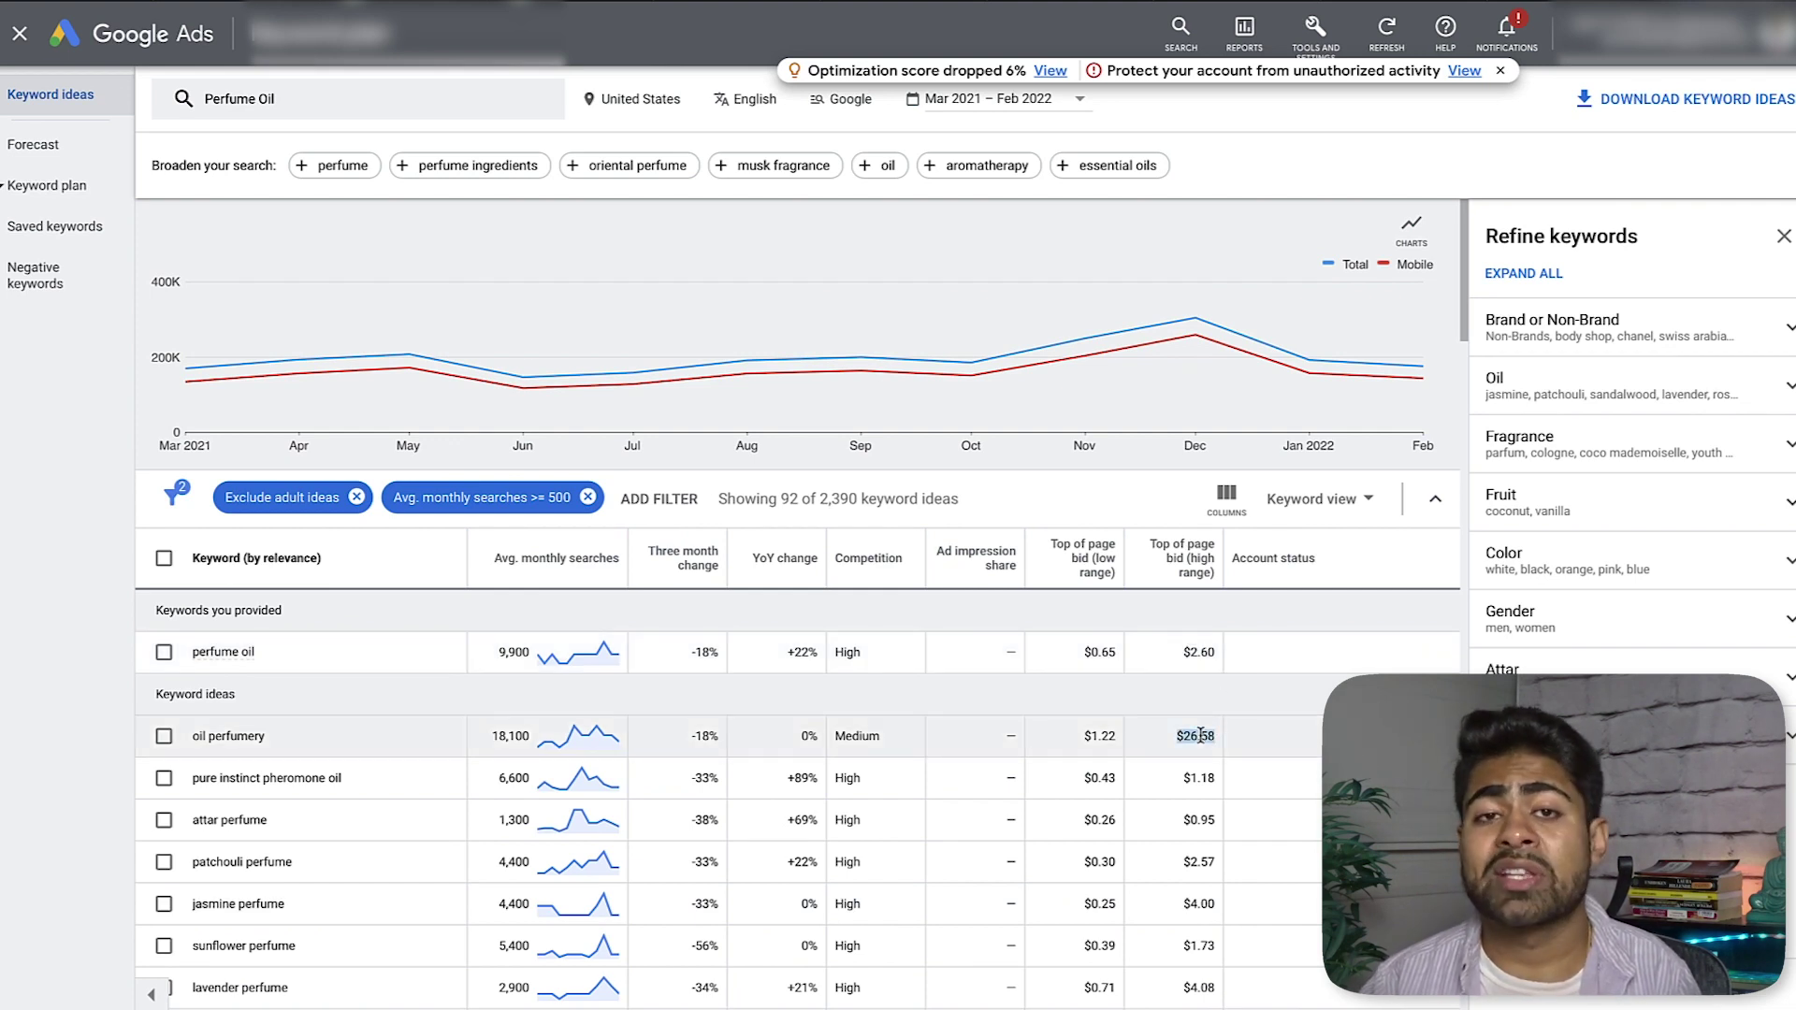
click(1200, 736)
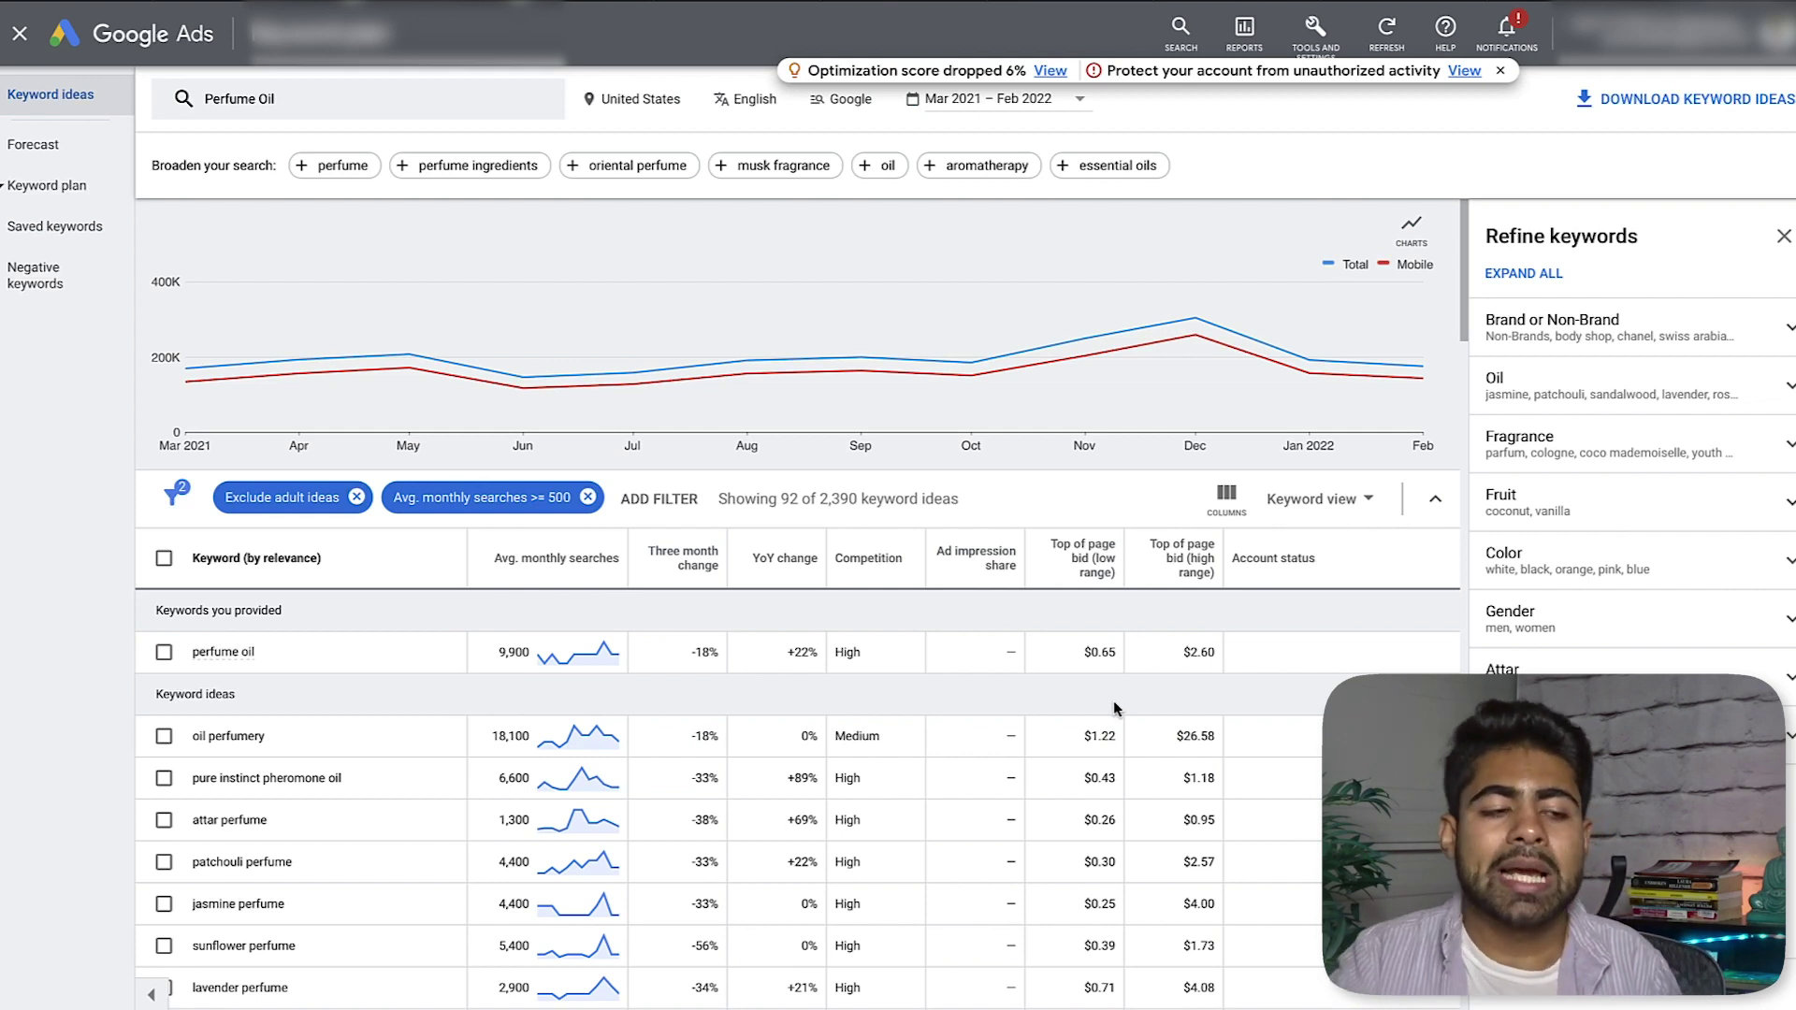
Add a filter limiting the top of page bid (high range) to <= $5.
click(184, 507)
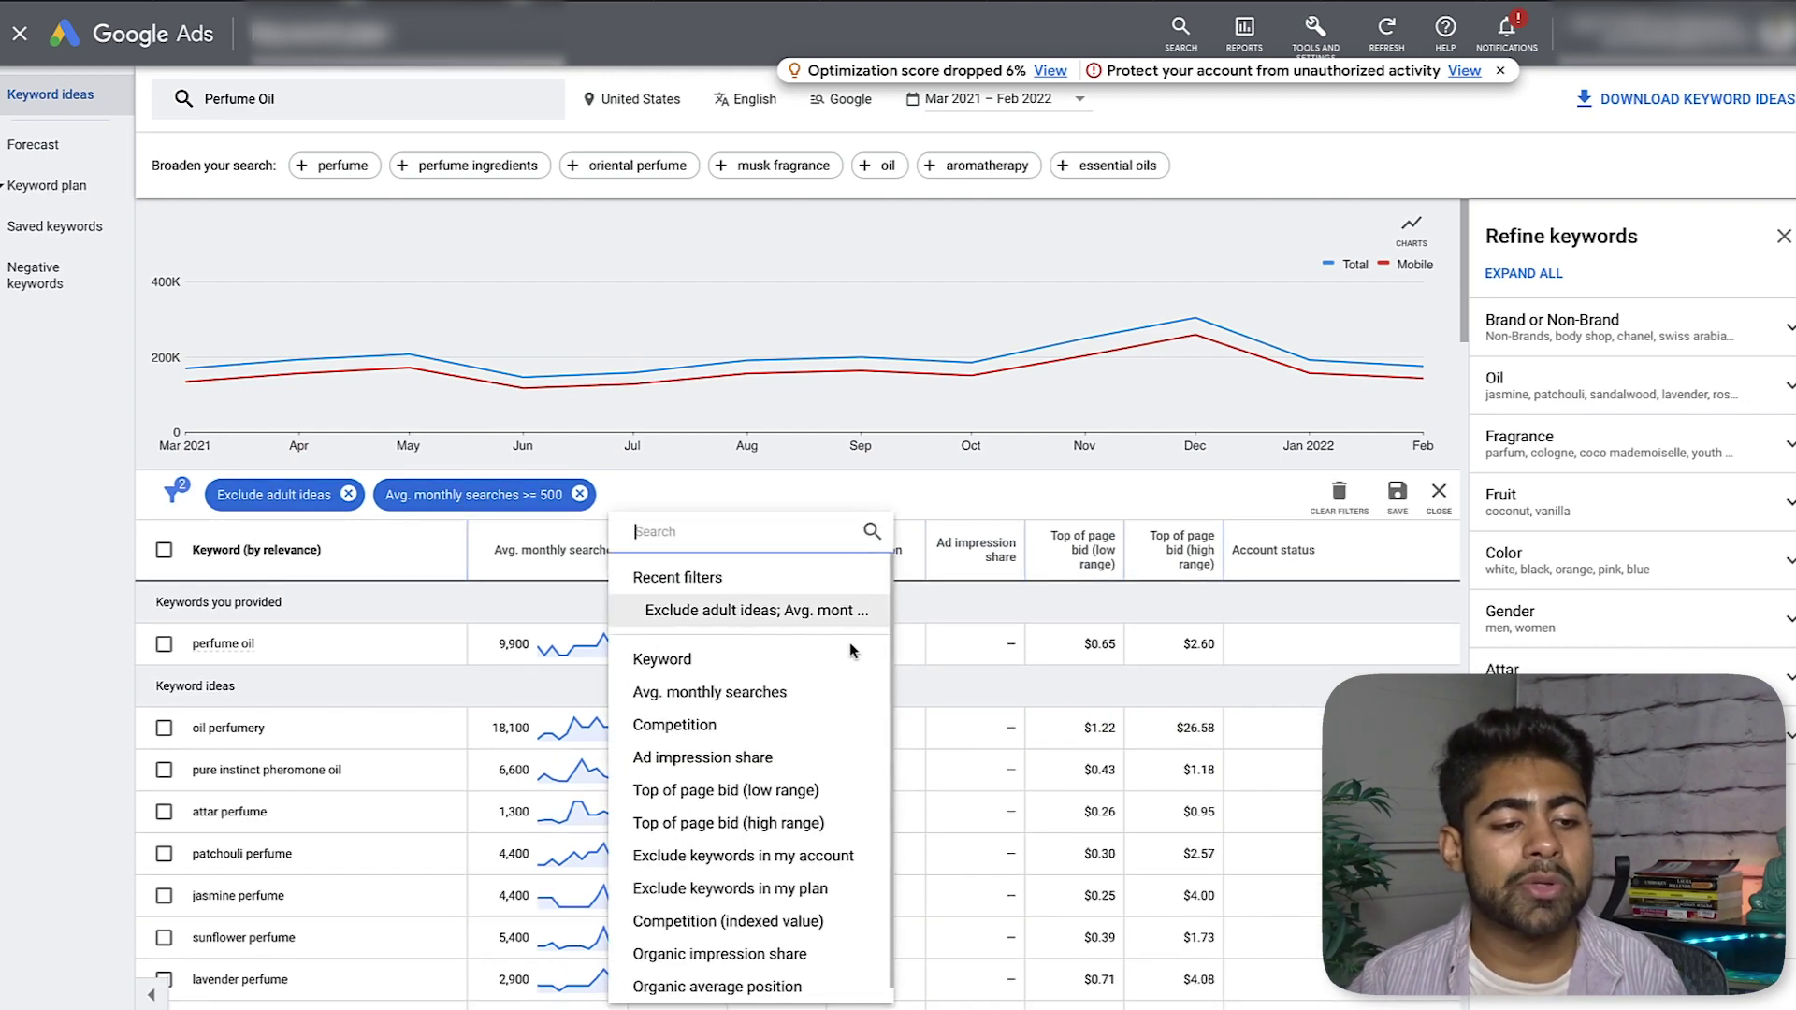
scroll(759, 720, down, 1)
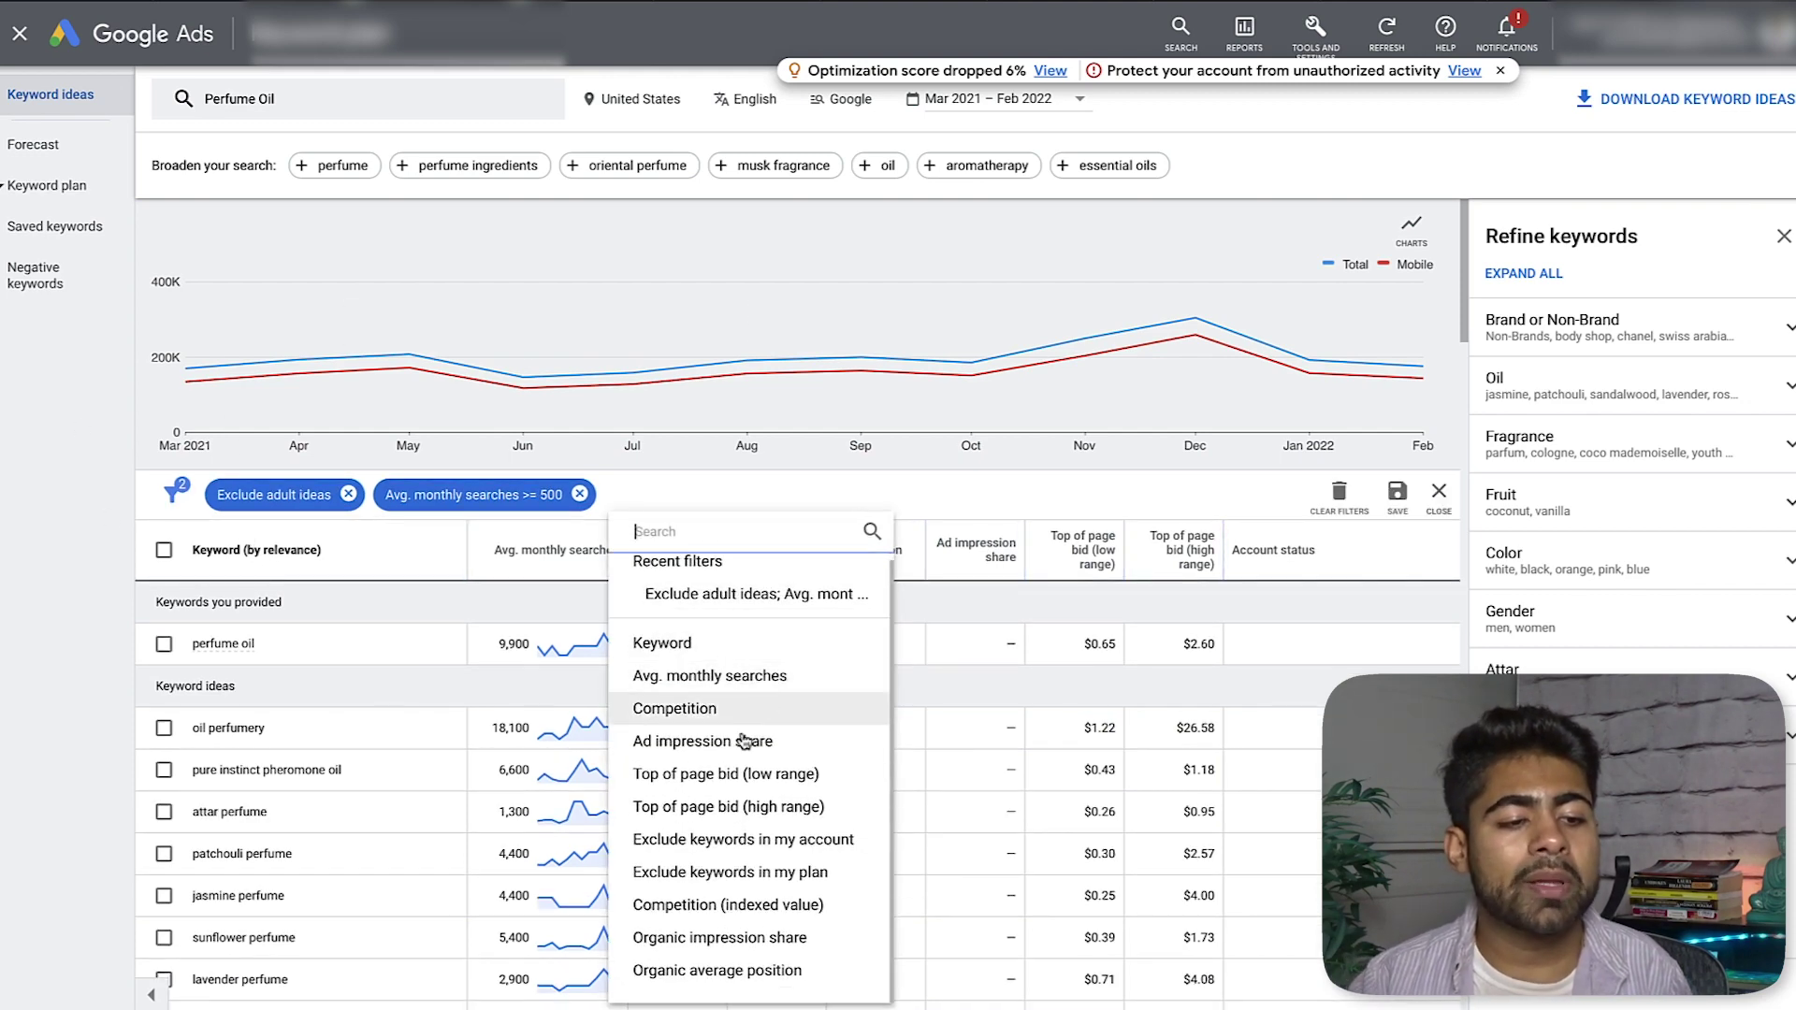
click(751, 813)
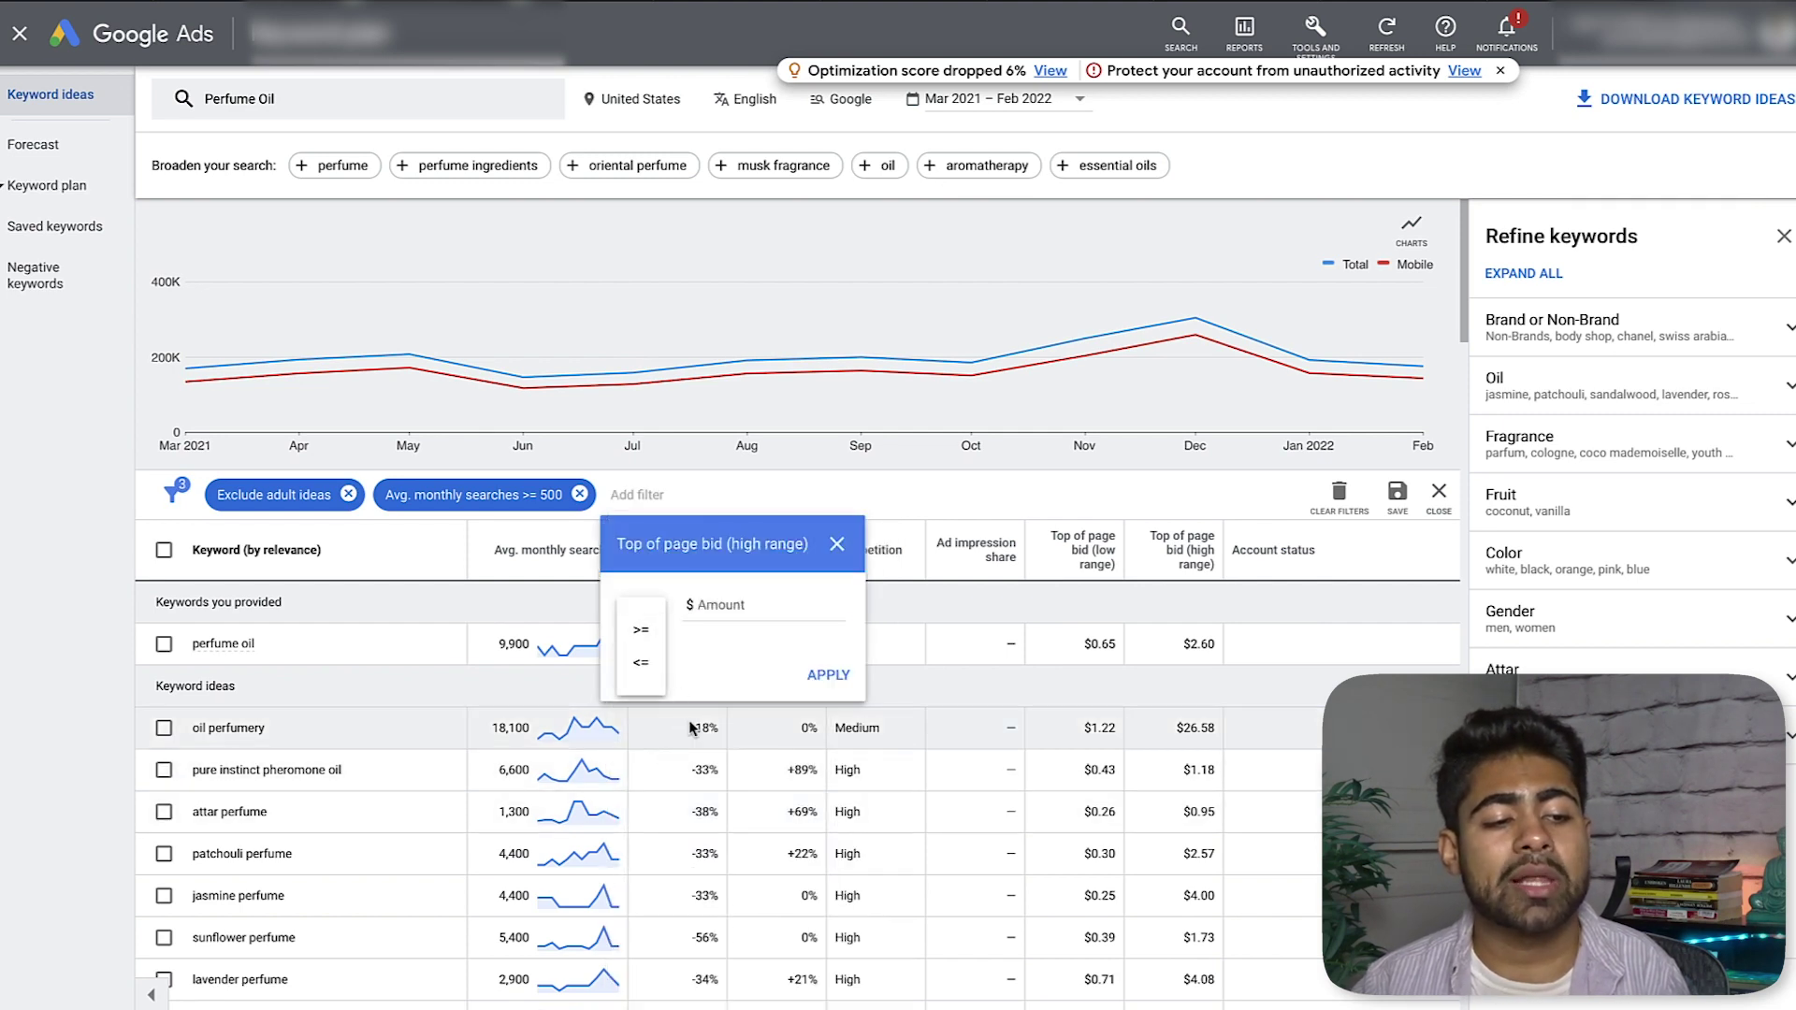
click(641, 663)
click(738, 604)
text(5)
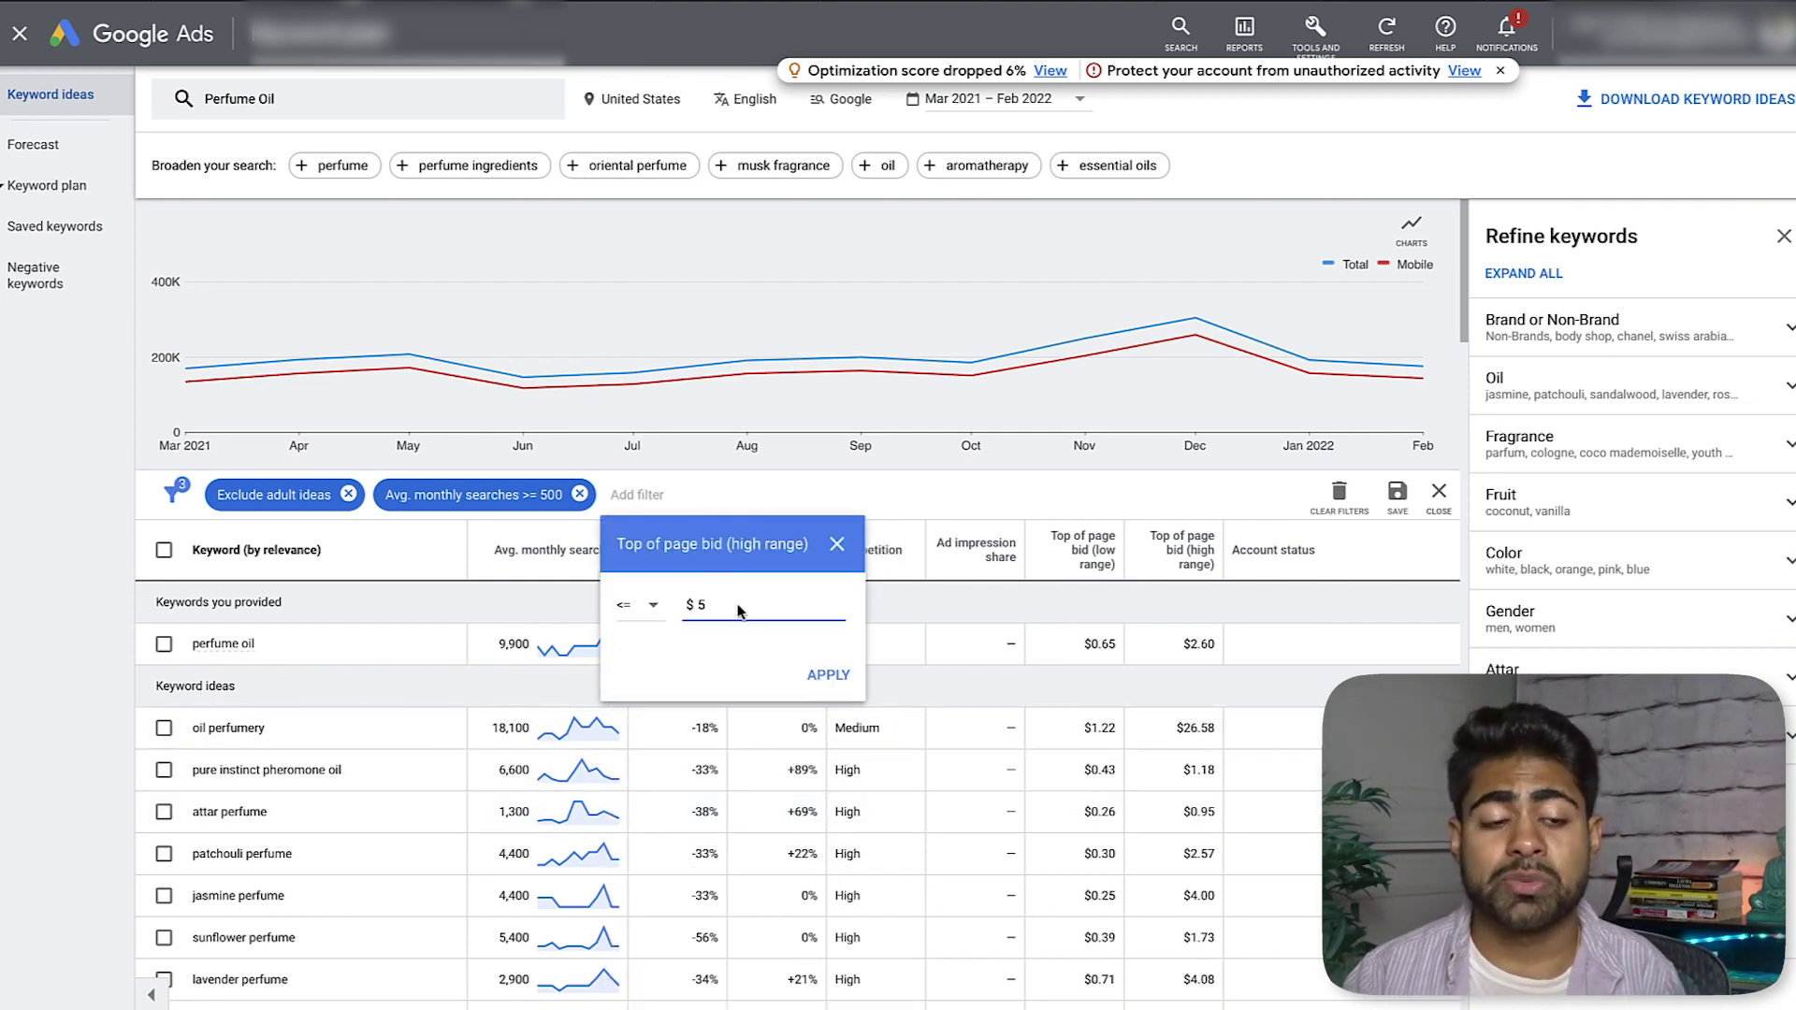
click(828, 674)
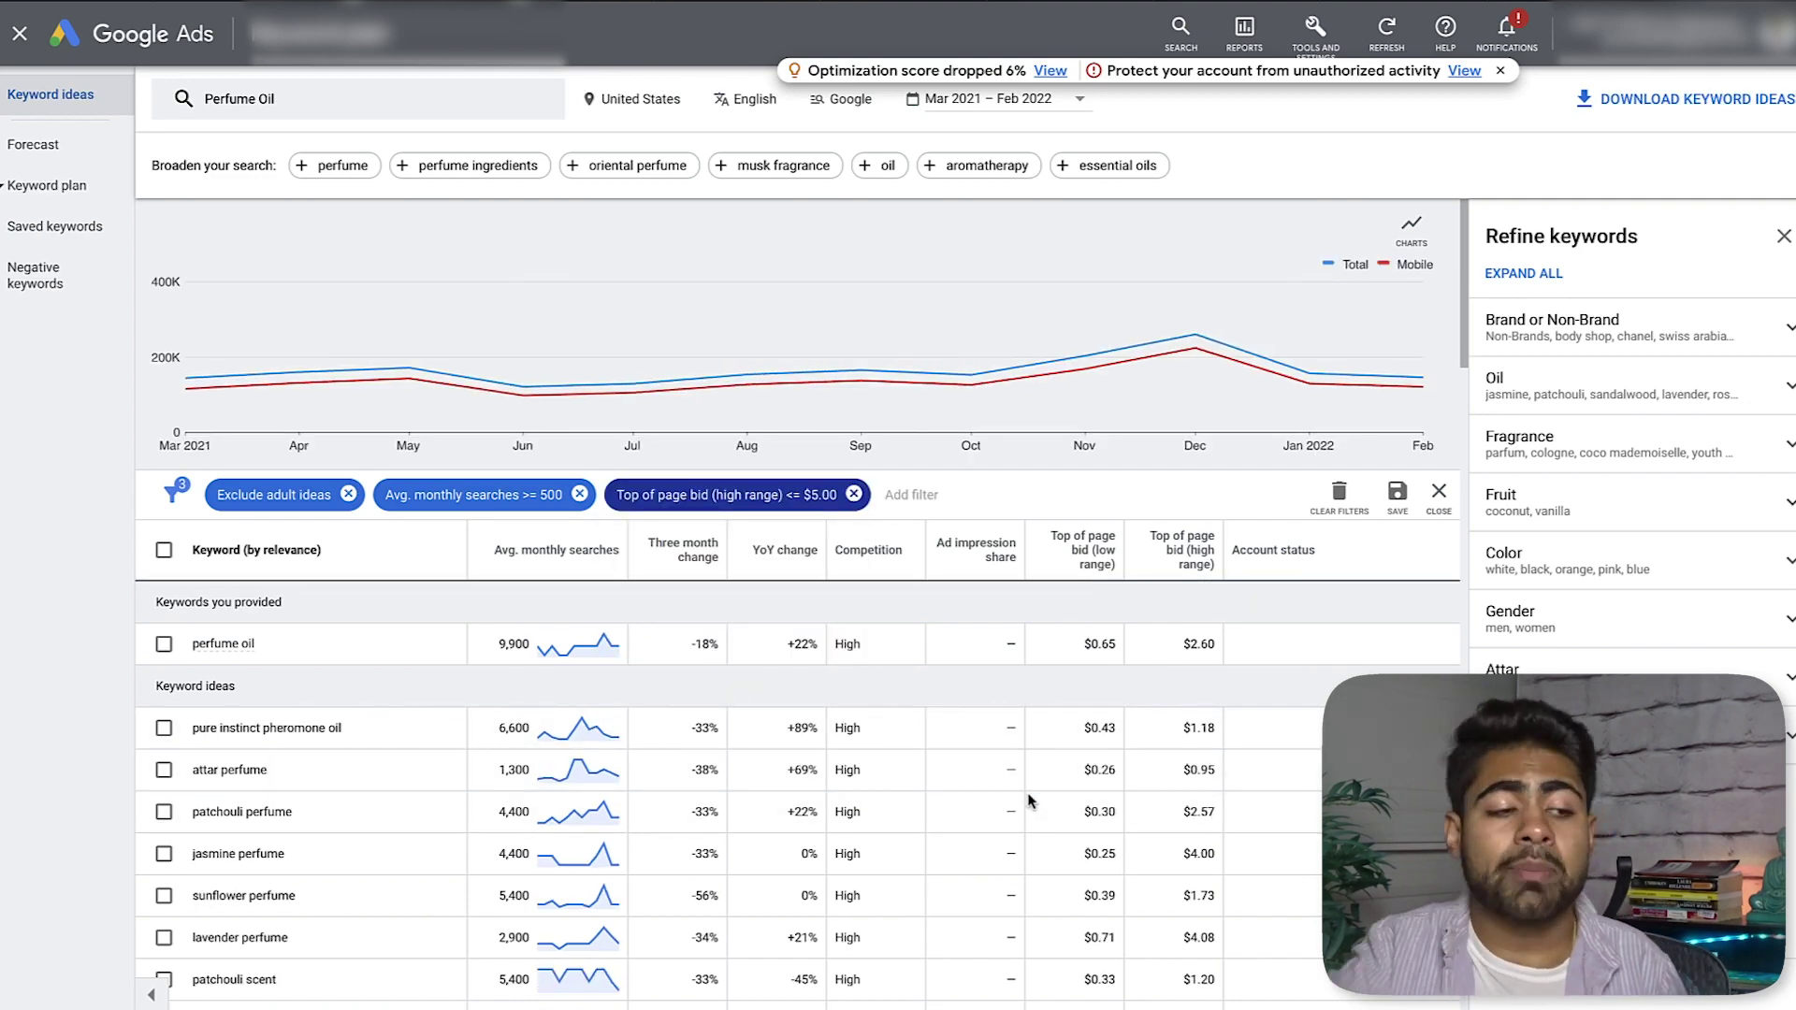
Select all keyword ideas left by both filters to check their count, clear the selection and look over the list.
click(164, 550)
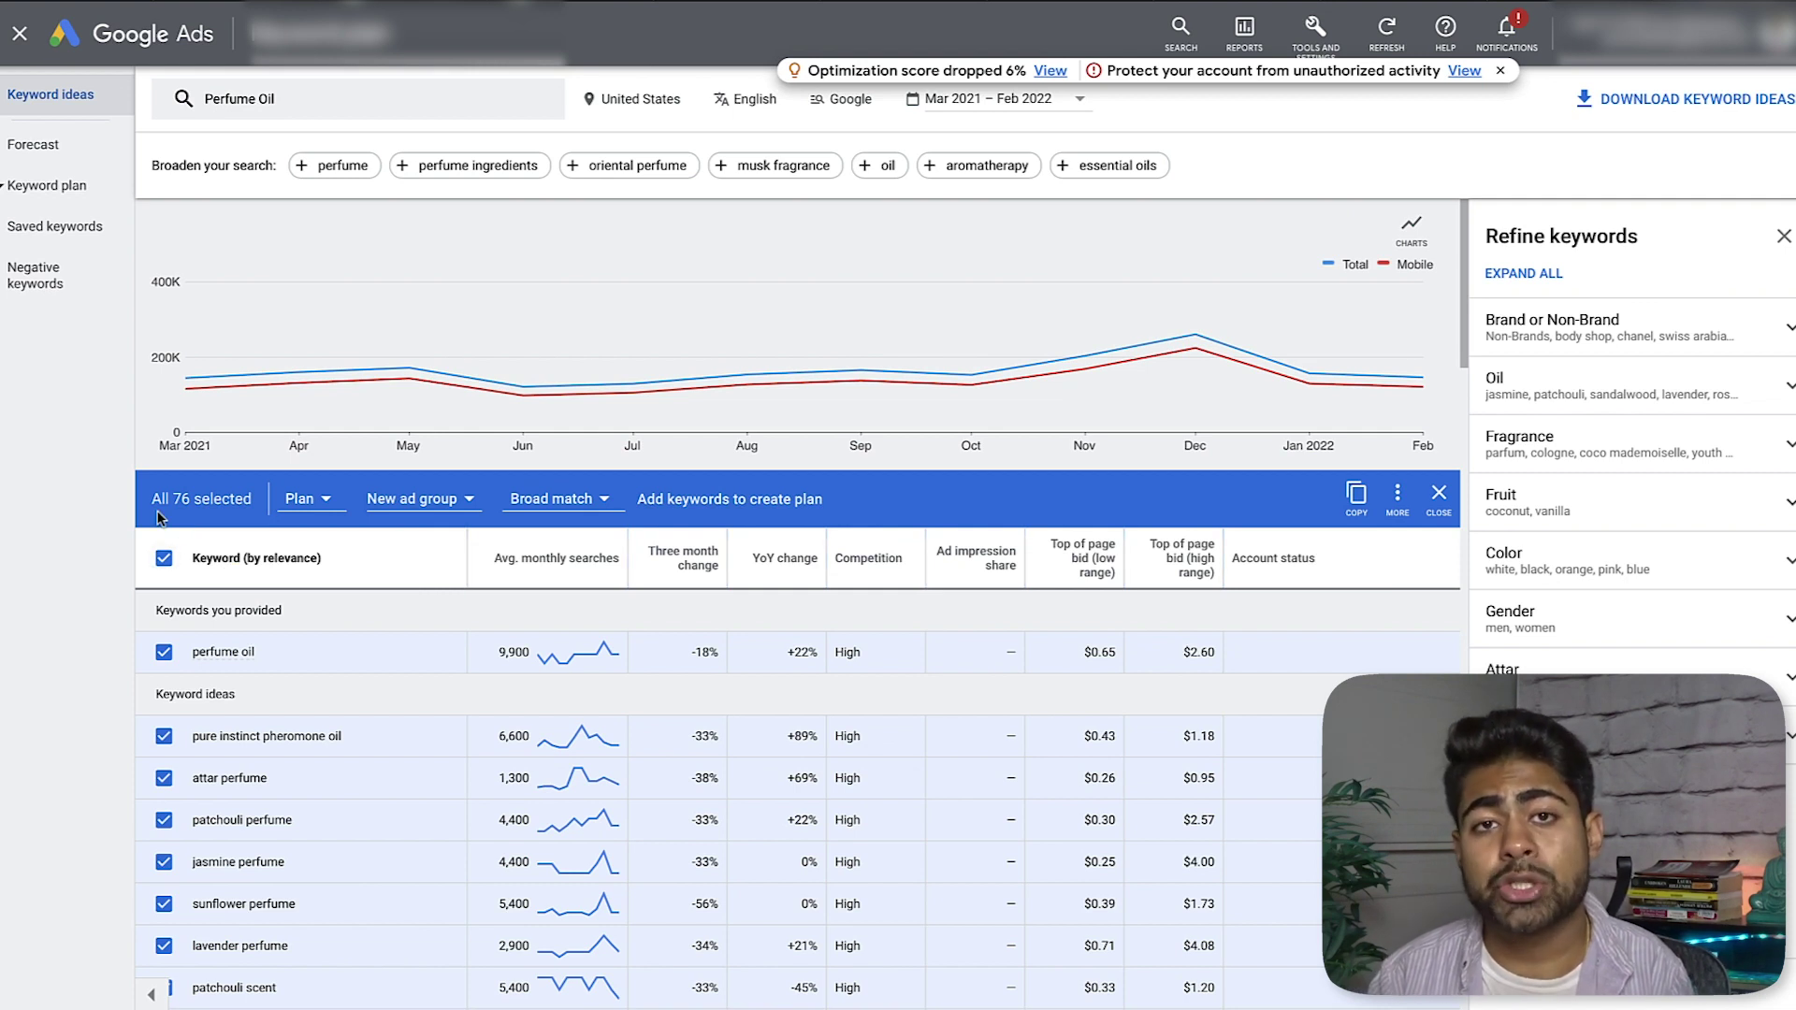
click(164, 557)
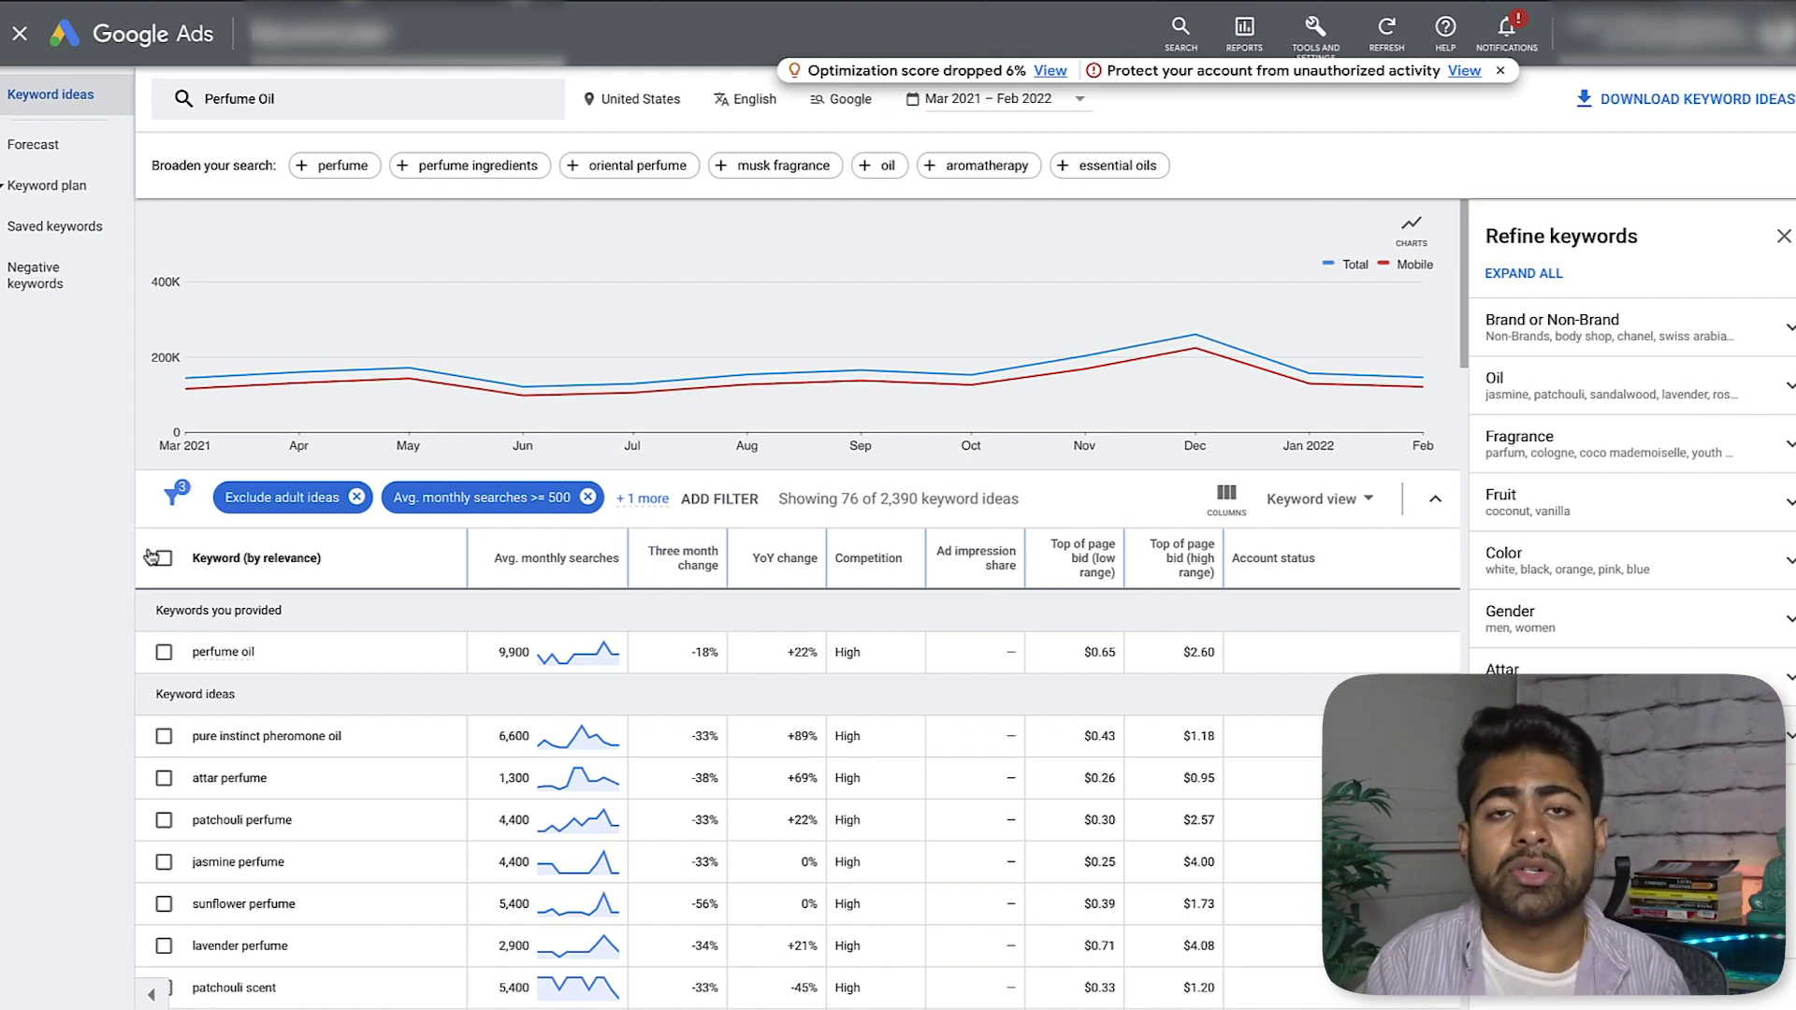
scroll(163, 608, down, 1)
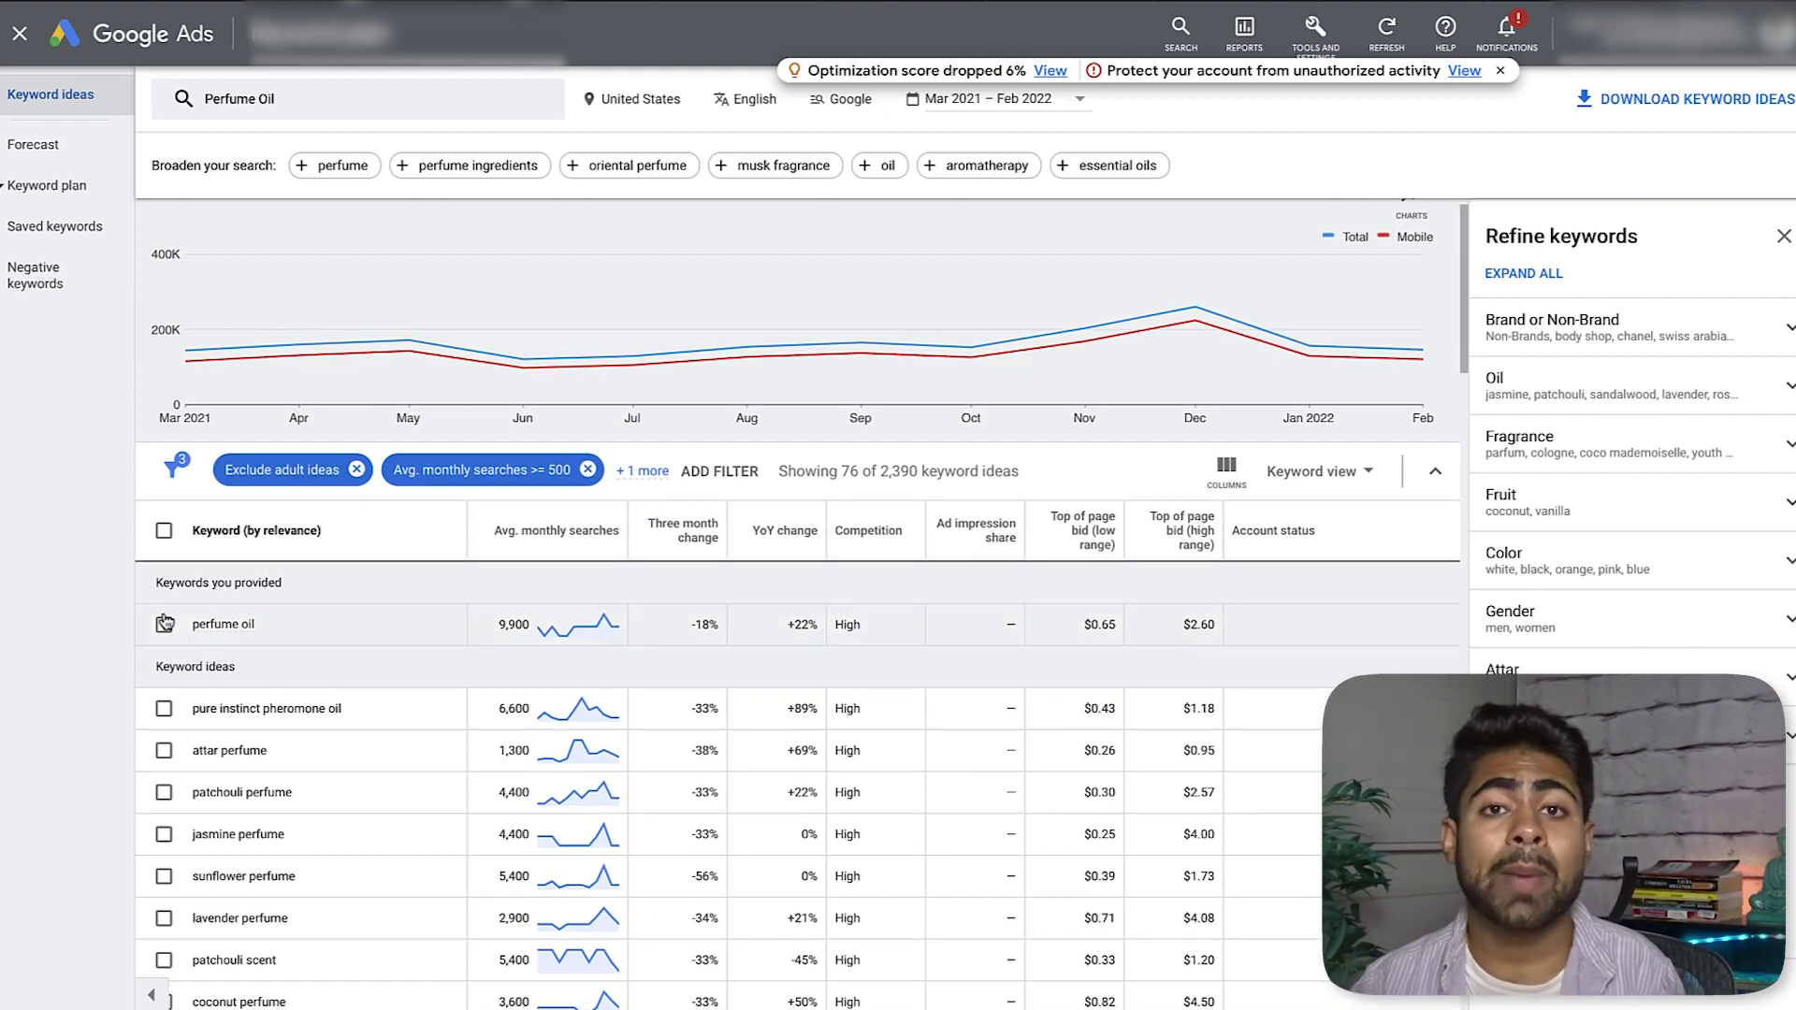
Examine the first keyword ideas, including pure instinct pheromone oil, and select the provided keyword perfume oil.
double_click(214, 635)
click(213, 638)
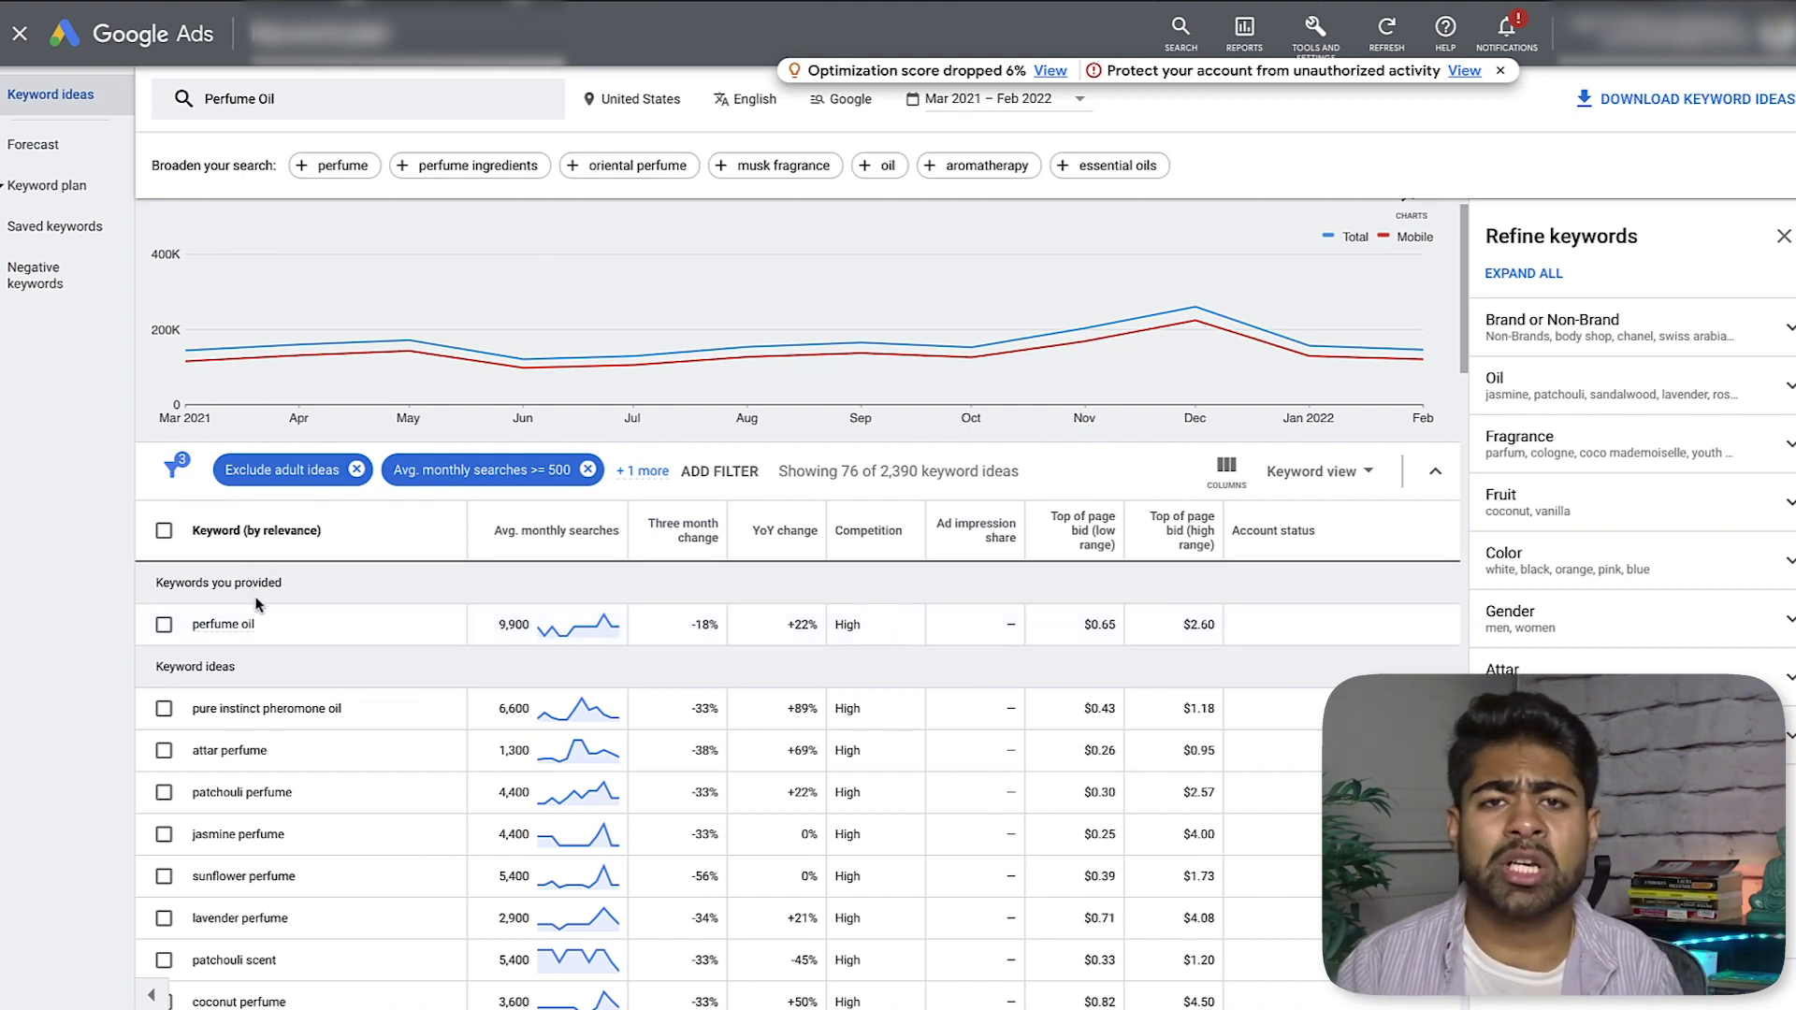
scroll(229, 660, down, 1)
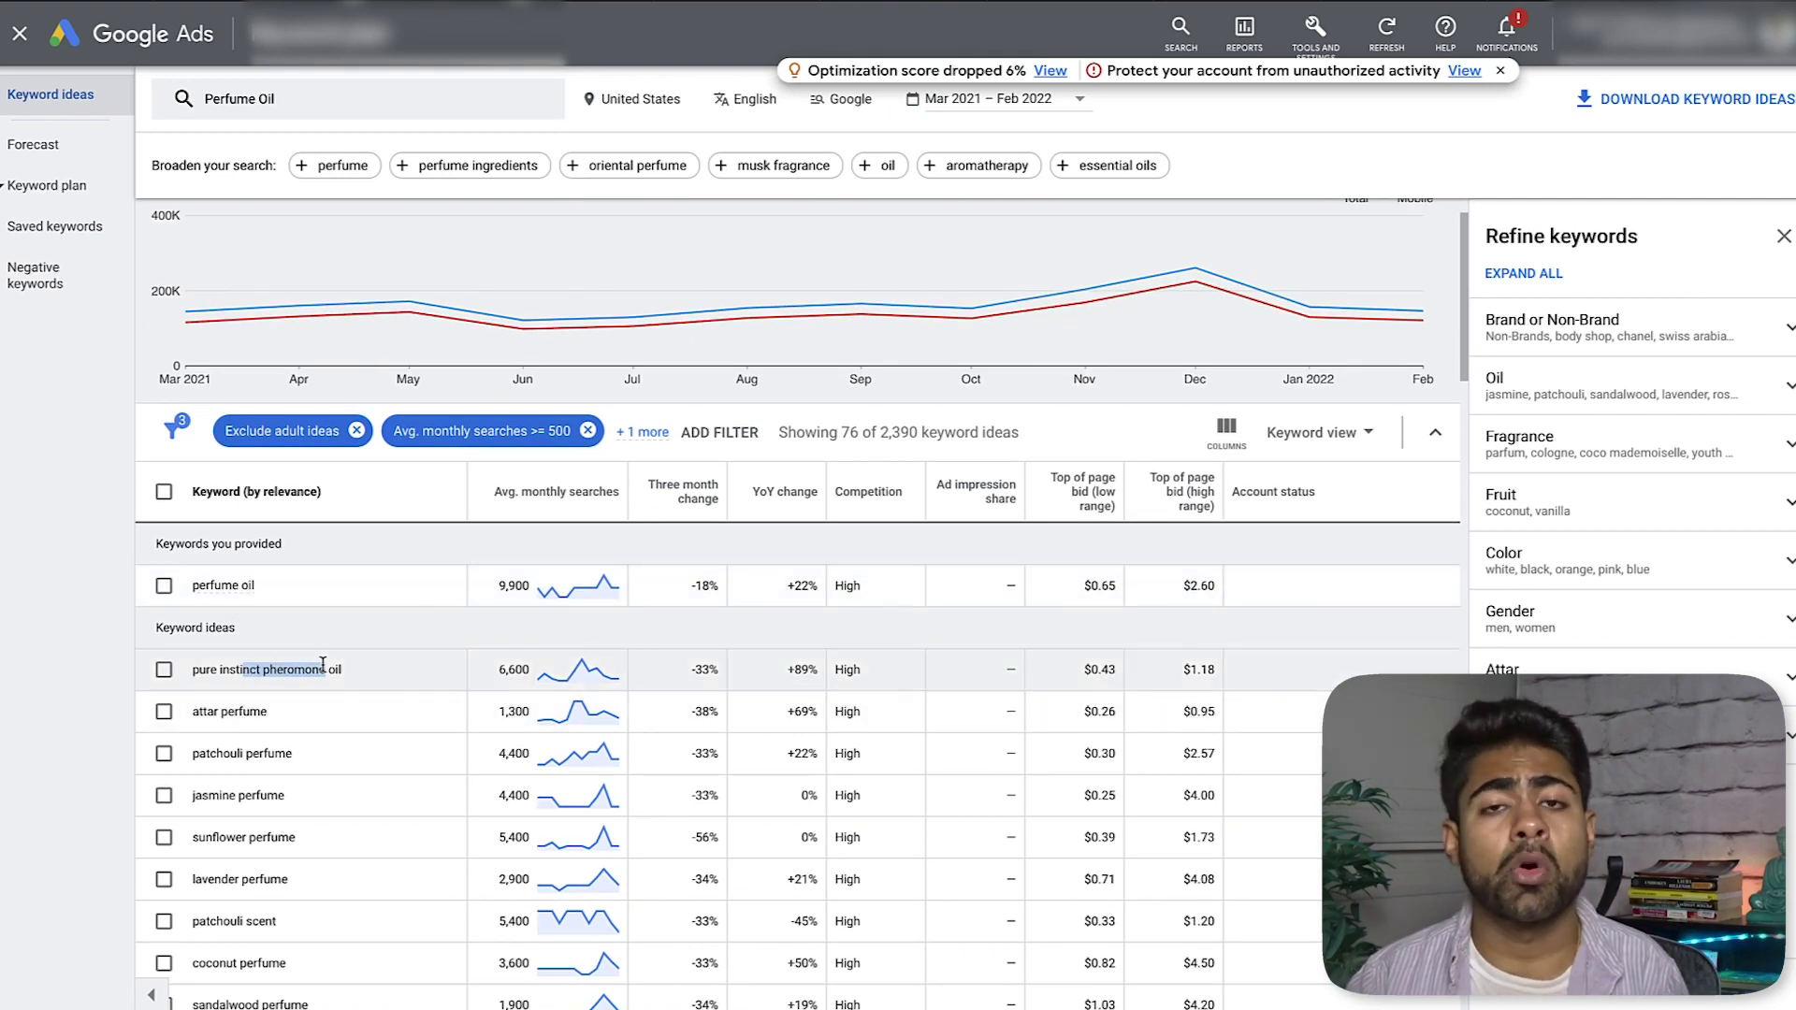
drag(324, 666, 265, 666)
click(267, 666)
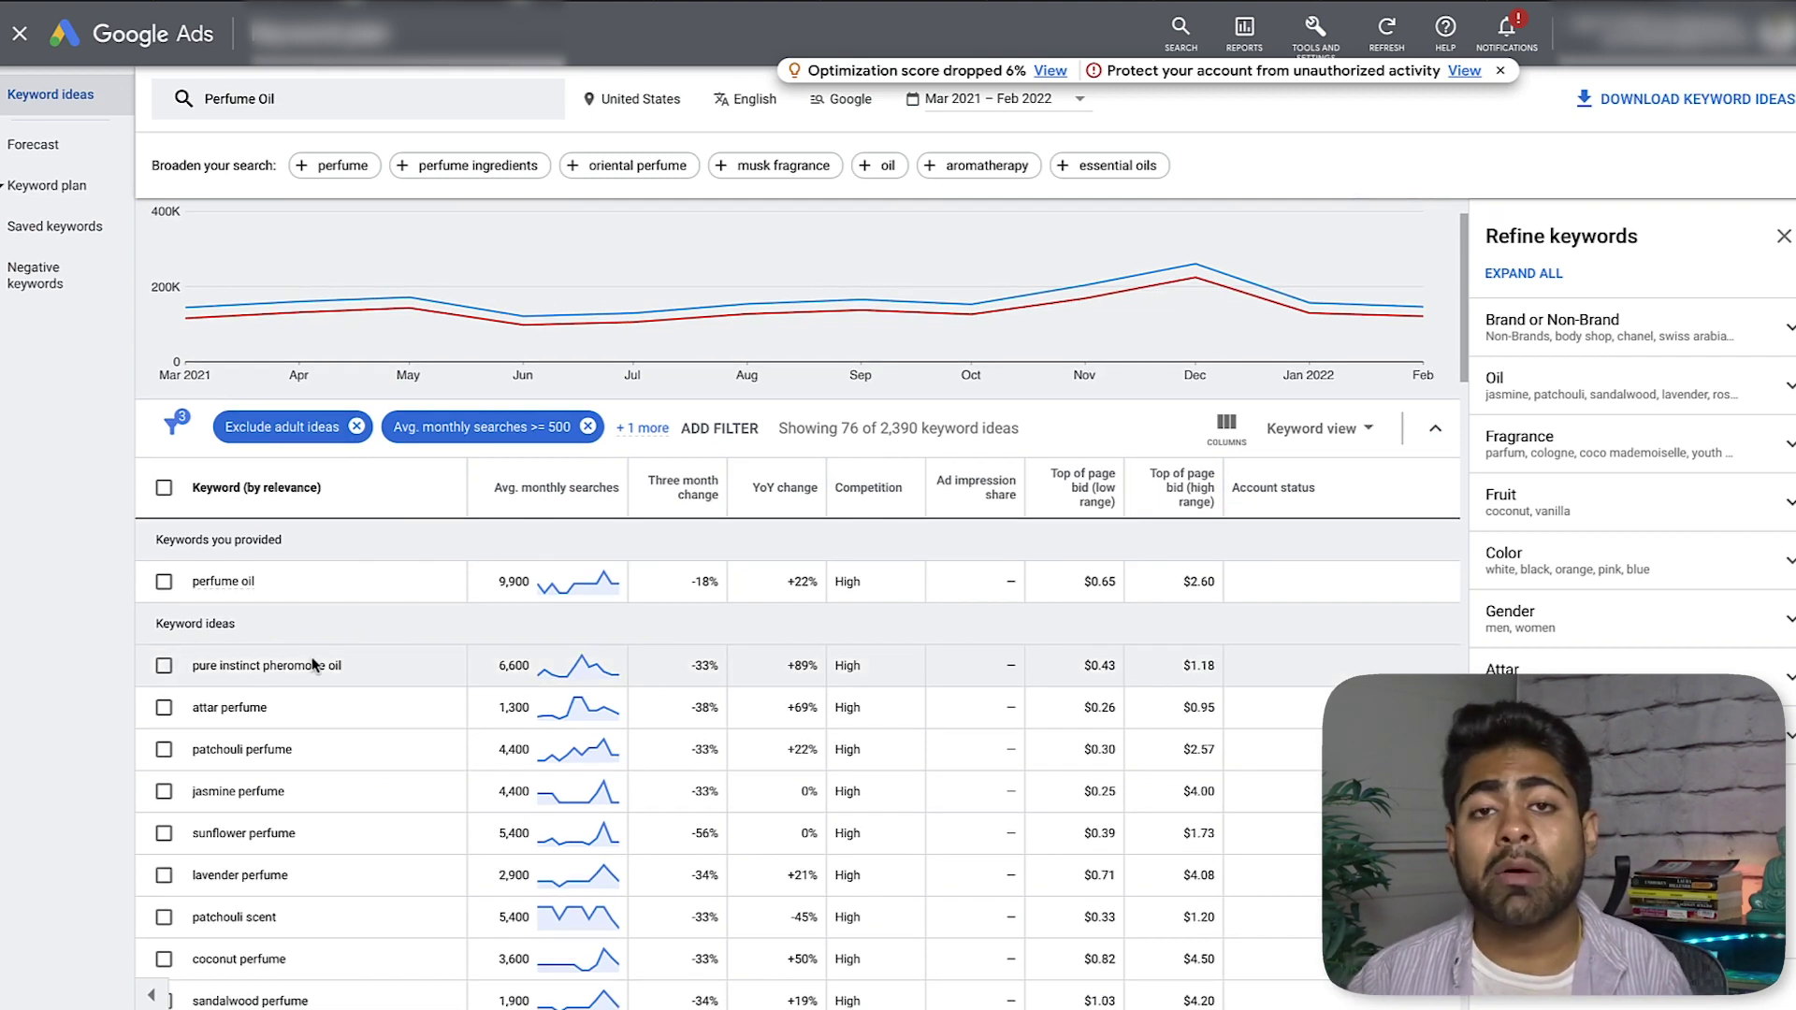
scroll(313, 669, down, 1)
click(164, 554)
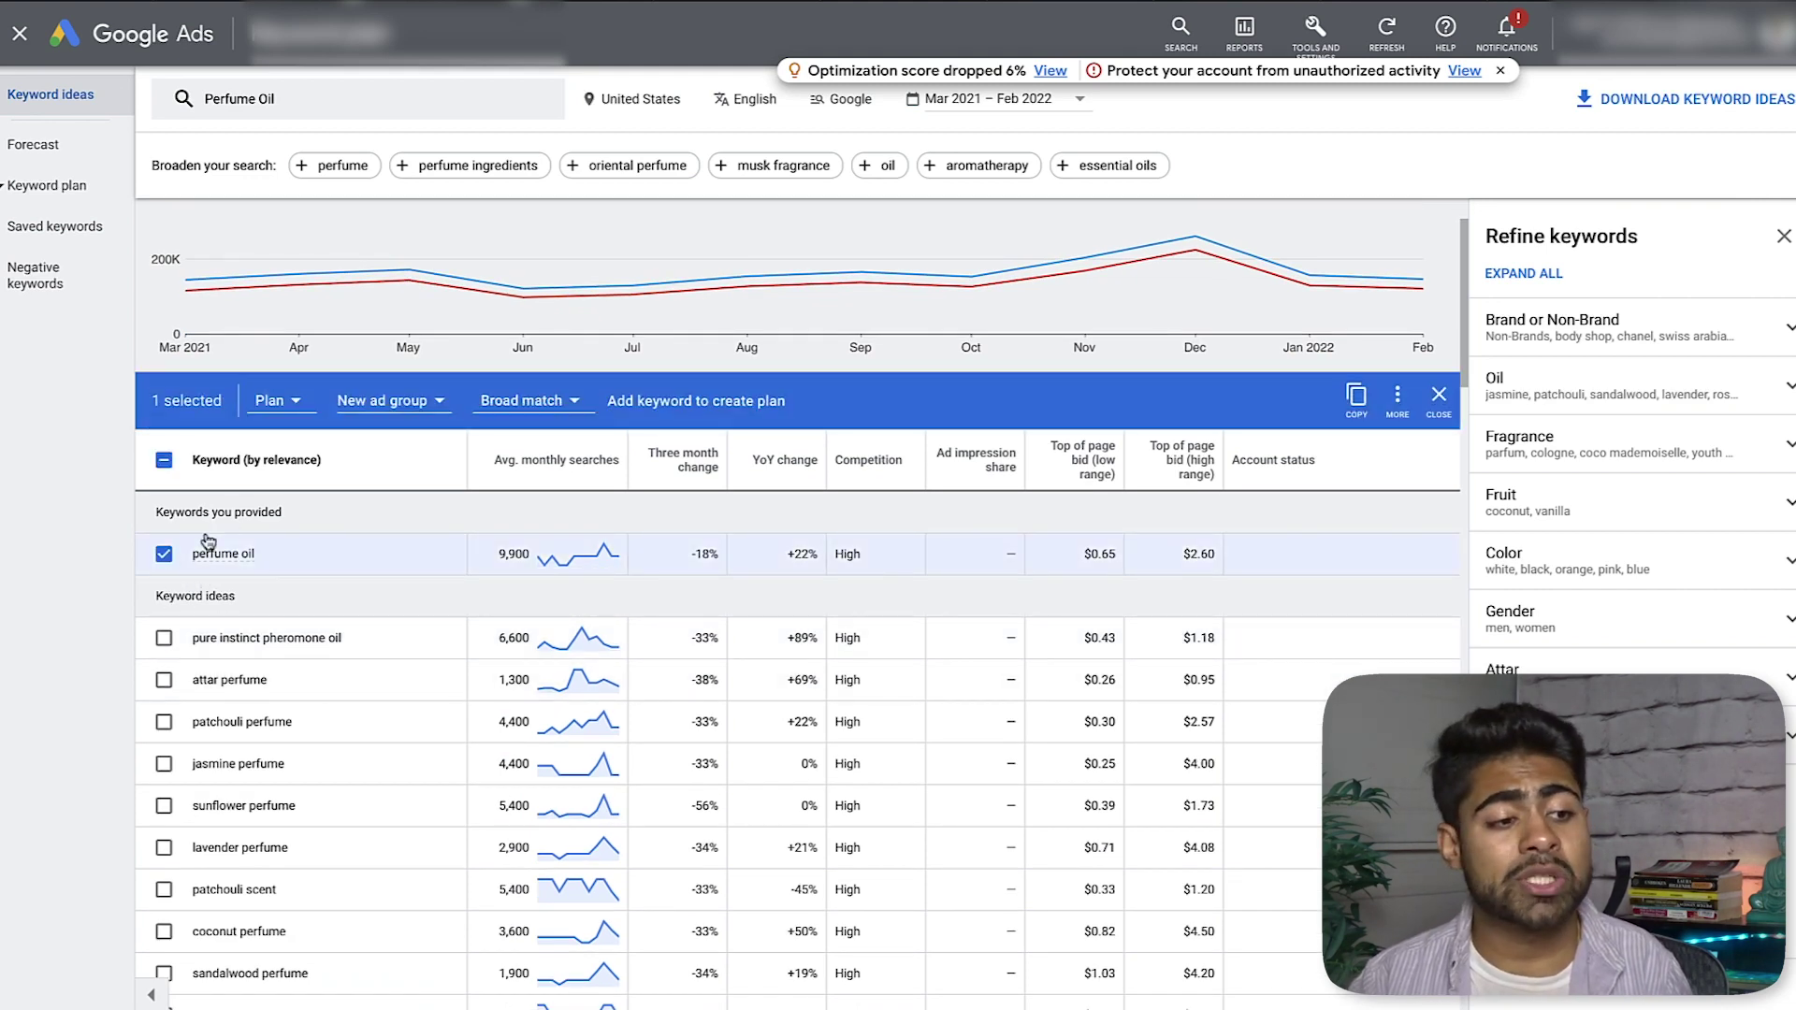
mouse_move(217, 565)
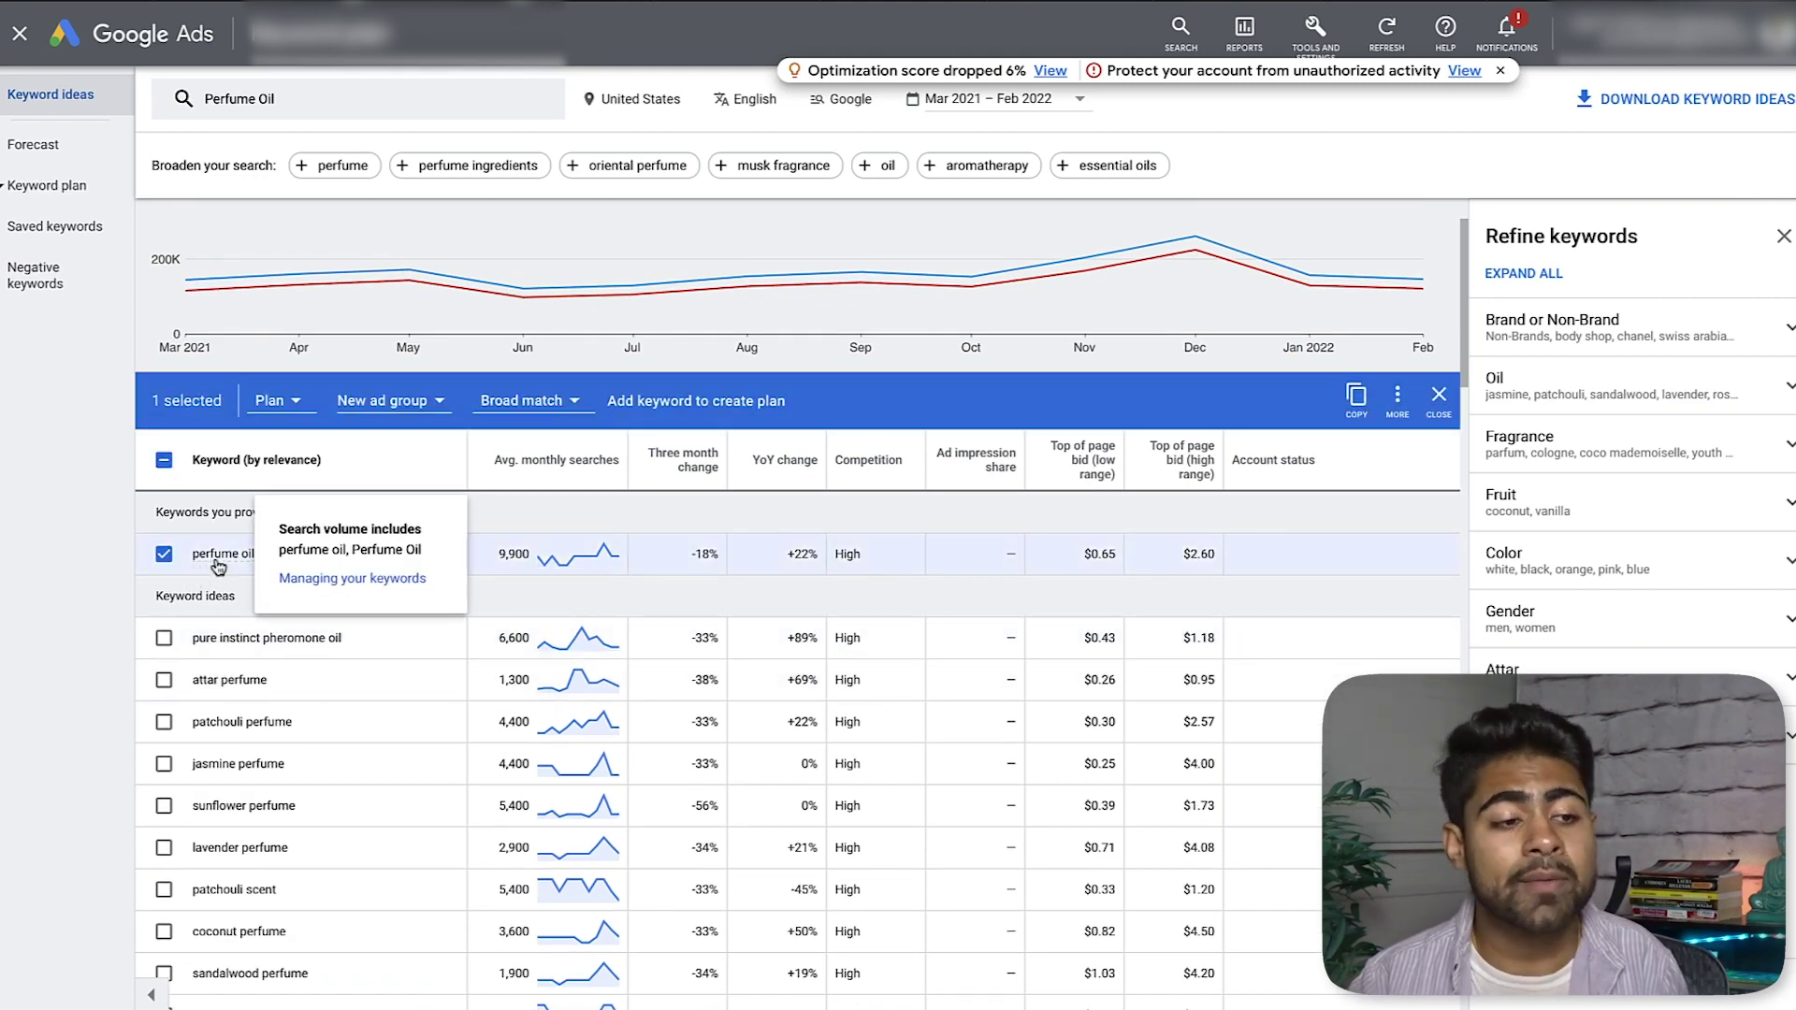
scroll(285, 697, down, 2)
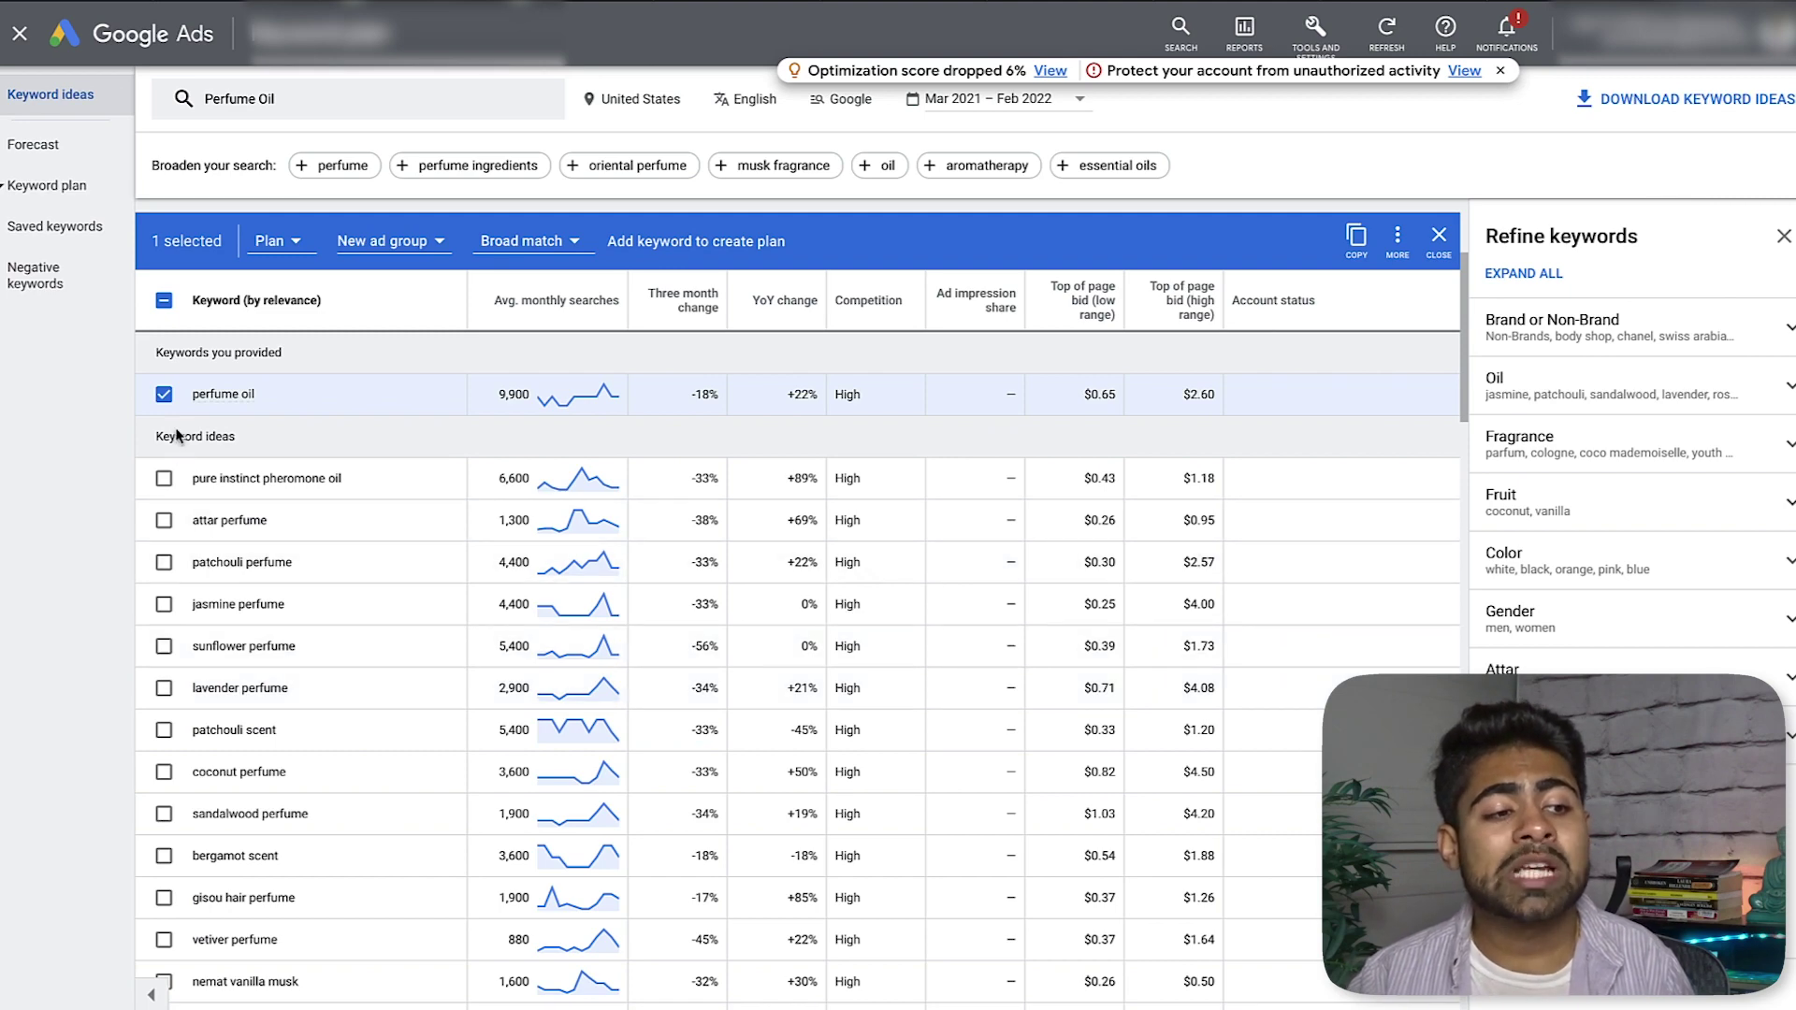
triple_click(197, 393)
click(314, 385)
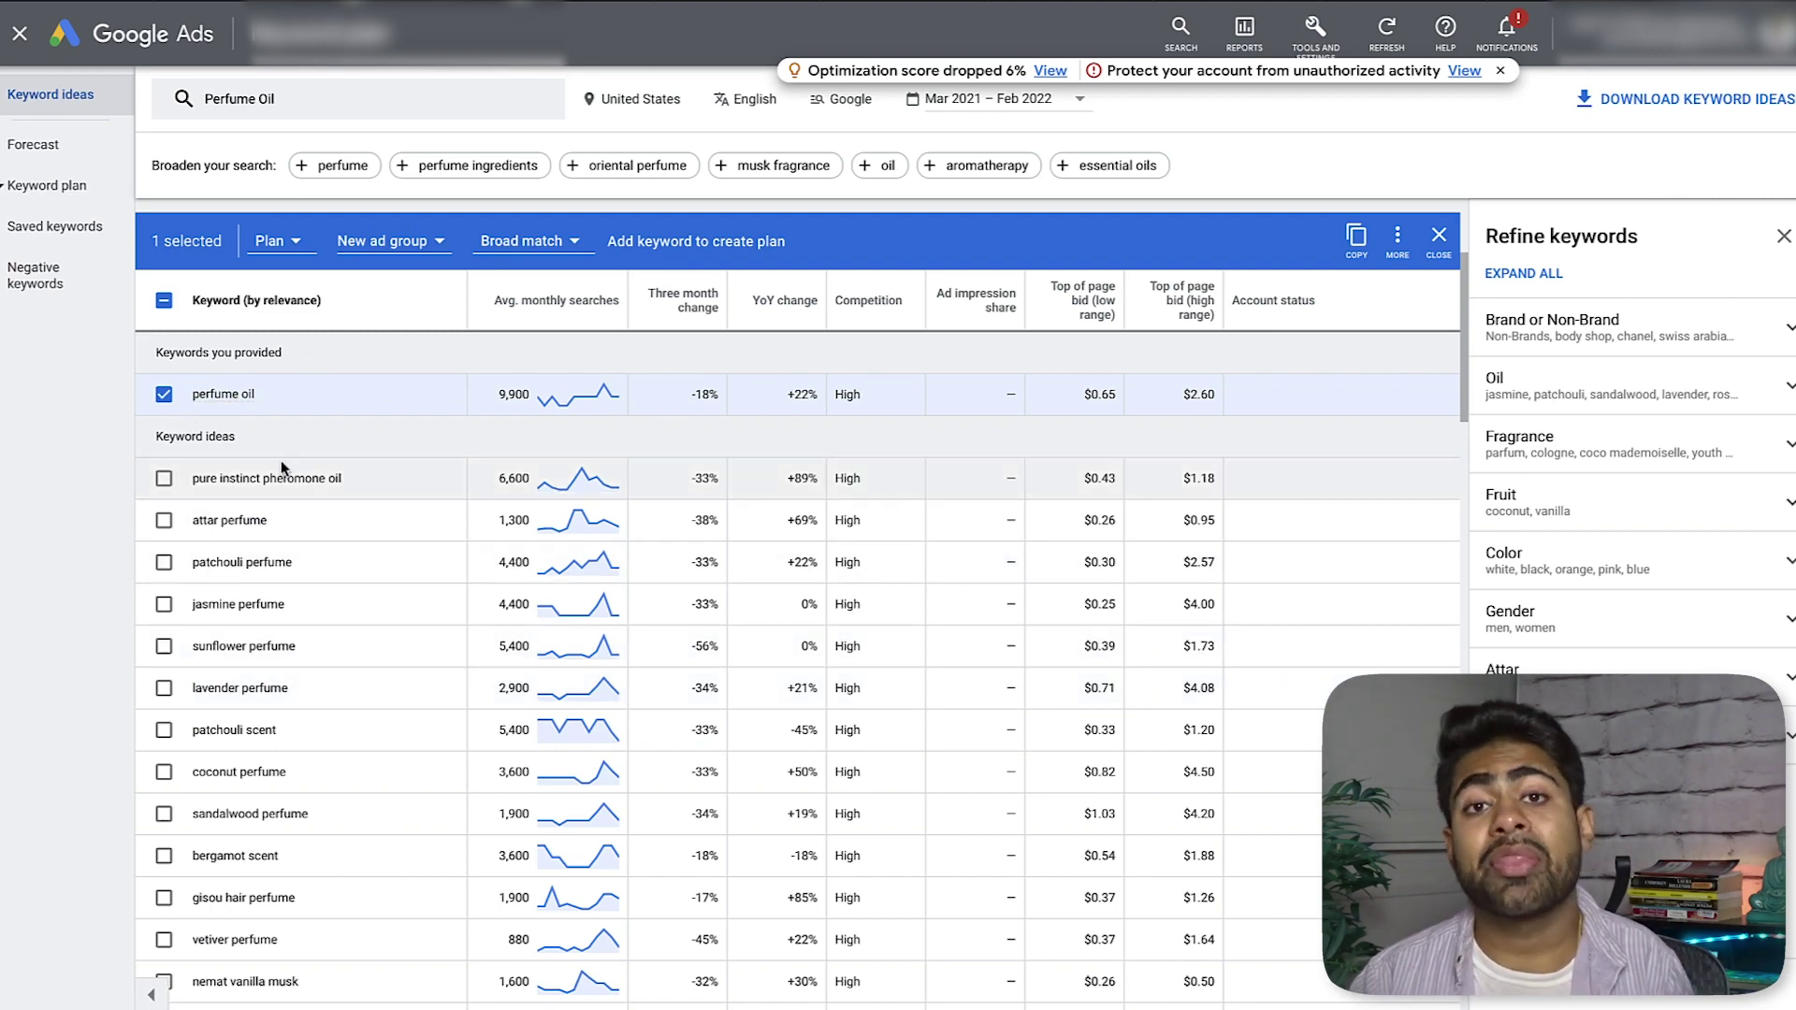
Look through the filtered keyword ideas and add musk oil perfume to the selection.
scroll(278, 460, down, 2)
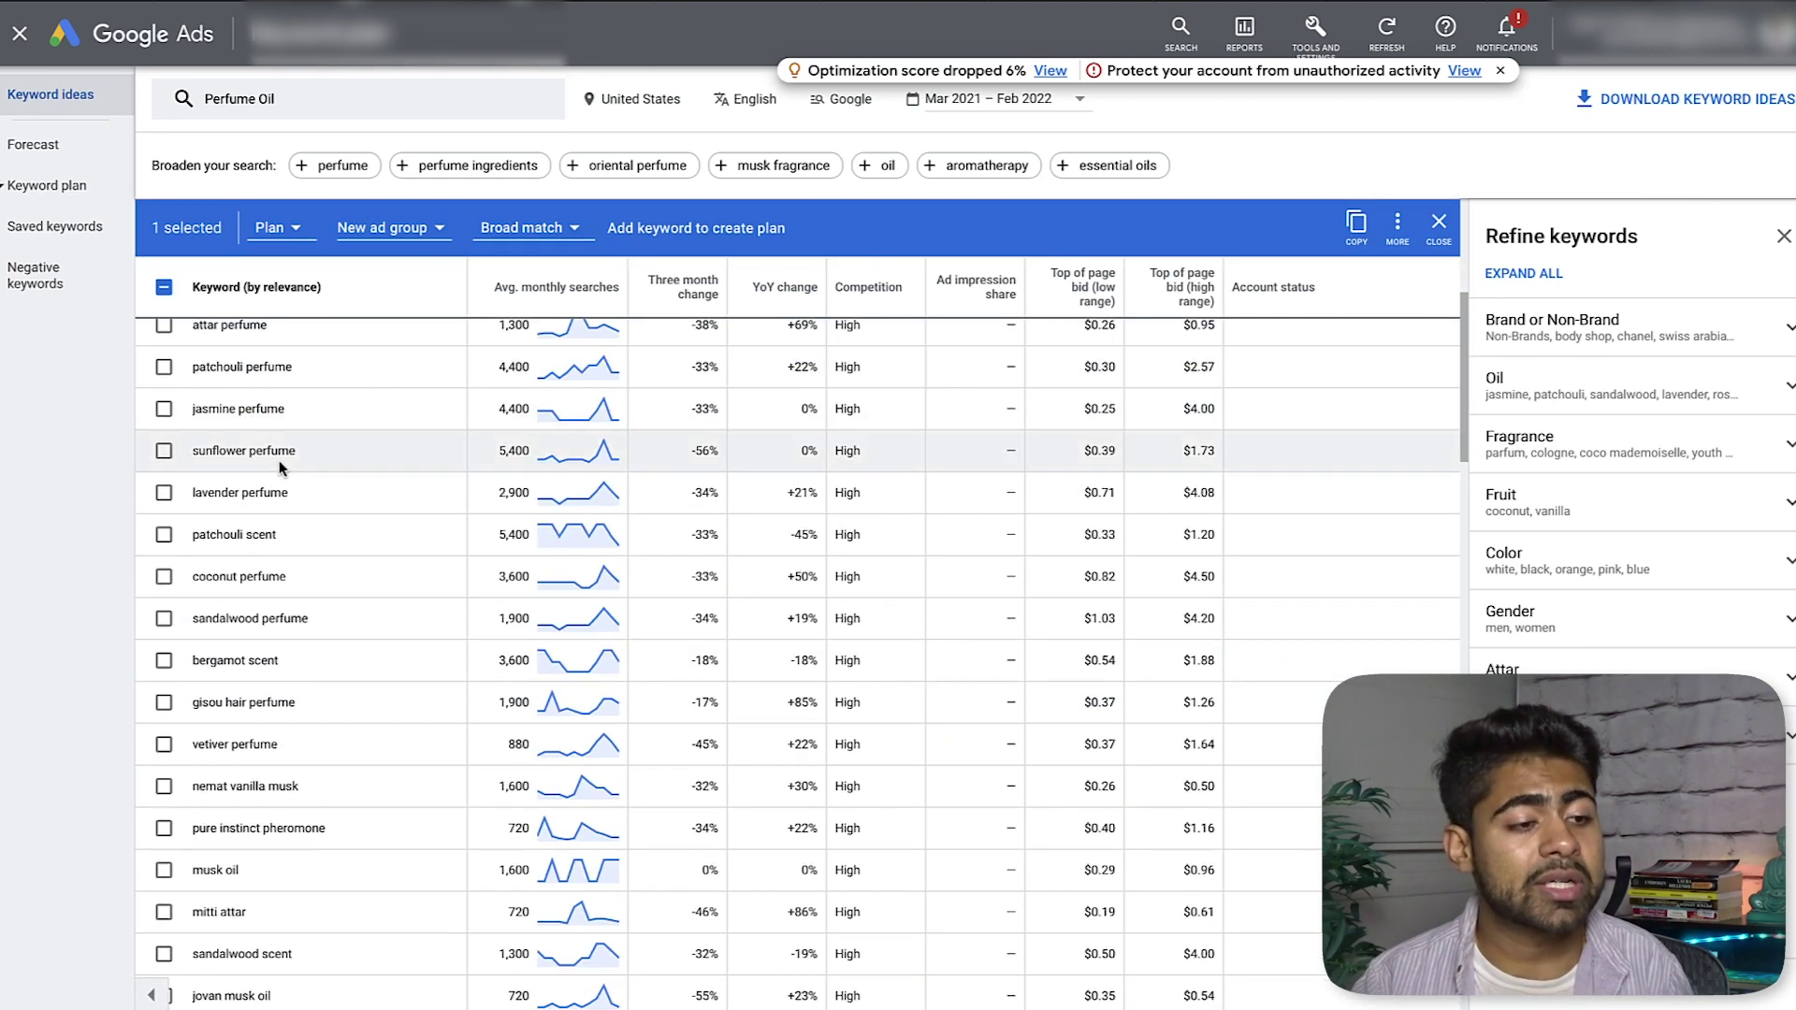
scroll(281, 464, down, 1)
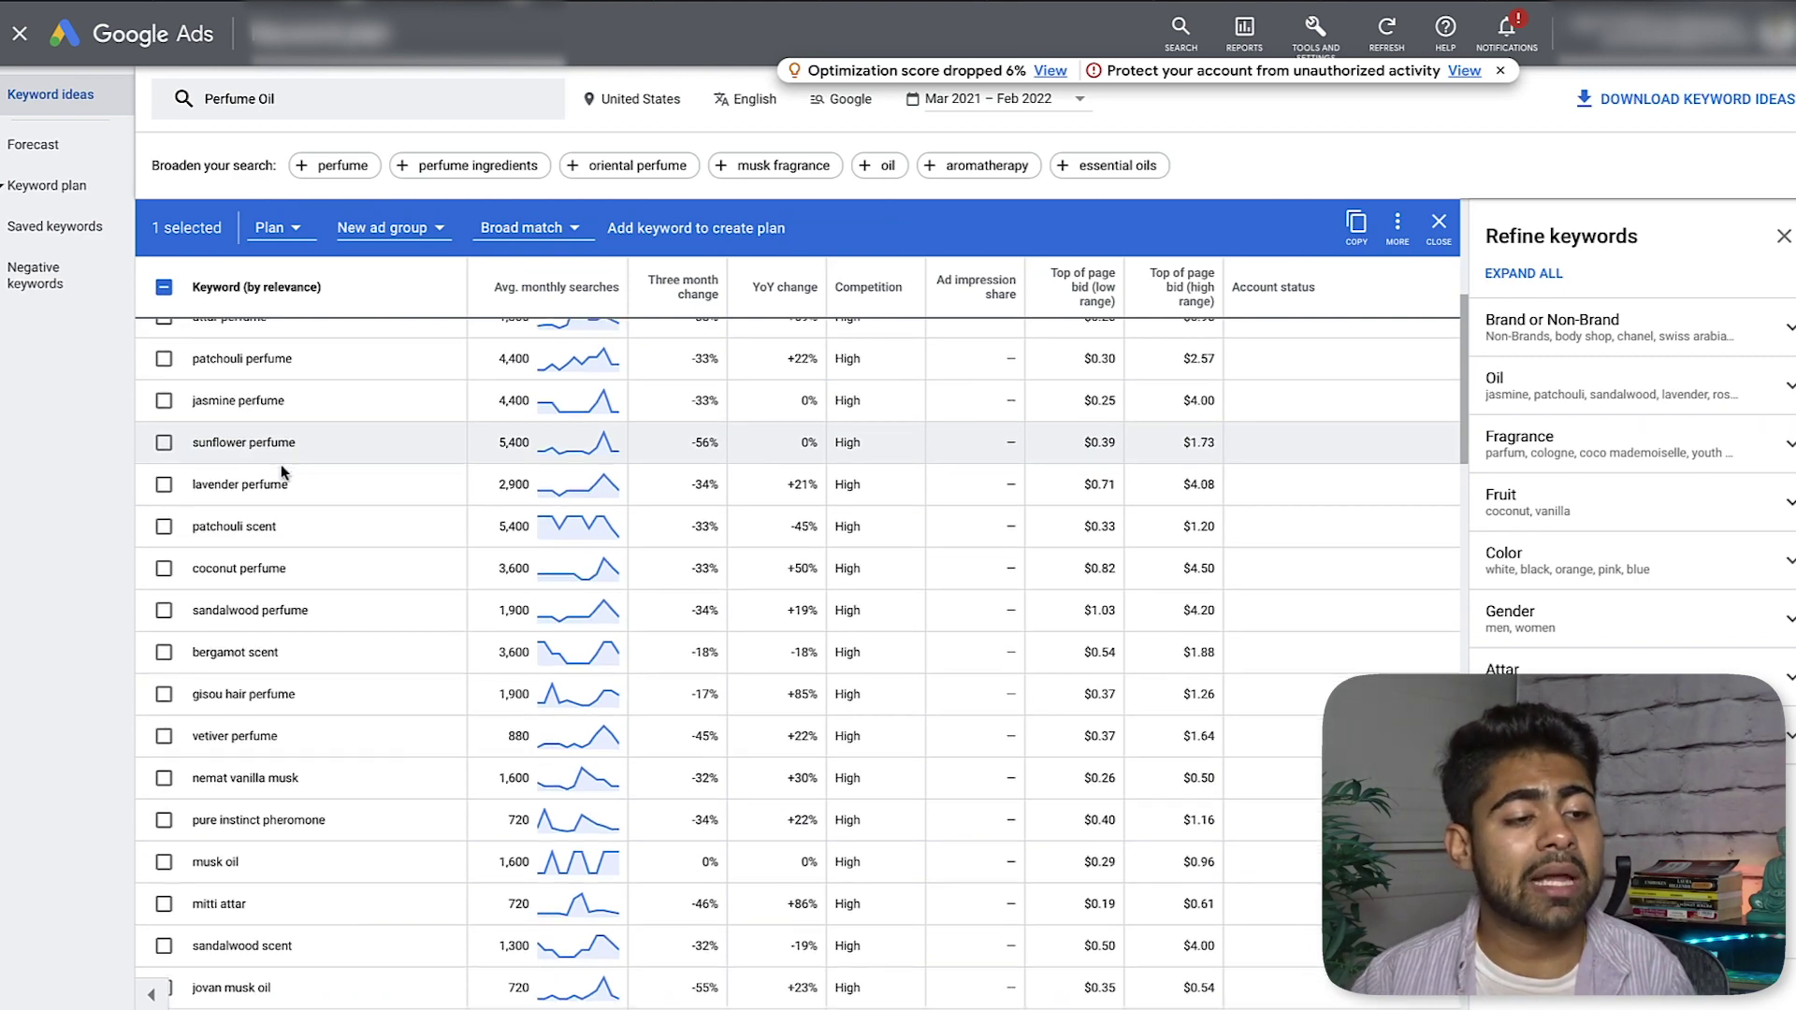
scroll(278, 524, up, 1)
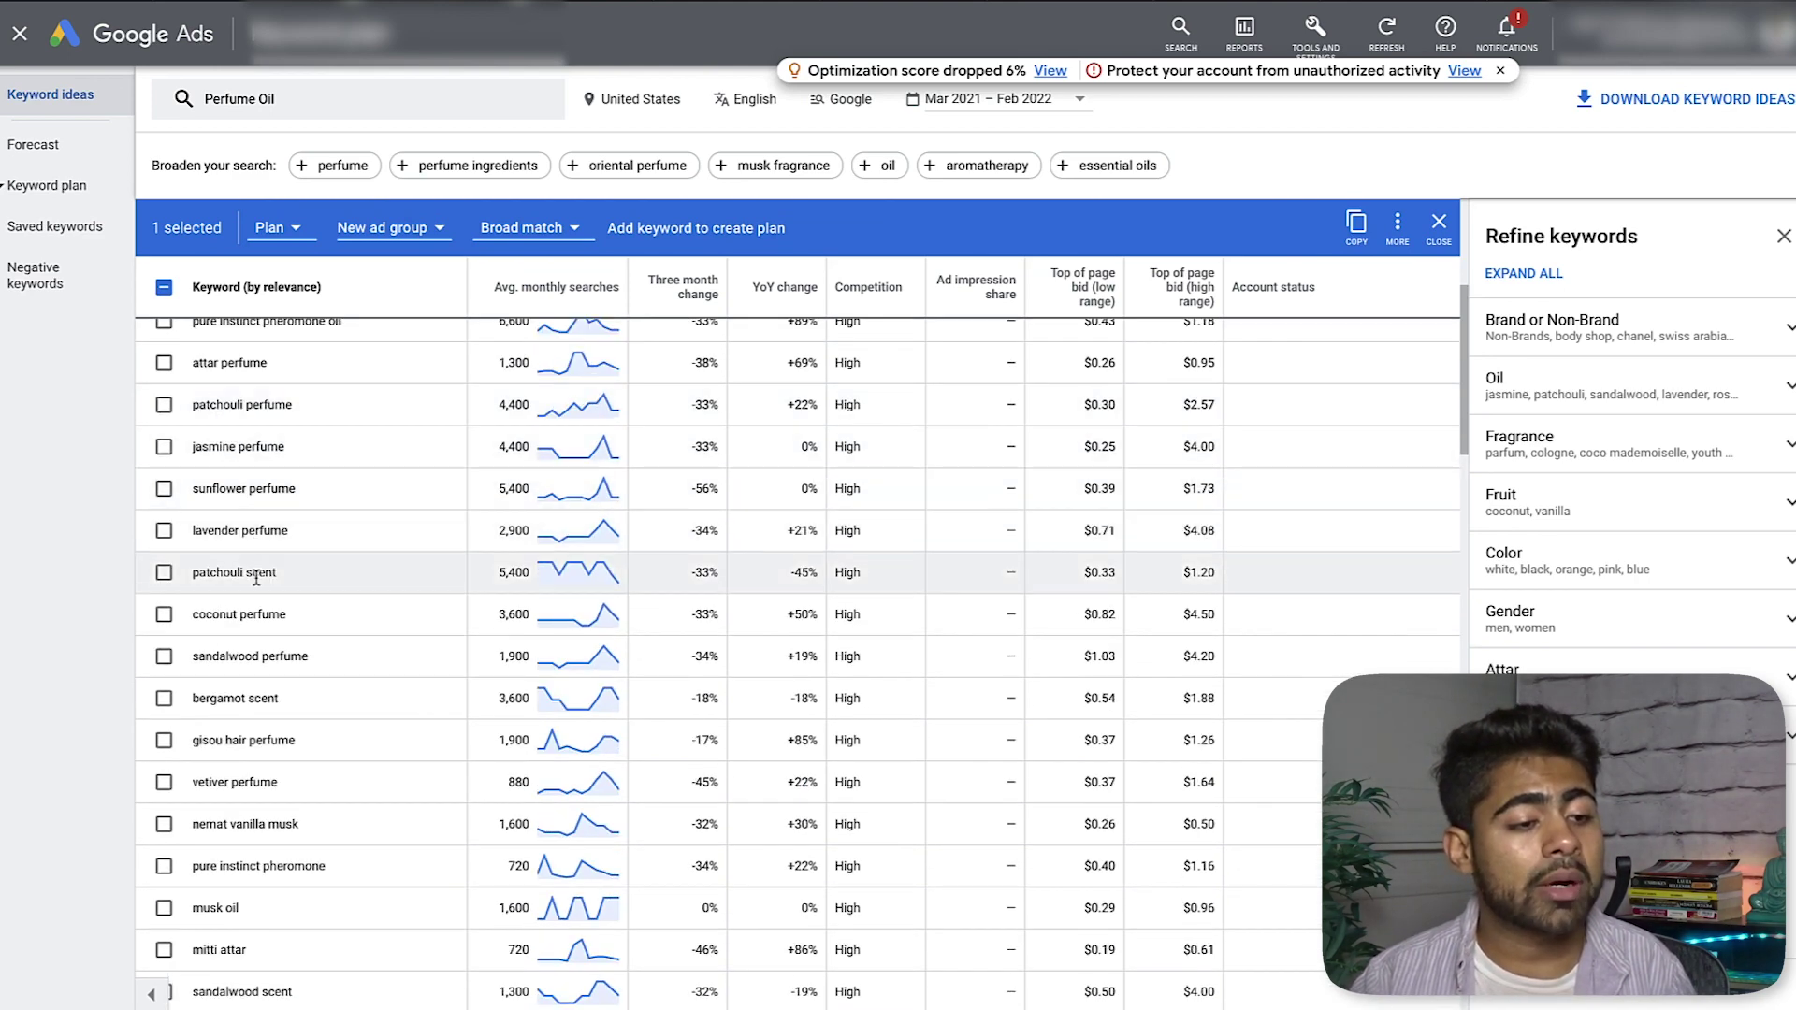
scroll(270, 784, down, 2)
scroll(273, 793, down, 1)
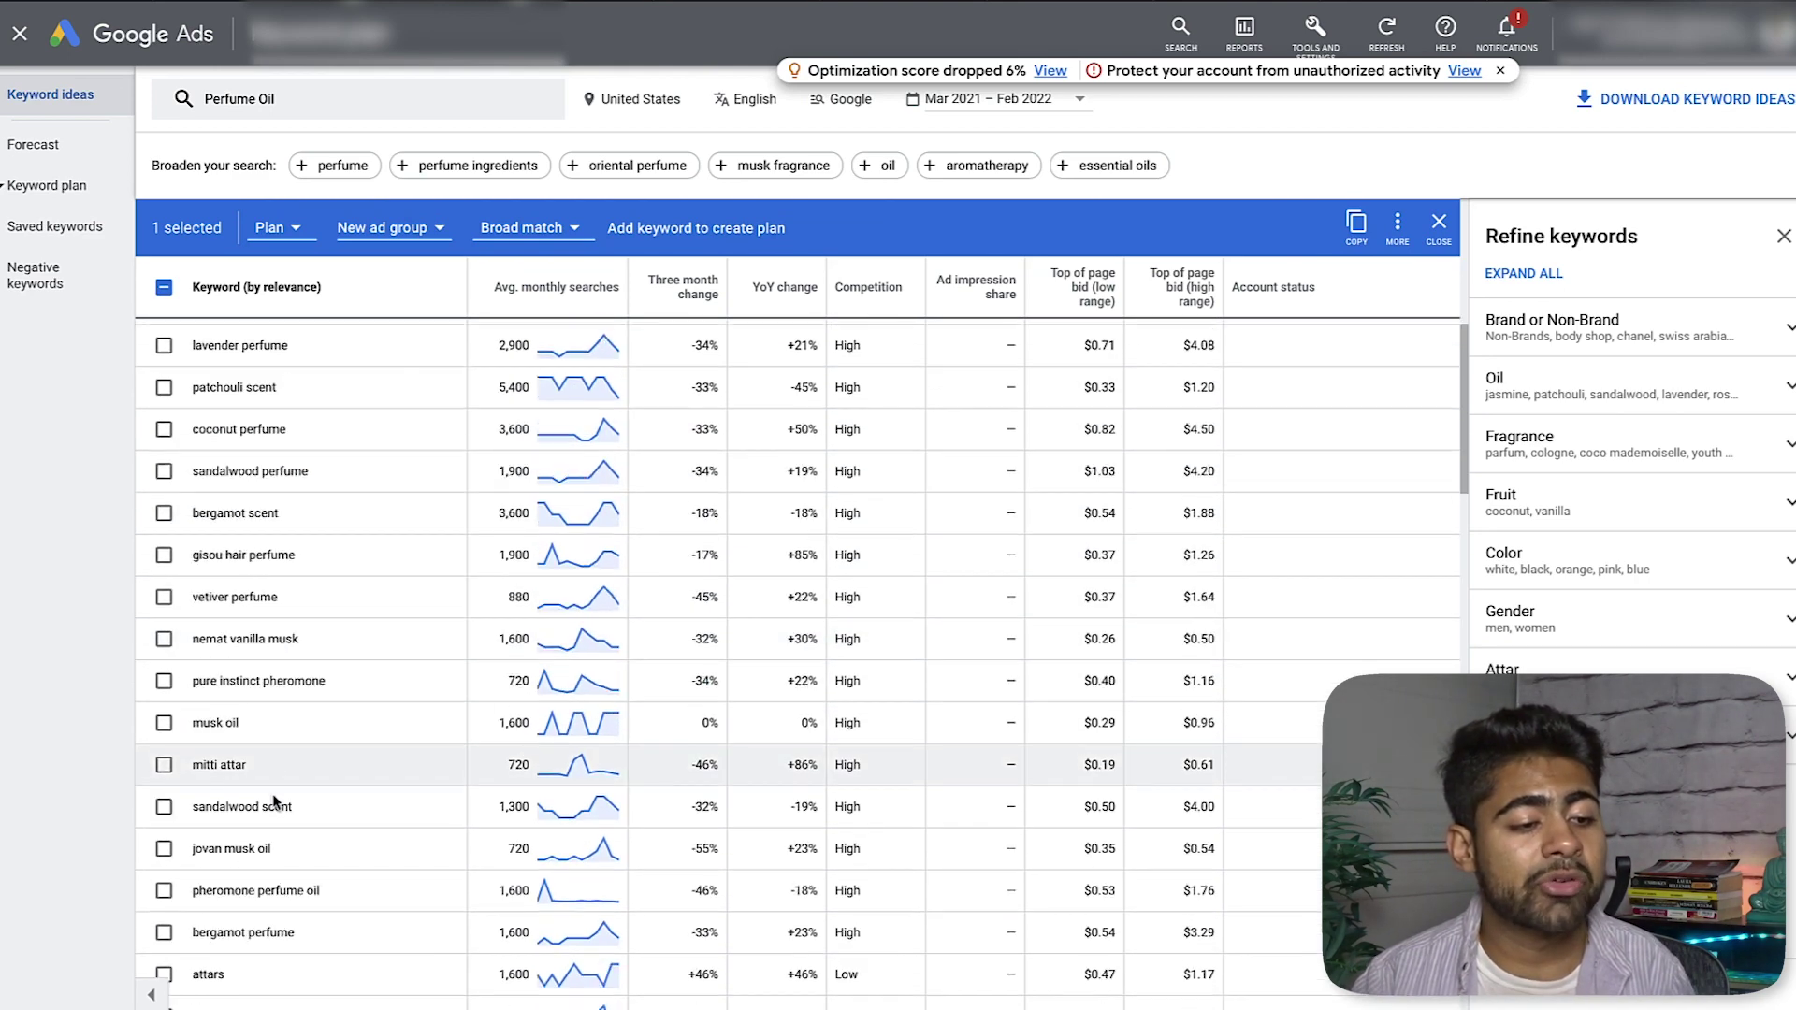
scroll(280, 814, down, 4)
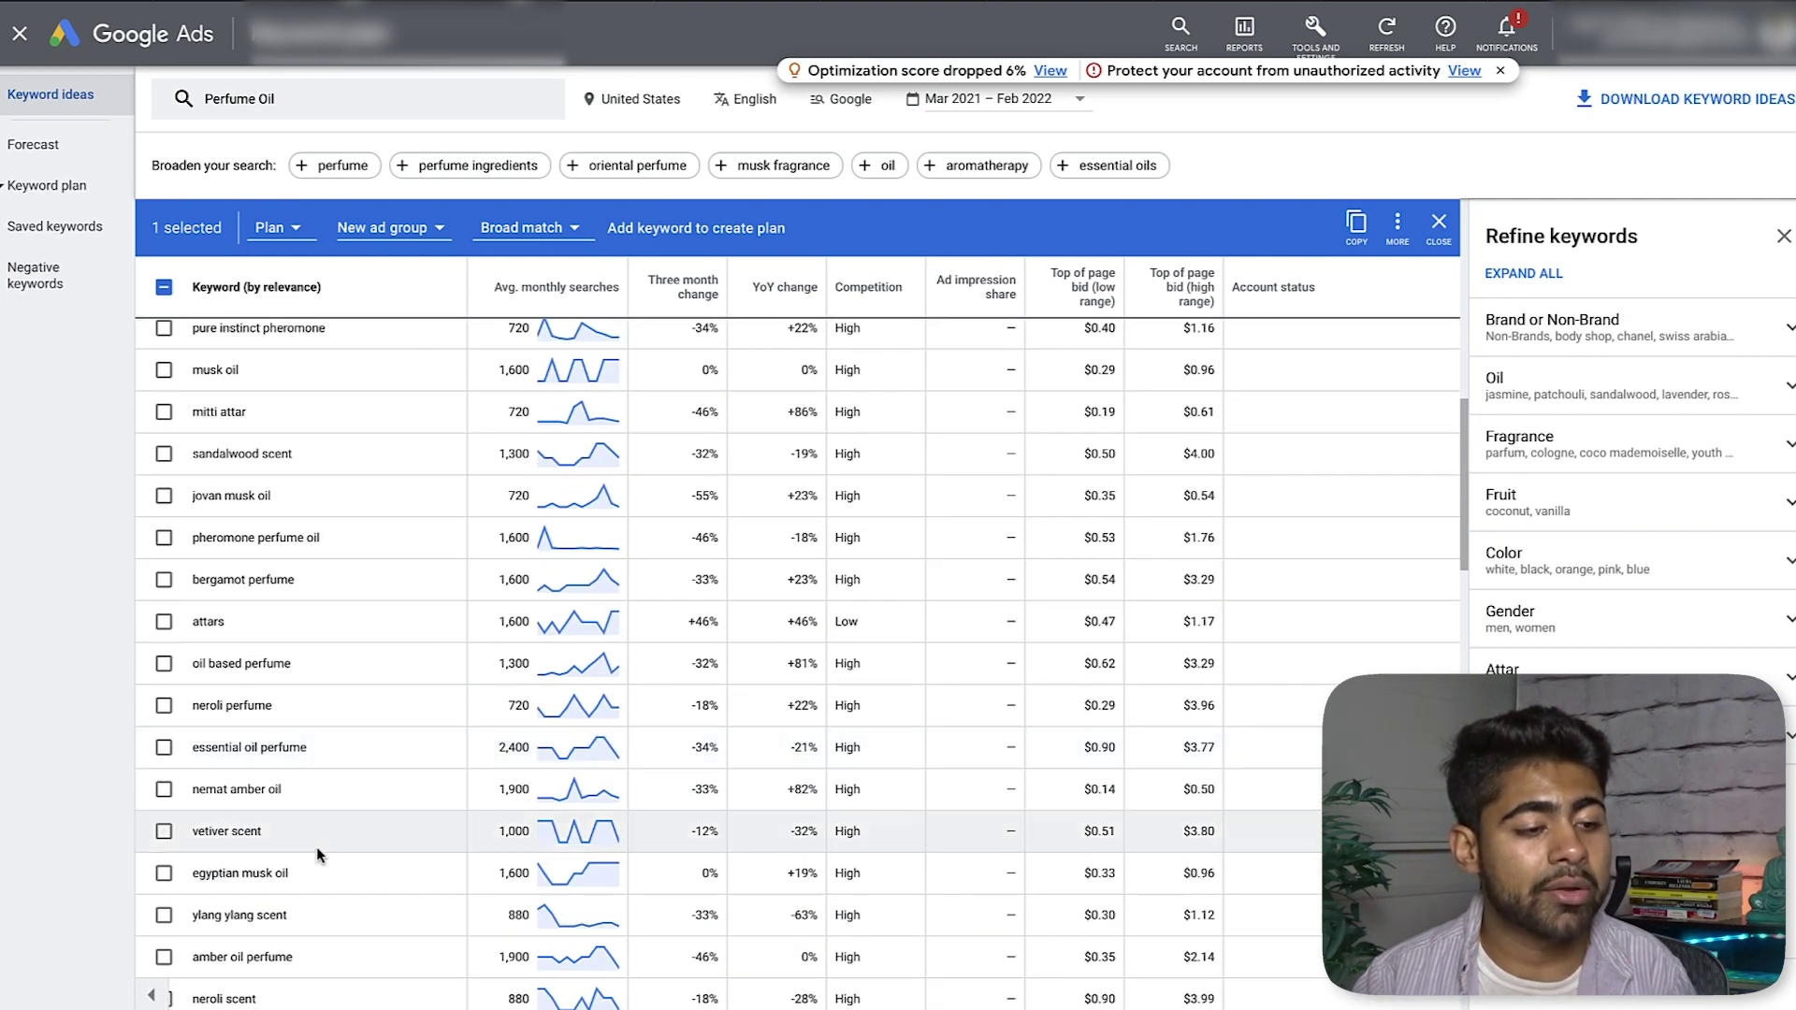
scroll(316, 851, down, 3)
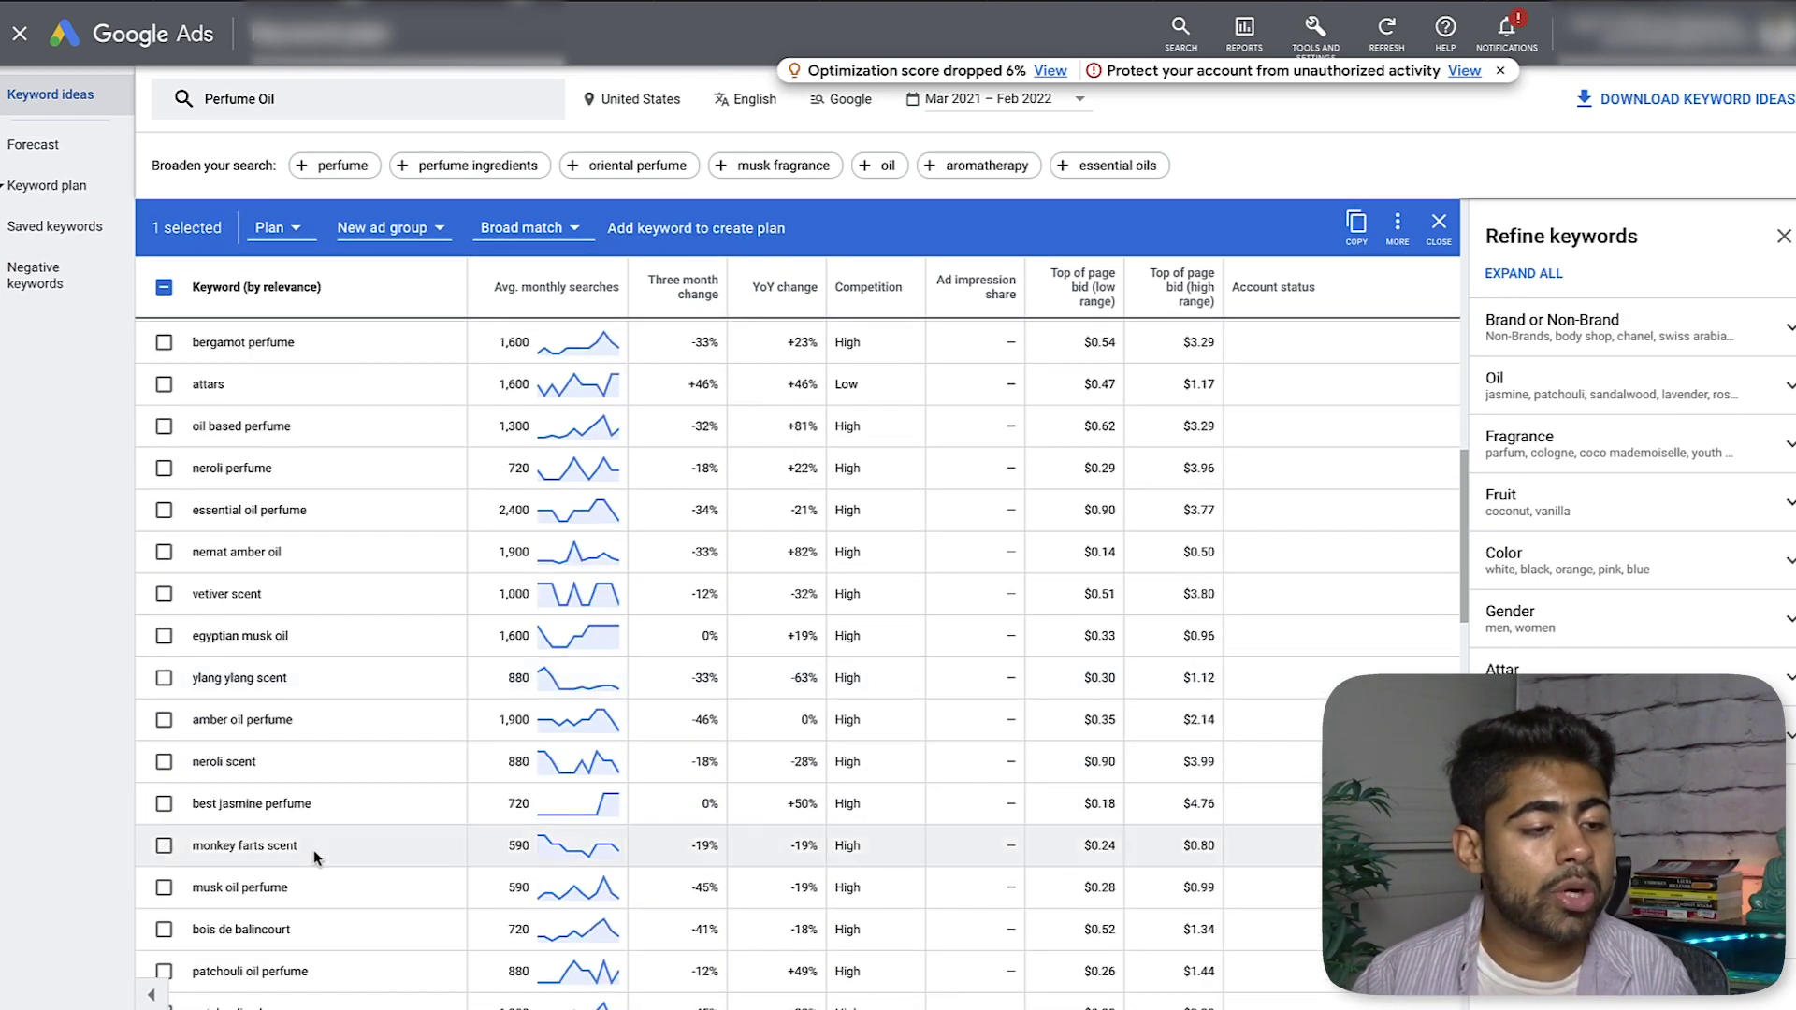
scroll(314, 855, down, 3)
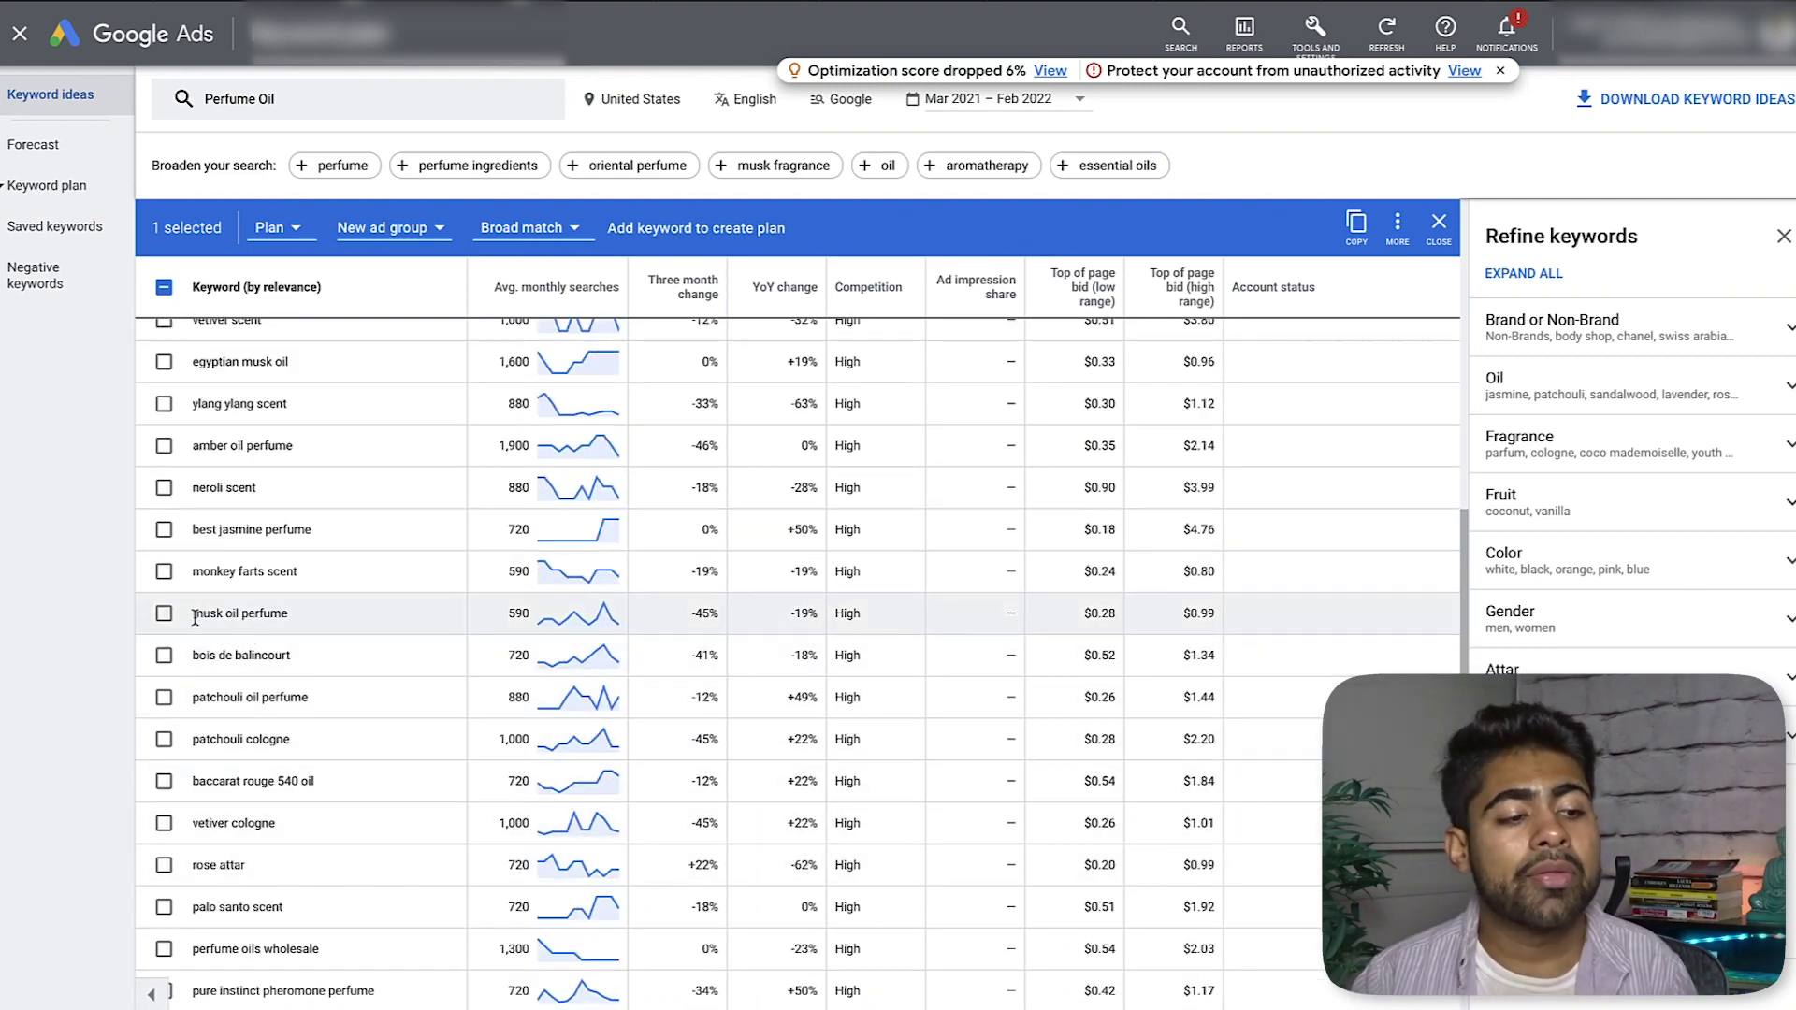
drag(193, 614, 228, 620)
click(257, 616)
click(228, 620)
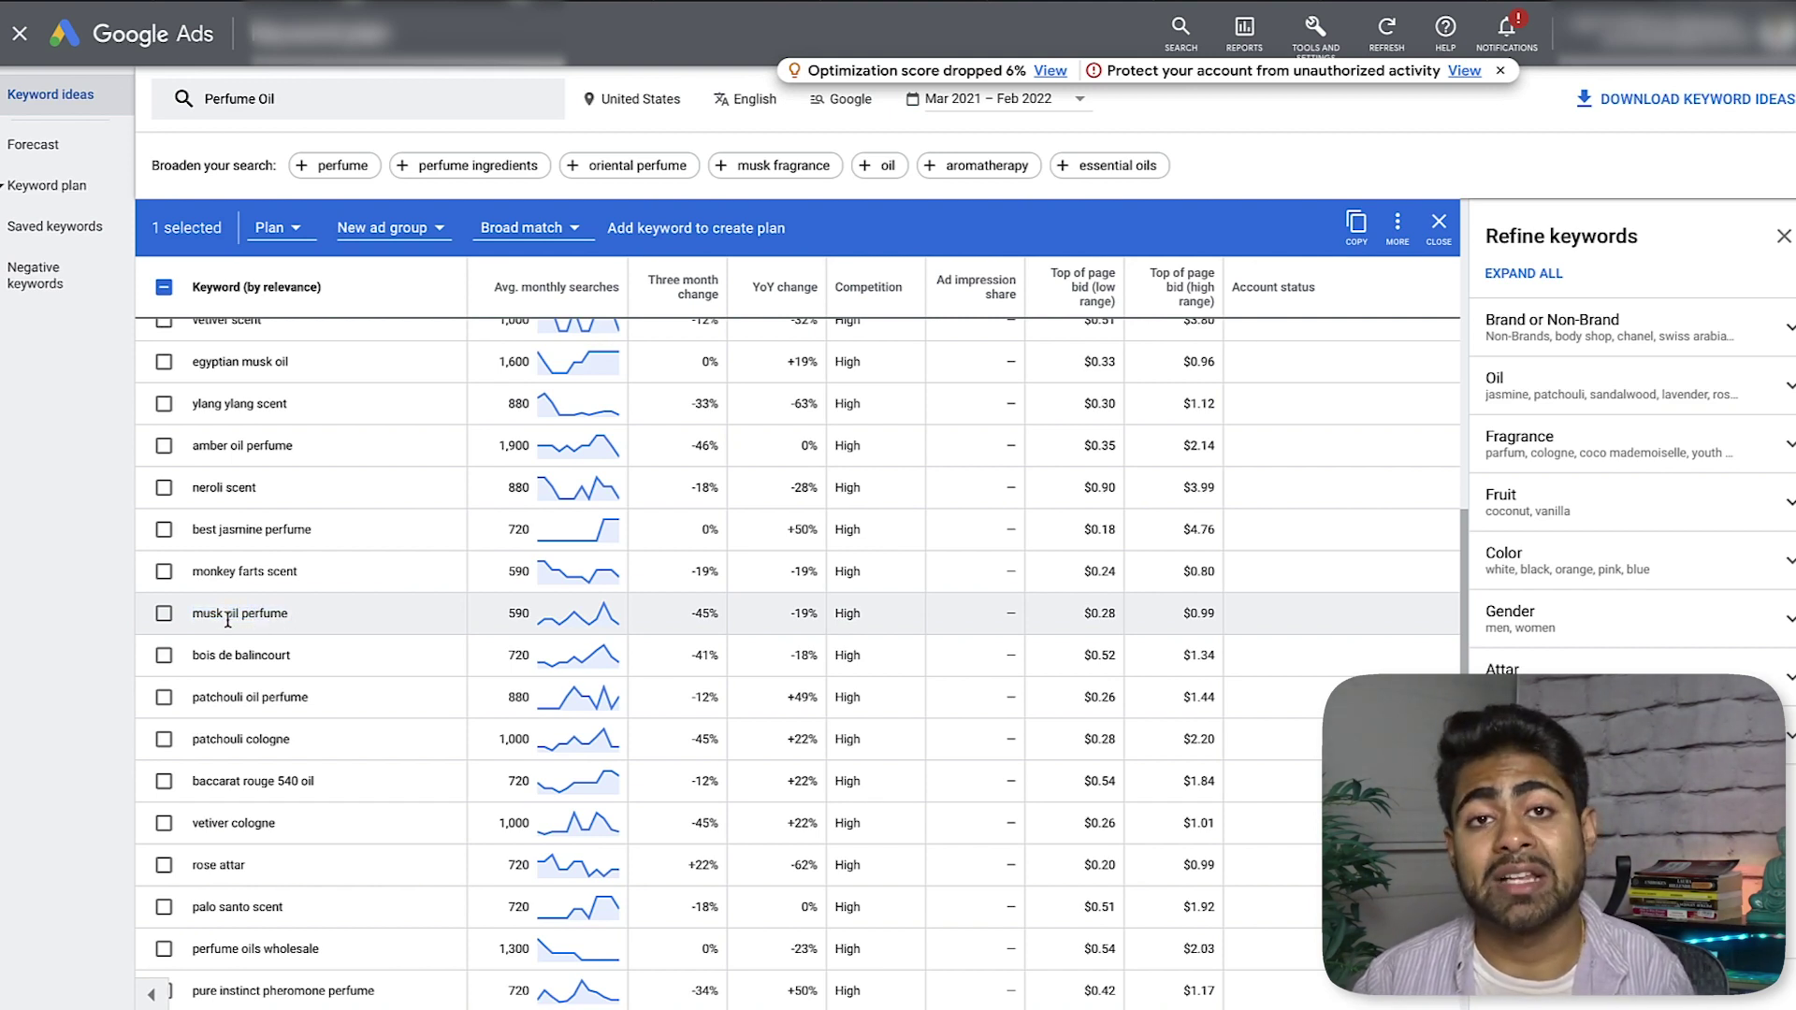
click(164, 615)
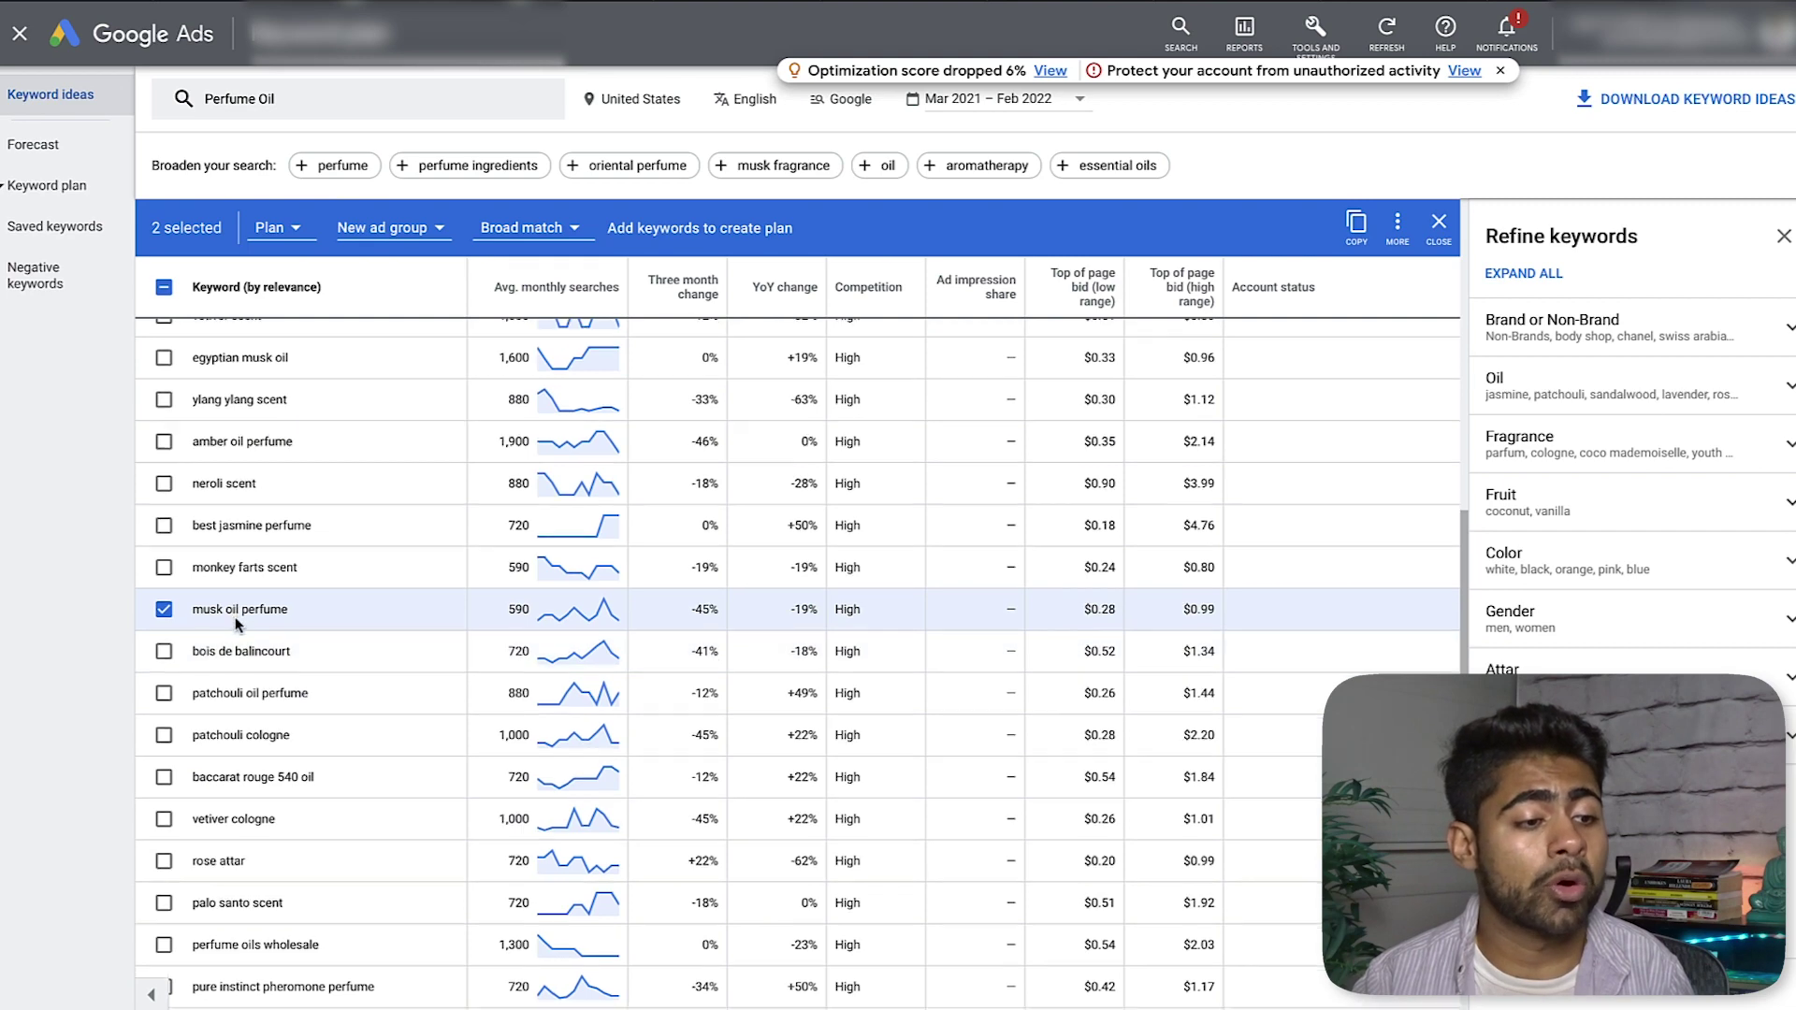
Compare the remaining keyword ideas with the Perfume Oil keywords in the Search AD Template spreadsheet in Google Sheets.
scroll(224, 626, down, 2)
scroll(241, 634, down, 3)
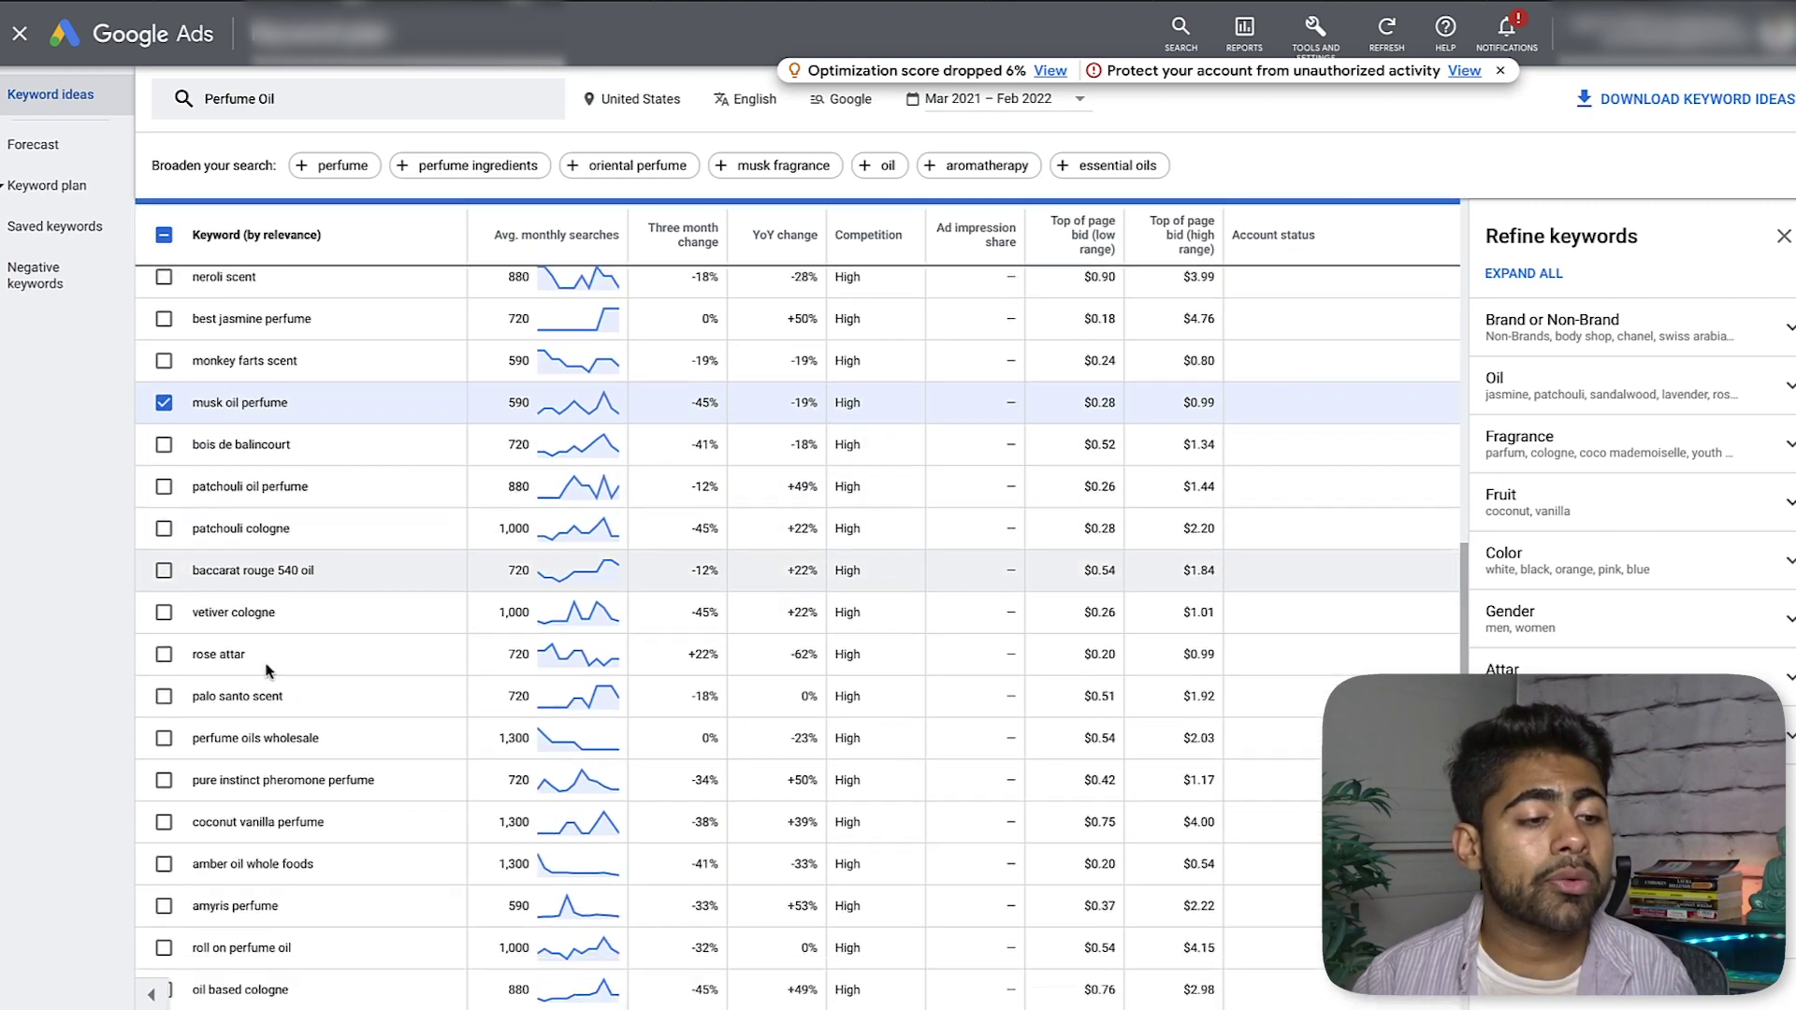
scroll(305, 855, down, 4)
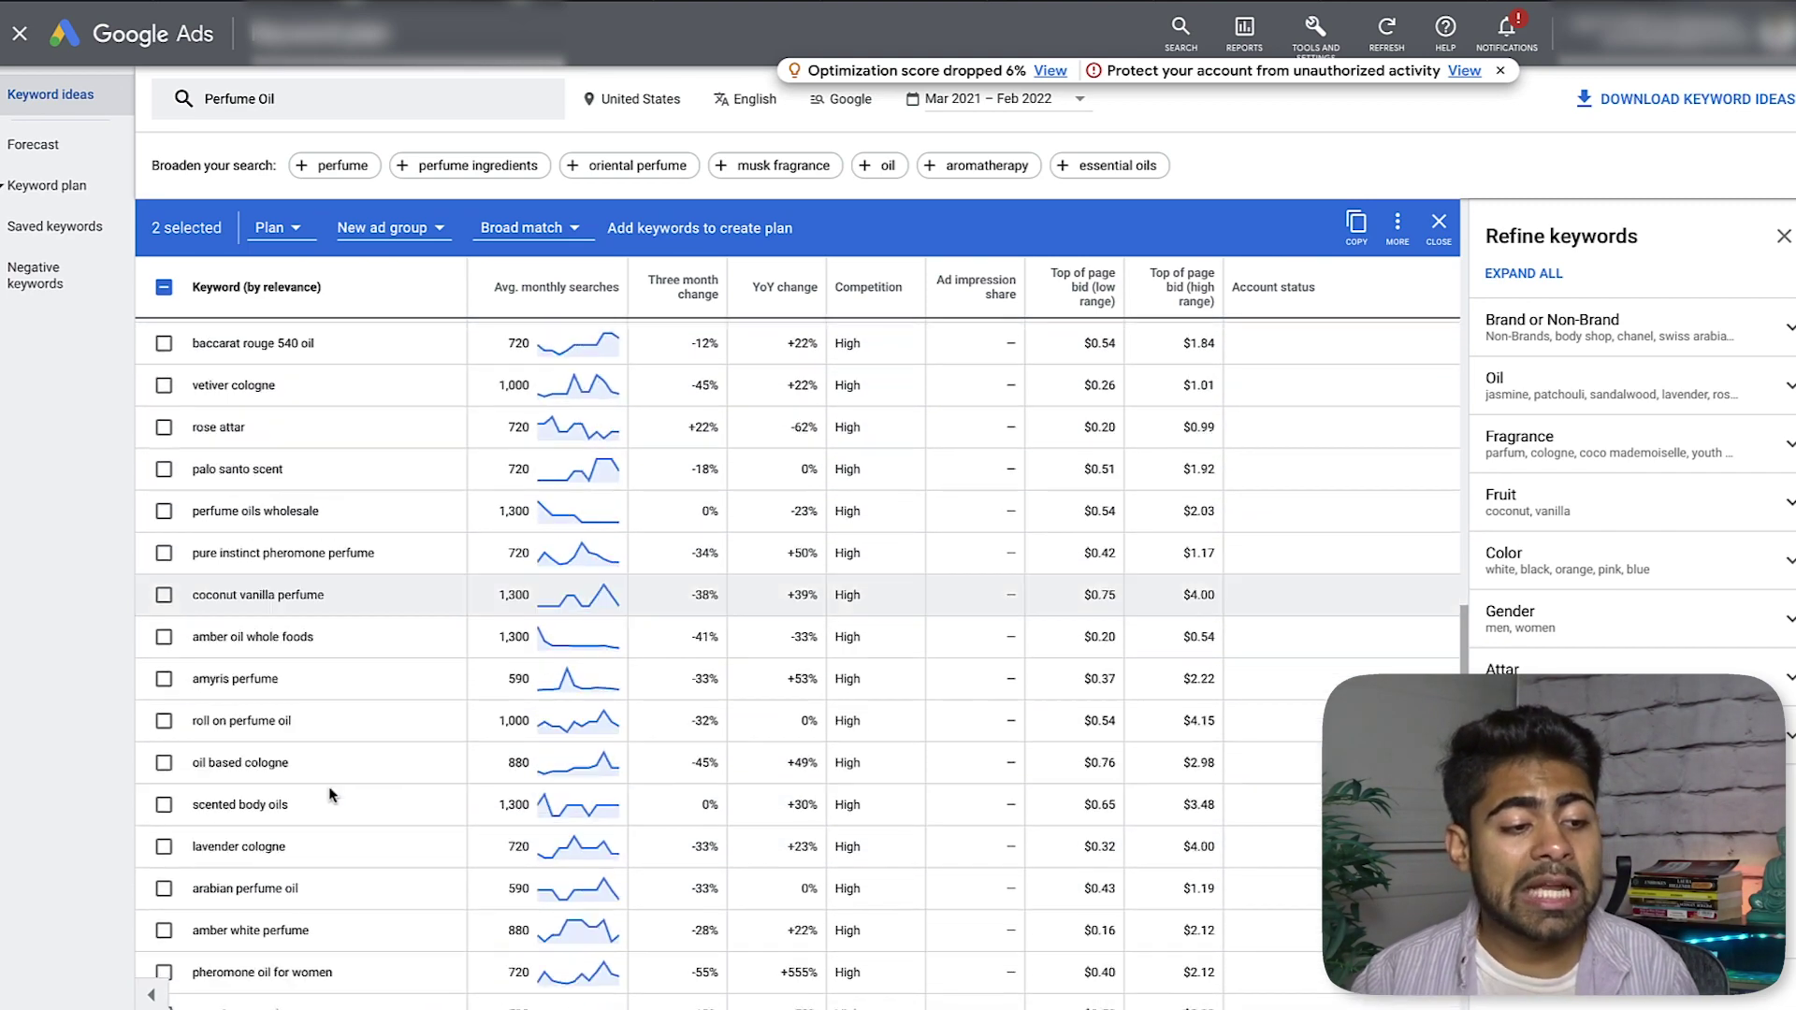
scroll(281, 655, down, 7)
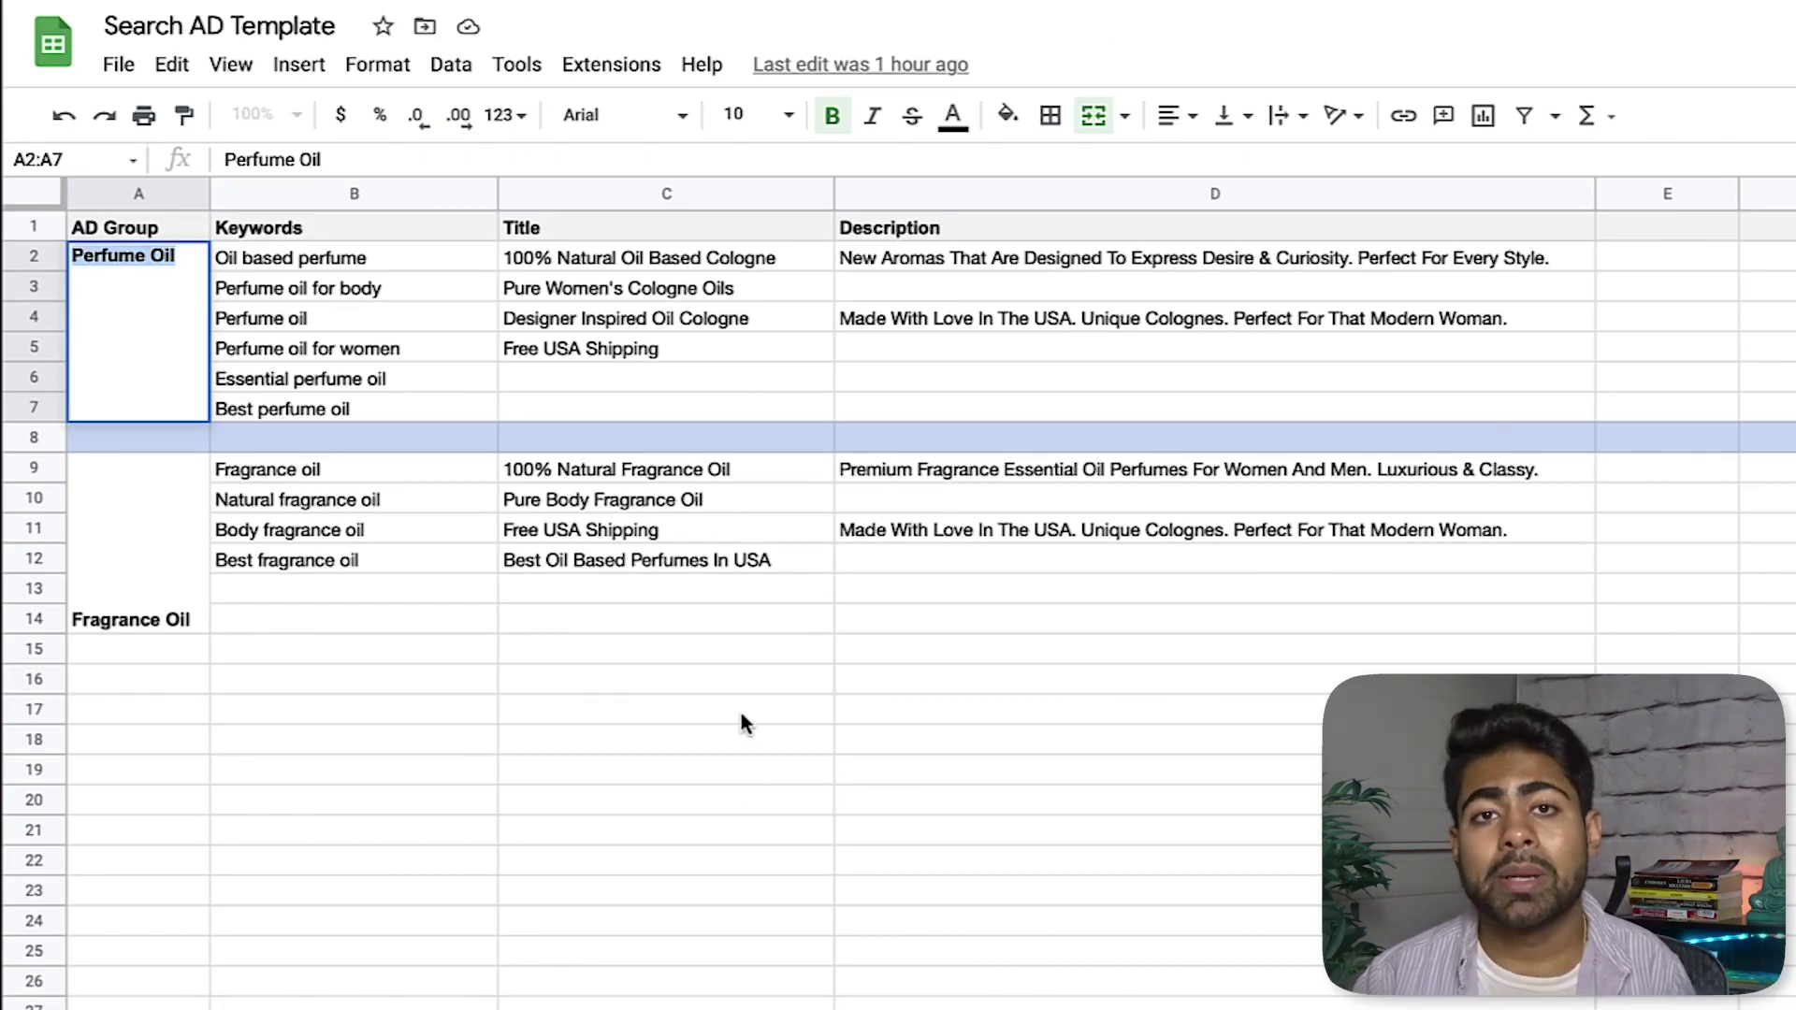
click(491, 348)
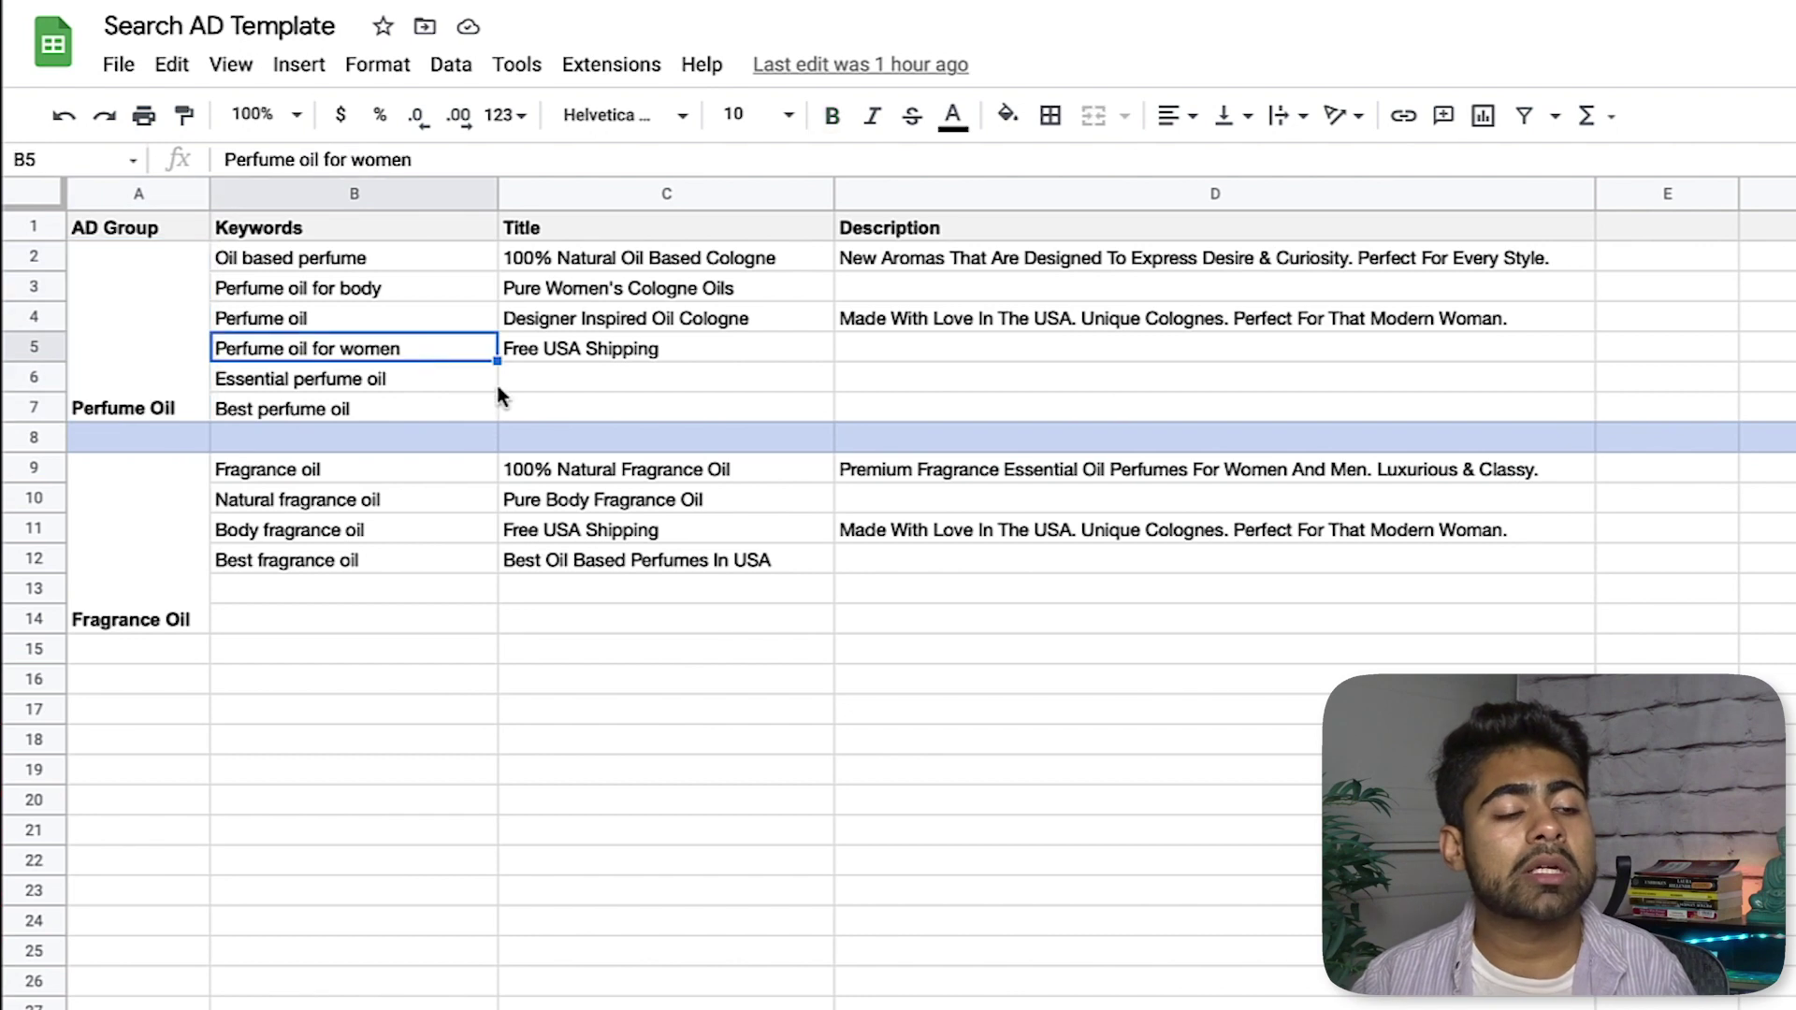
click(328, 258)
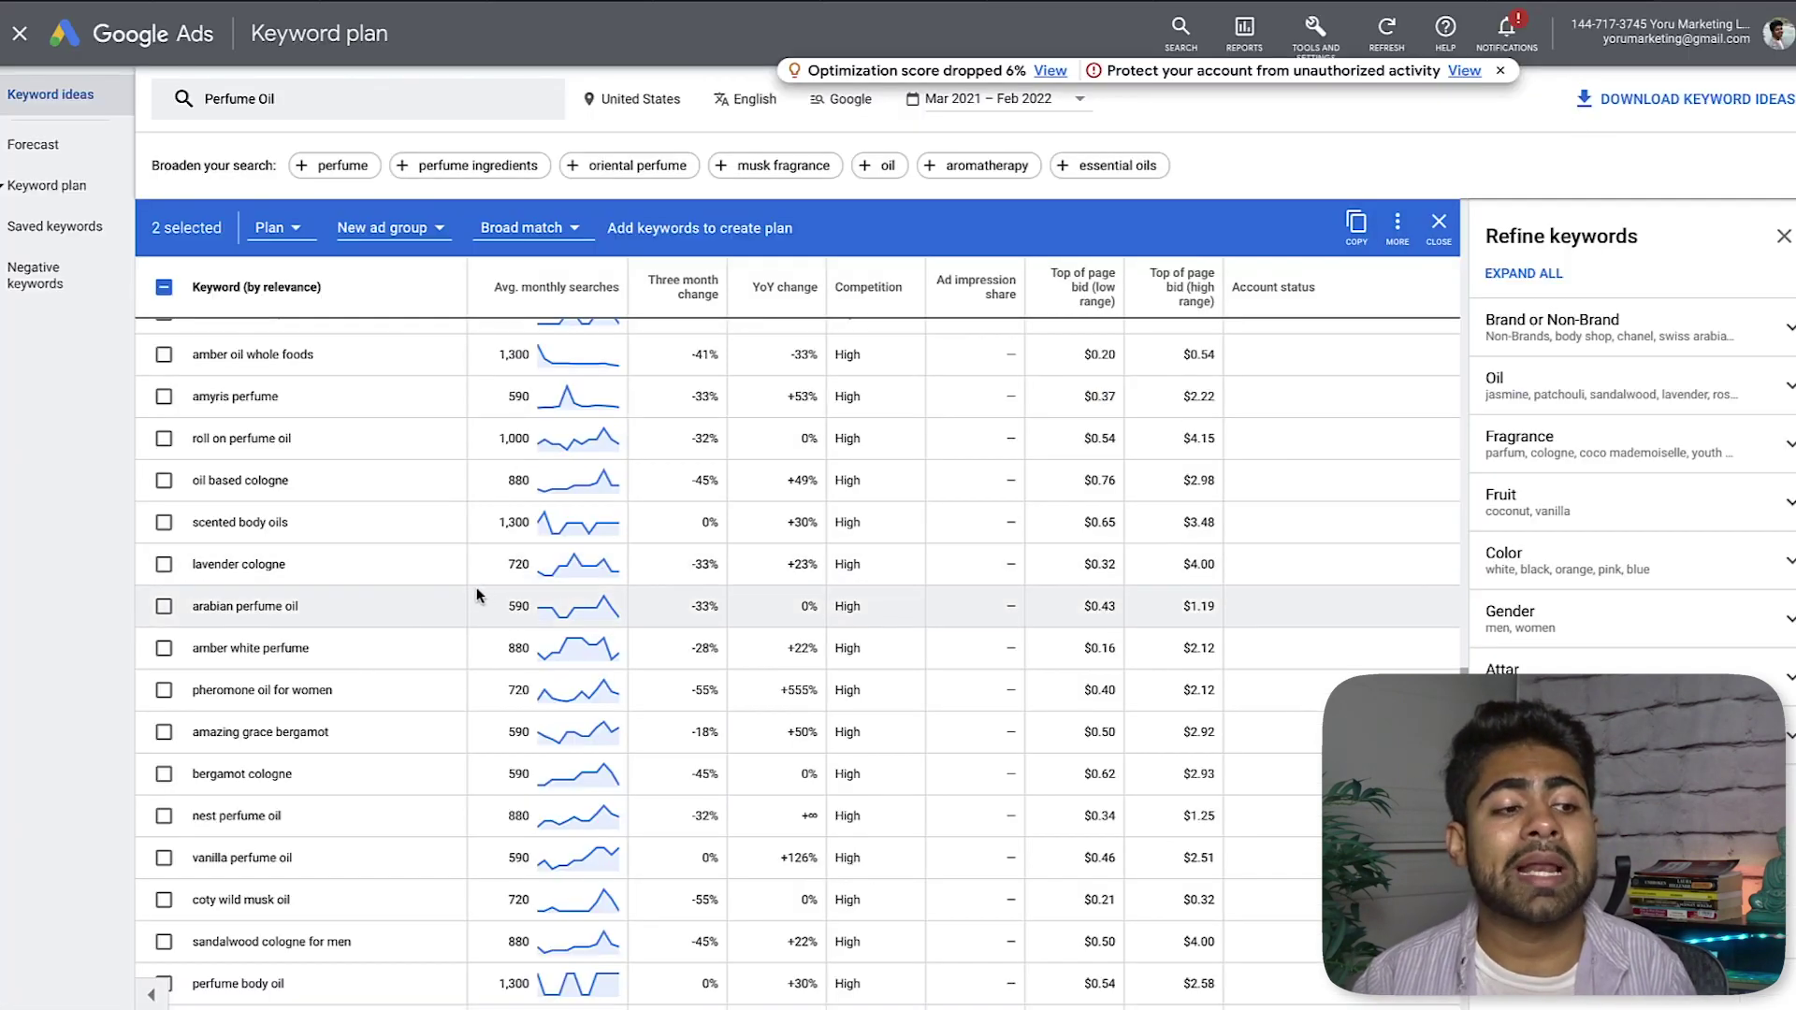
scroll(475, 587, down, 1)
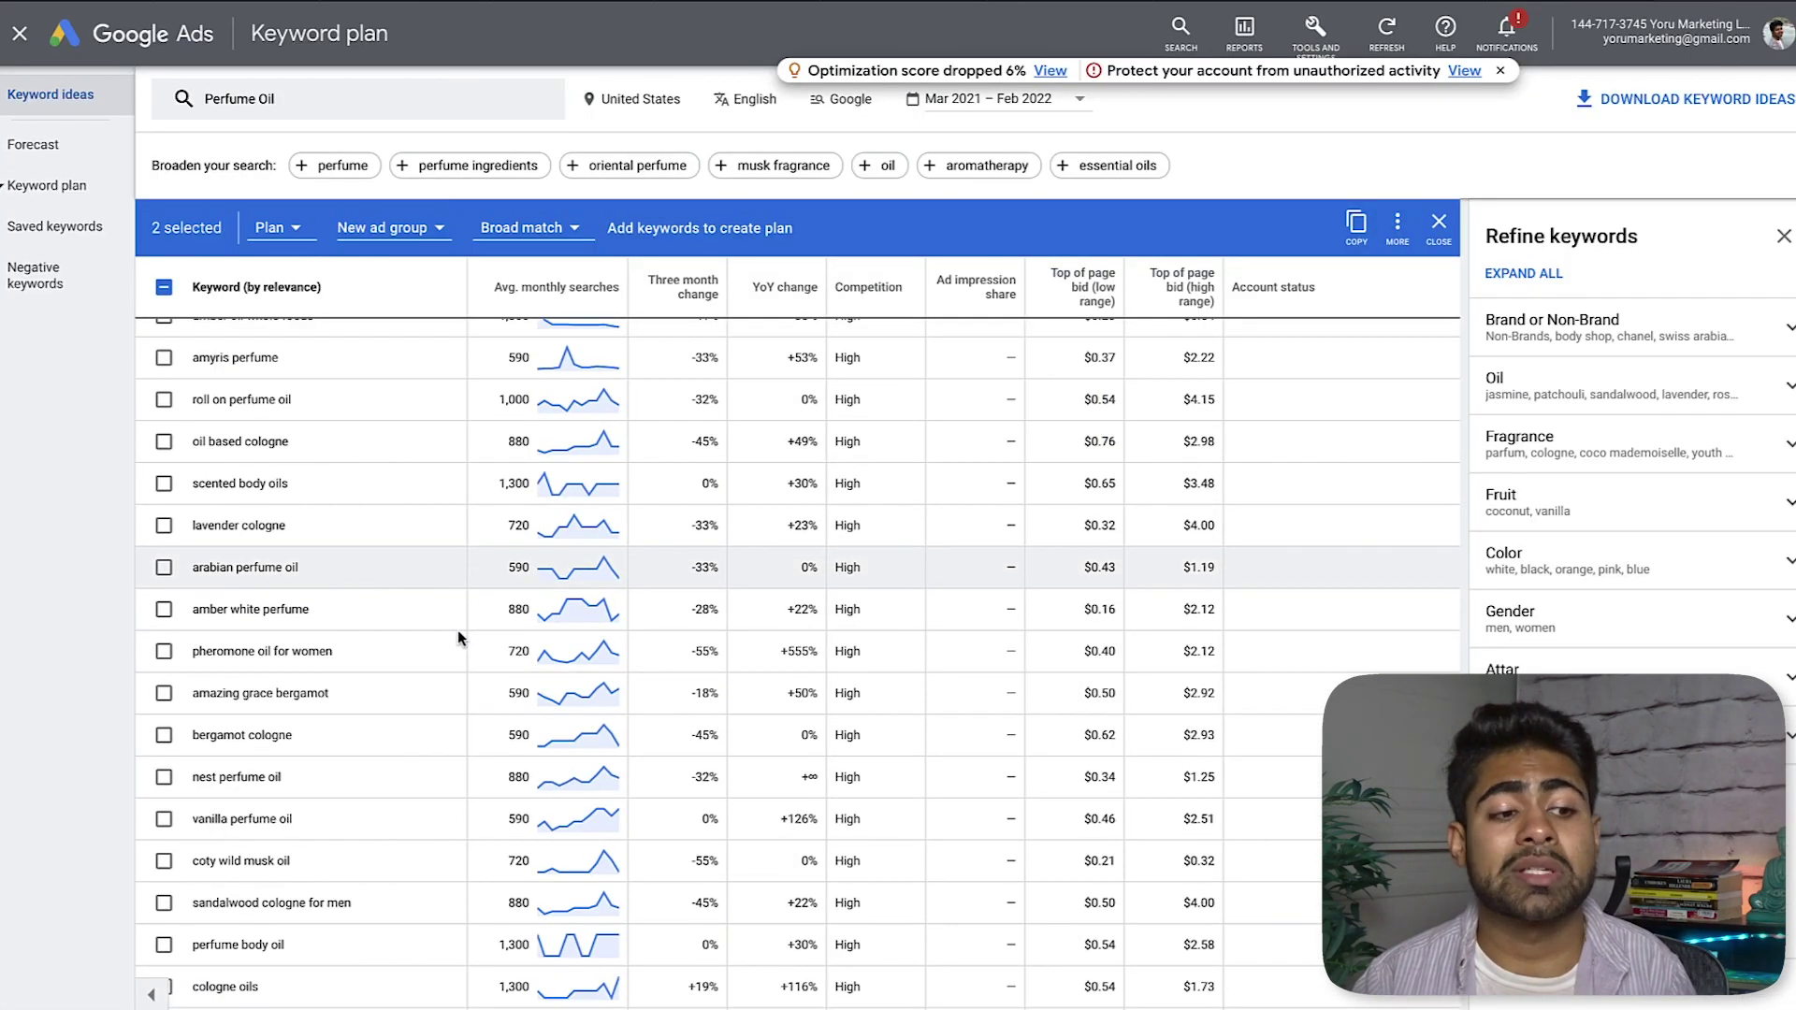
scroll(453, 640, down, 1)
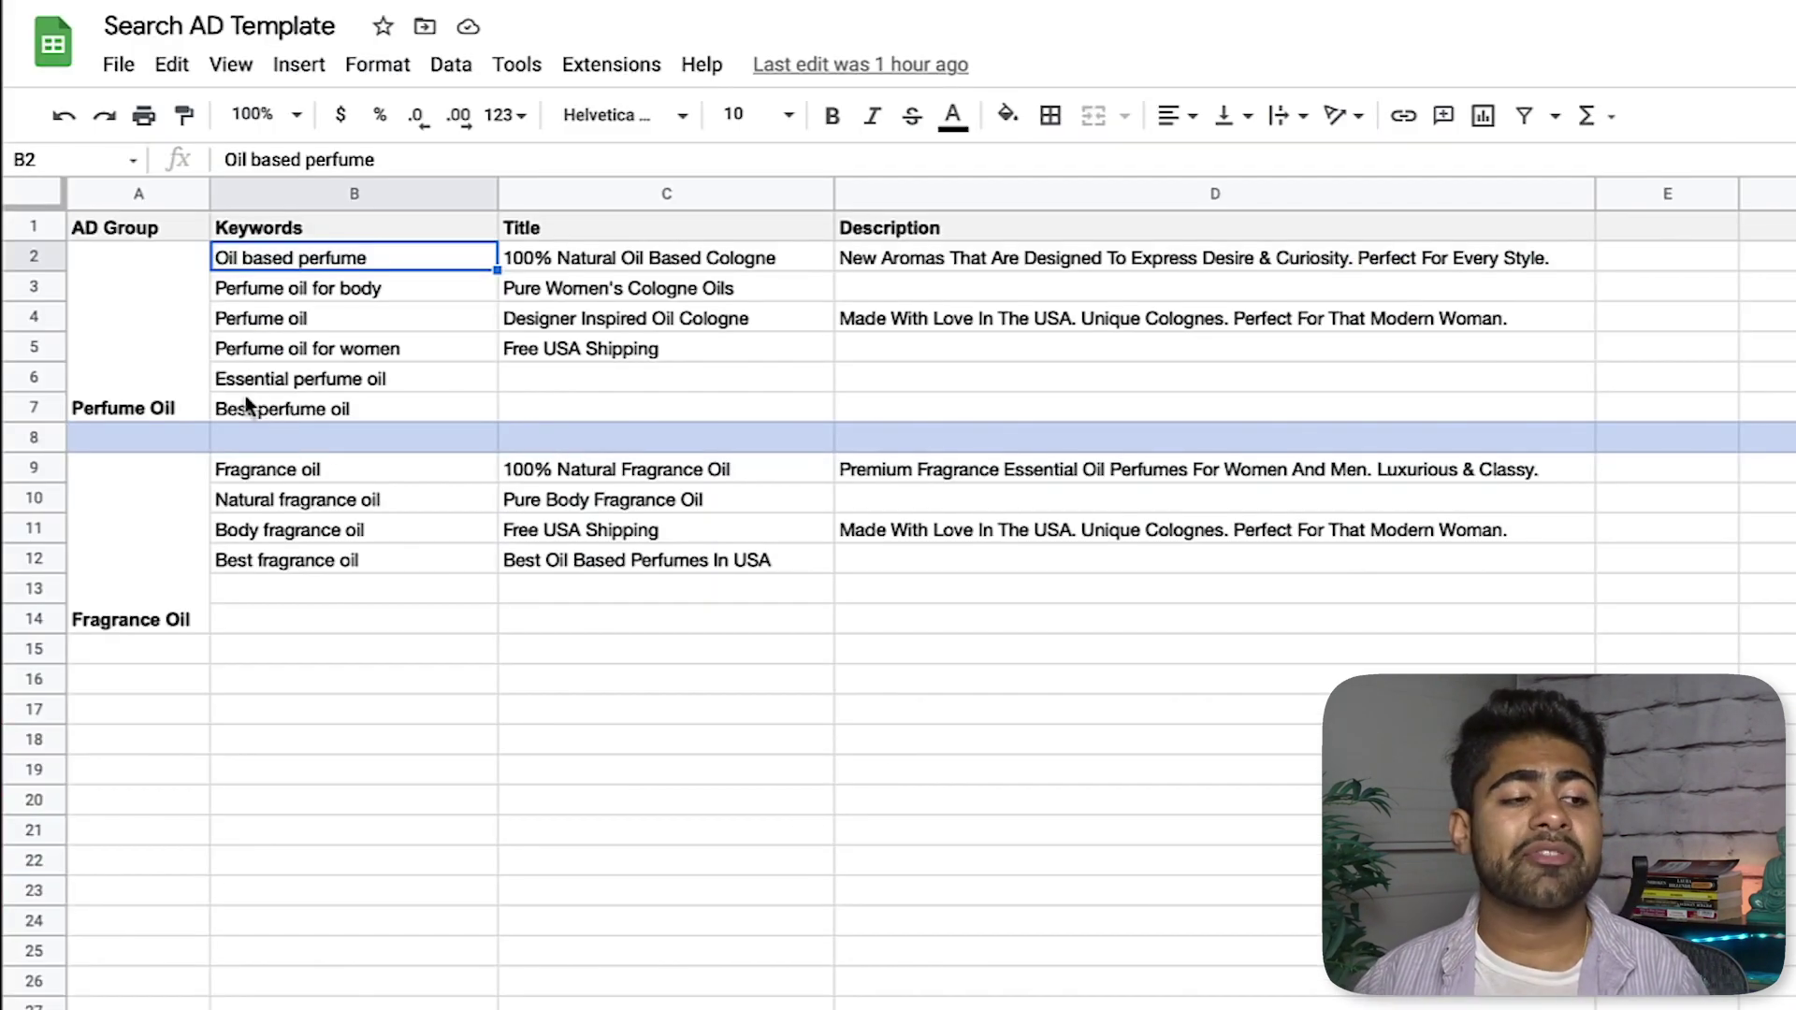
In the Search AD Template spreadsheet, review the Perfume Oil ad group's keywords, from Oil based perfume to Best perfume oil.
click(267, 408)
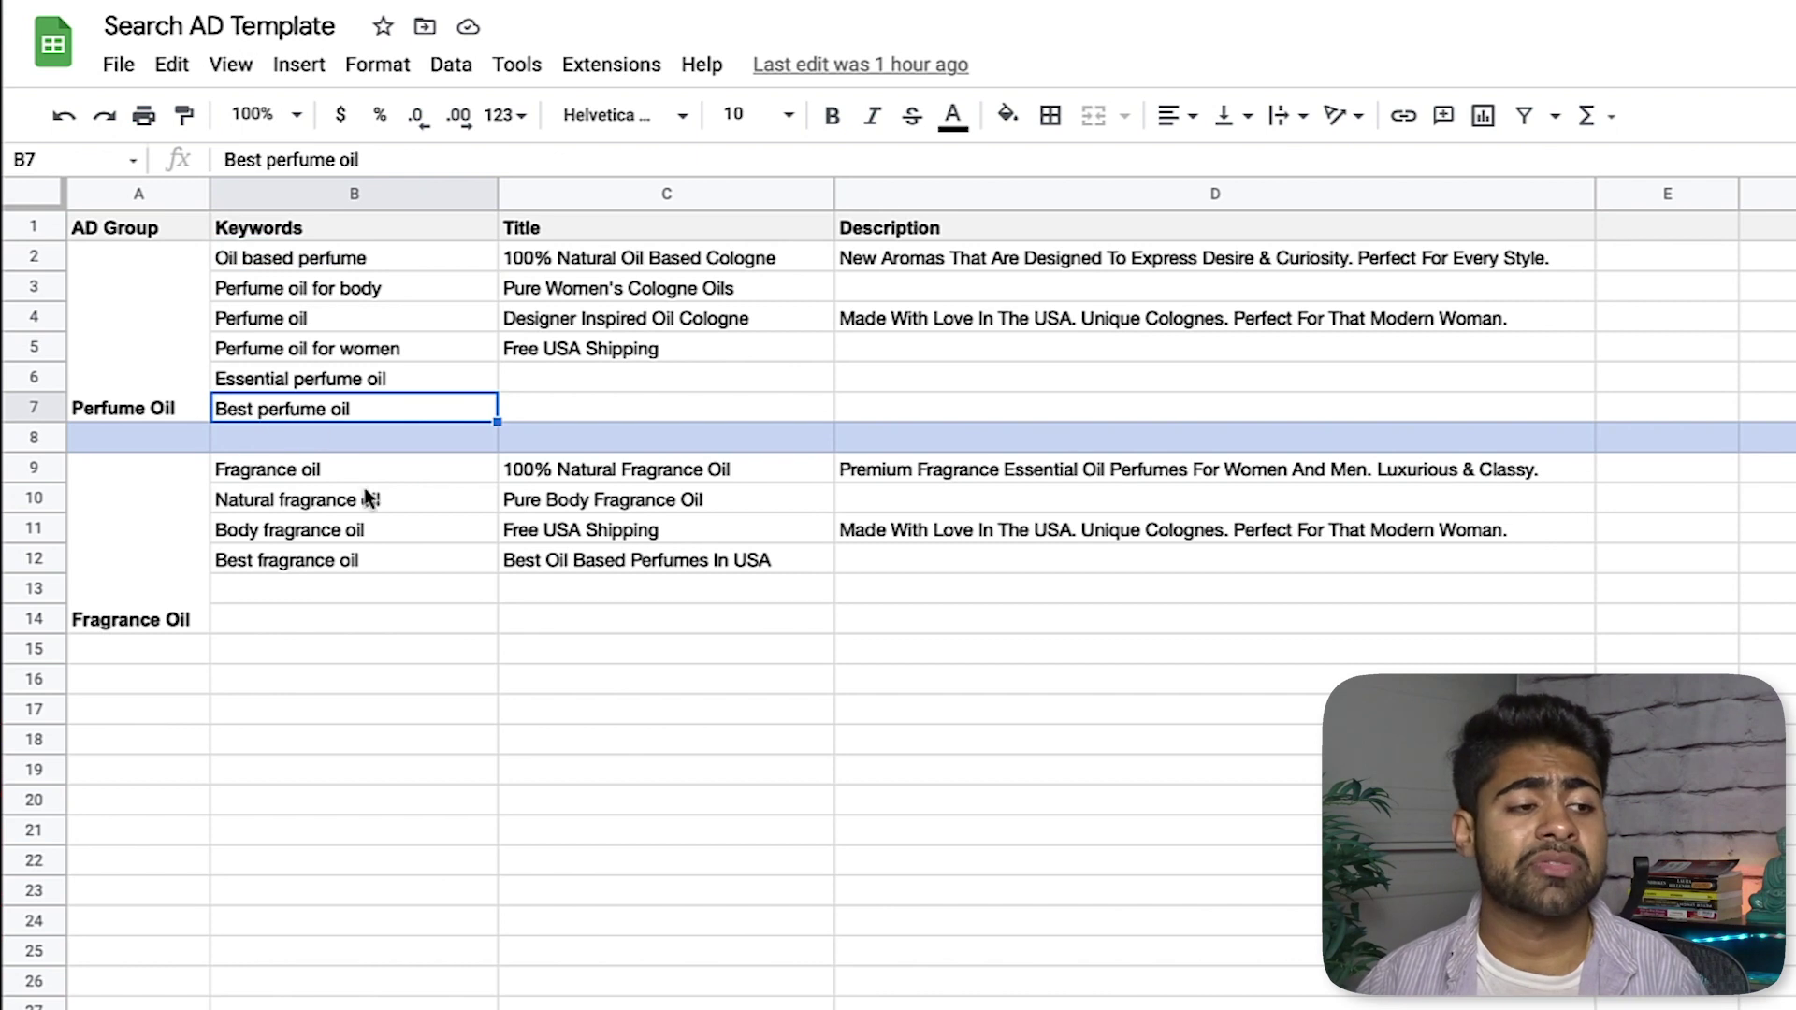
click(352, 290)
click(346, 323)
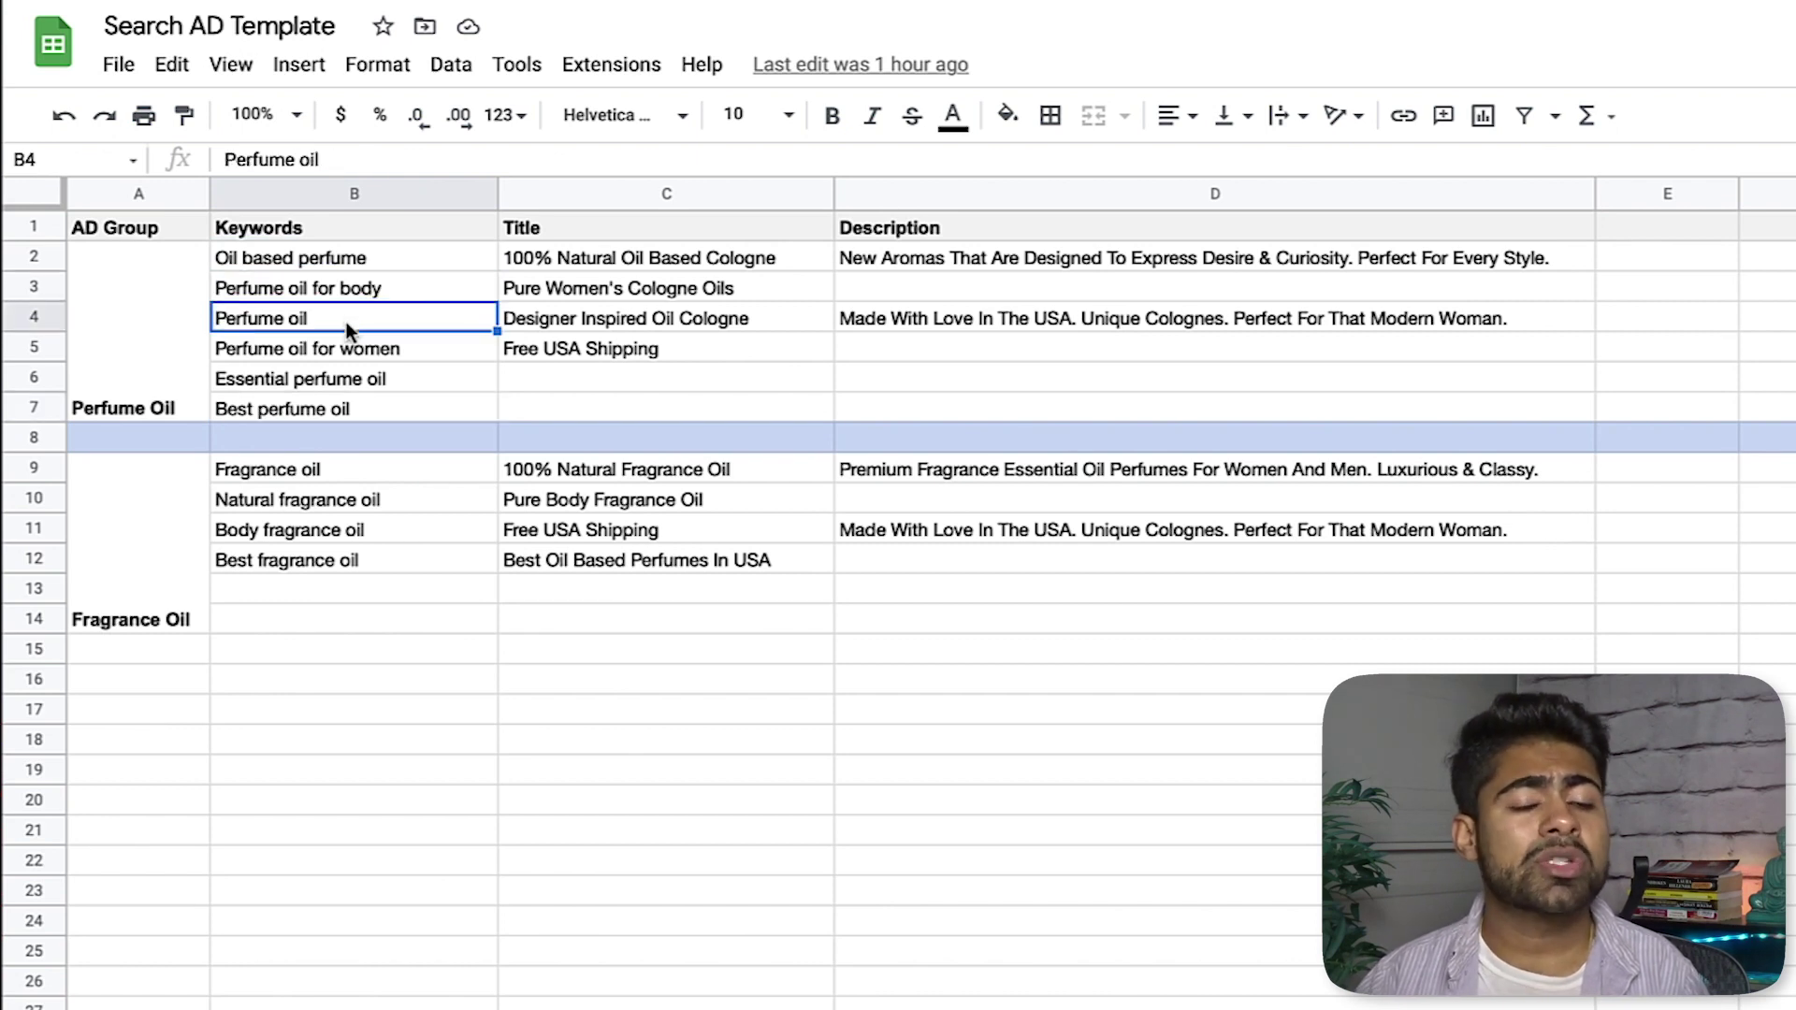
click(361, 268)
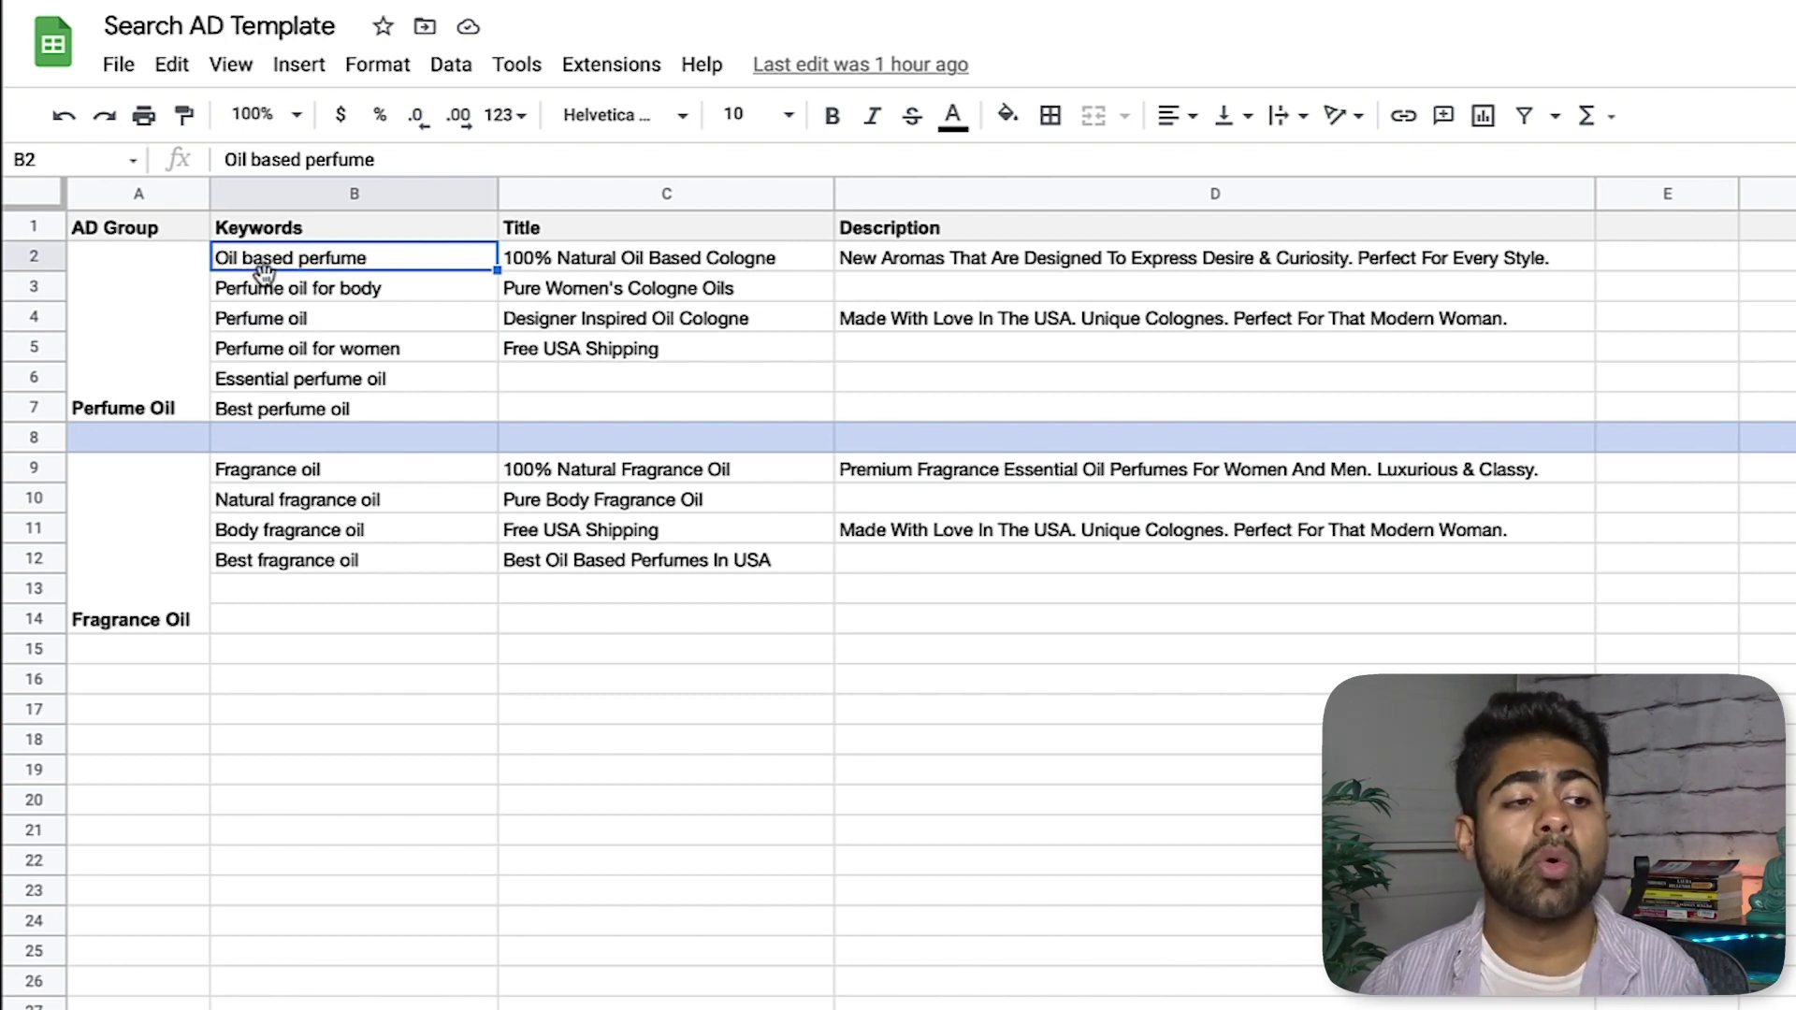
double_click(316, 264)
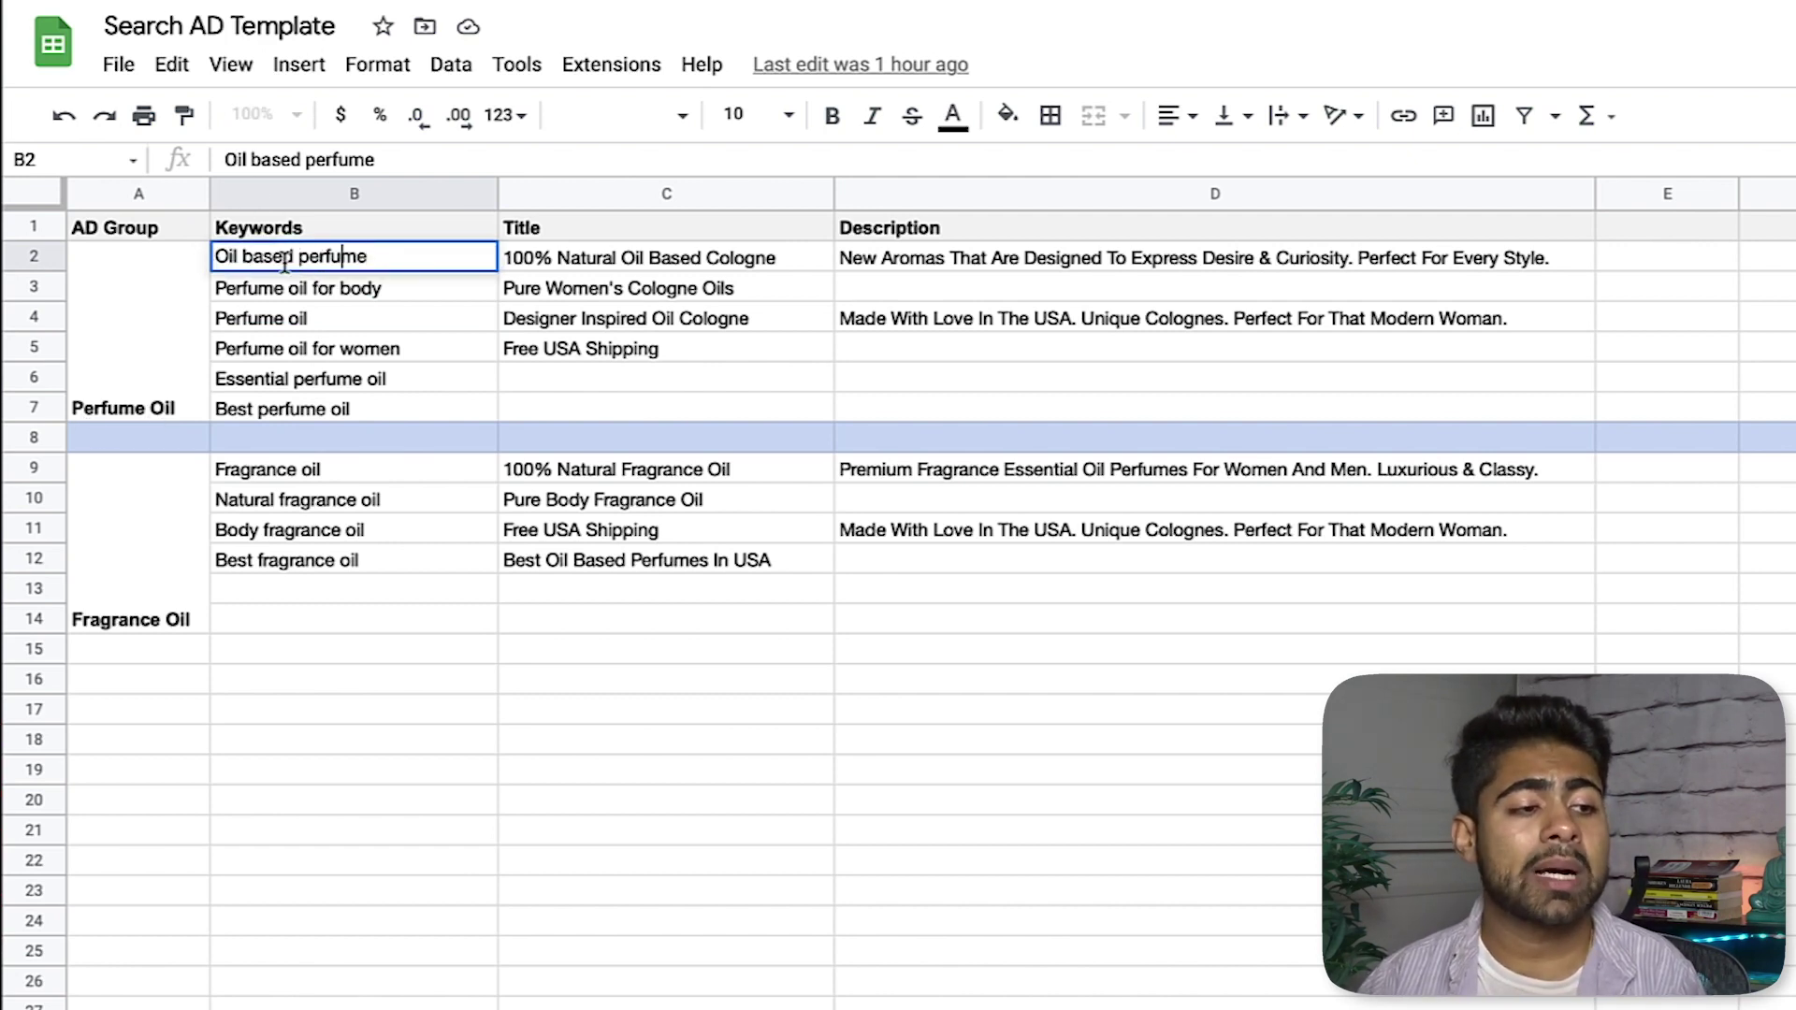
double_click(273, 260)
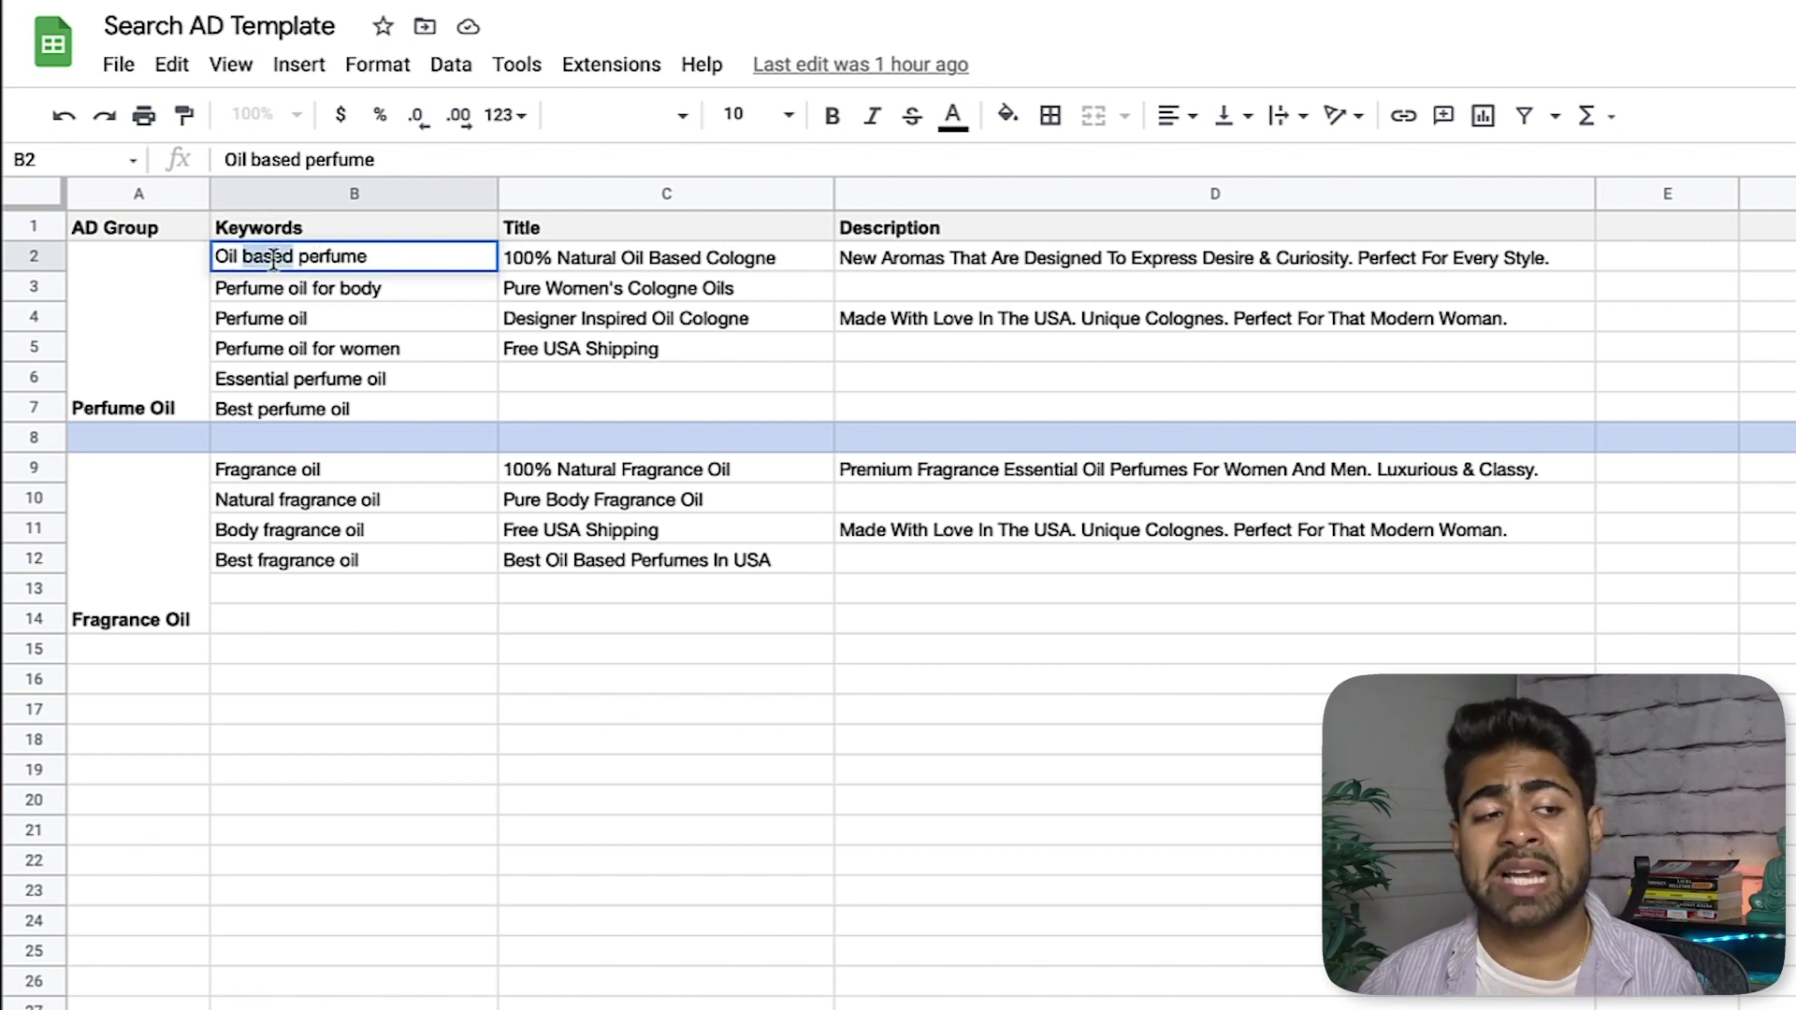
click(345, 284)
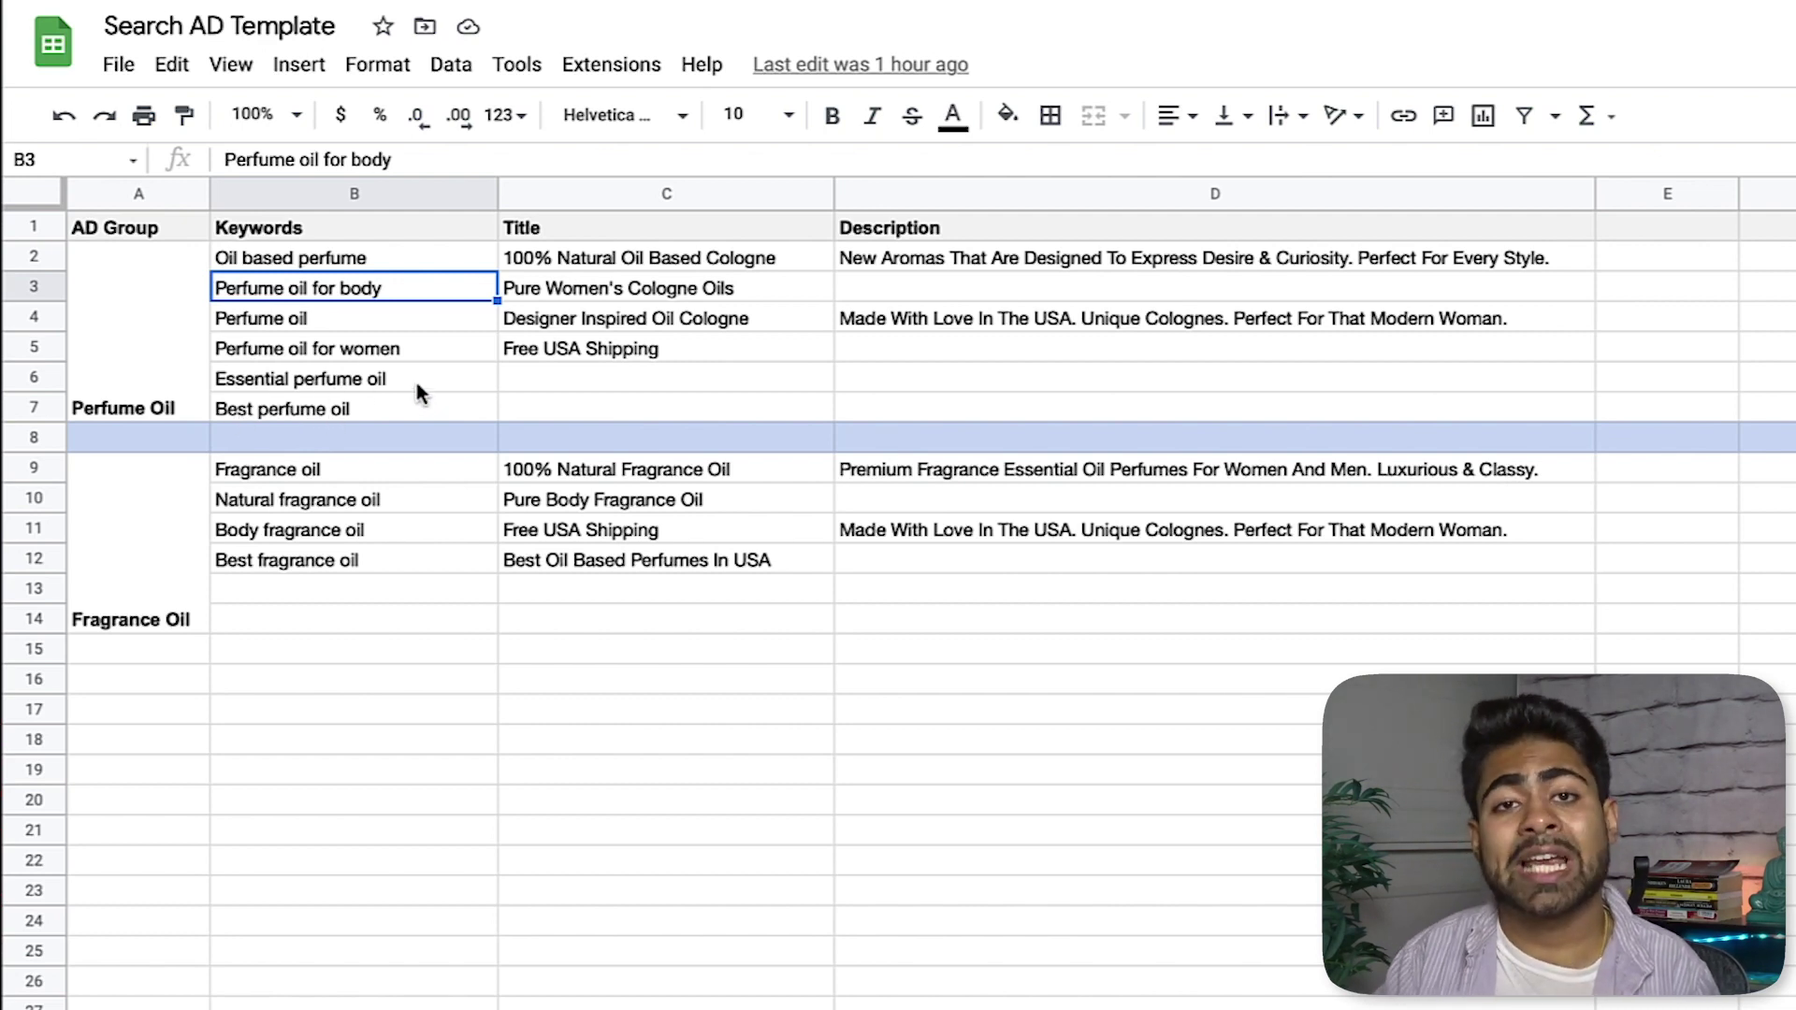
double_click(129, 404)
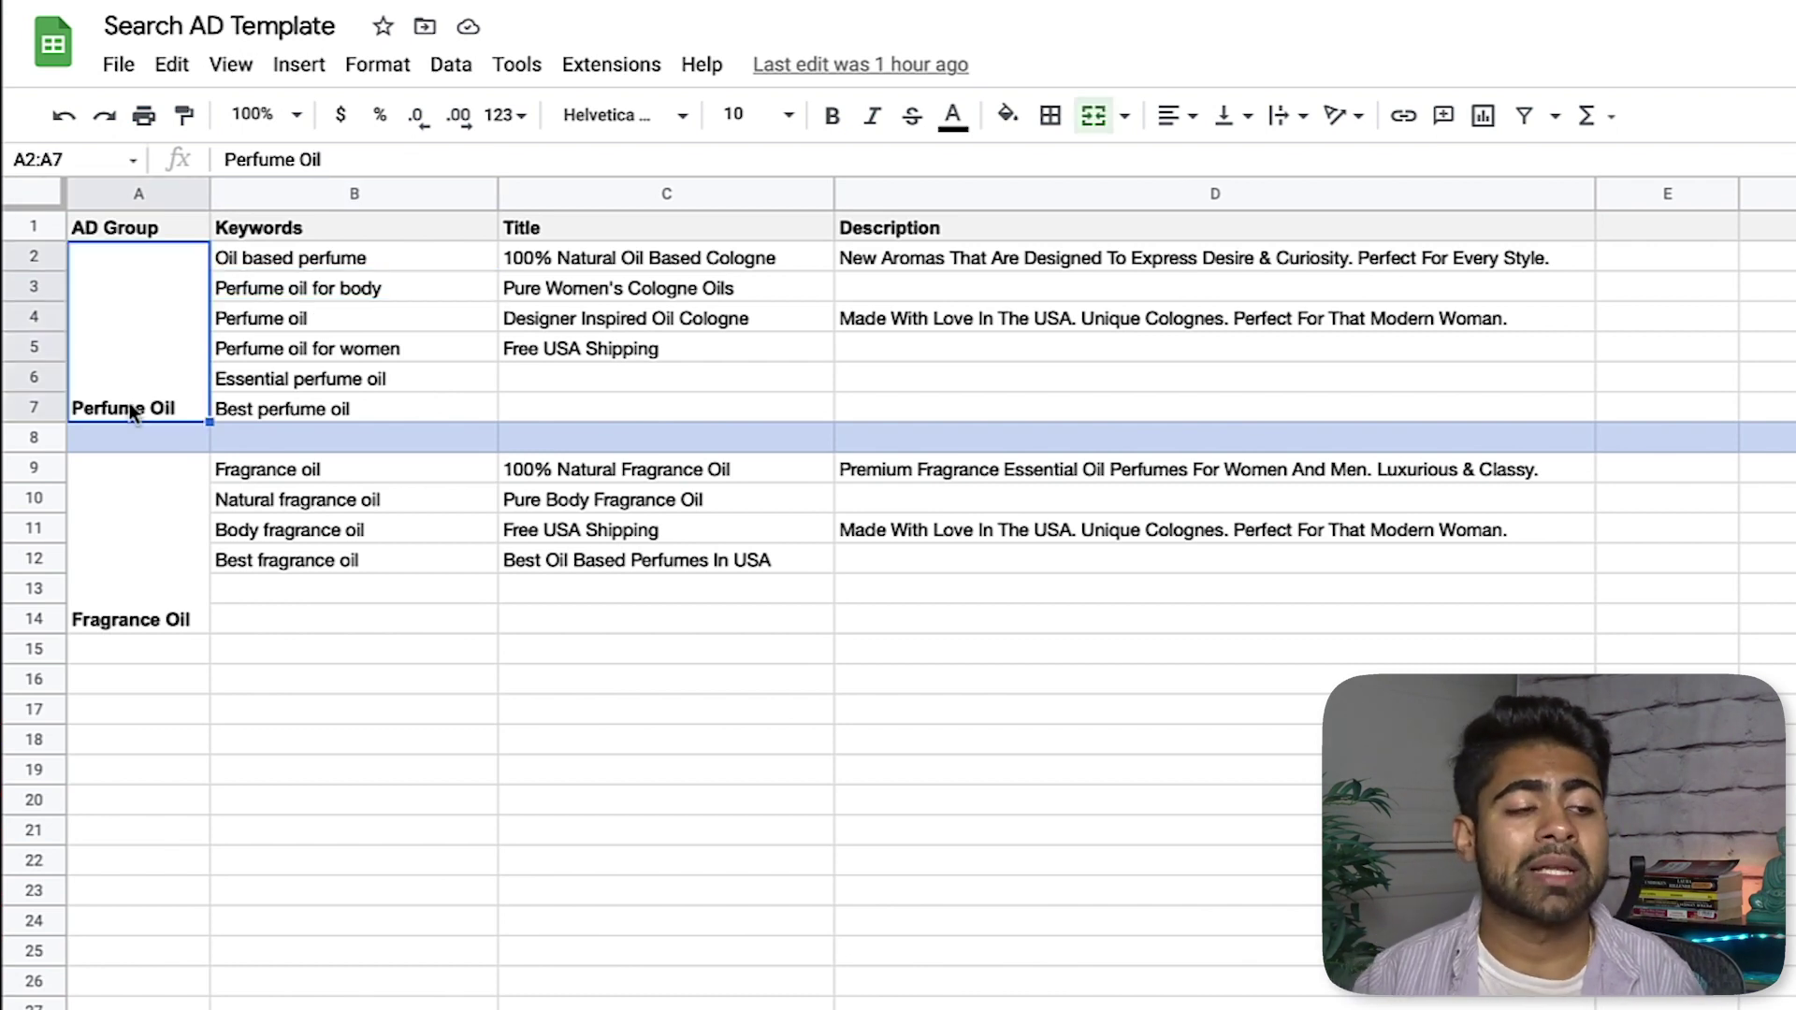
click(226, 312)
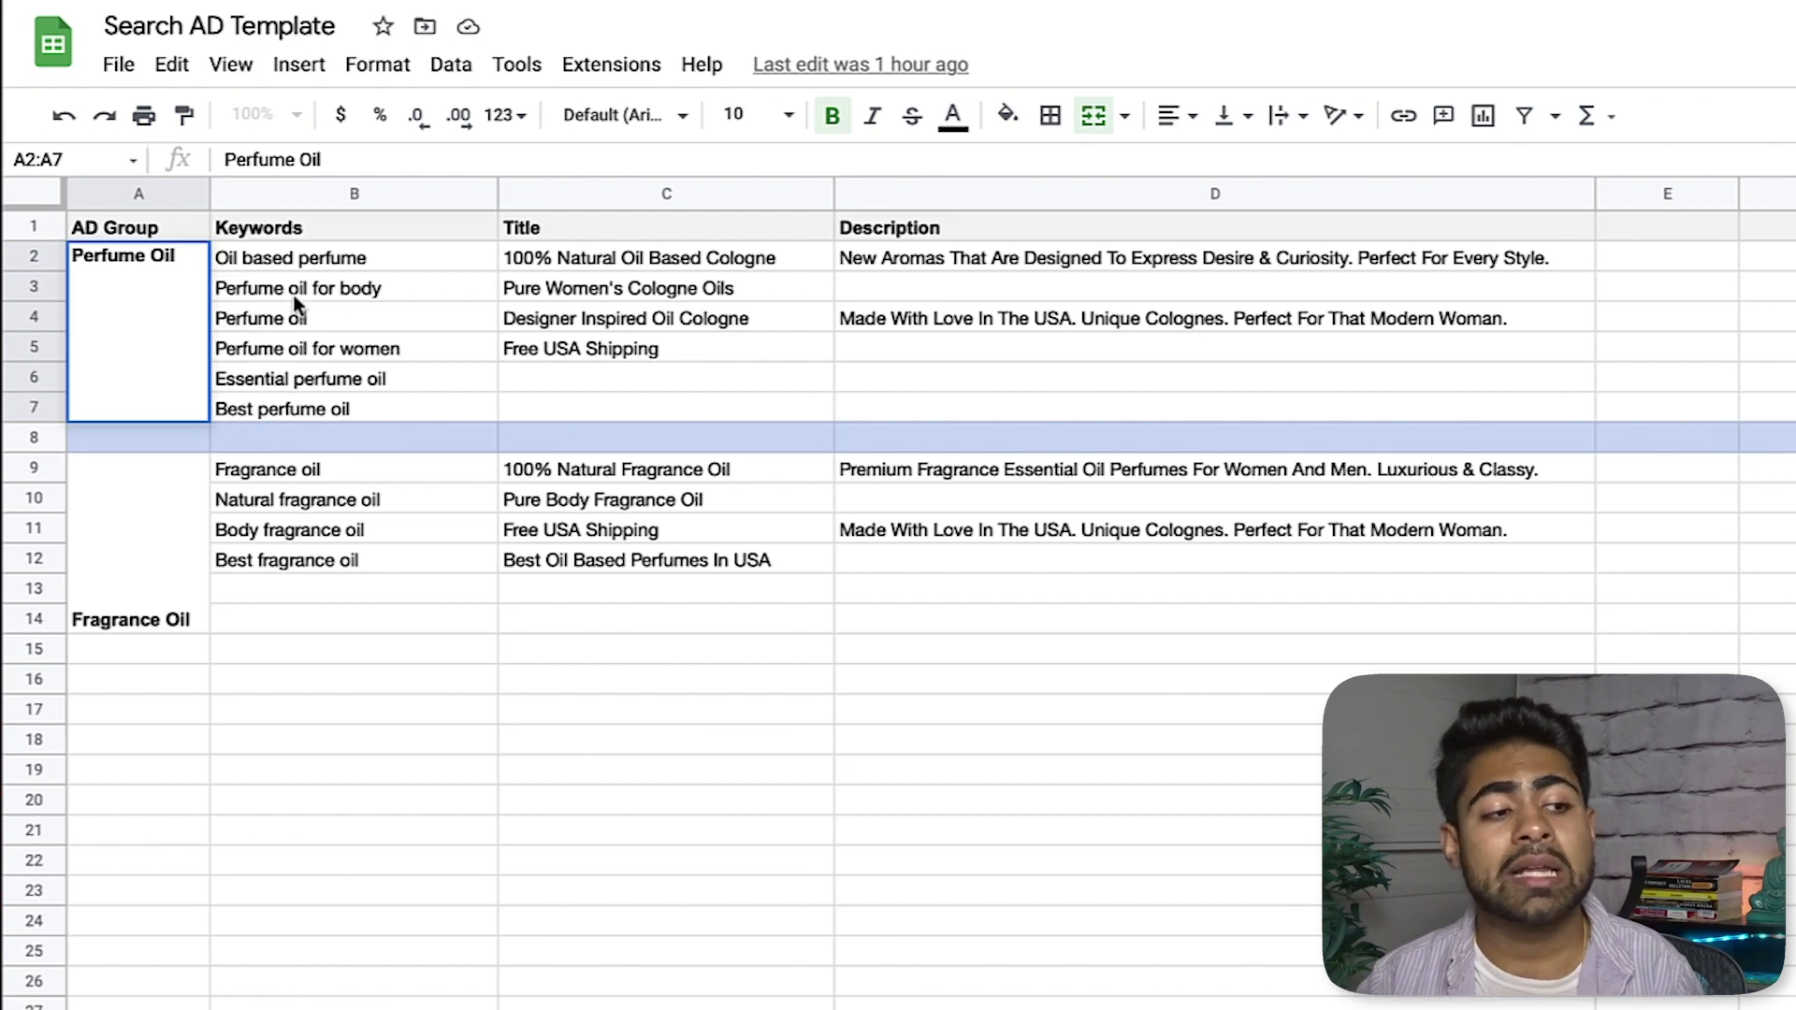
click(234, 267)
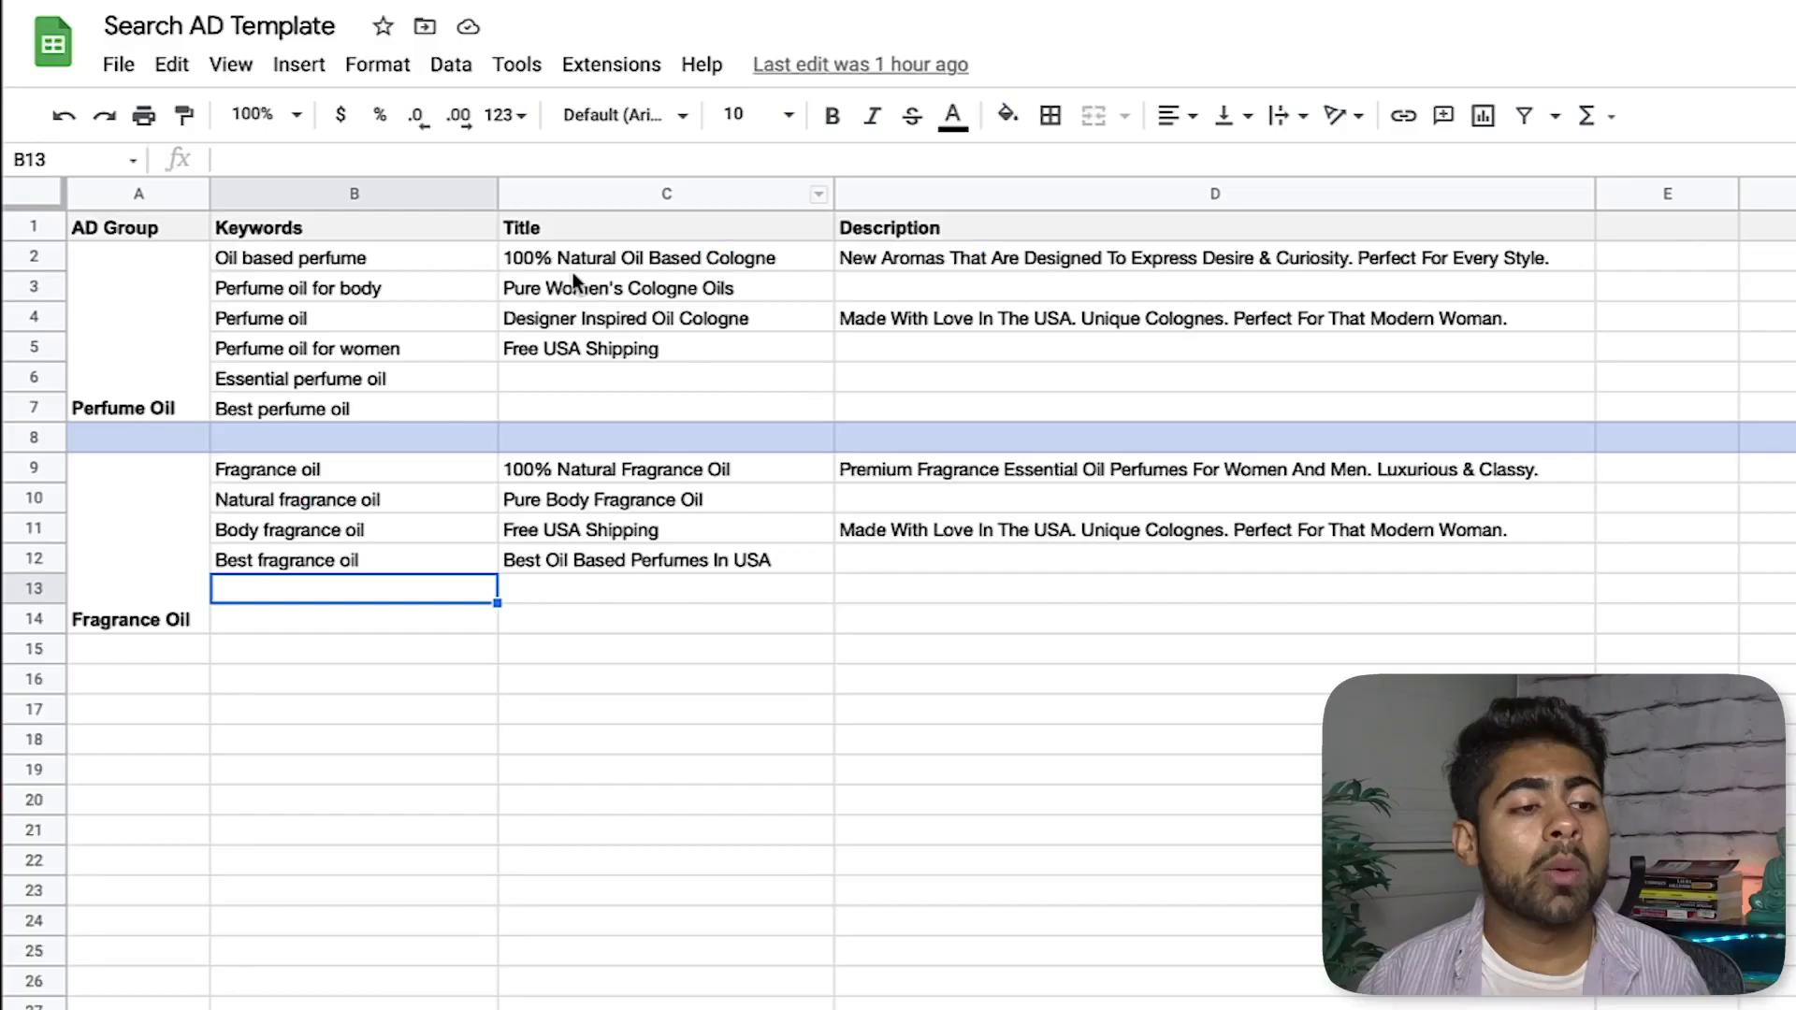
Examine the Perfume Oil ad group's titles, including 100% Natural Oil Based Cologne and Free USA Shipping.
click(574, 264)
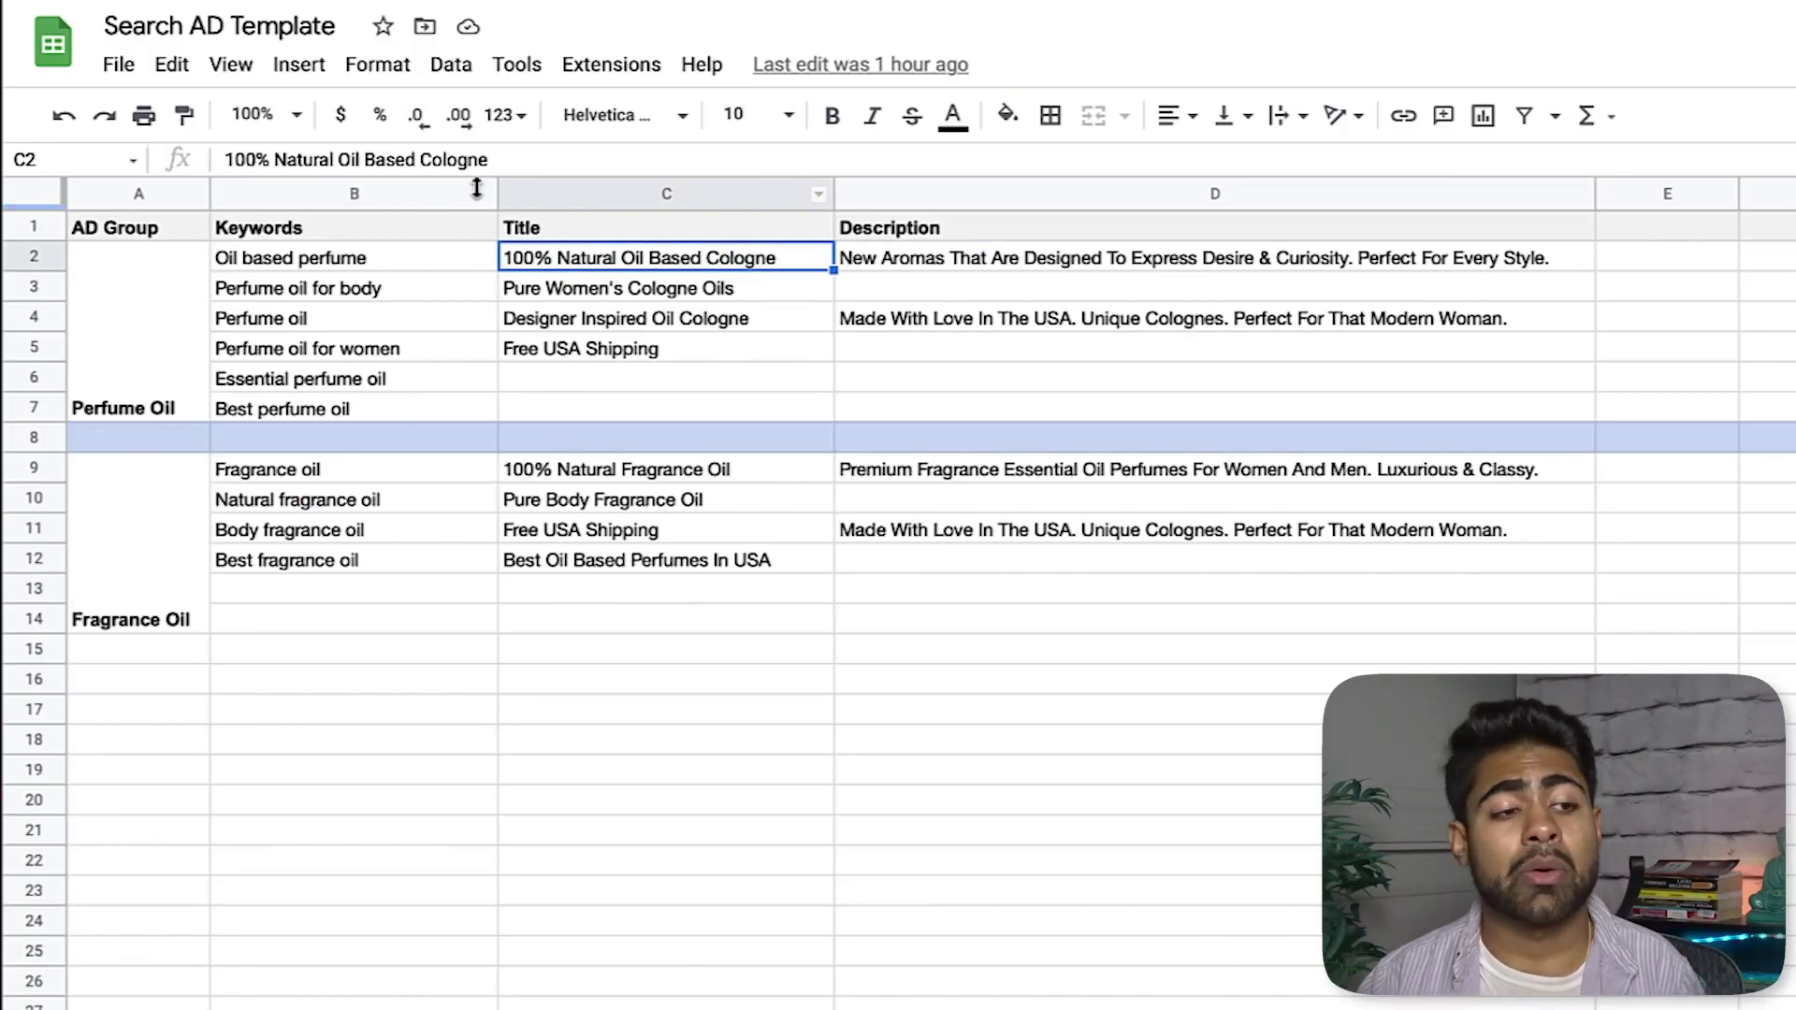
click(552, 354)
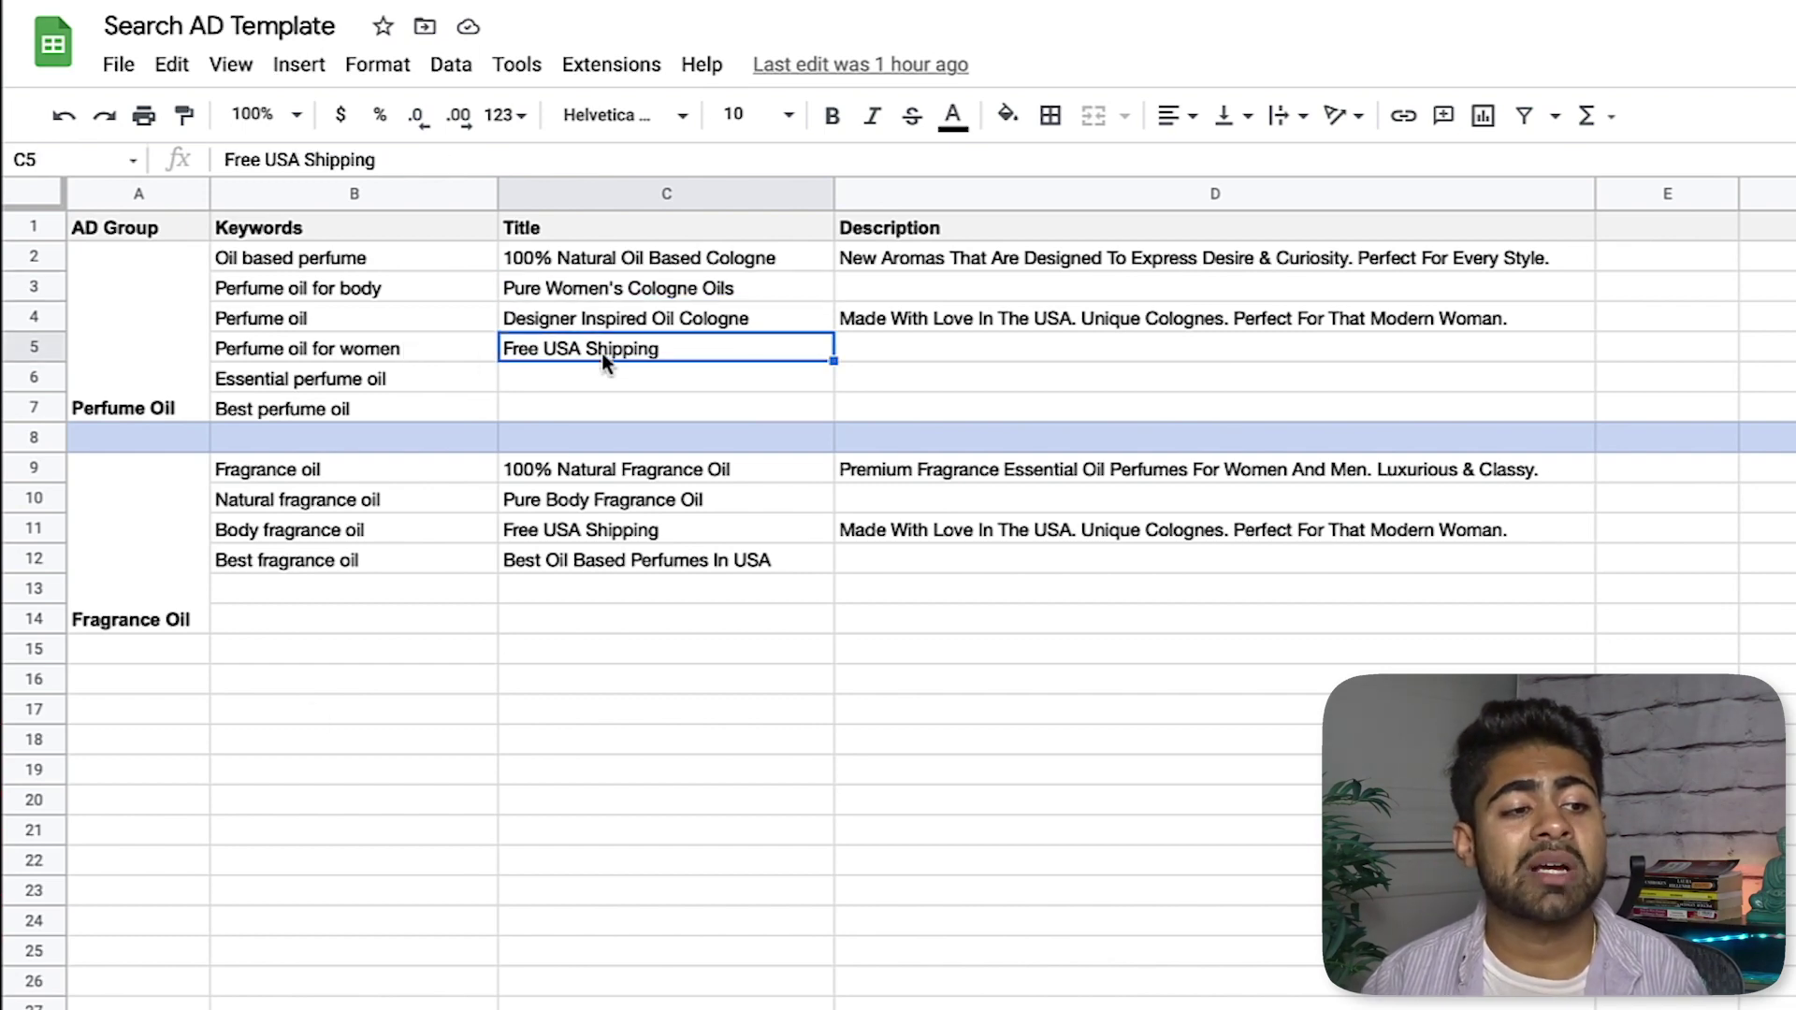
double_click(574, 350)
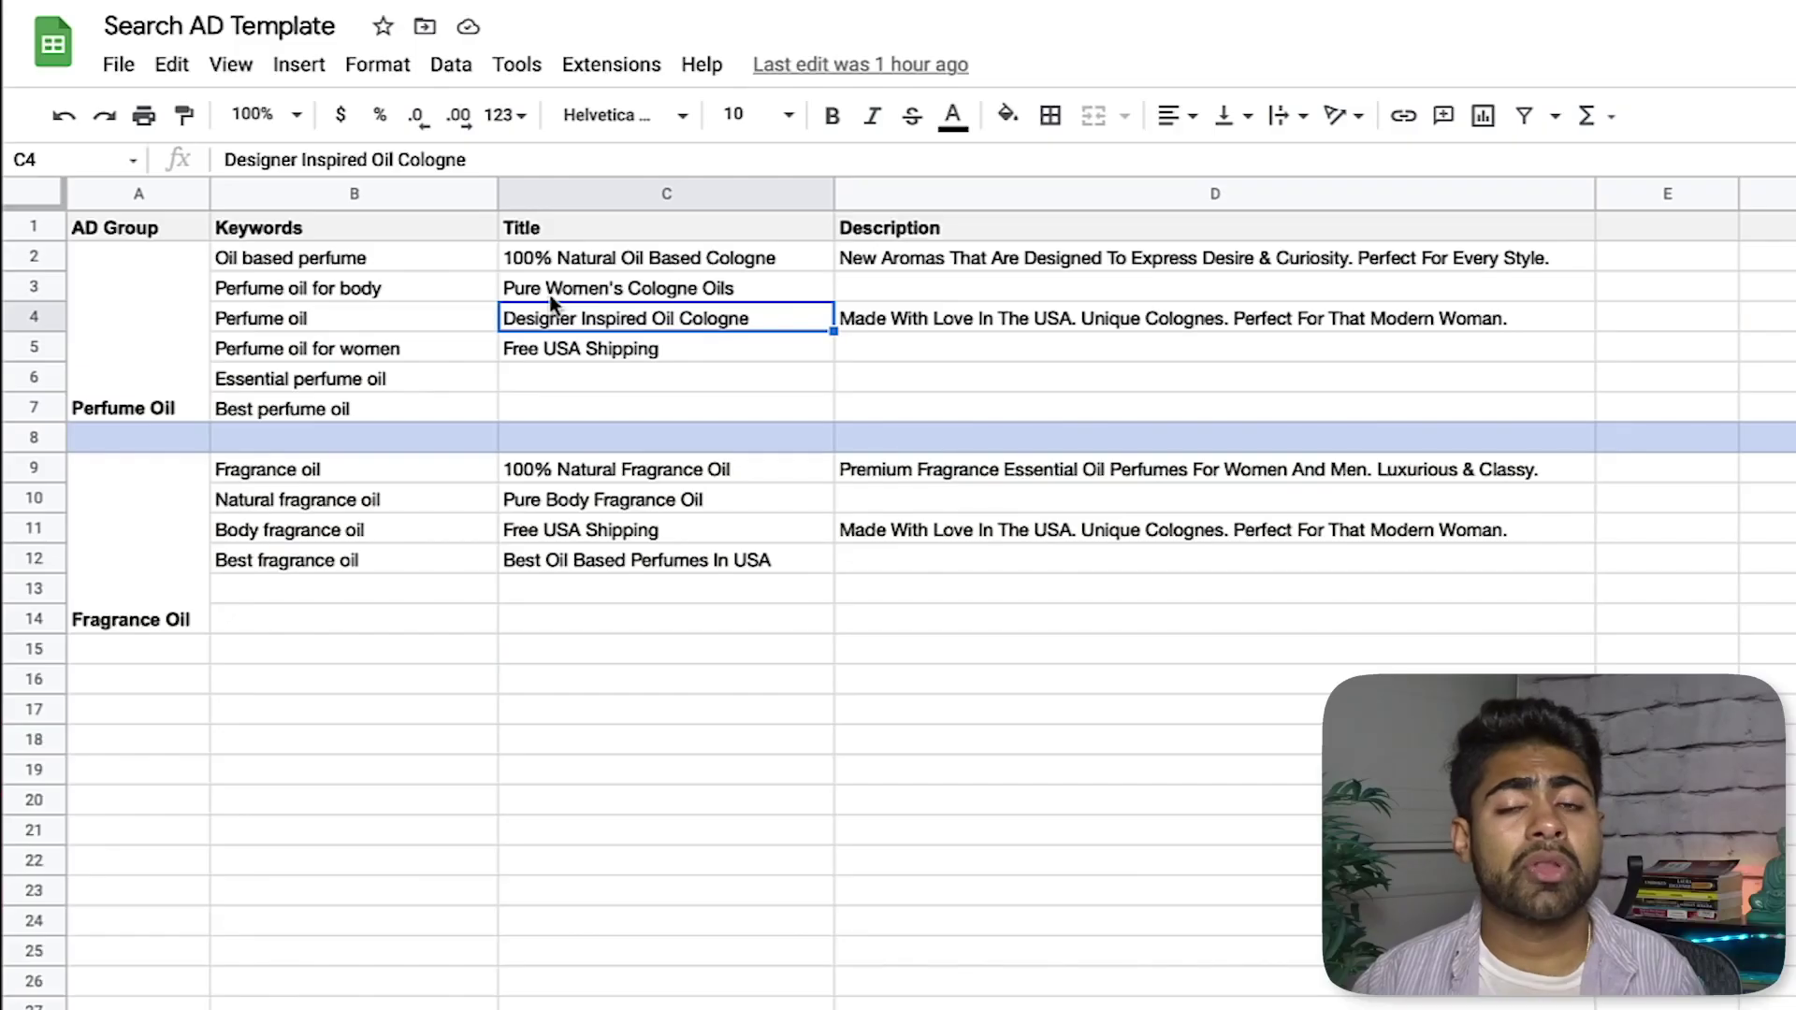
Replace Cologne with Perfume in the Perfume Oil group's titles in C2, C3 and C4, and Colognes with Perfume in the description in D4.
click(585, 262)
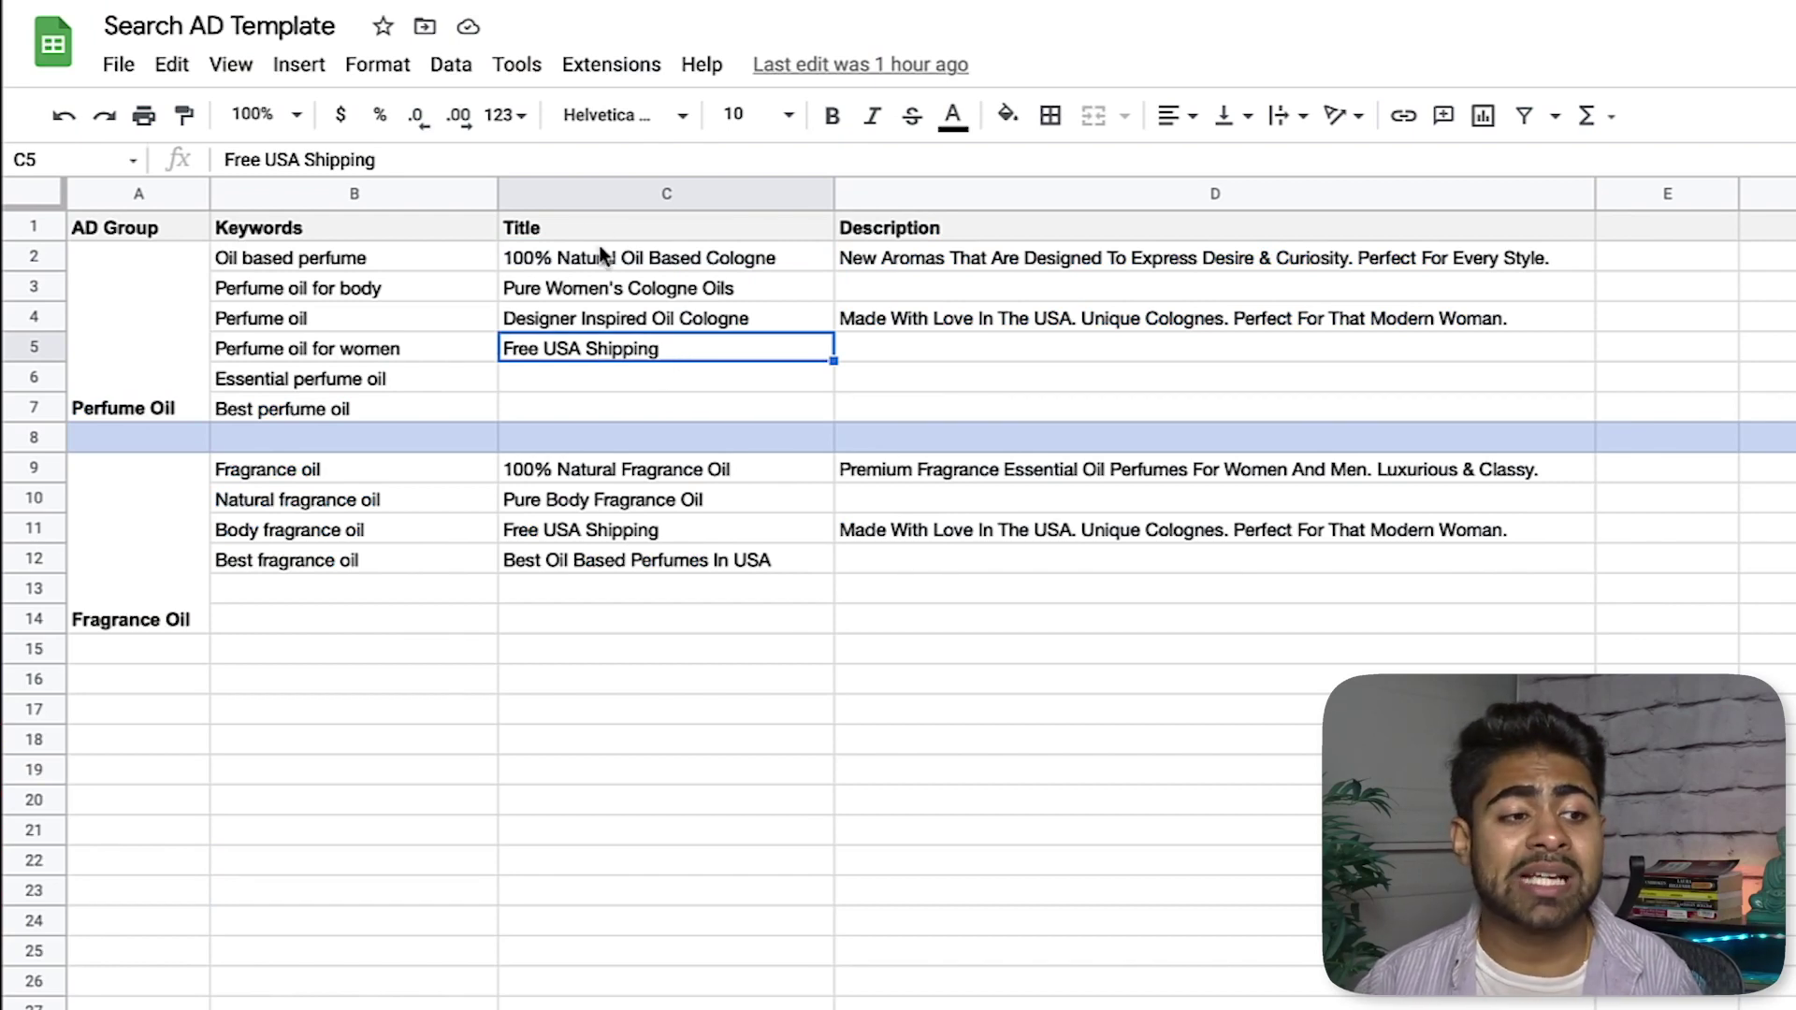
click(607, 318)
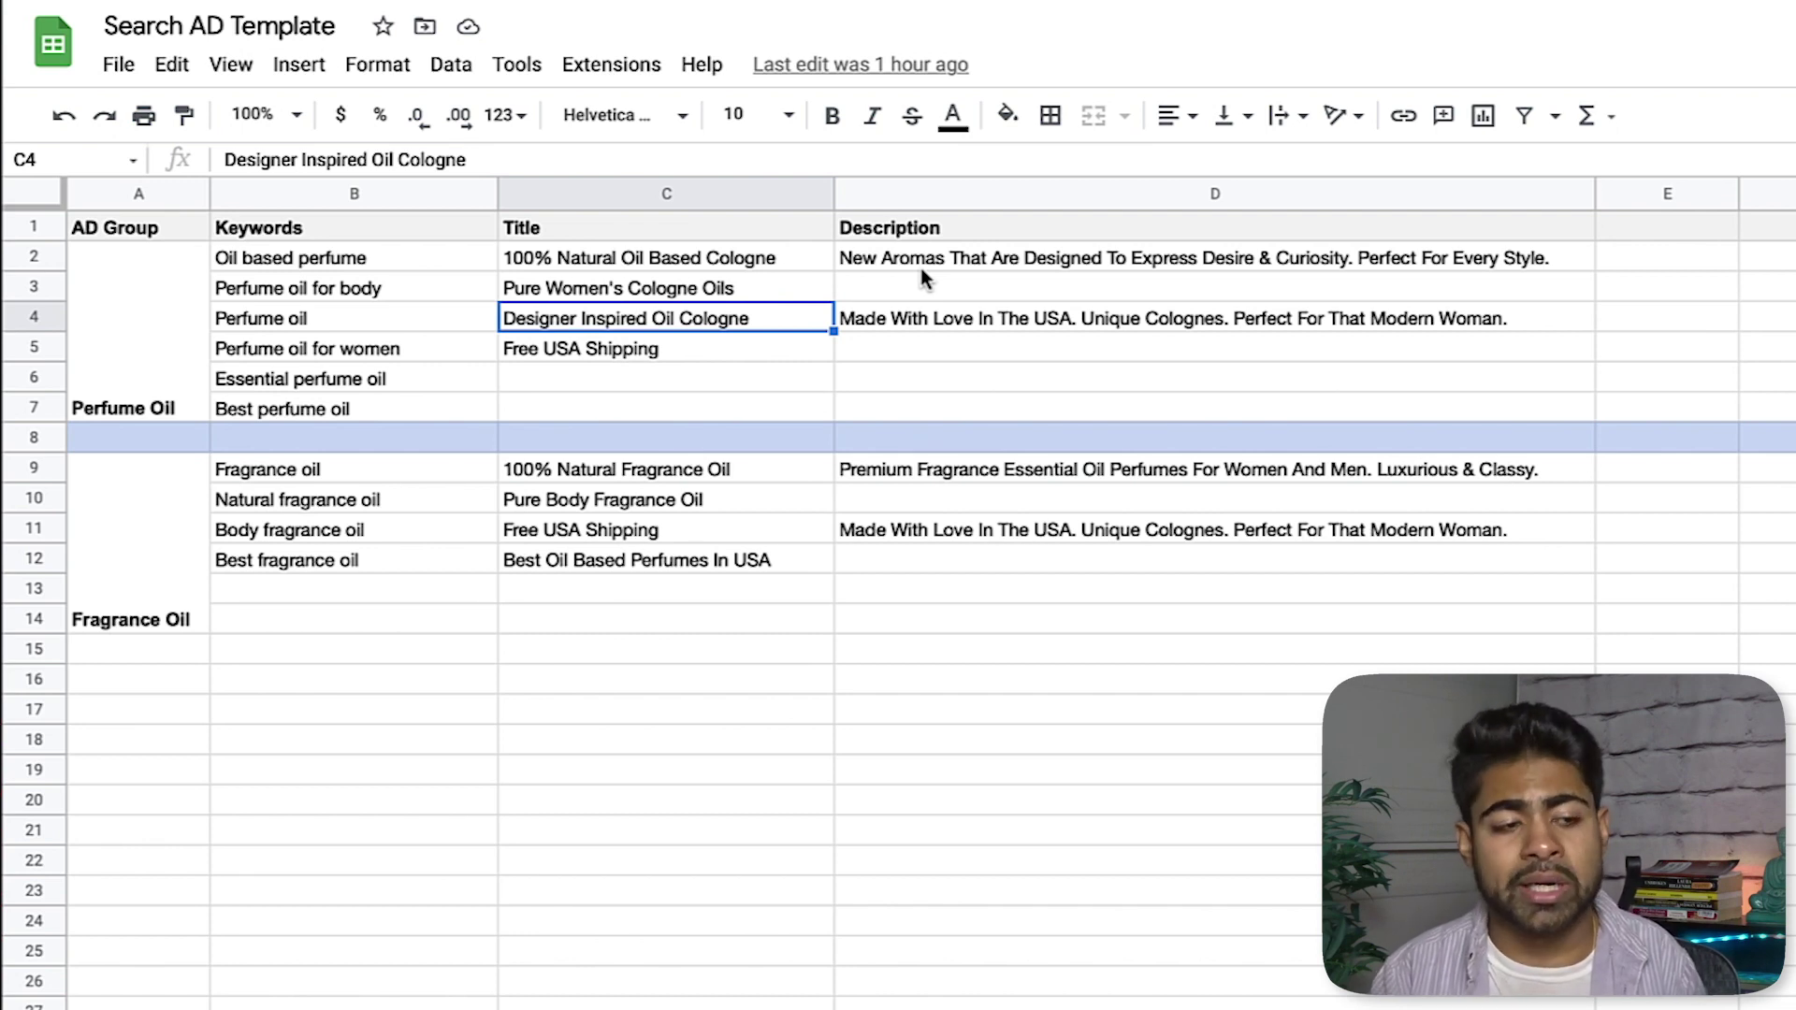
click(720, 288)
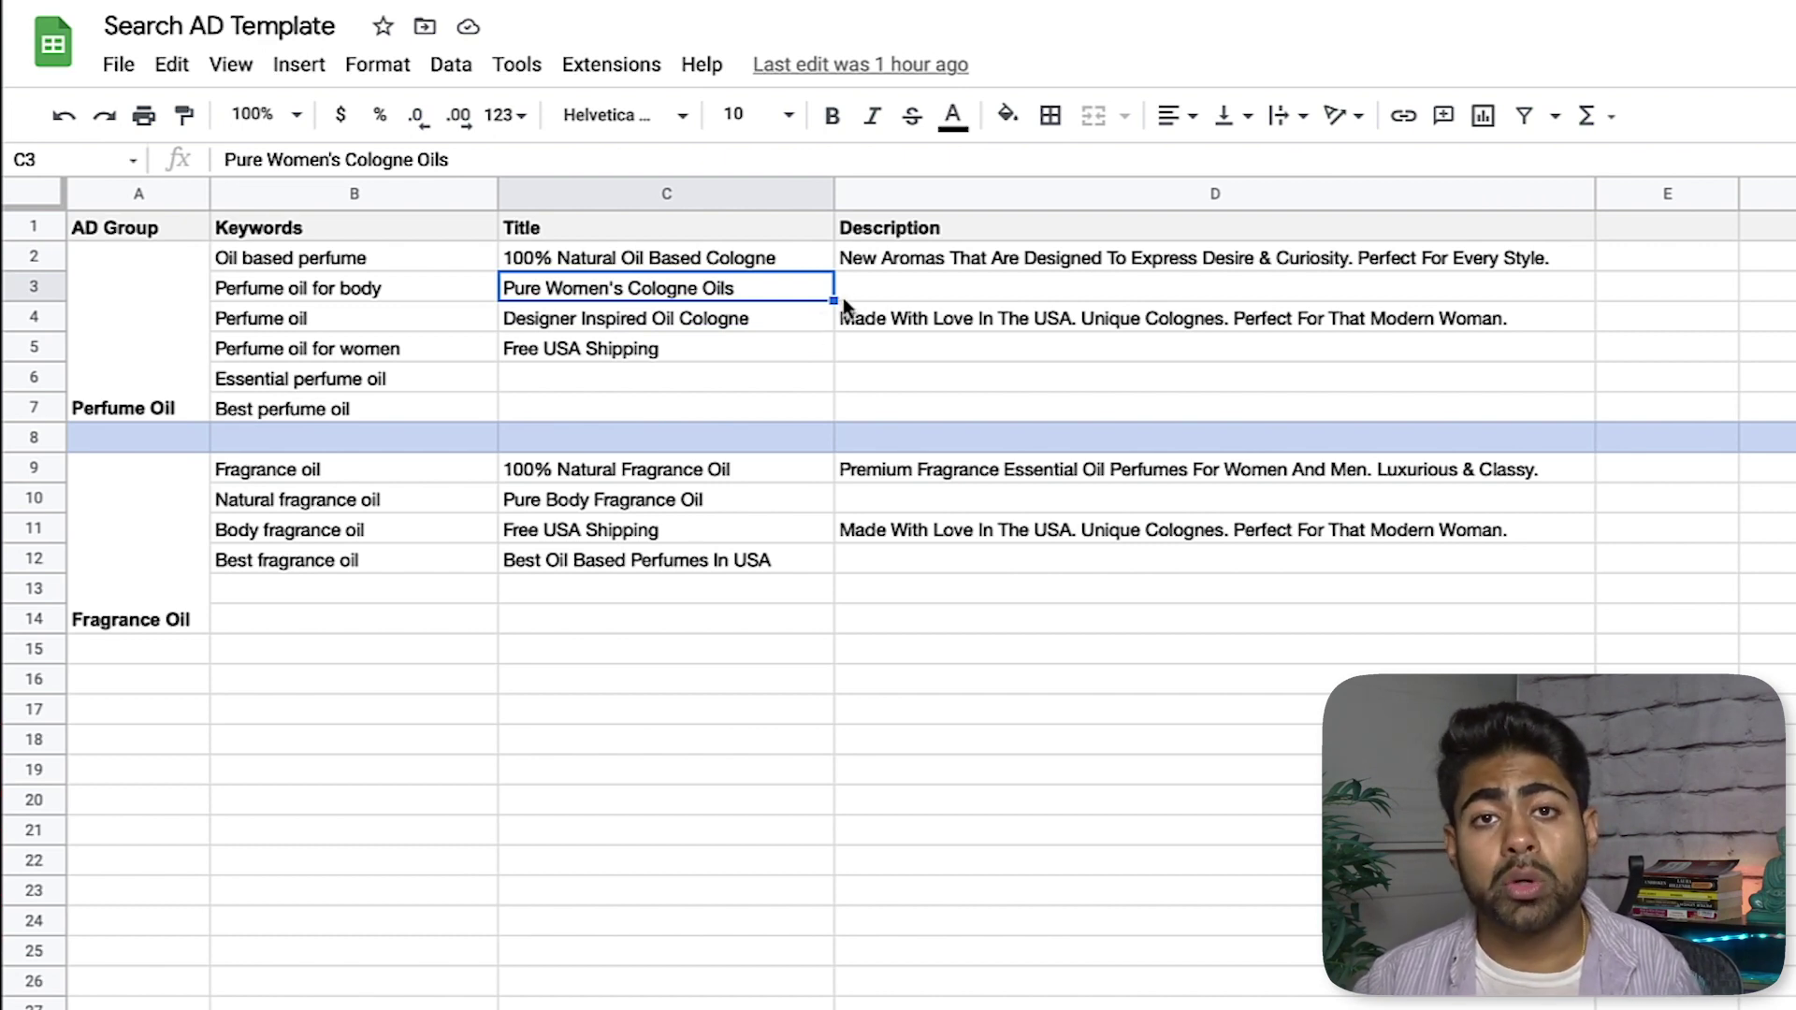
click(593, 319)
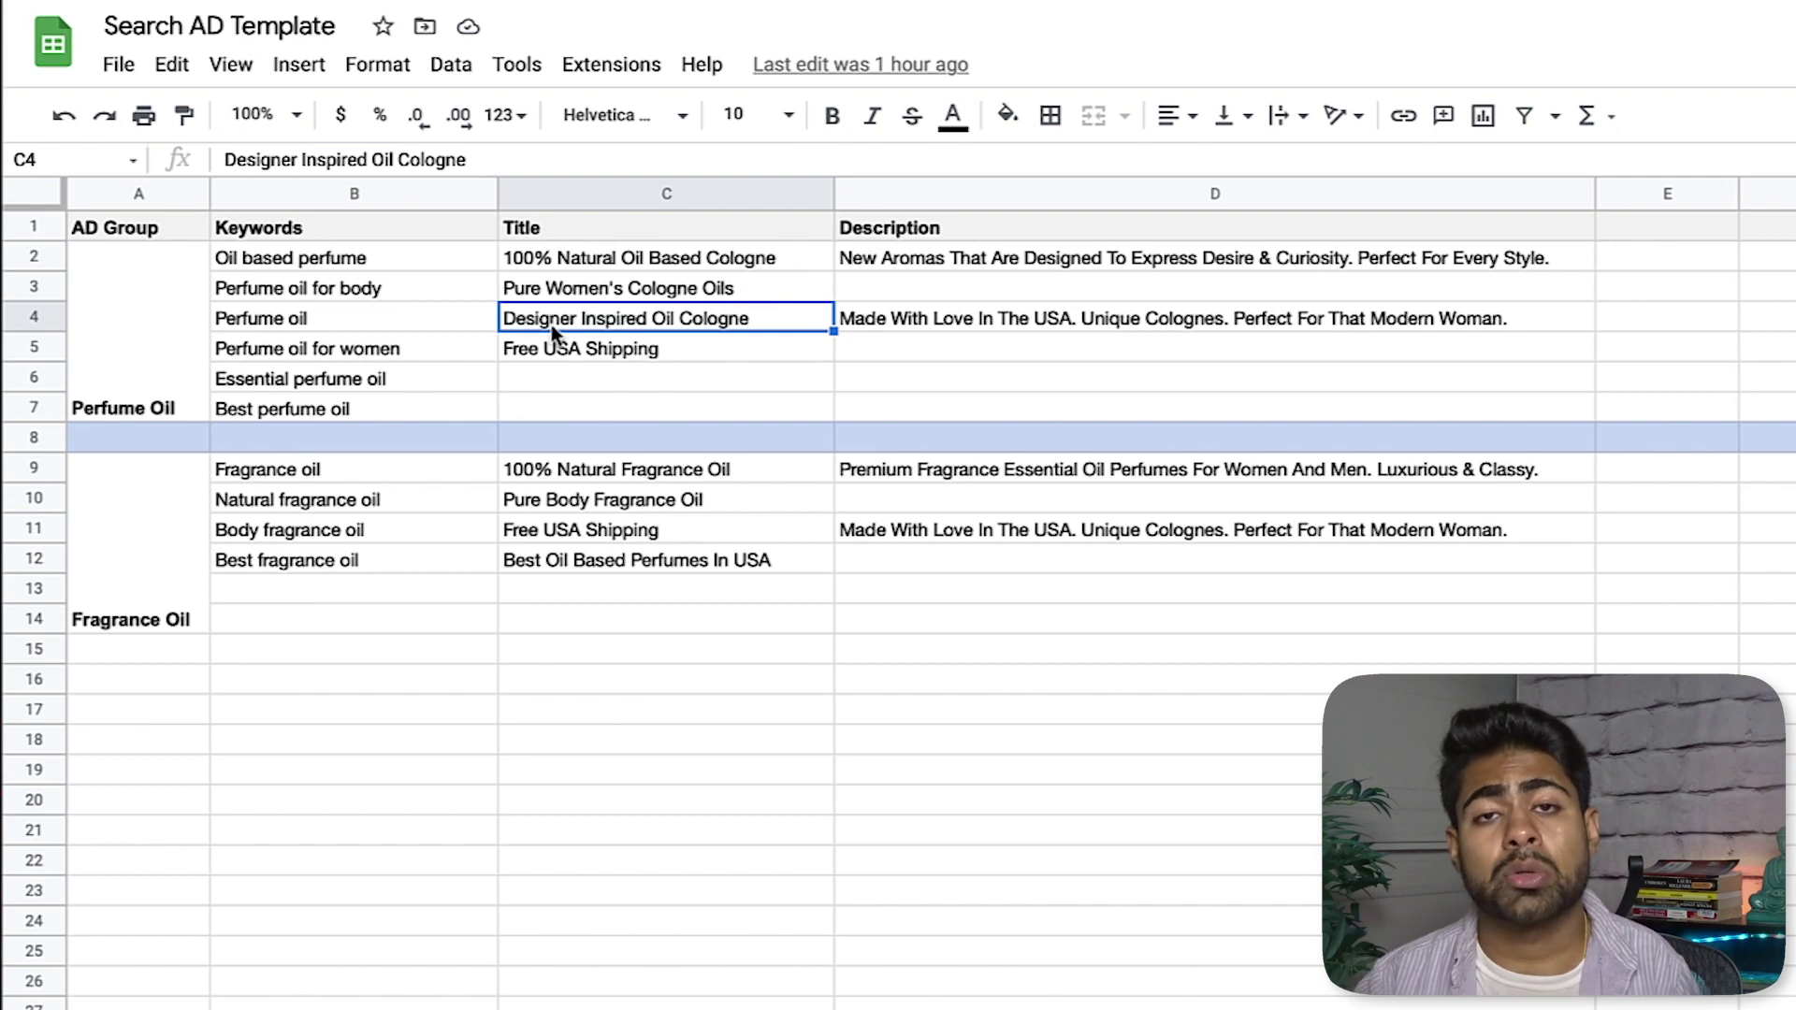
click(575, 374)
click(610, 290)
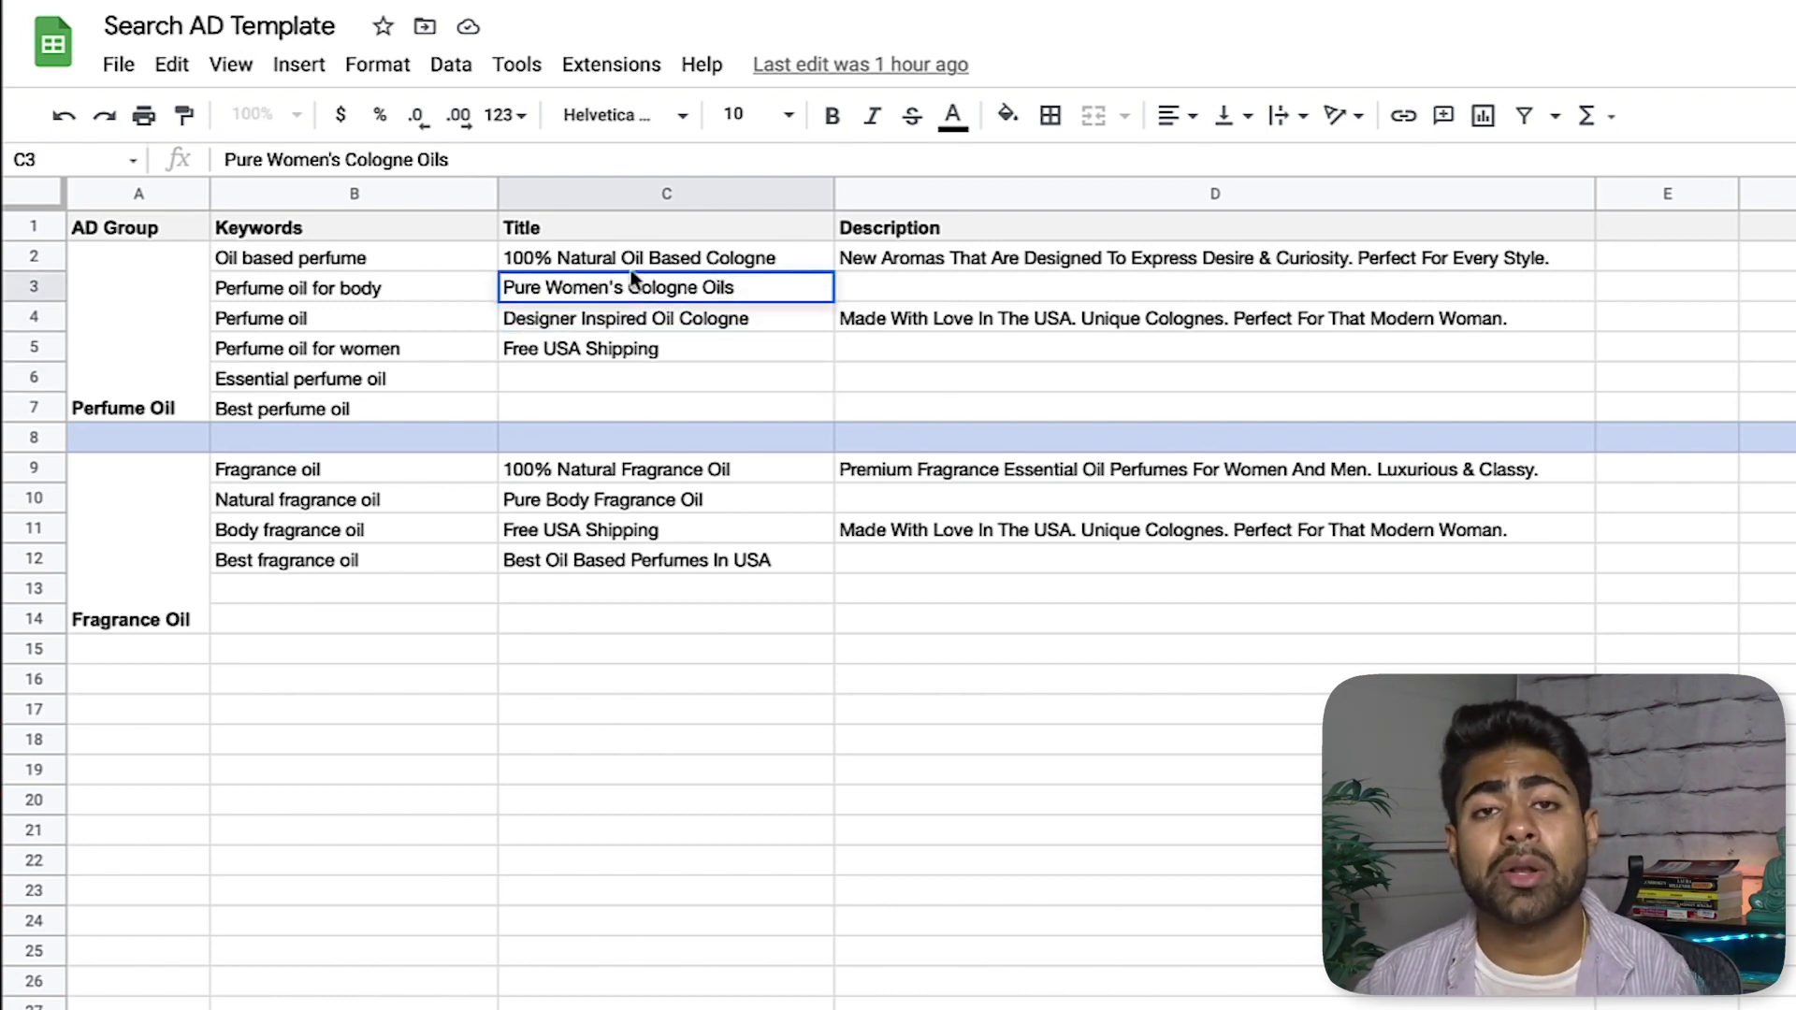
key(Up)
key(Return)
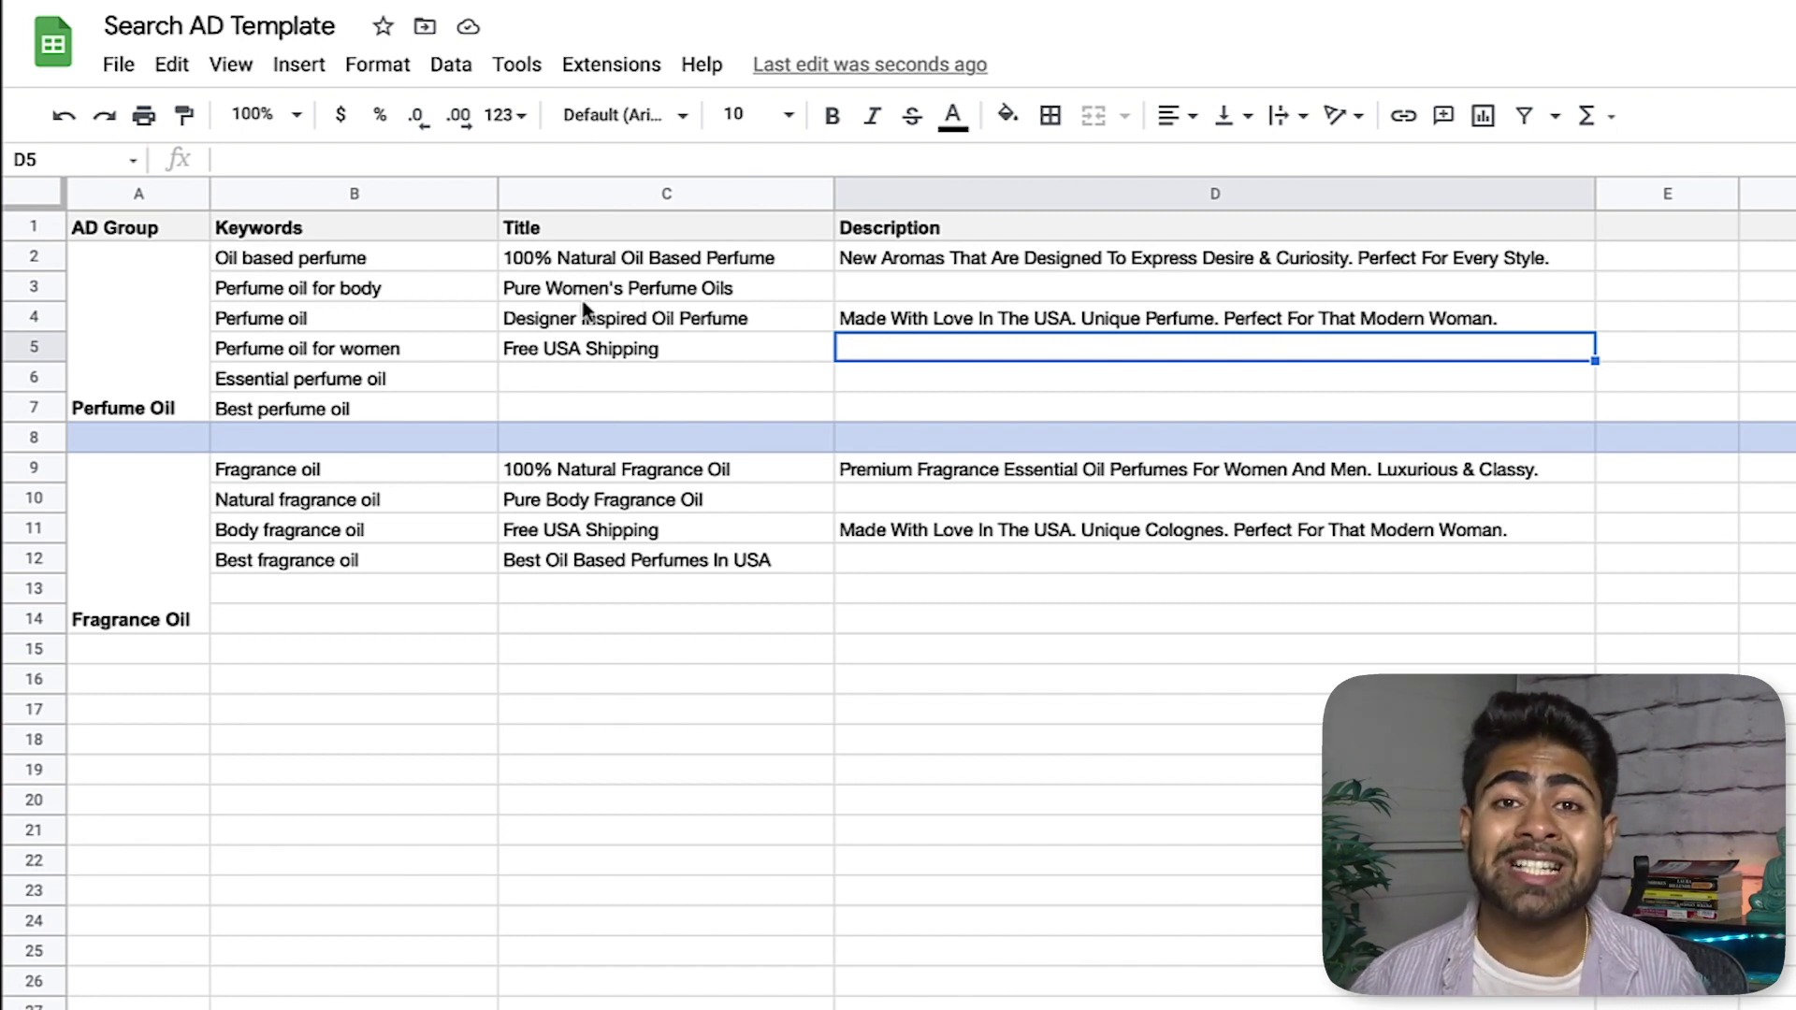
Compare the keywords Oil based perfume and Perfume oil for body with the Perfume Oil group's titles.
double_click(744, 256)
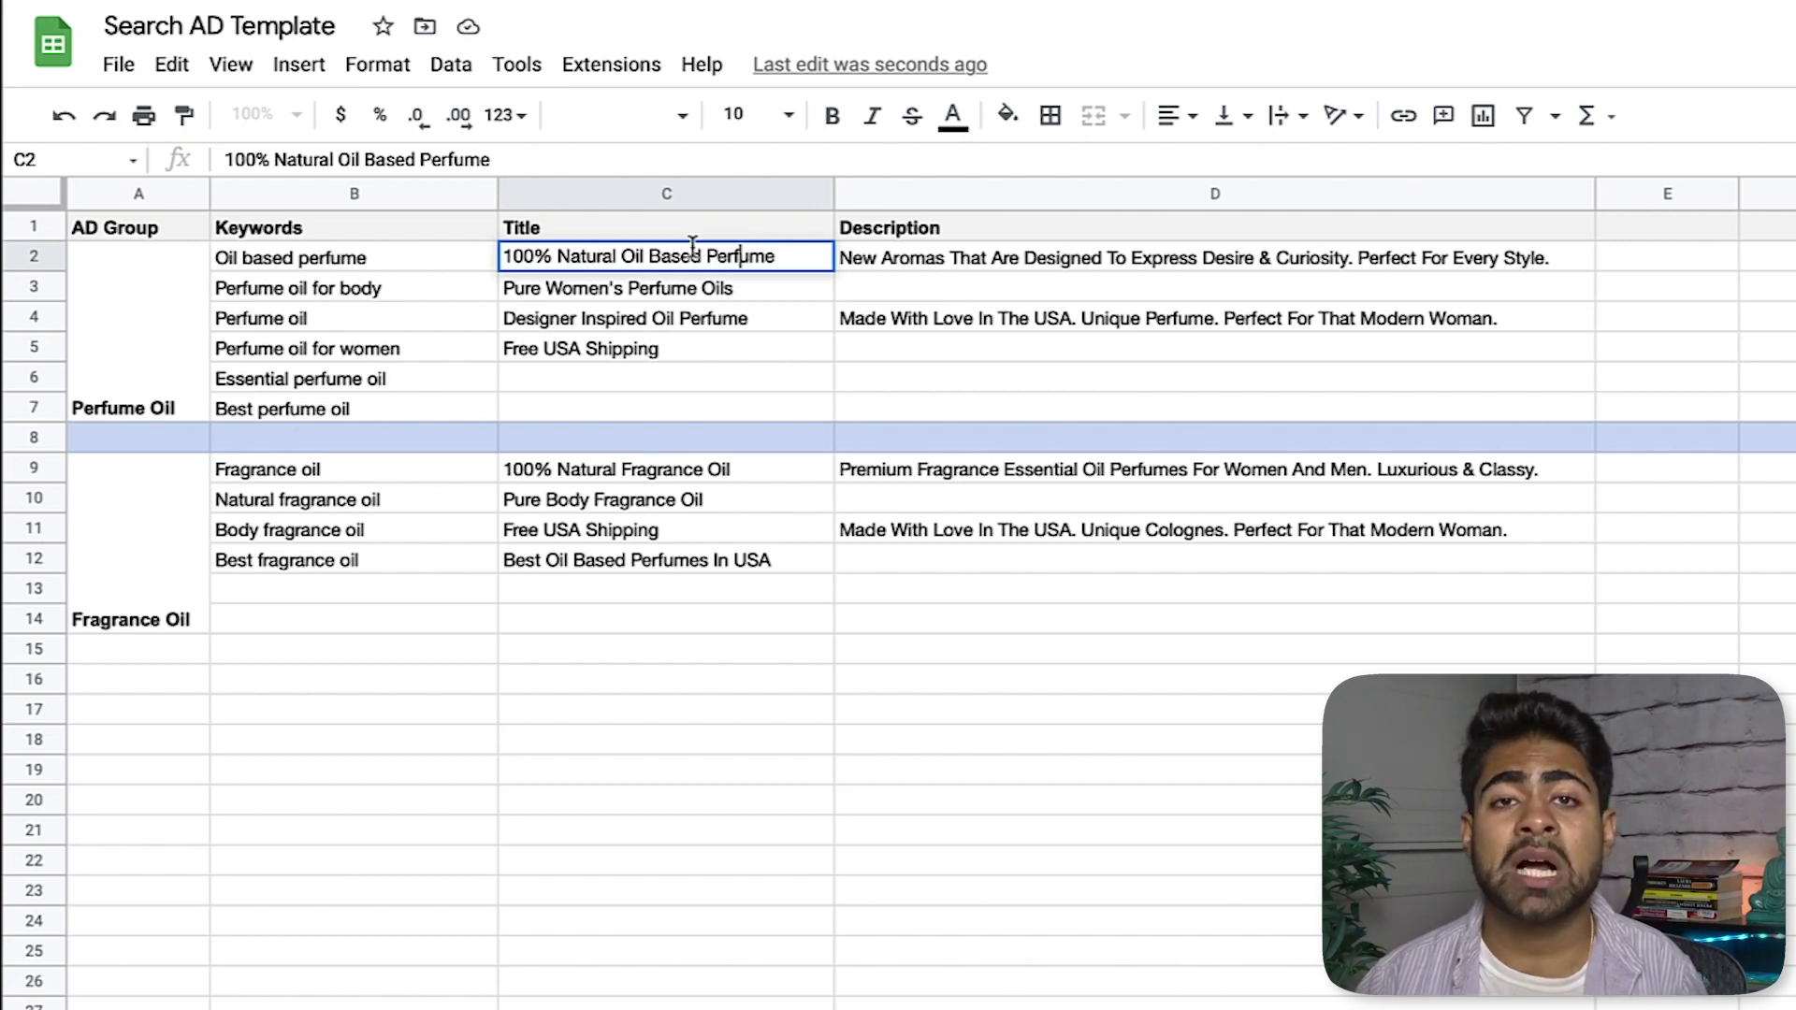
click(290, 289)
click(271, 241)
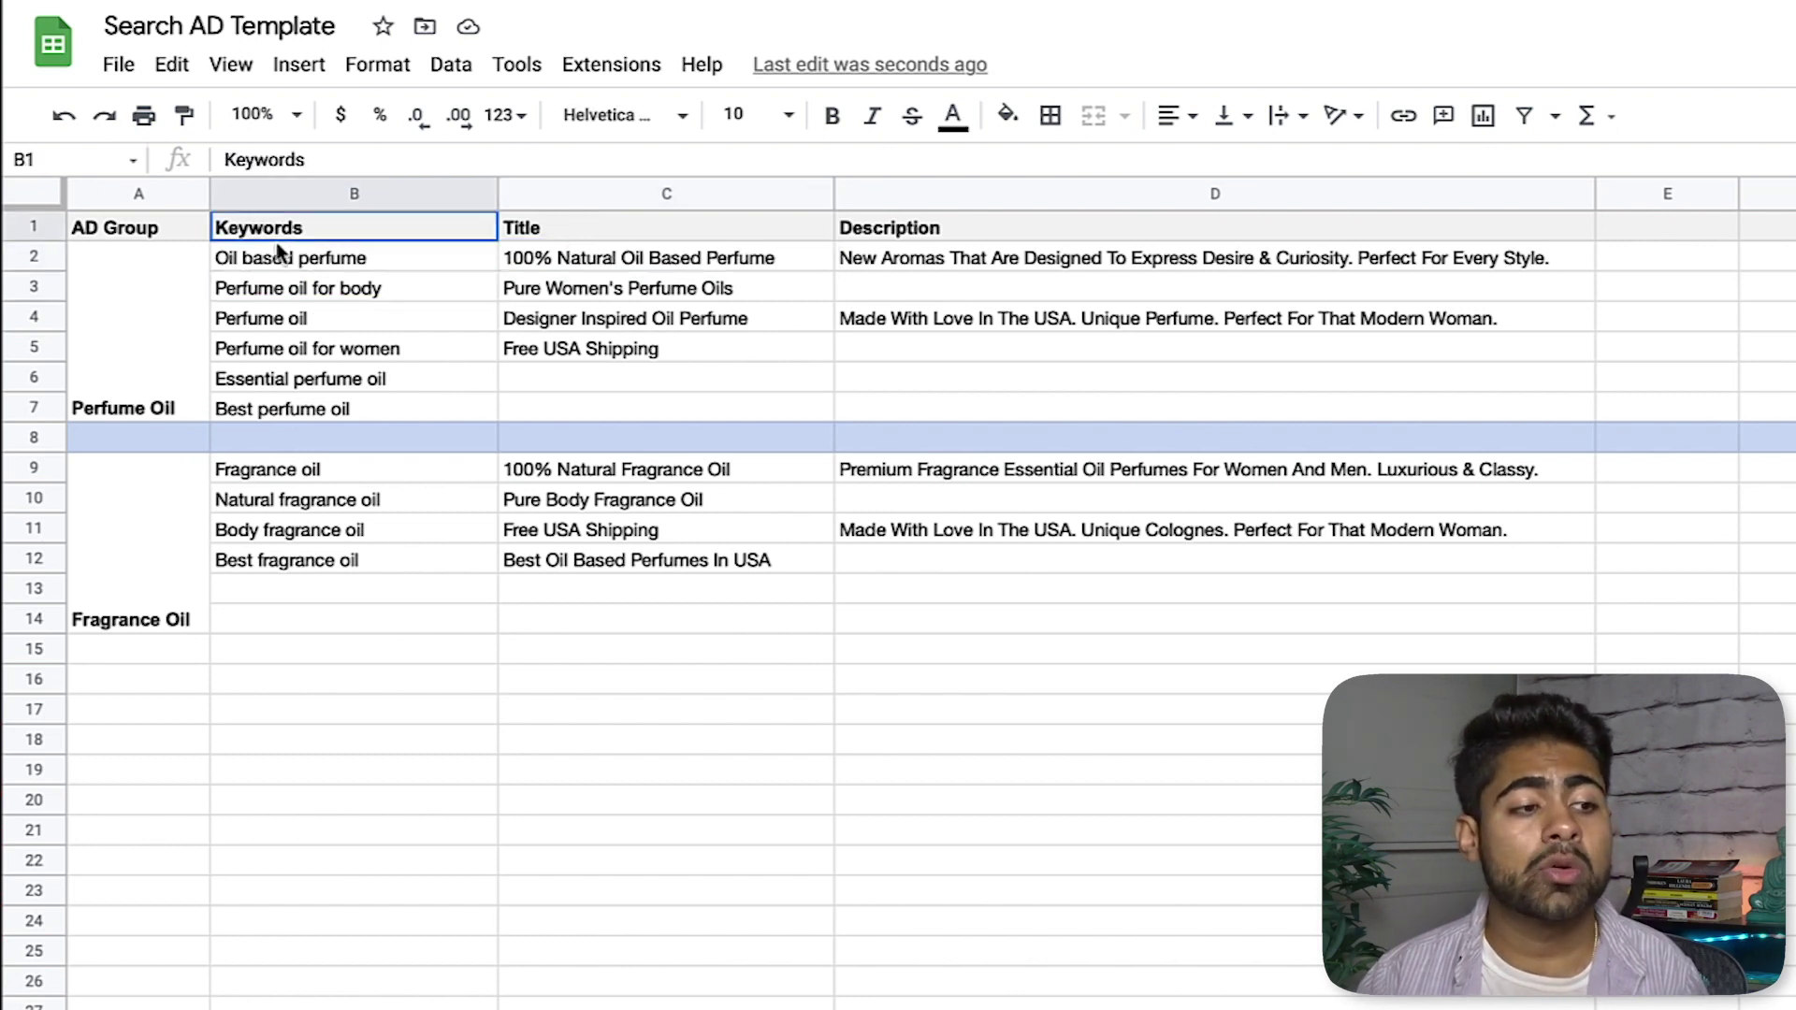
click(283, 255)
click(605, 261)
double_click(604, 261)
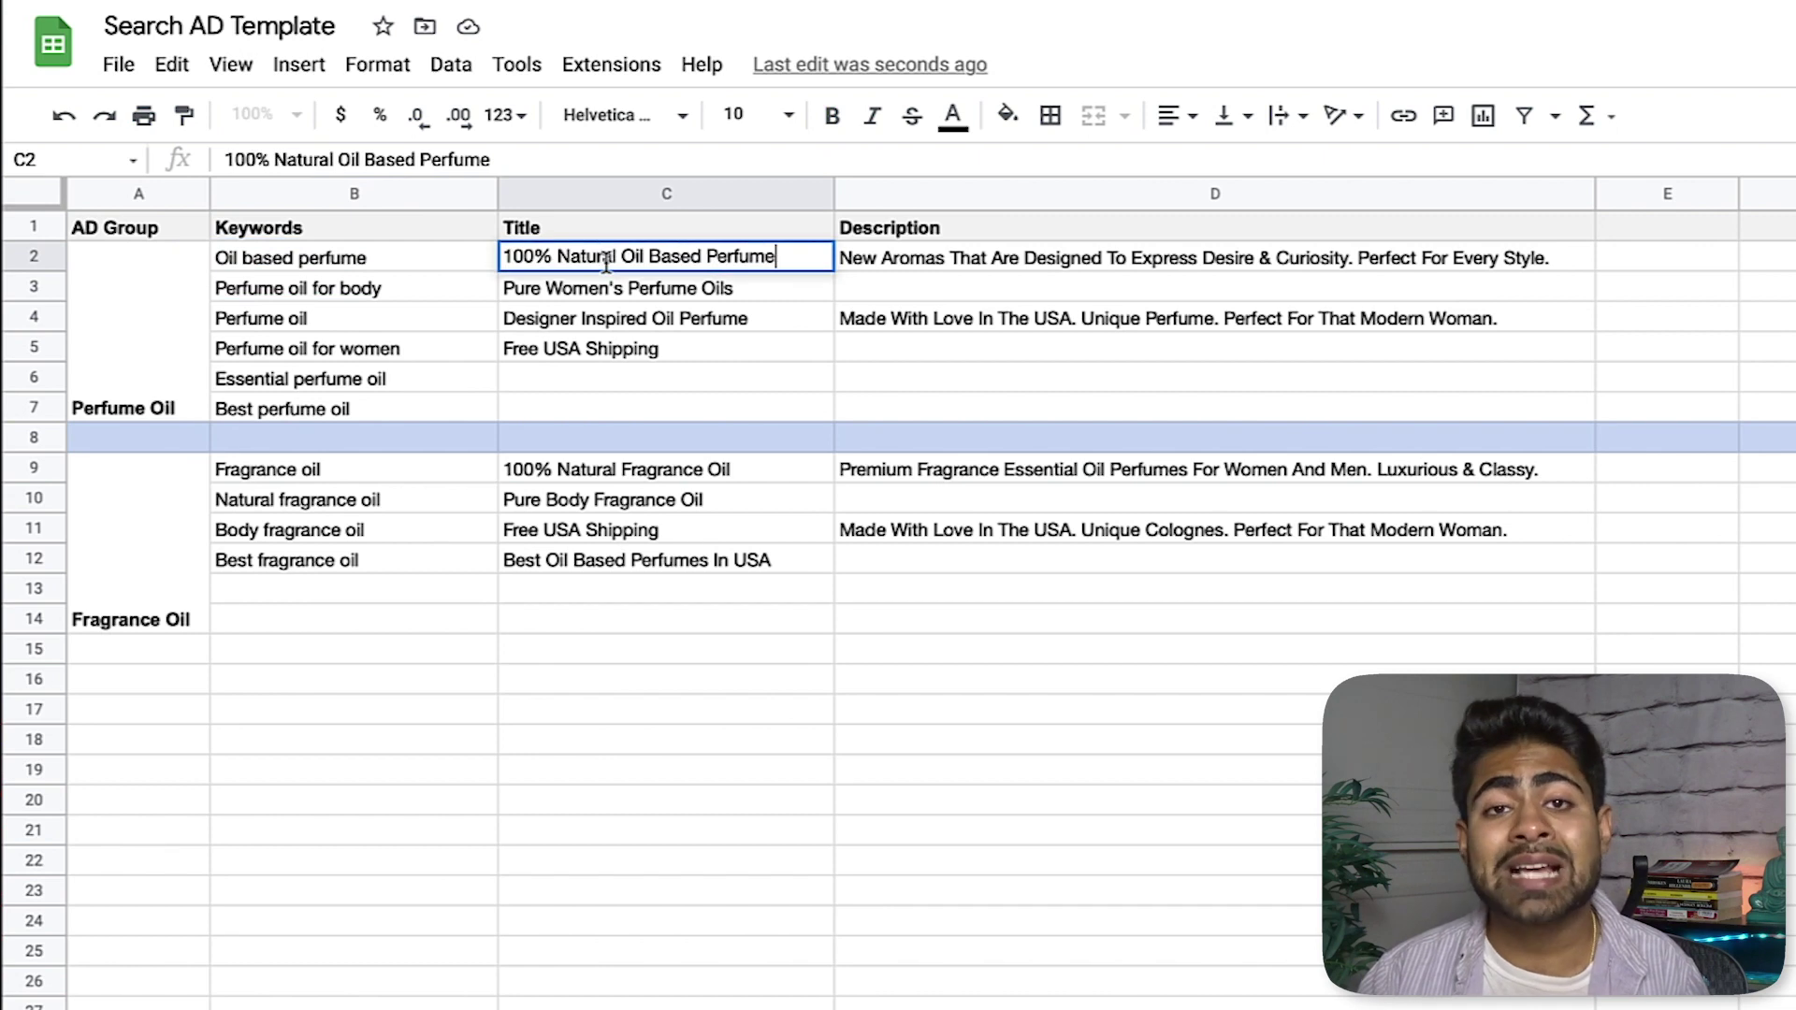
click(661, 318)
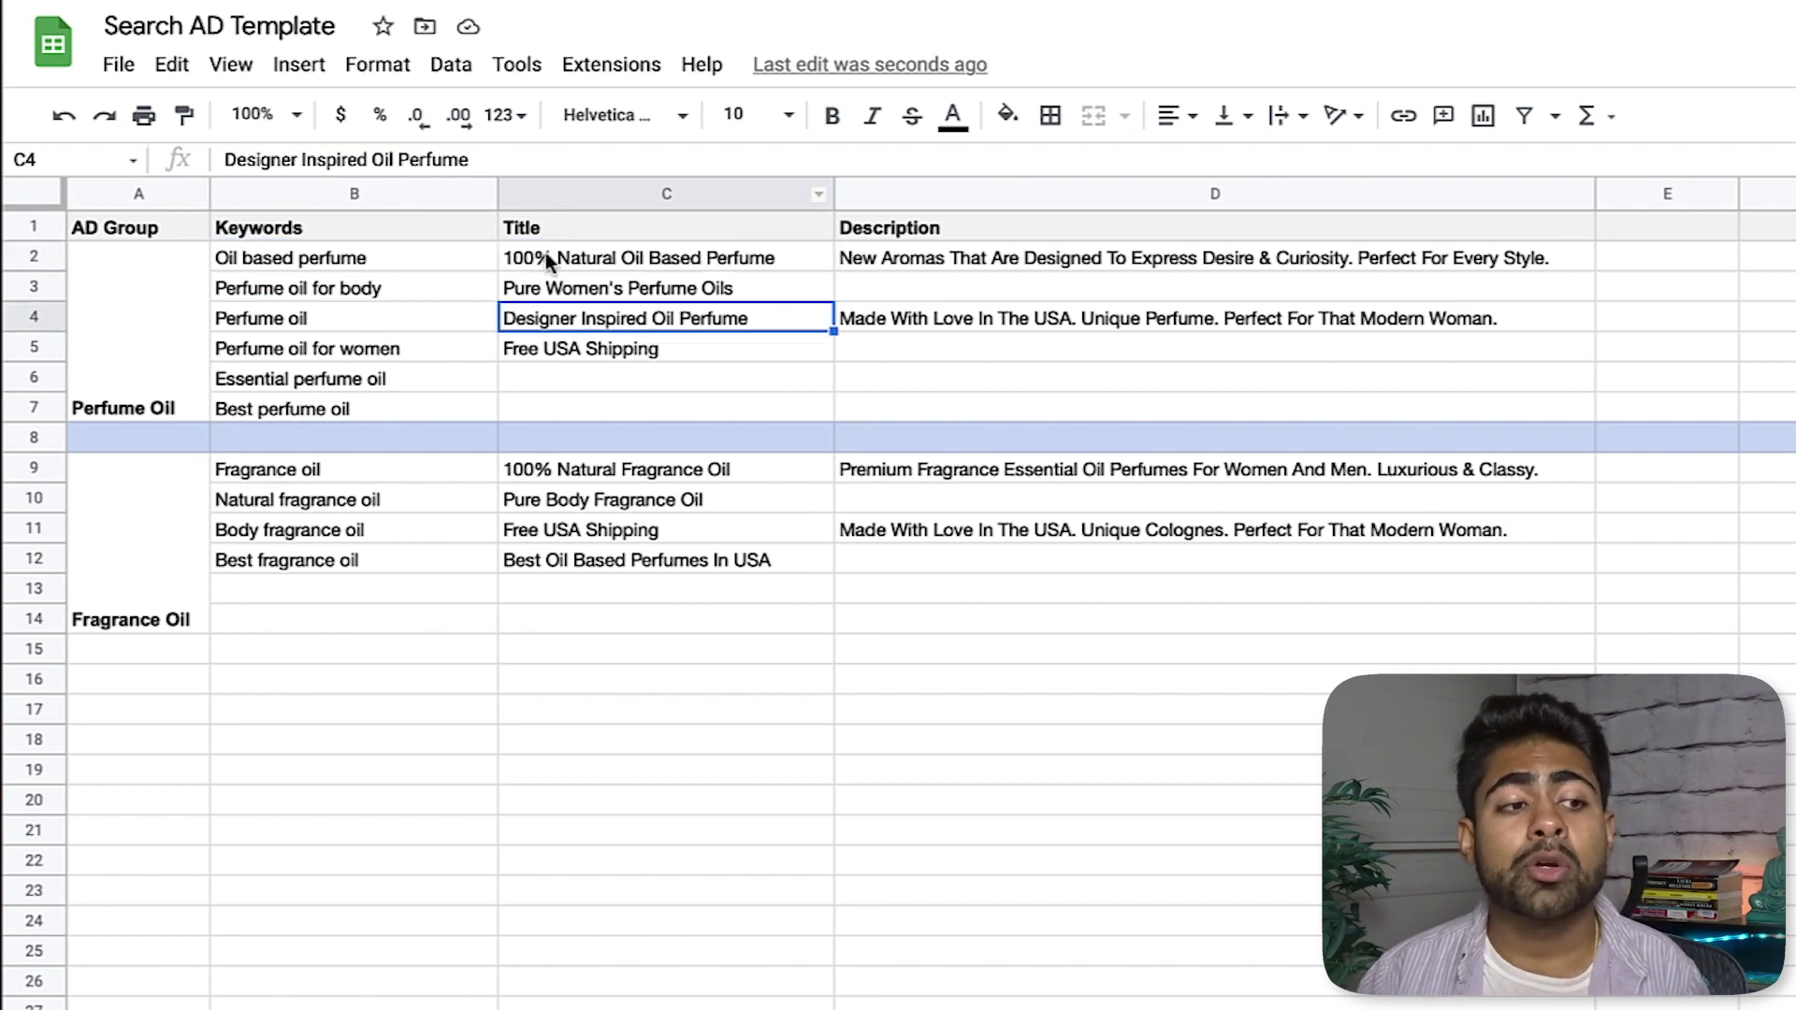
click(333, 285)
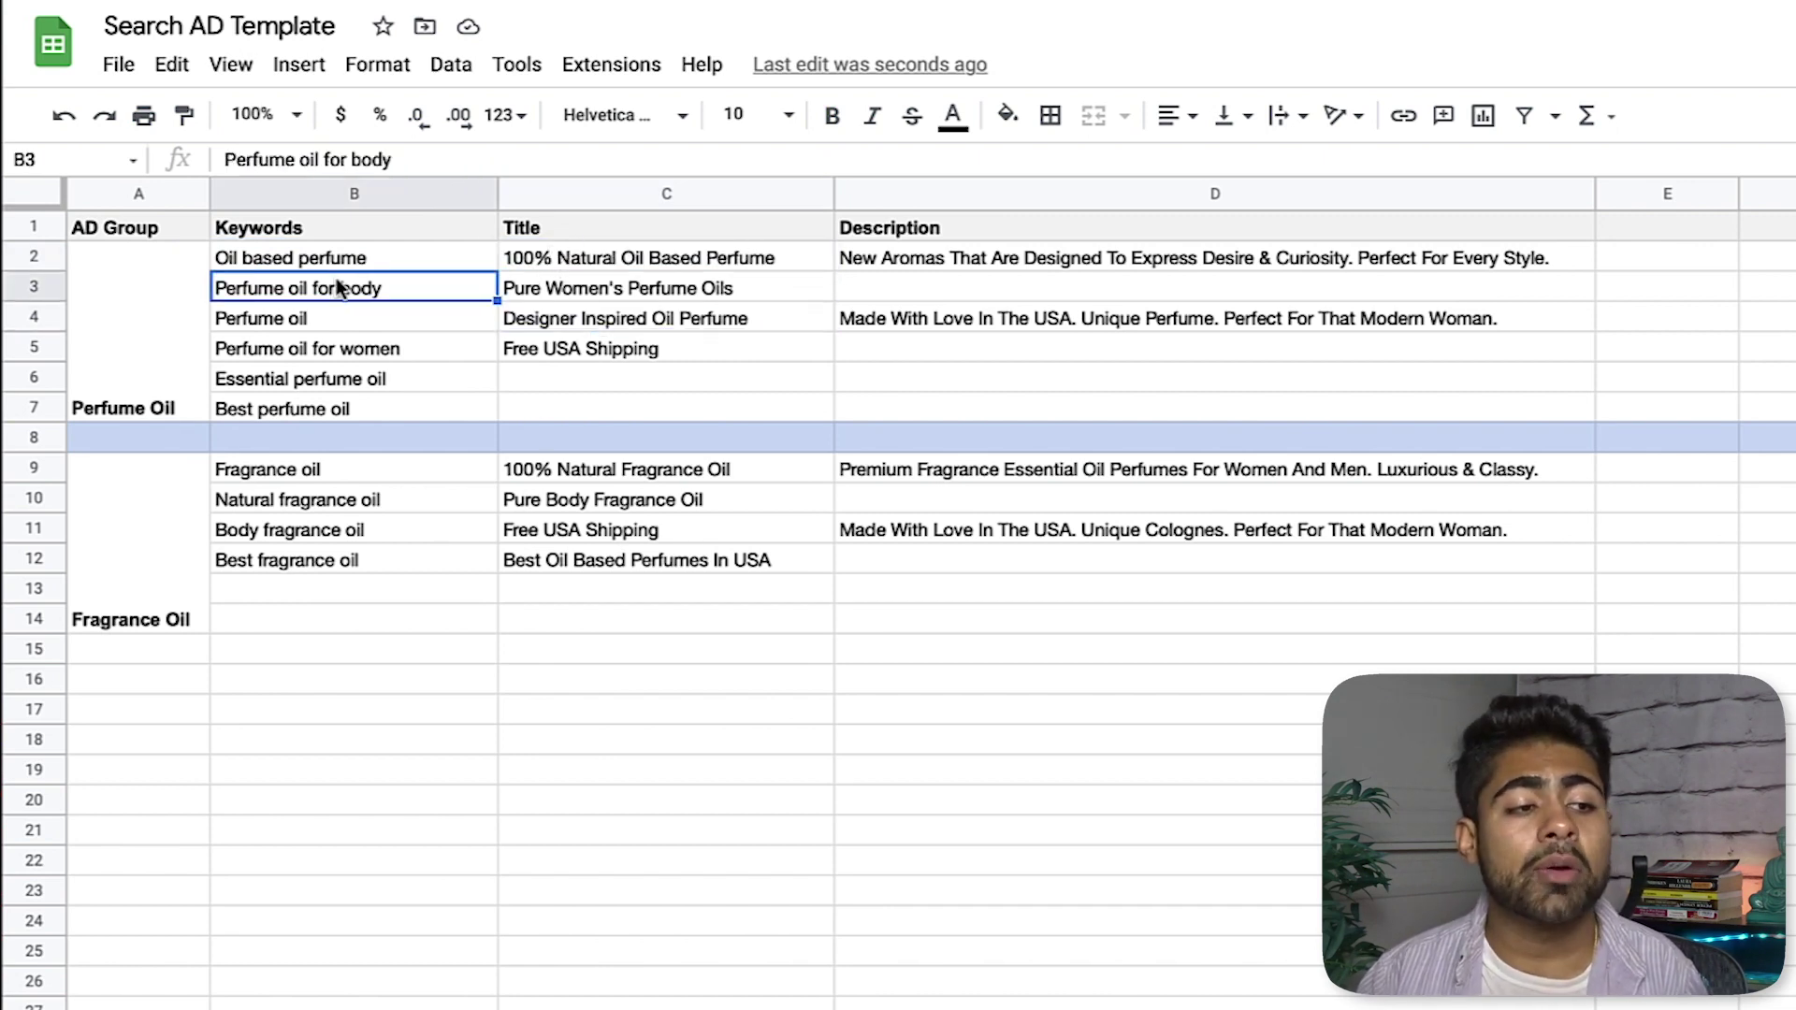
double_click(341, 262)
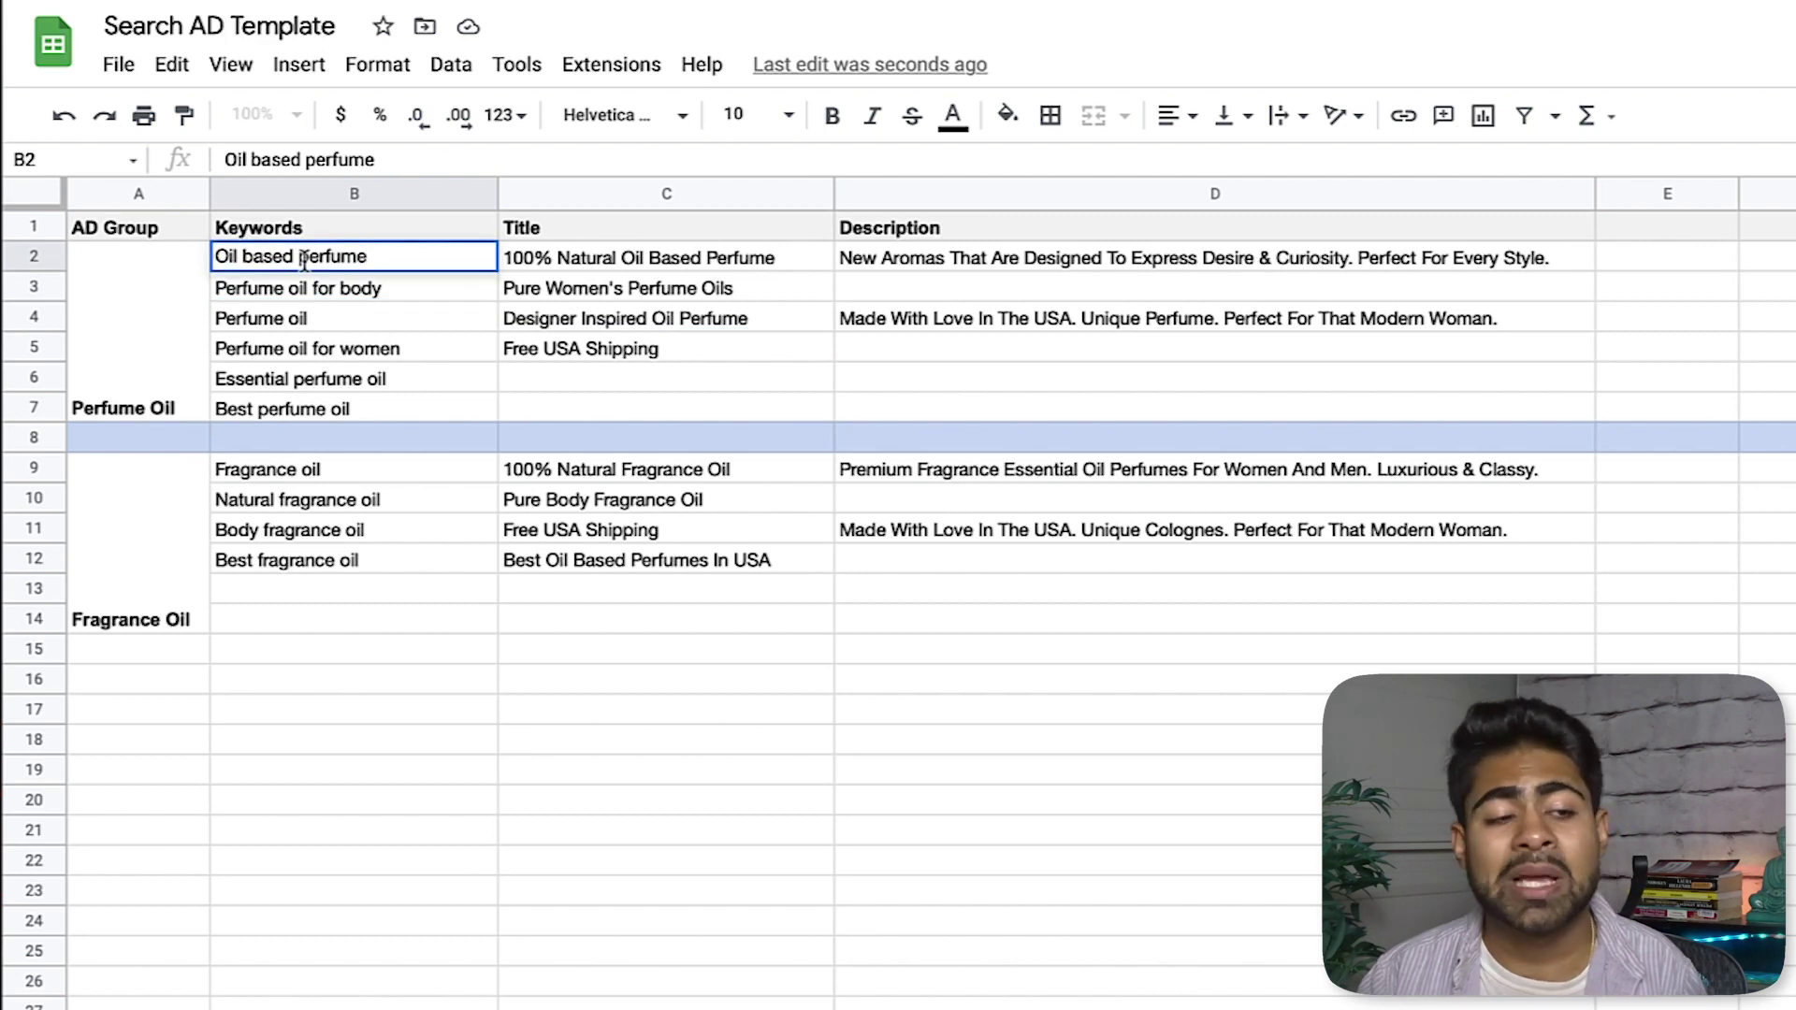
double_click(276, 287)
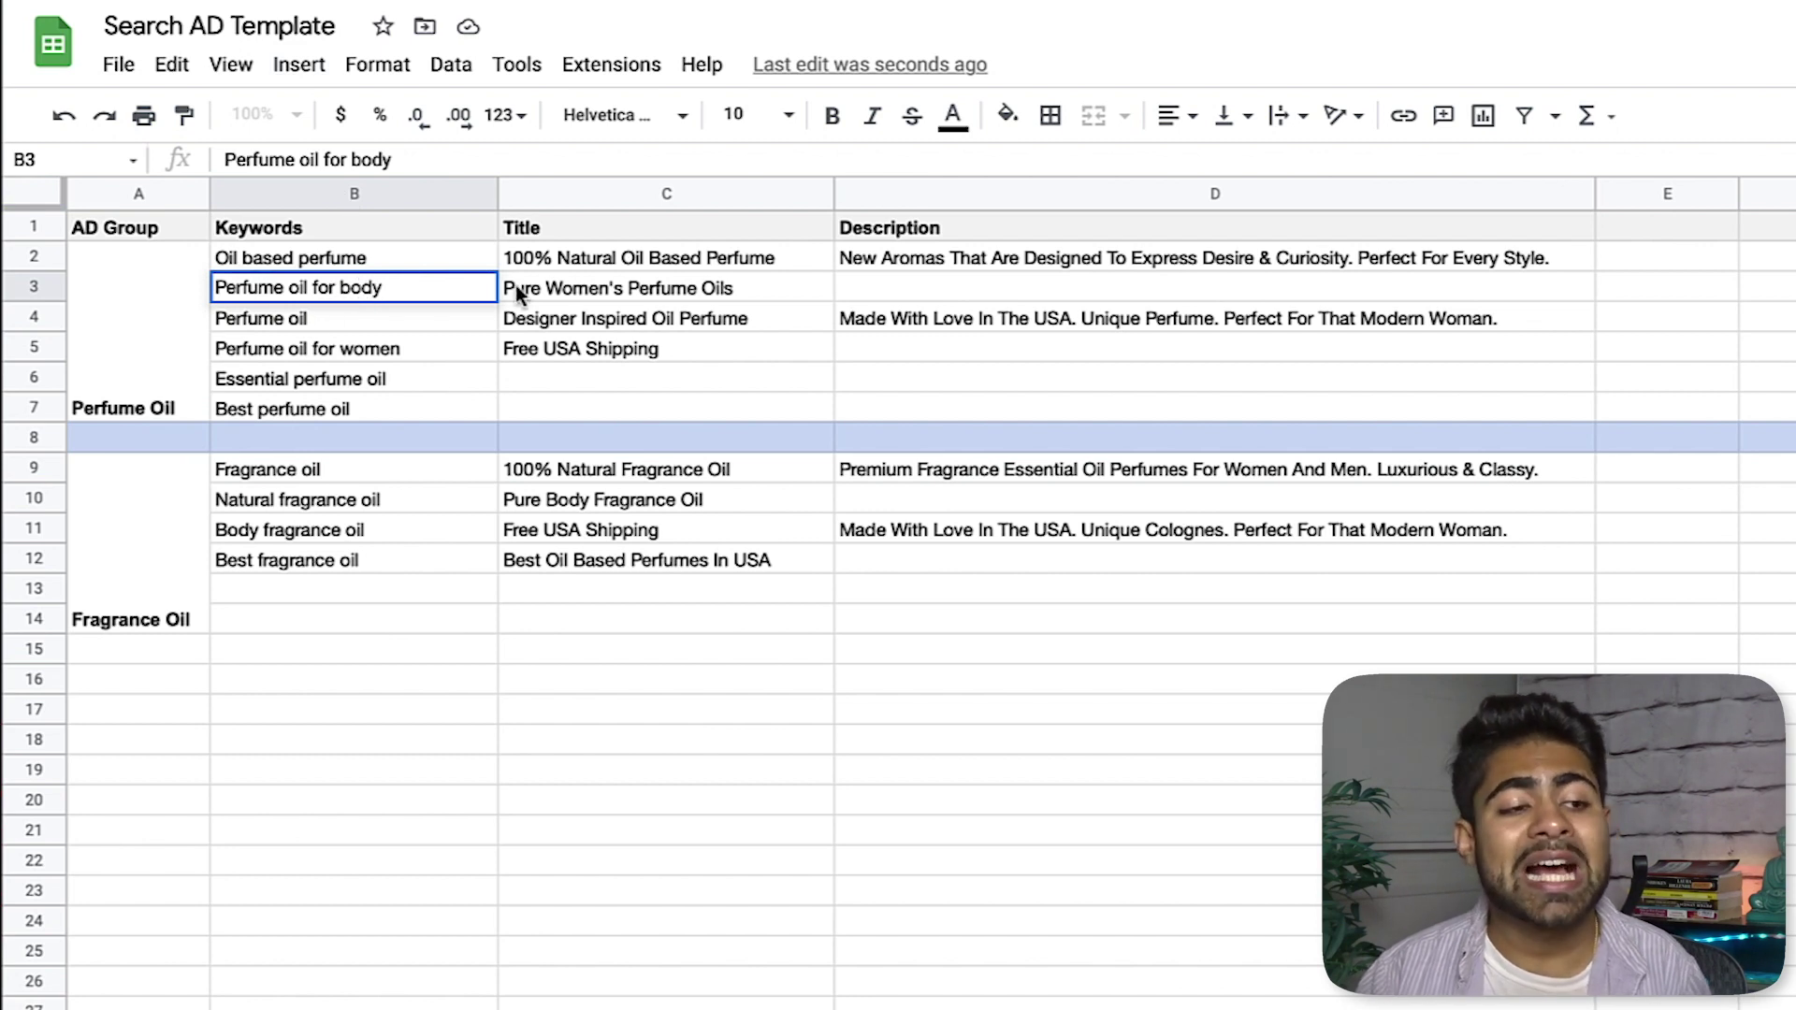
Examine how the first Perfume Oil title combines the selling point 100% Natural with the keyword Oil Based Perfume.
click(638, 266)
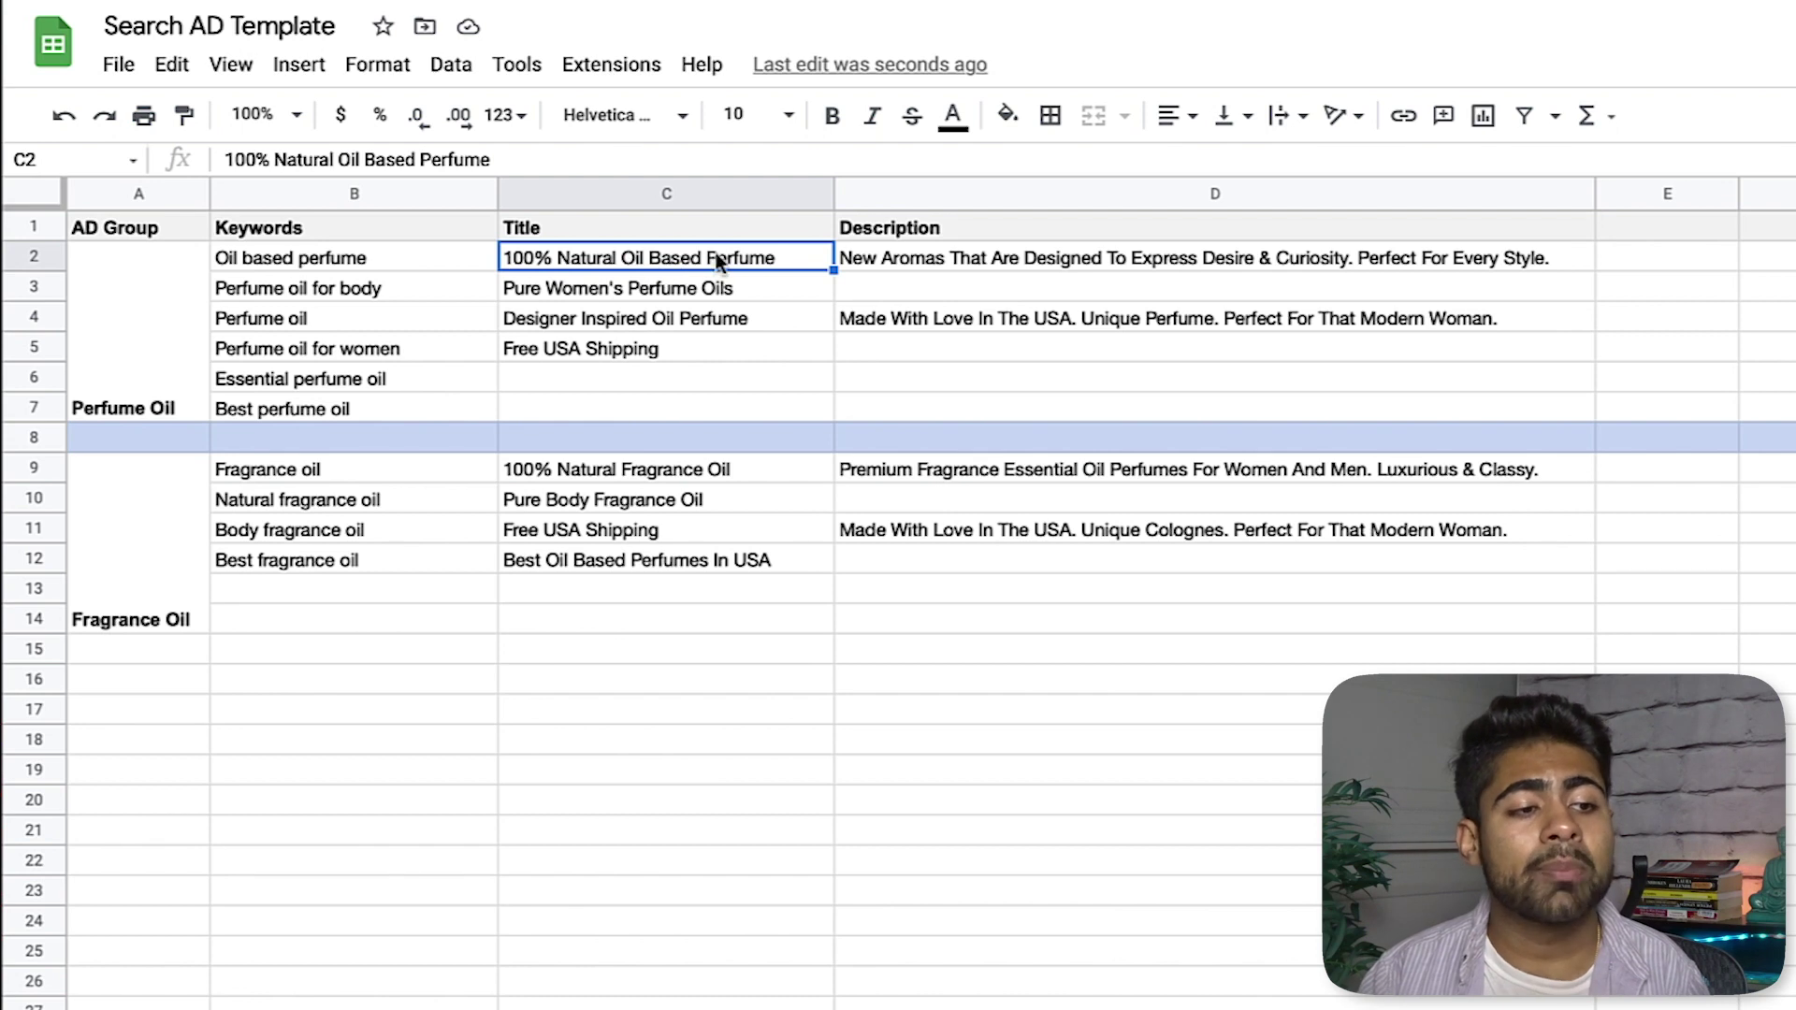
double_click(795, 258)
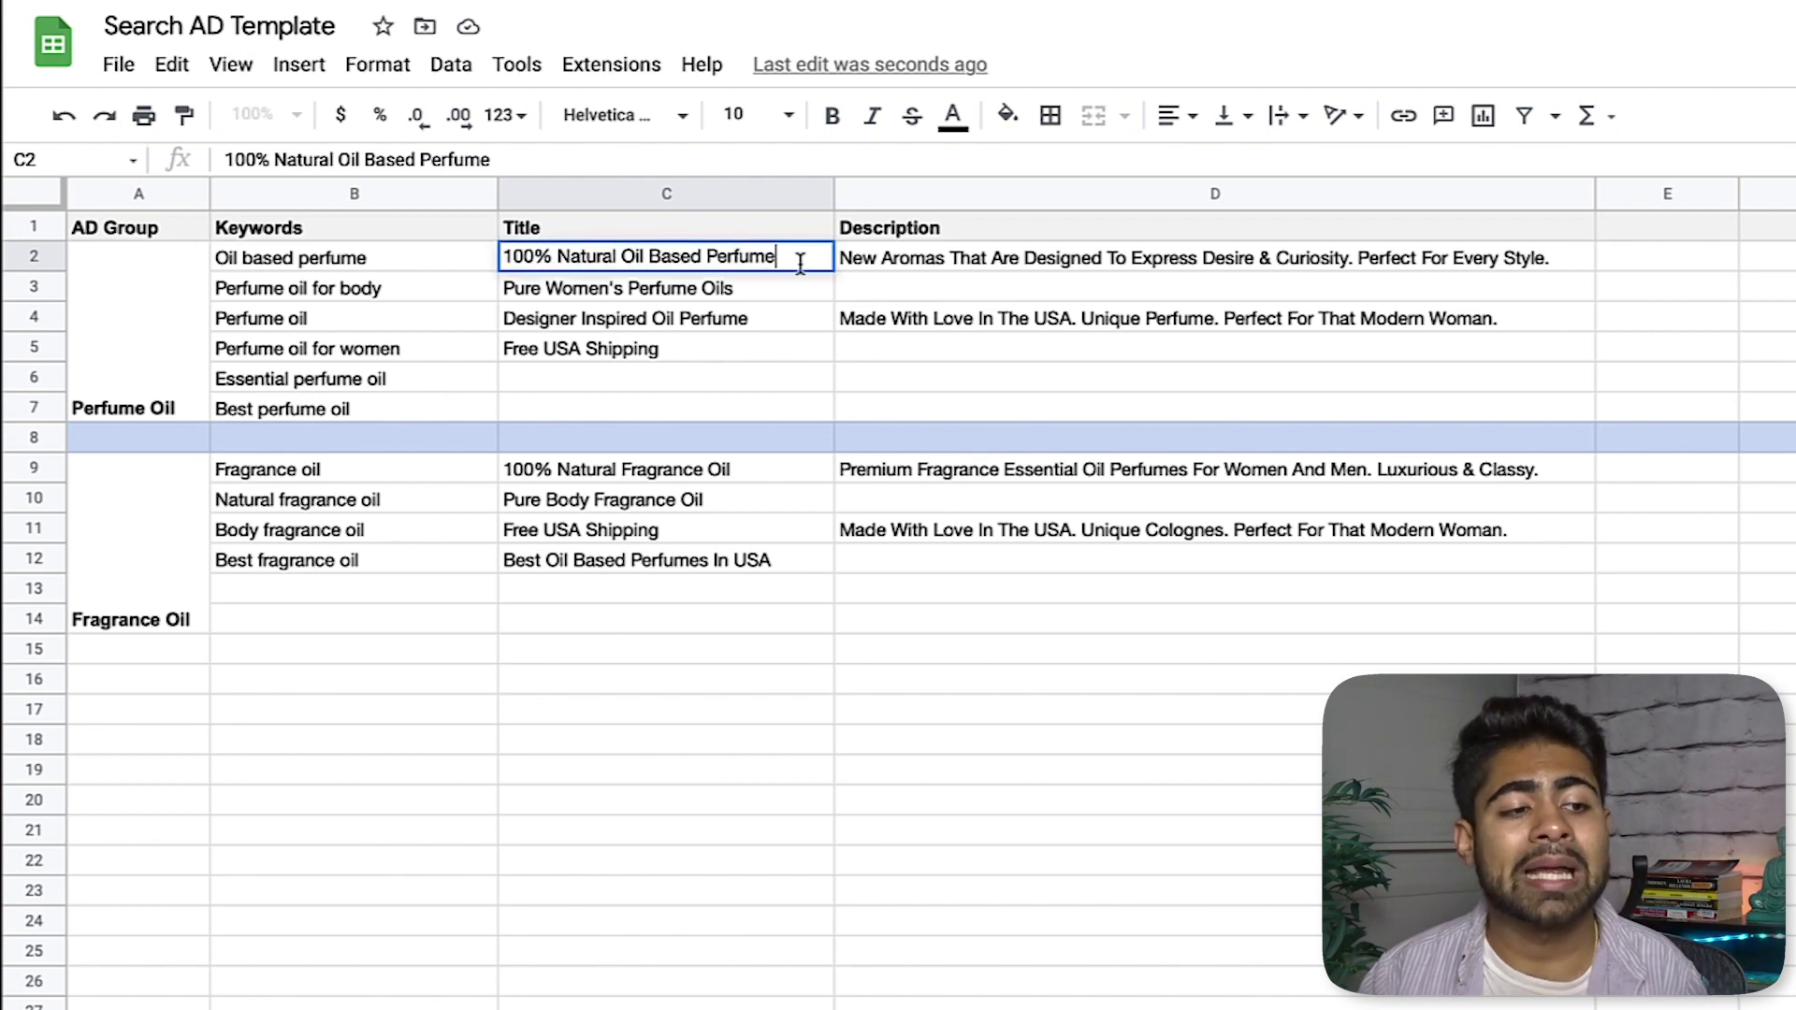
shift+click(625, 260)
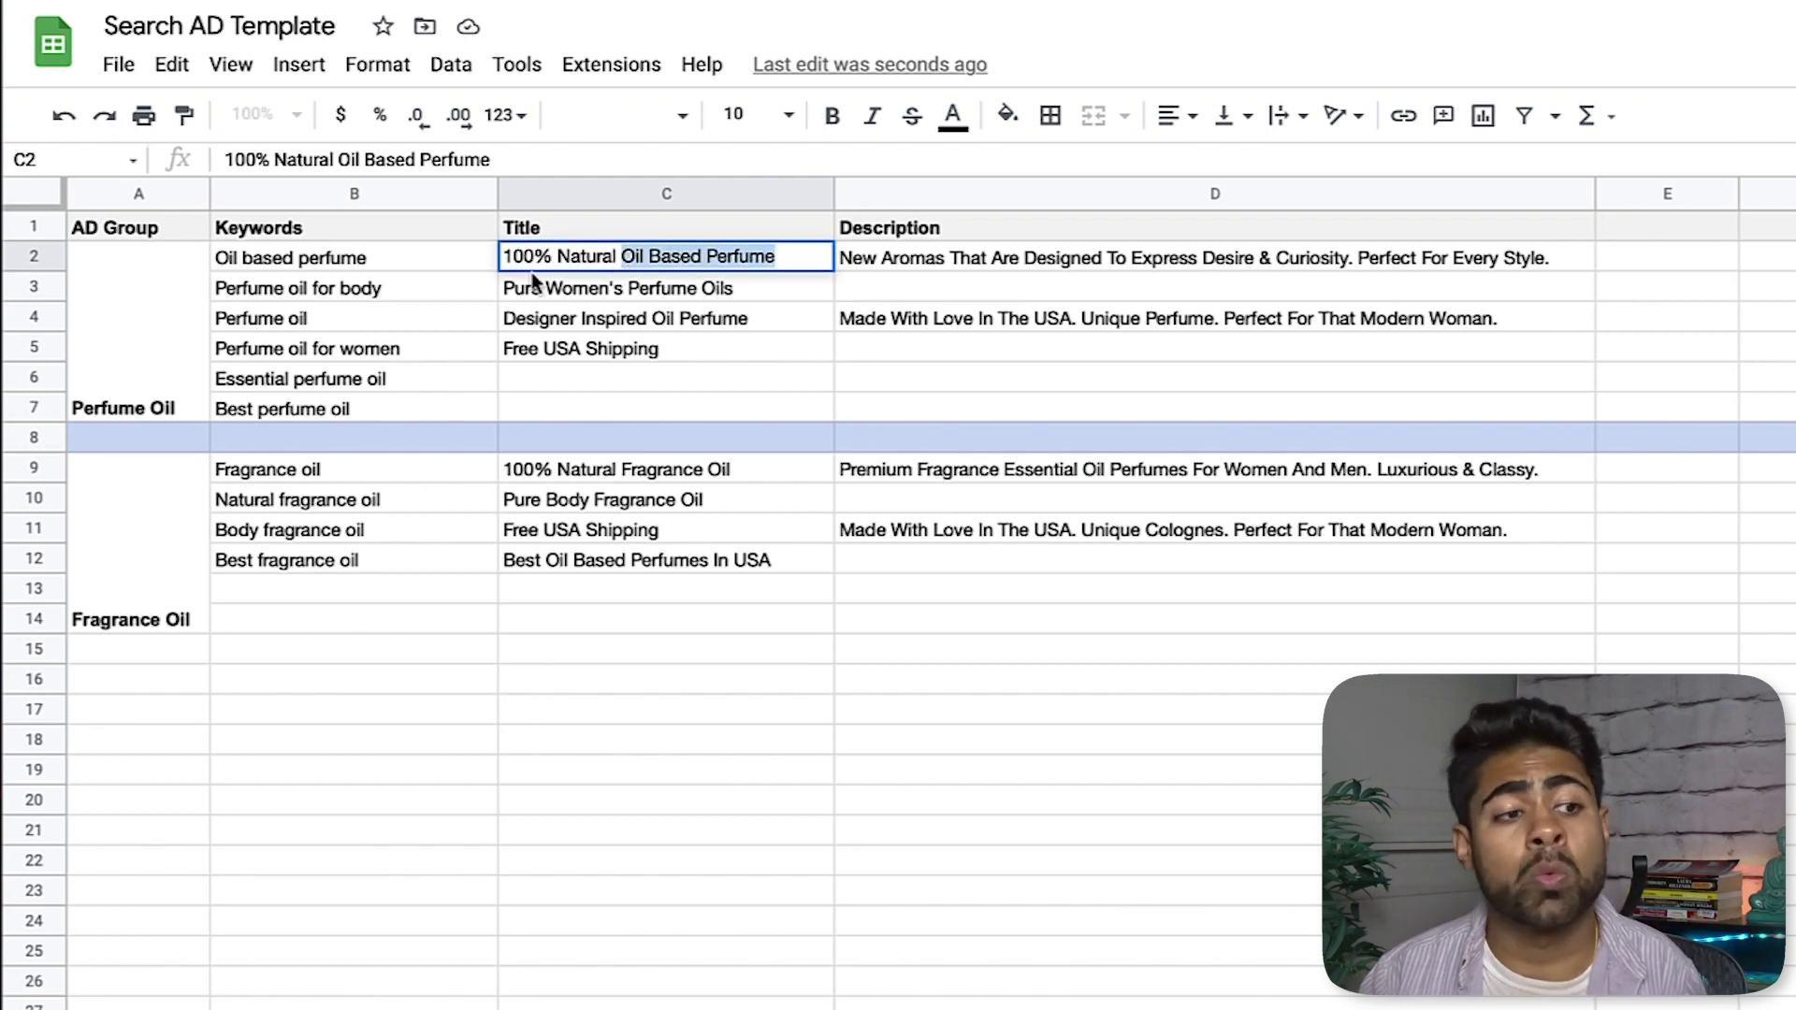
click(622, 259)
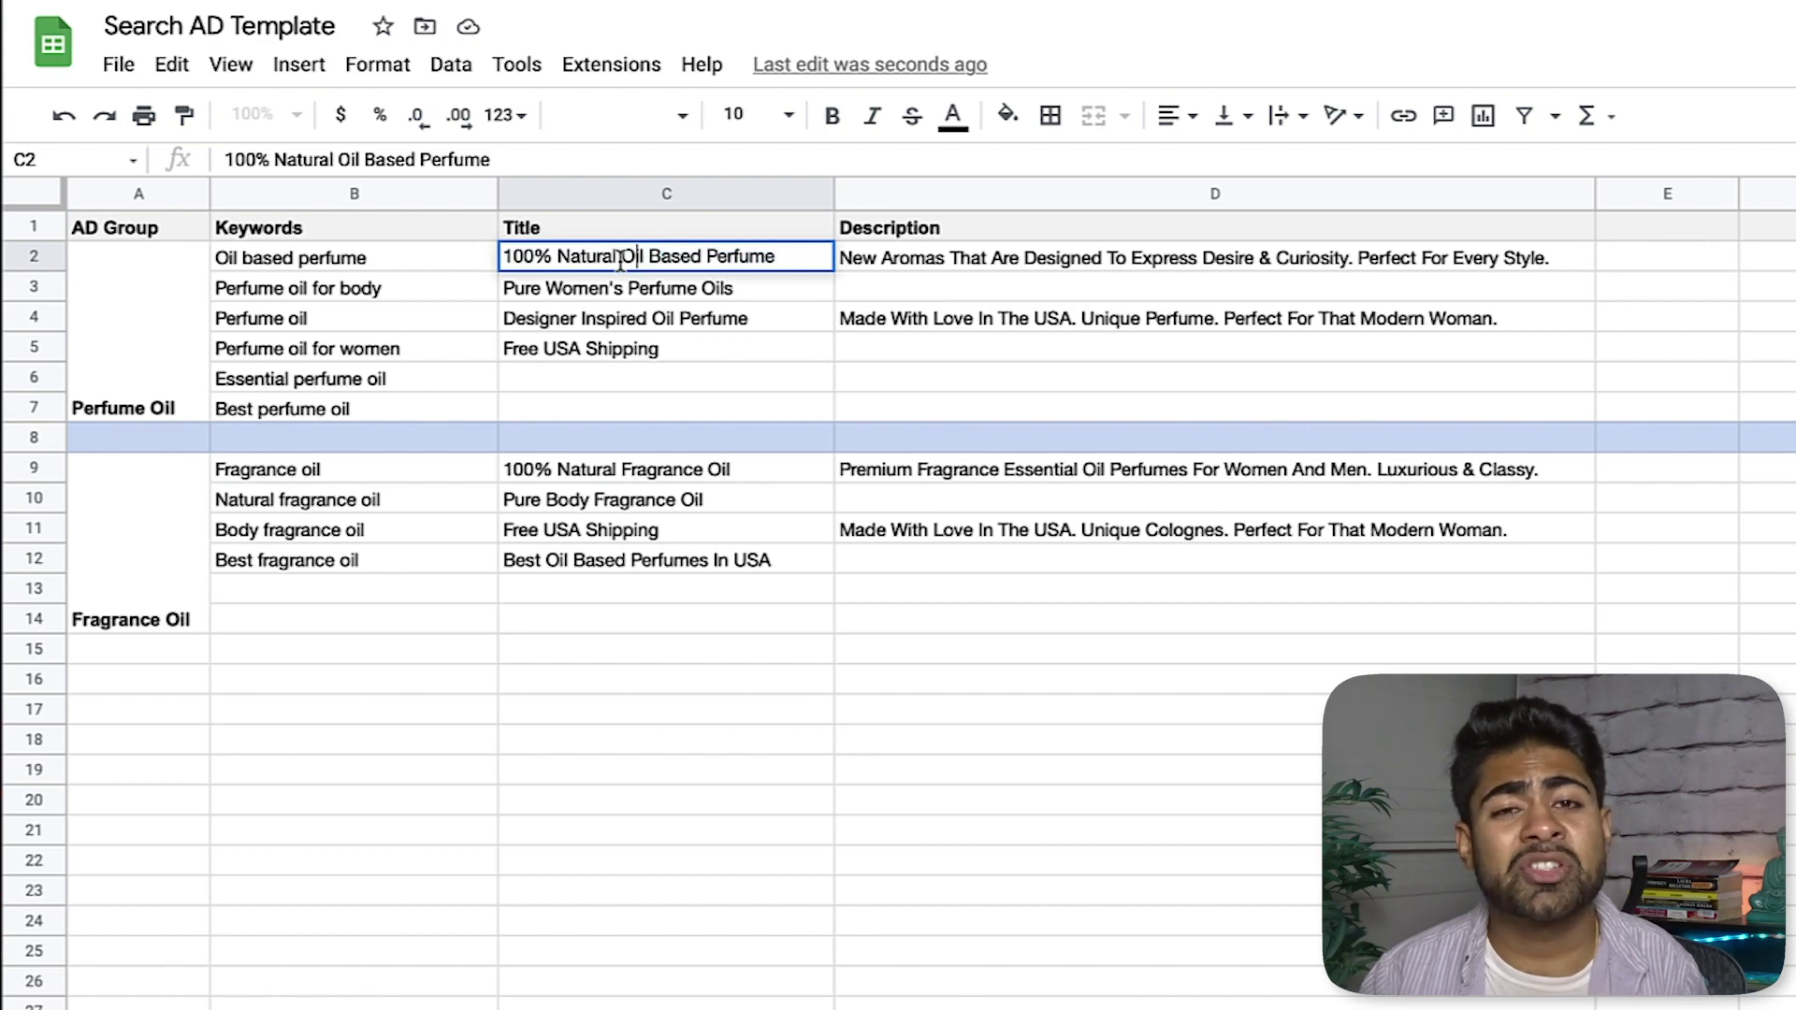
drag(621, 257, 503, 253)
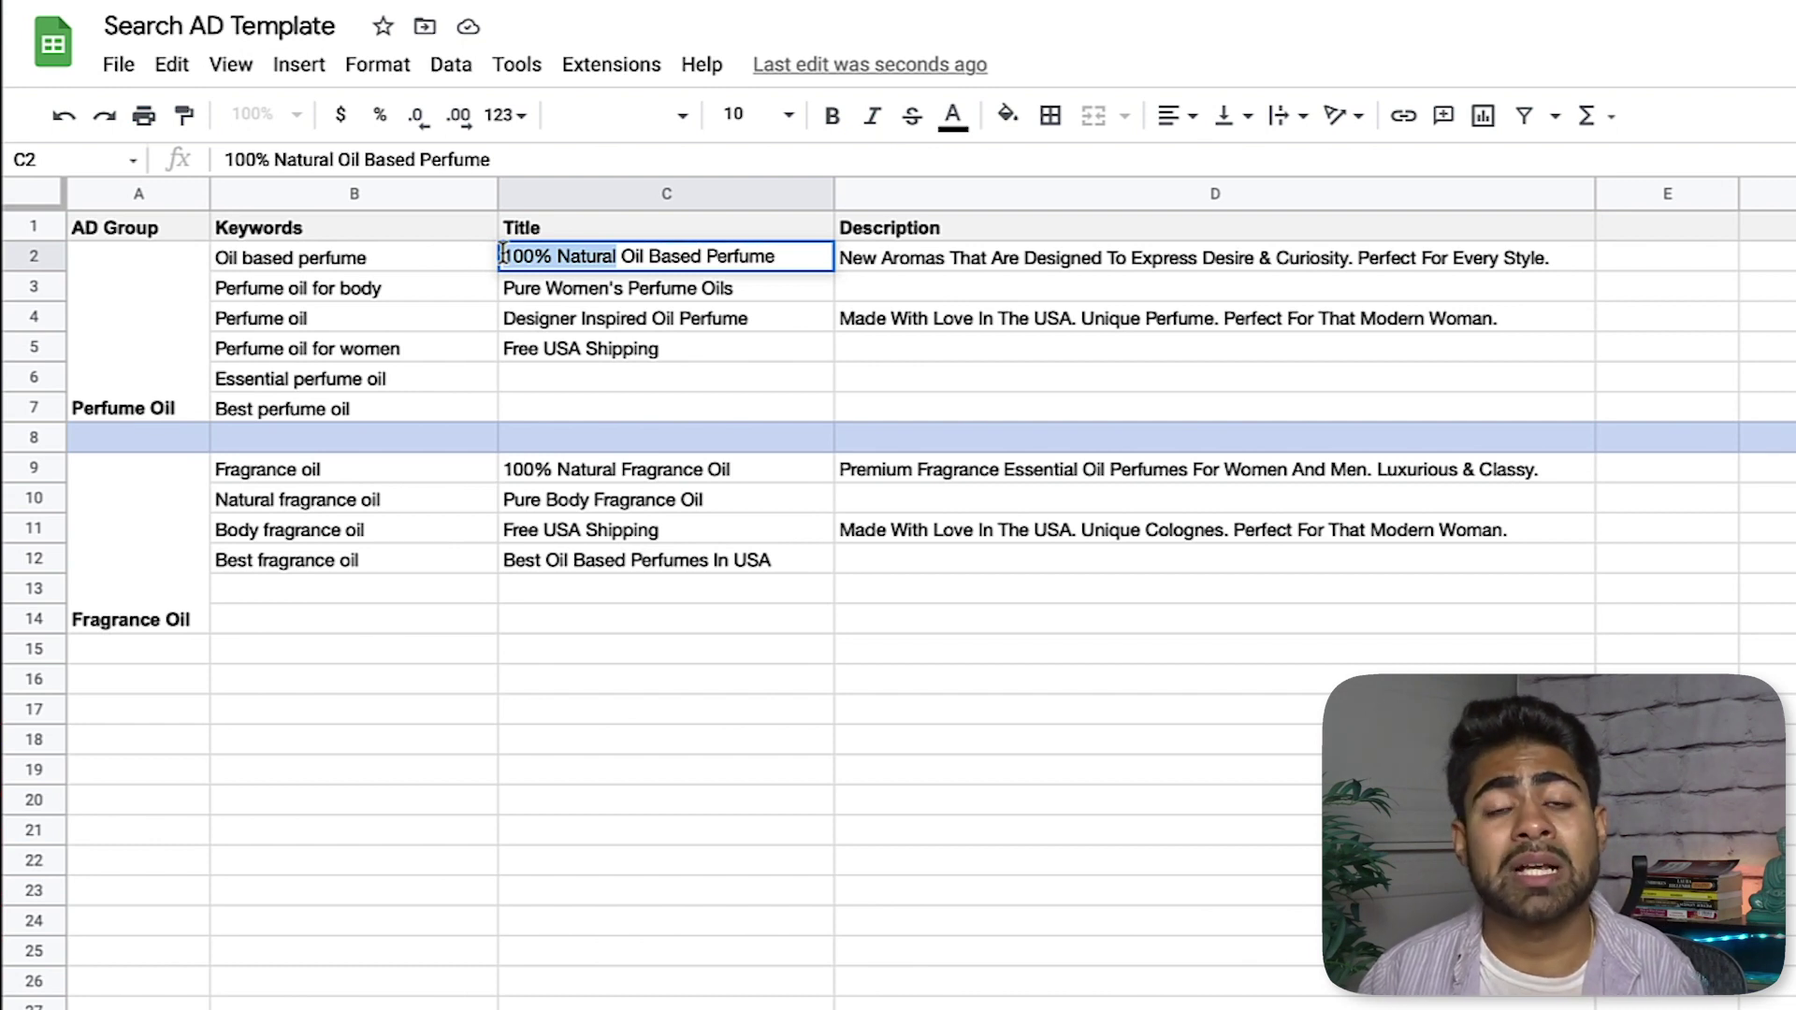
click(642, 293)
click(628, 267)
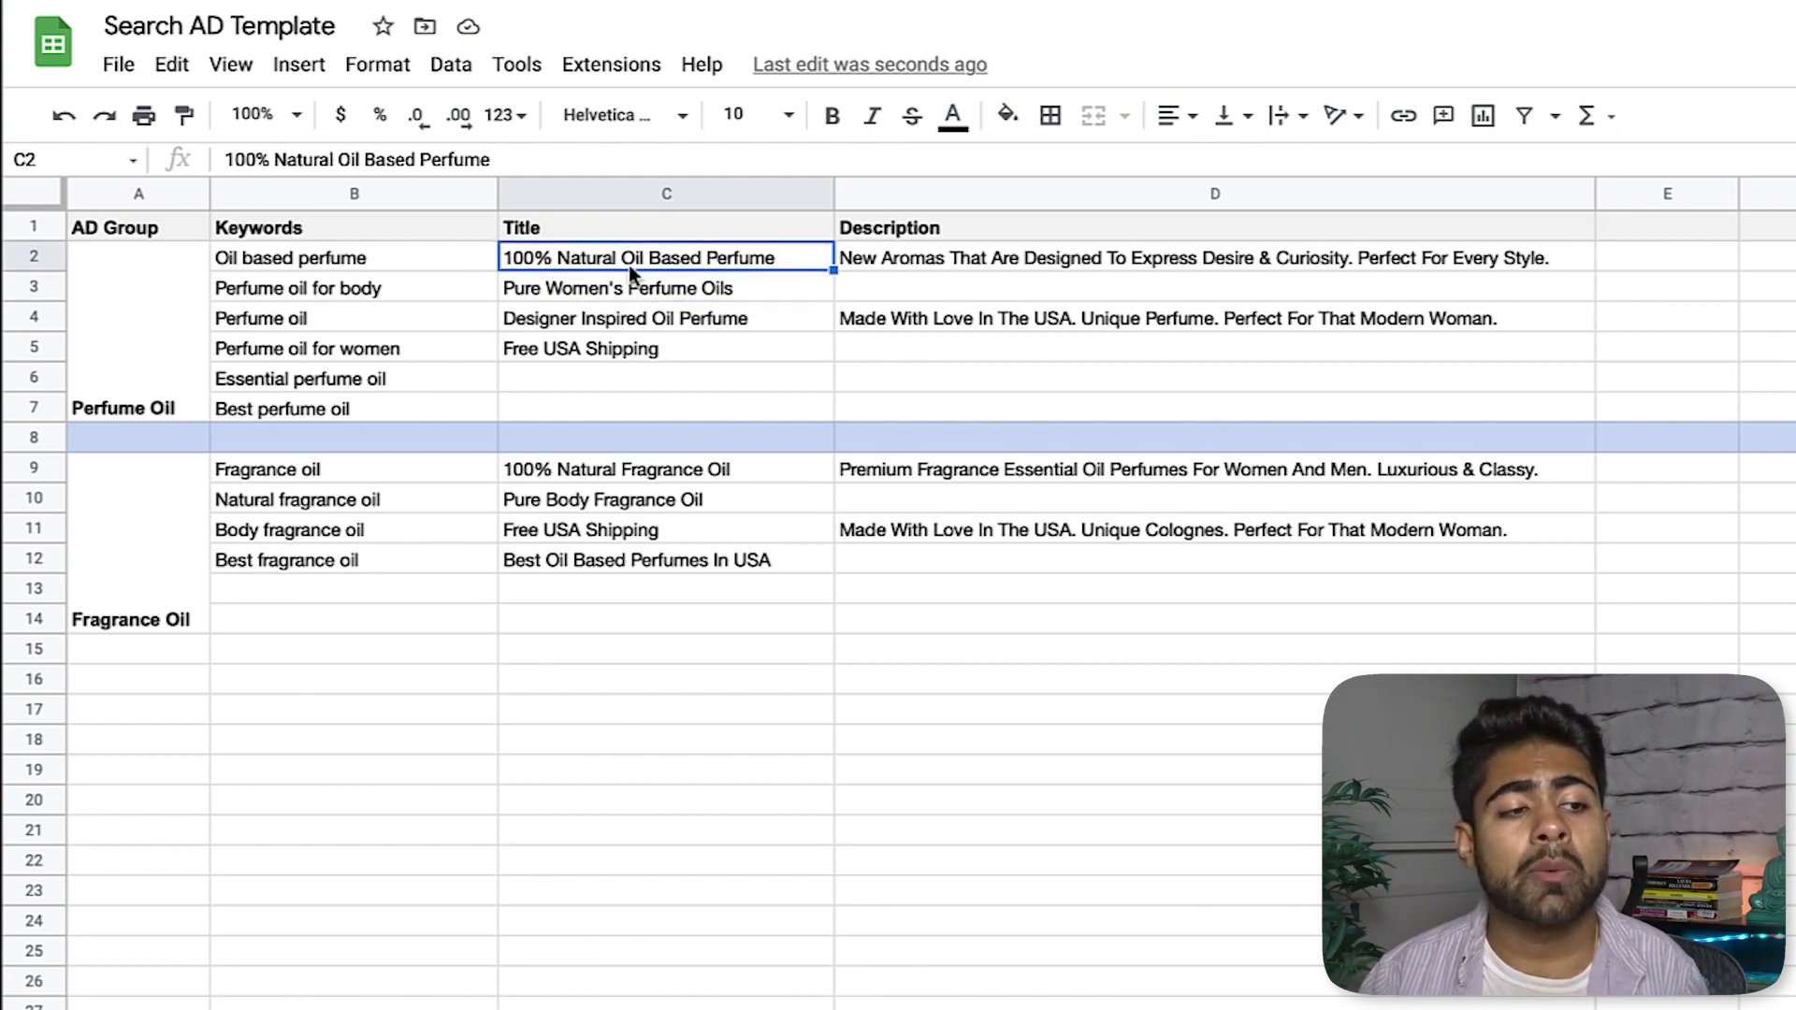
double_click(621, 257)
drag(621, 257, 771, 256)
click(666, 256)
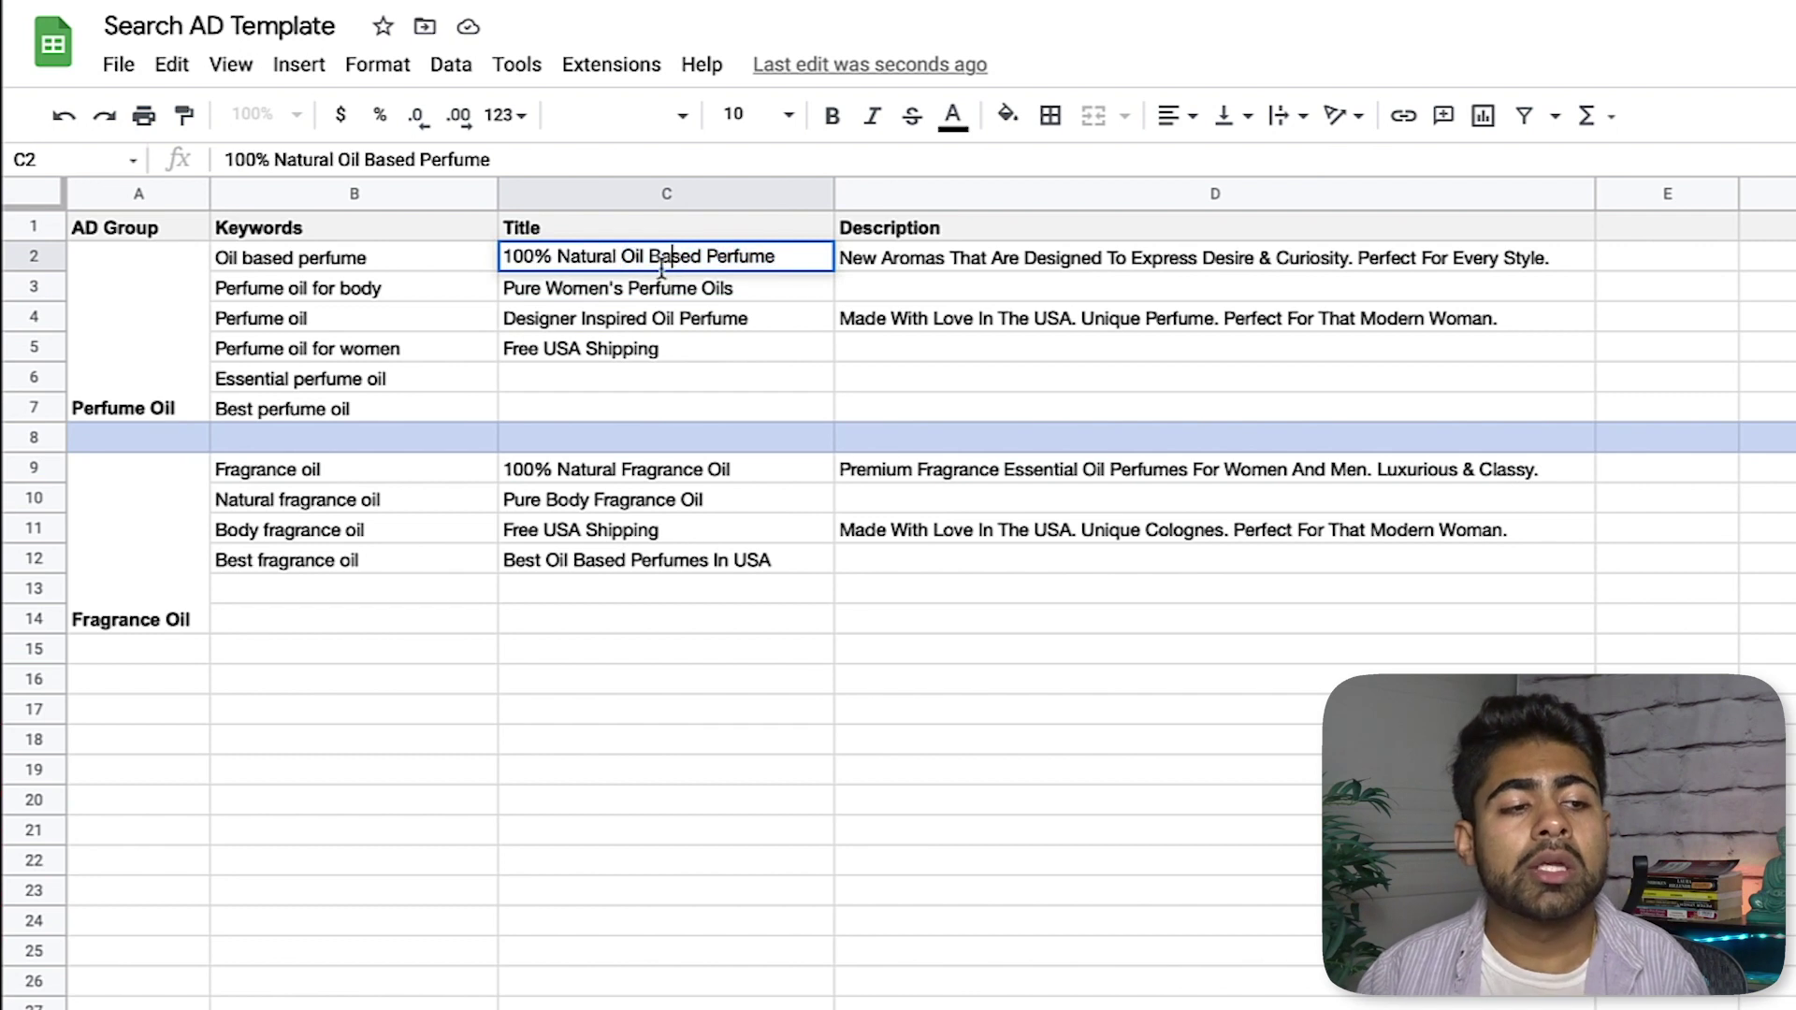
drag(616, 256, 439, 253)
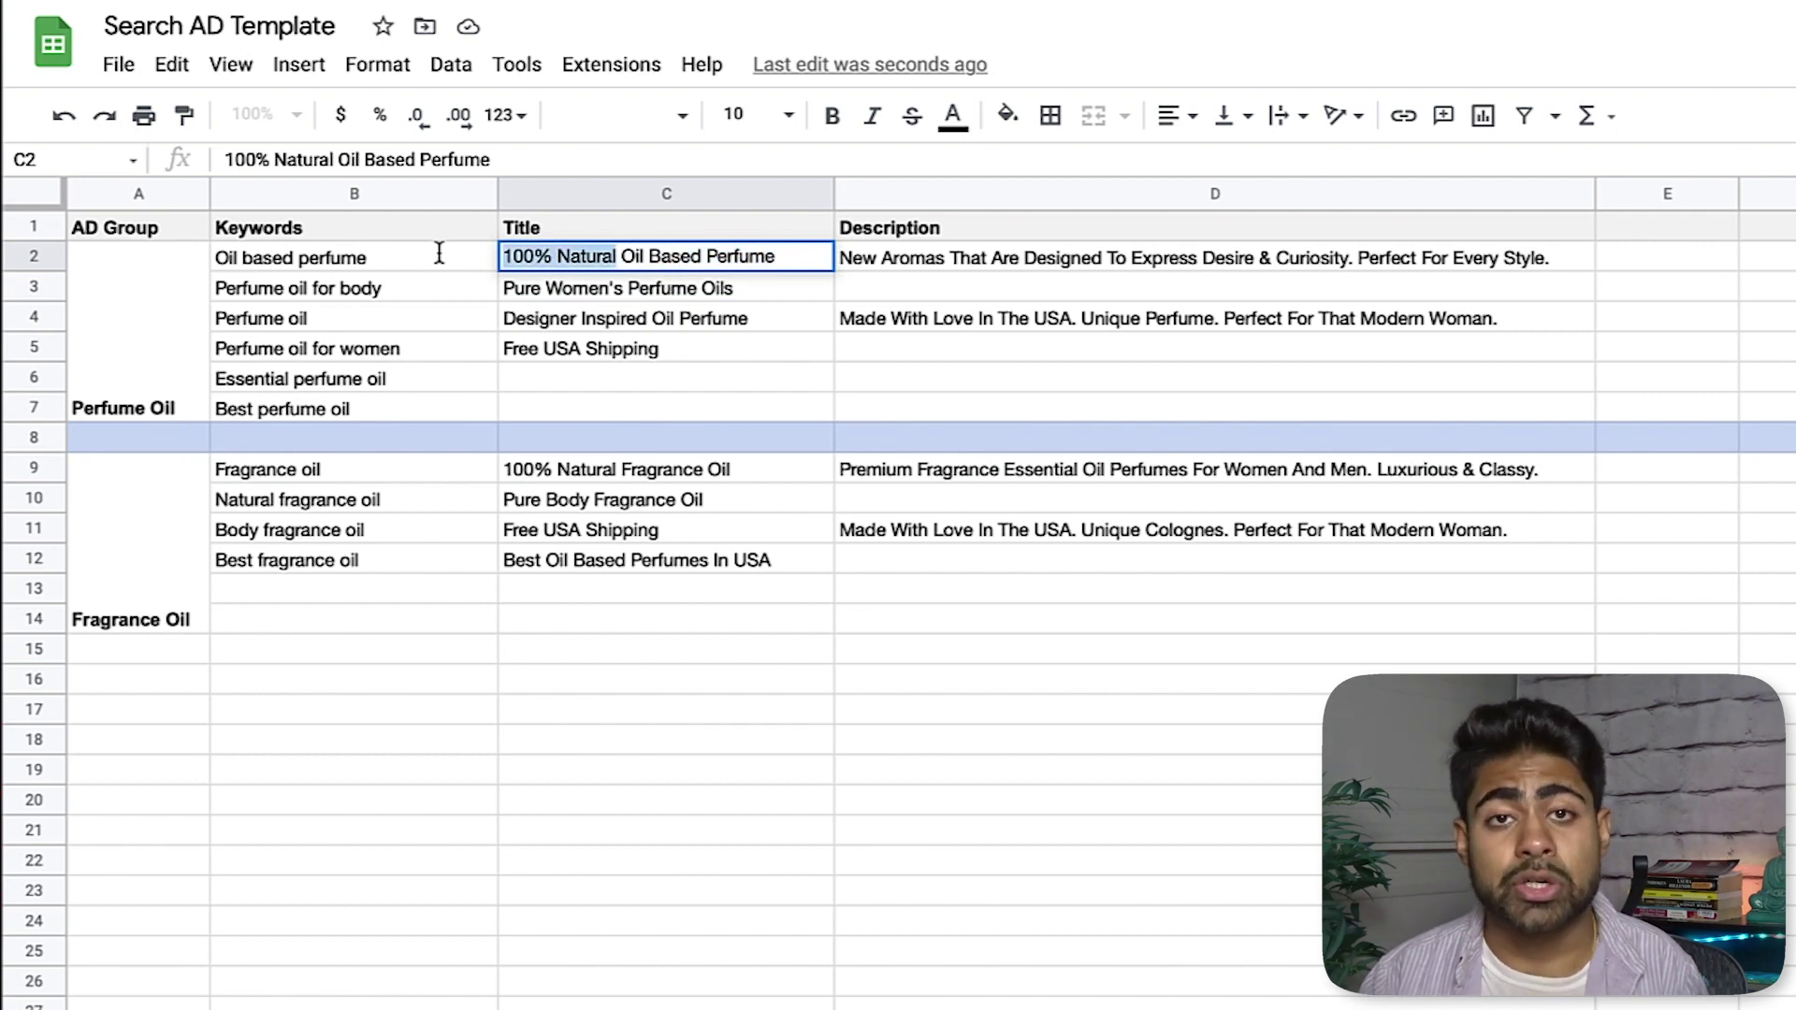
click(526, 288)
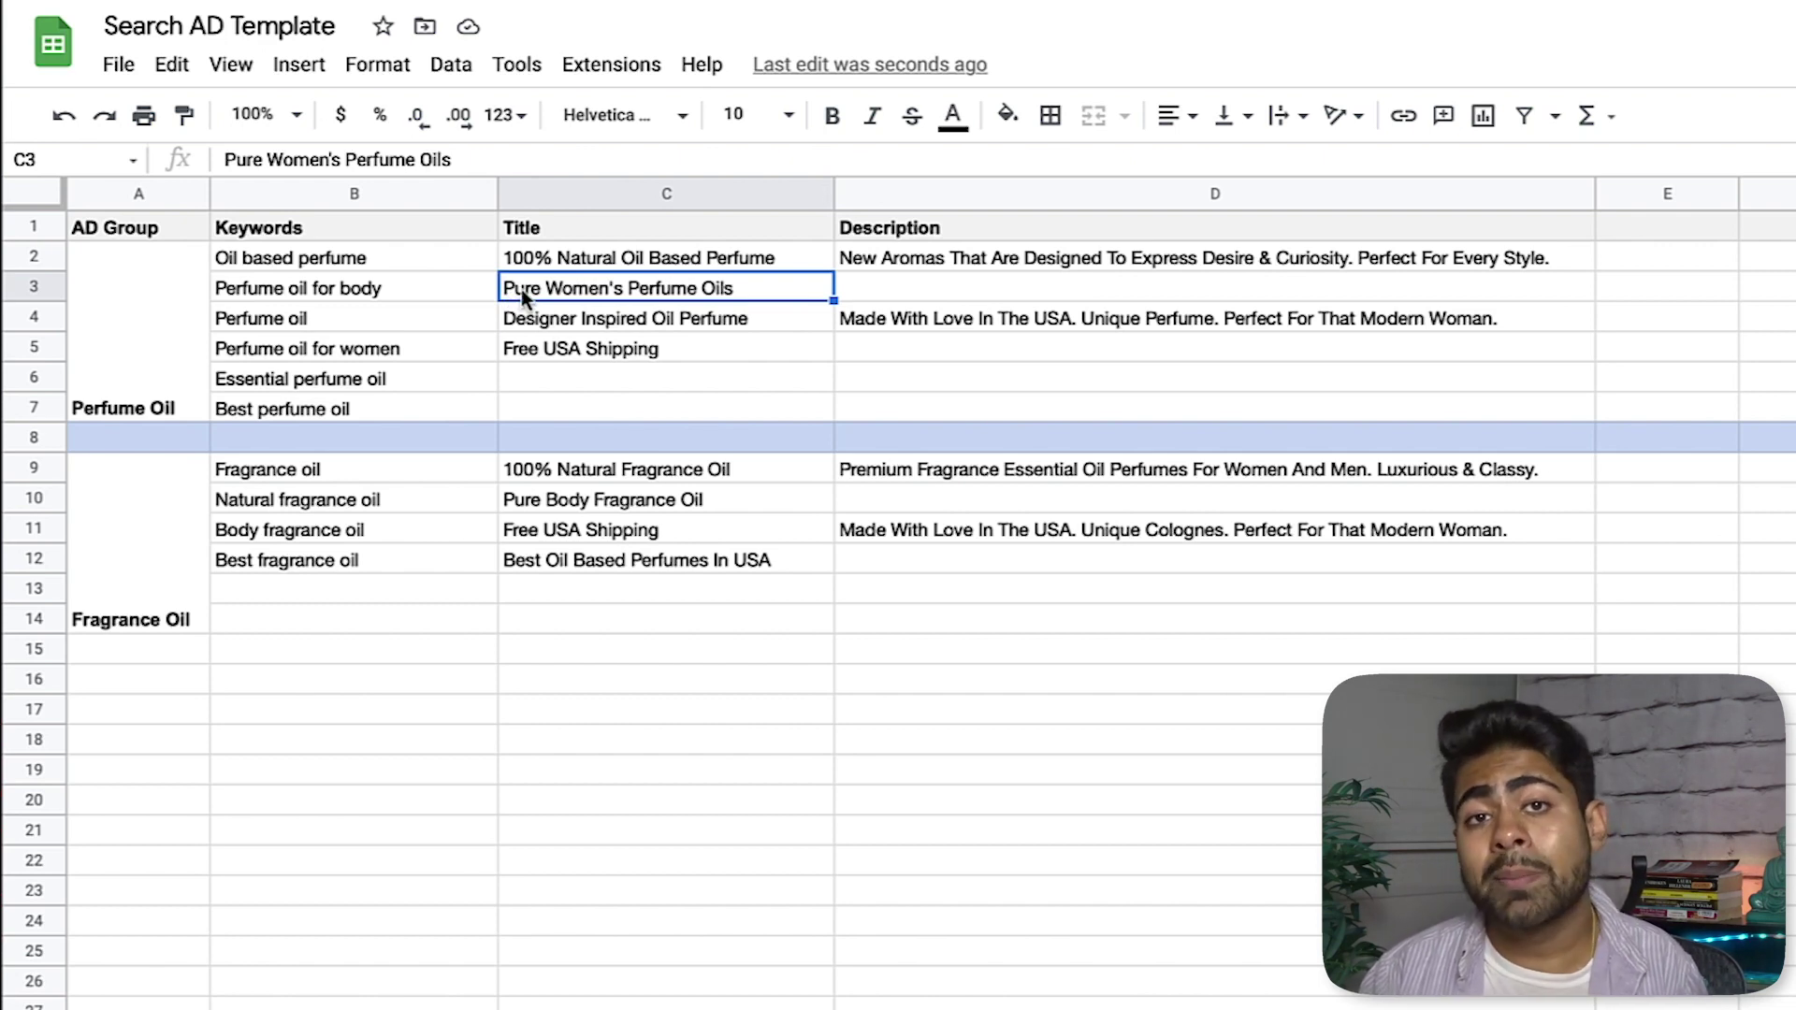
double_click(599, 260)
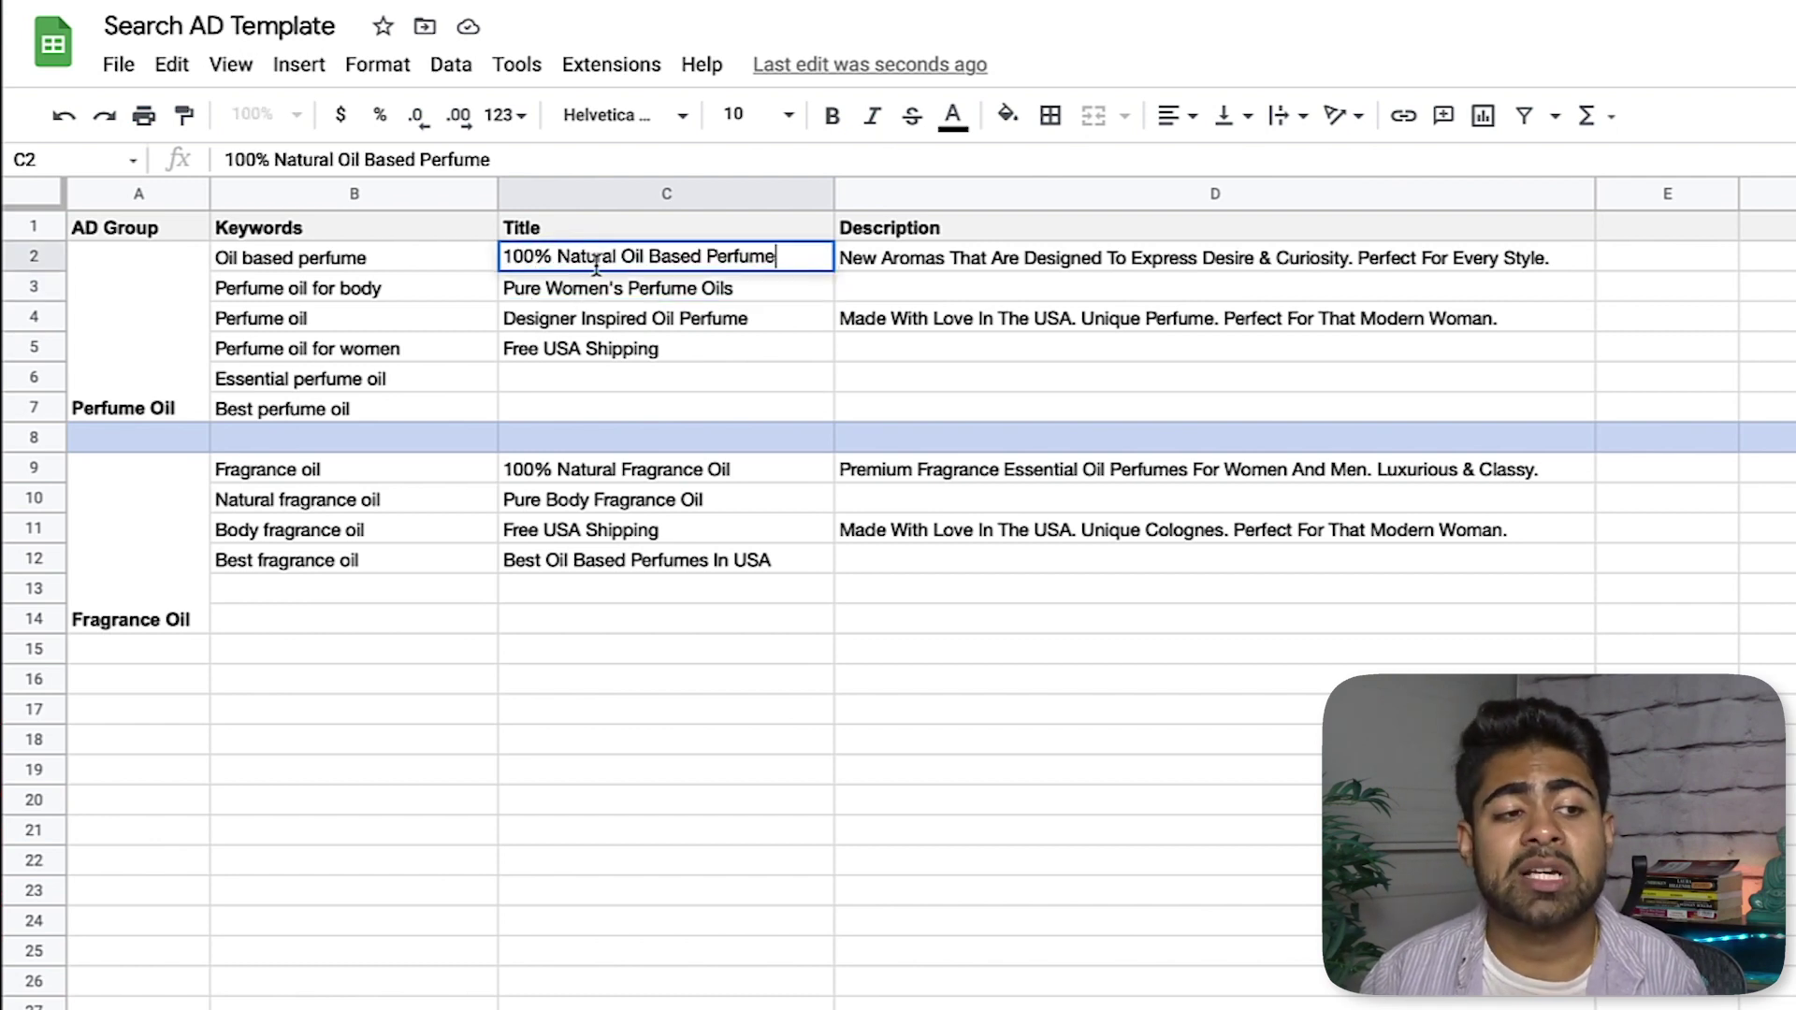
drag(630, 256, 475, 245)
click(618, 256)
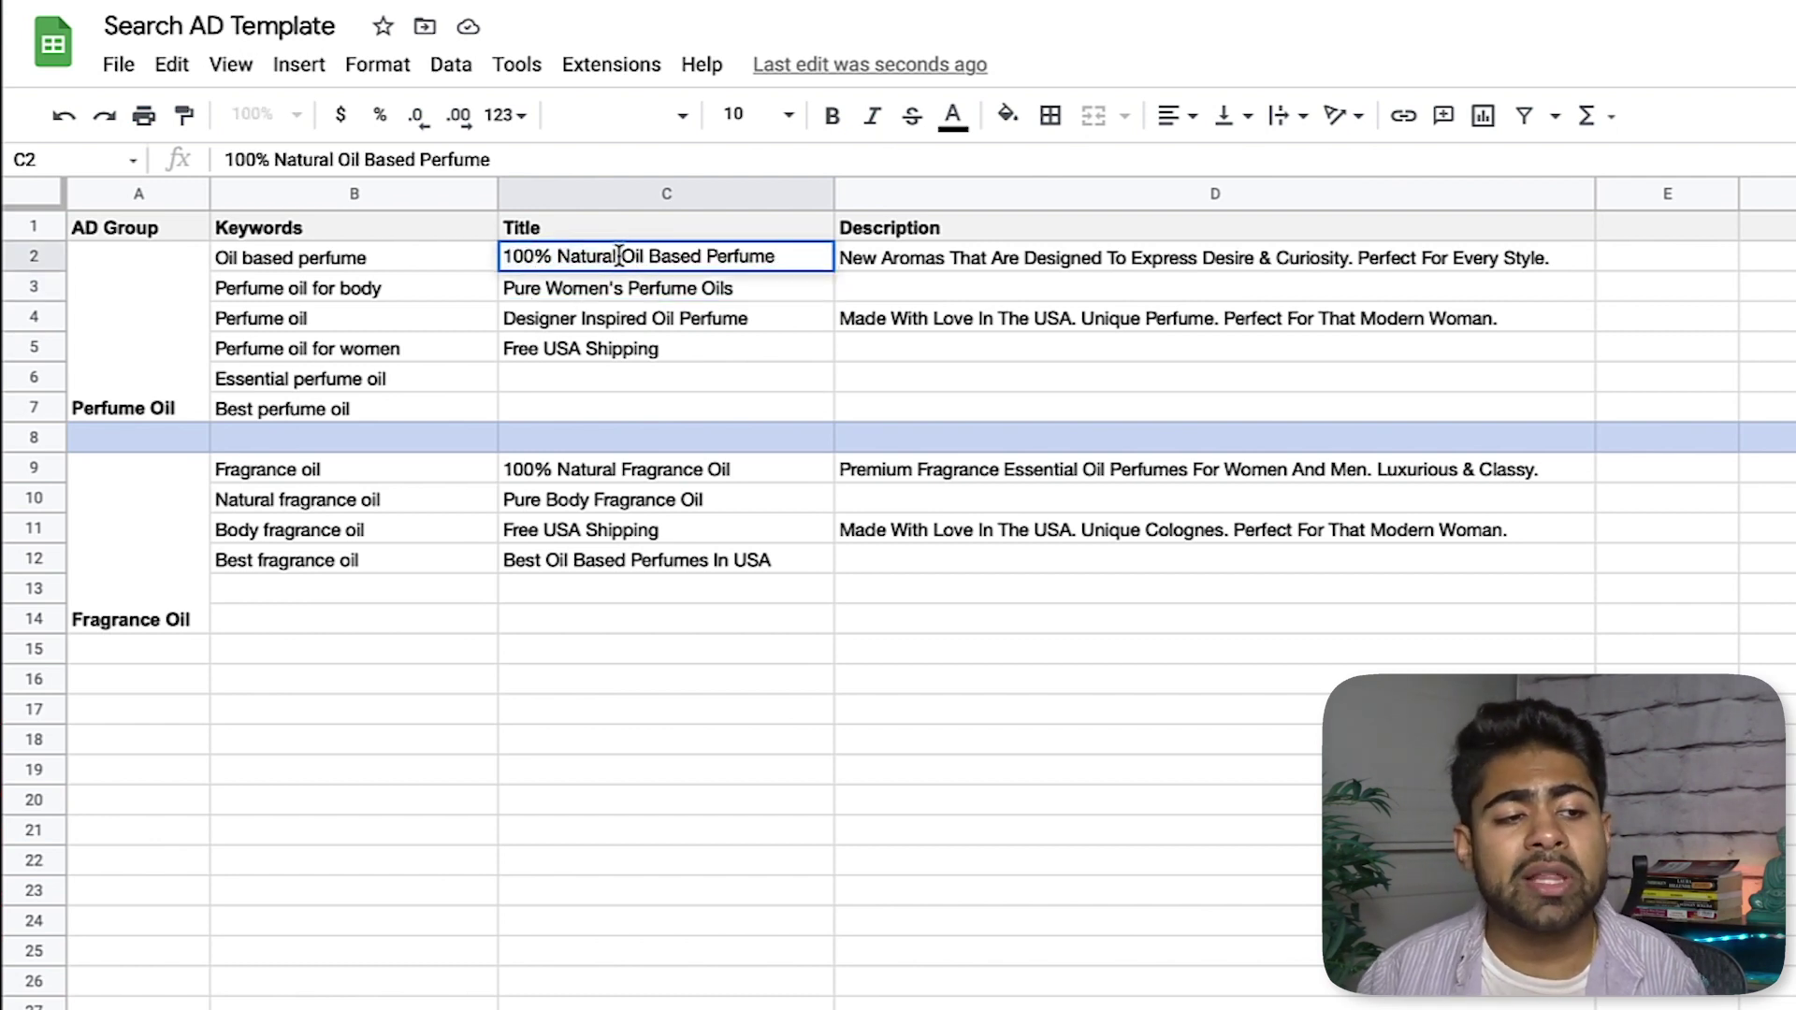
drag(623, 256, 759, 255)
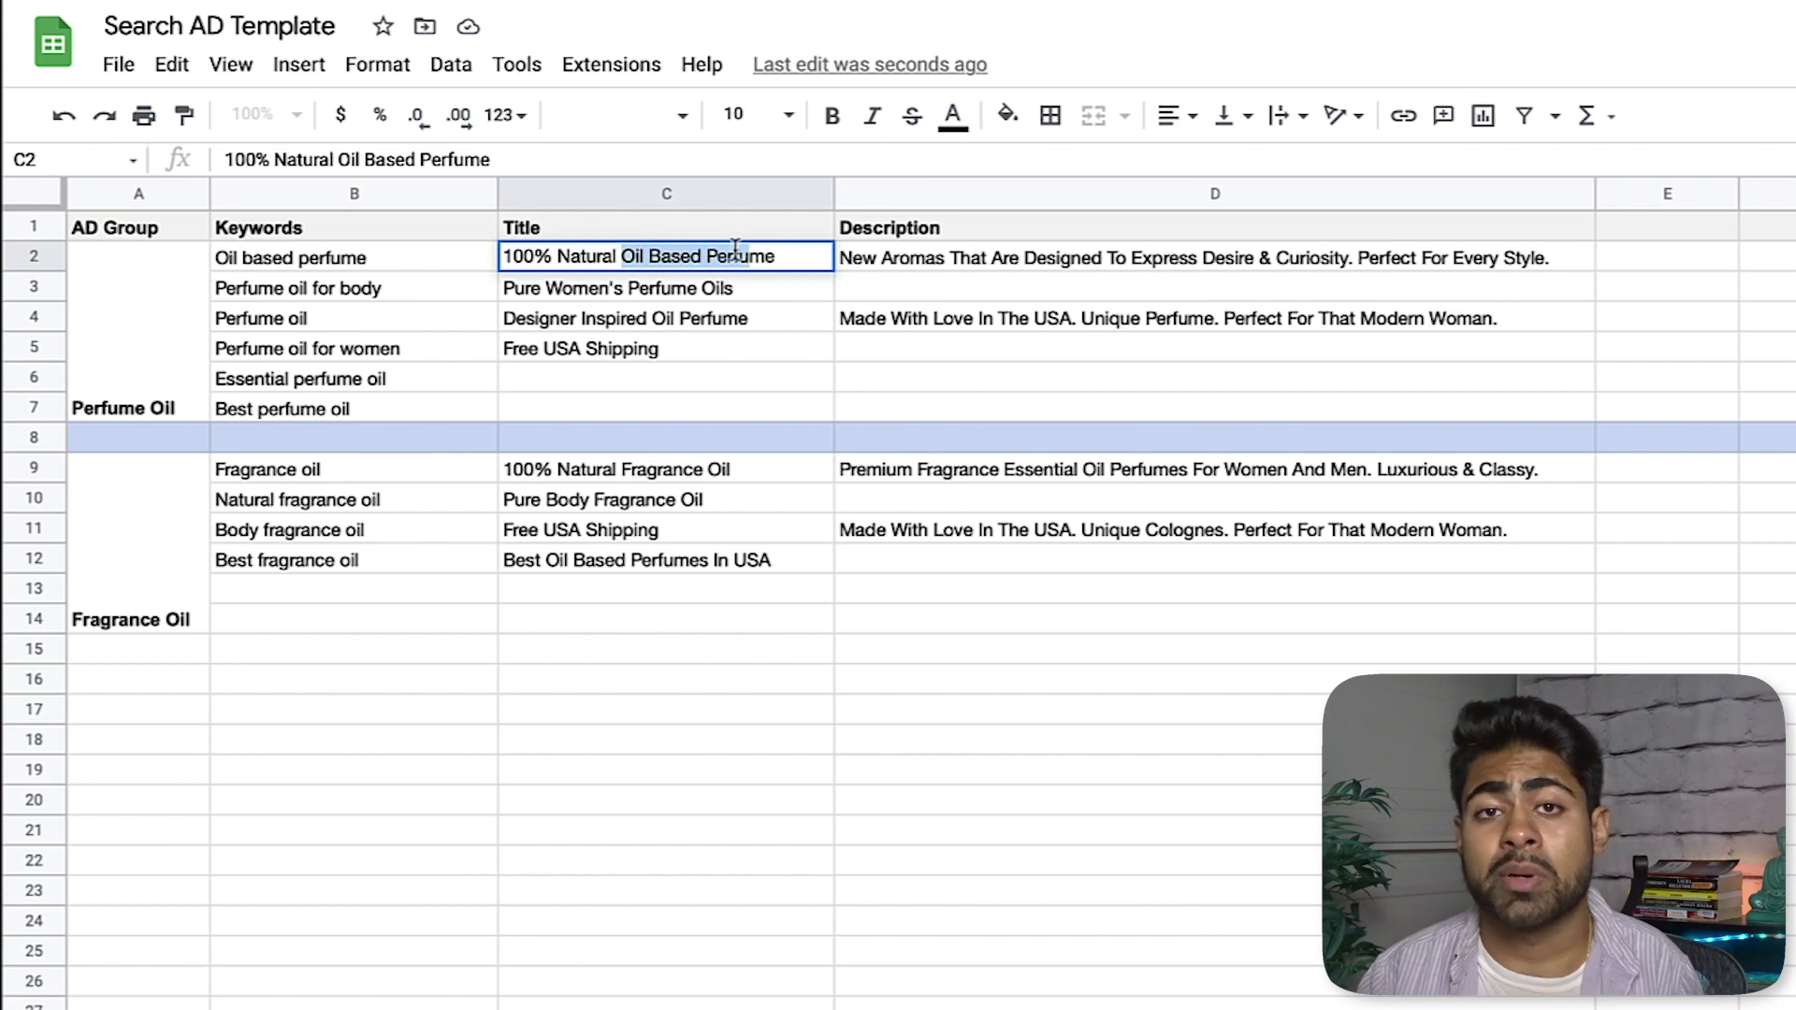
click(727, 253)
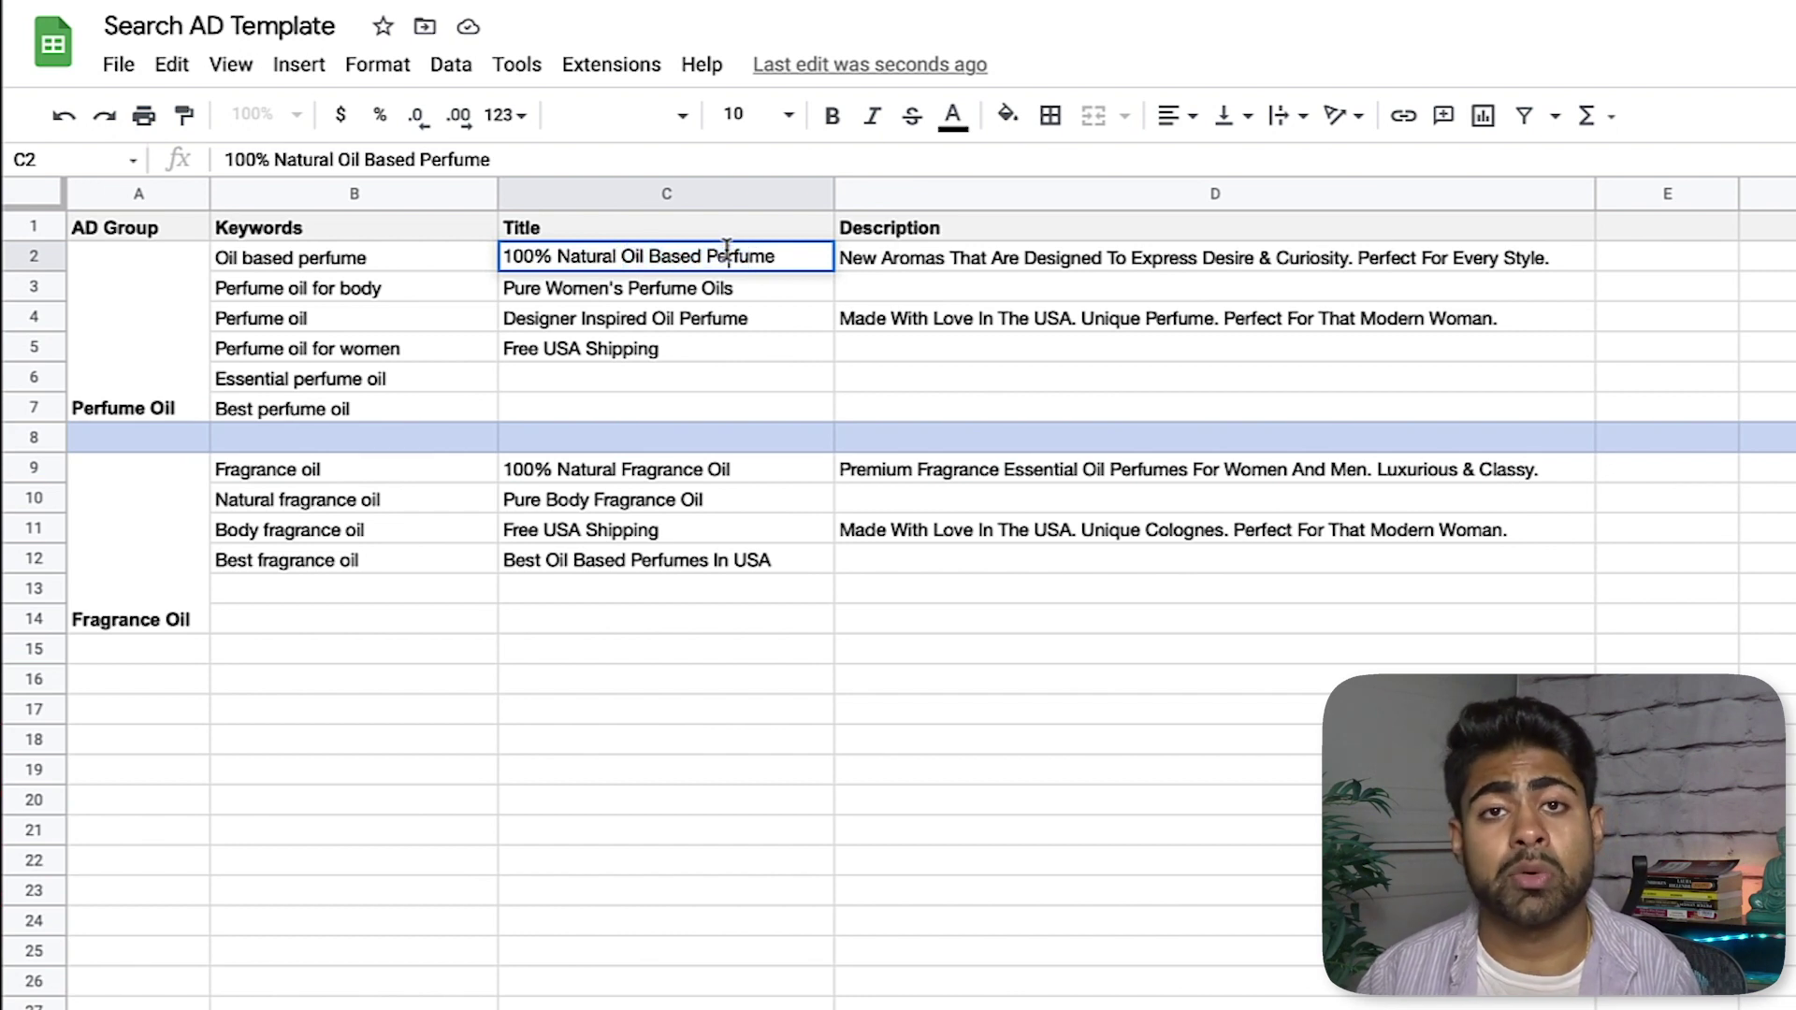
Compare the title Pure Women's Perfume Oils with the keyword Perfume oil for women, including its opening word Pure.
click(599, 288)
key(Return)
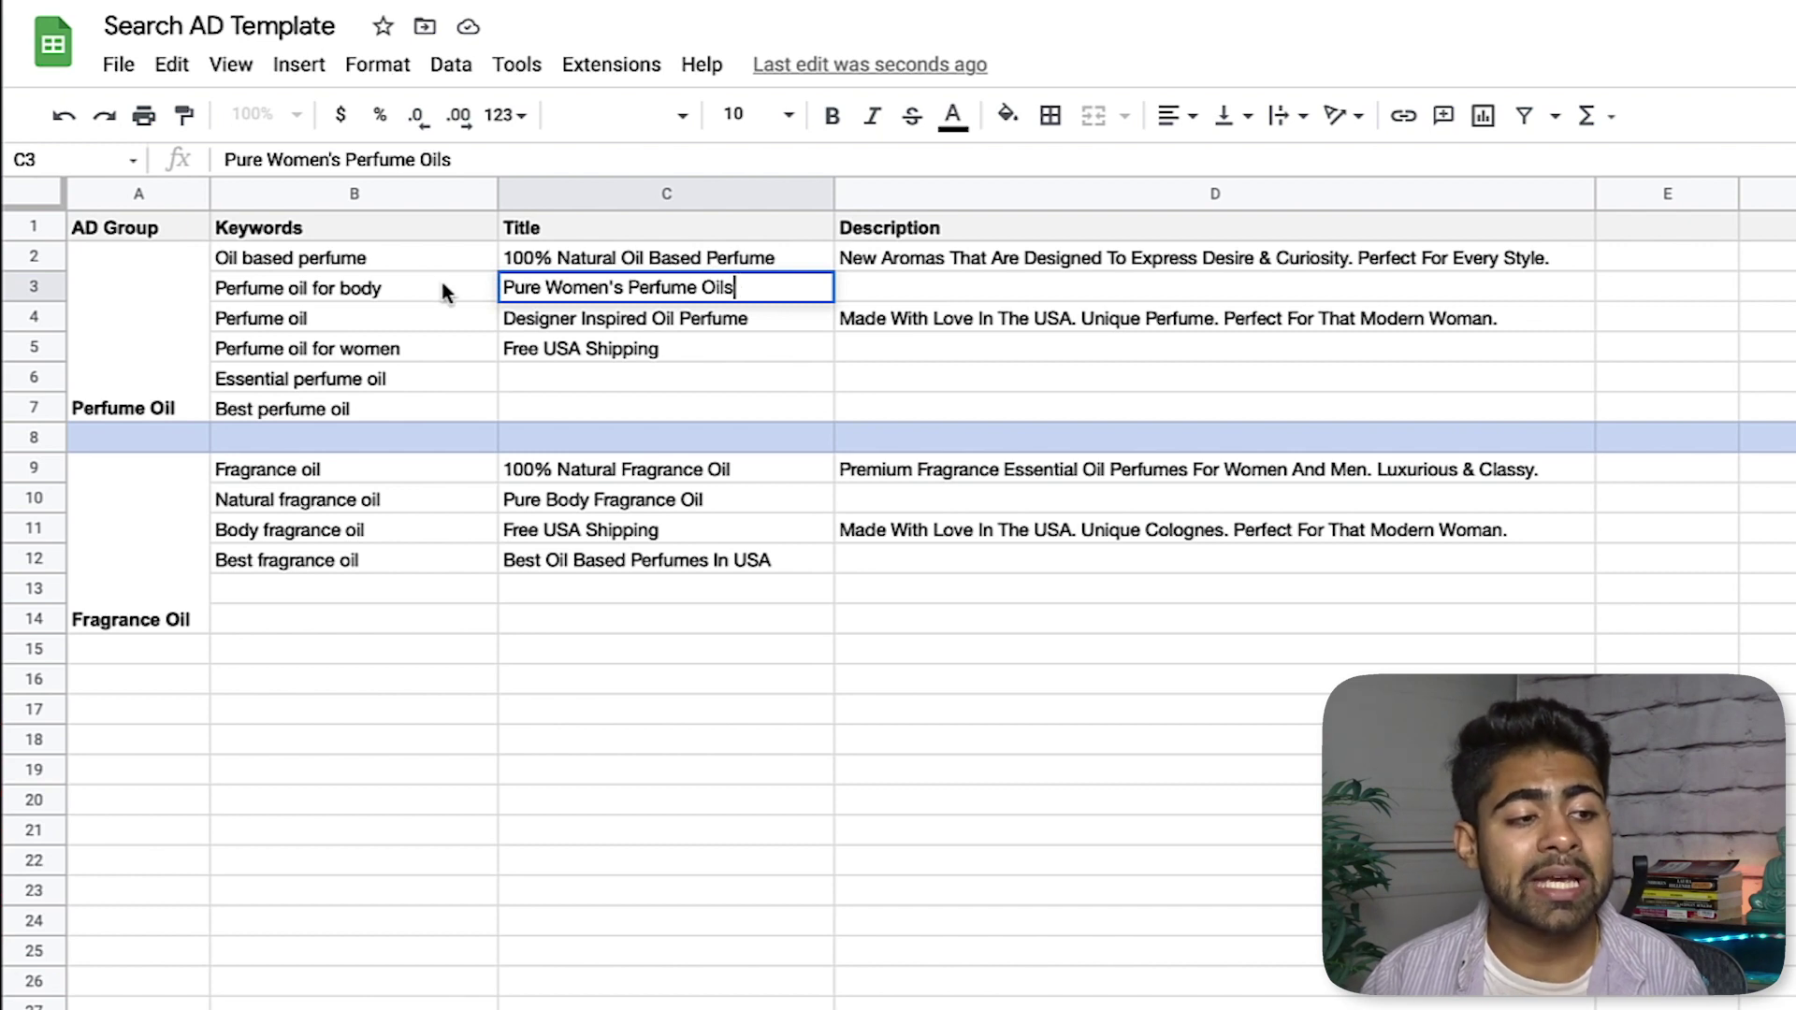
double_click(257, 346)
drag(215, 346, 402, 346)
click(403, 346)
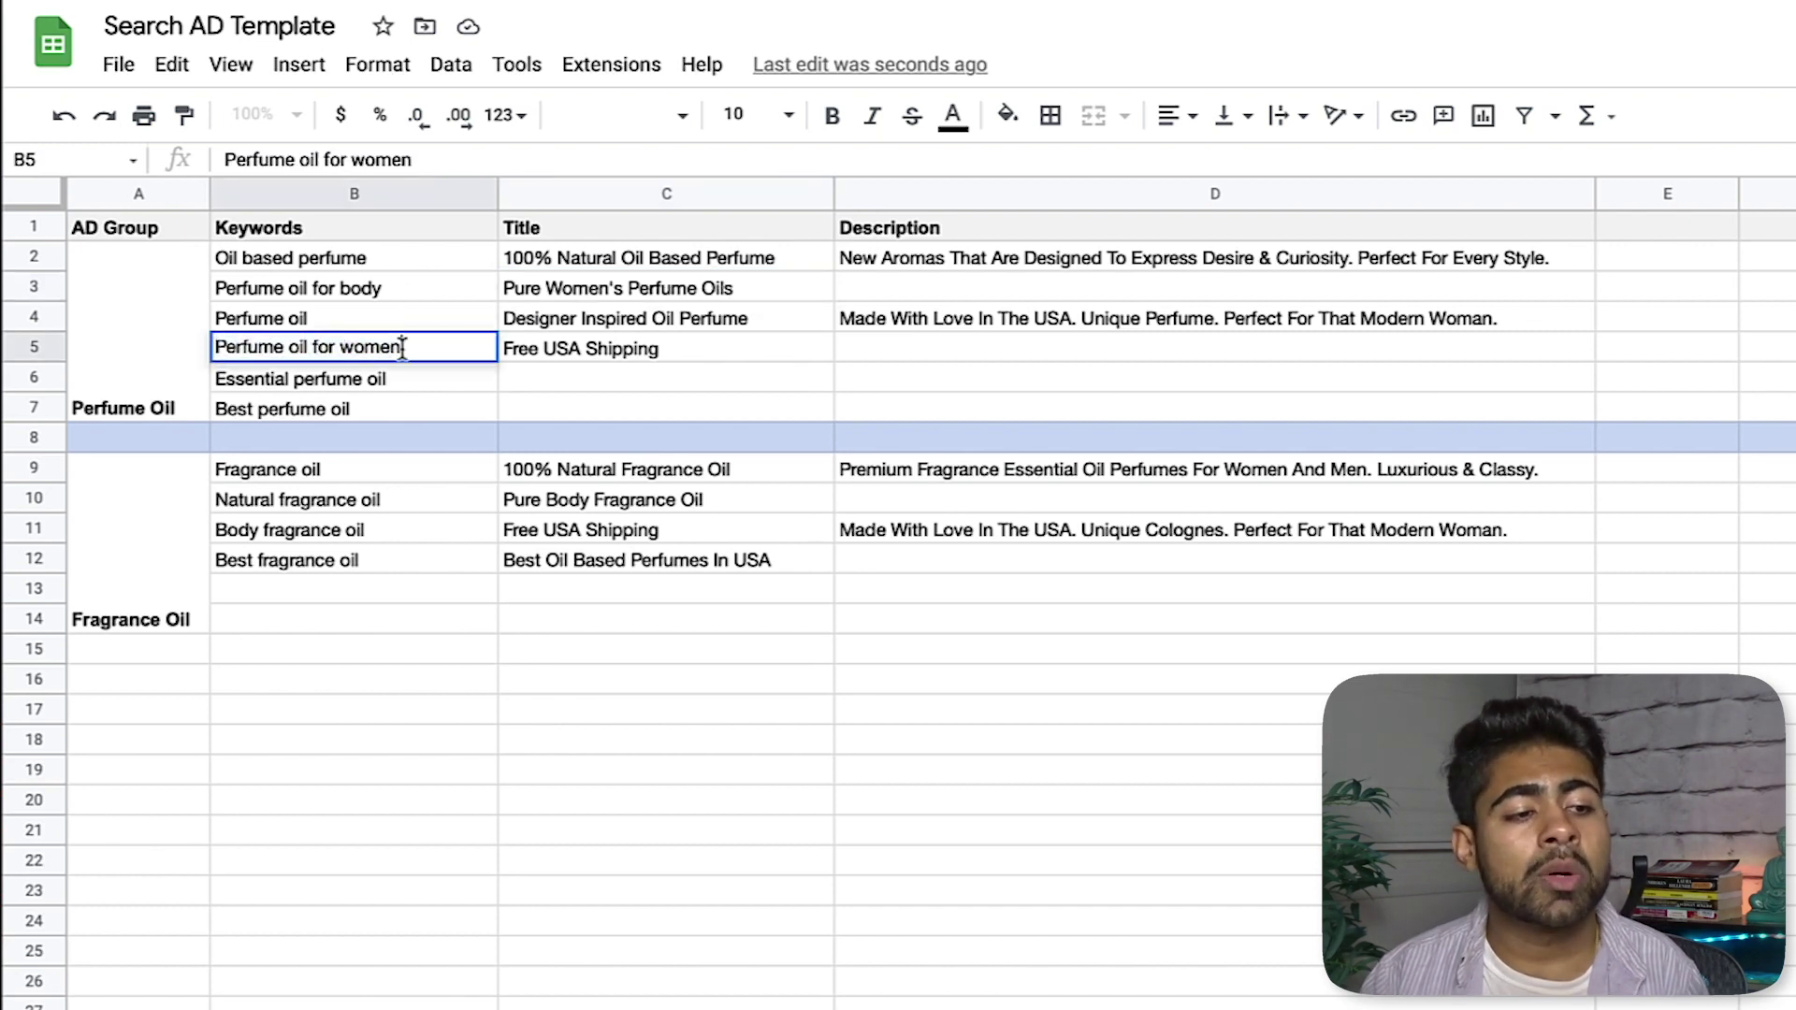
double_click(689, 287)
drag(744, 287, 535, 282)
click(535, 282)
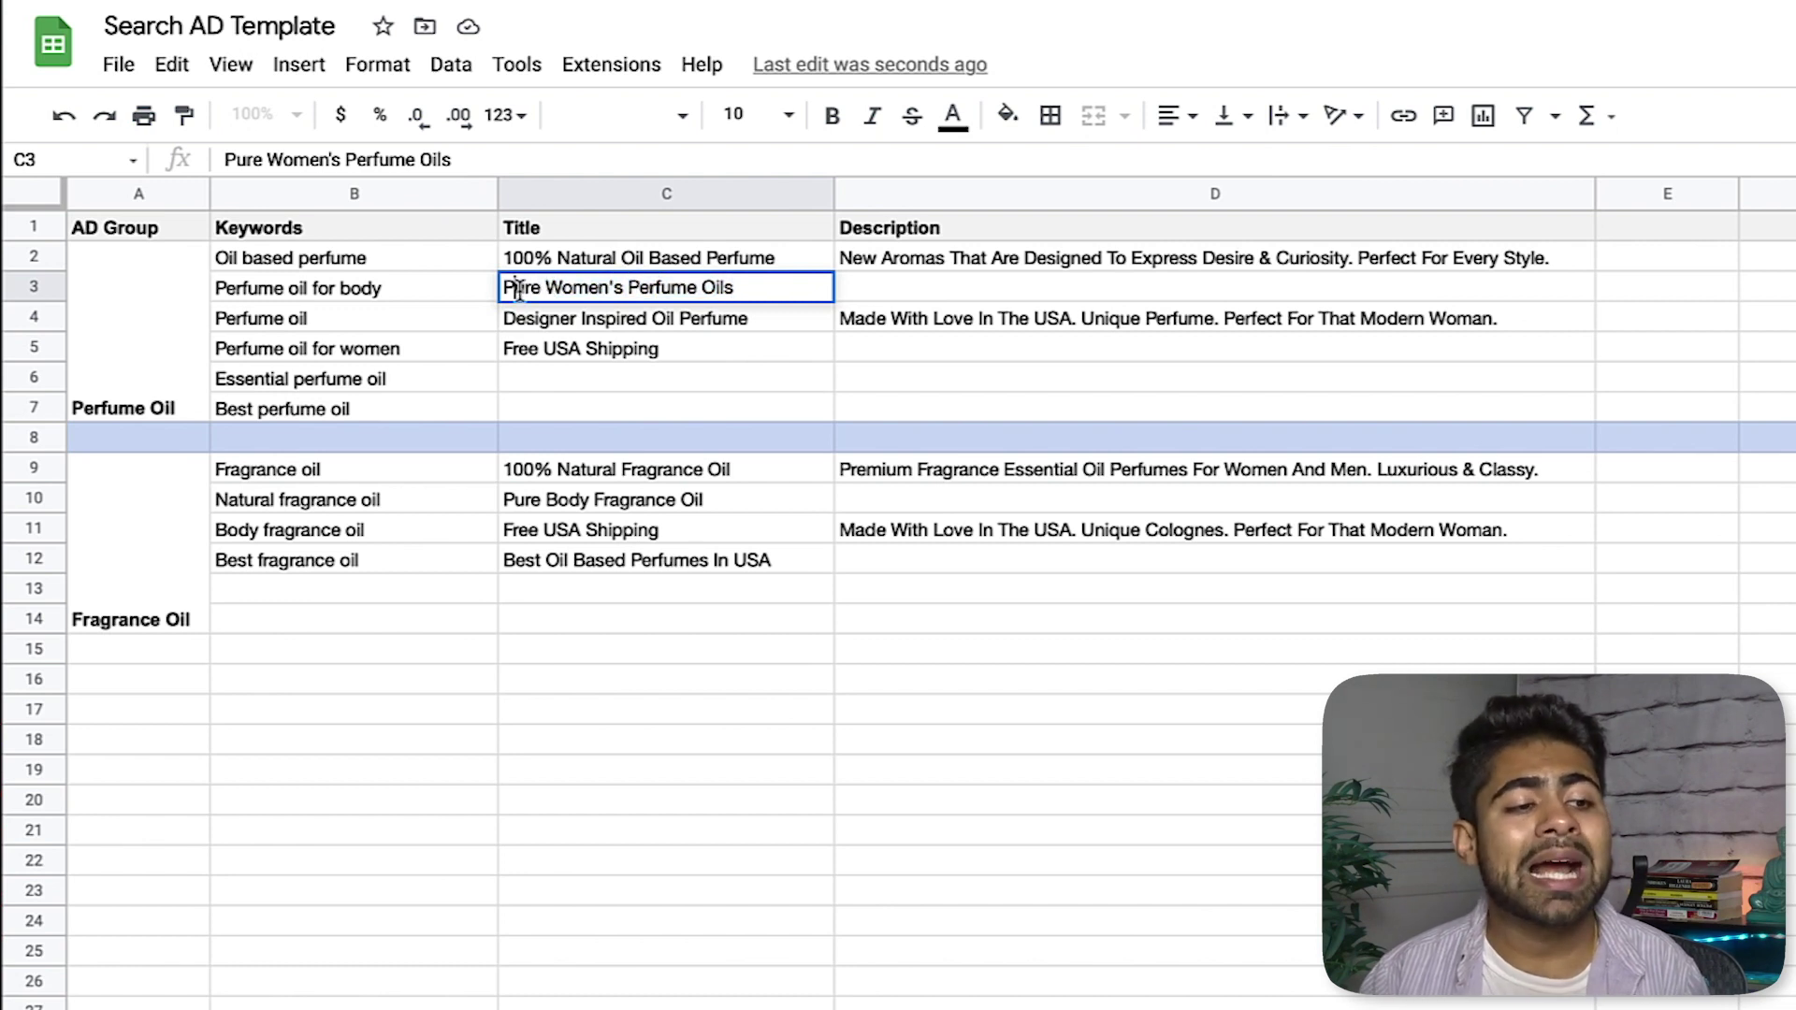
double_click(520, 288)
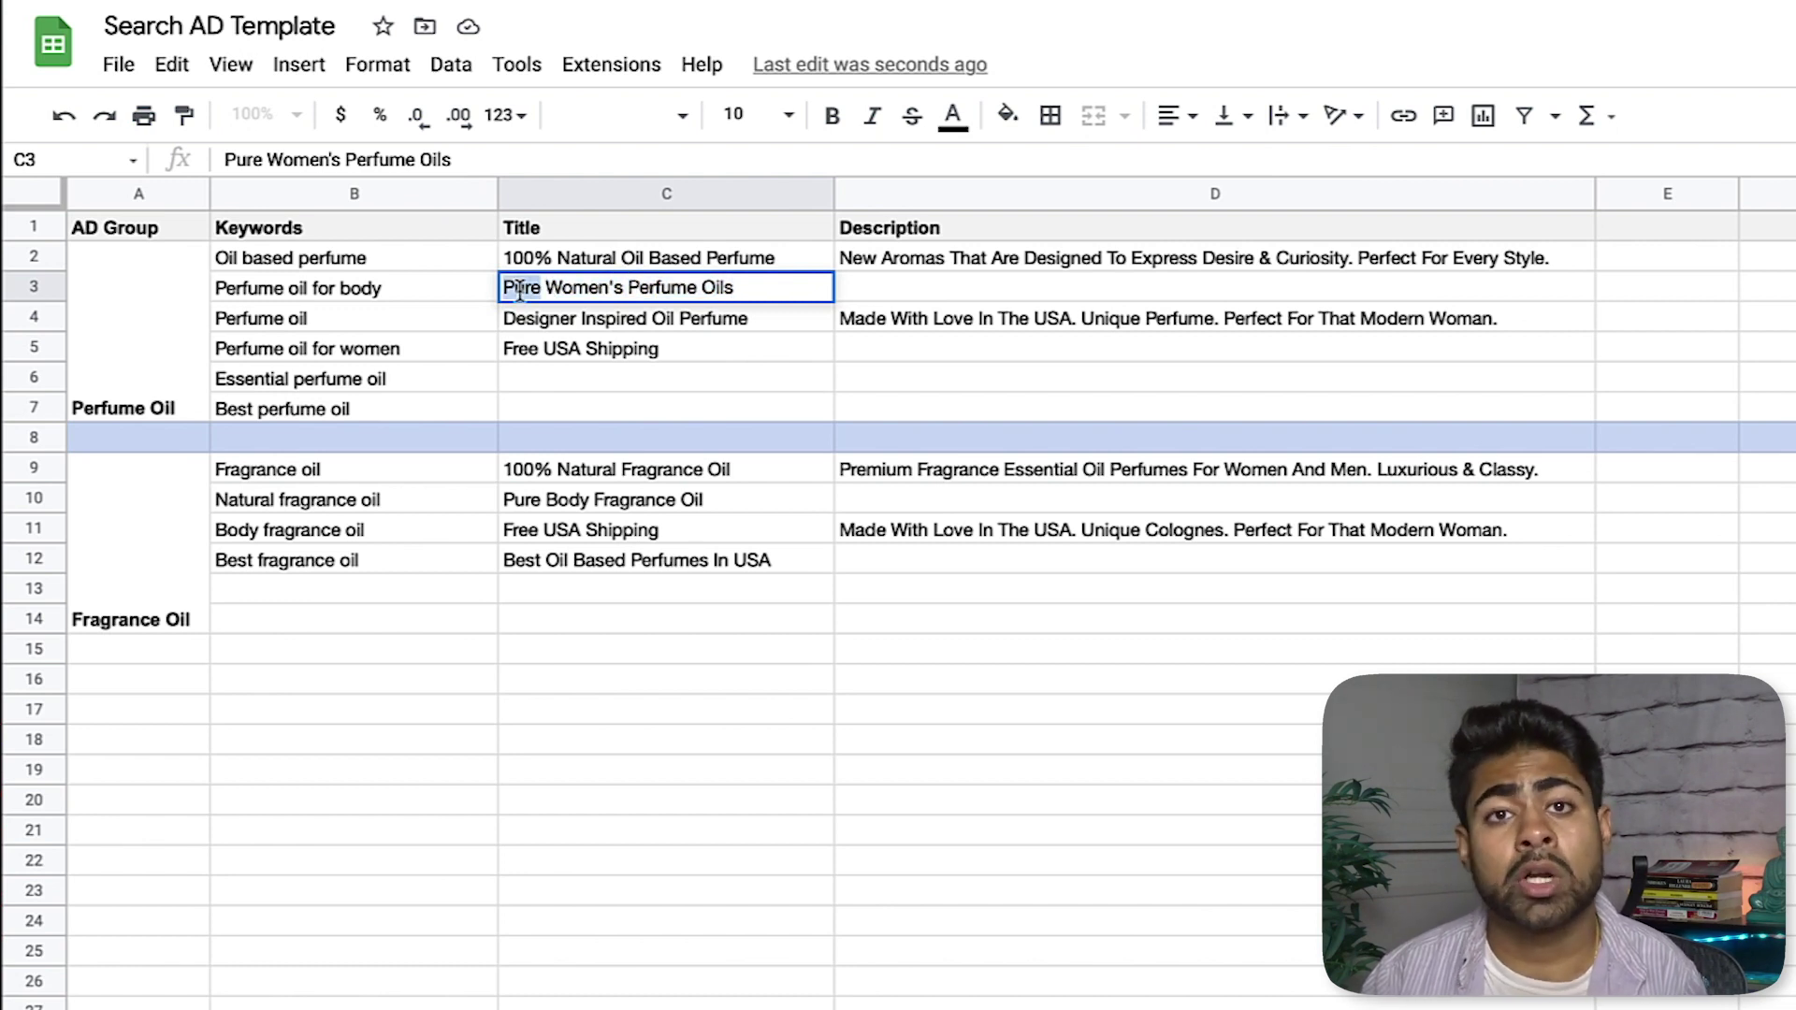
Review the titles Designer Inspired Oil Perfume and Free USA Shipping against the Perfume Oil group's keywords.
double_click(543, 315)
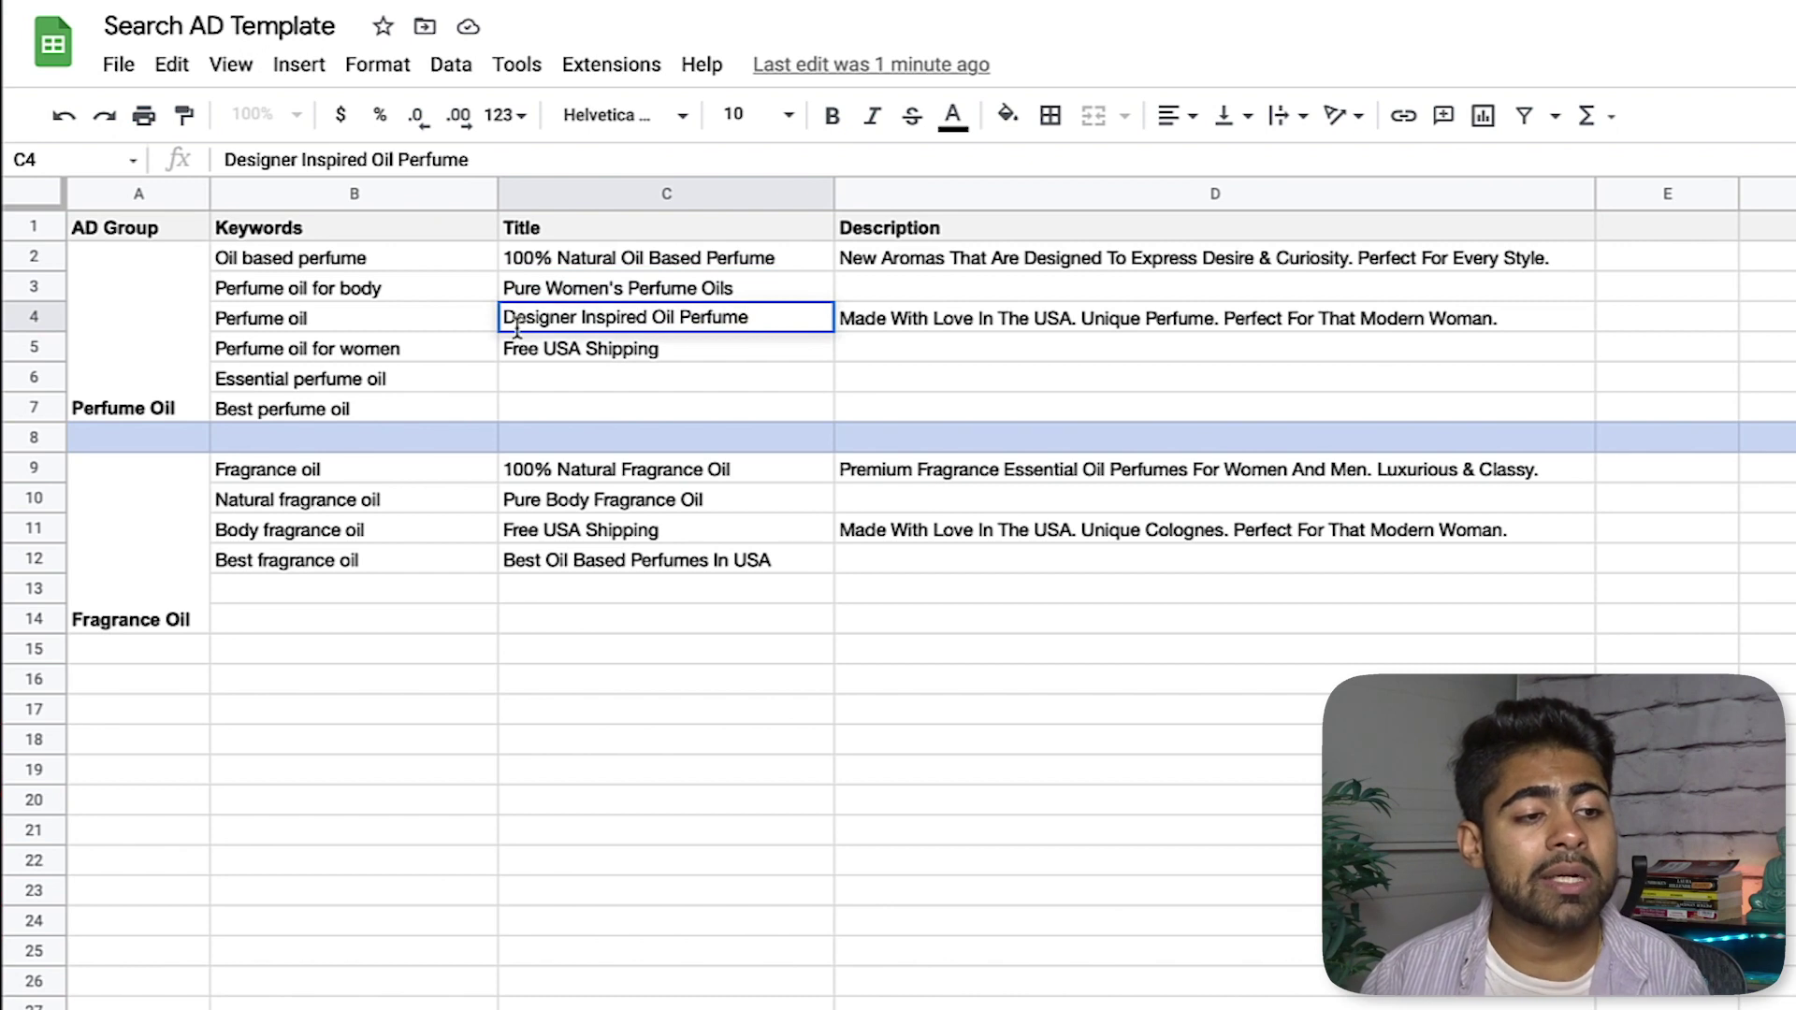
click(678, 320)
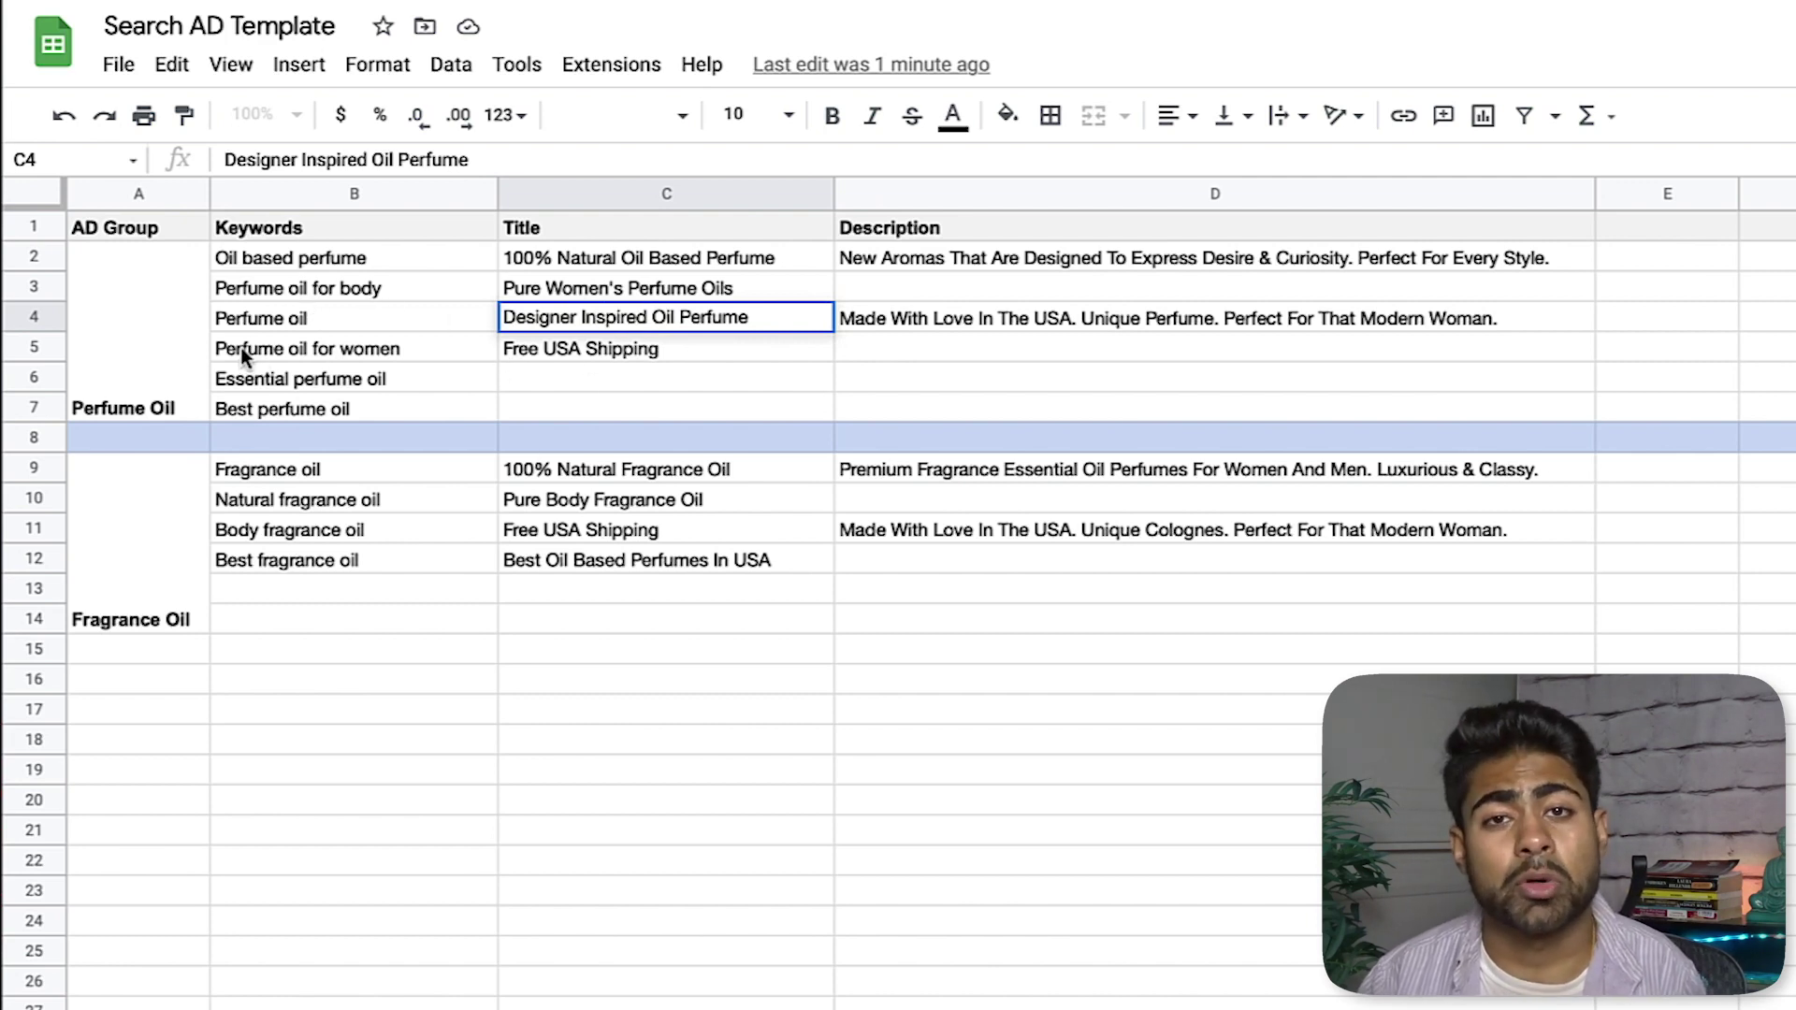
click(245, 280)
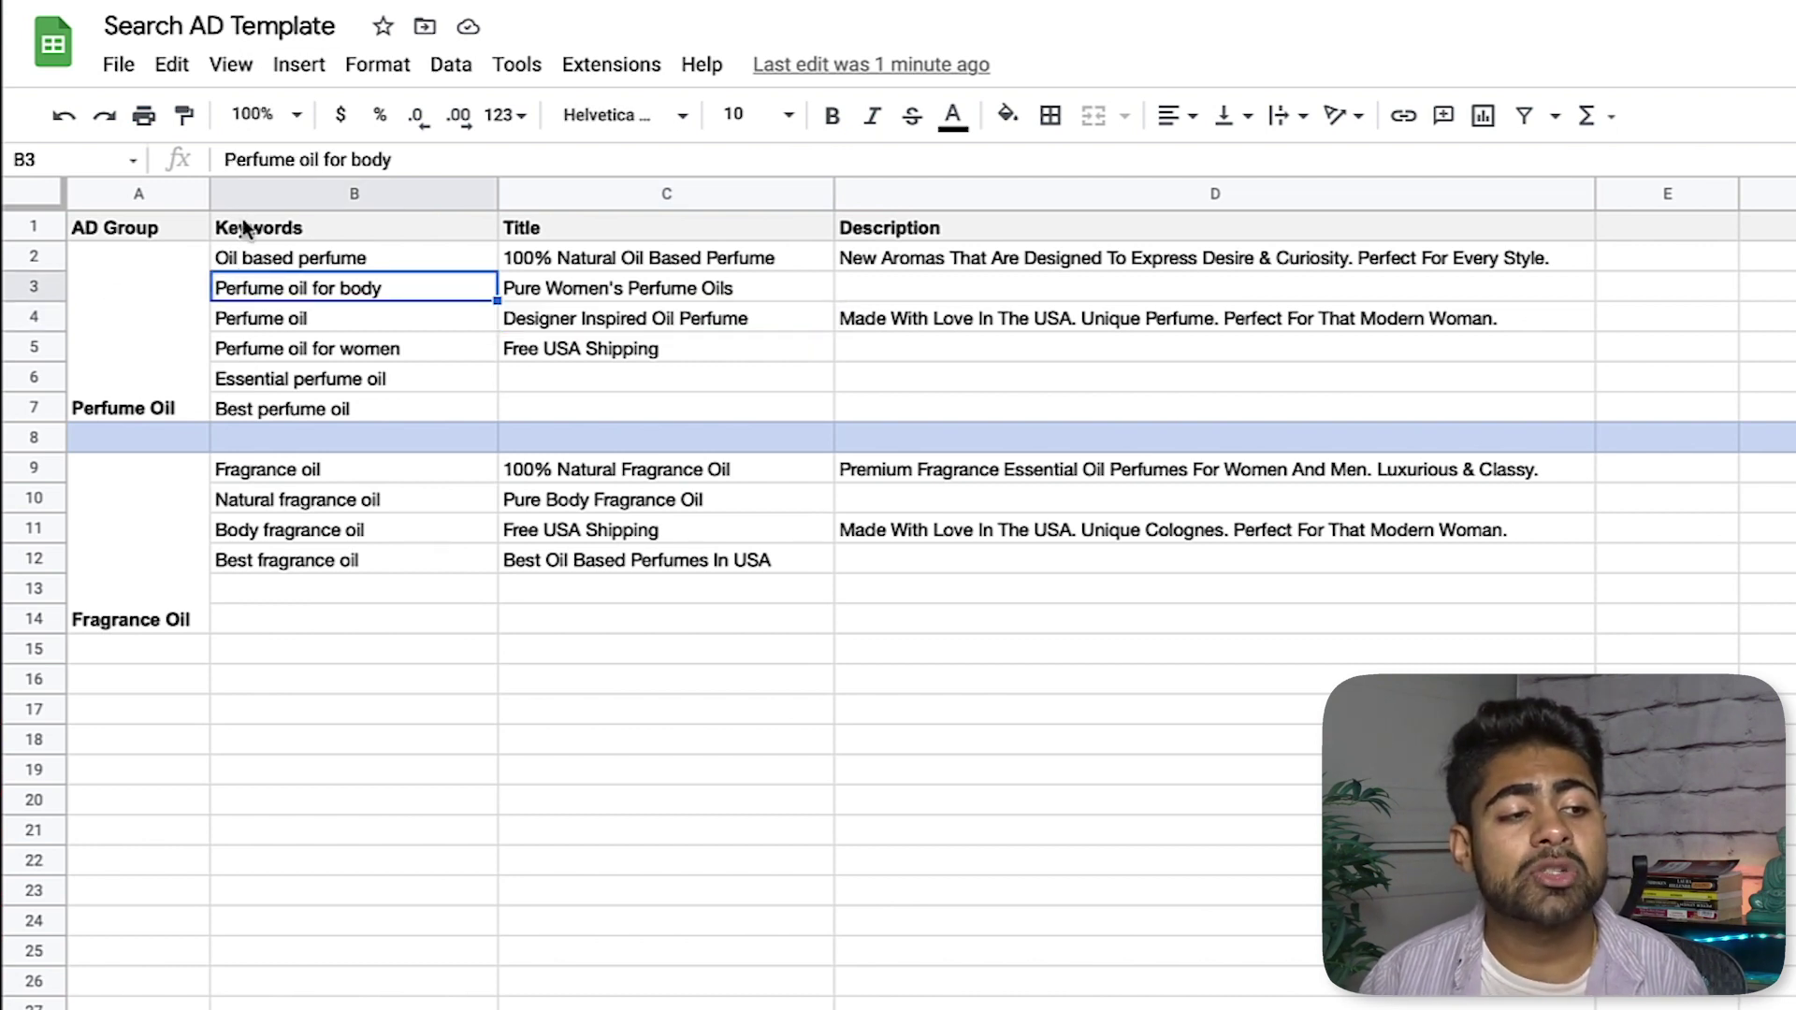
double_click(551, 324)
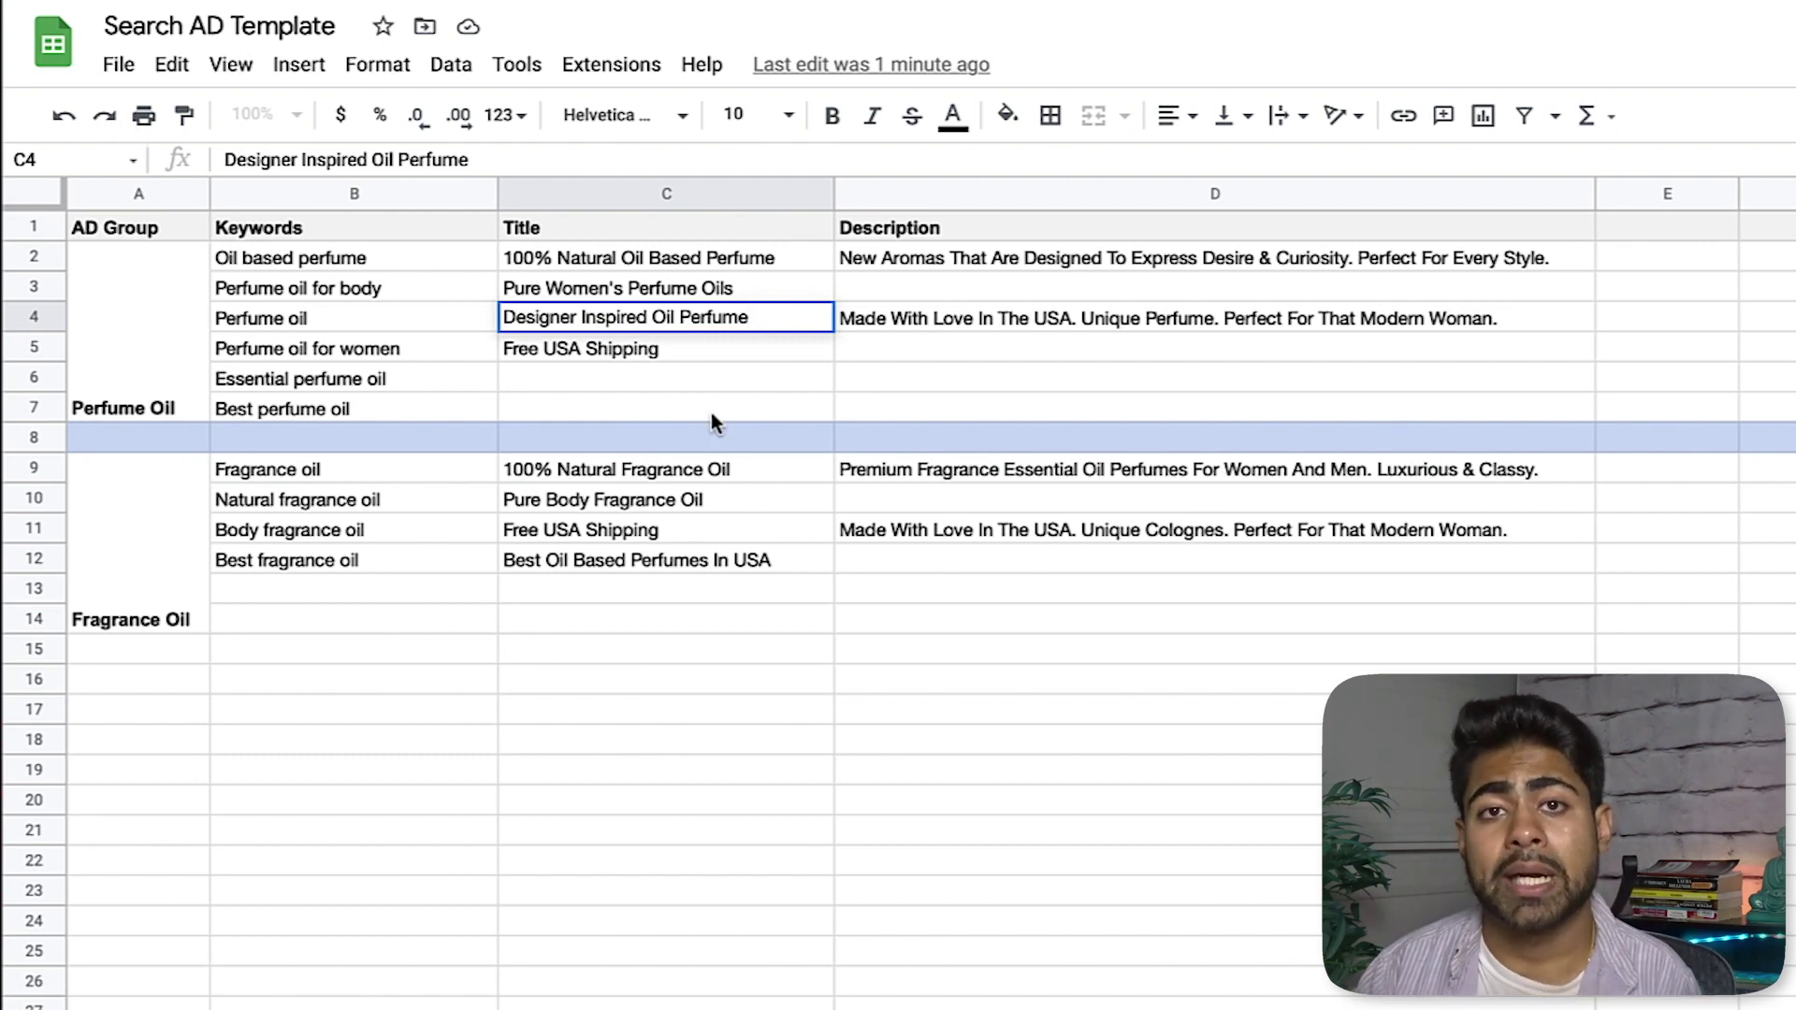
click(687, 359)
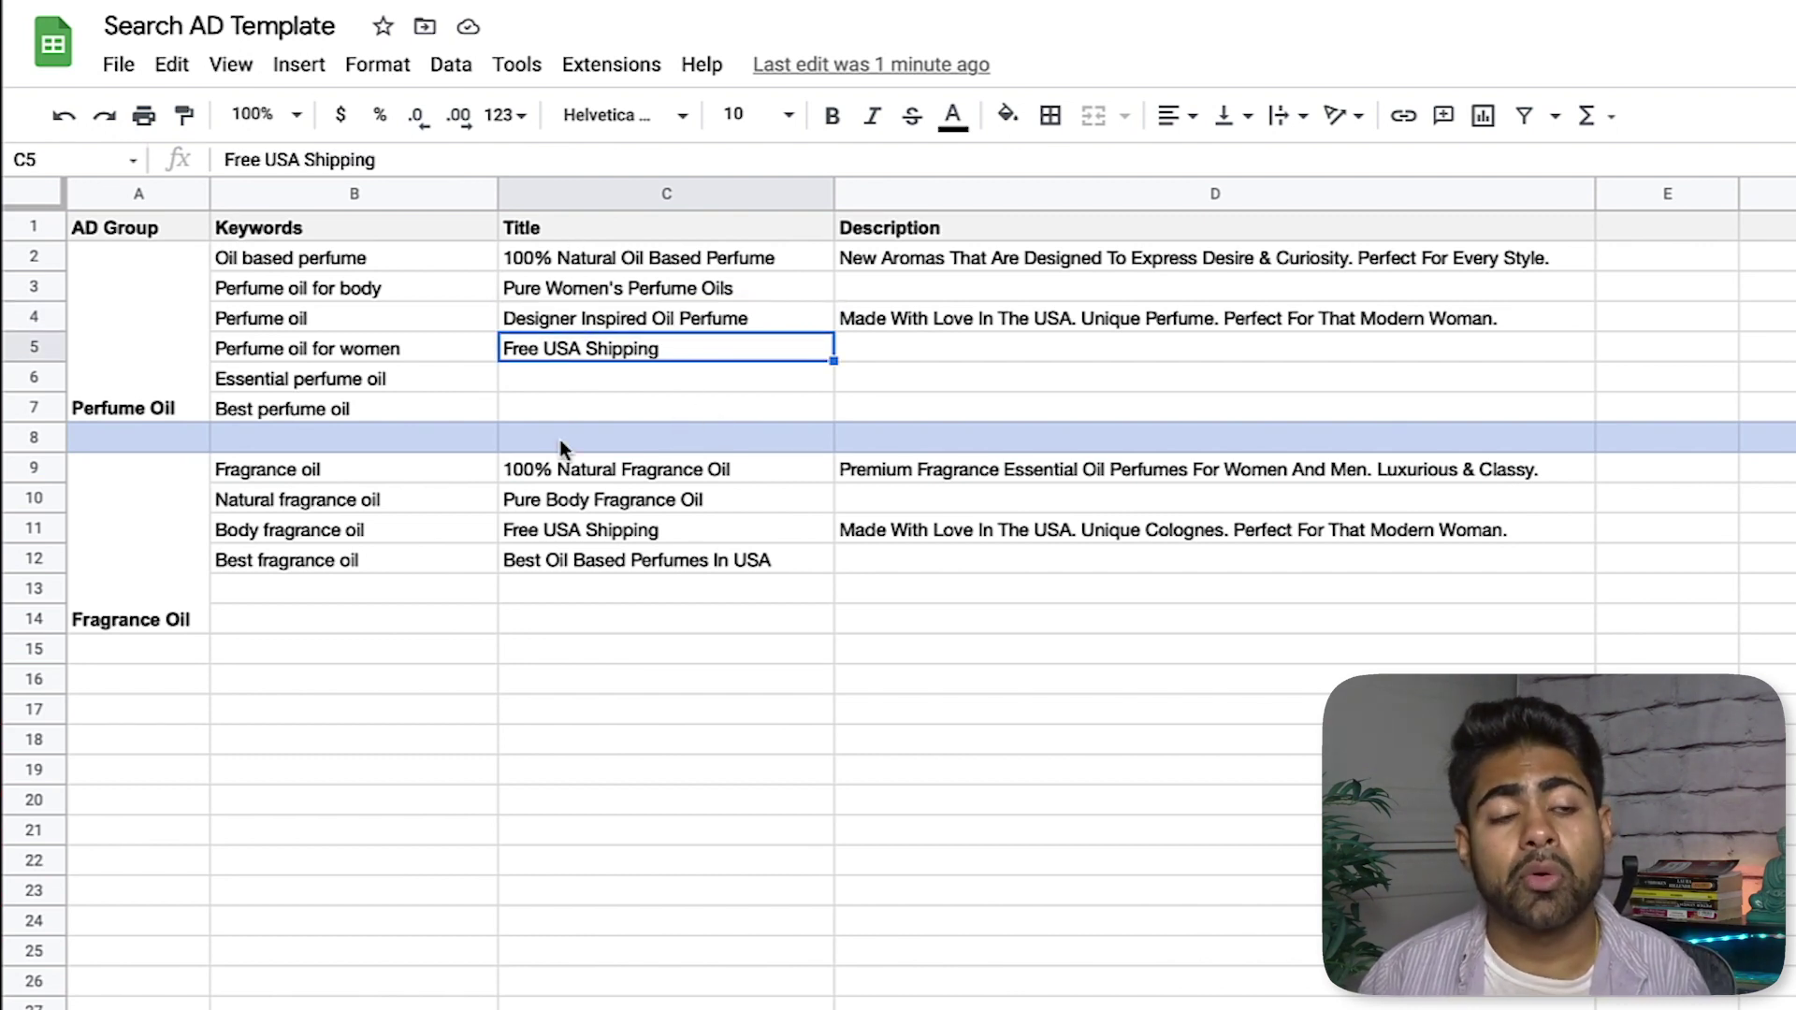
Review the Perfume Oil titles Free USA Shipping, Pure Women's Perfume Oils and Designer Inspired Oil Perfume as selling points.
click(606, 386)
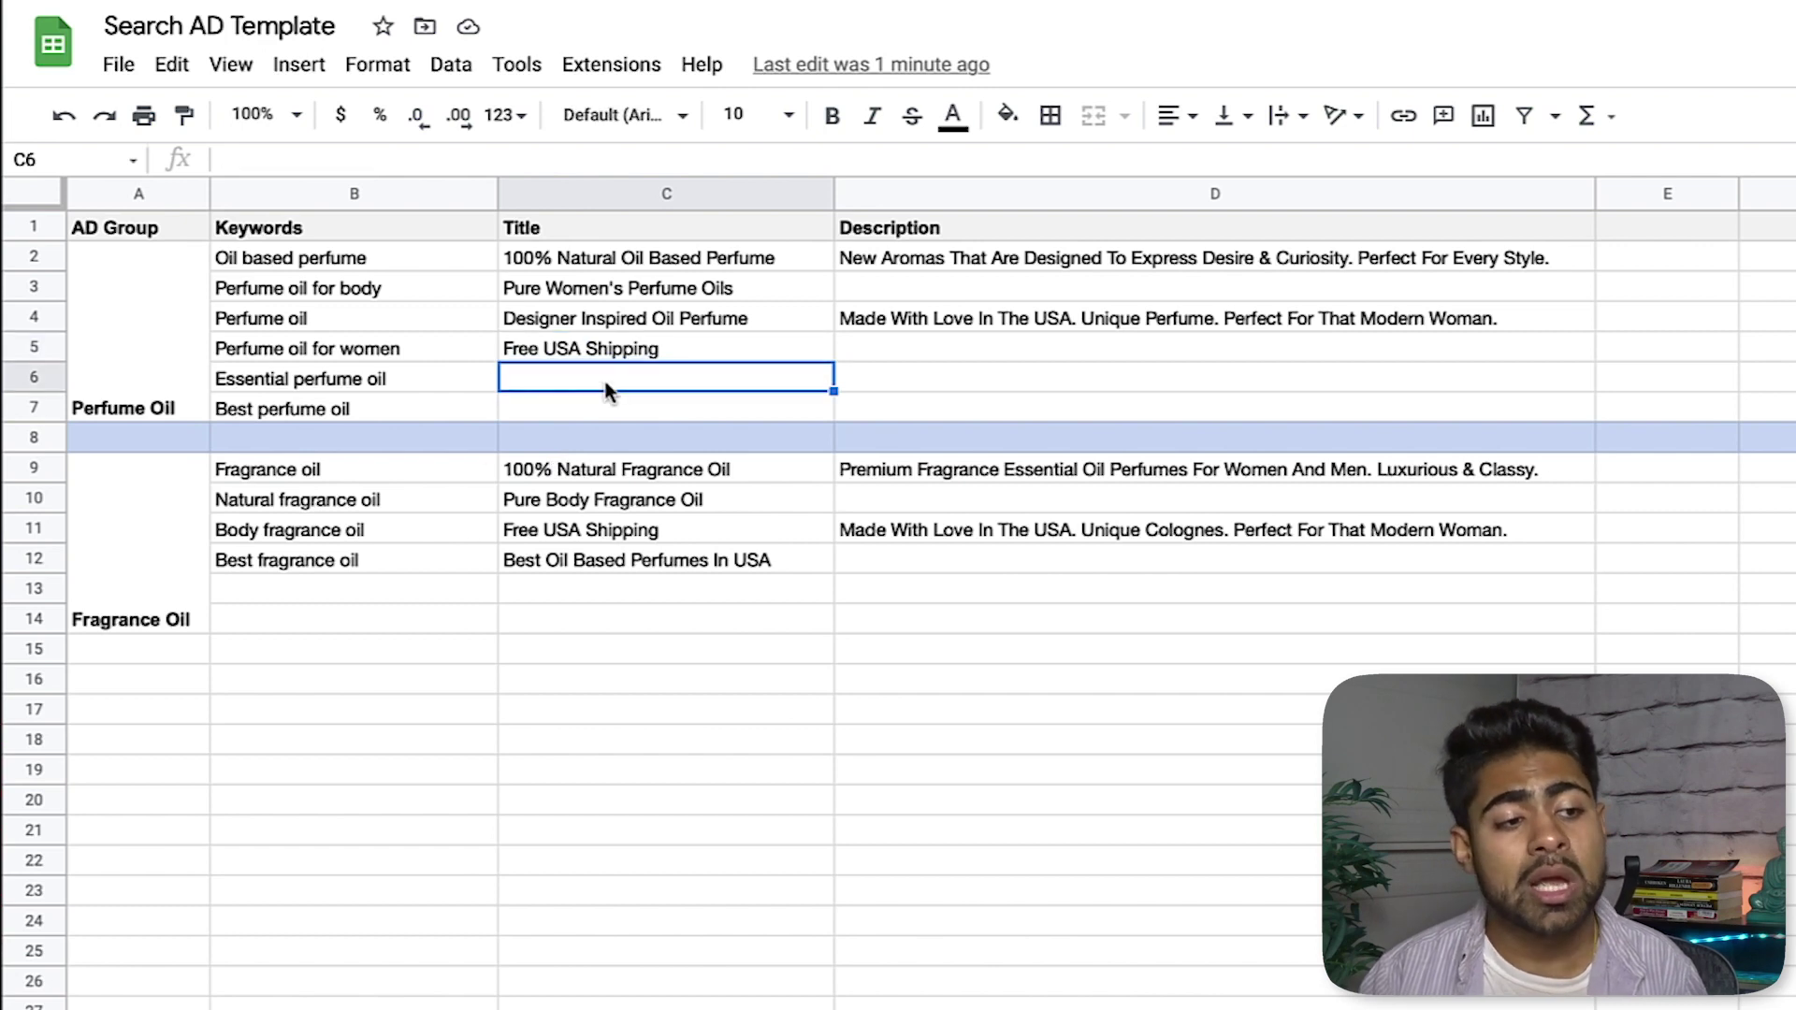
click(625, 348)
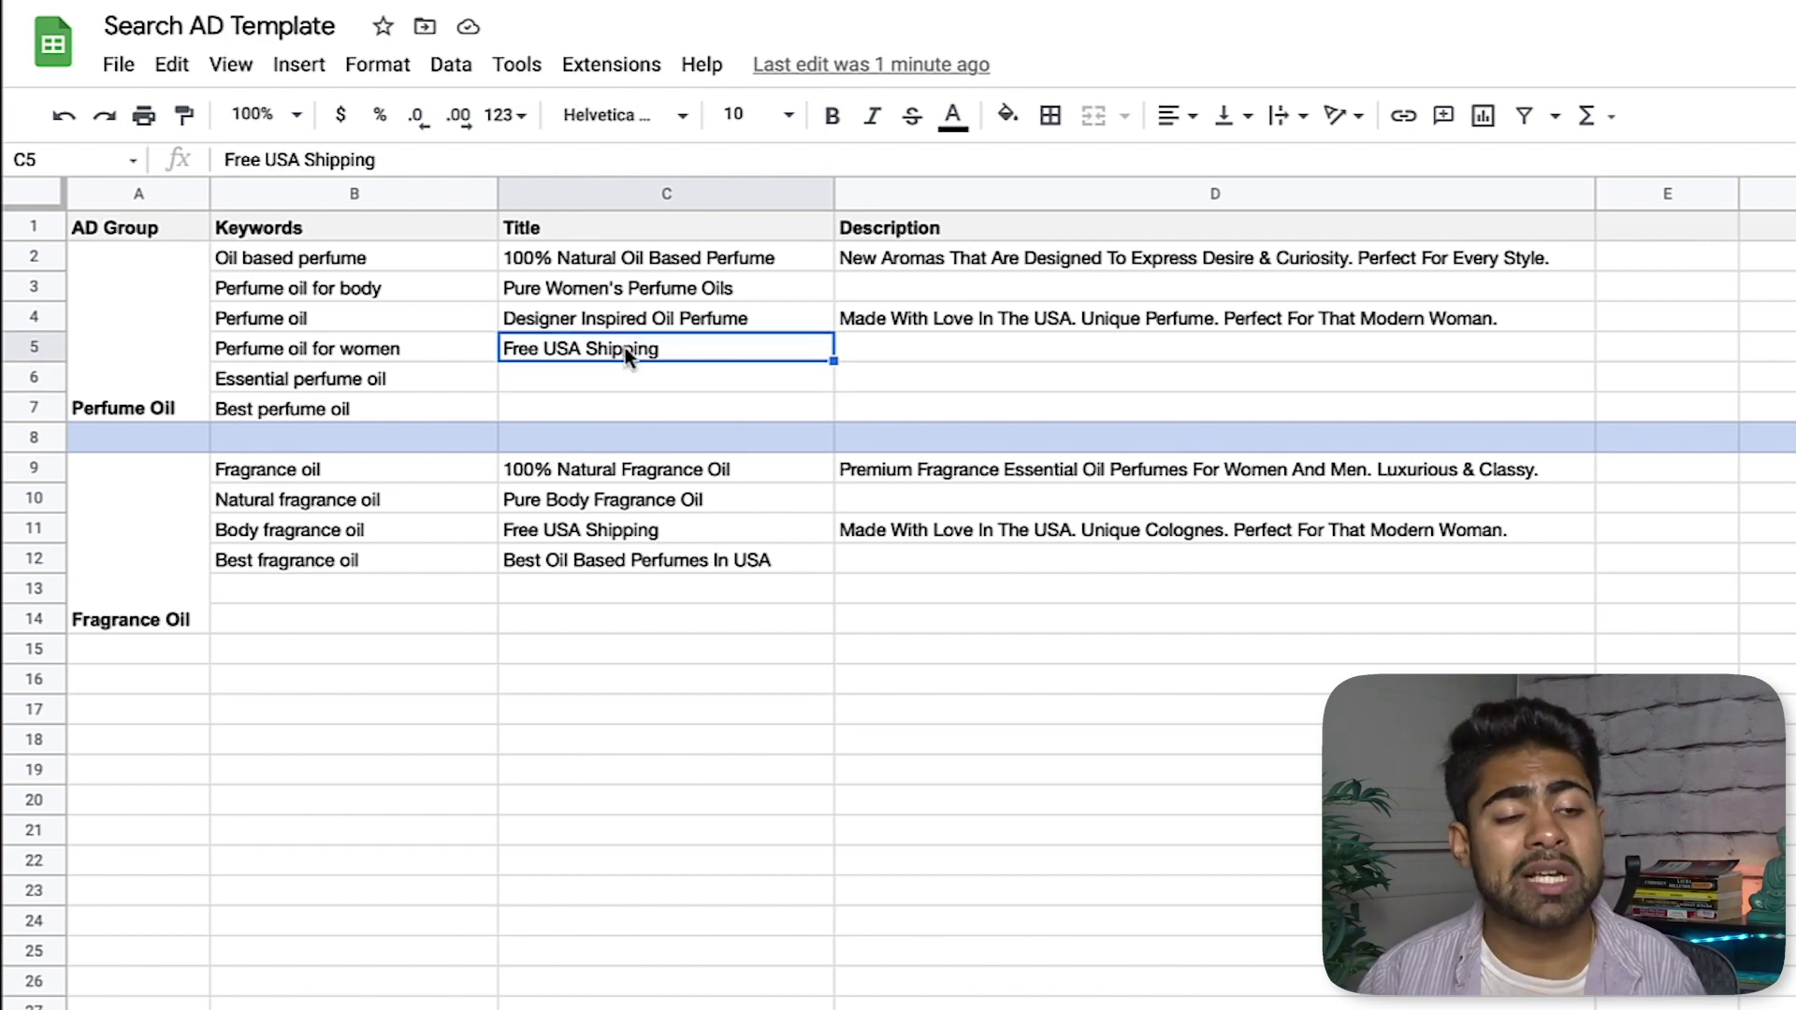
double_click(526, 361)
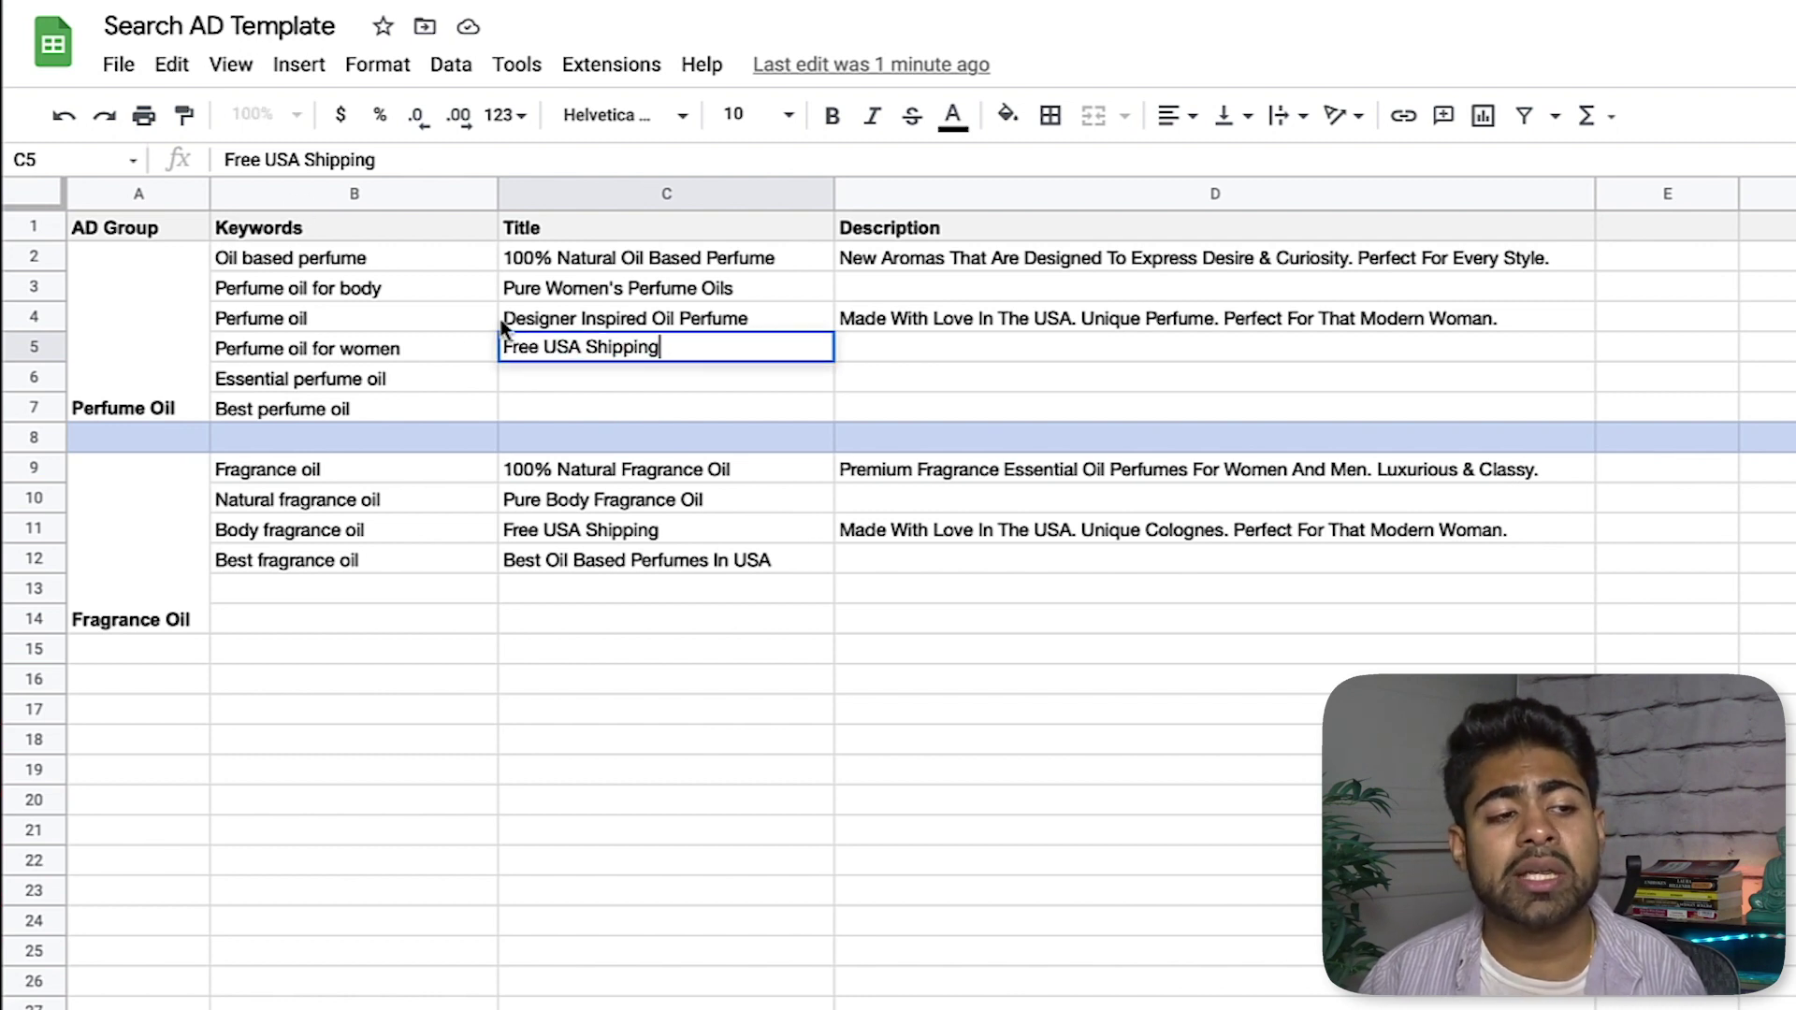
click(538, 384)
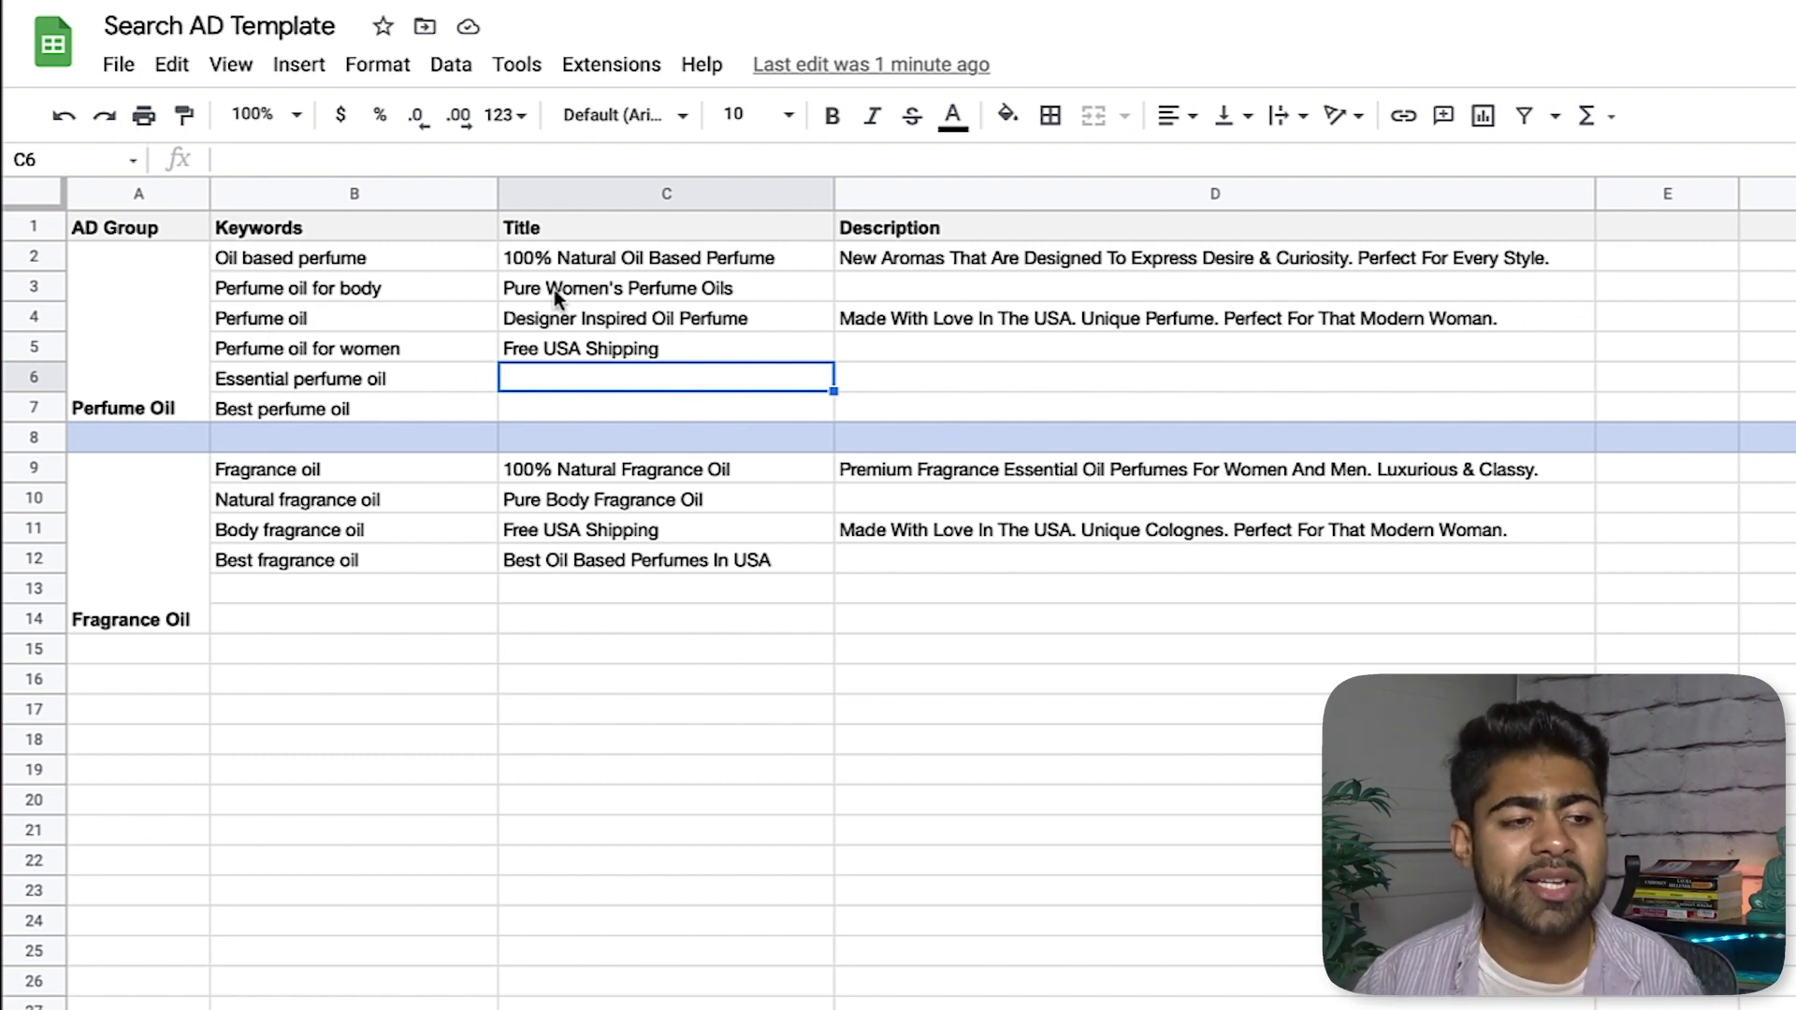
double_click(509, 290)
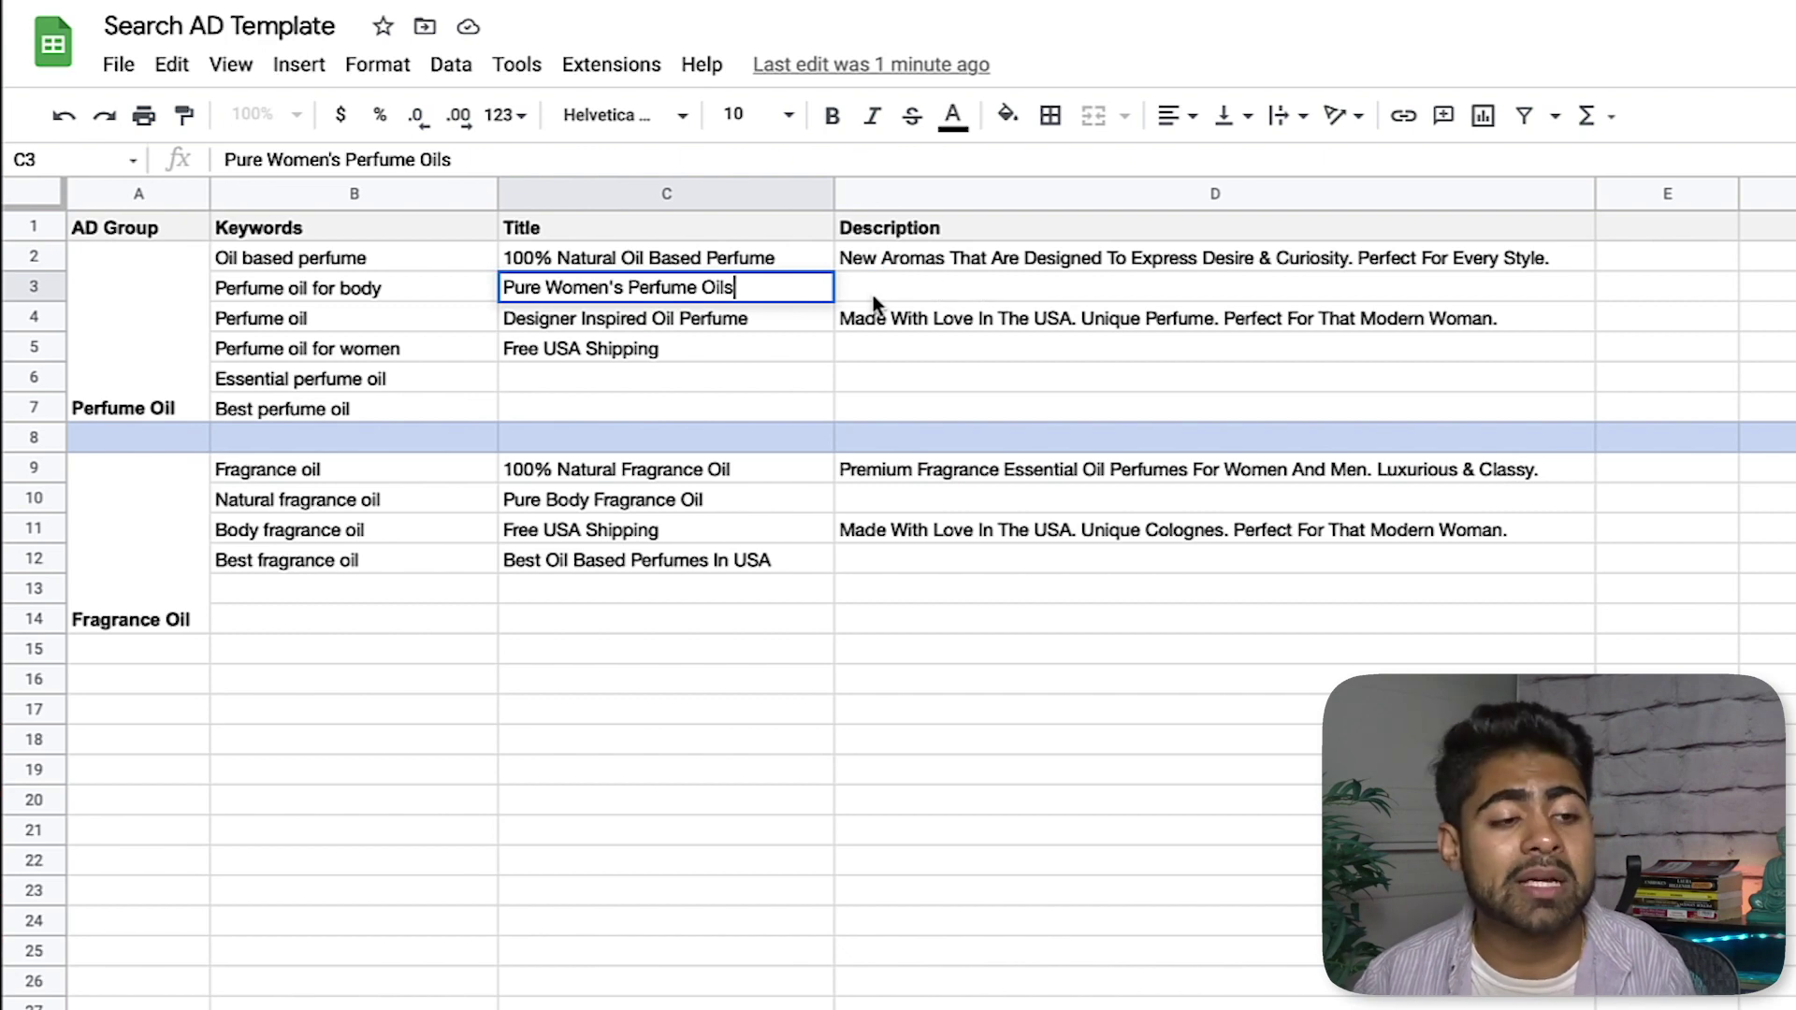
click(822, 317)
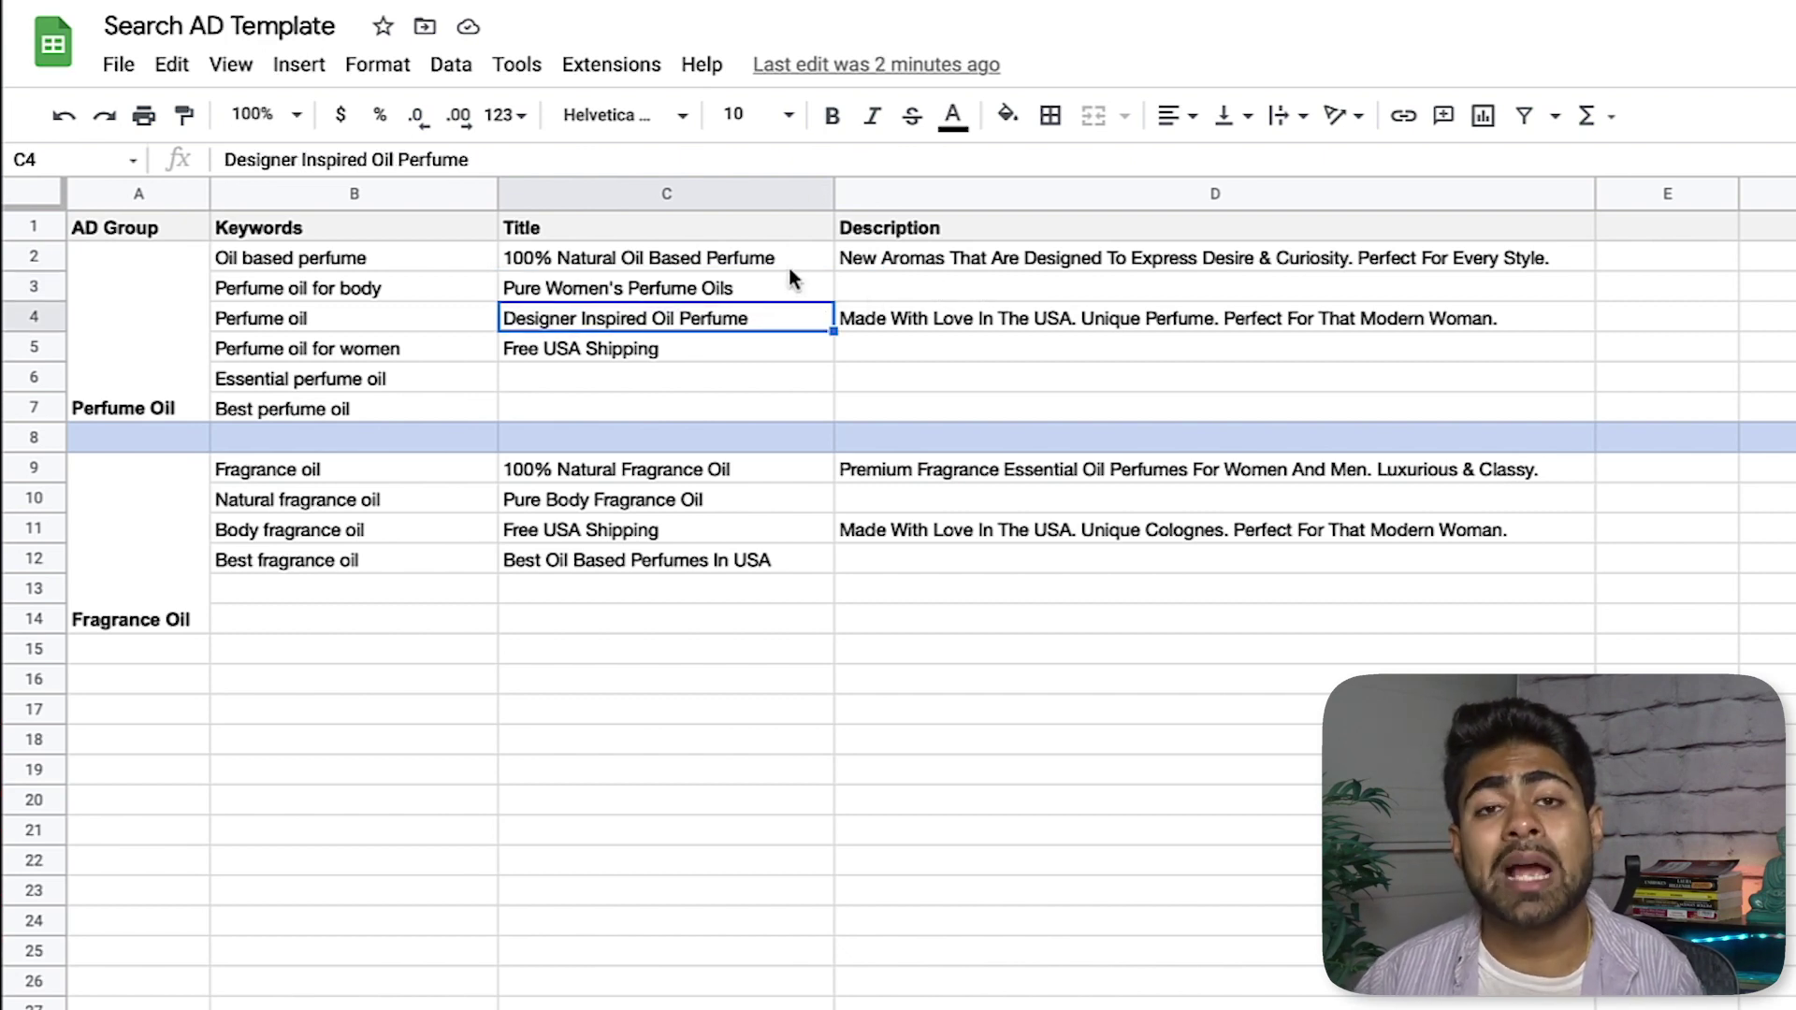
Read the Perfume Oil descriptions, from New Aromas That Are Designed To Express Desire & Curiosity to Made With Love In The USA.
double_click(900, 265)
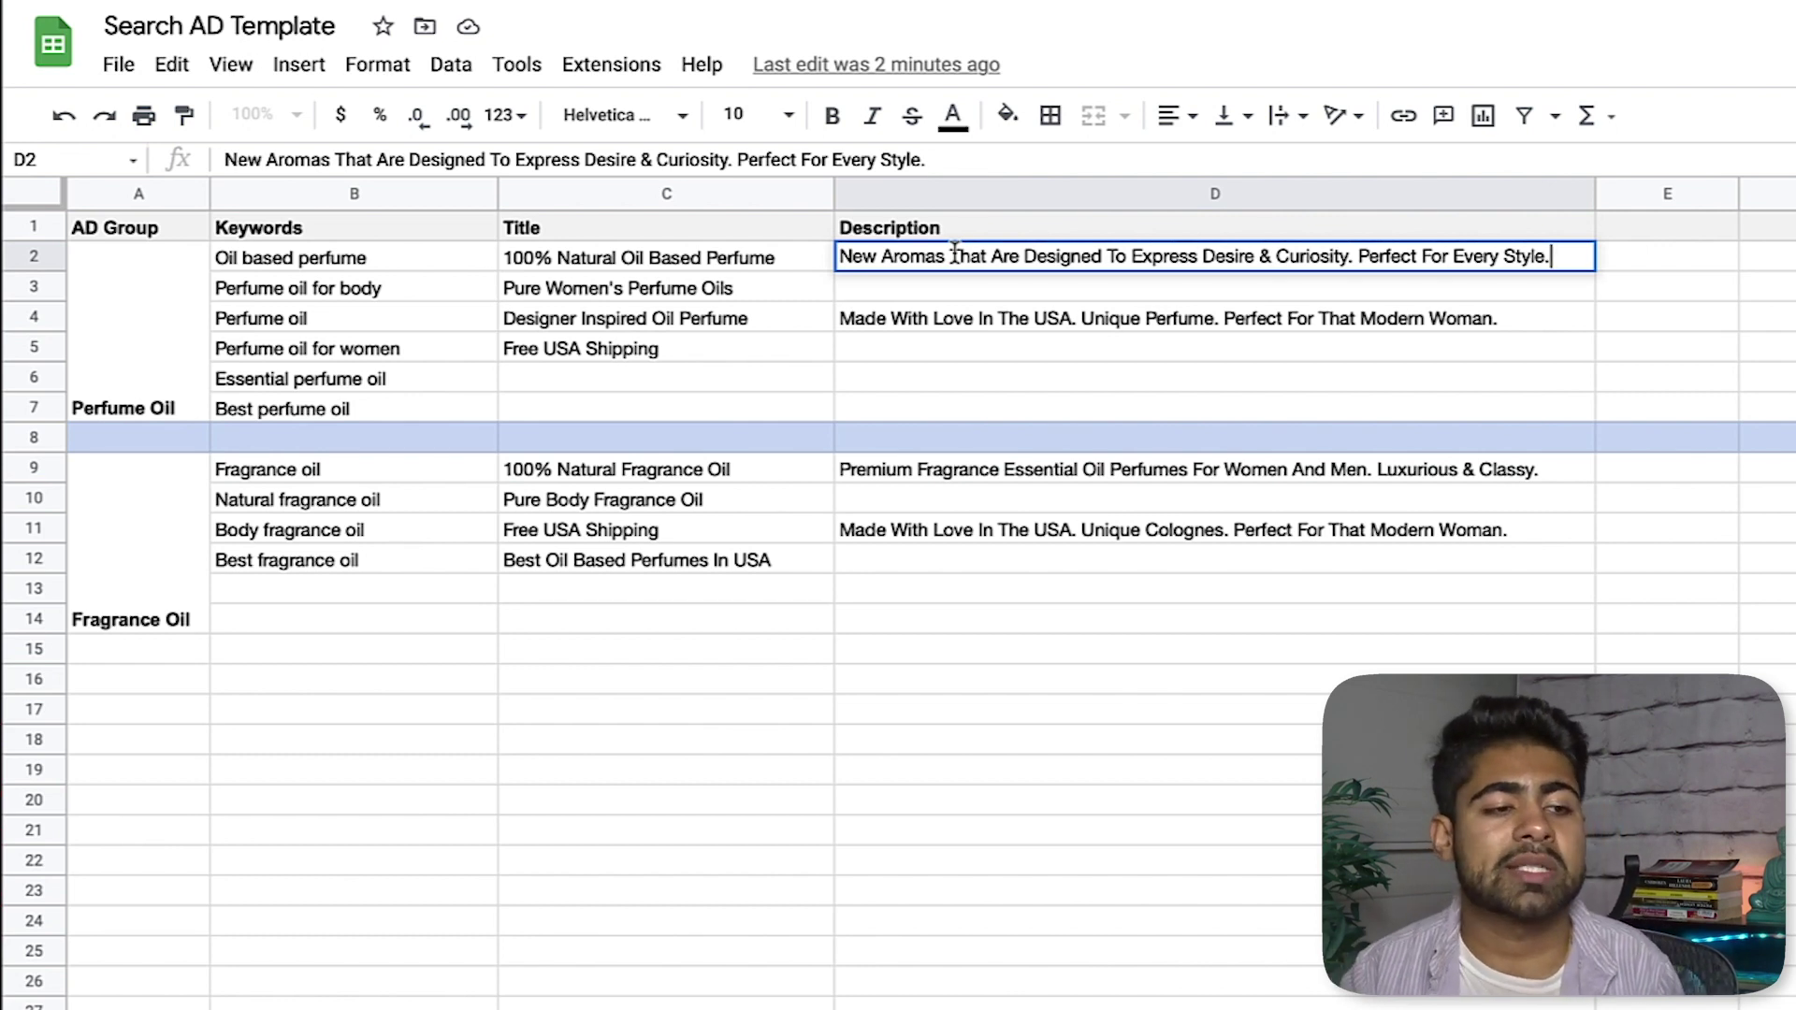
click(925, 316)
double_click(991, 261)
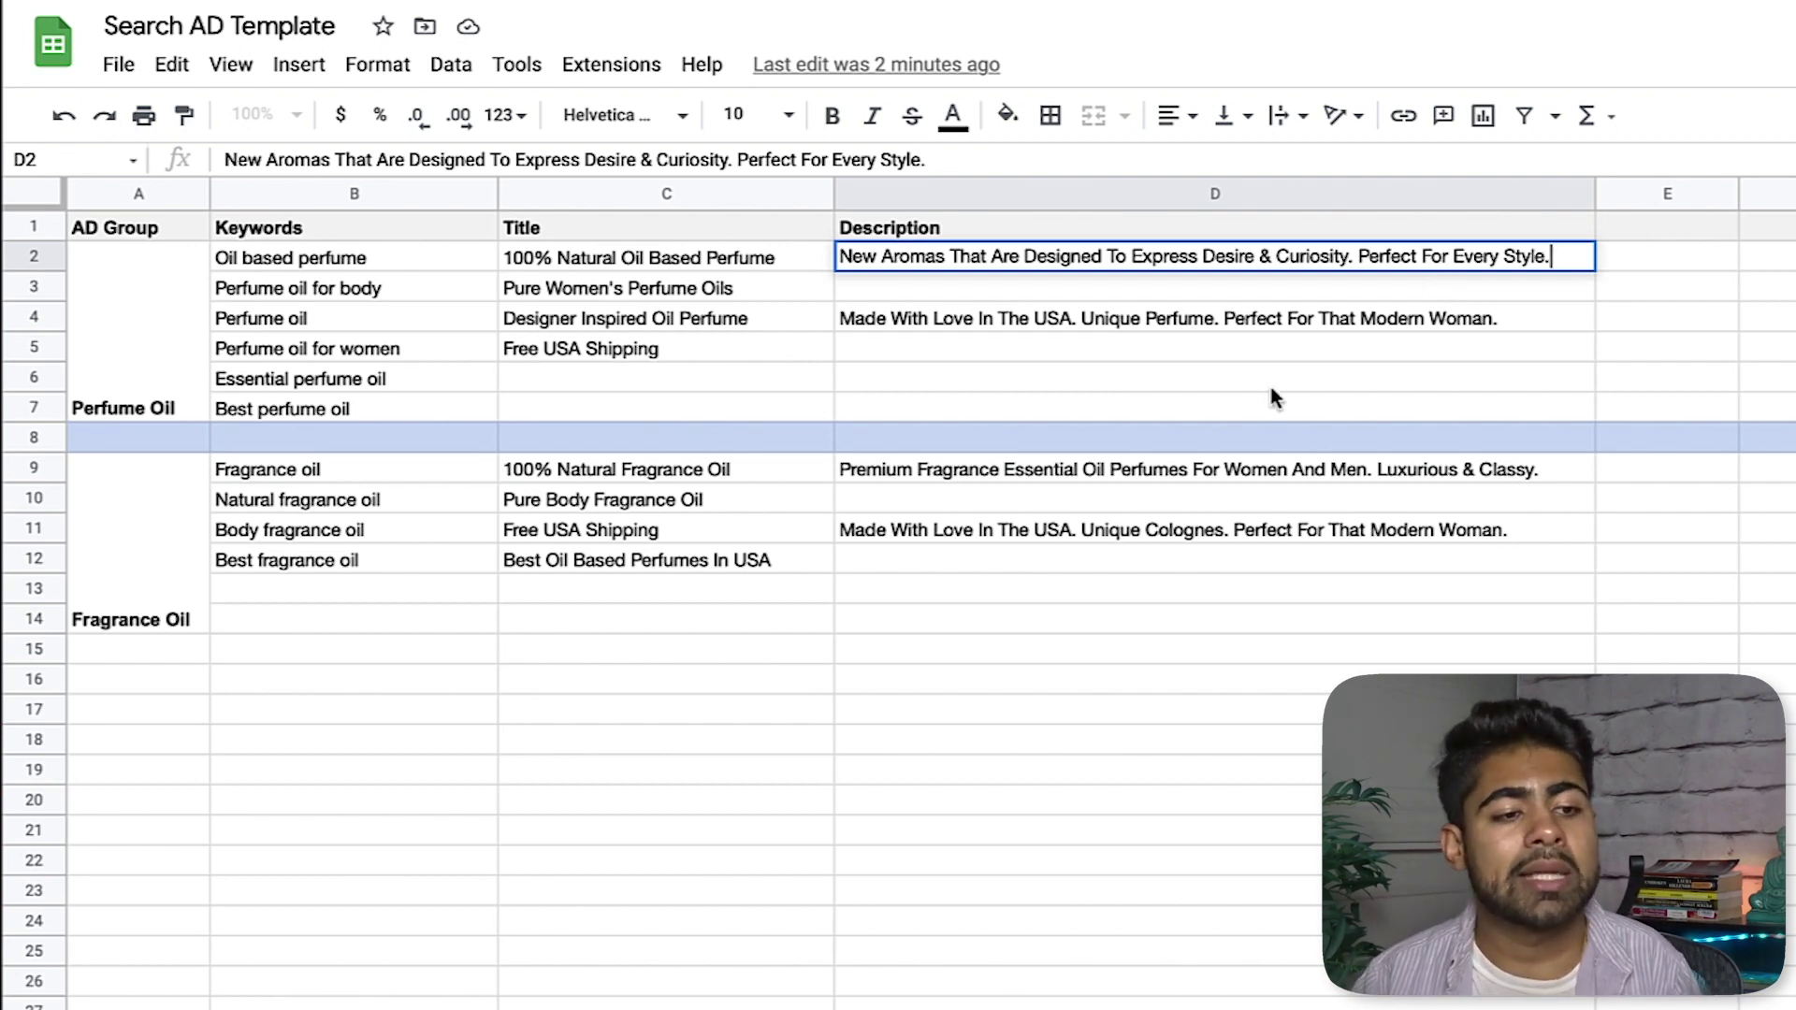
click(1049, 325)
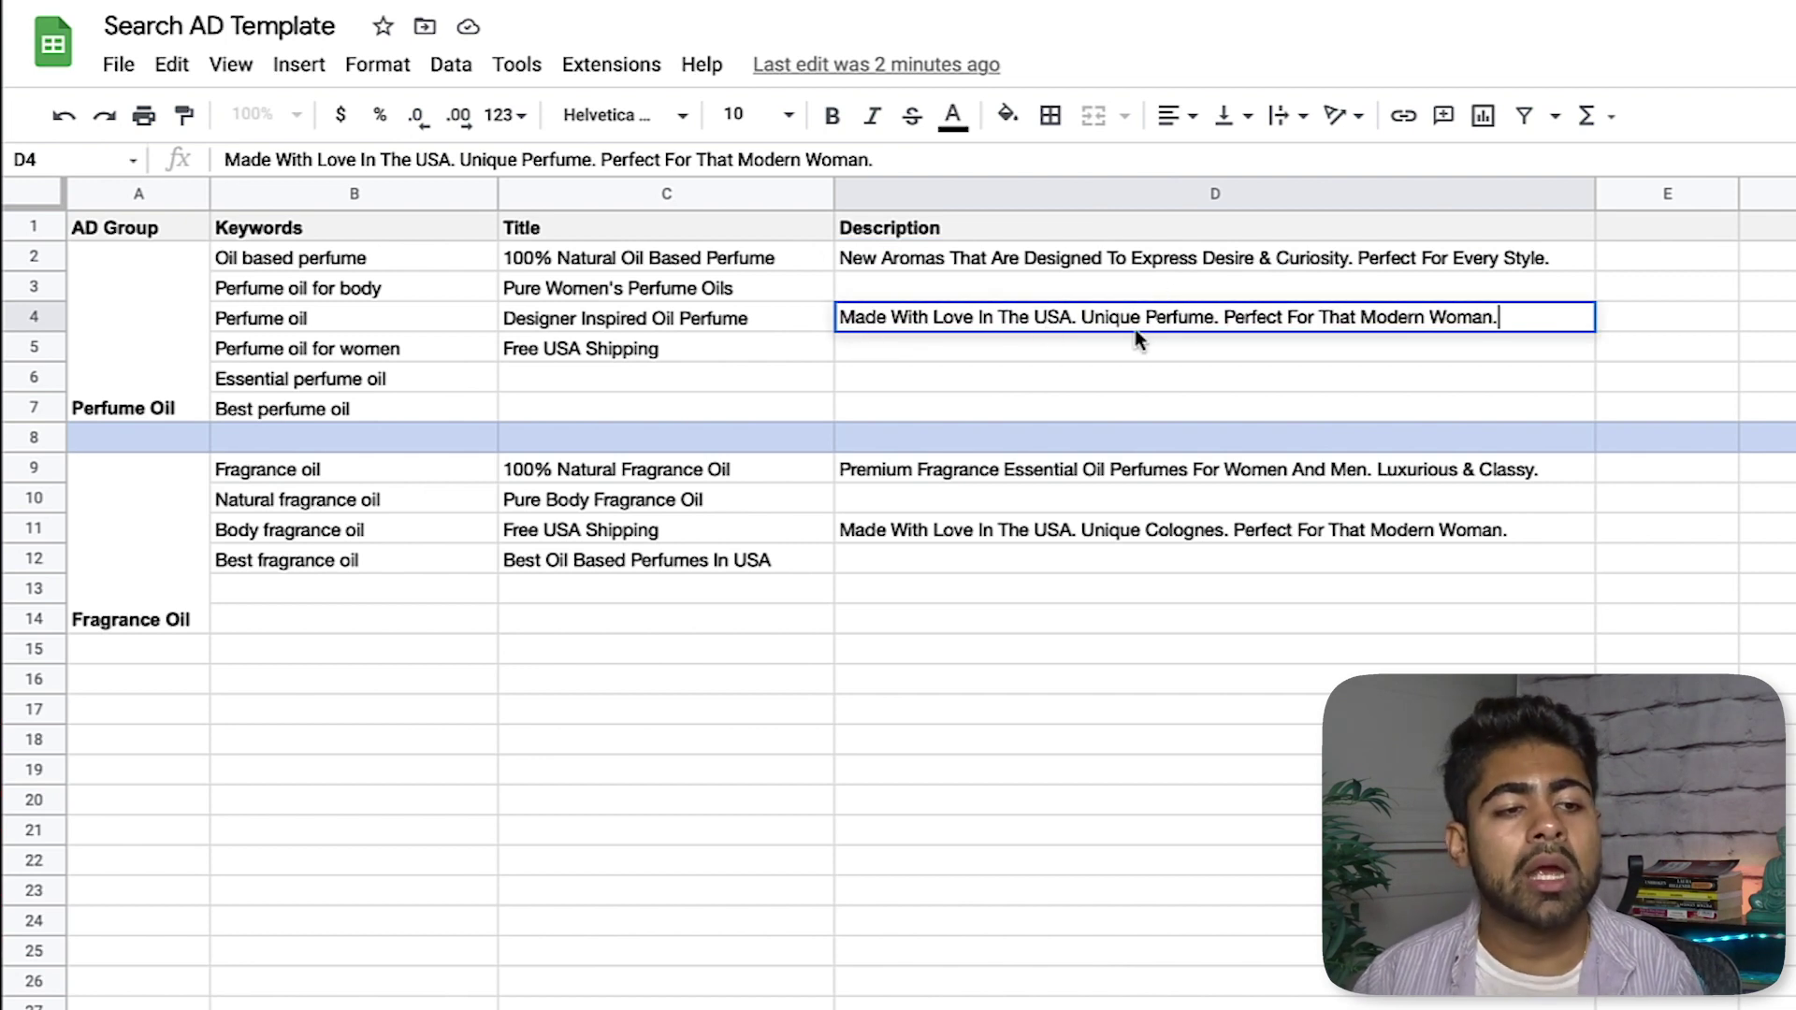
Examine the word Perfume and the phrase Perfect For That Modern Woman in the second Perfume Oil description against the first description.
double_click(1181, 320)
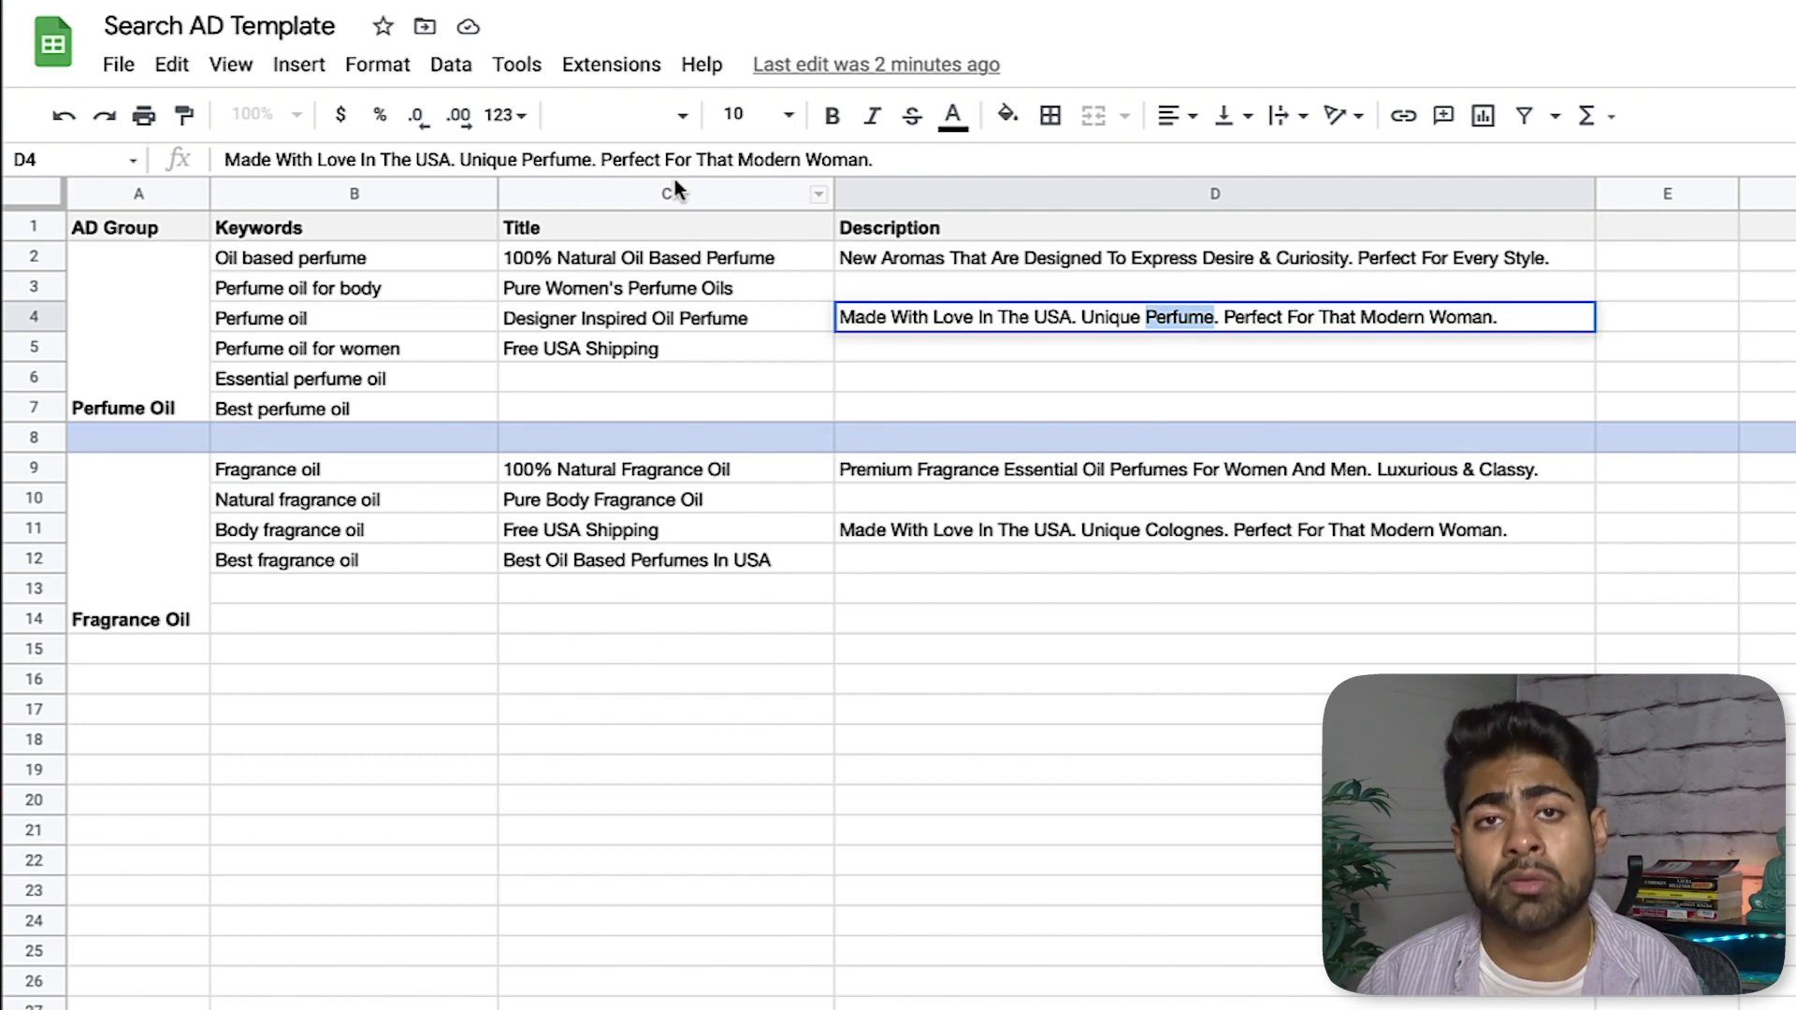
click(1254, 351)
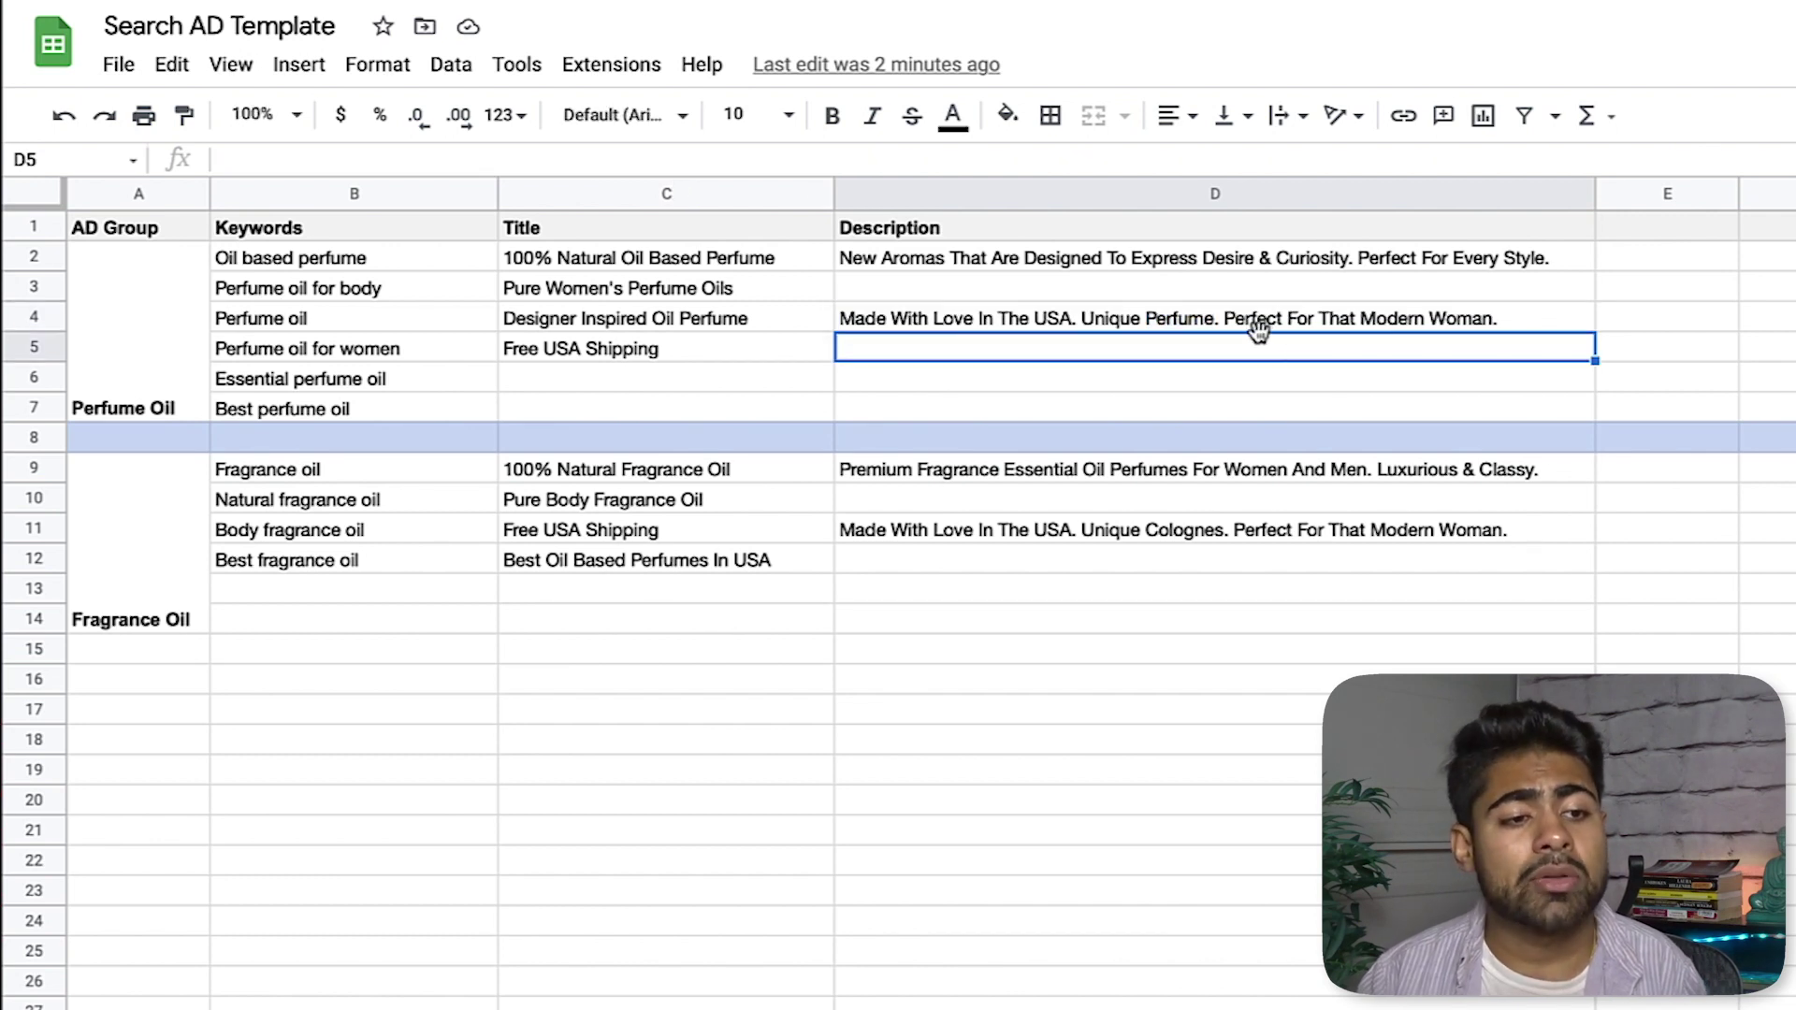
click(1345, 322)
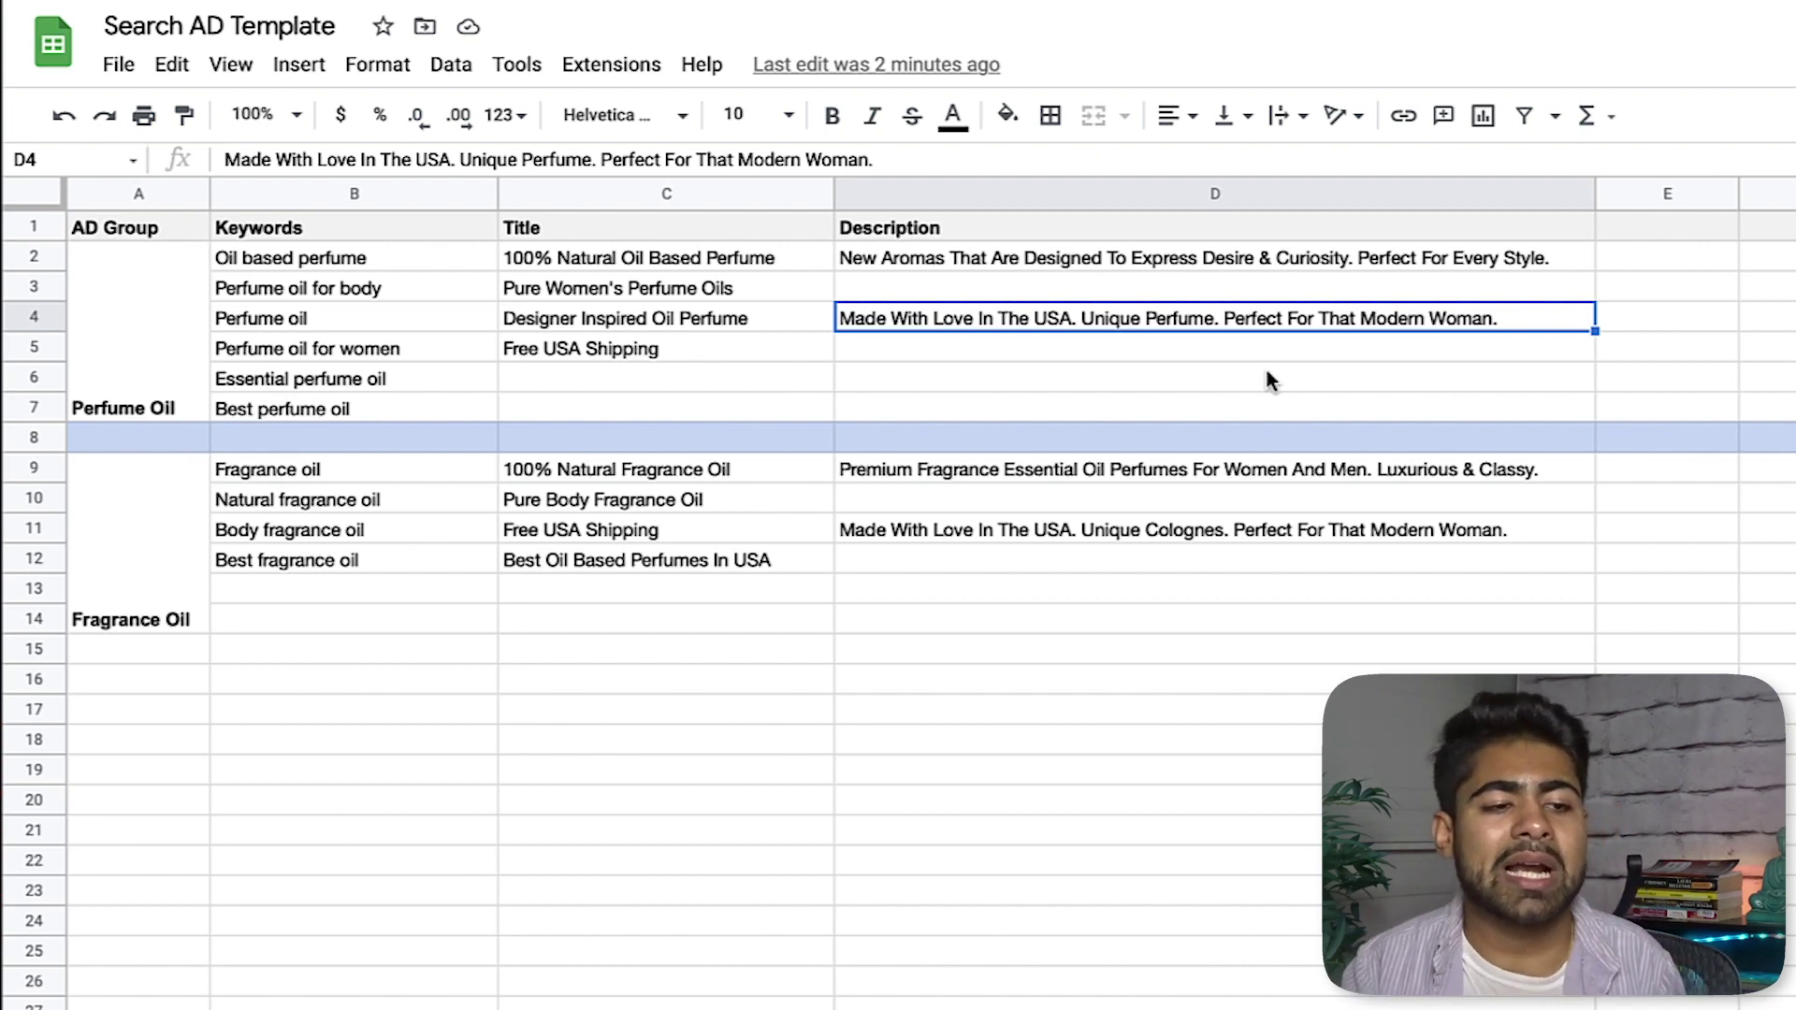
click(1244, 288)
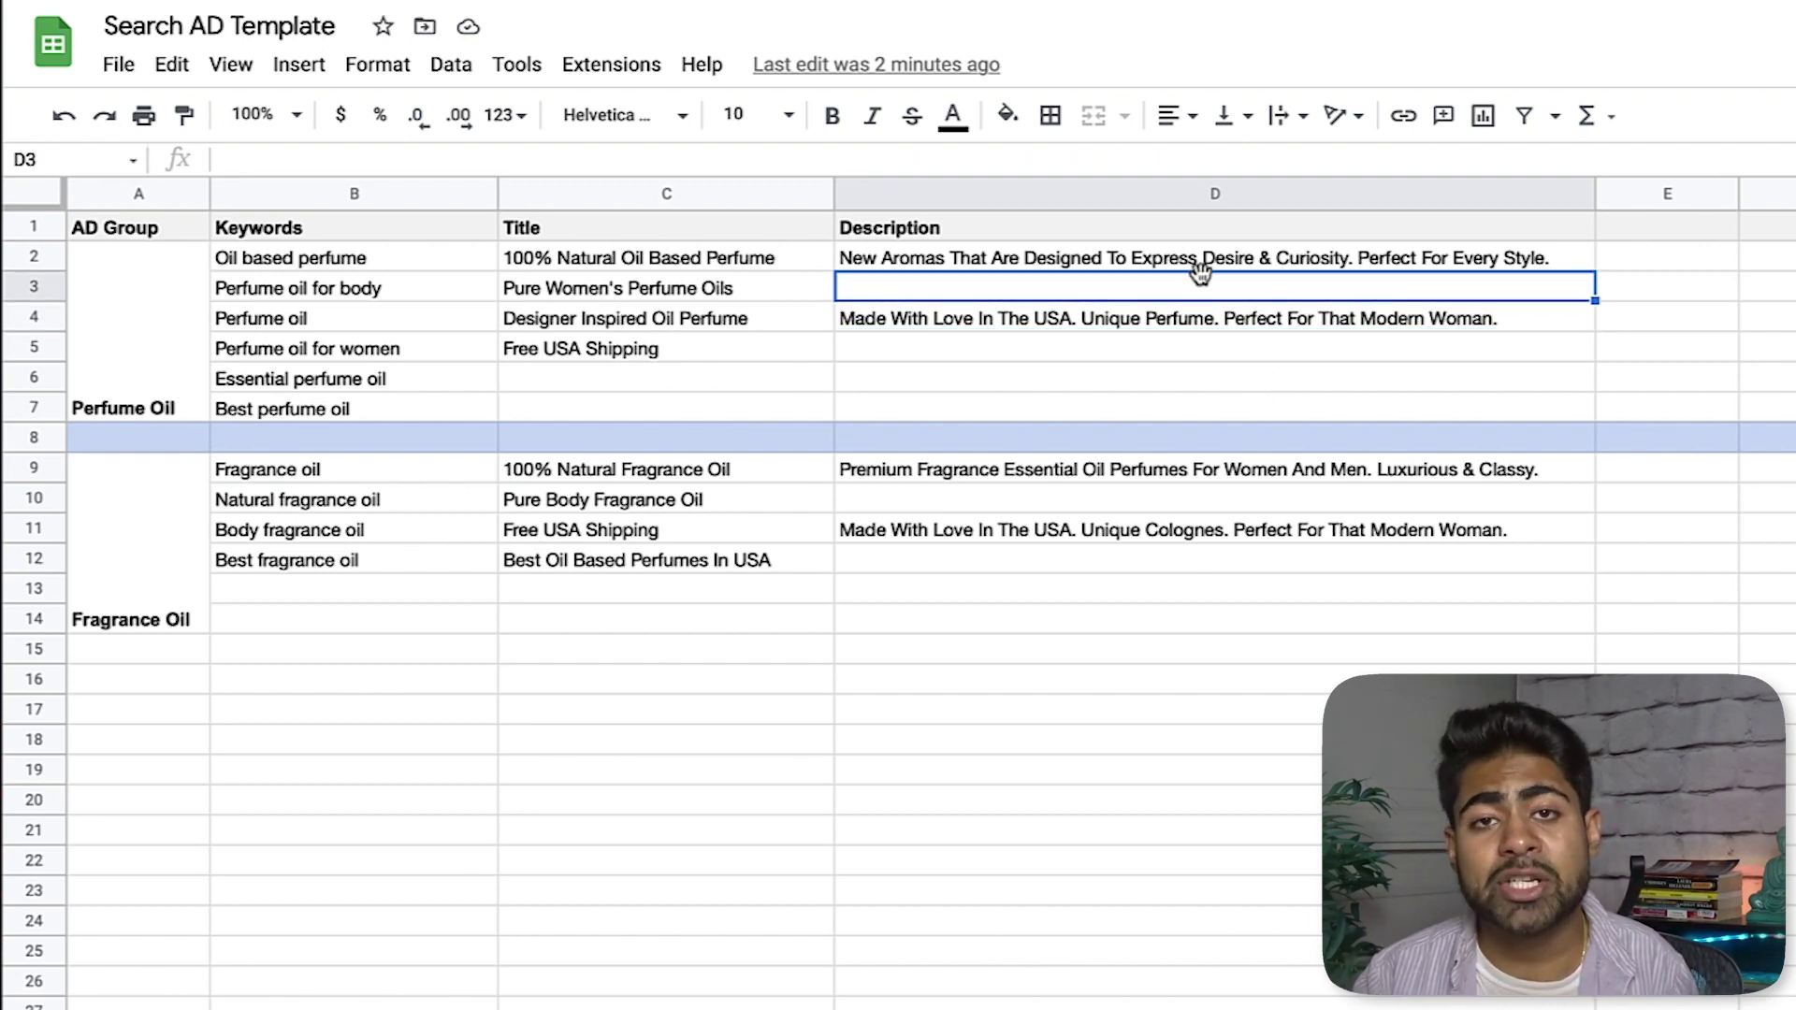
click(972, 261)
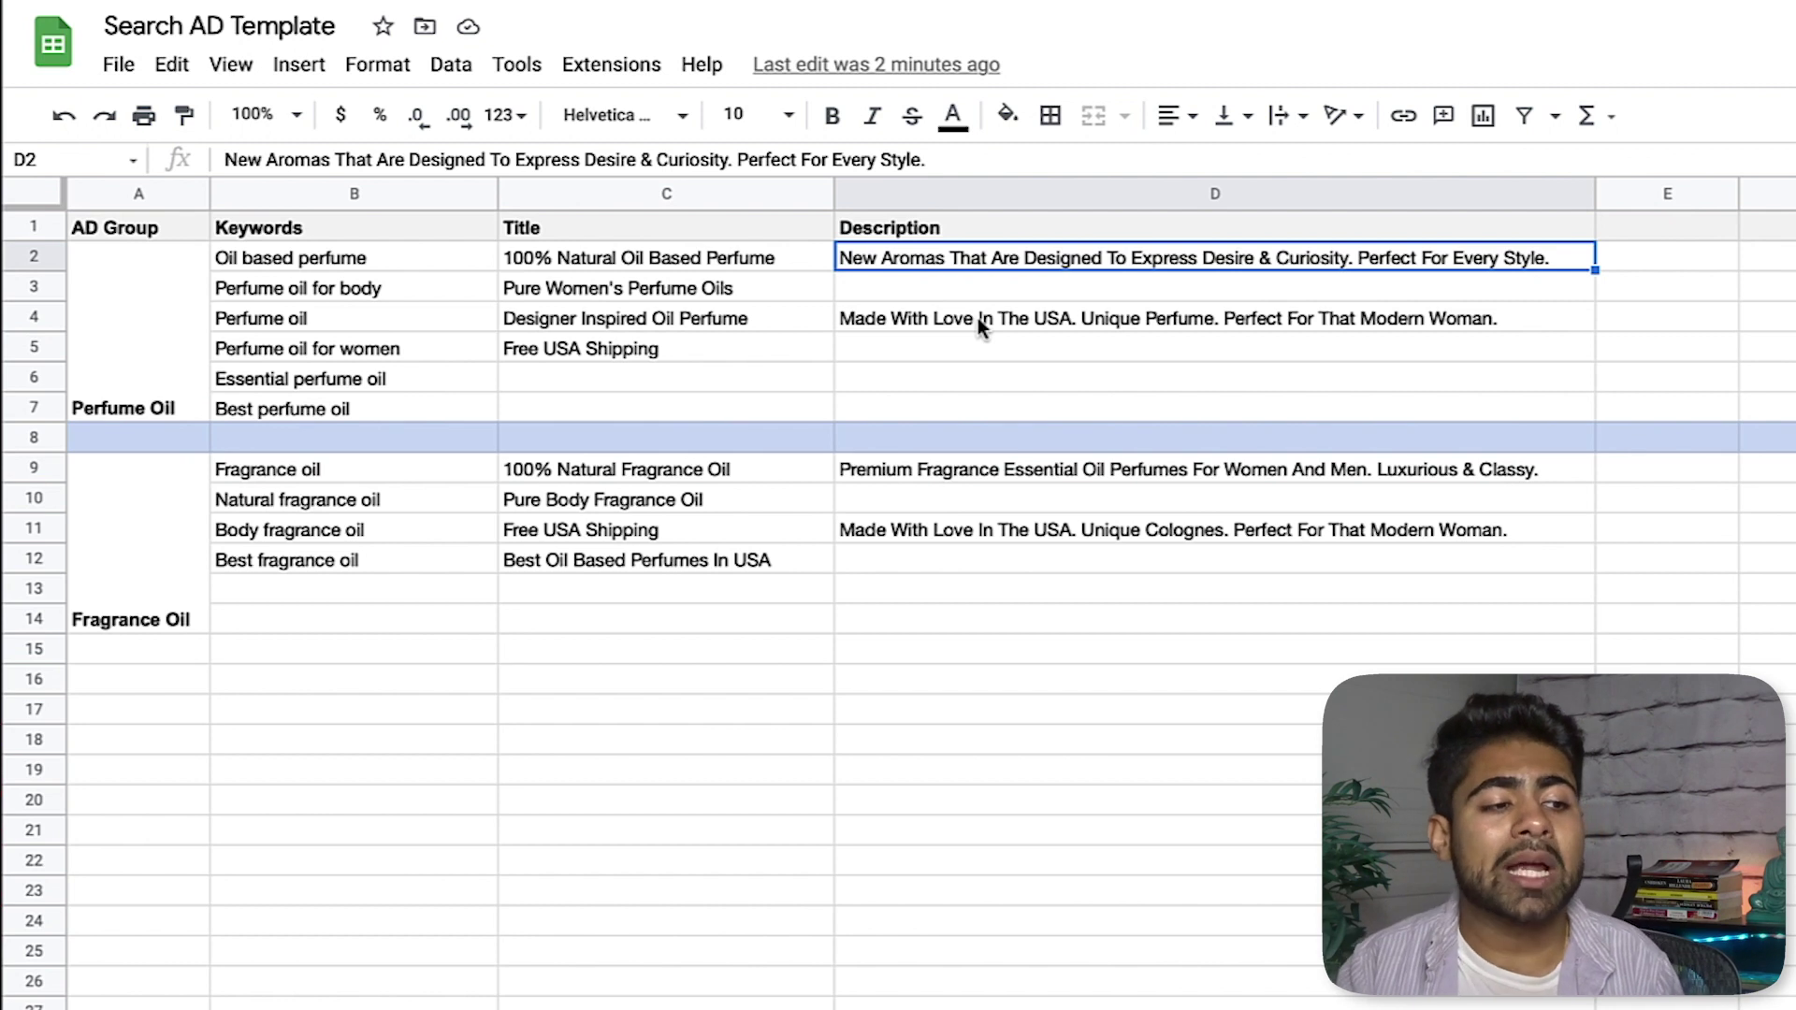
Compare the names of the Perfume Oil and Fragrance Oil ad groups and how the template separates them.
click(147, 337)
click(164, 562)
click(168, 753)
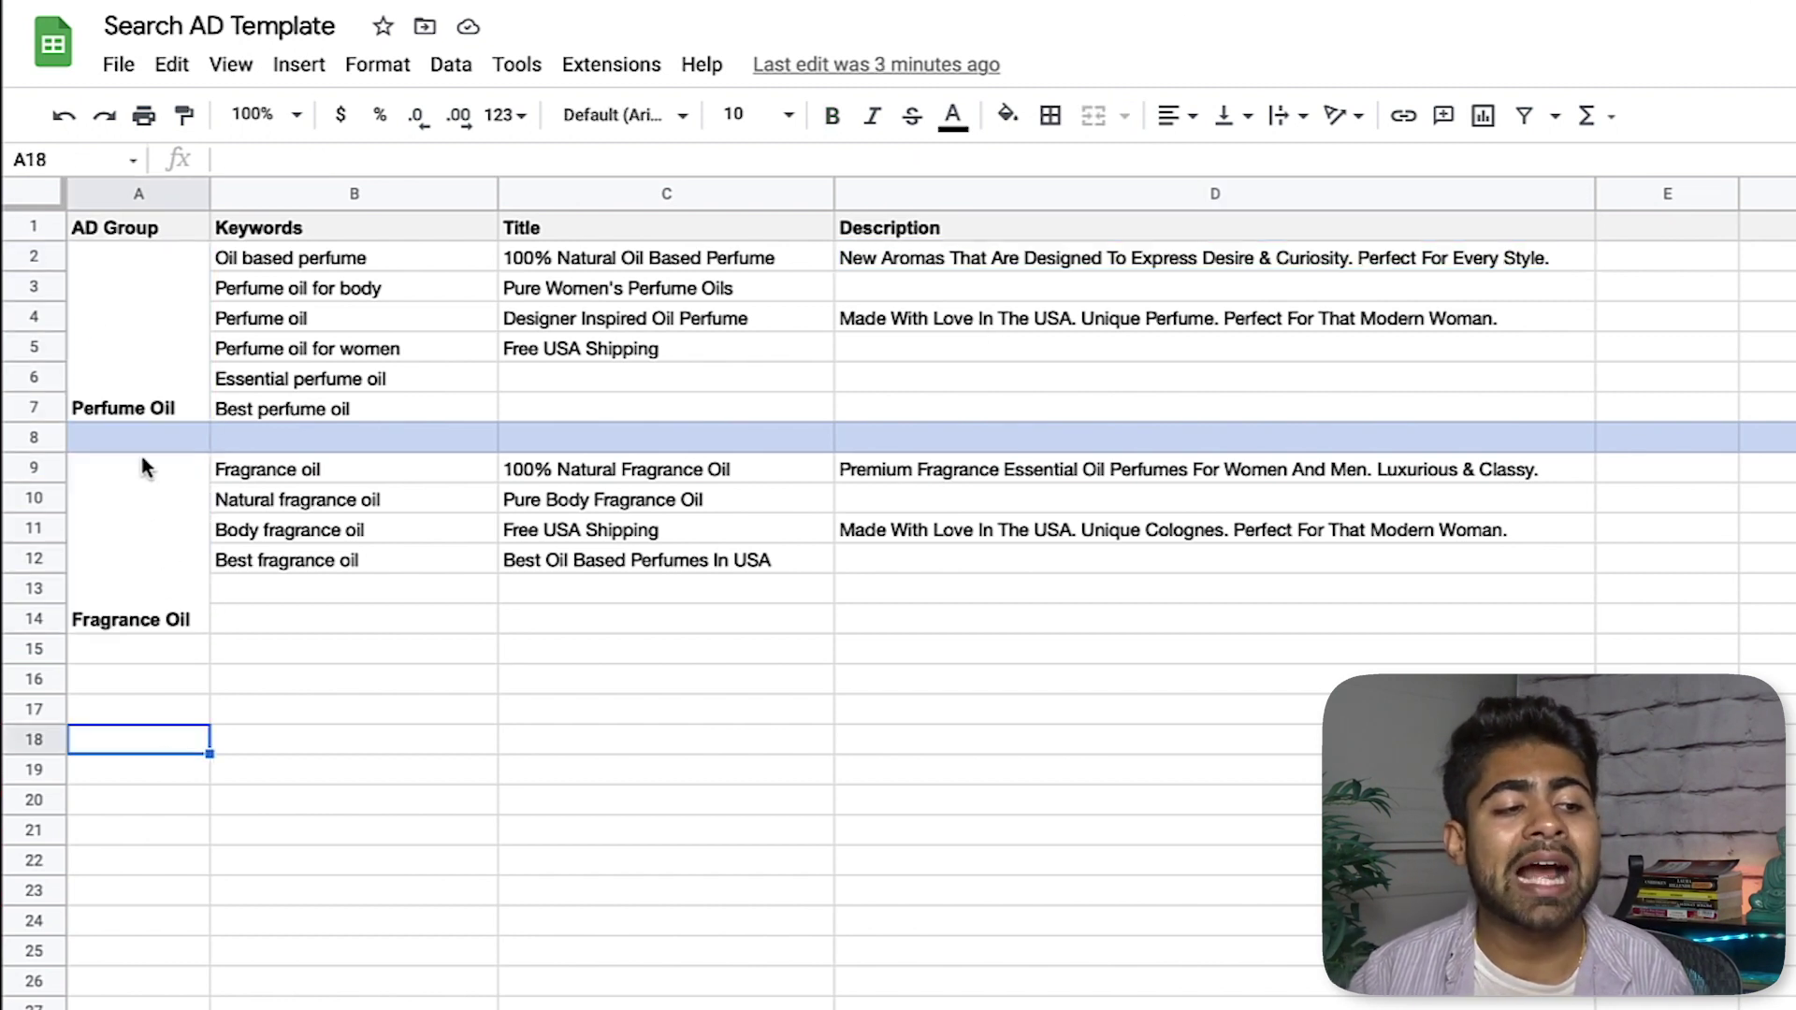
click(146, 398)
click(155, 575)
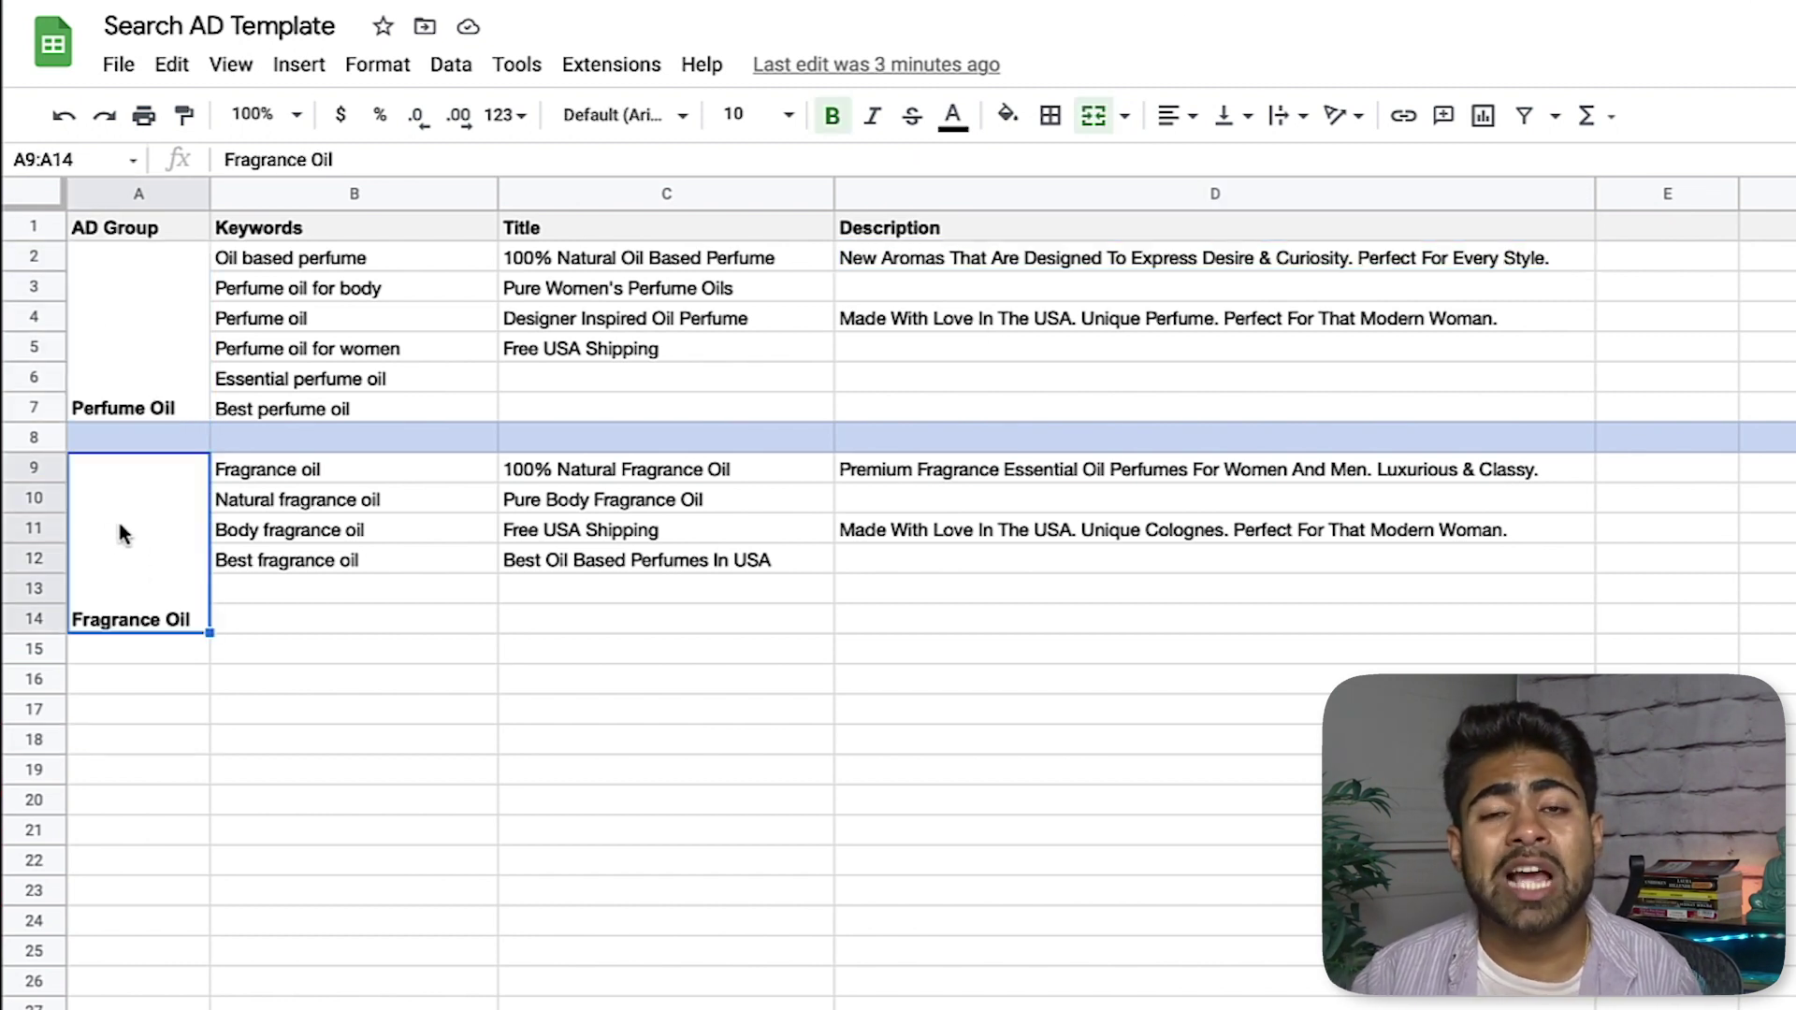
double_click(116, 385)
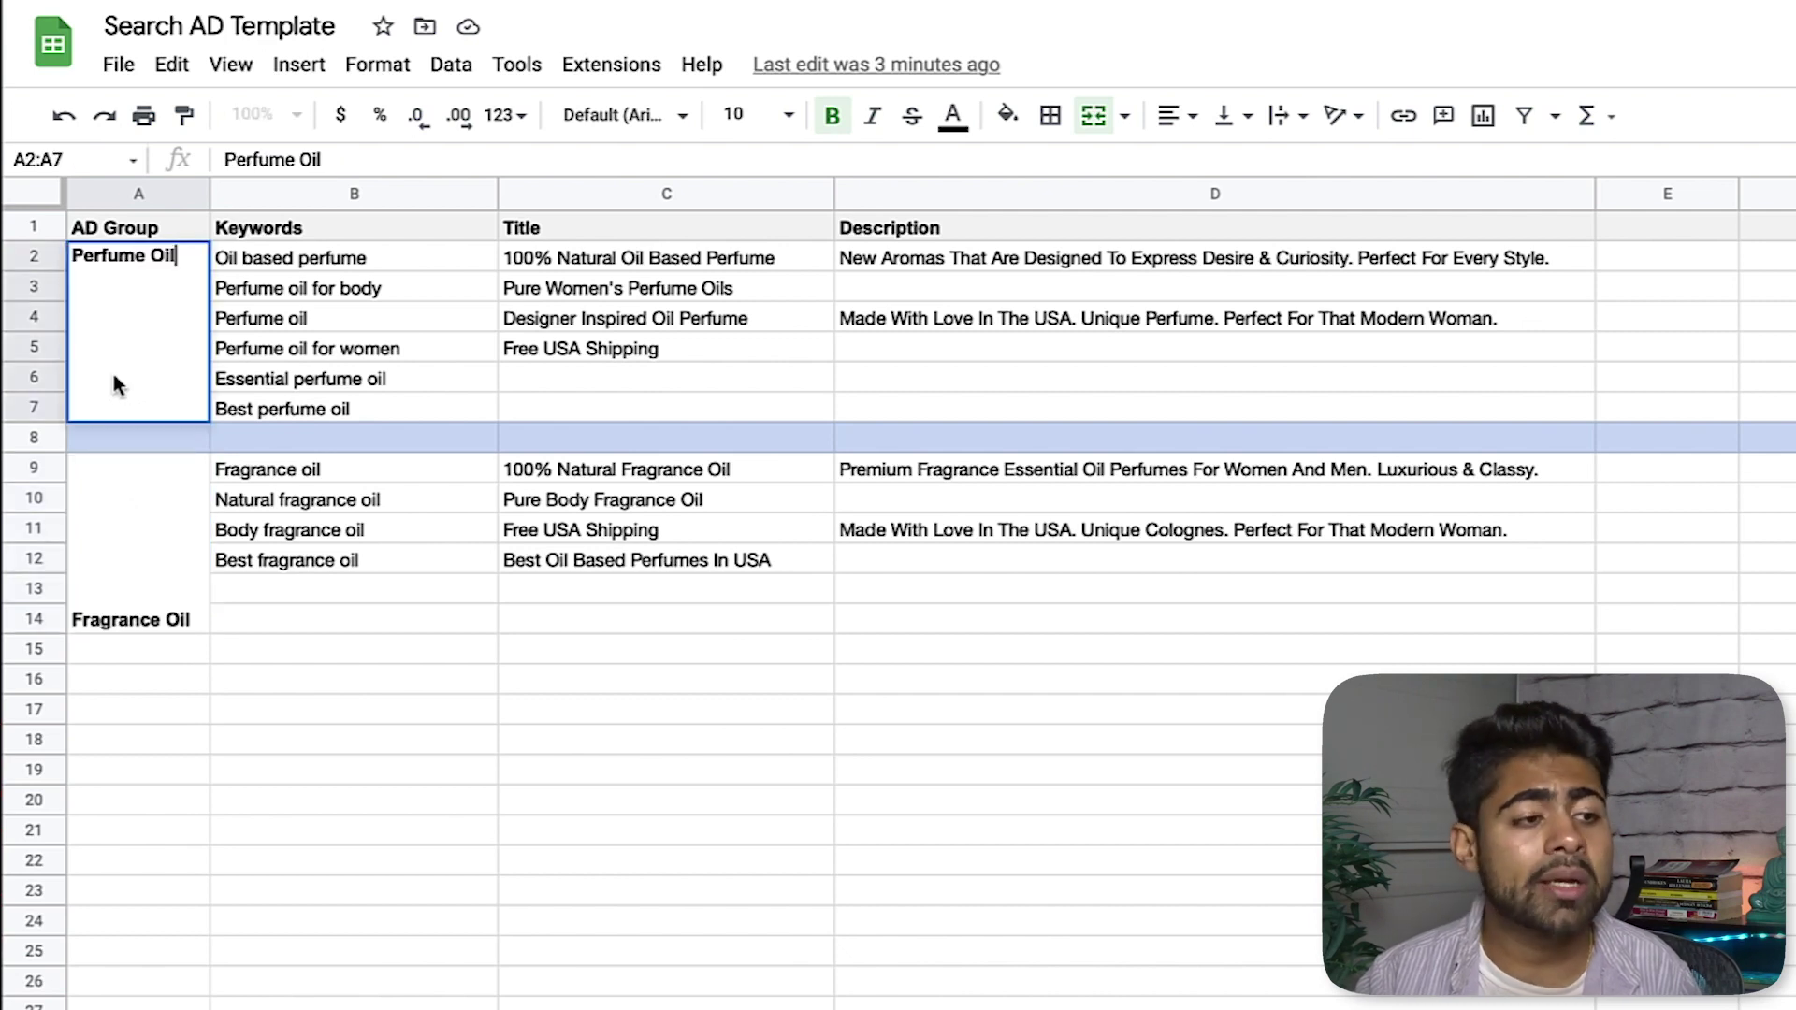
double_click(111, 272)
double_click(152, 621)
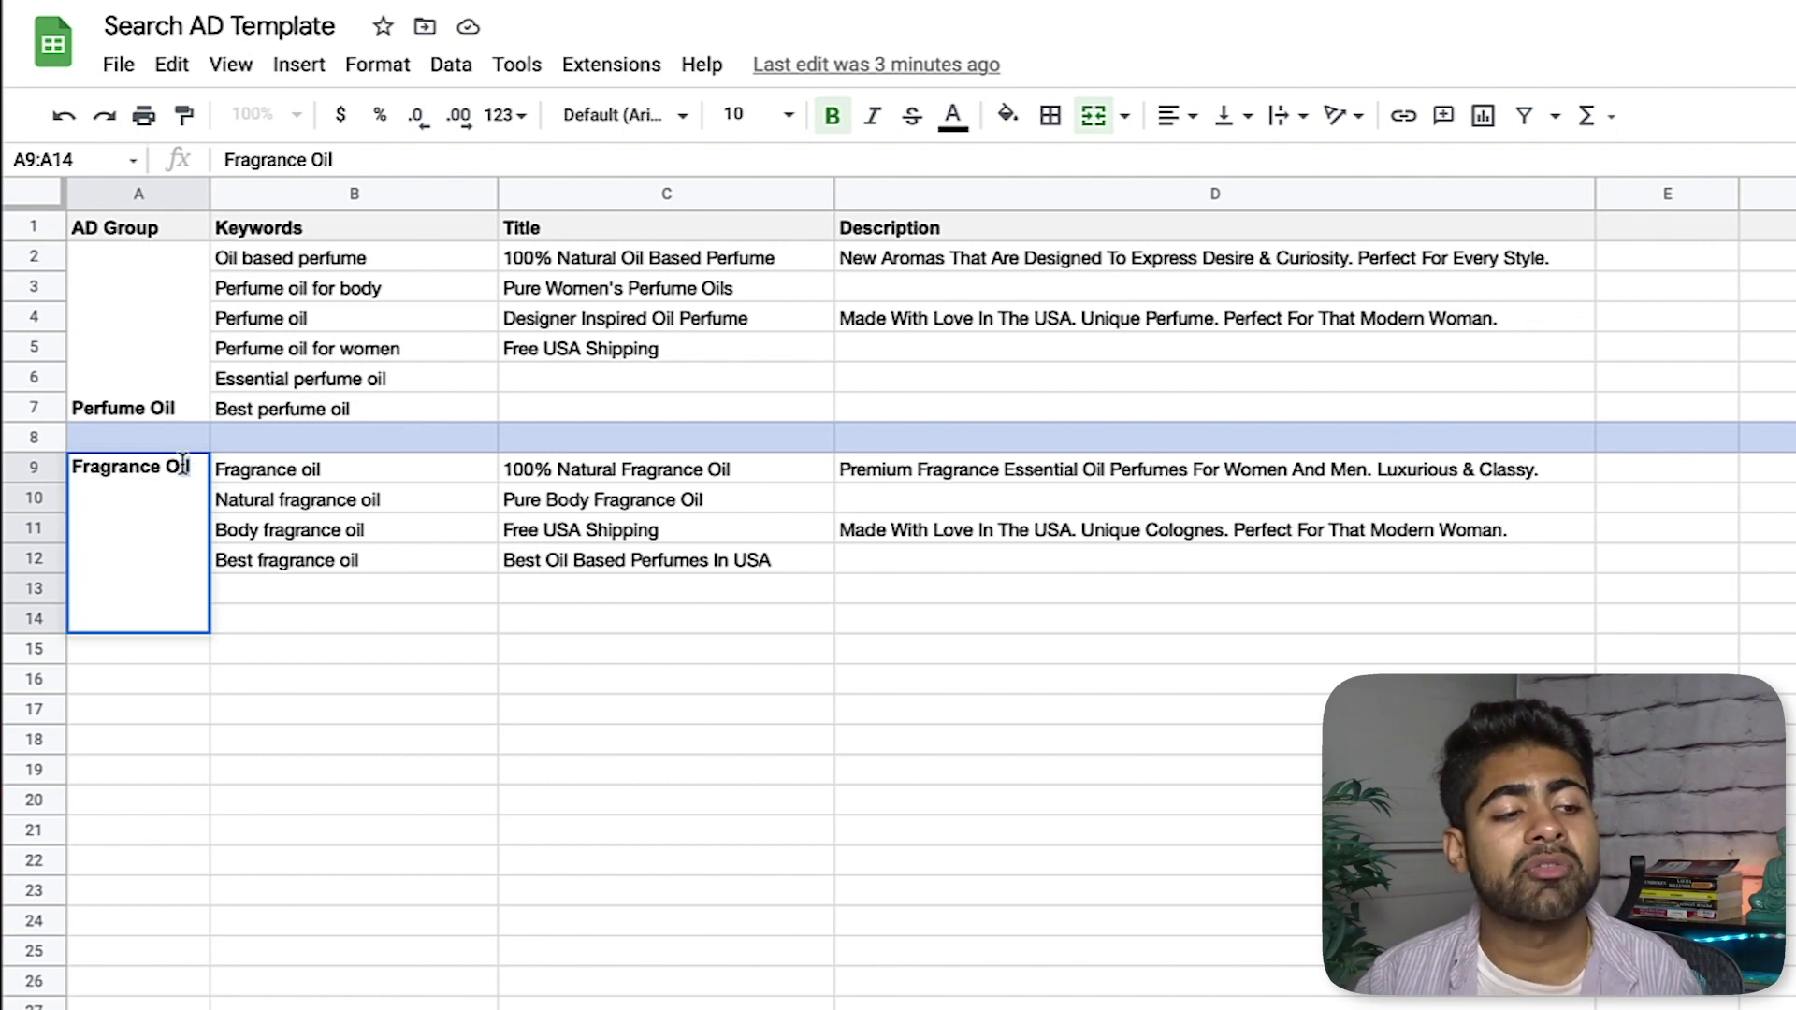
drag(188, 465, 129, 464)
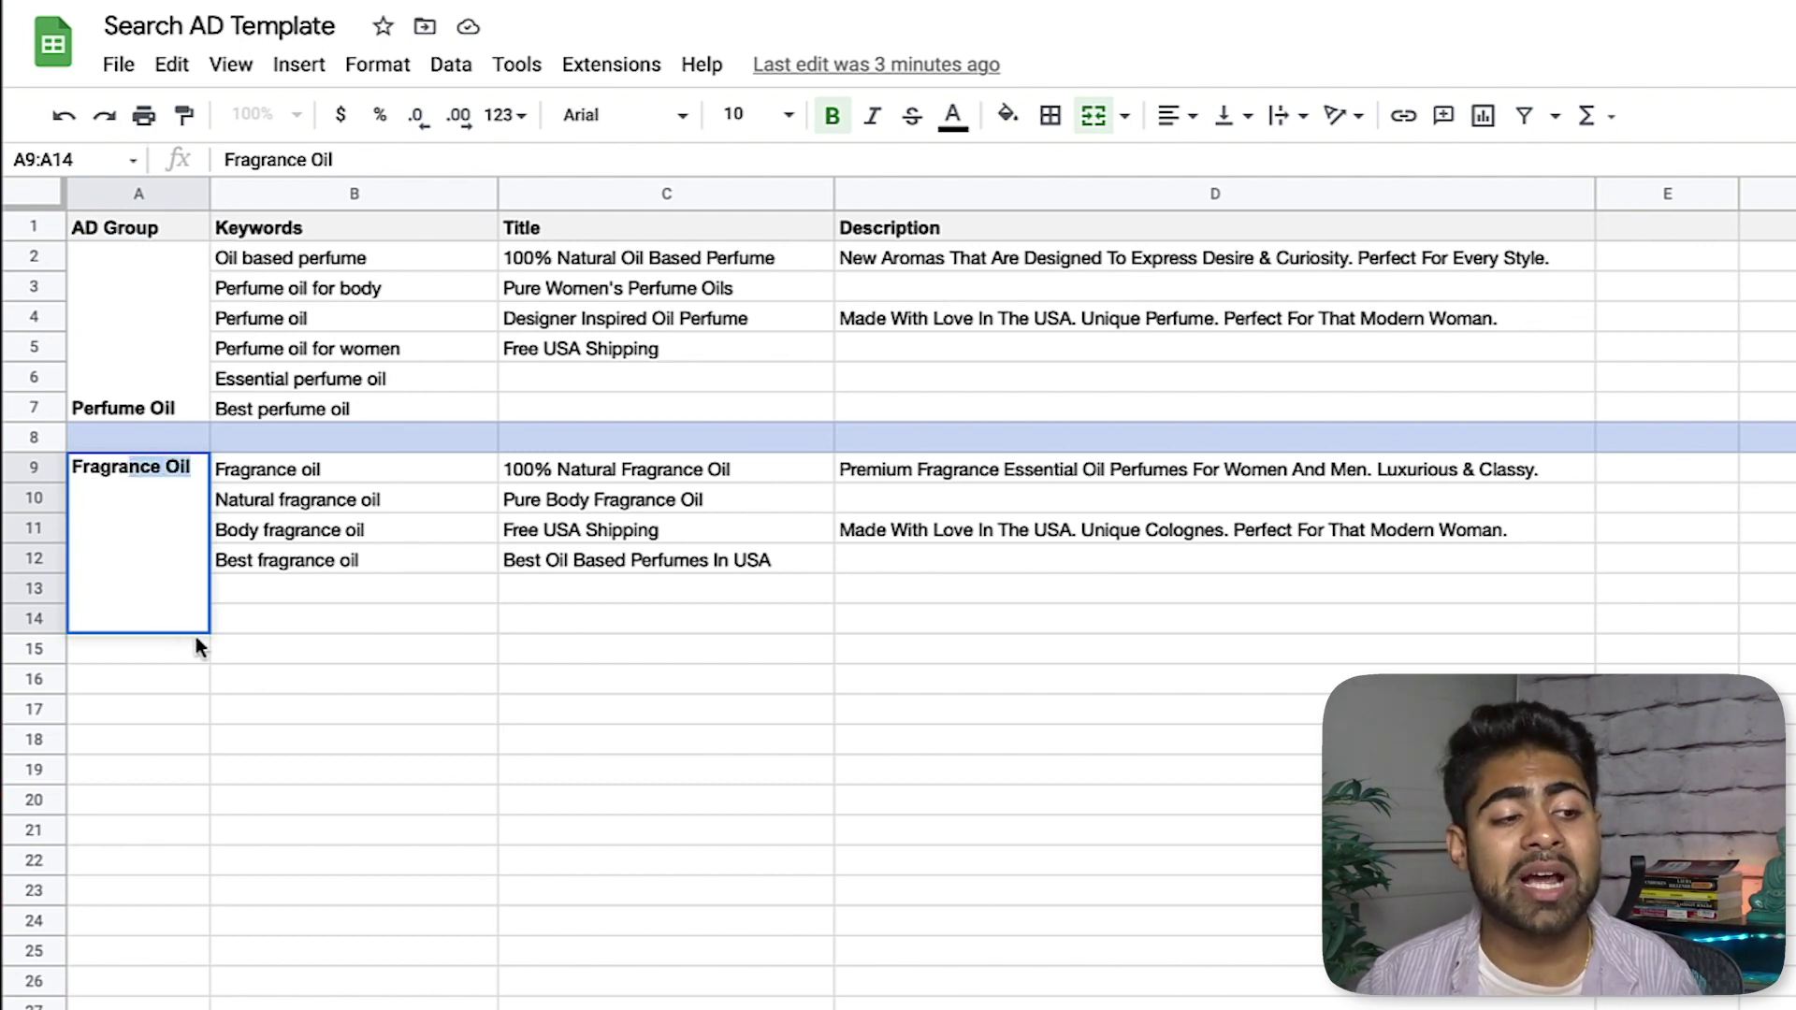
Check the keywords Oil based perfume and Perfume oil for body against their Perfume Oil ad group name.
click(367, 491)
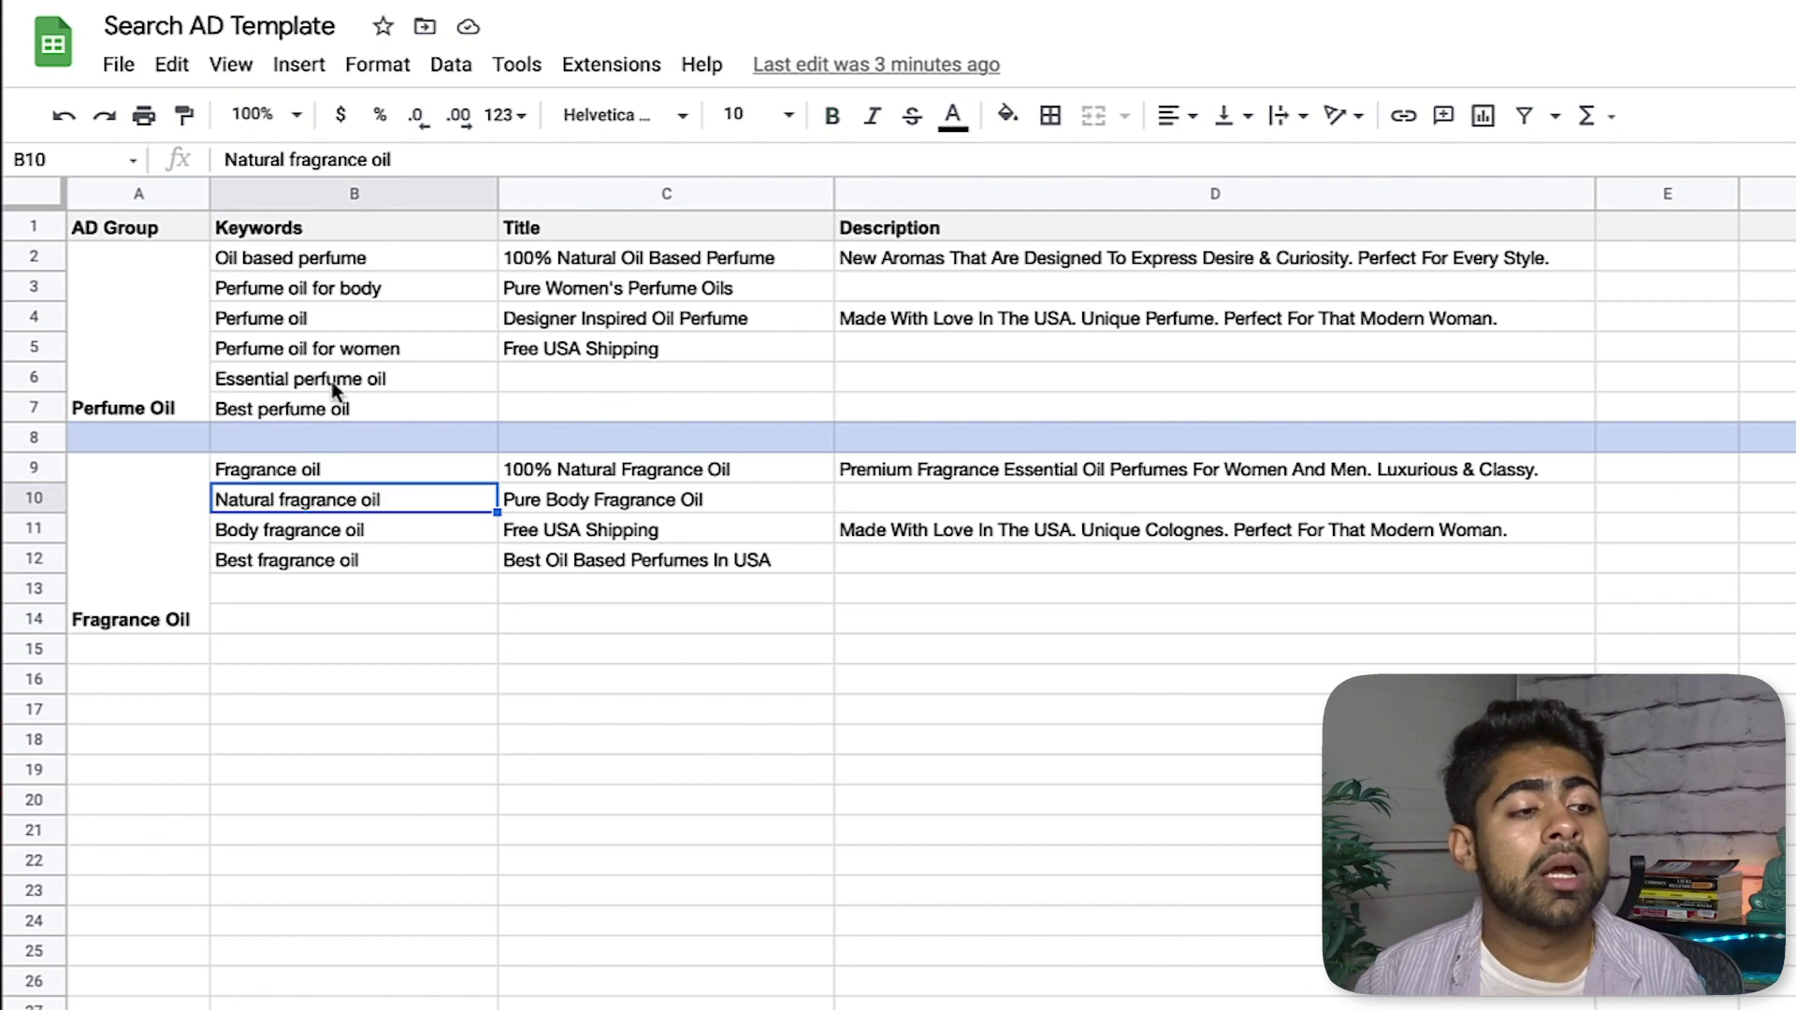
click(321, 290)
click(314, 260)
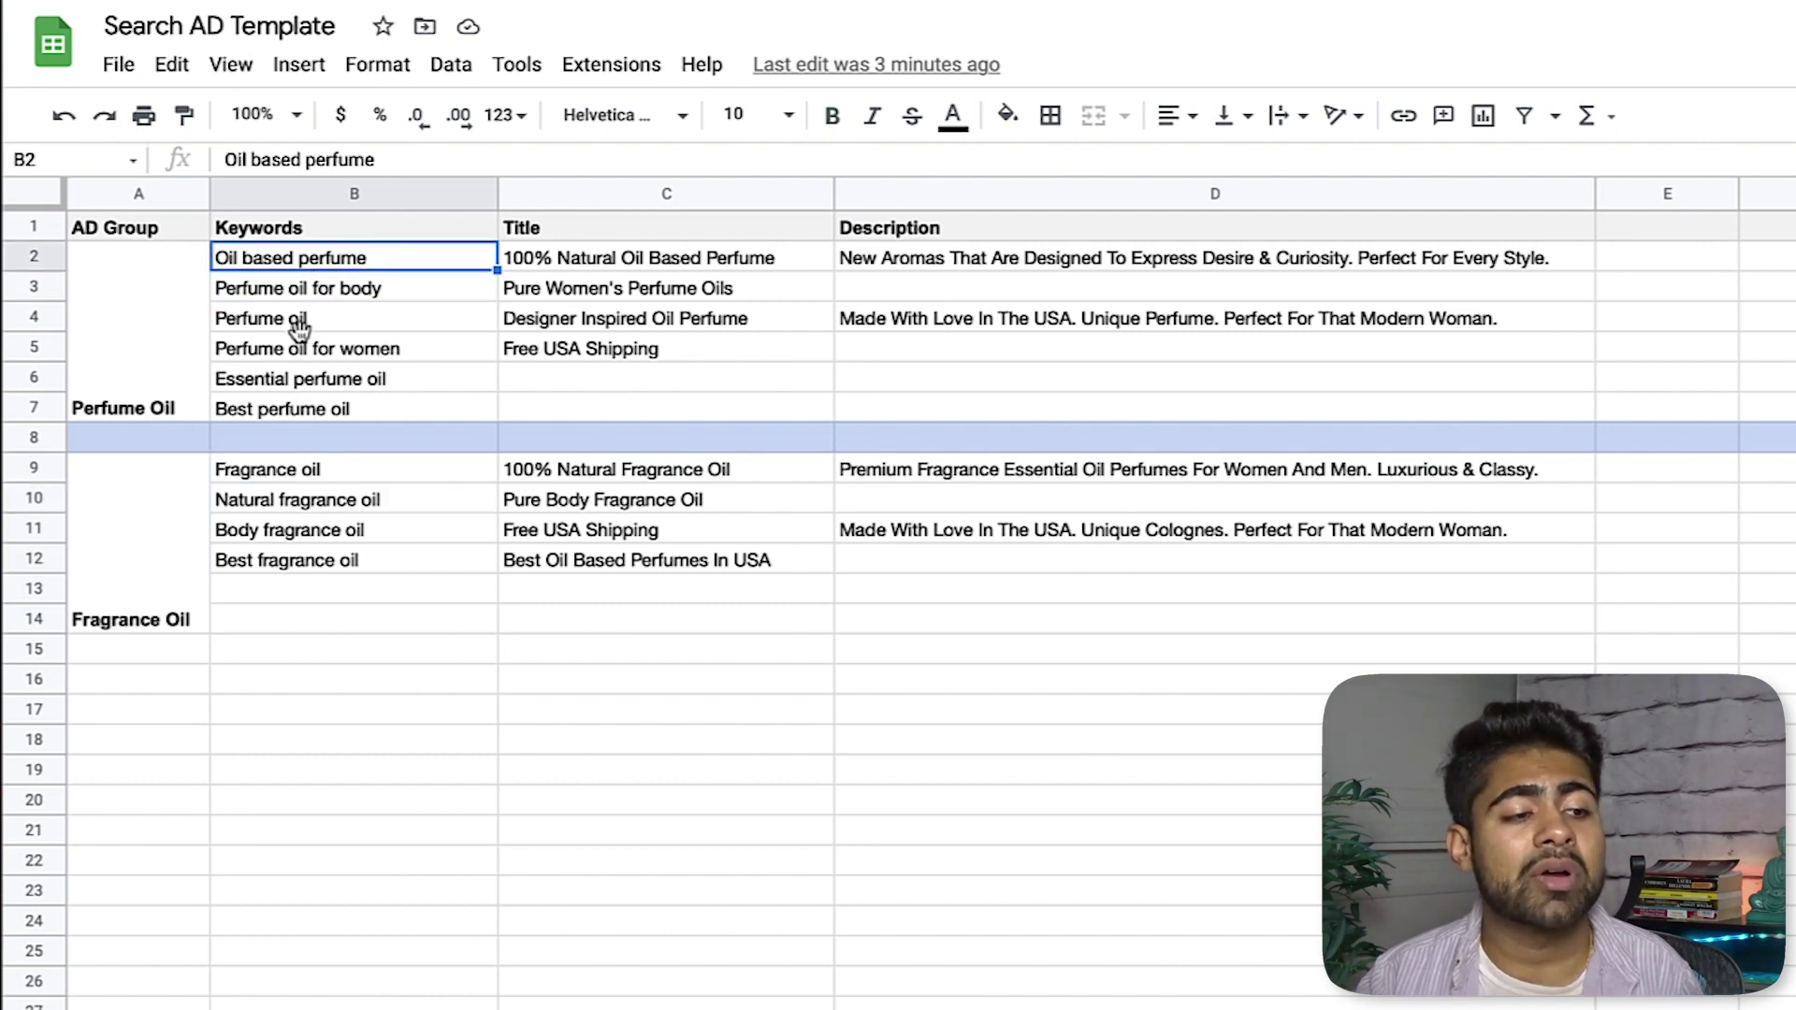
click(80, 409)
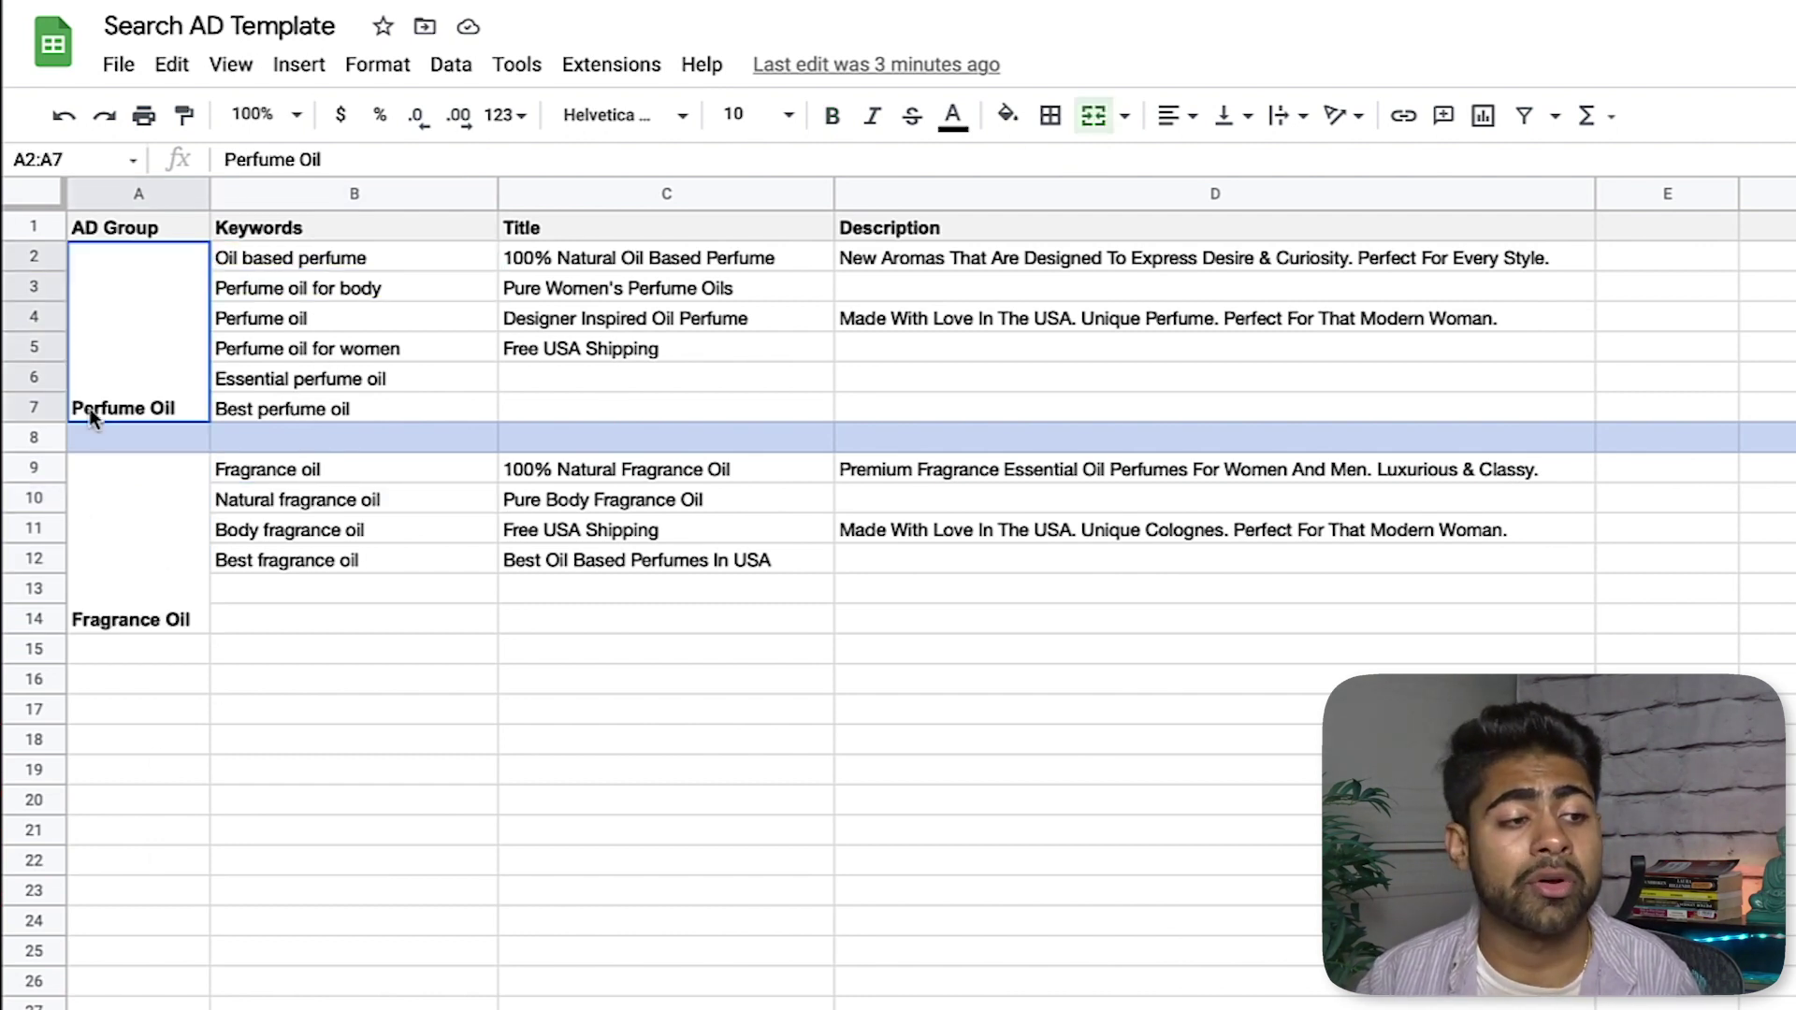
double_click(94, 362)
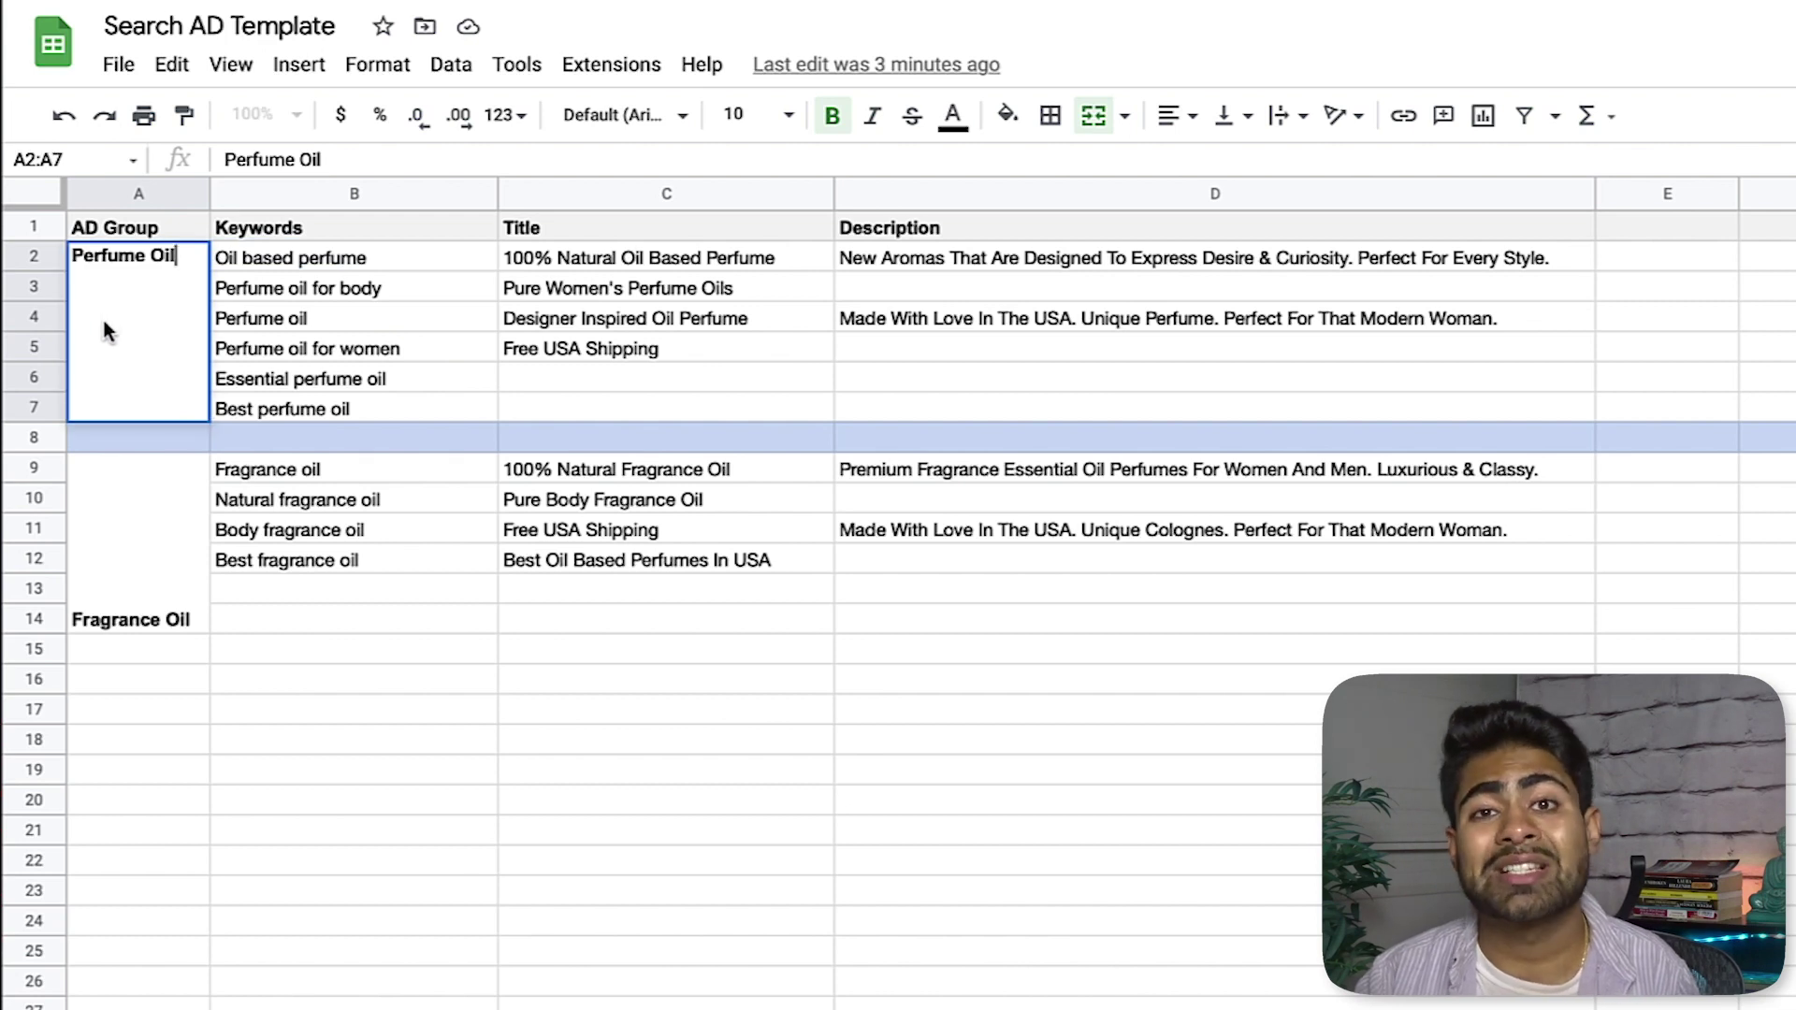
Check the keywords Natural fragrance oil and Body fragrance oil against their Fragrance Oil ad group name.
click(173, 603)
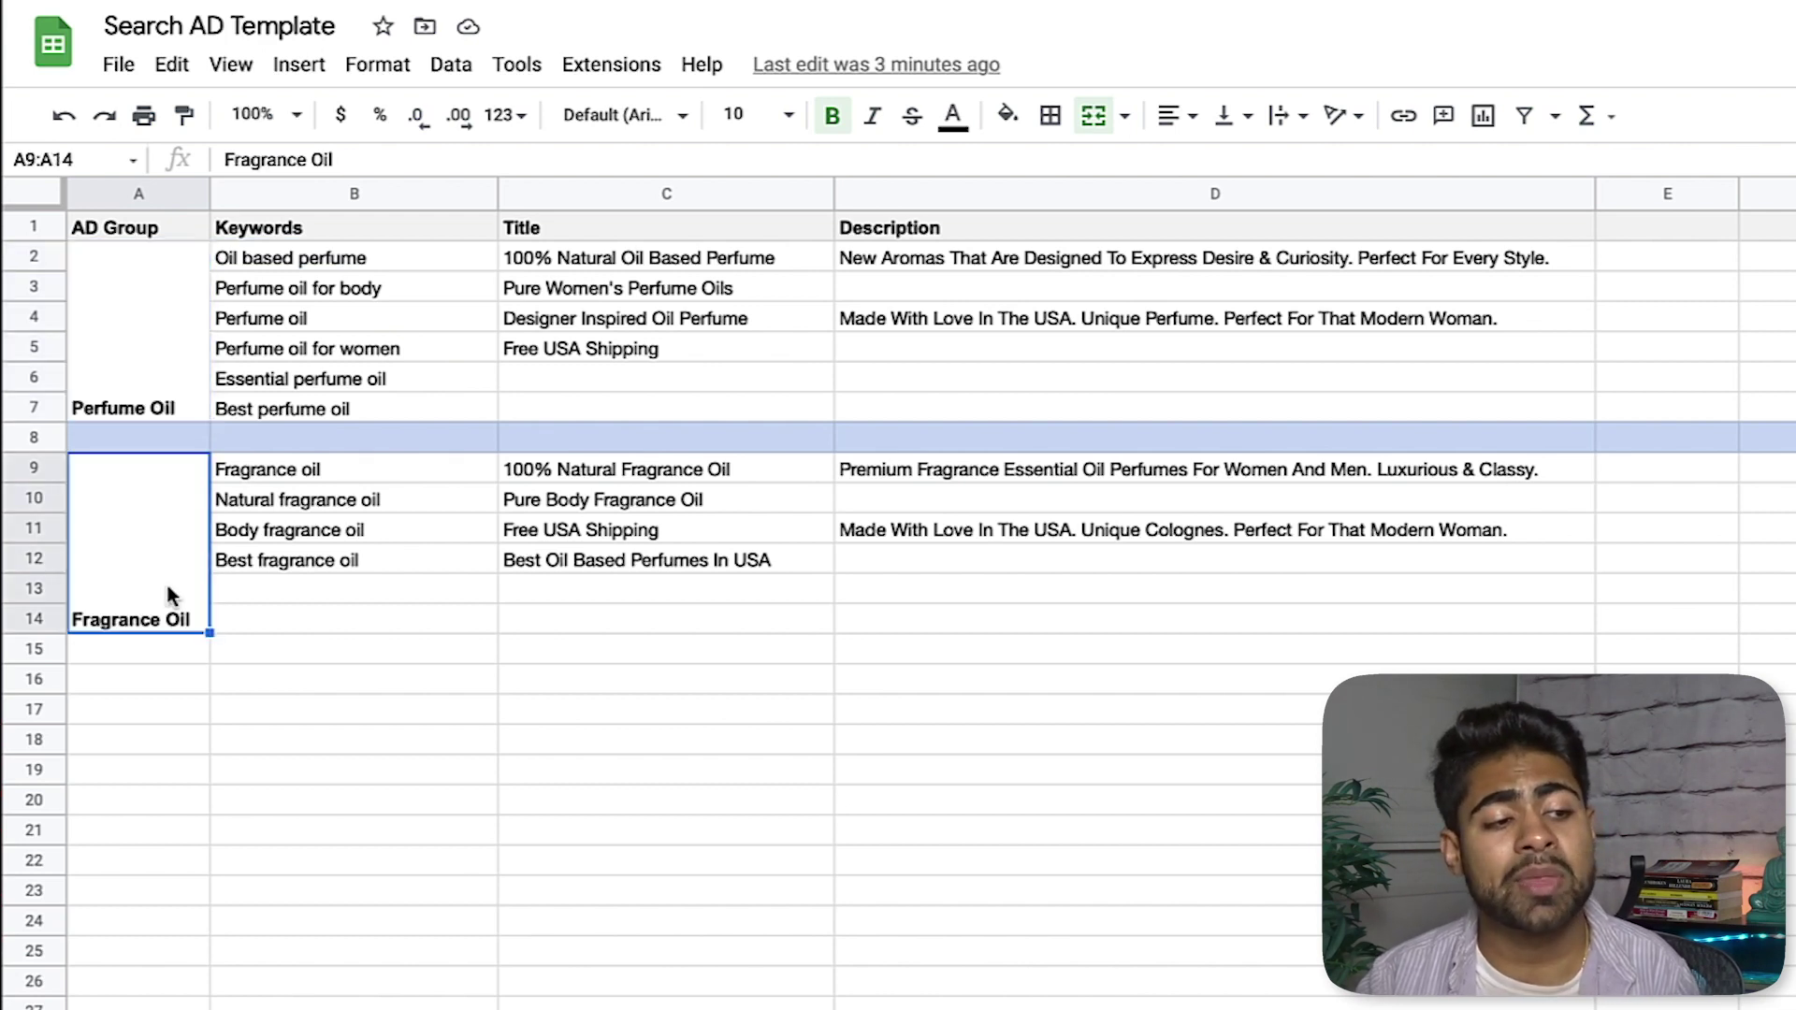
double_click(141, 473)
double_click(135, 475)
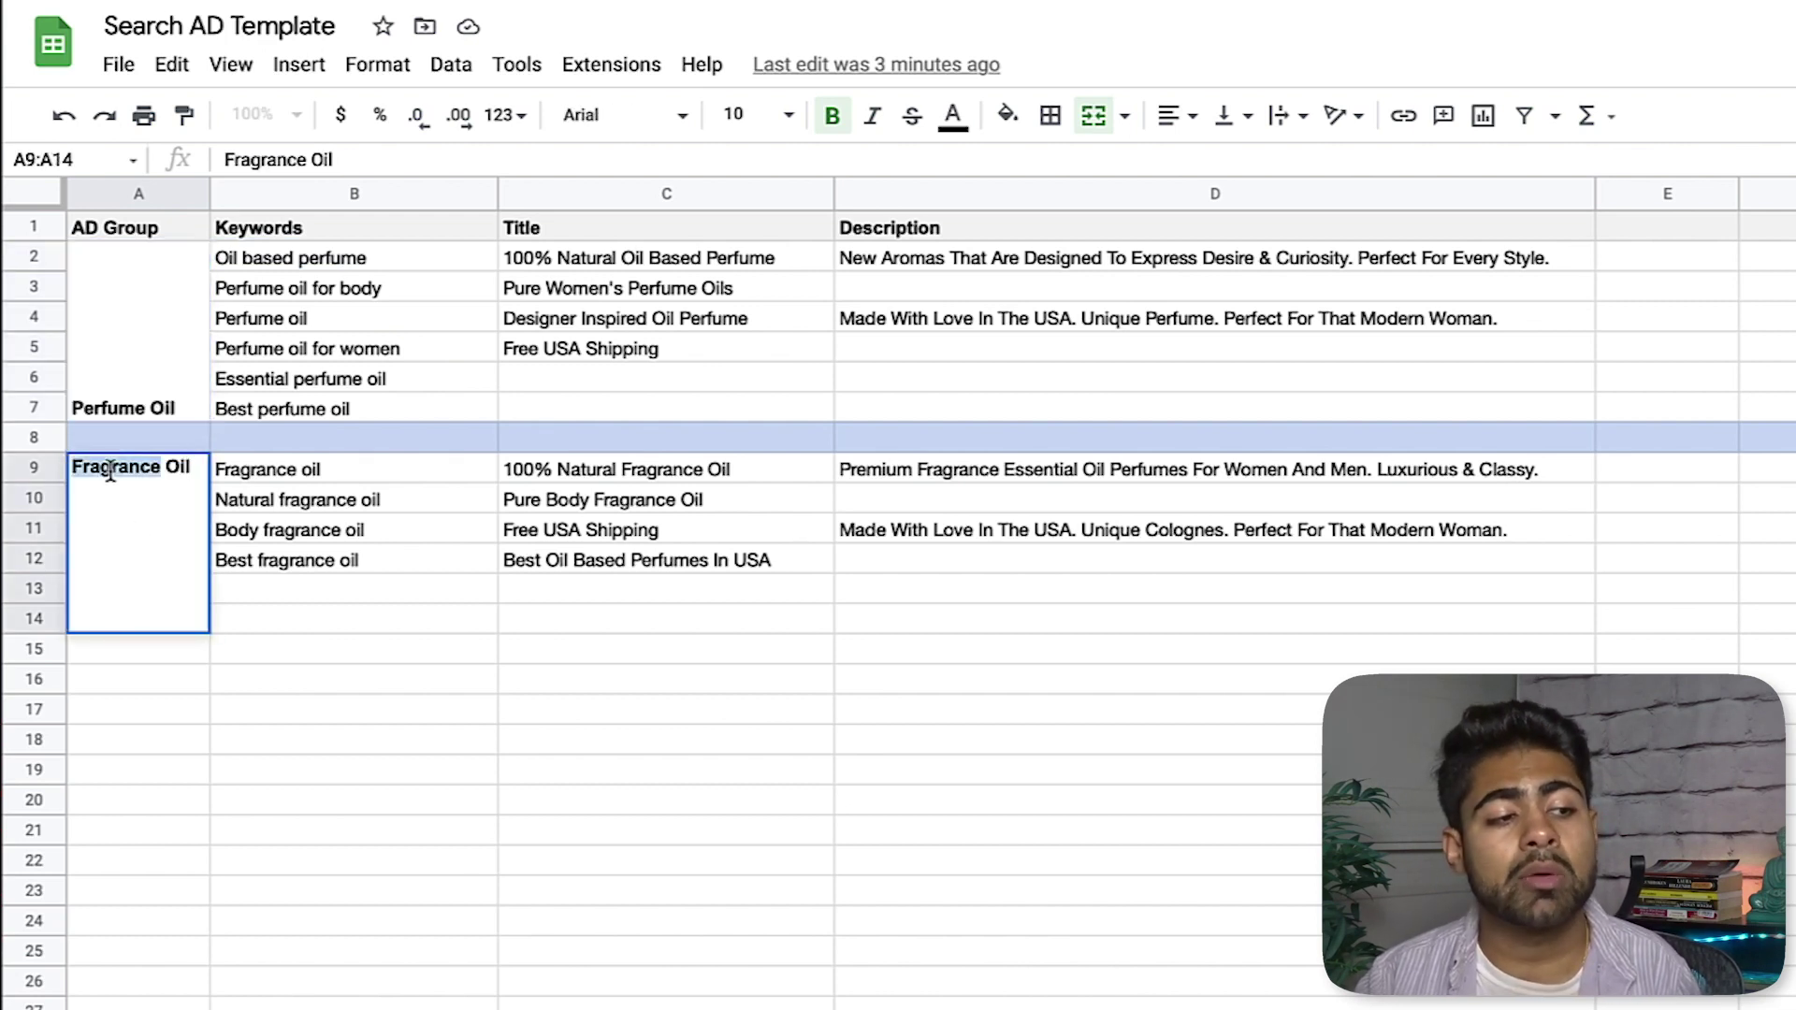
click(259, 519)
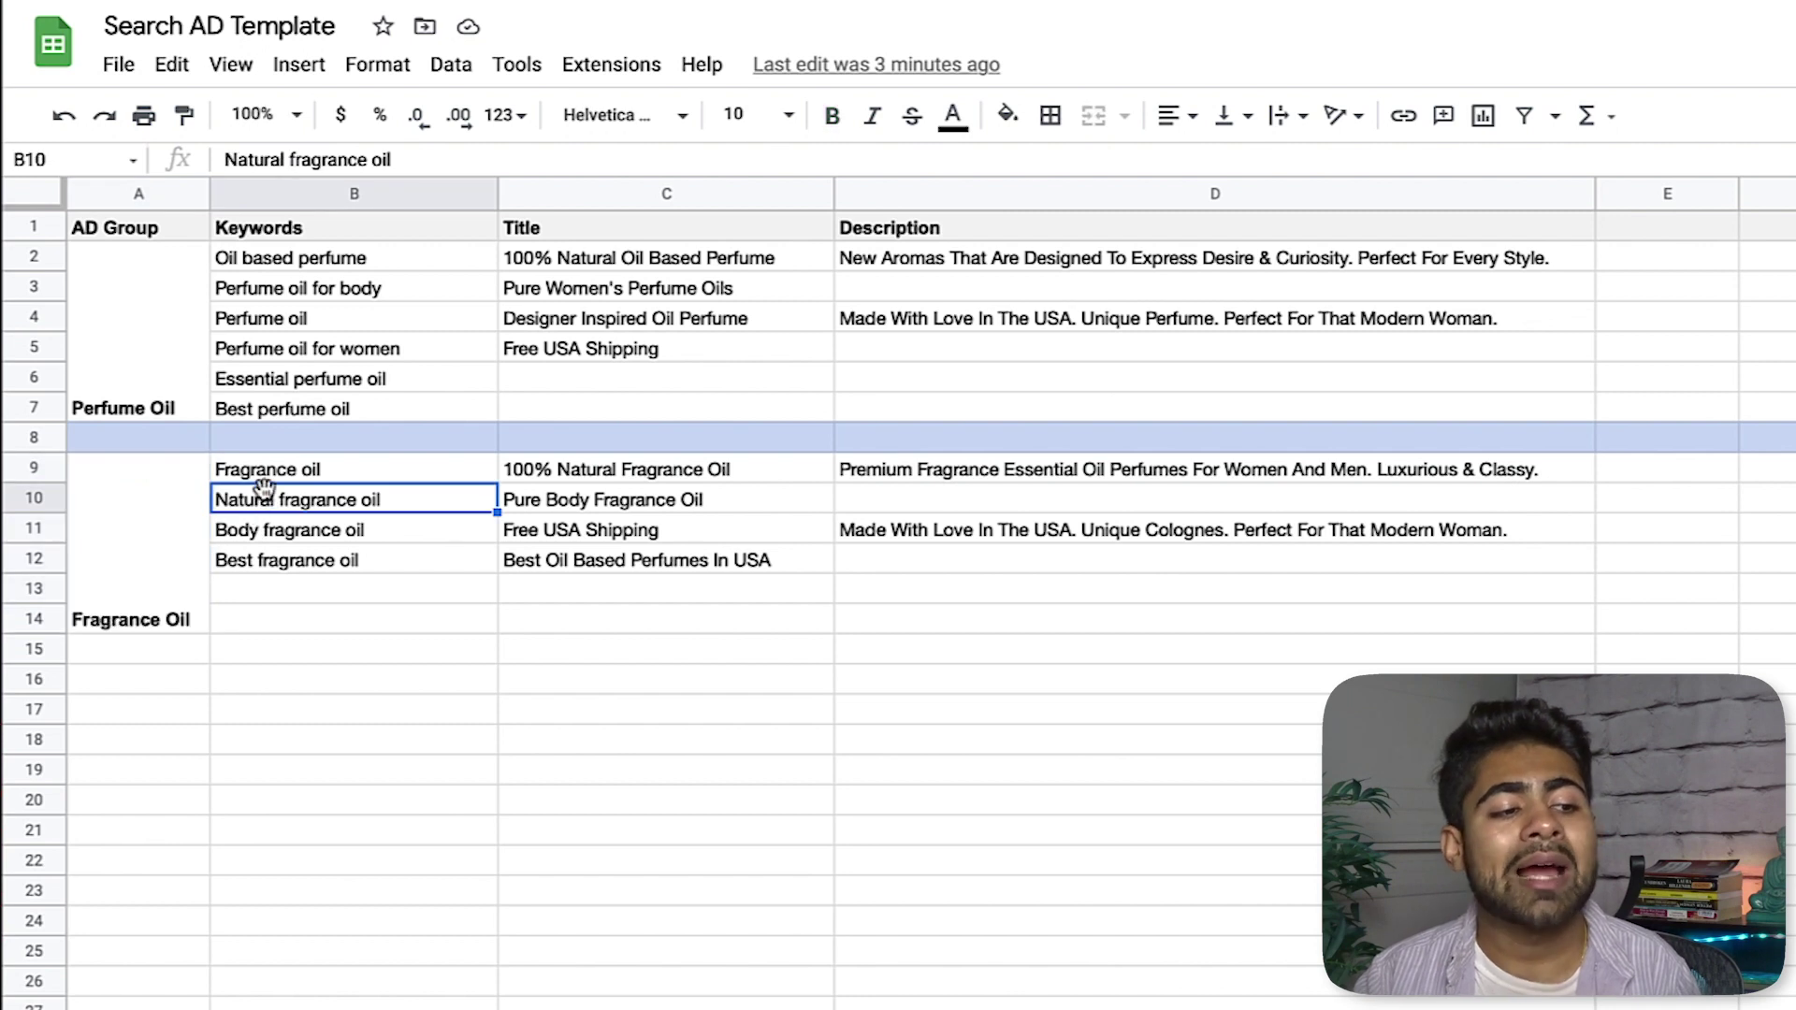
click(278, 541)
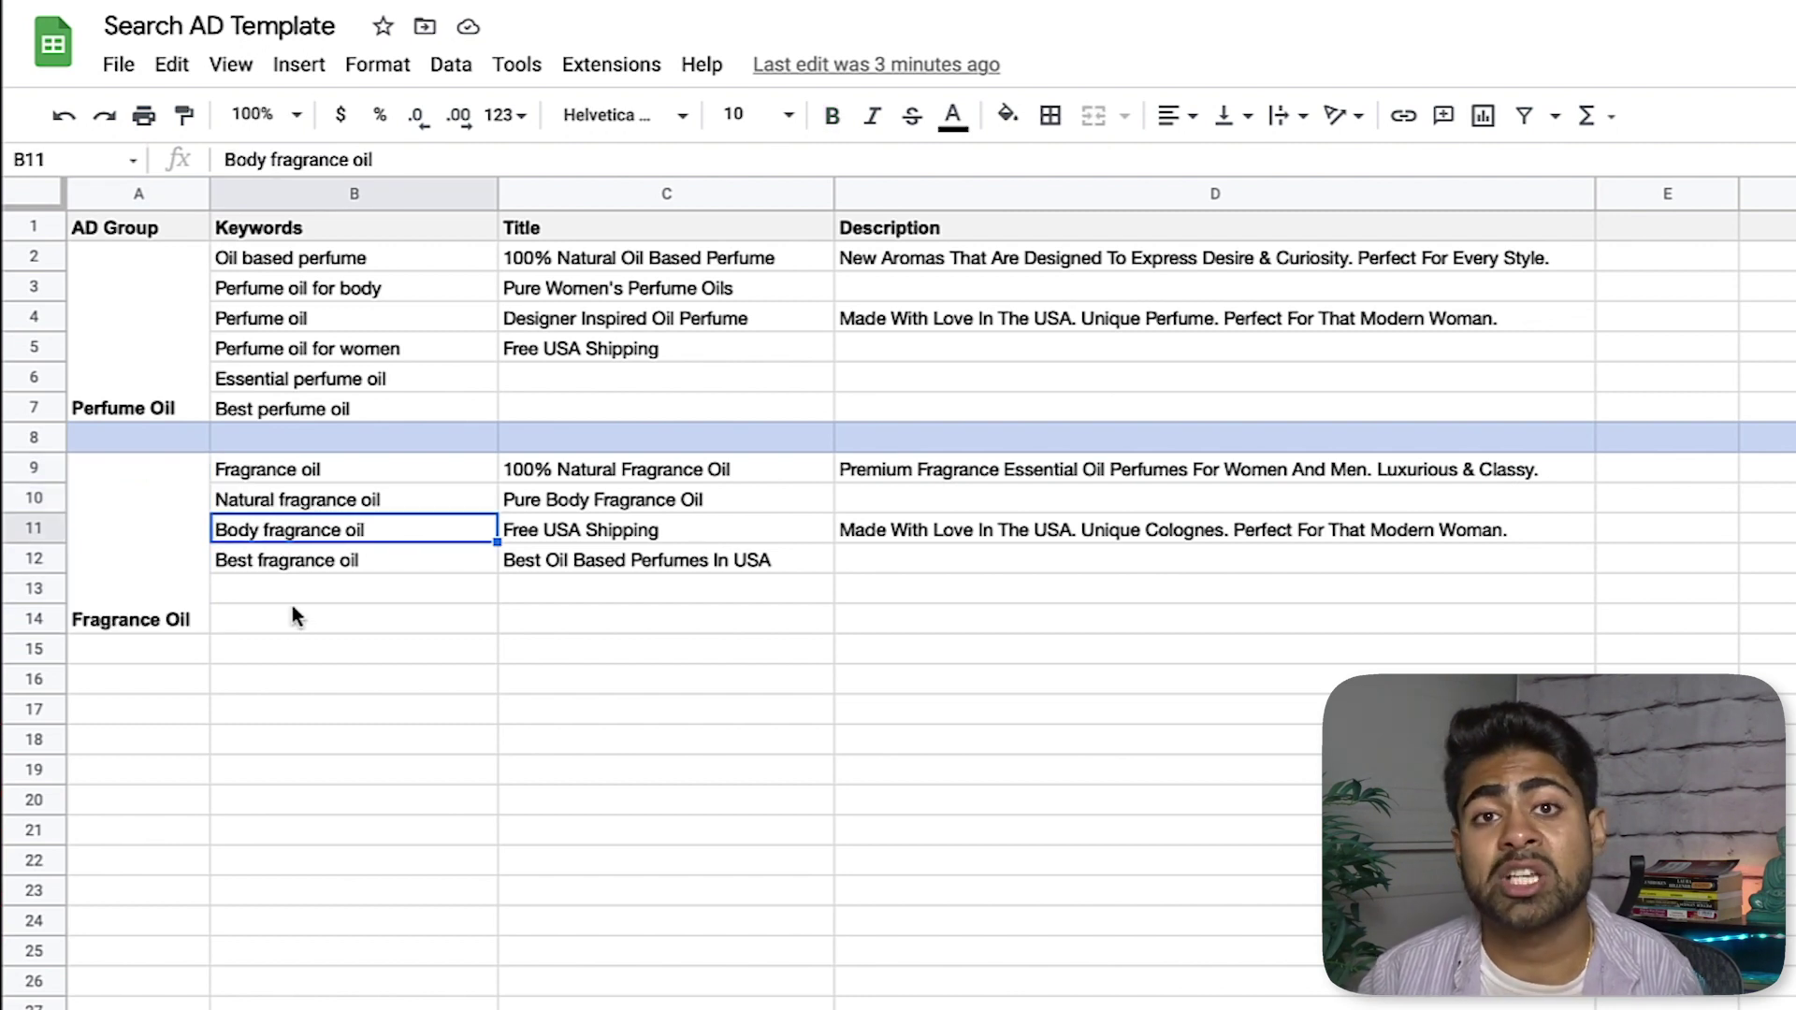
Compare the titles 100% Natural Fragrance Oil and Pure Body Fragrance Oil with the Perfume Oil title 100% Natural Oil Based Perfume.
click(589, 498)
click(585, 470)
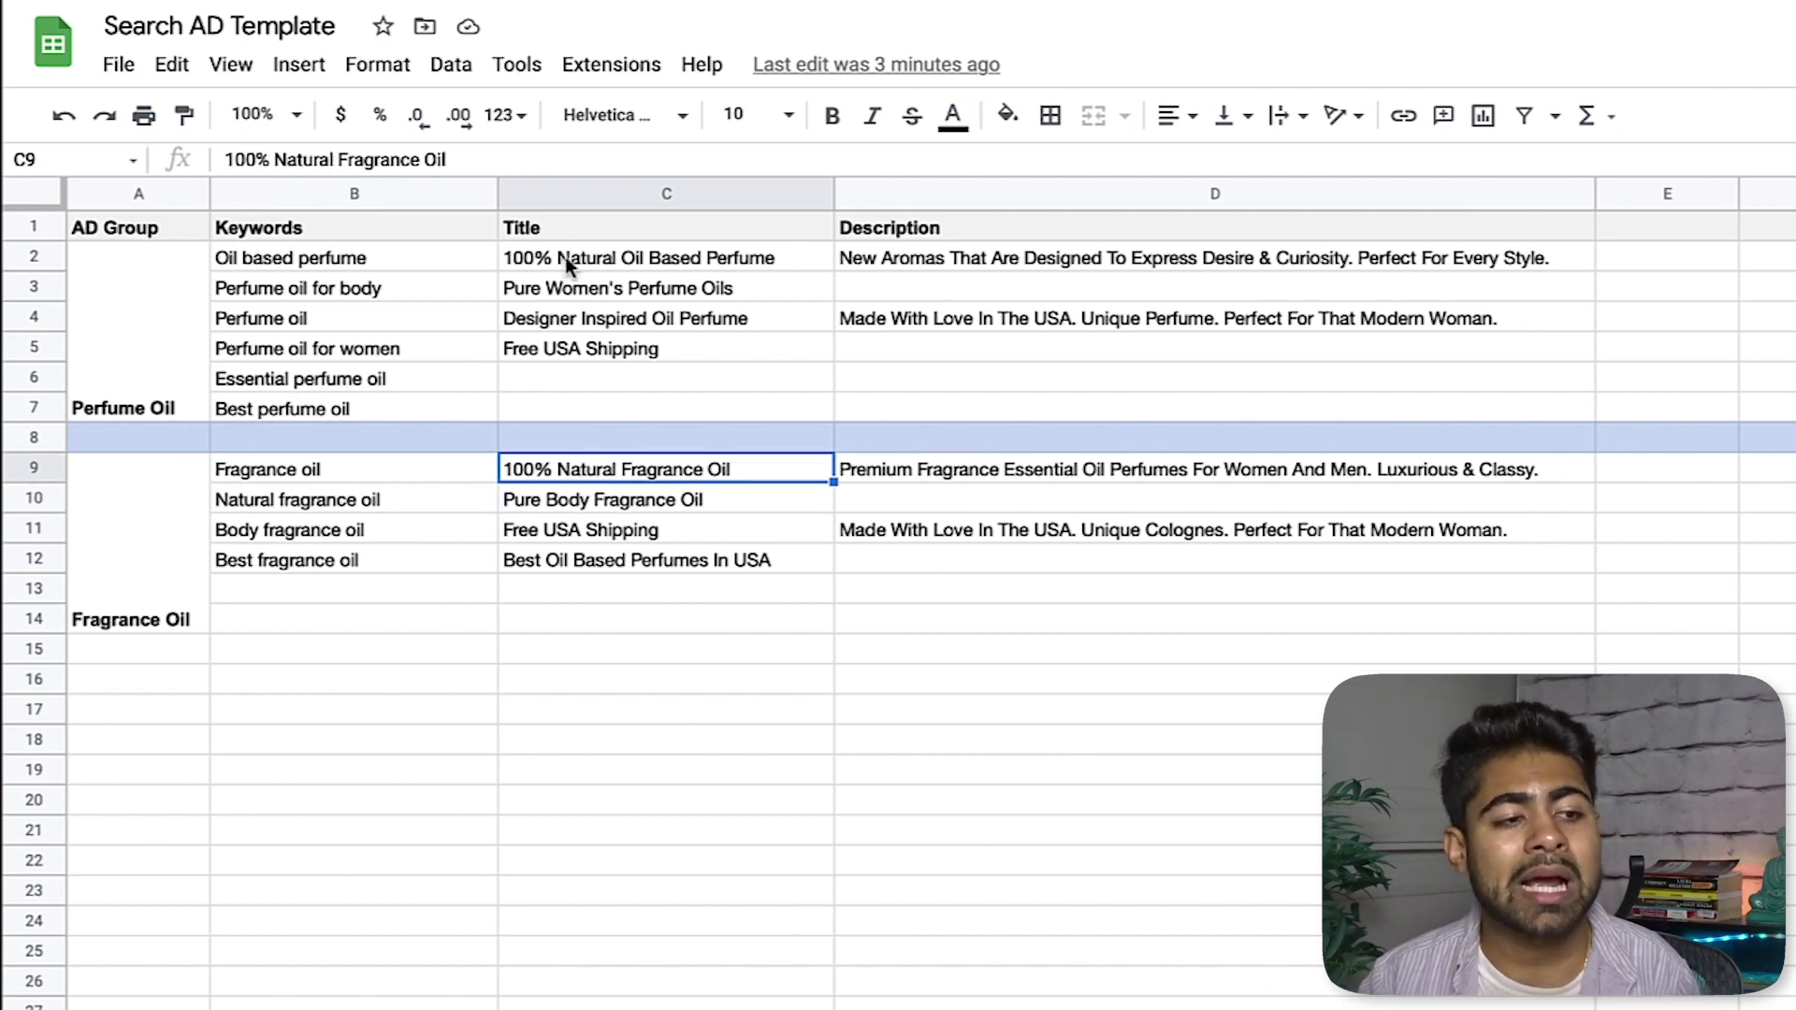
click(553, 241)
click(561, 265)
click(598, 468)
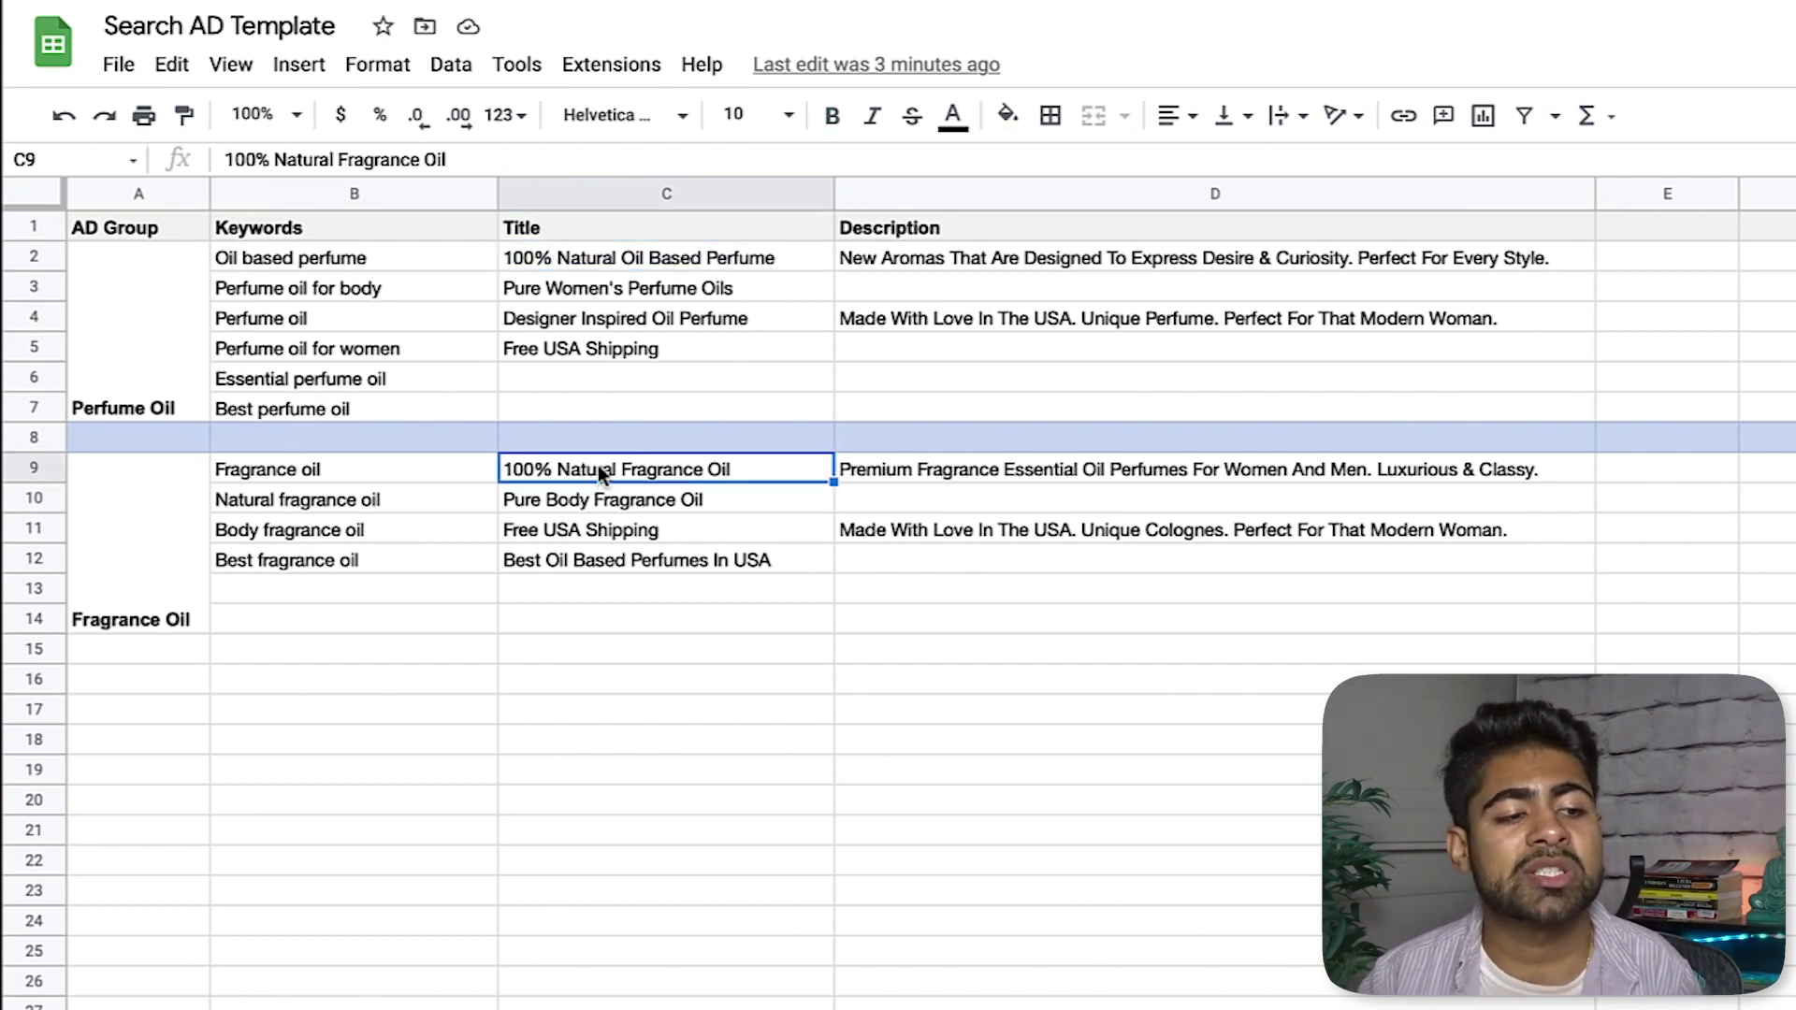
click(642, 257)
click(610, 473)
double_click(610, 470)
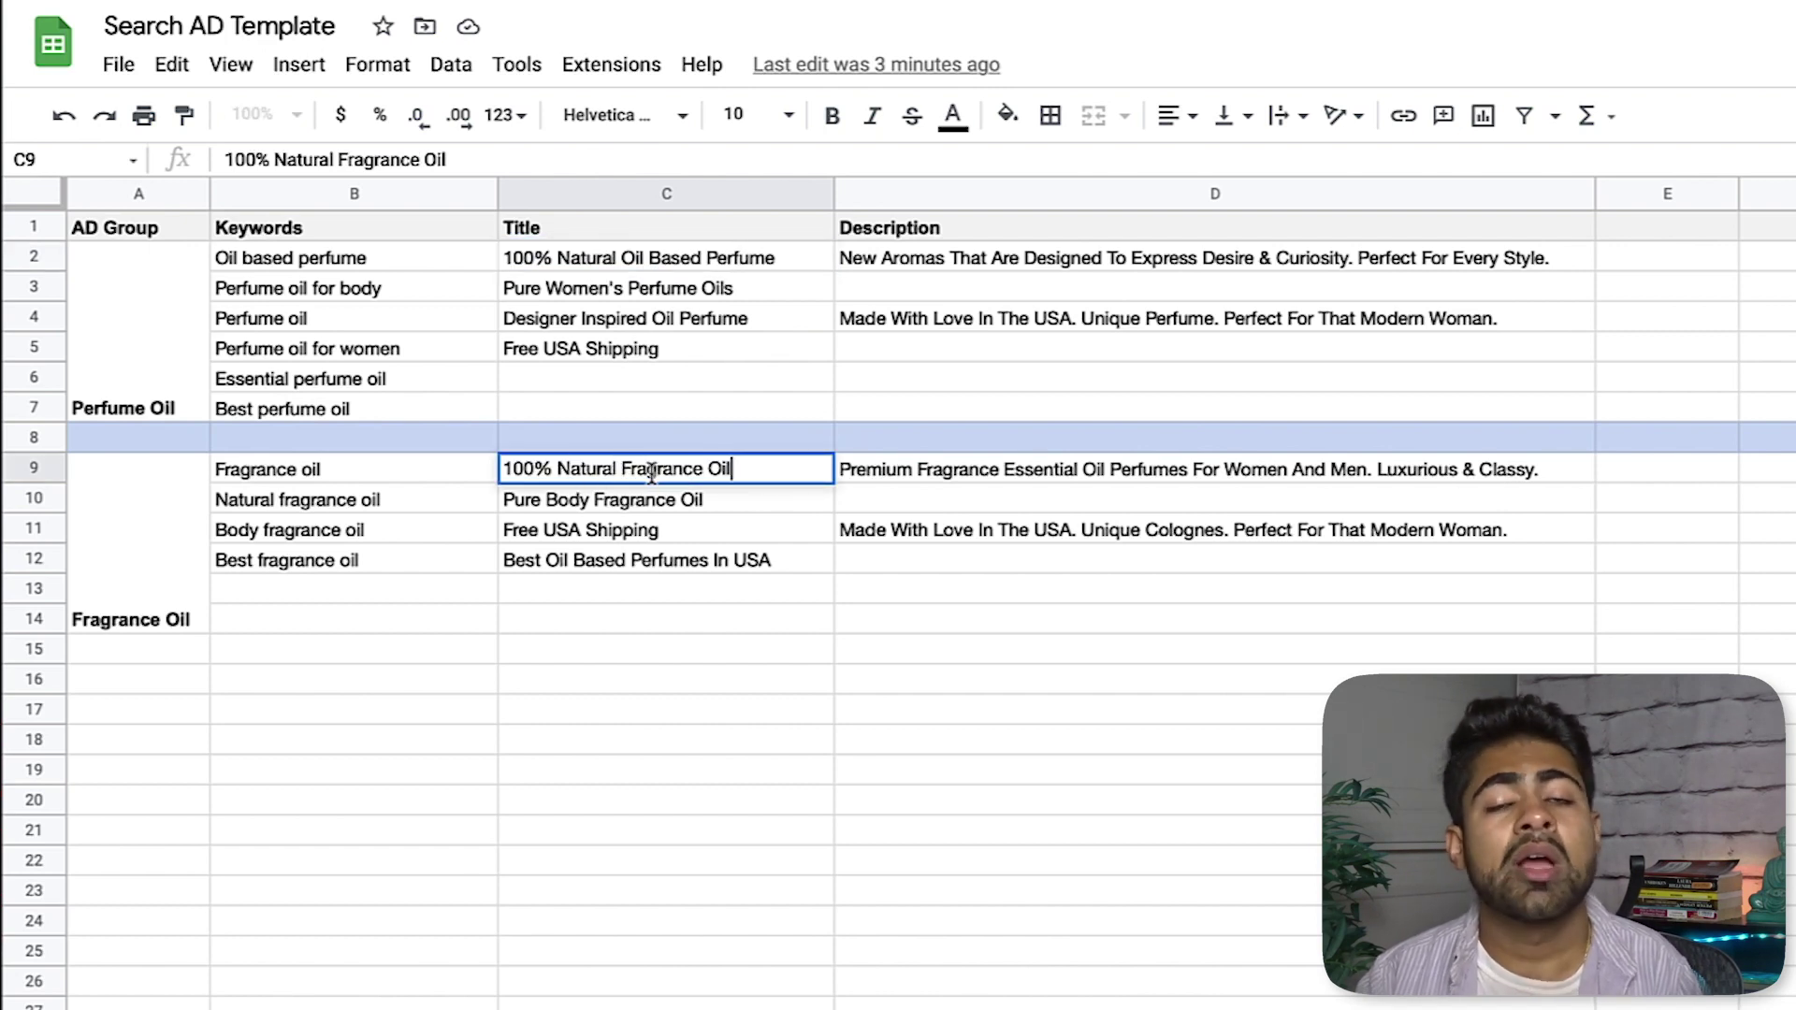
double_click(570, 502)
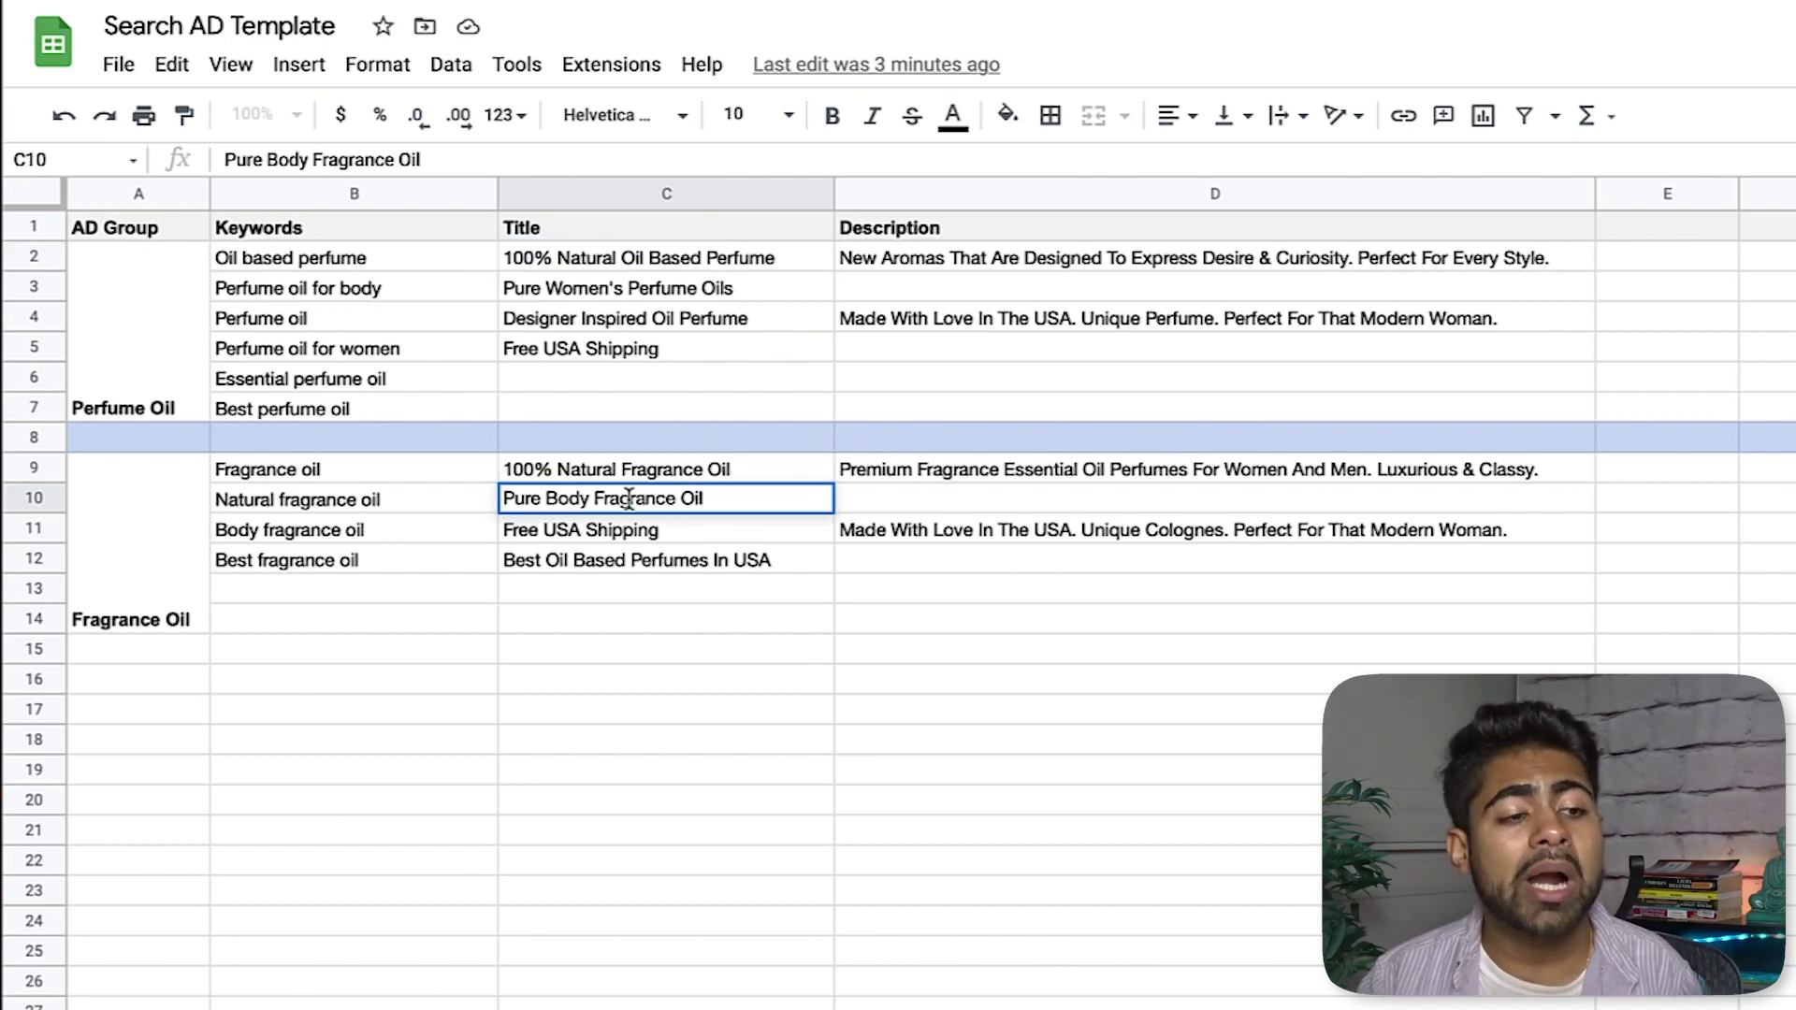
Read the Fragrance Oil description Premium Fragrance Essential Oil Perfumes For Women And Men and recheck both ad group blocks.
click(1044, 475)
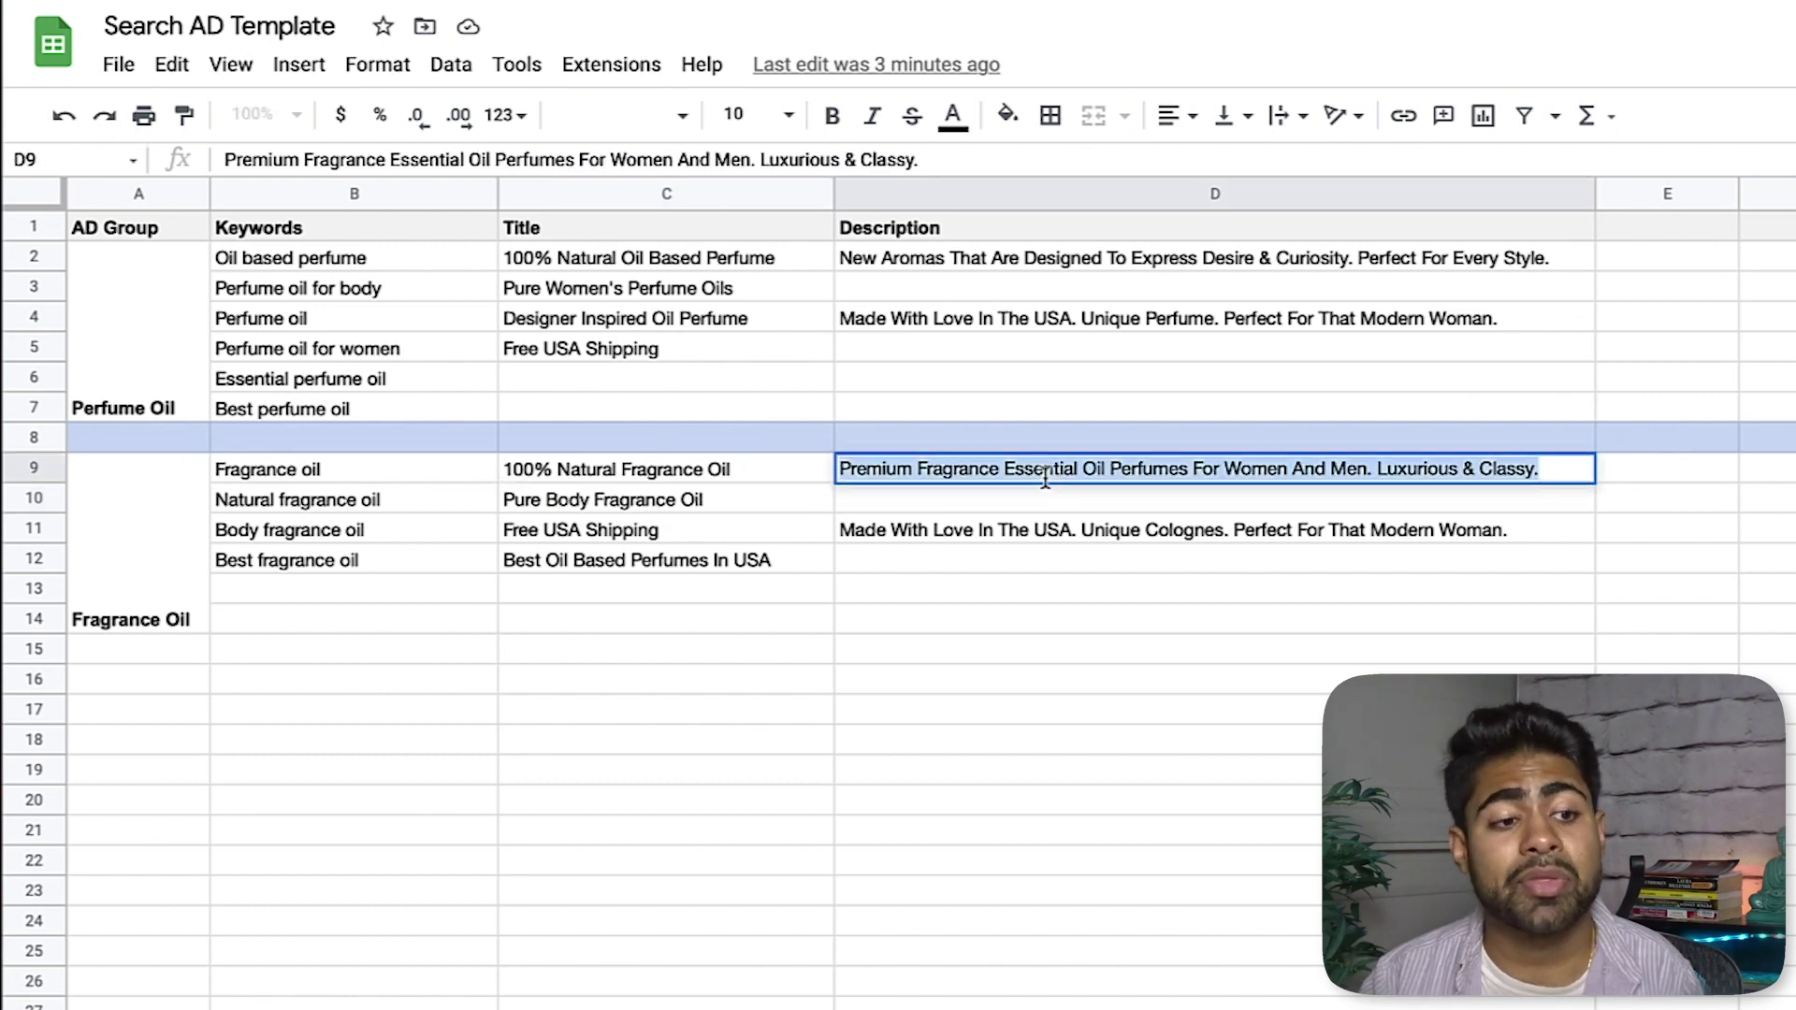
double_click(937, 496)
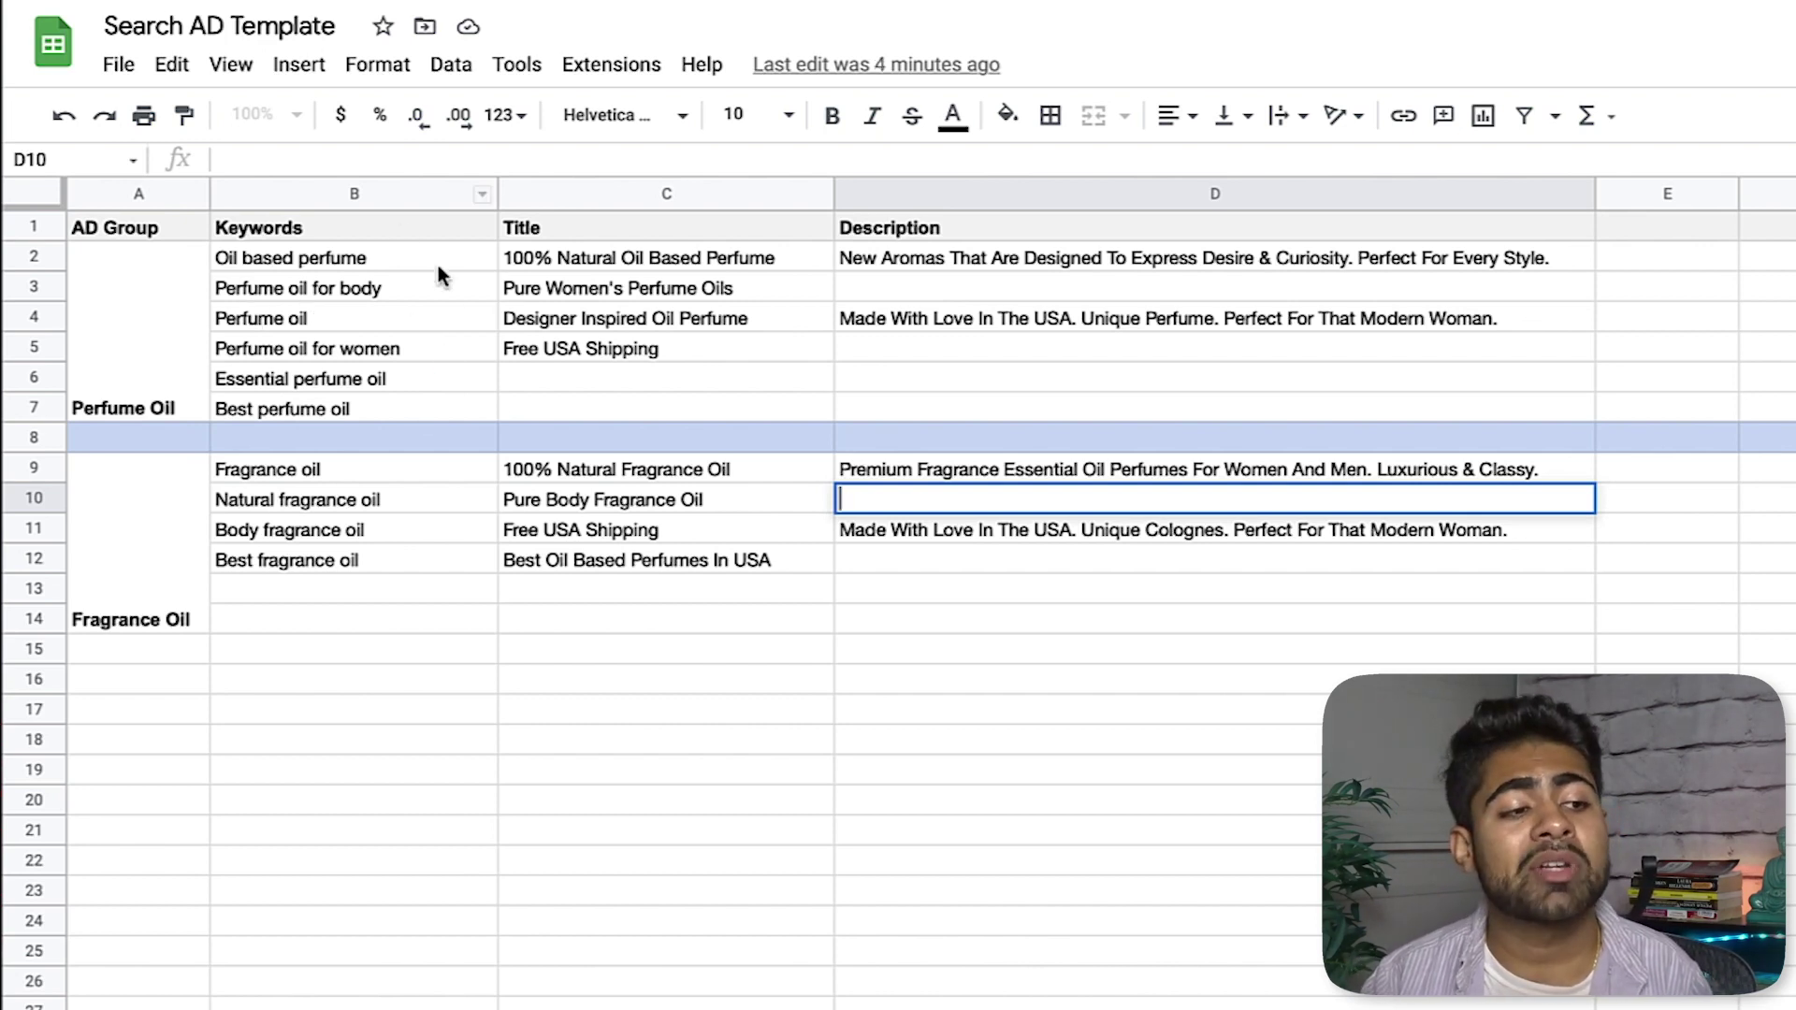
click(142, 378)
click(170, 531)
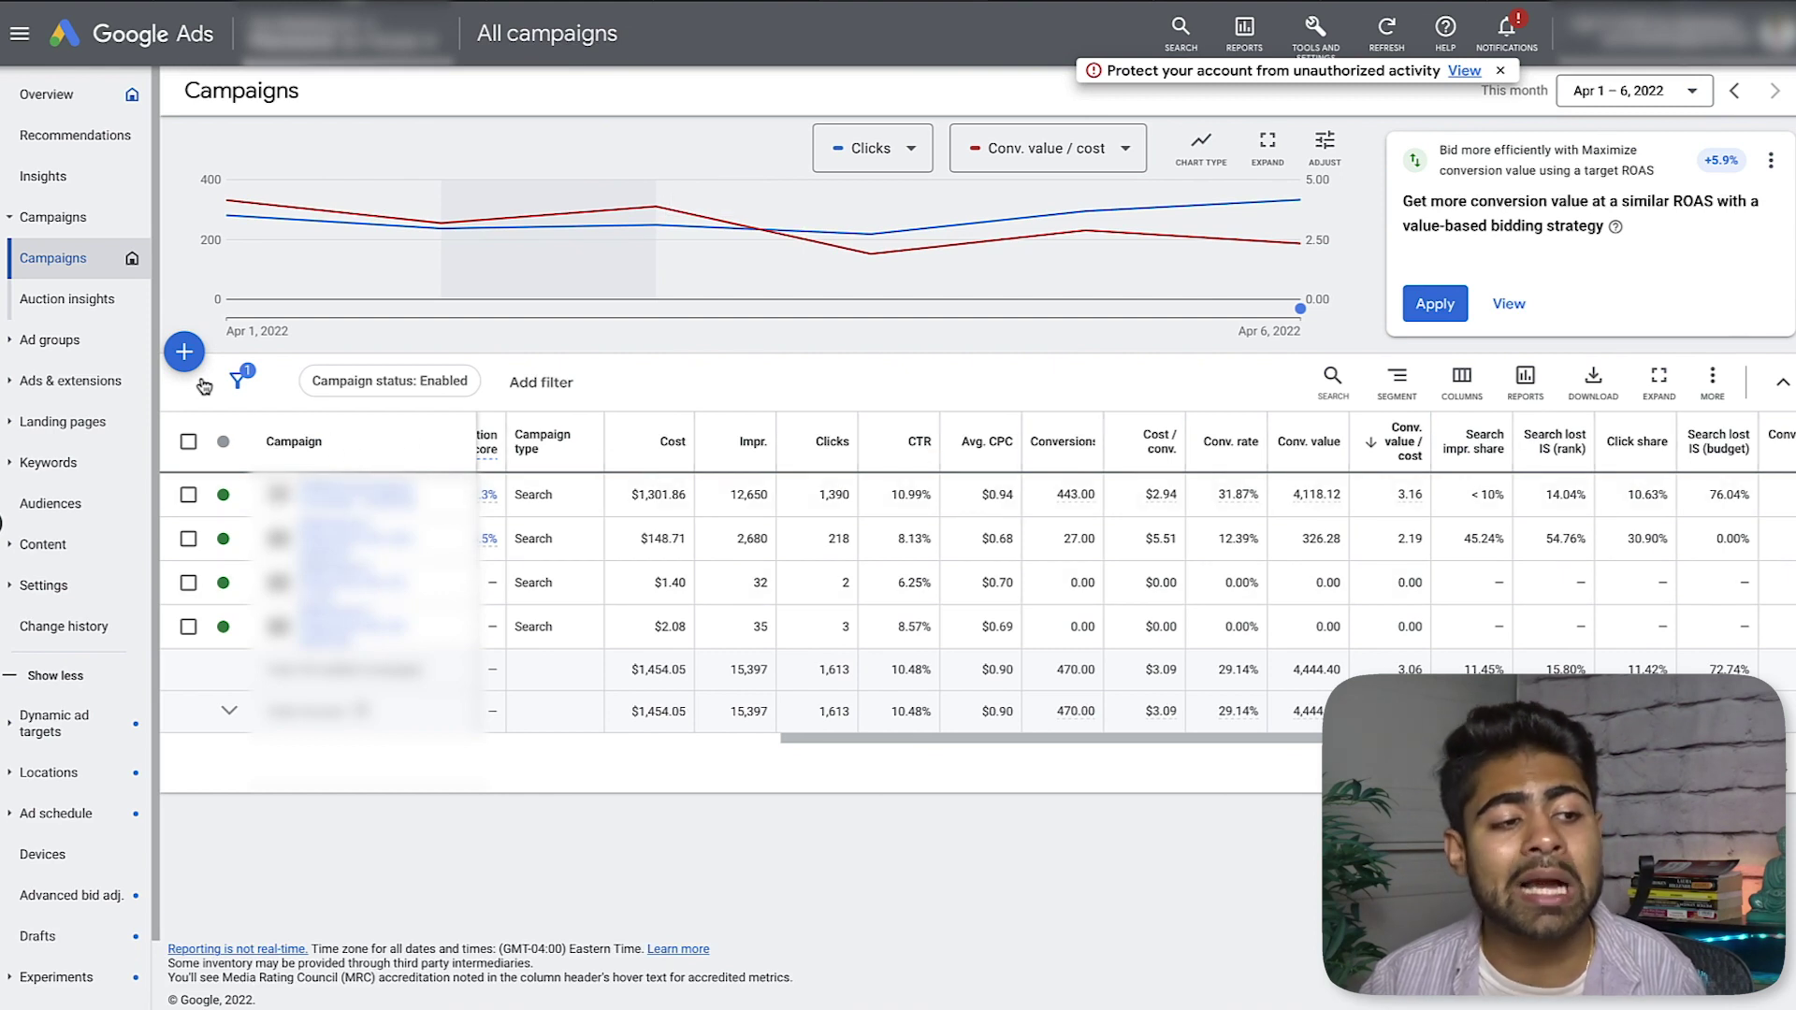
Start a new campaign with Sales as its objective.
click(186, 353)
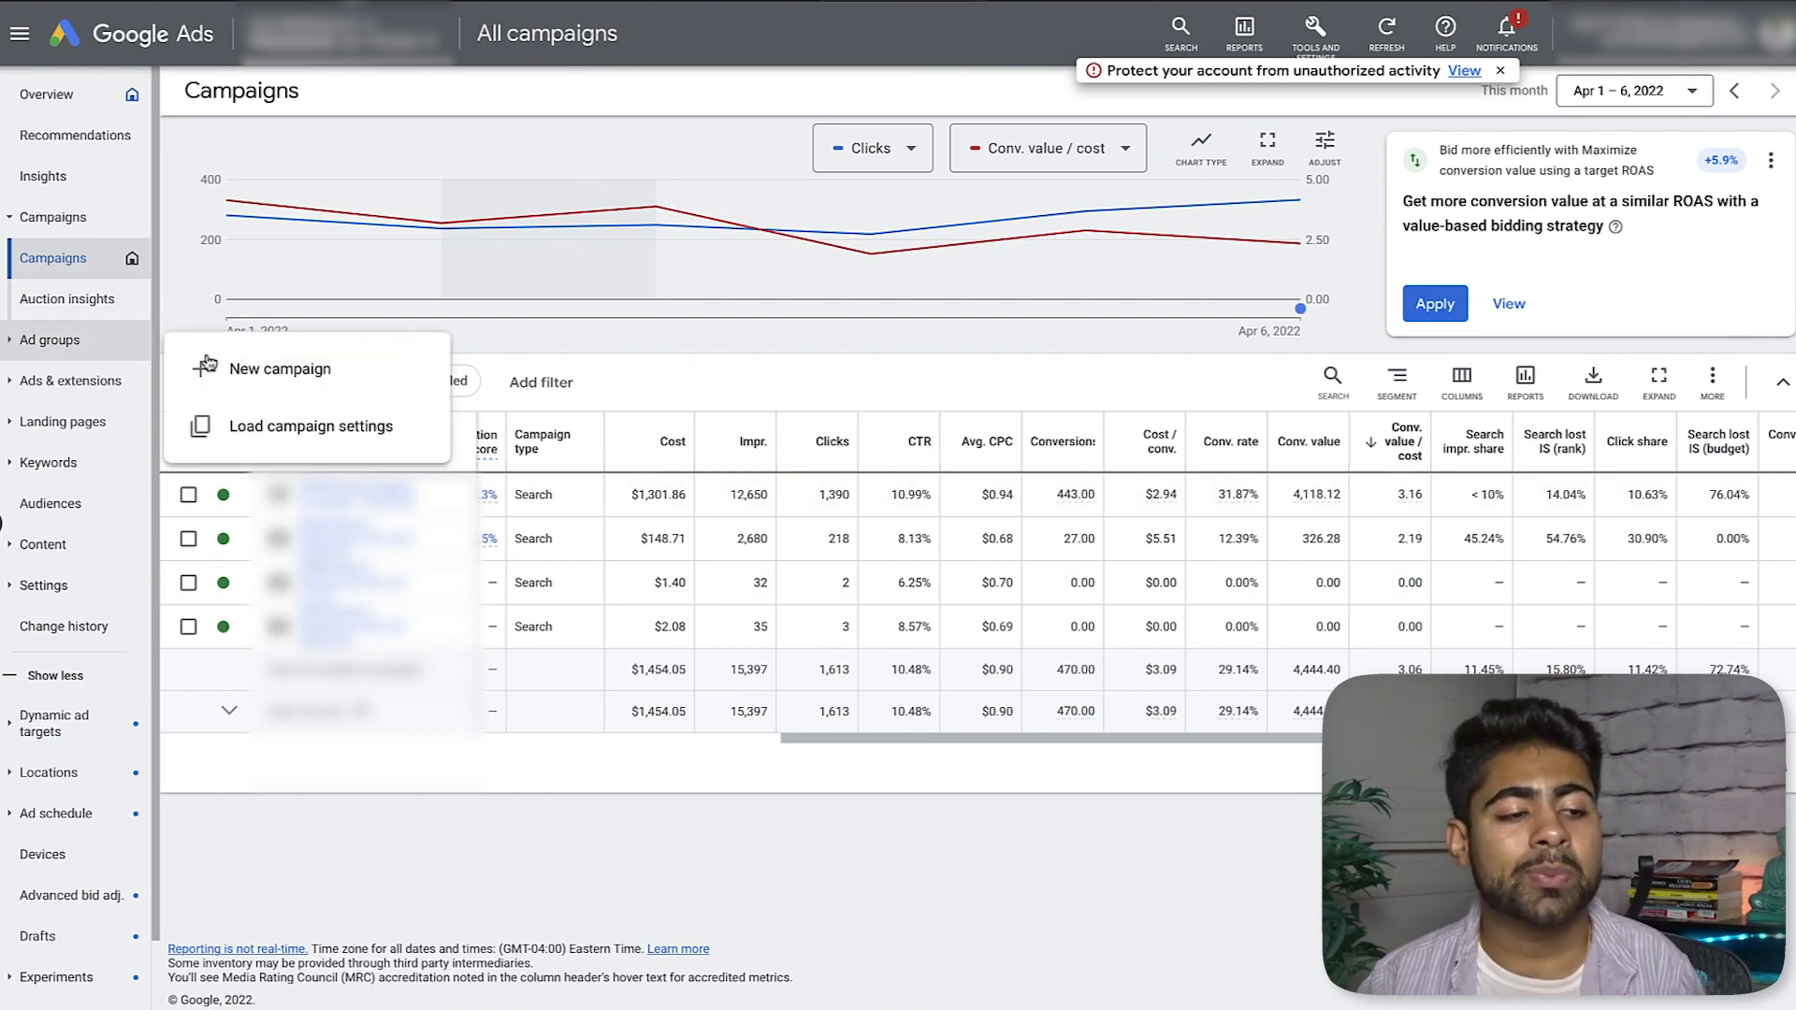
click(247, 389)
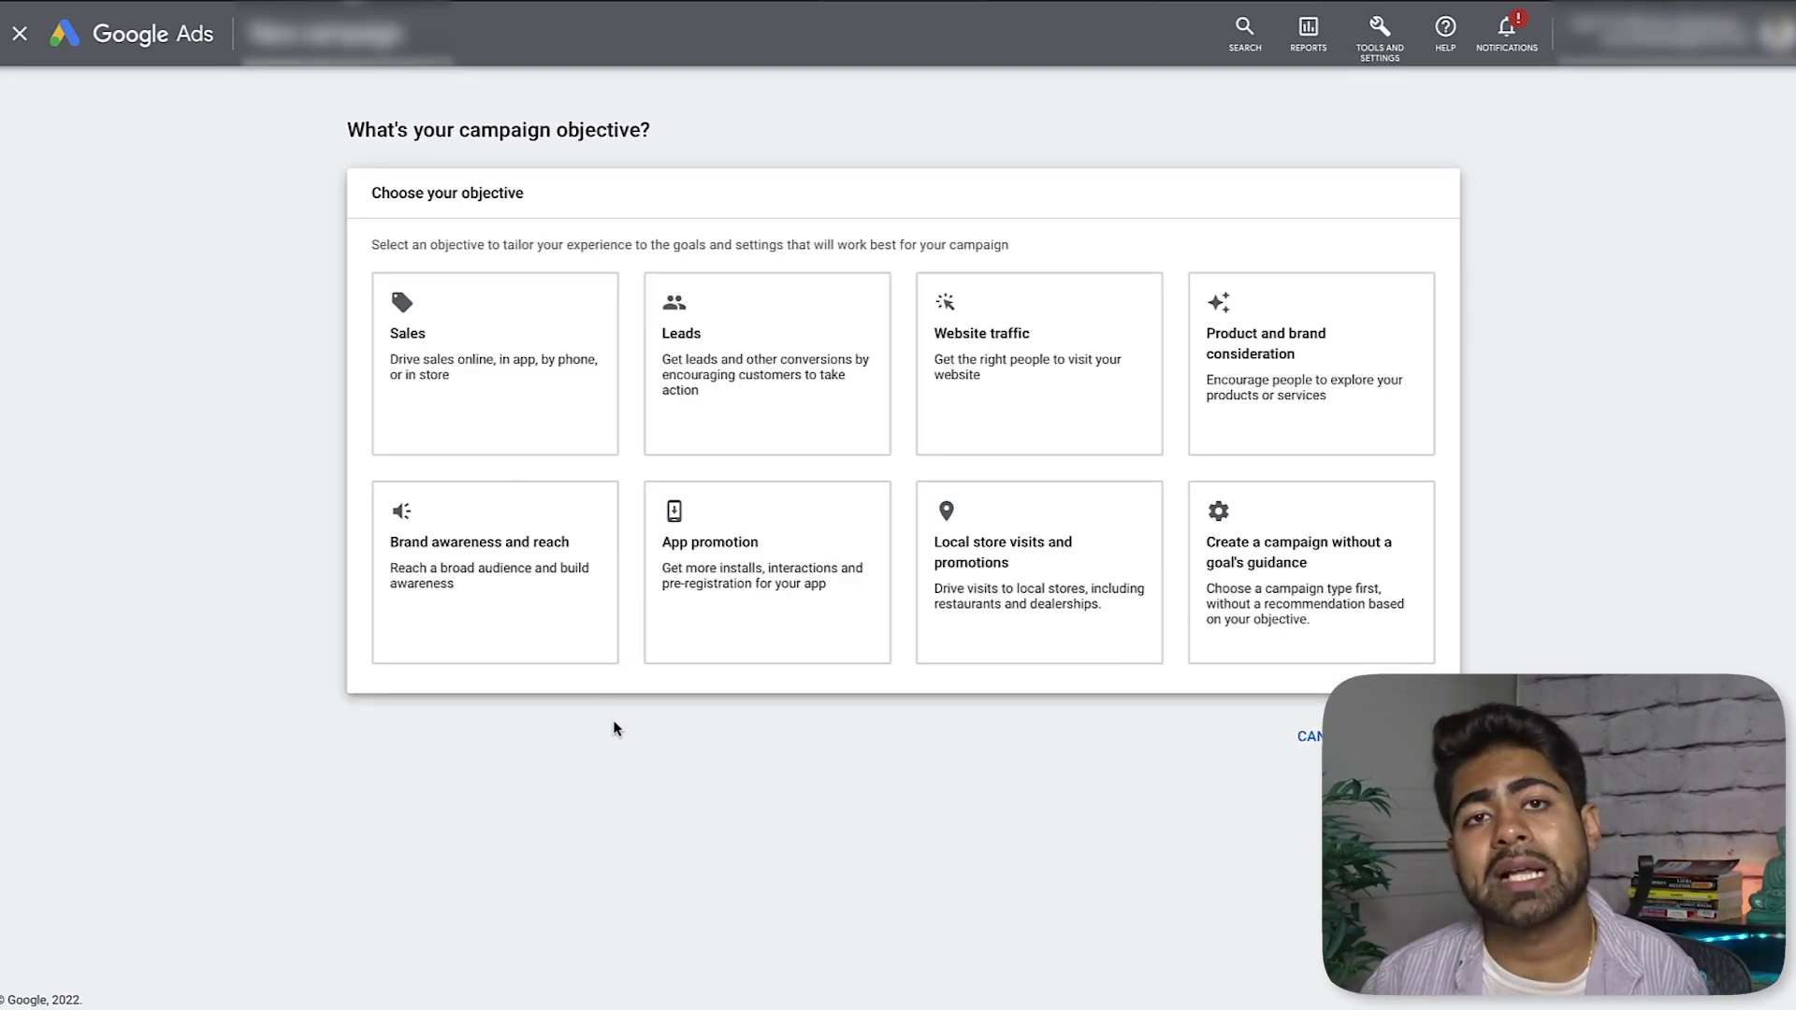
click(527, 369)
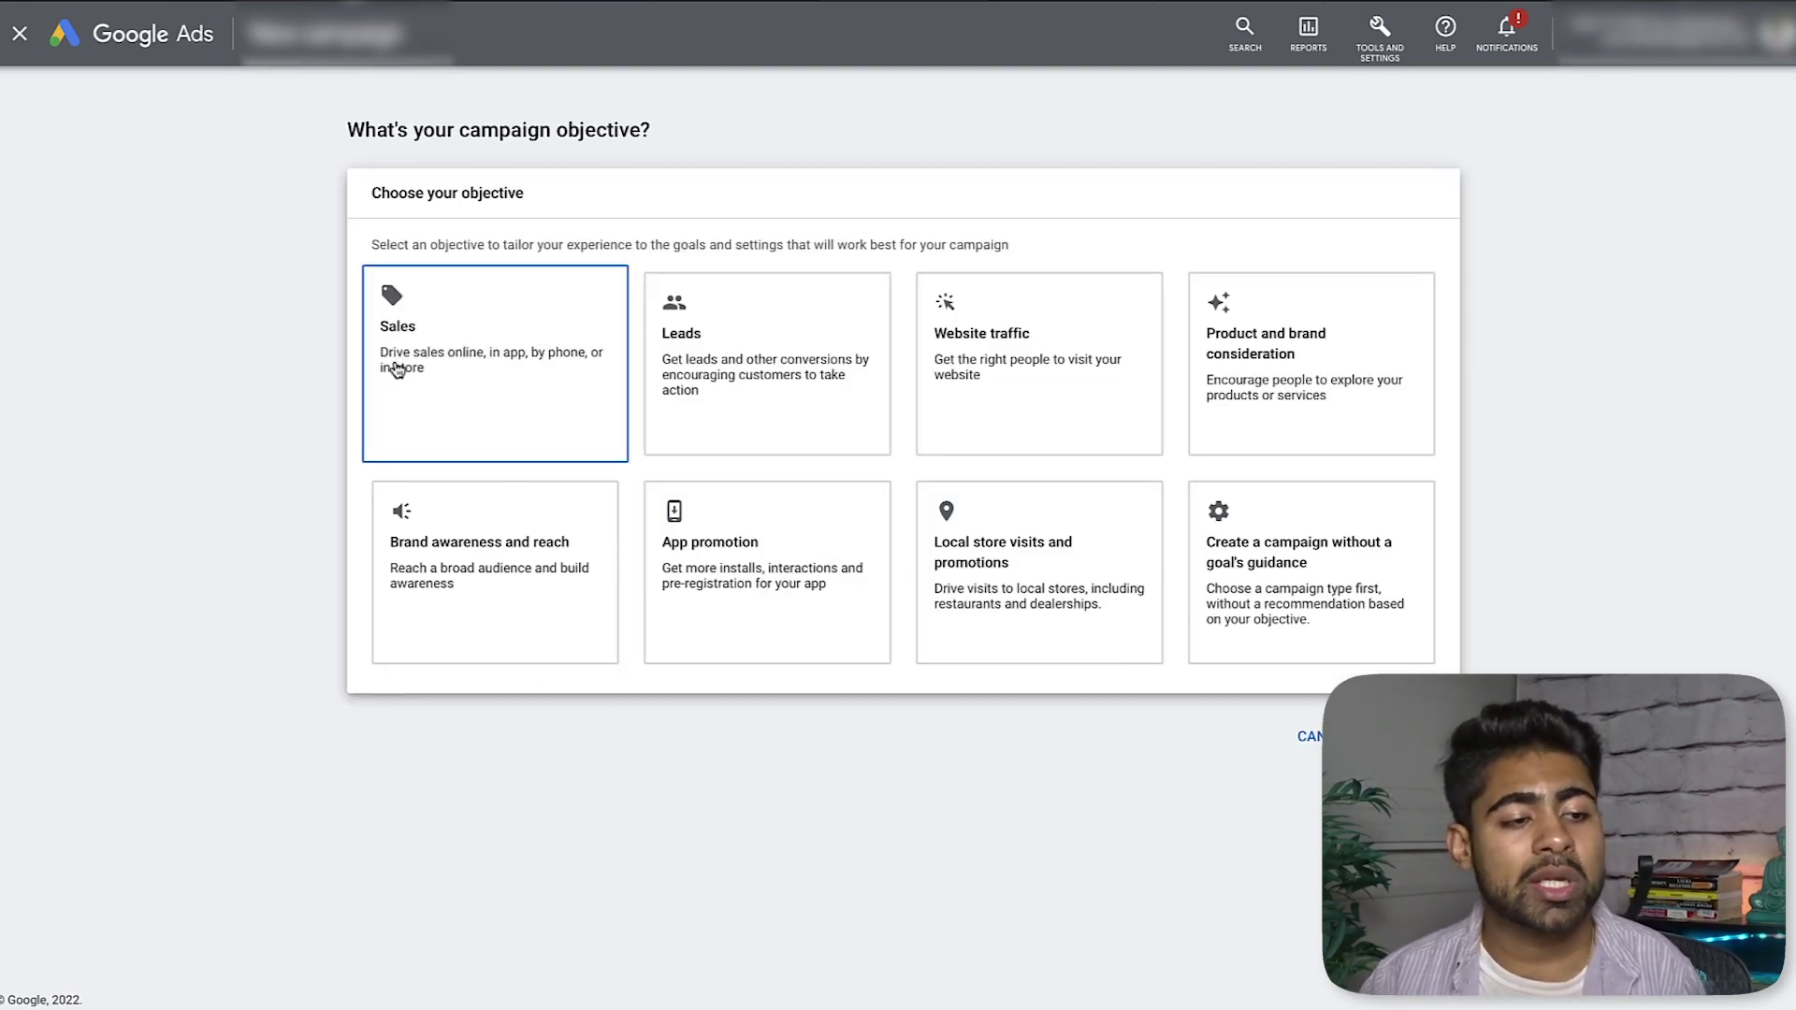
Remove the Contacts and Phone call leads conversion goals from the campaign, leaving only Purchases.
scroll(400, 359, down, 3)
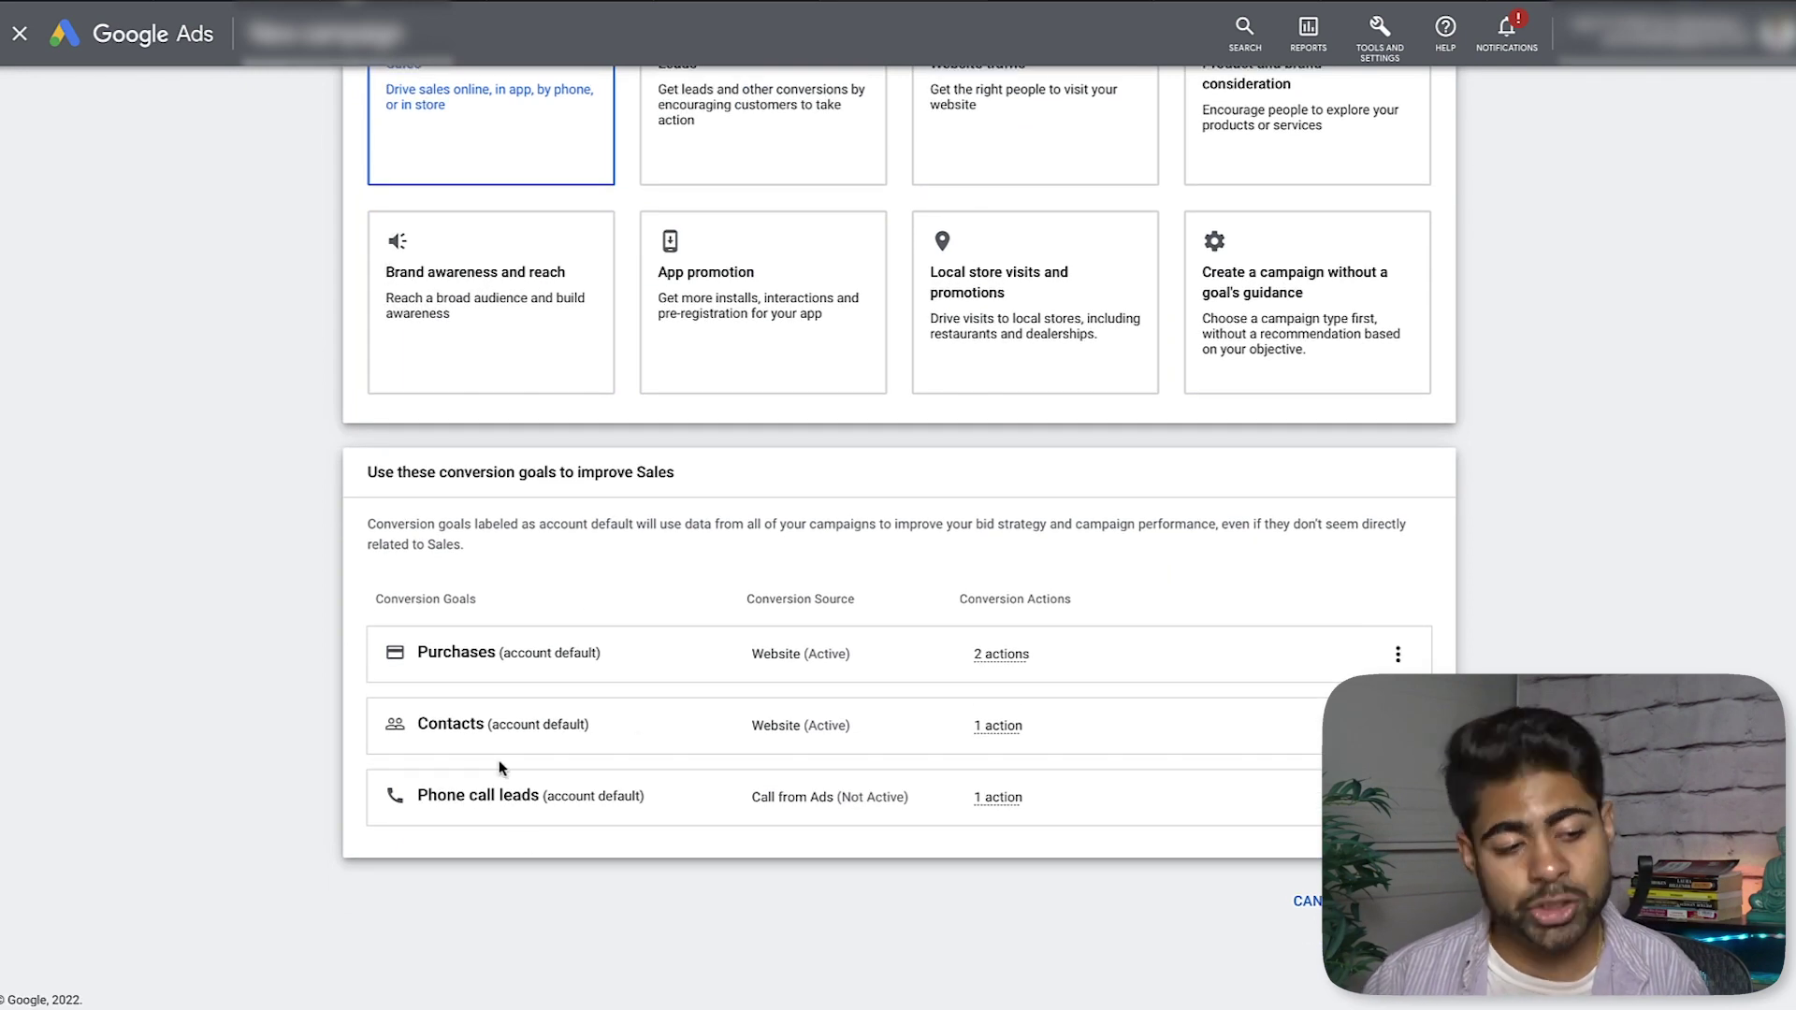
double_click(464, 653)
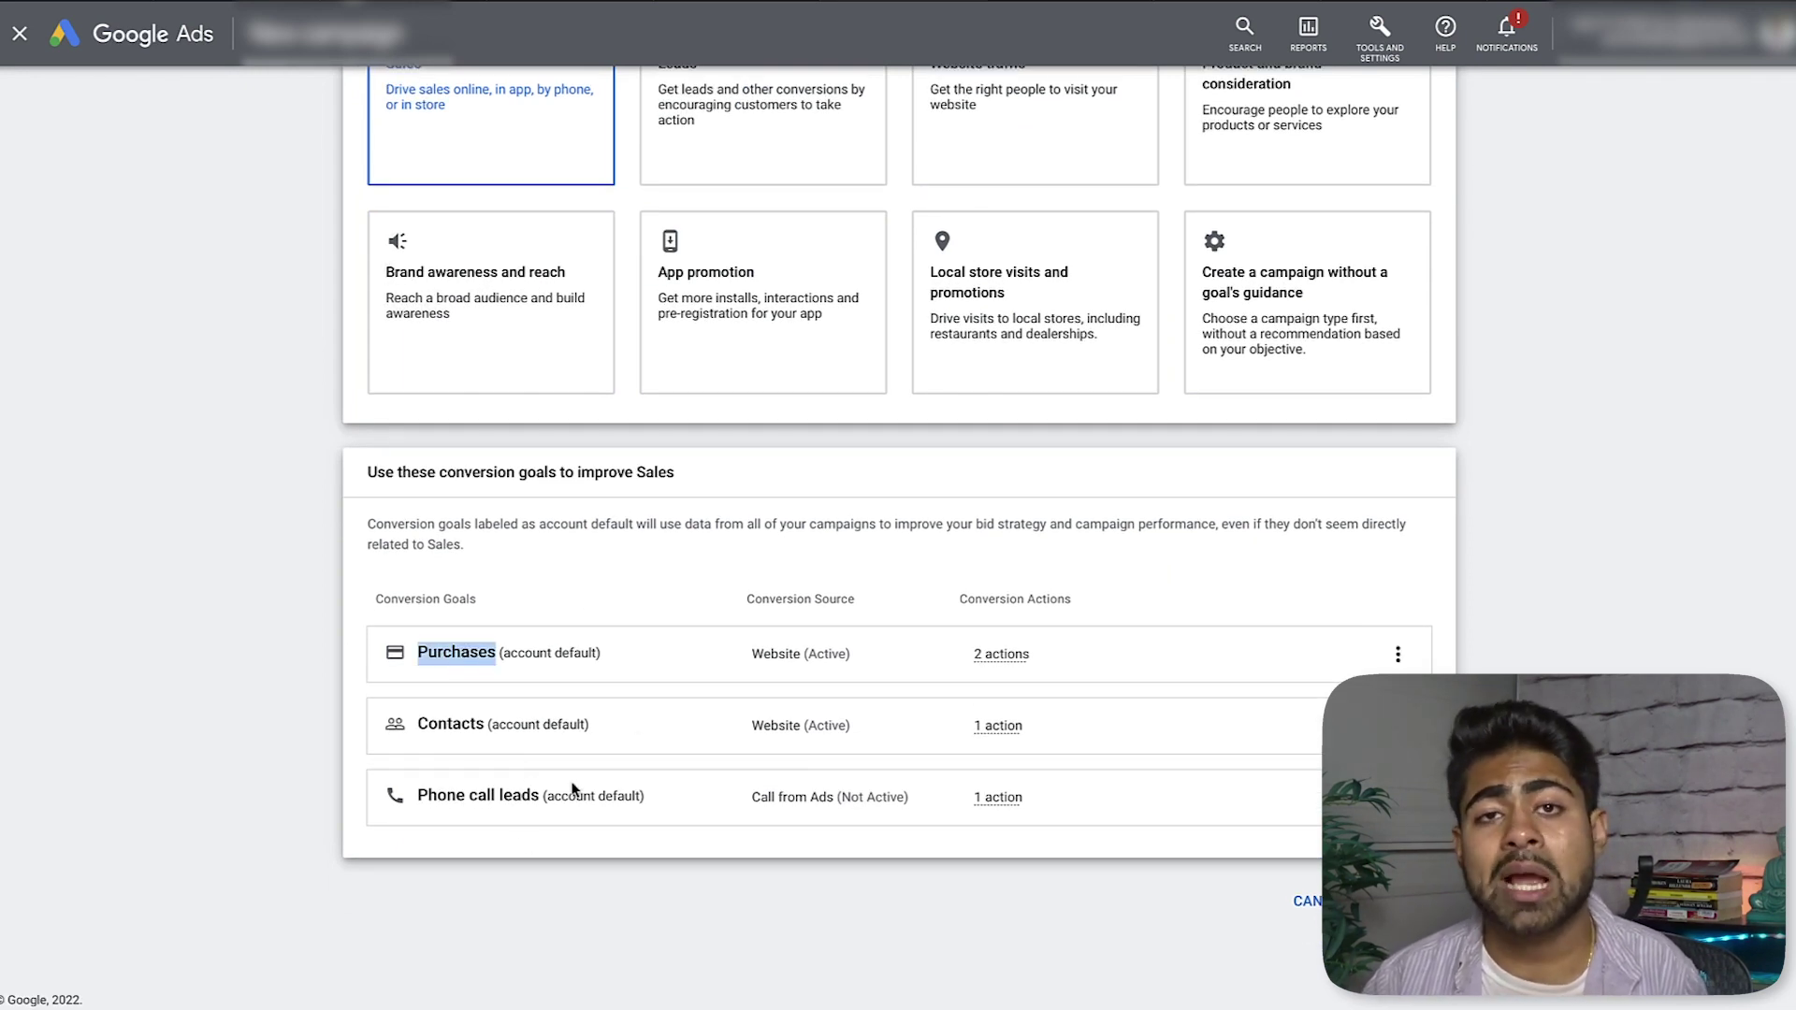
click(392, 635)
drag(392, 636, 1207, 856)
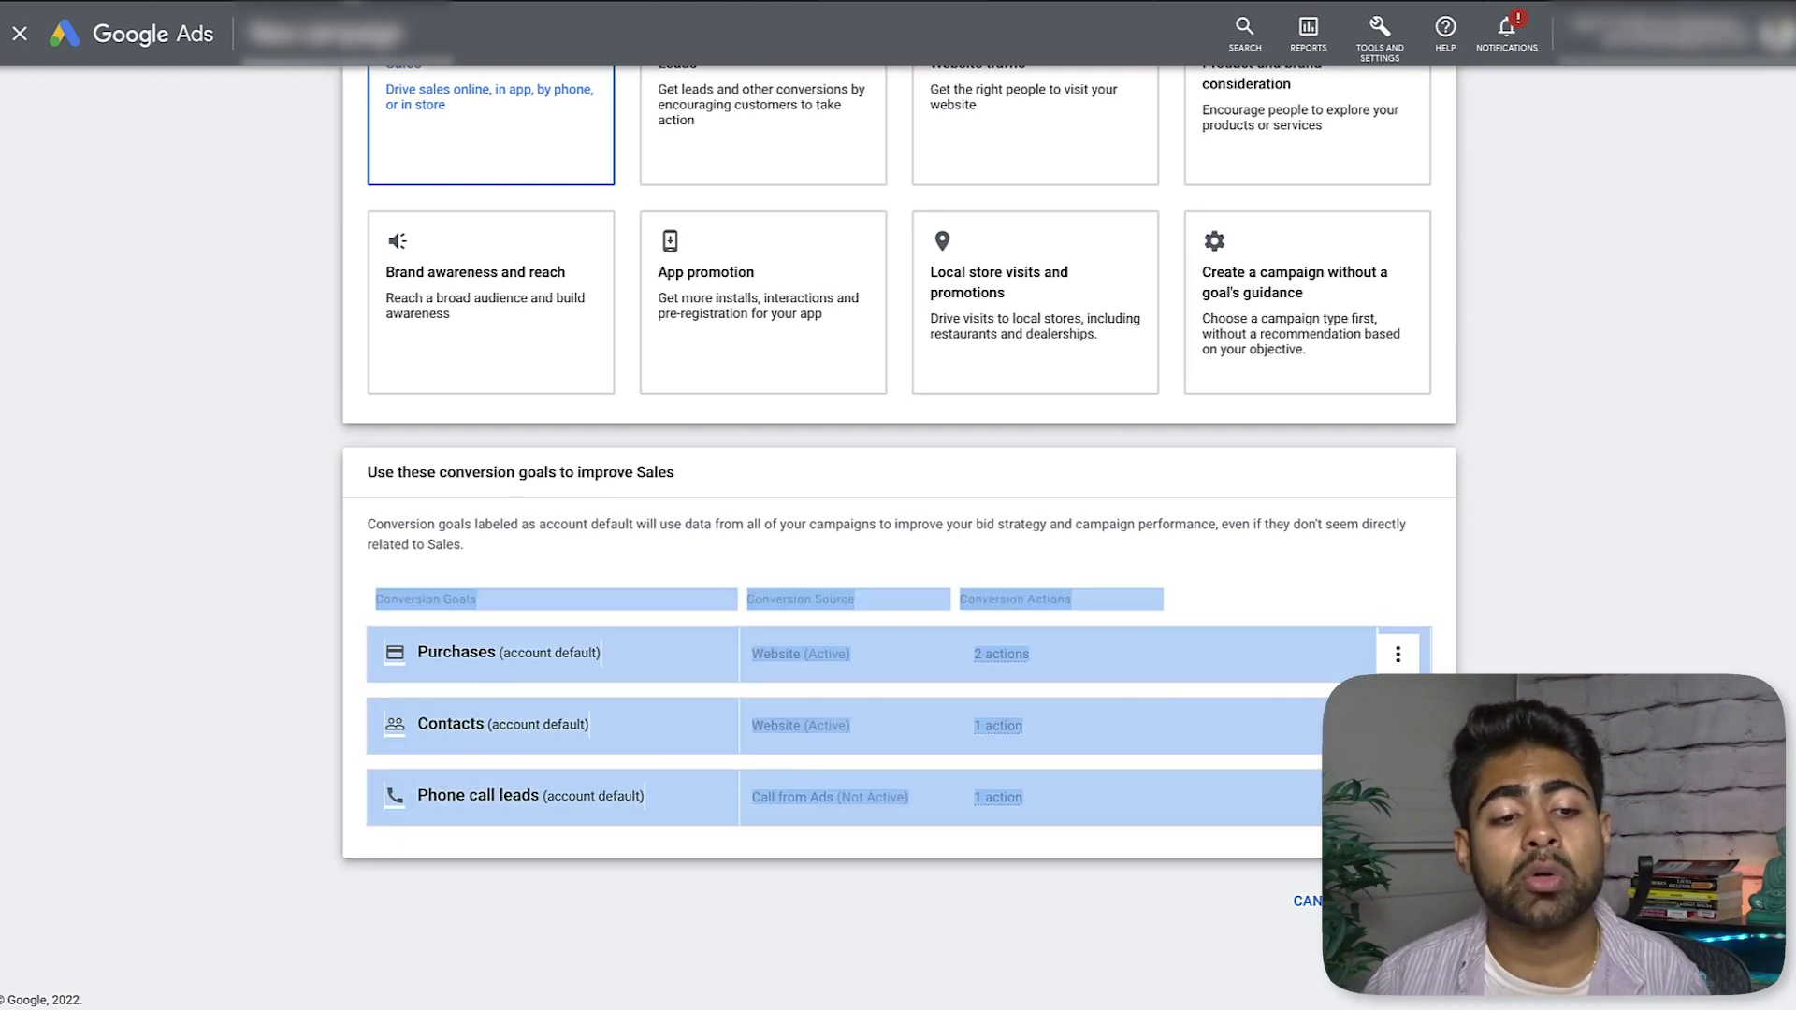
click(1249, 878)
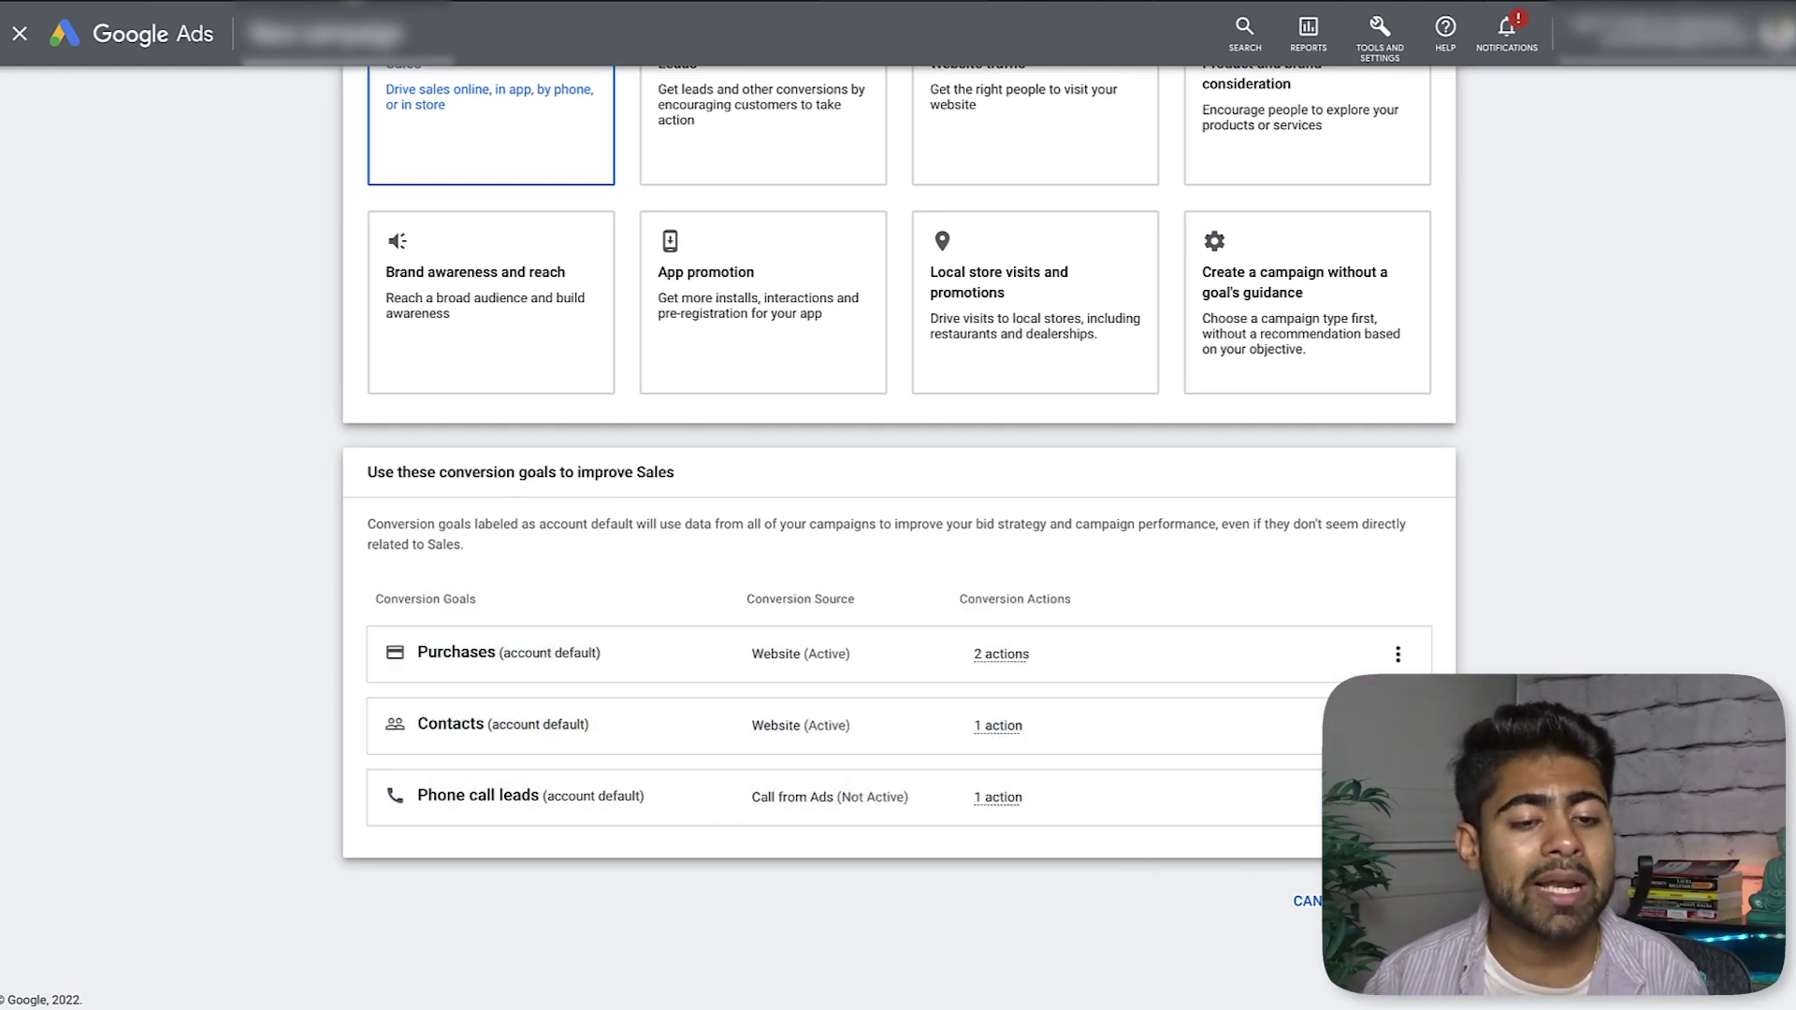
click(1397, 725)
click(1095, 587)
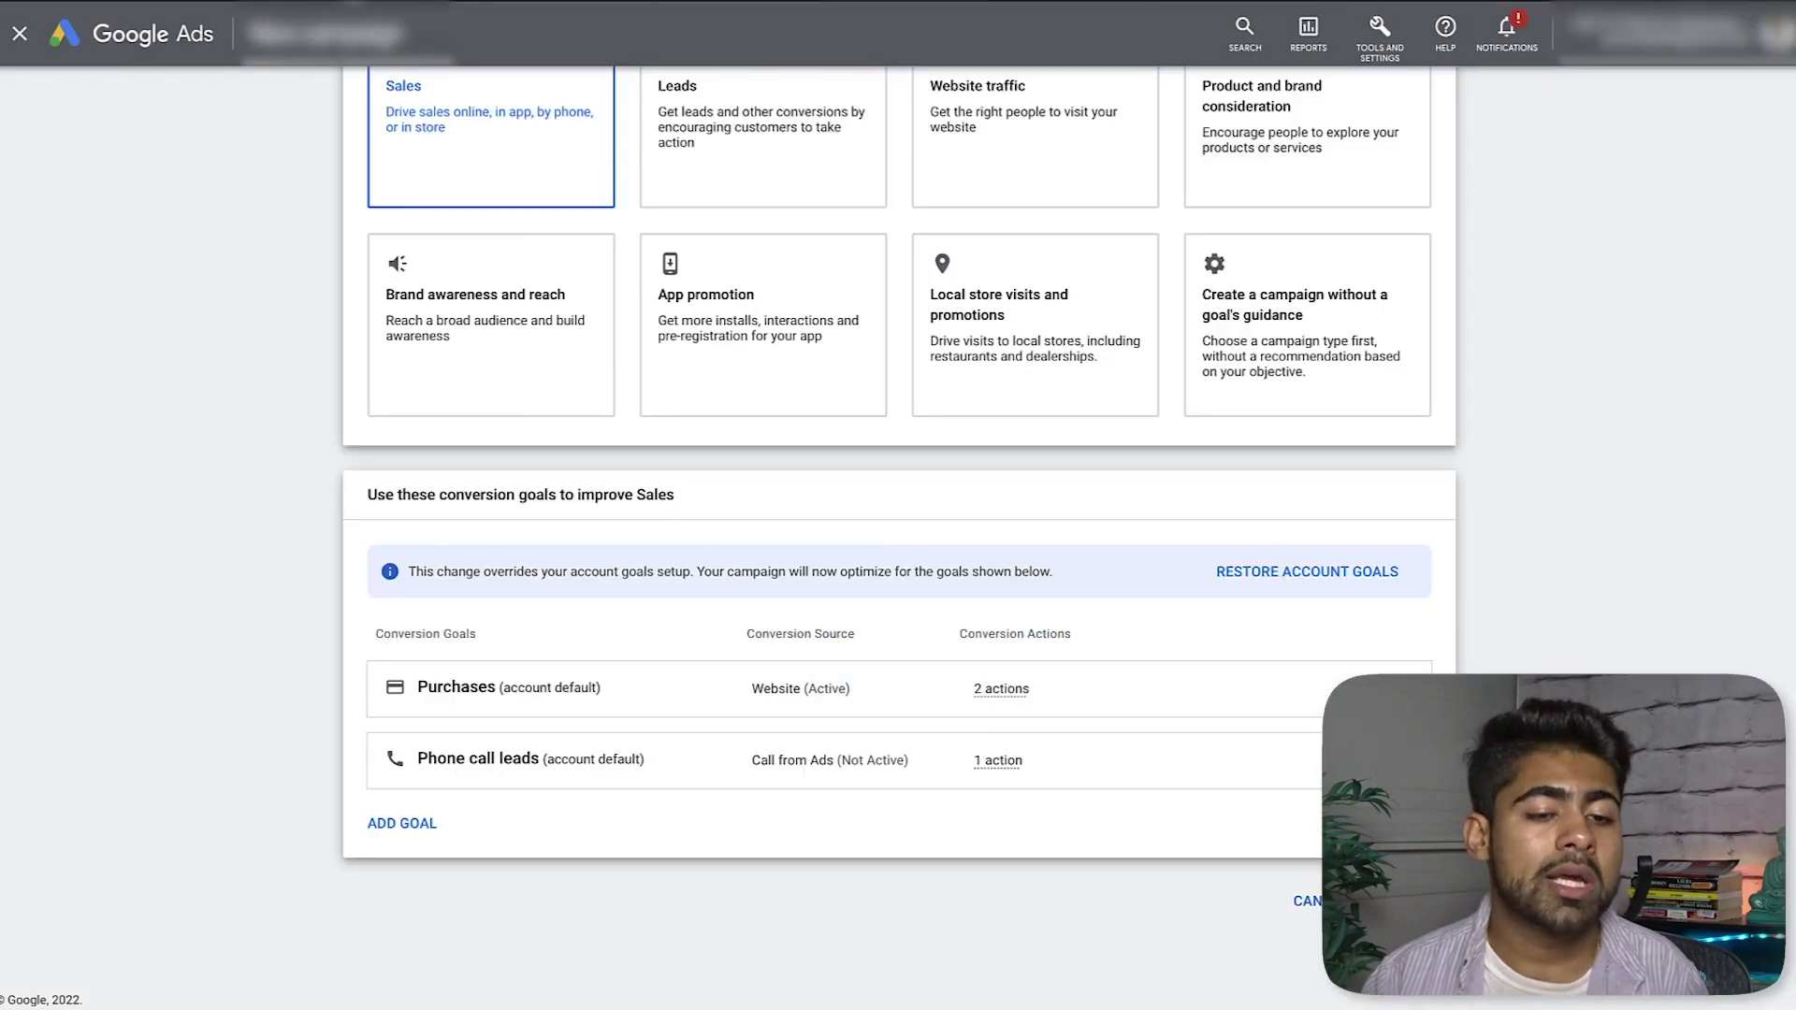
click(1397, 760)
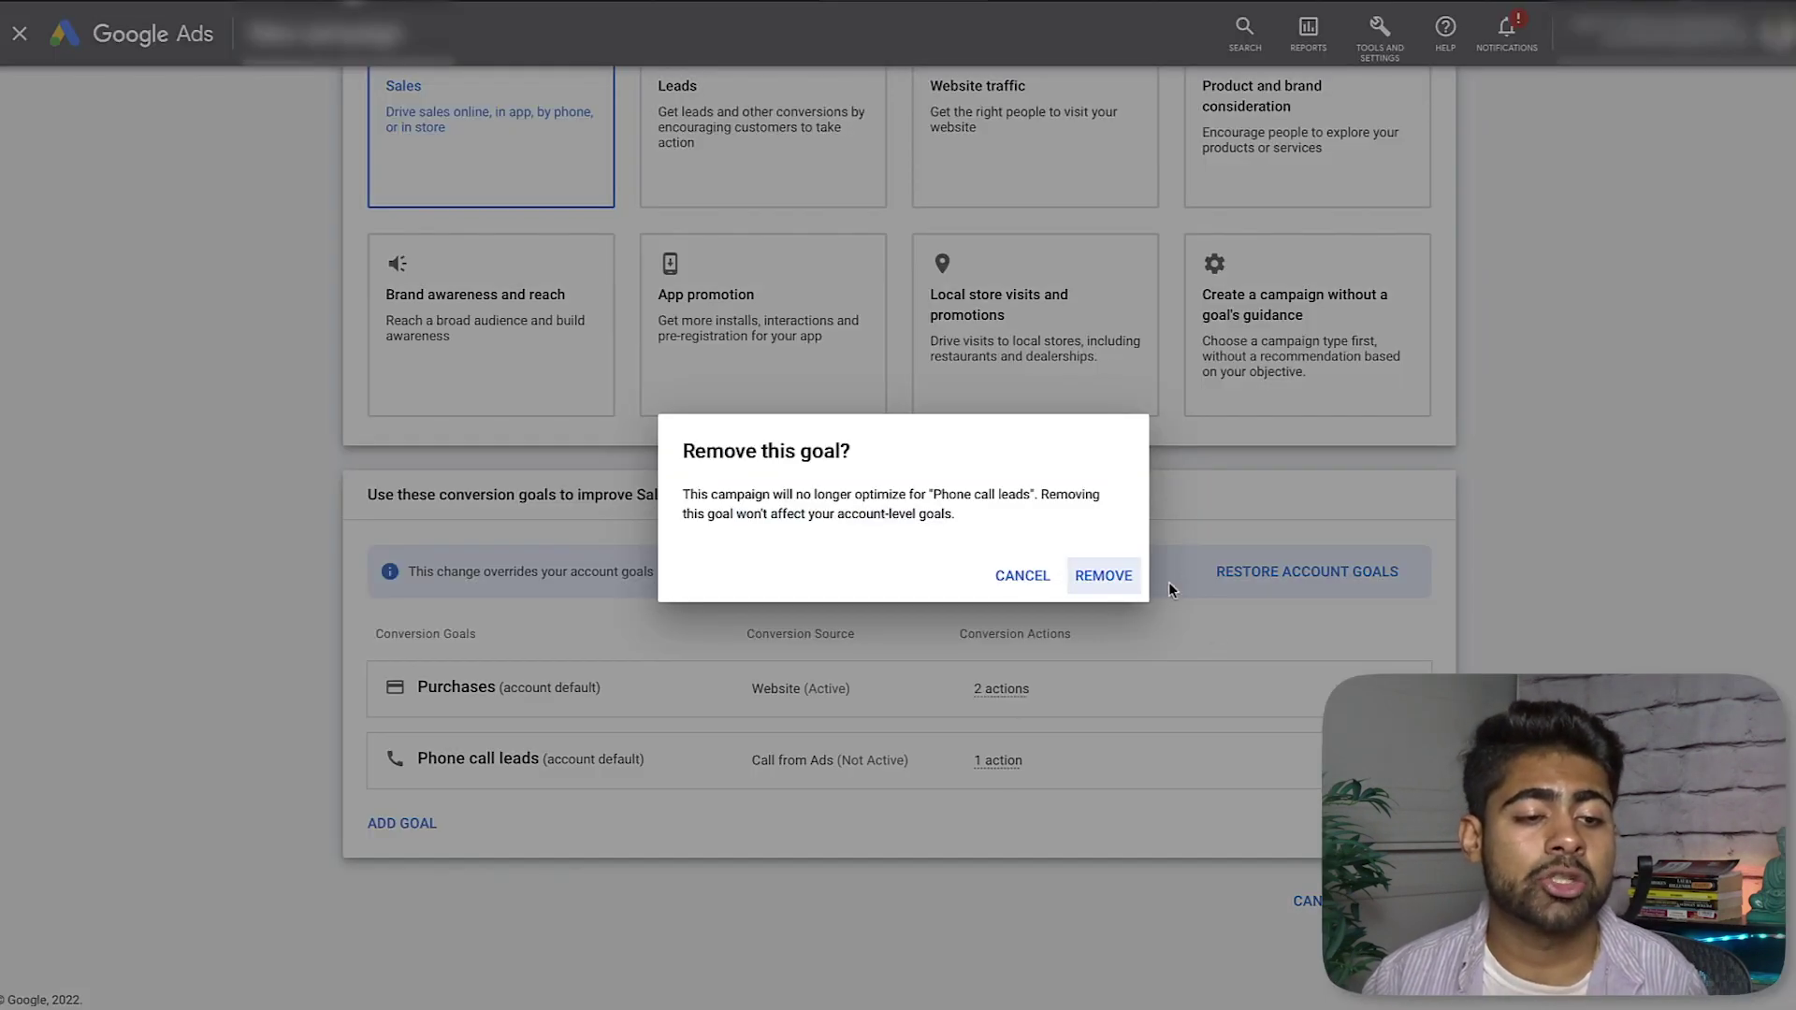
click(1103, 573)
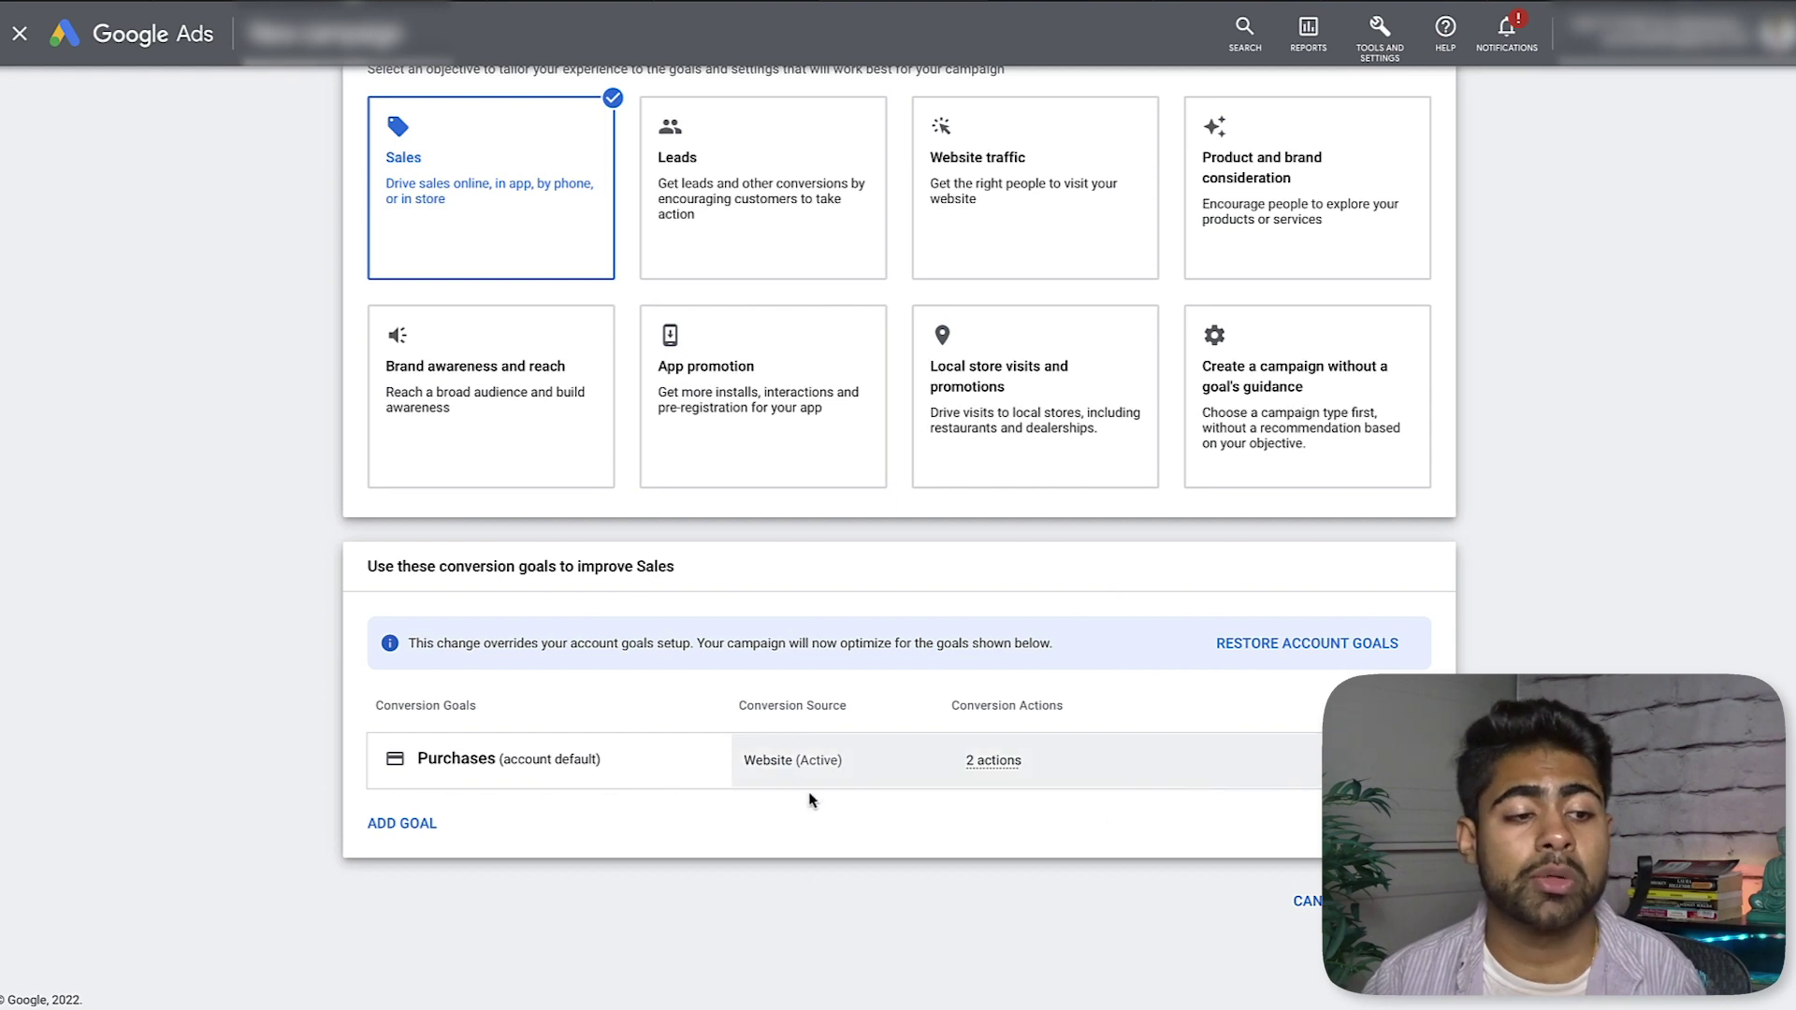
Choose Search as the campaign type and Website visits as the way to reach the goal.
scroll(898, 505, down, 6)
scroll(898, 505, up, 2)
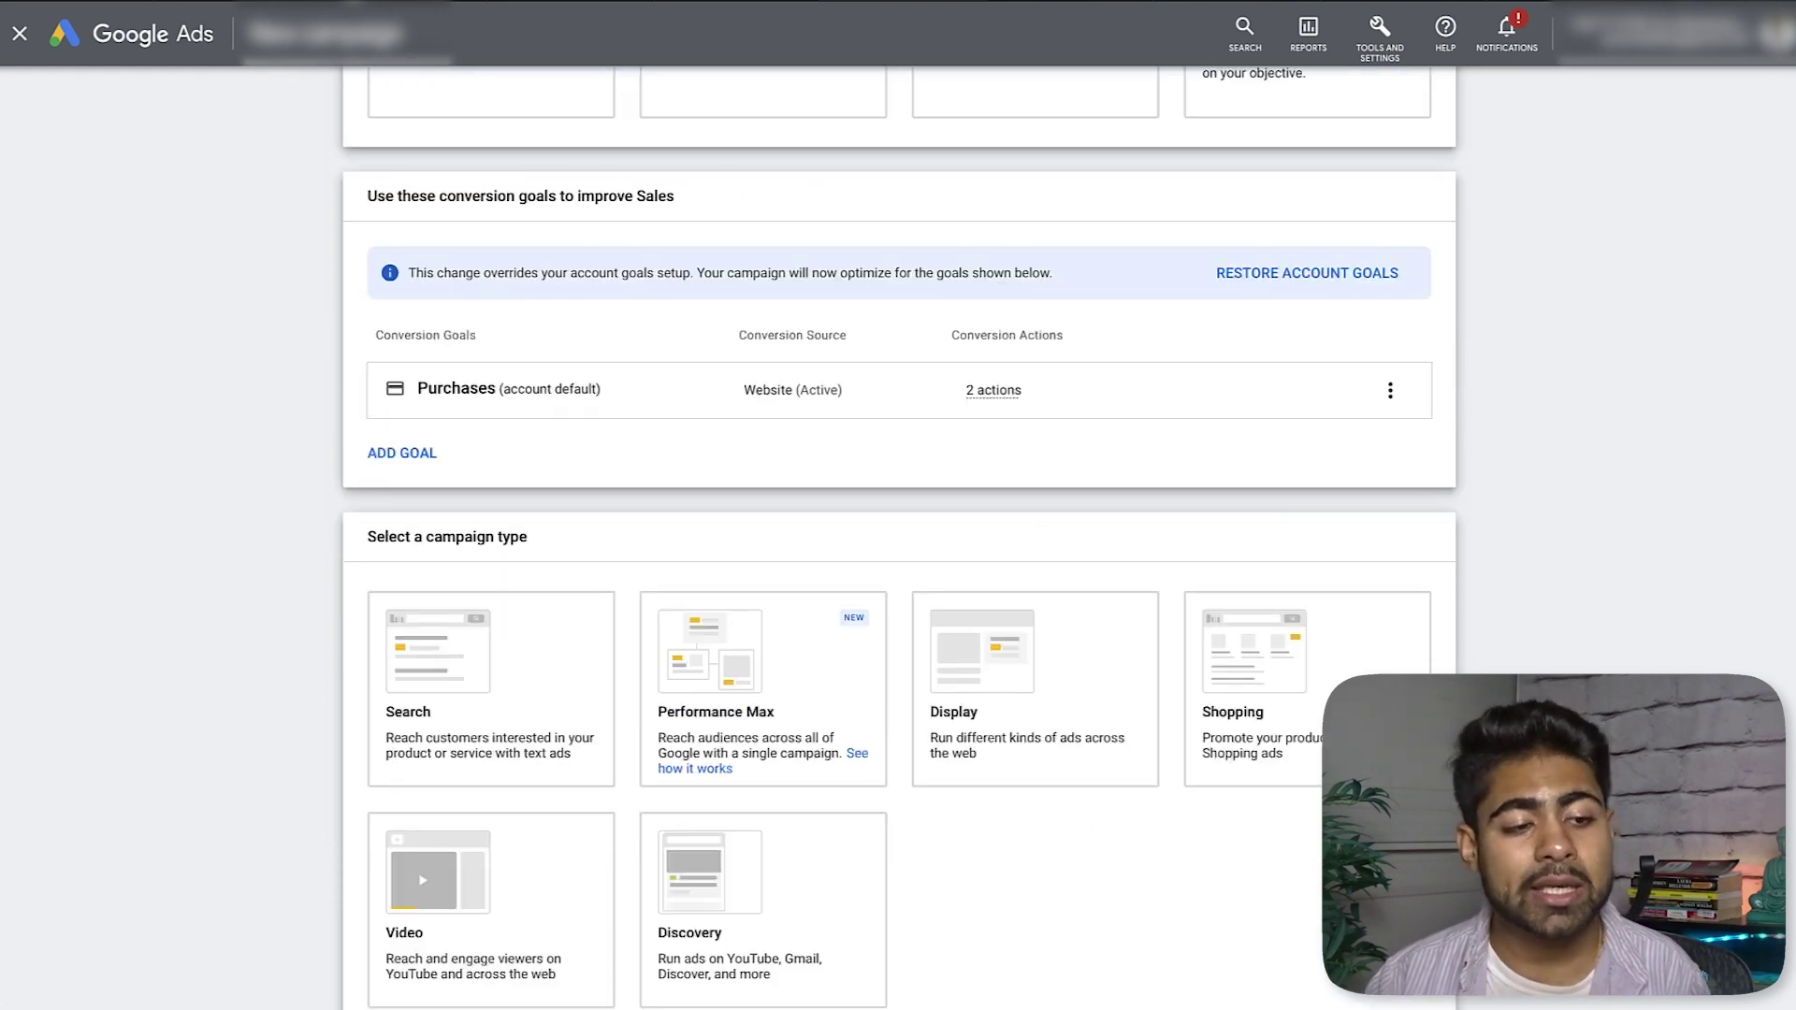
scroll(813, 874, down, 2)
click(557, 723)
click(424, 564)
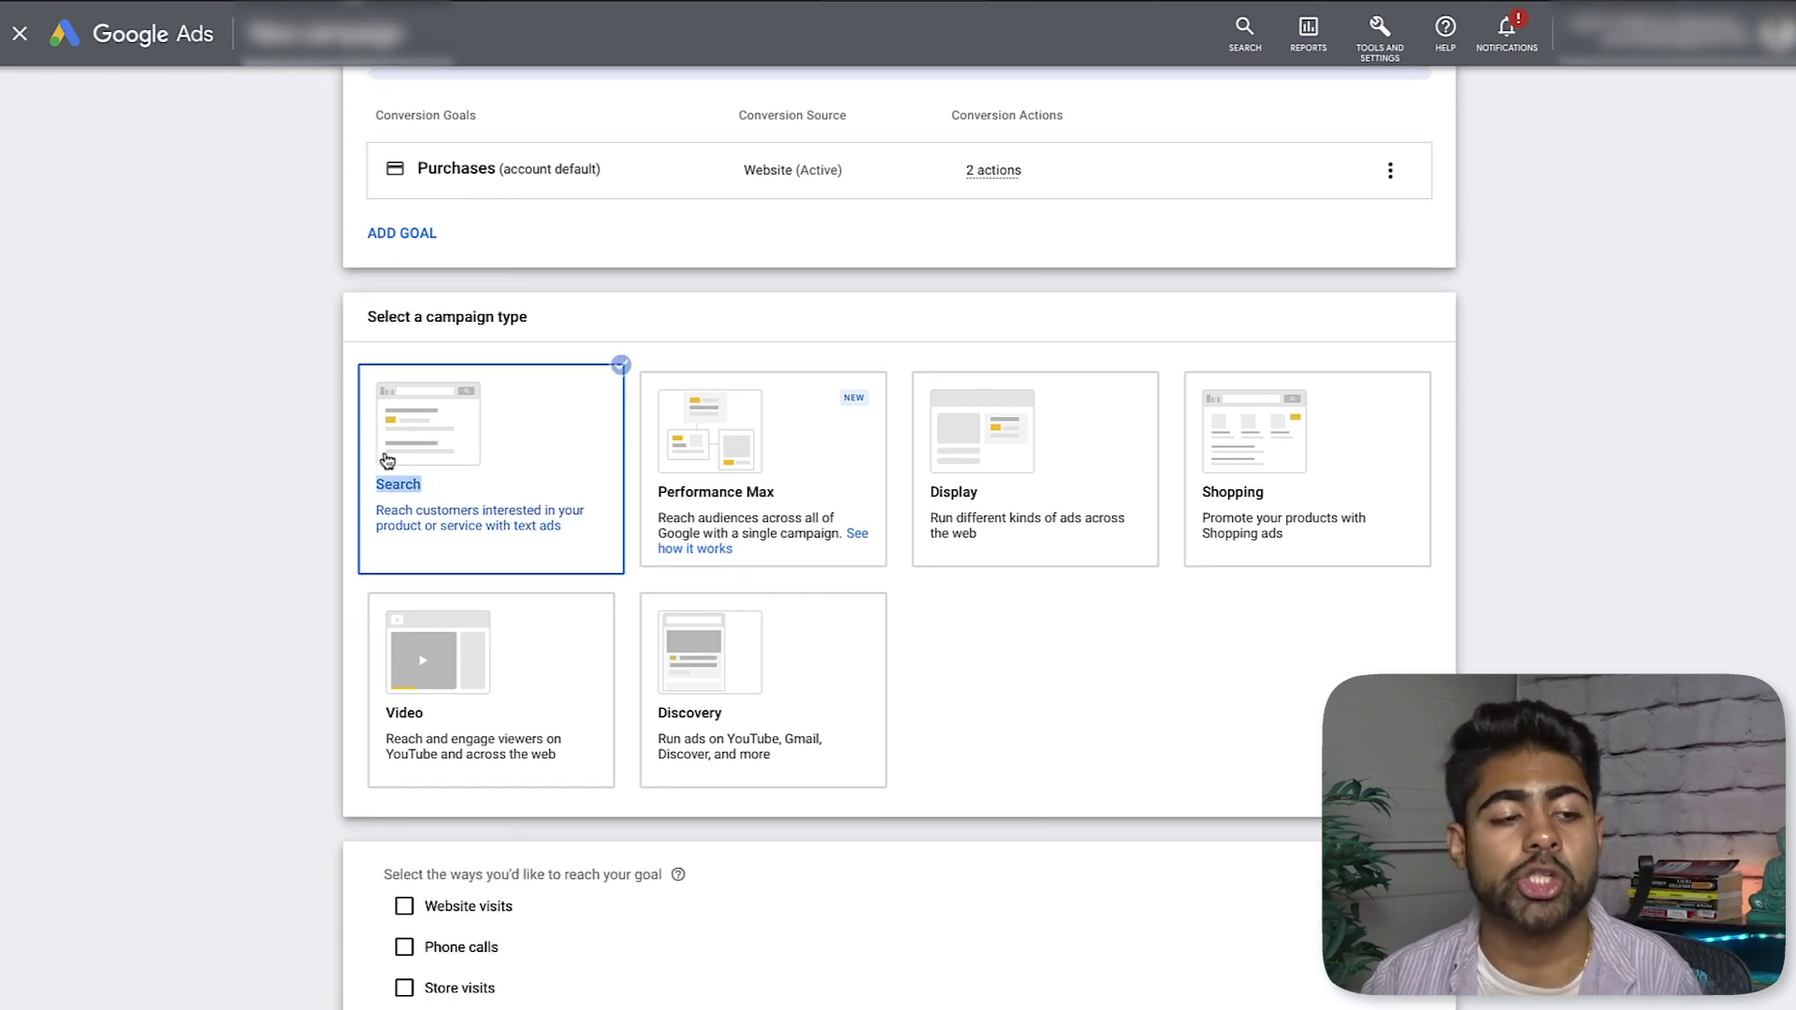
scroll(402, 473, down, 5)
click(406, 514)
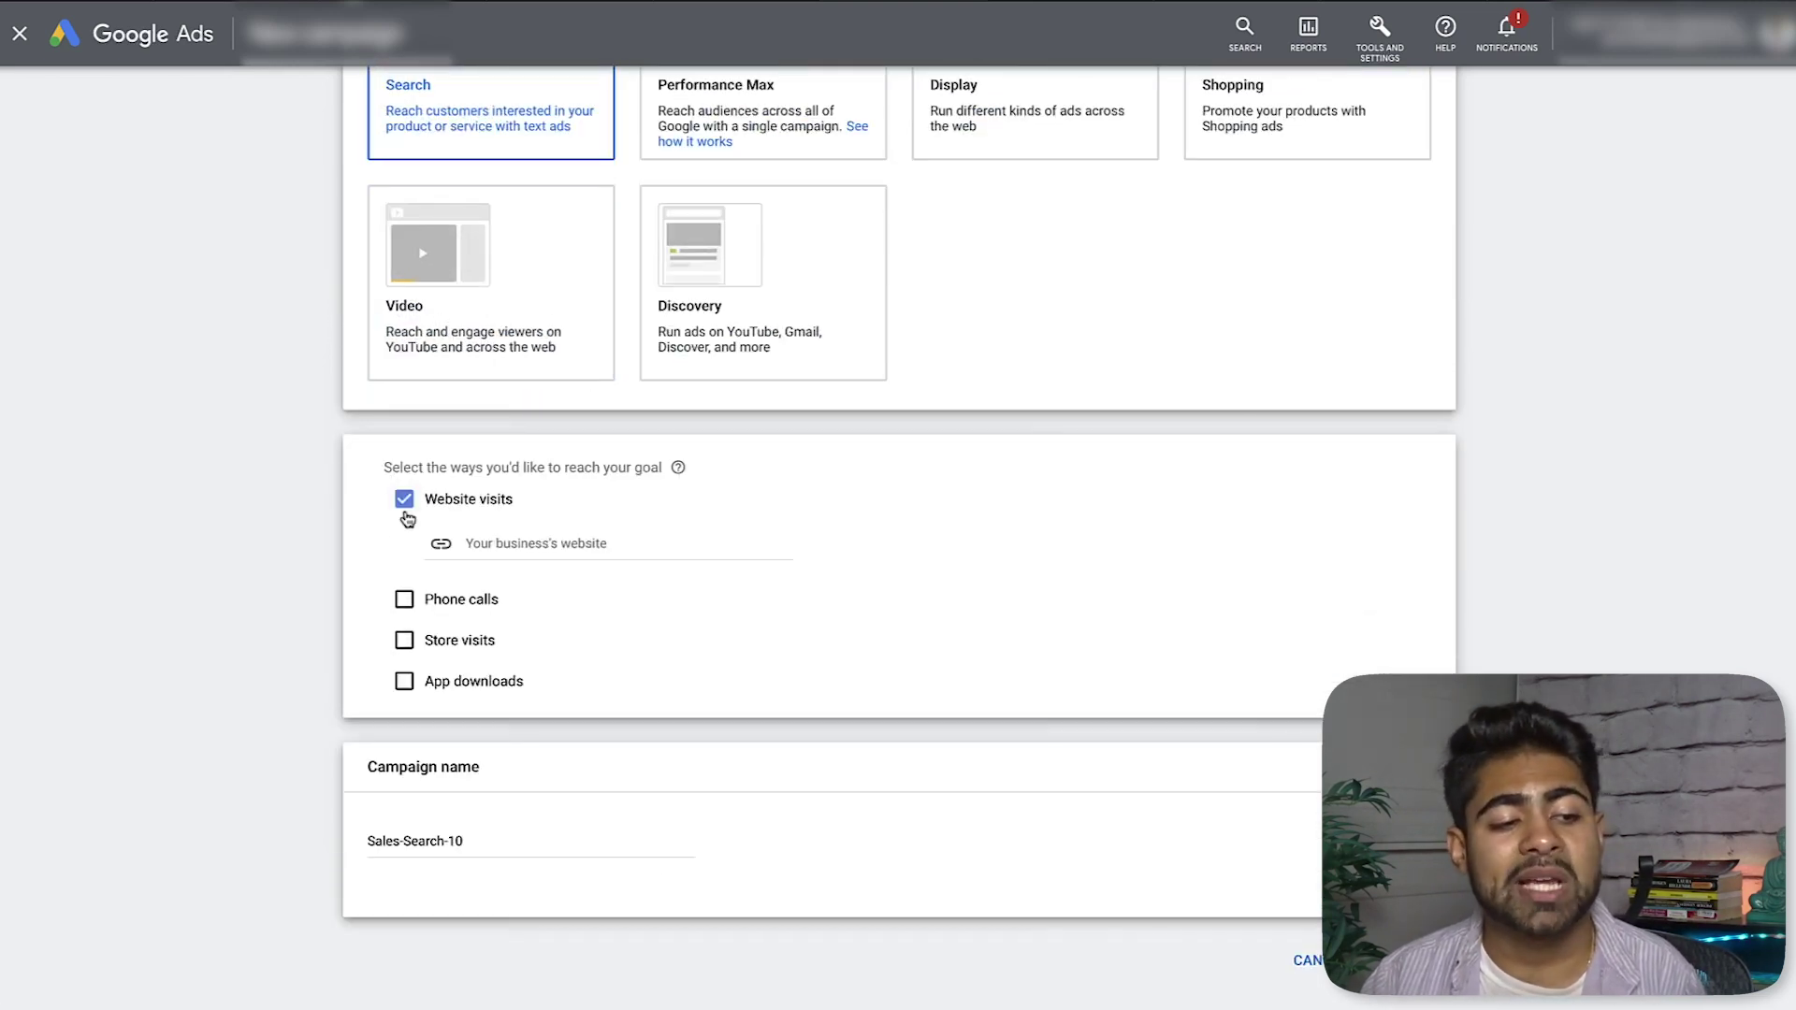
Name the campaign Perfume Oils - USA - 04/06/22 and continue to the budget and bidding settings.
scroll(449, 569, down, 1)
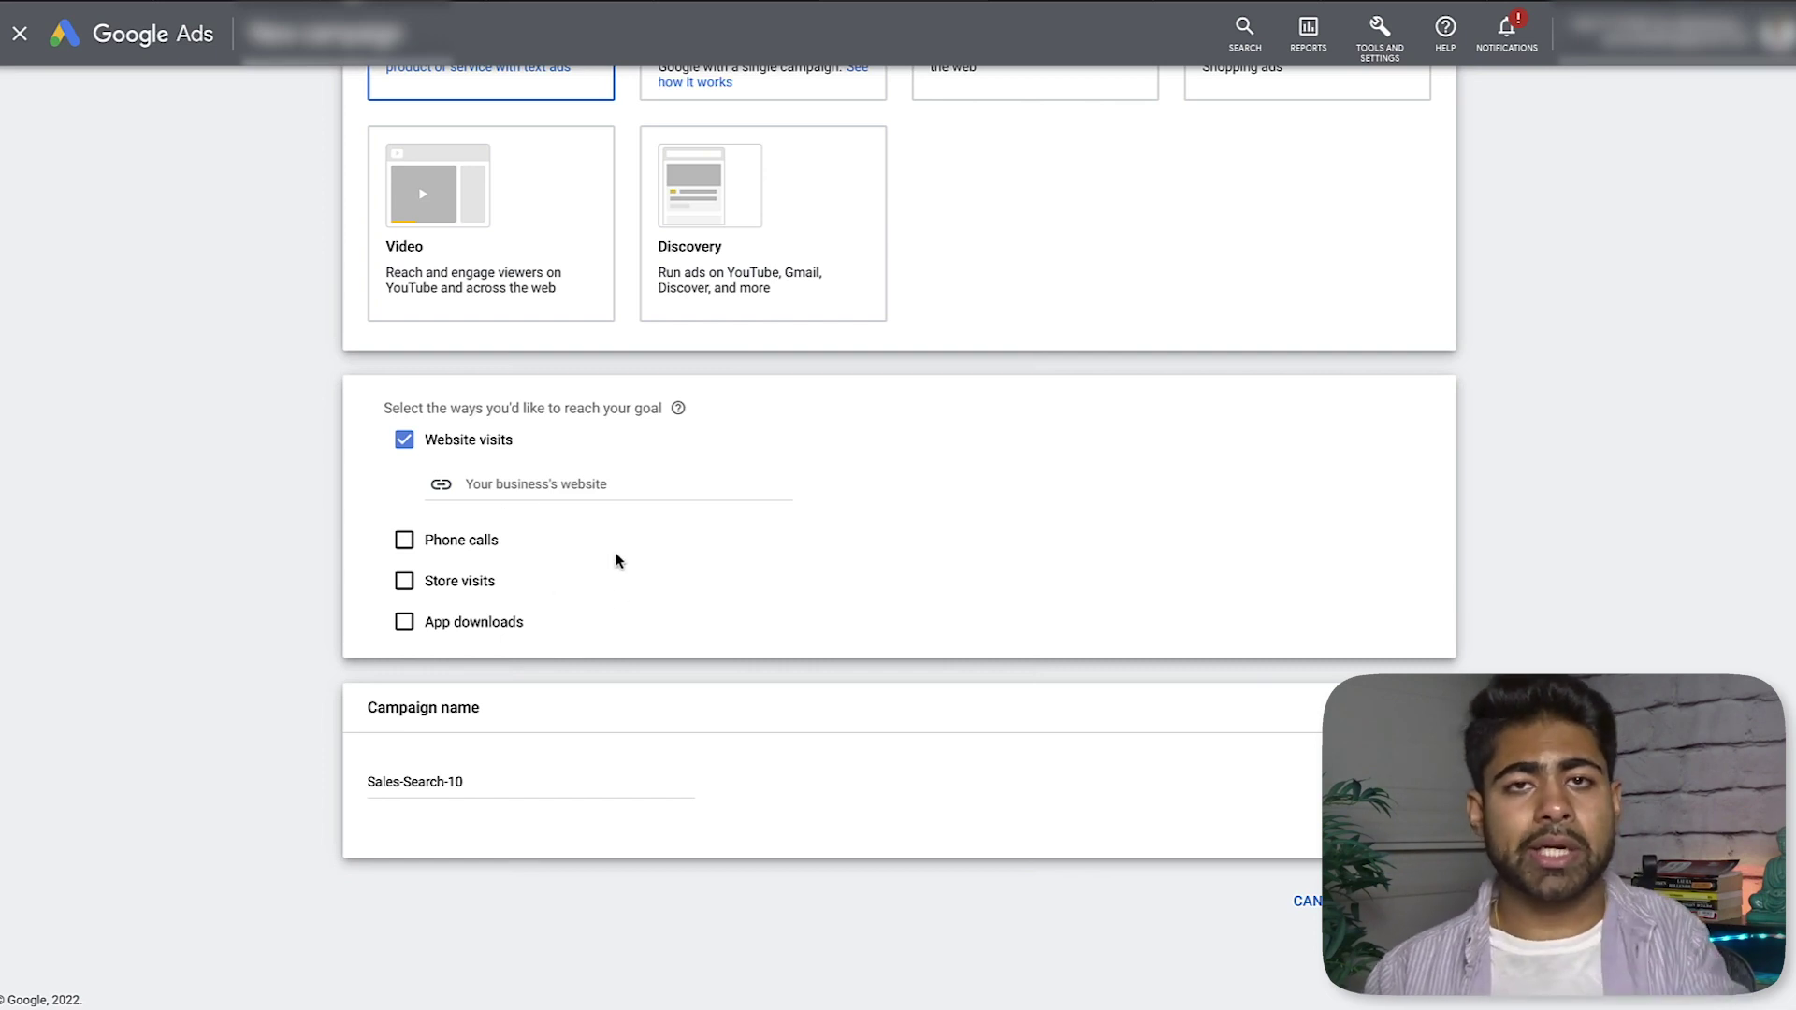
click(476, 782)
key(ctrl+a)
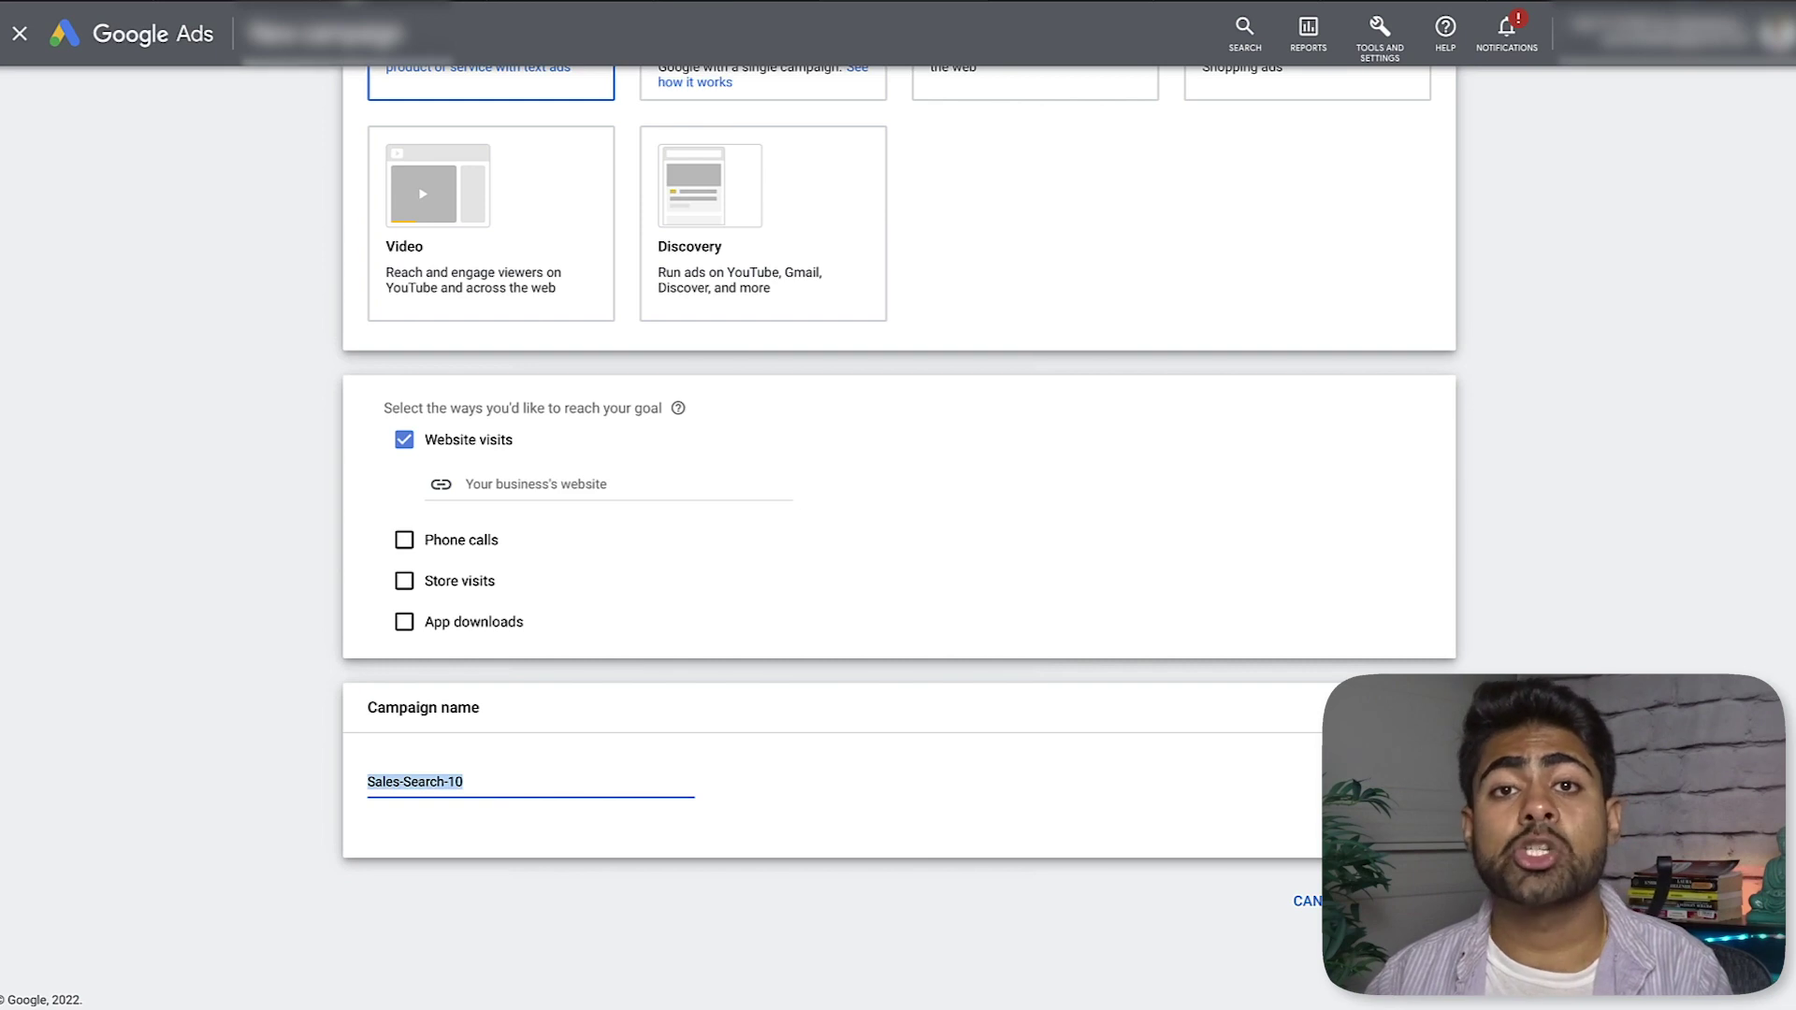
text(Perfume Oi)
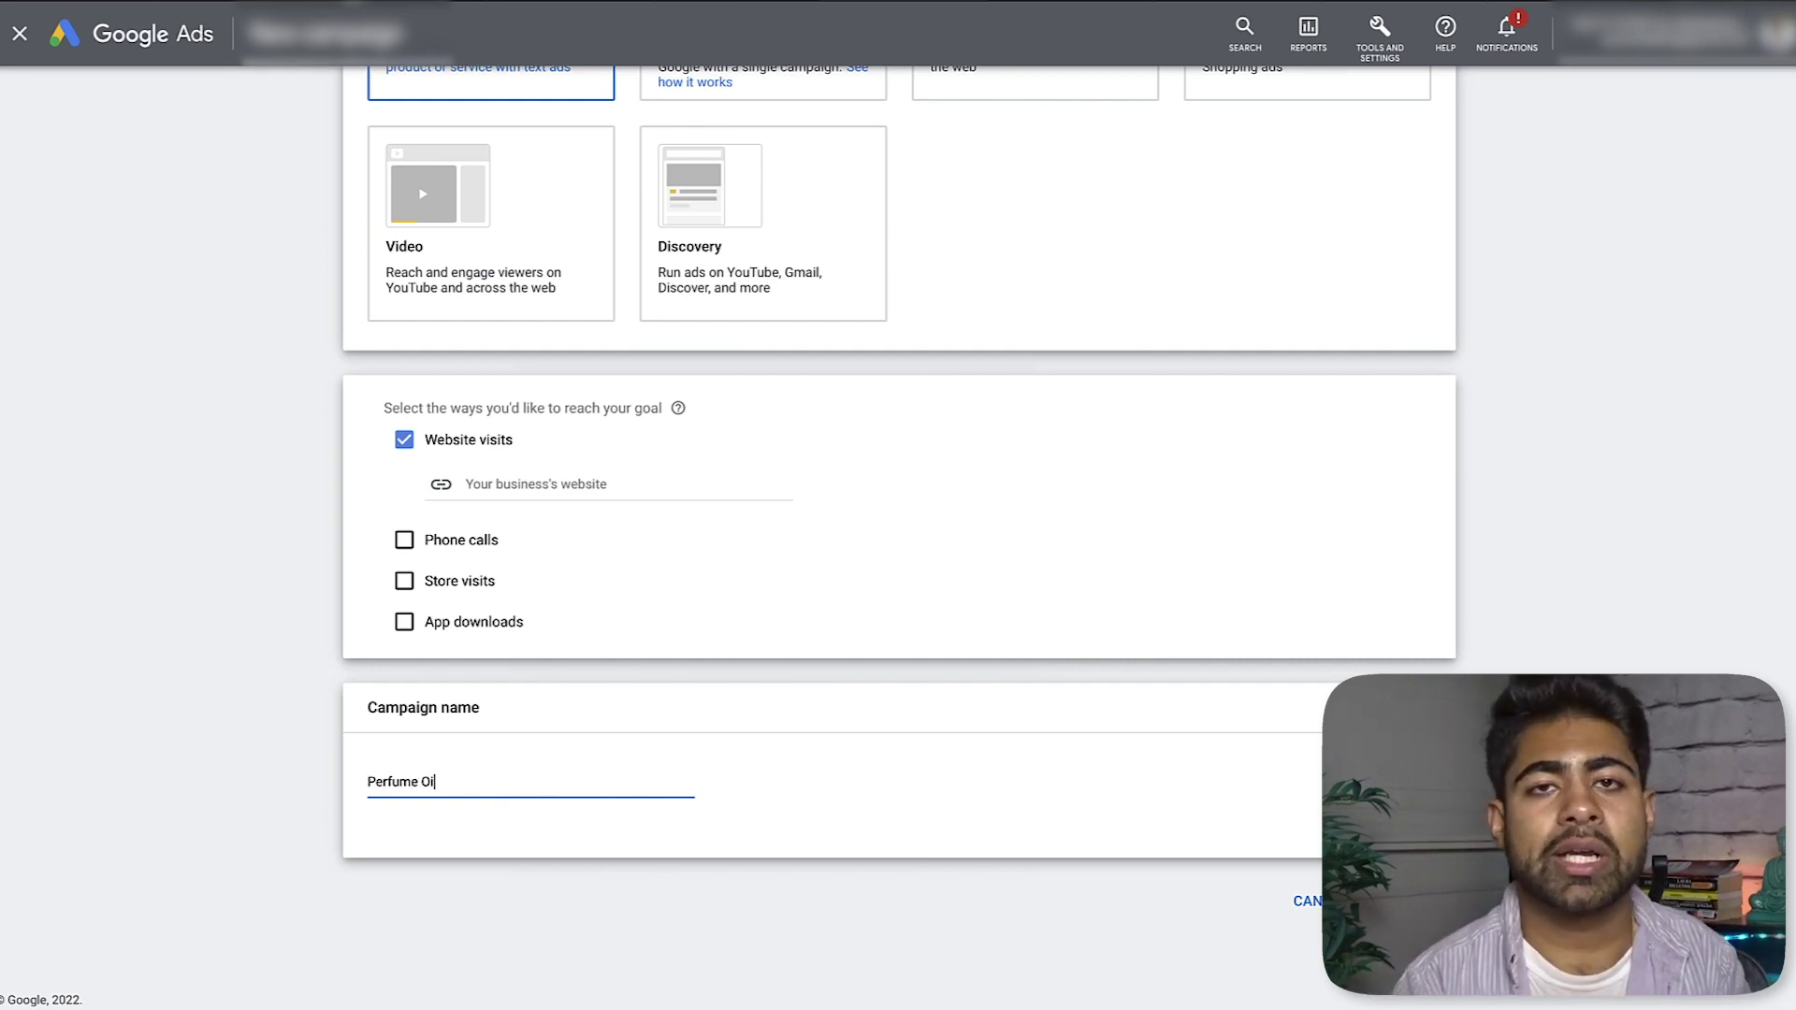
text(ls - )
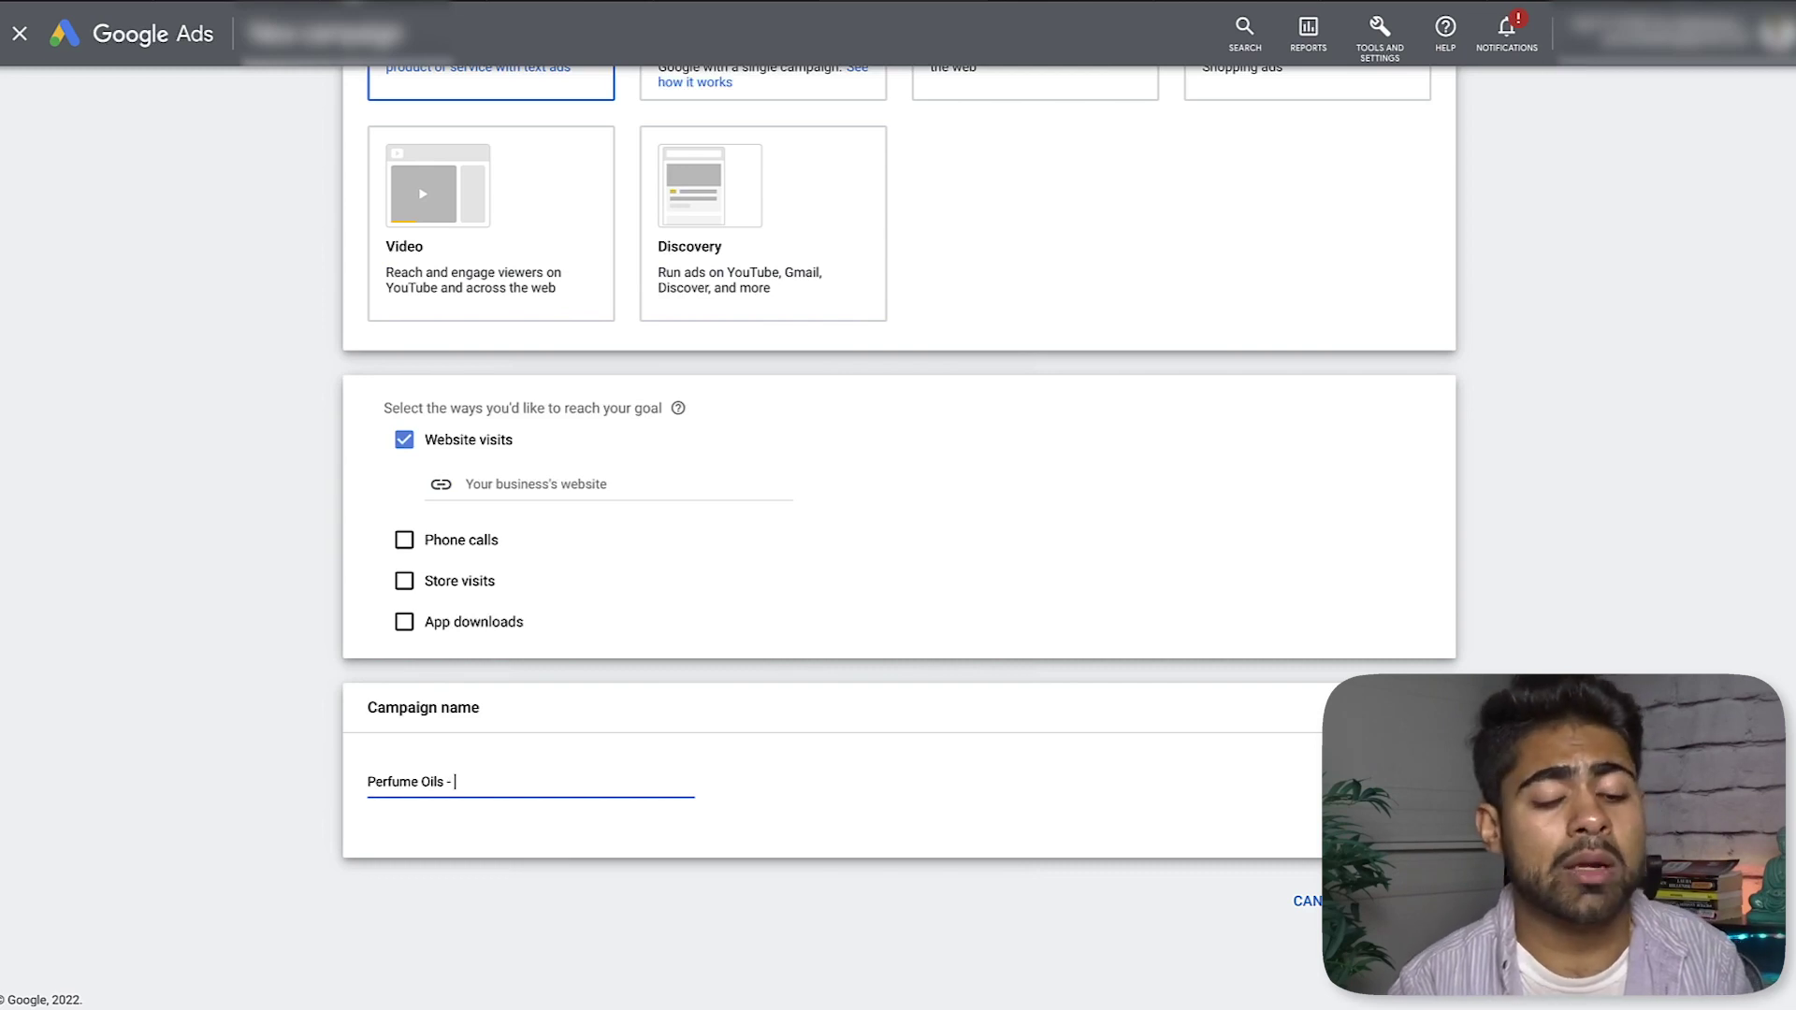
text(USA)
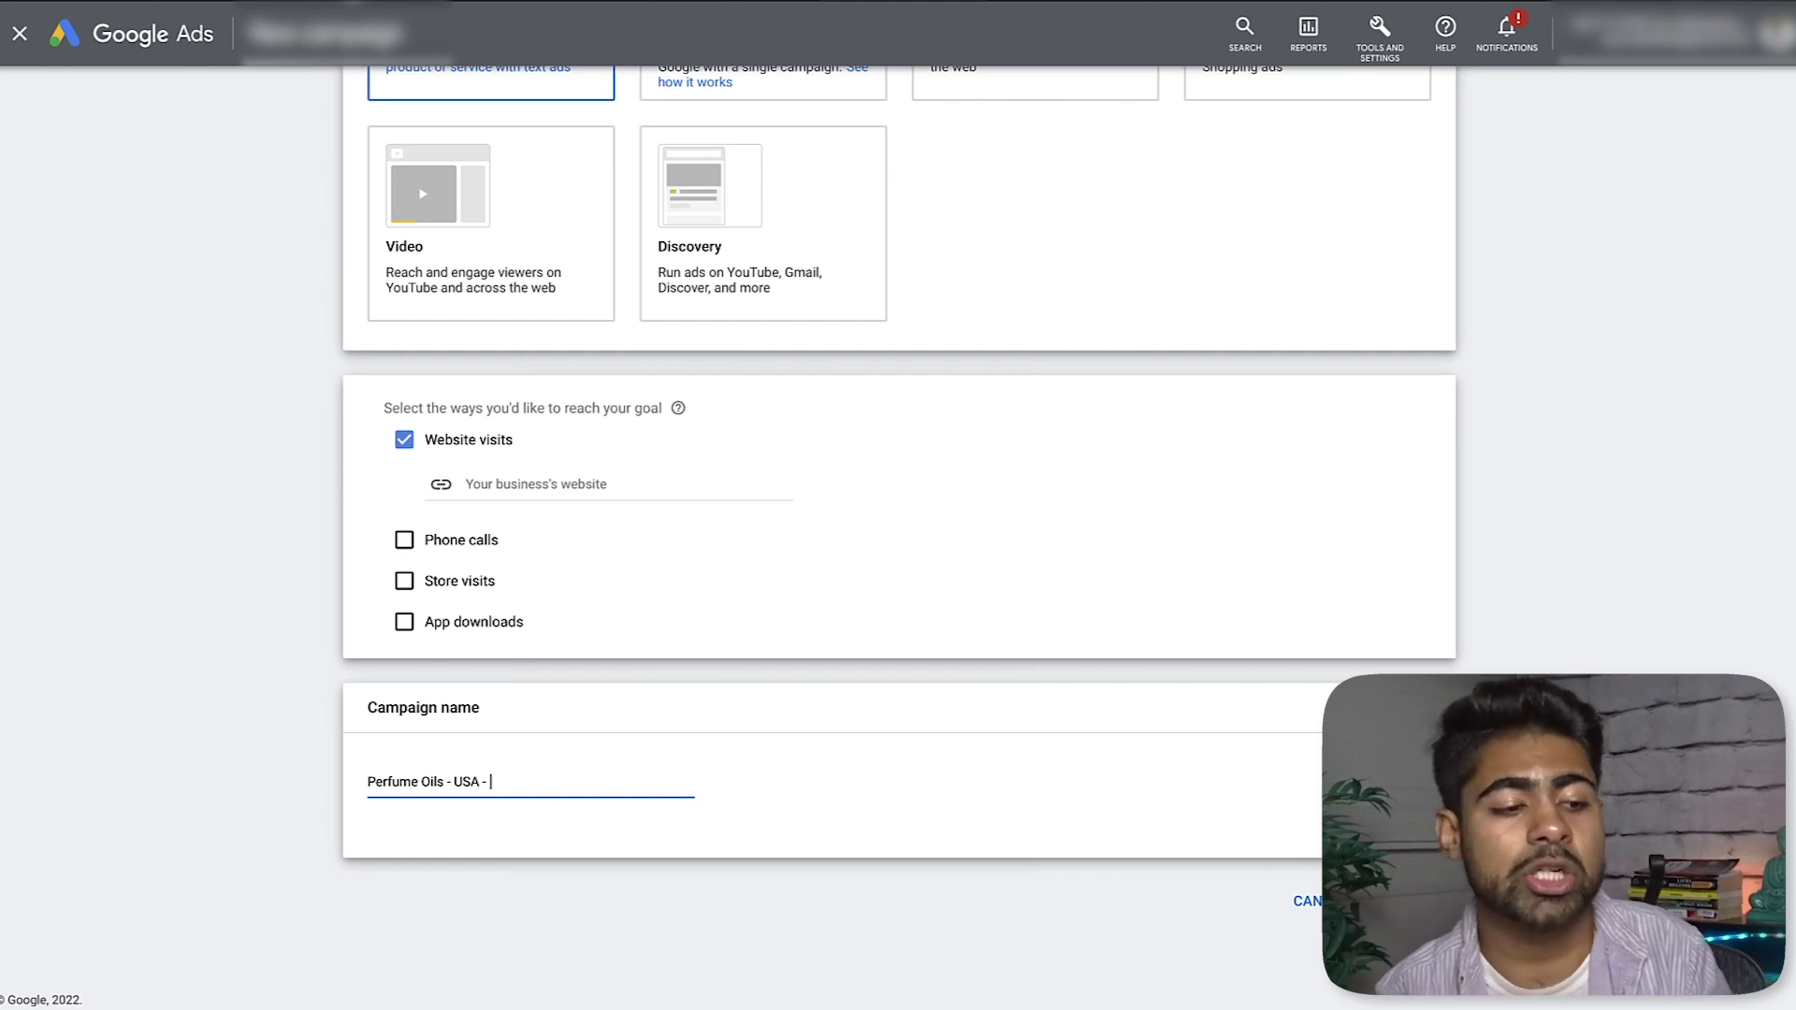
text(- )
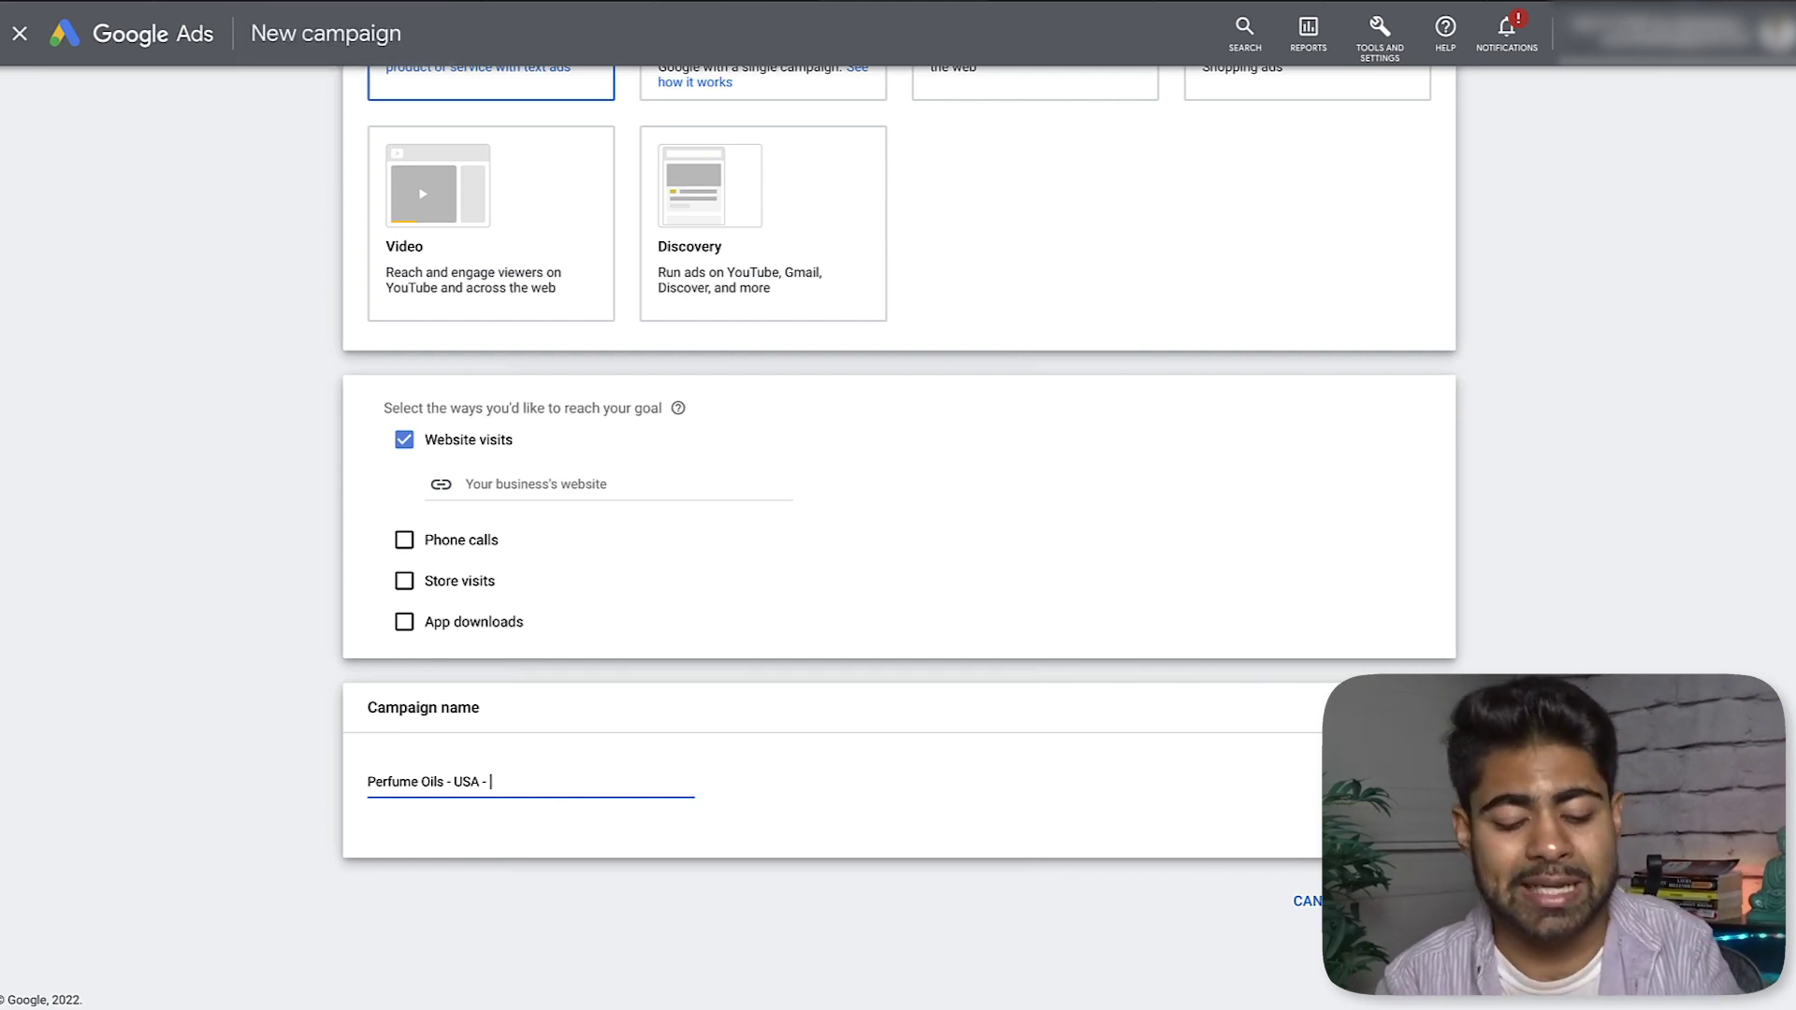
text(04/06/22)
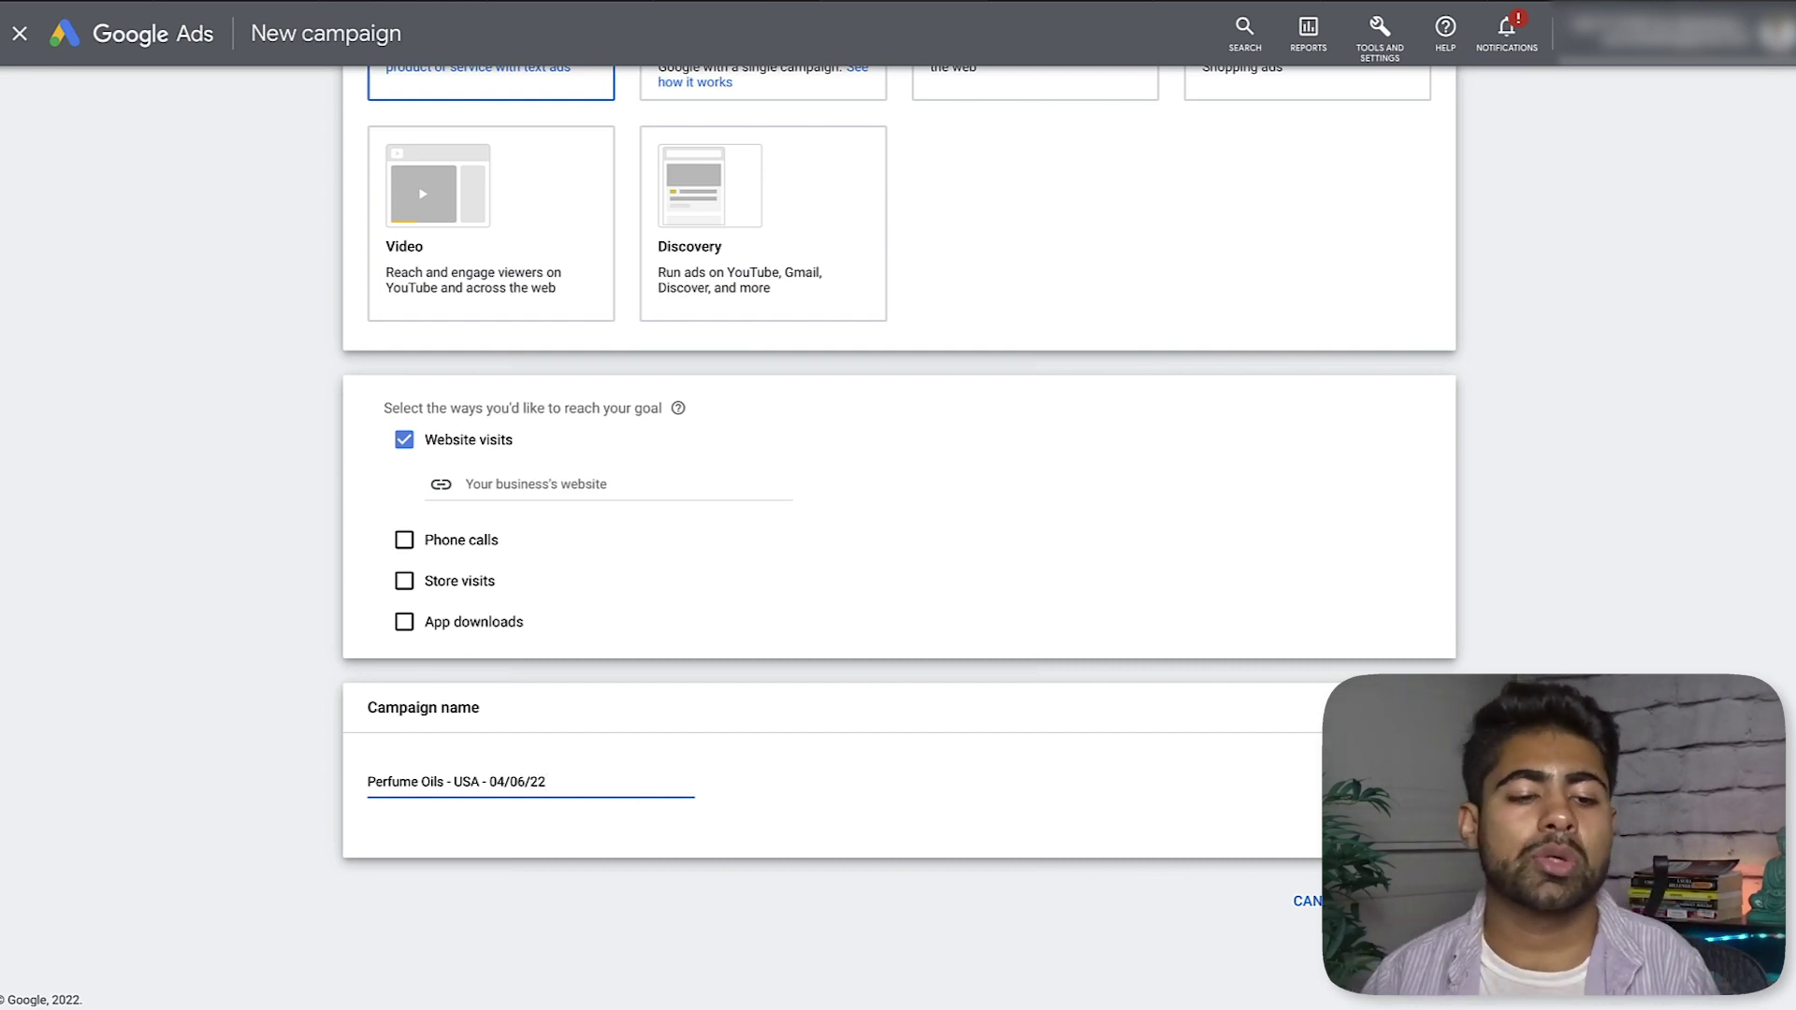
click(1406, 901)
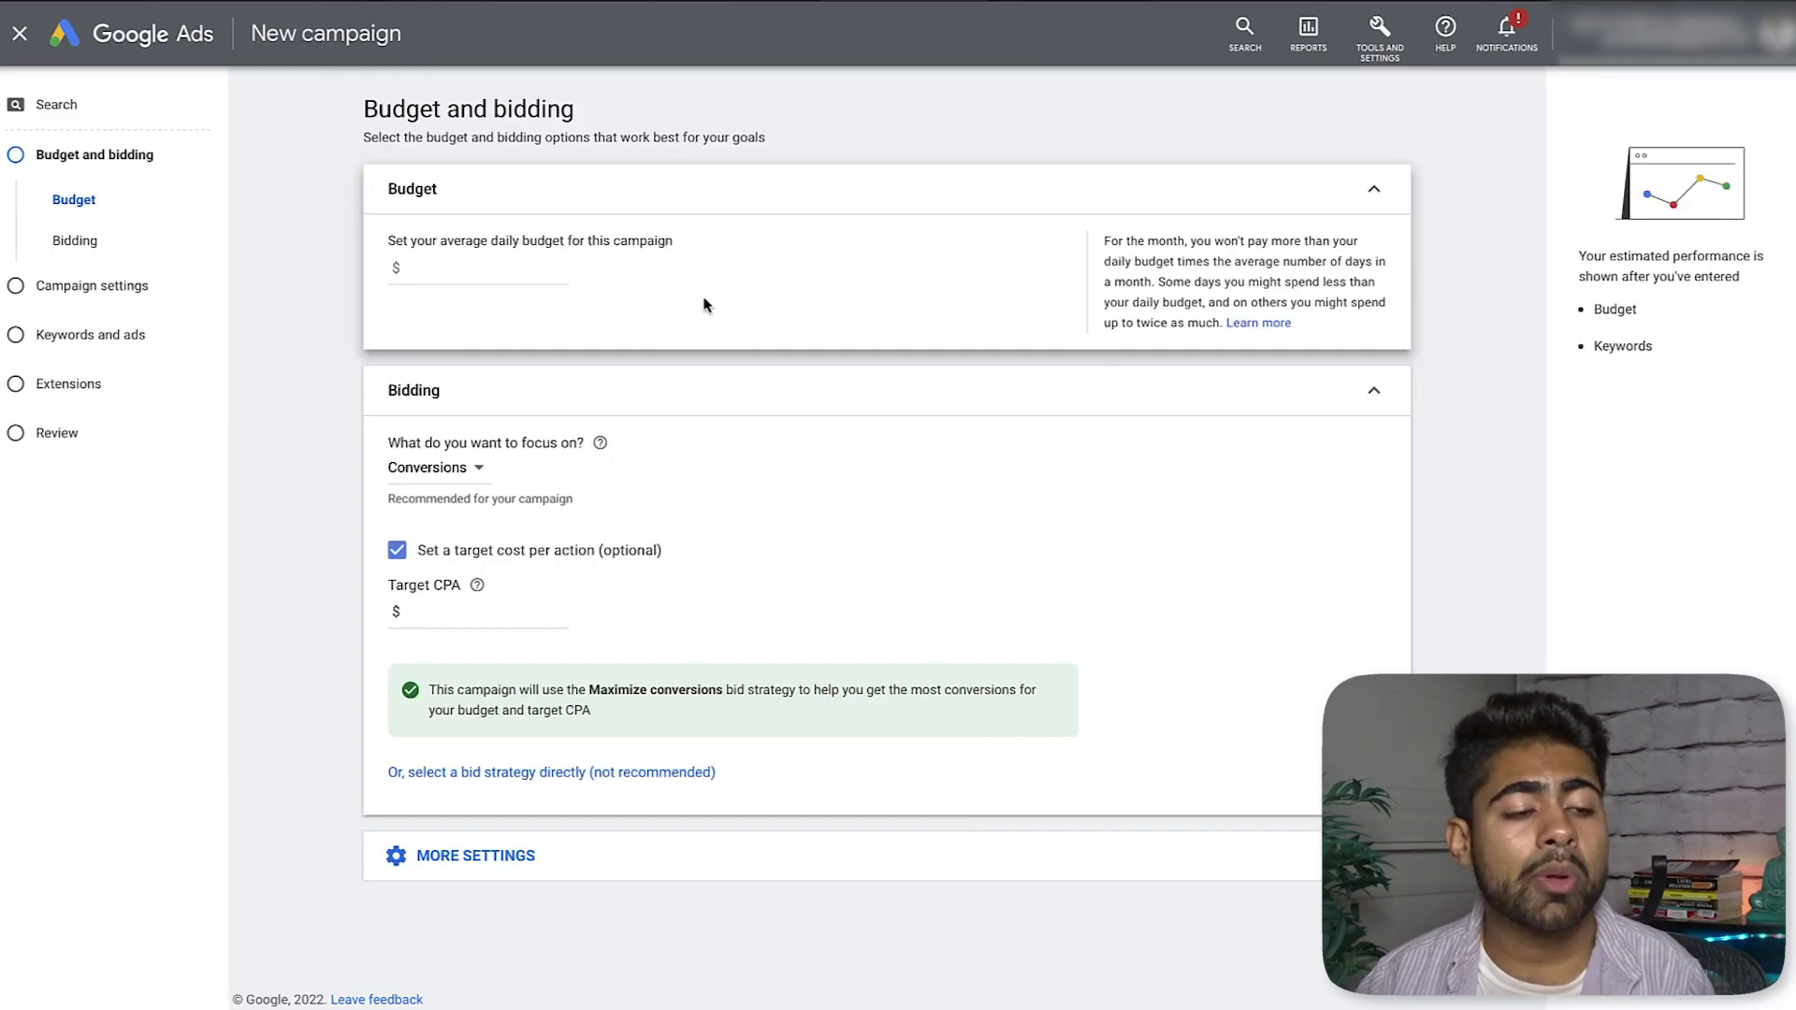
Set the campaign's average daily budget to $50.
double_click(394, 111)
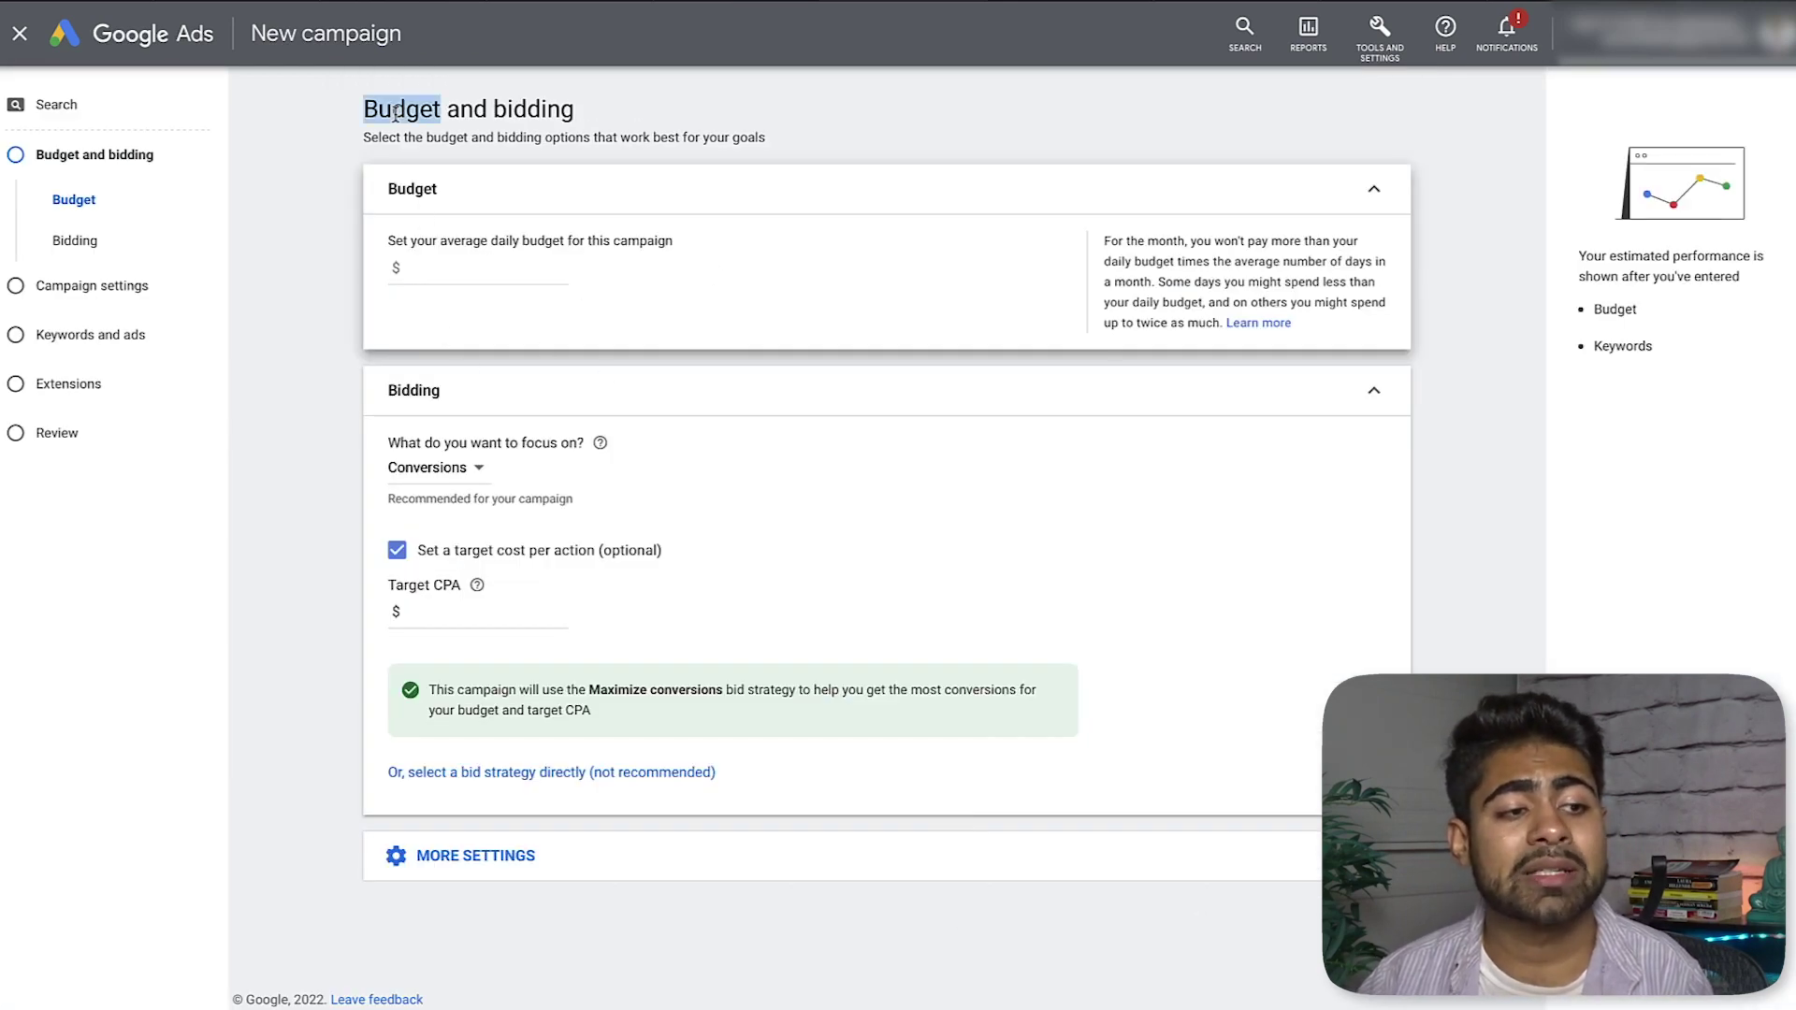
triple_click(379, 99)
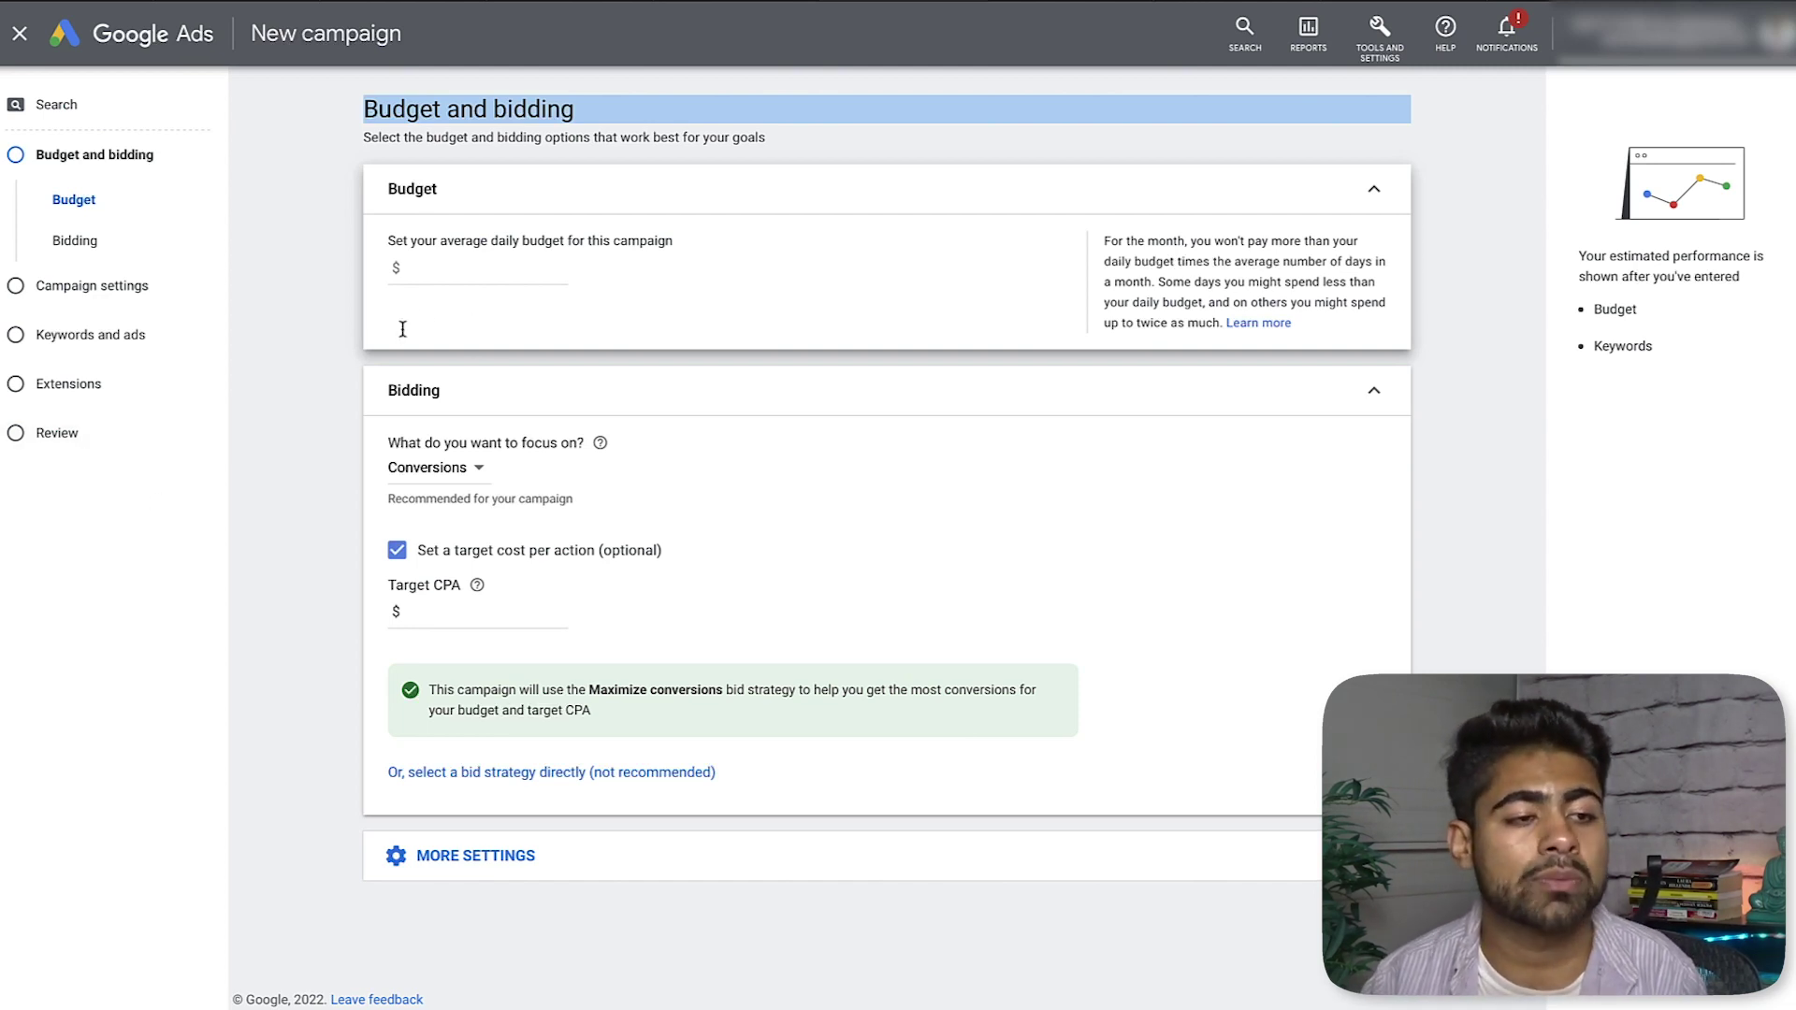
click(426, 279)
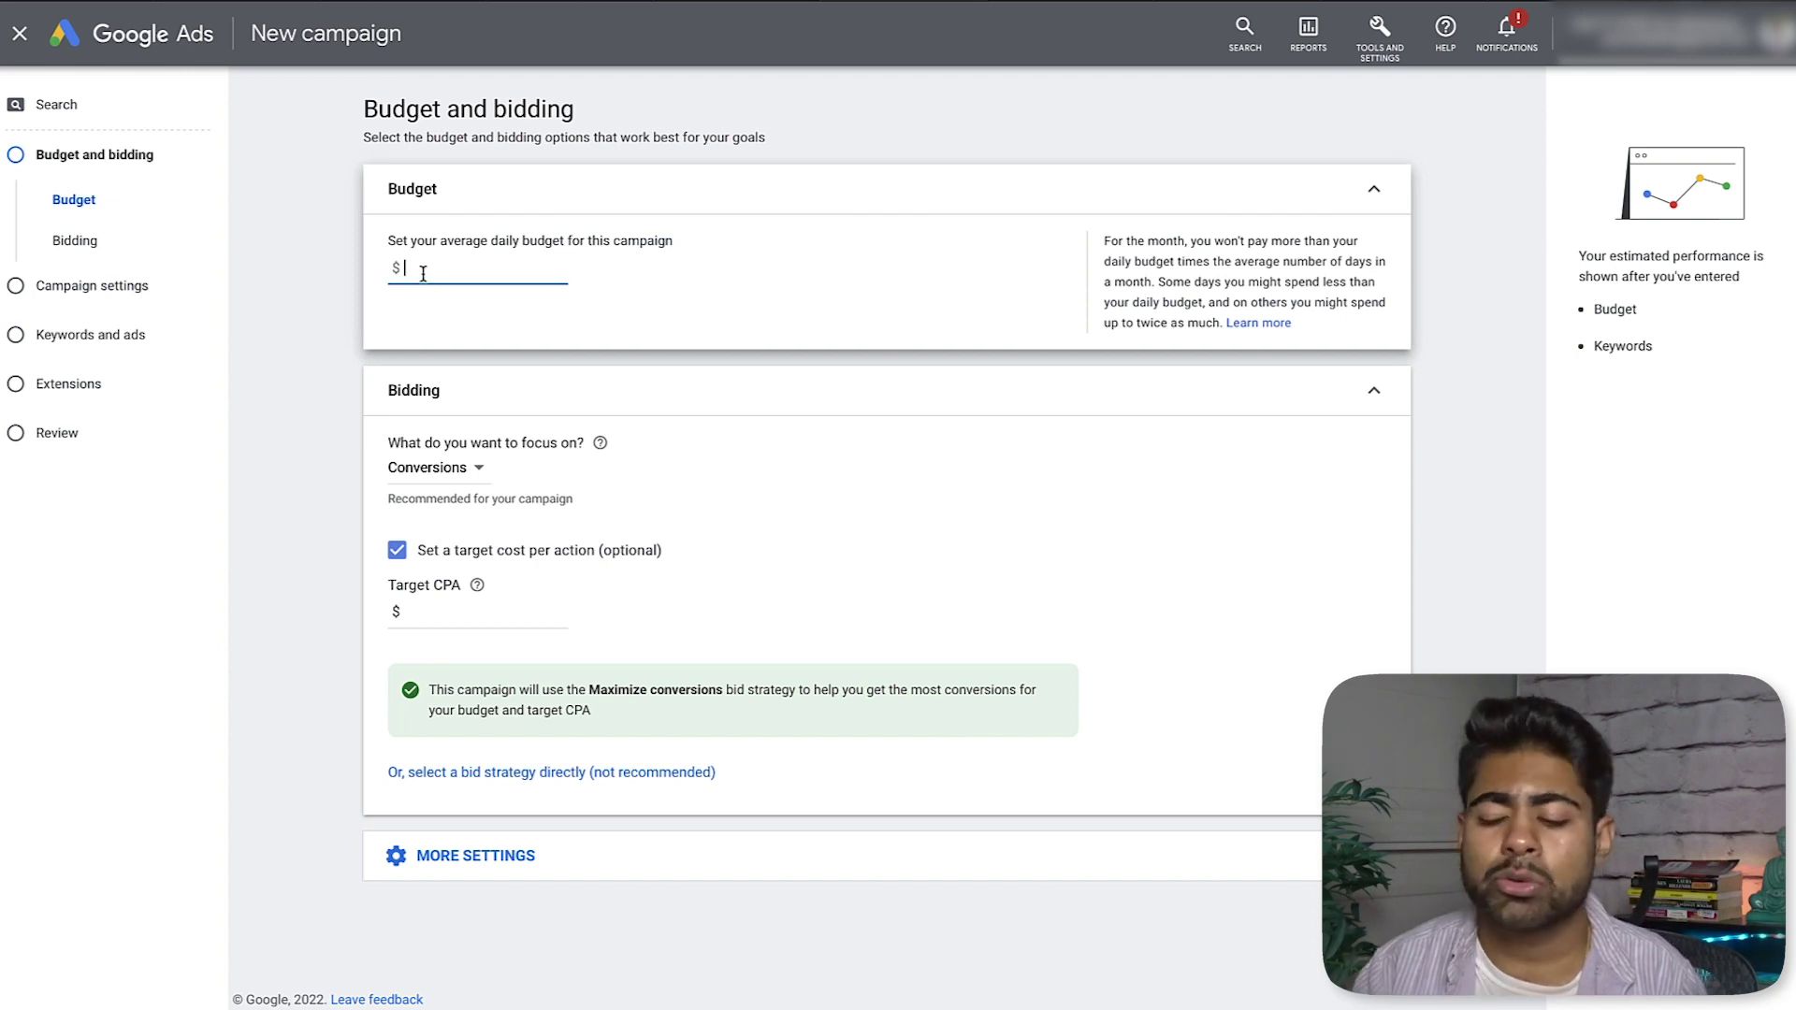
text(50)
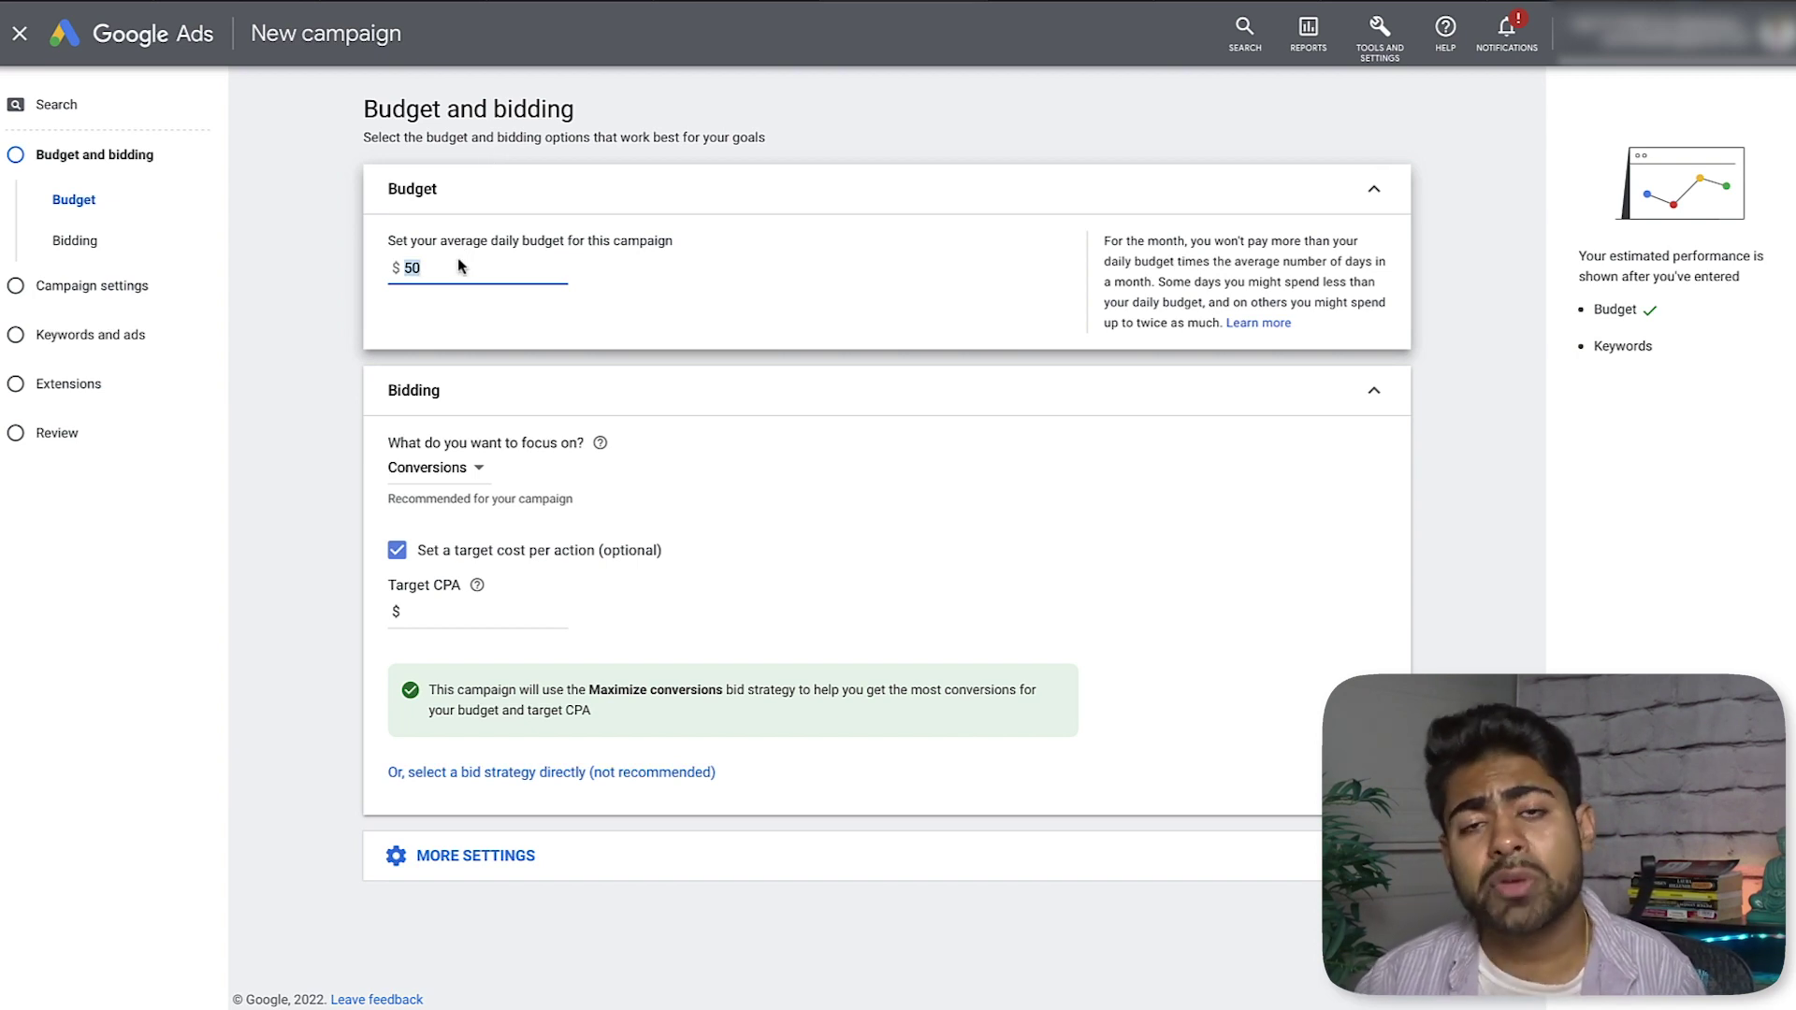
click(409, 318)
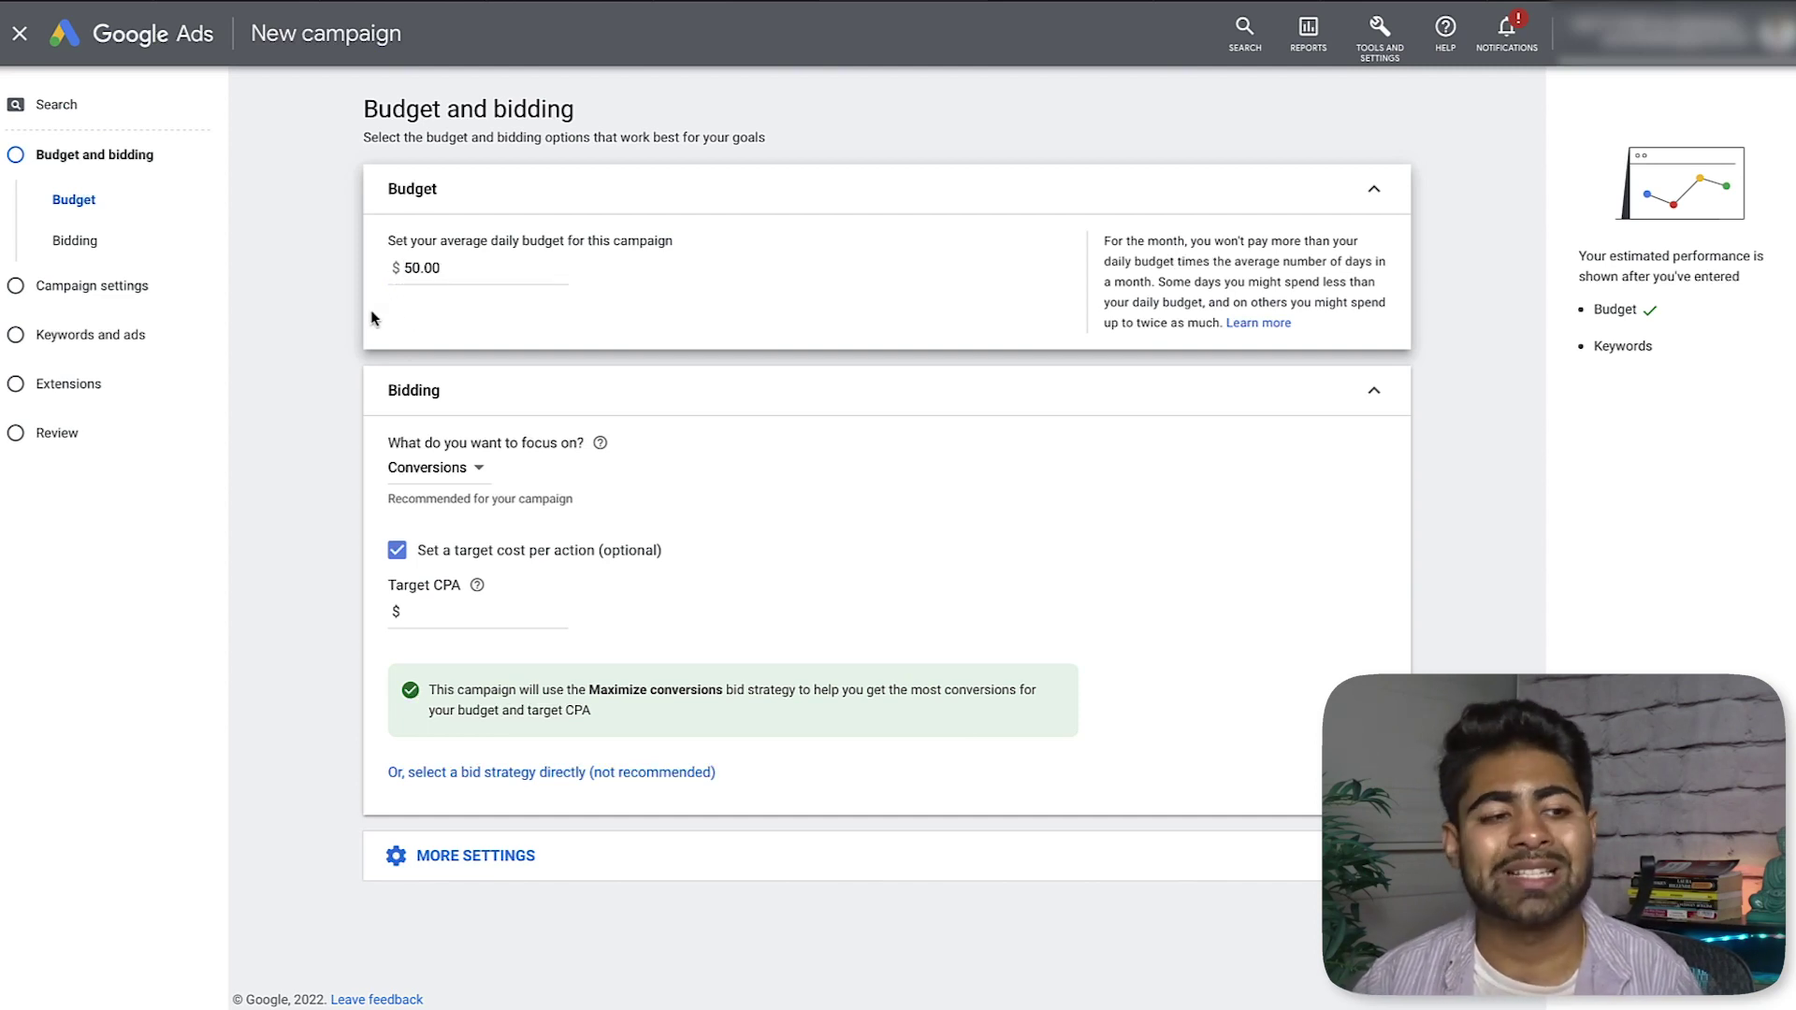
click(442, 475)
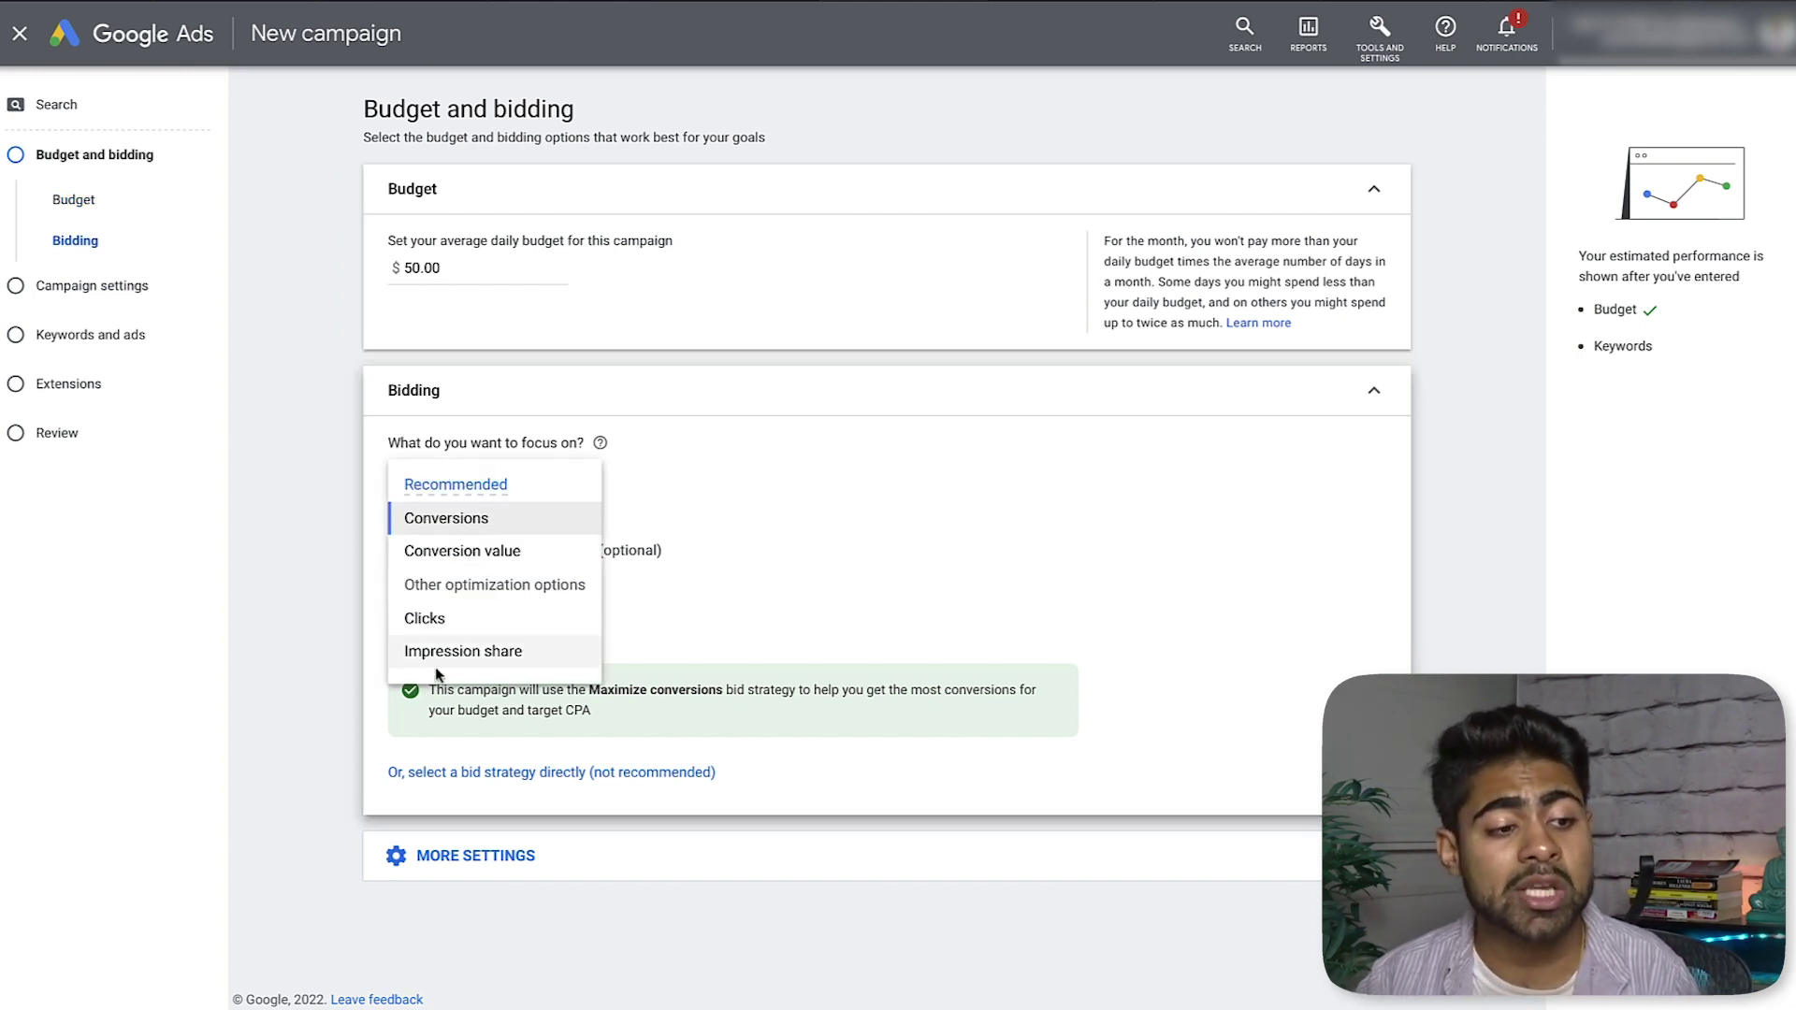
click(711, 751)
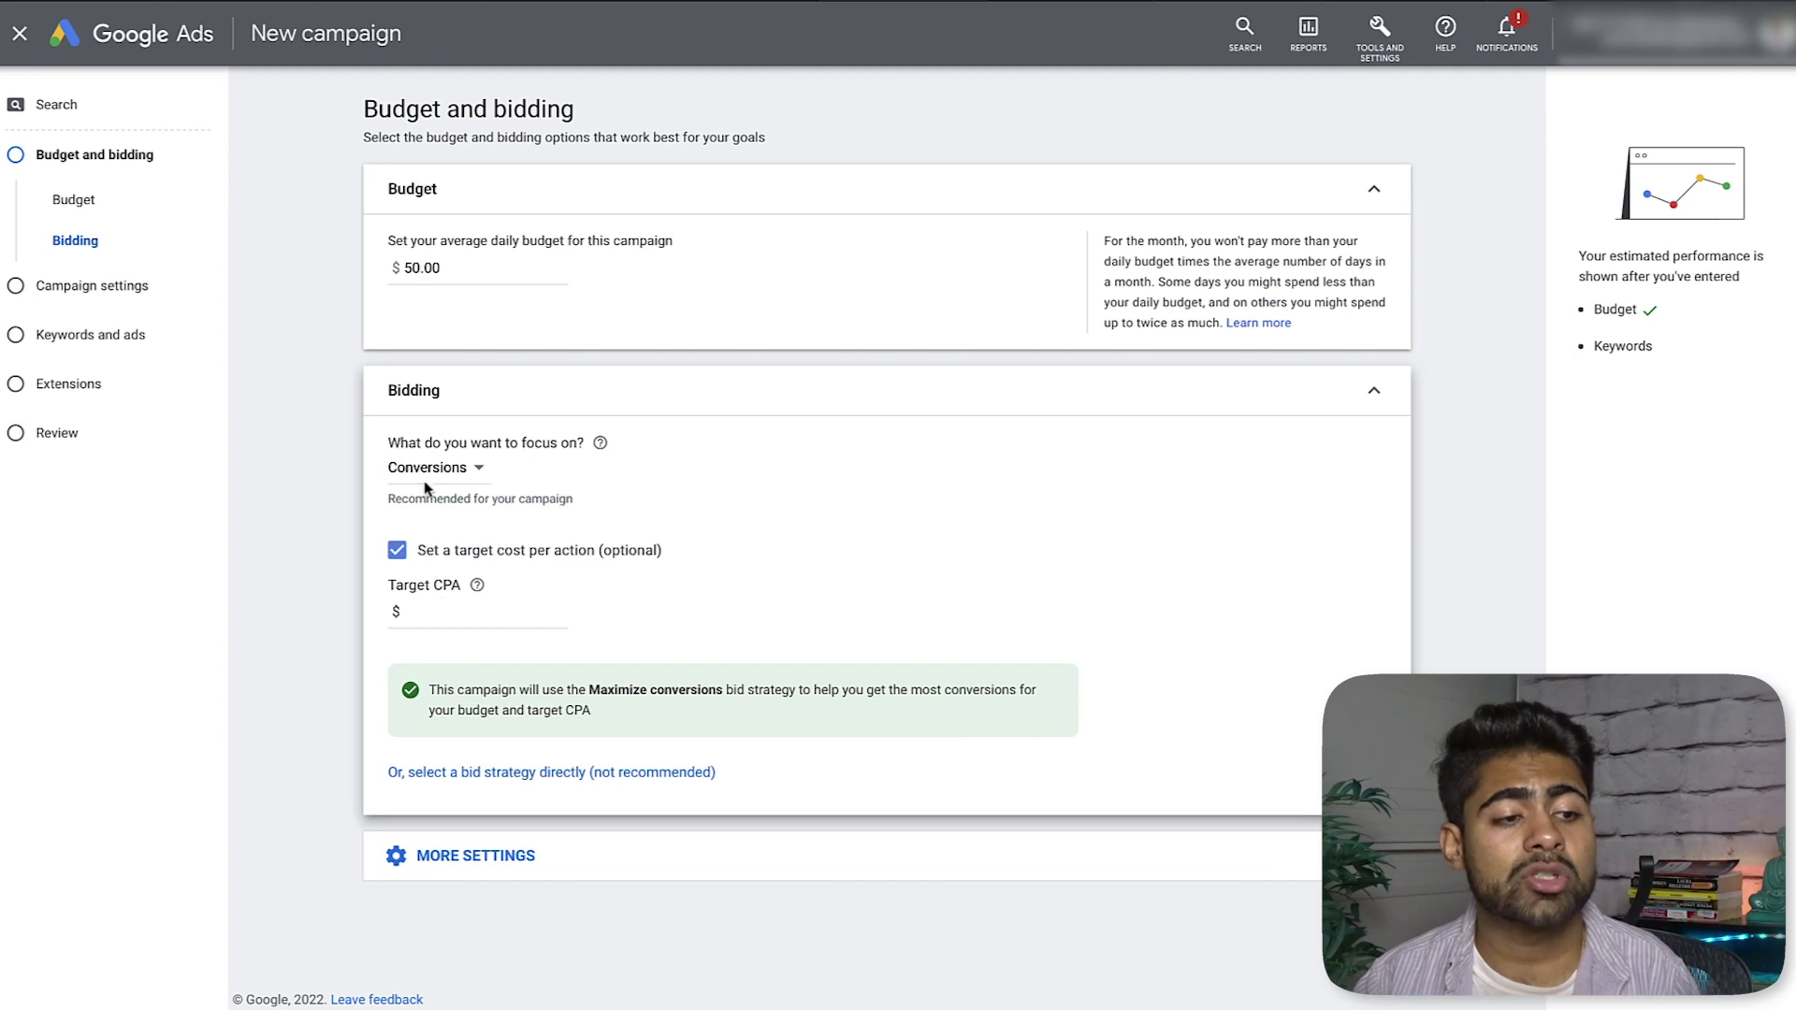
click(454, 479)
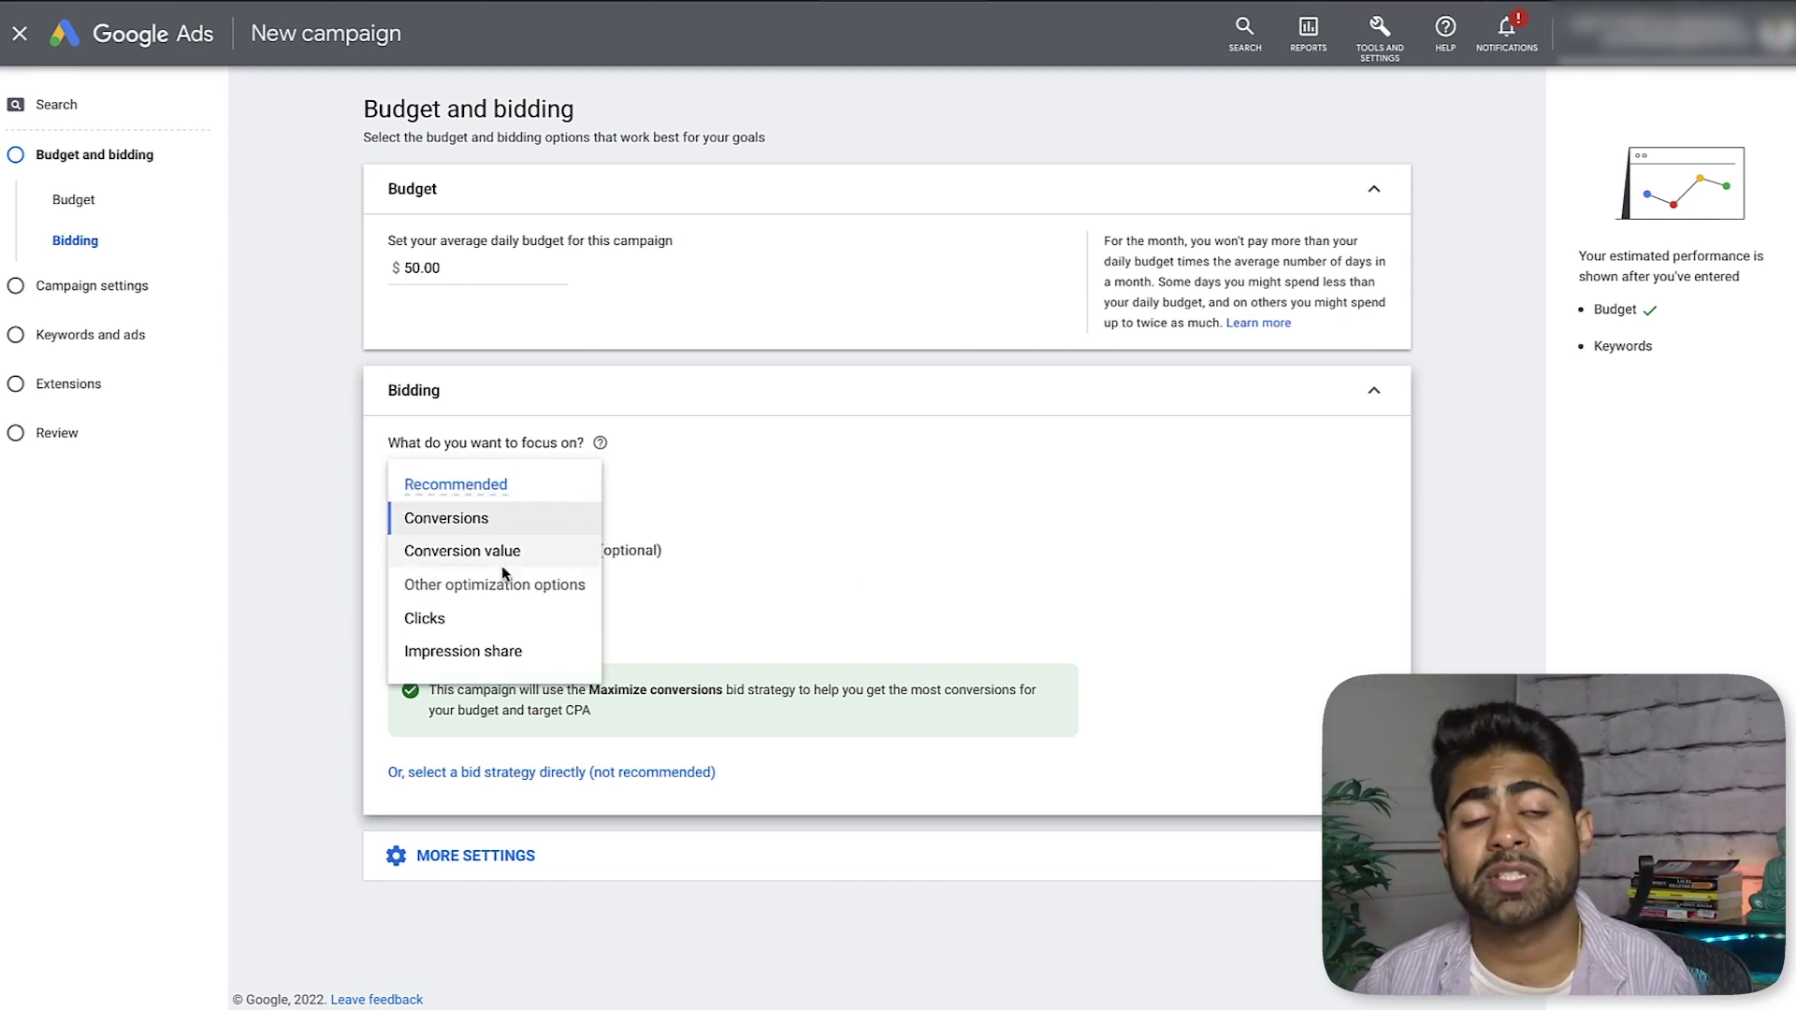
click(483, 798)
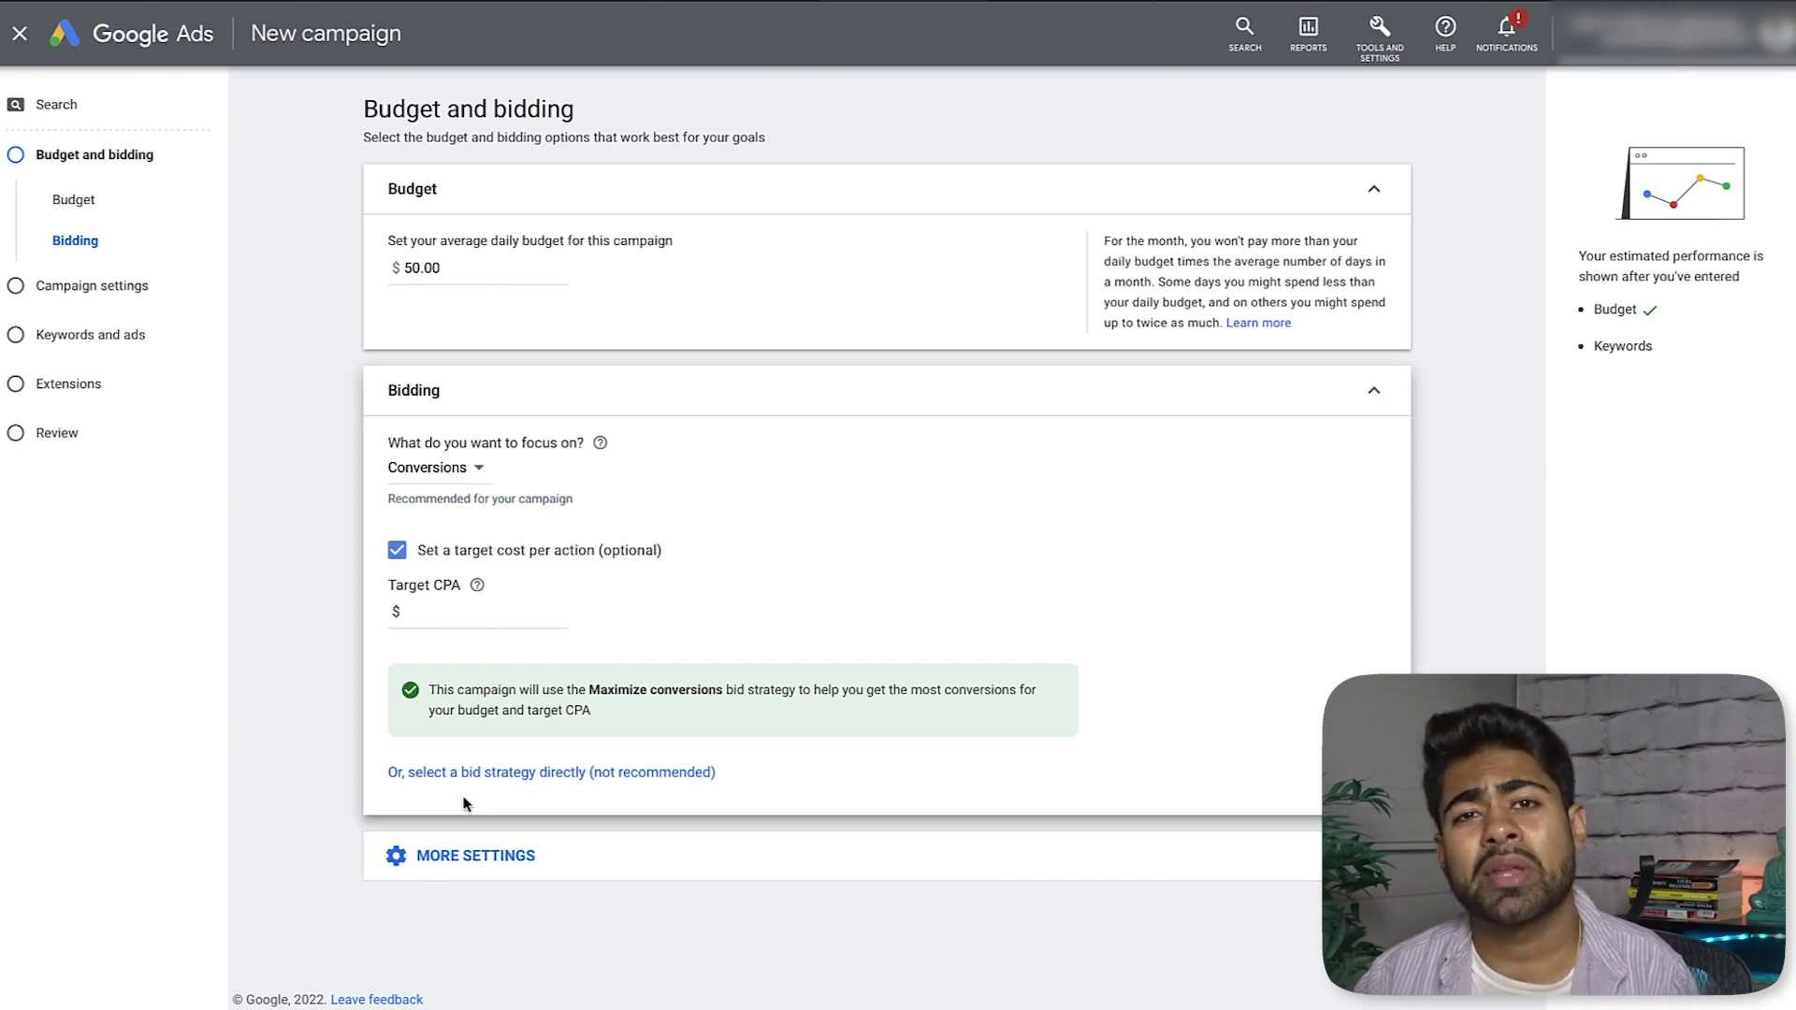
Select the bid strategy directly, choosing Manual CPC, and turn off the Enhanced CPC option.
click(447, 774)
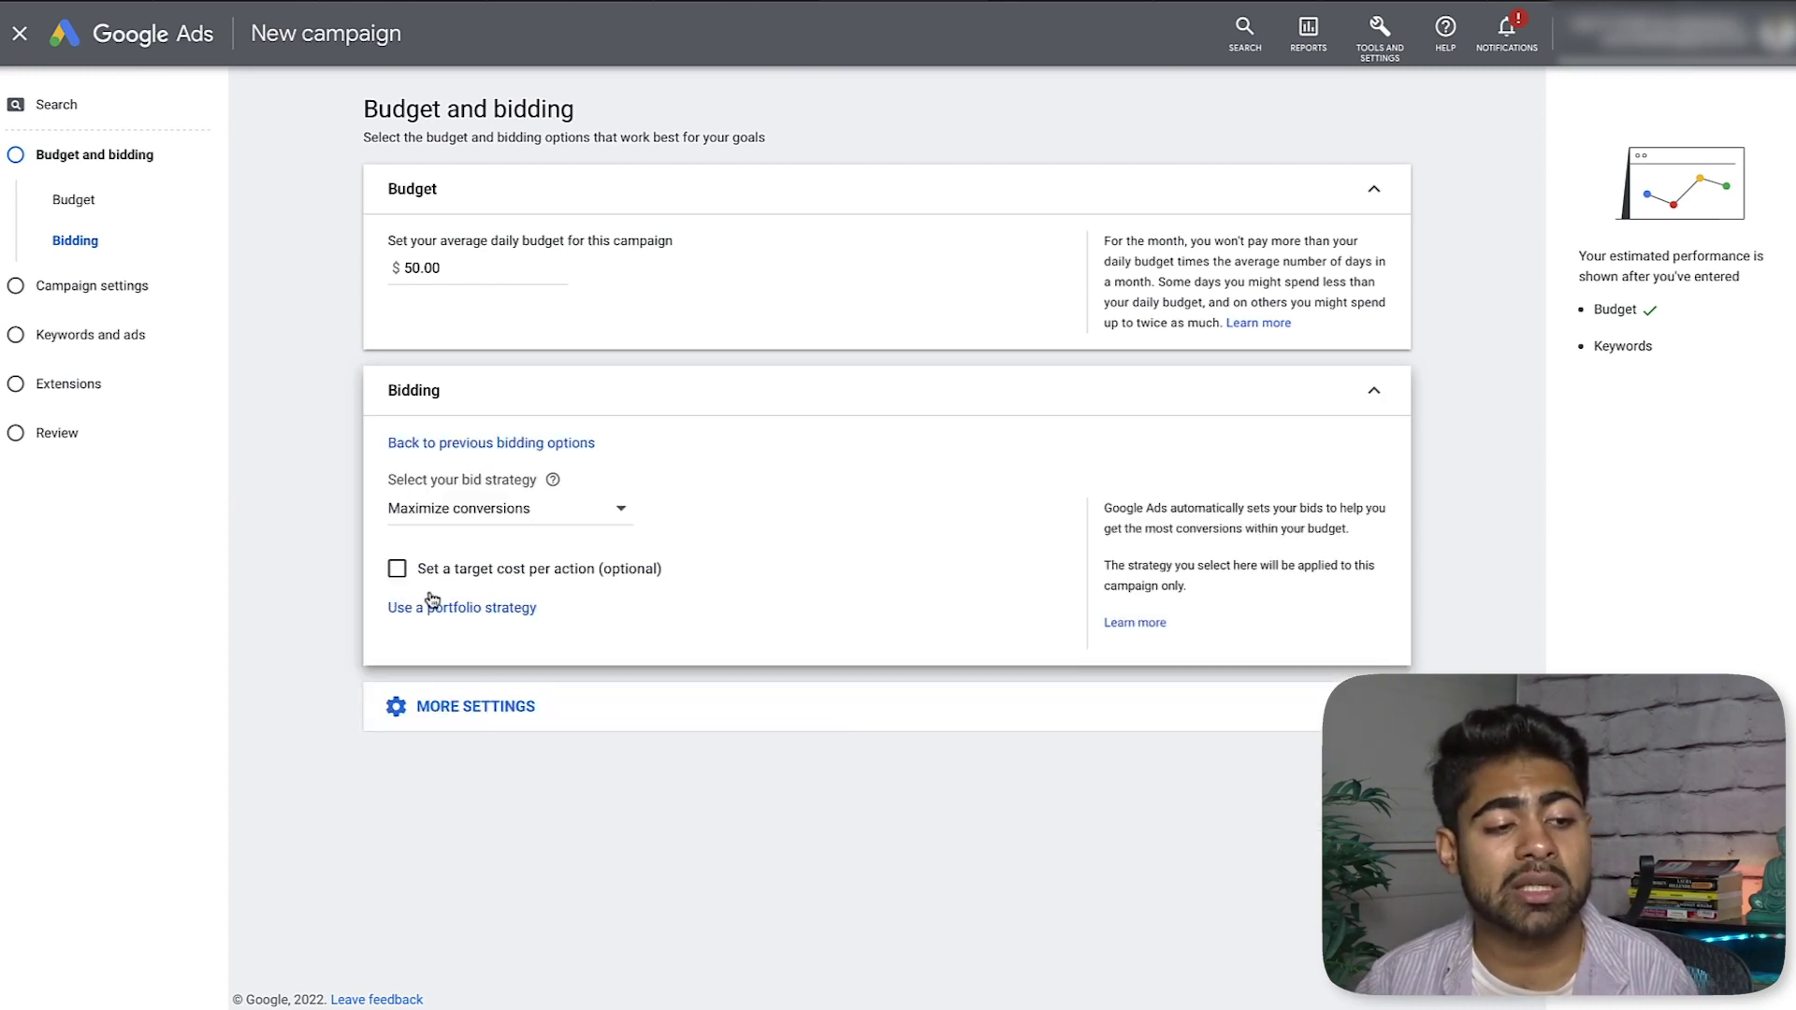
click(470, 506)
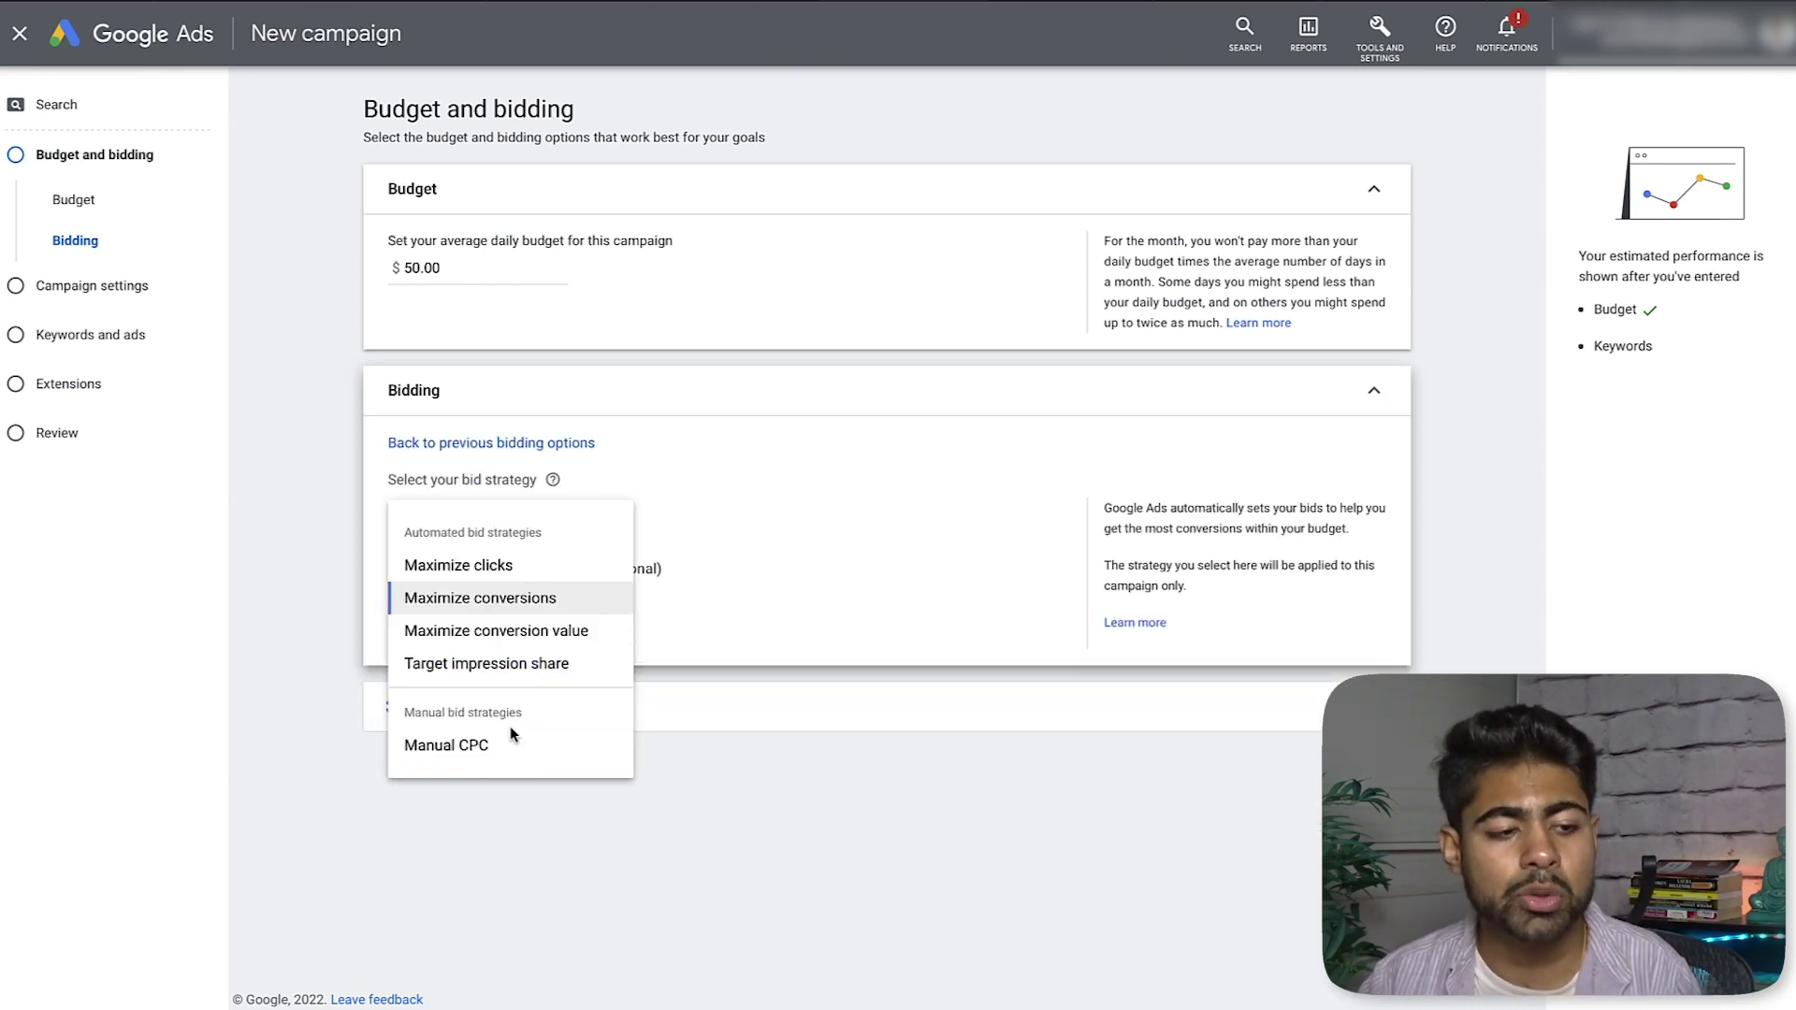
click(486, 753)
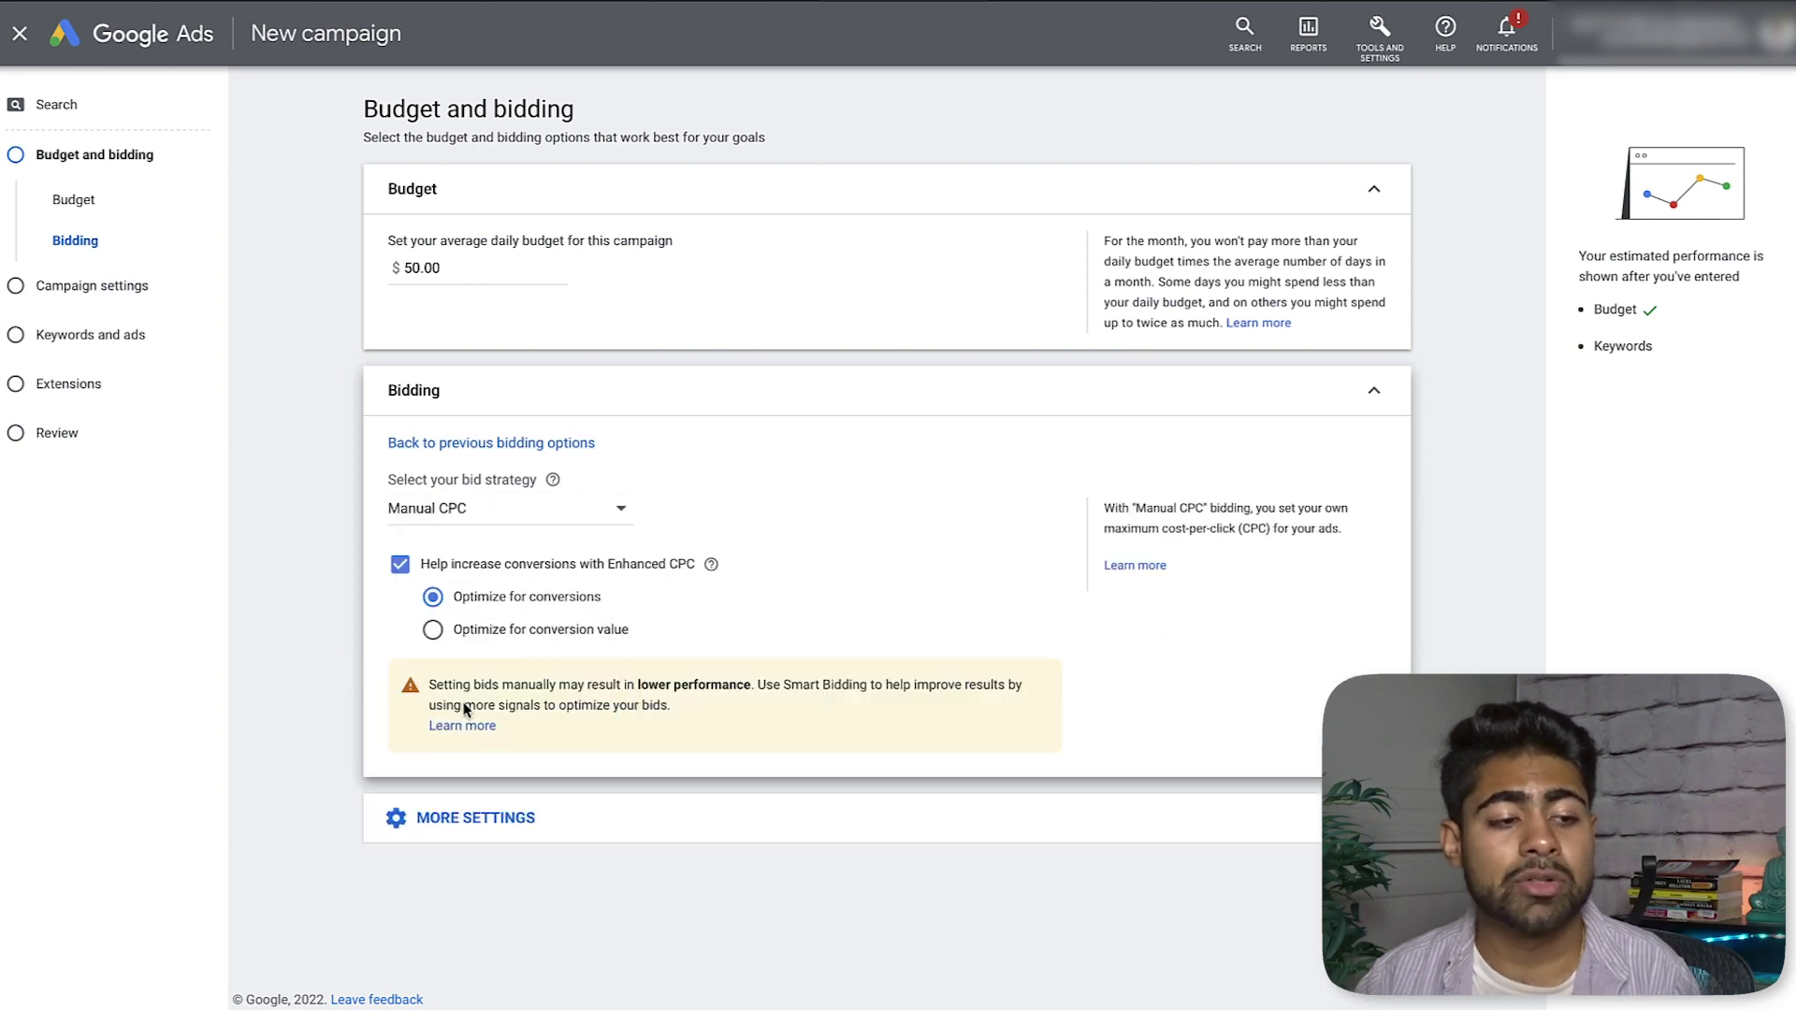
click(438, 565)
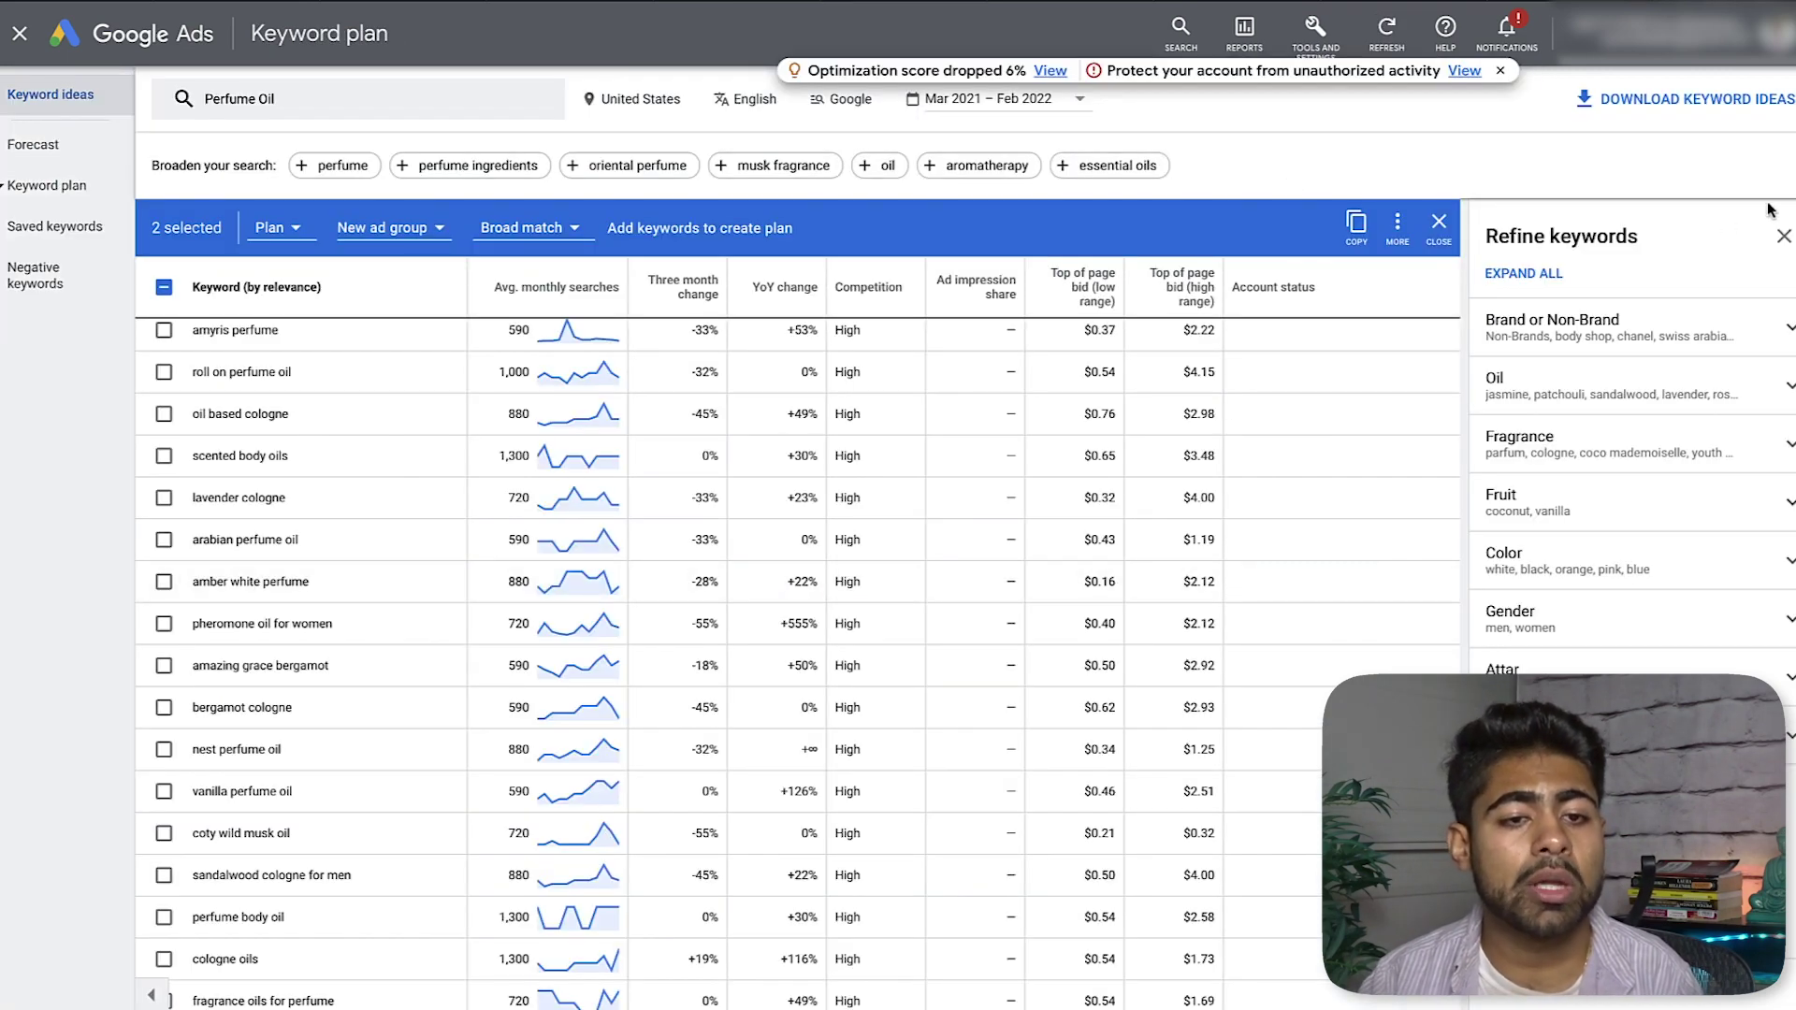
Check the low-range top of page bid for the perfume oil keyword in the keyword plan.
click(1784, 236)
scroll(1528, 423, up, 15)
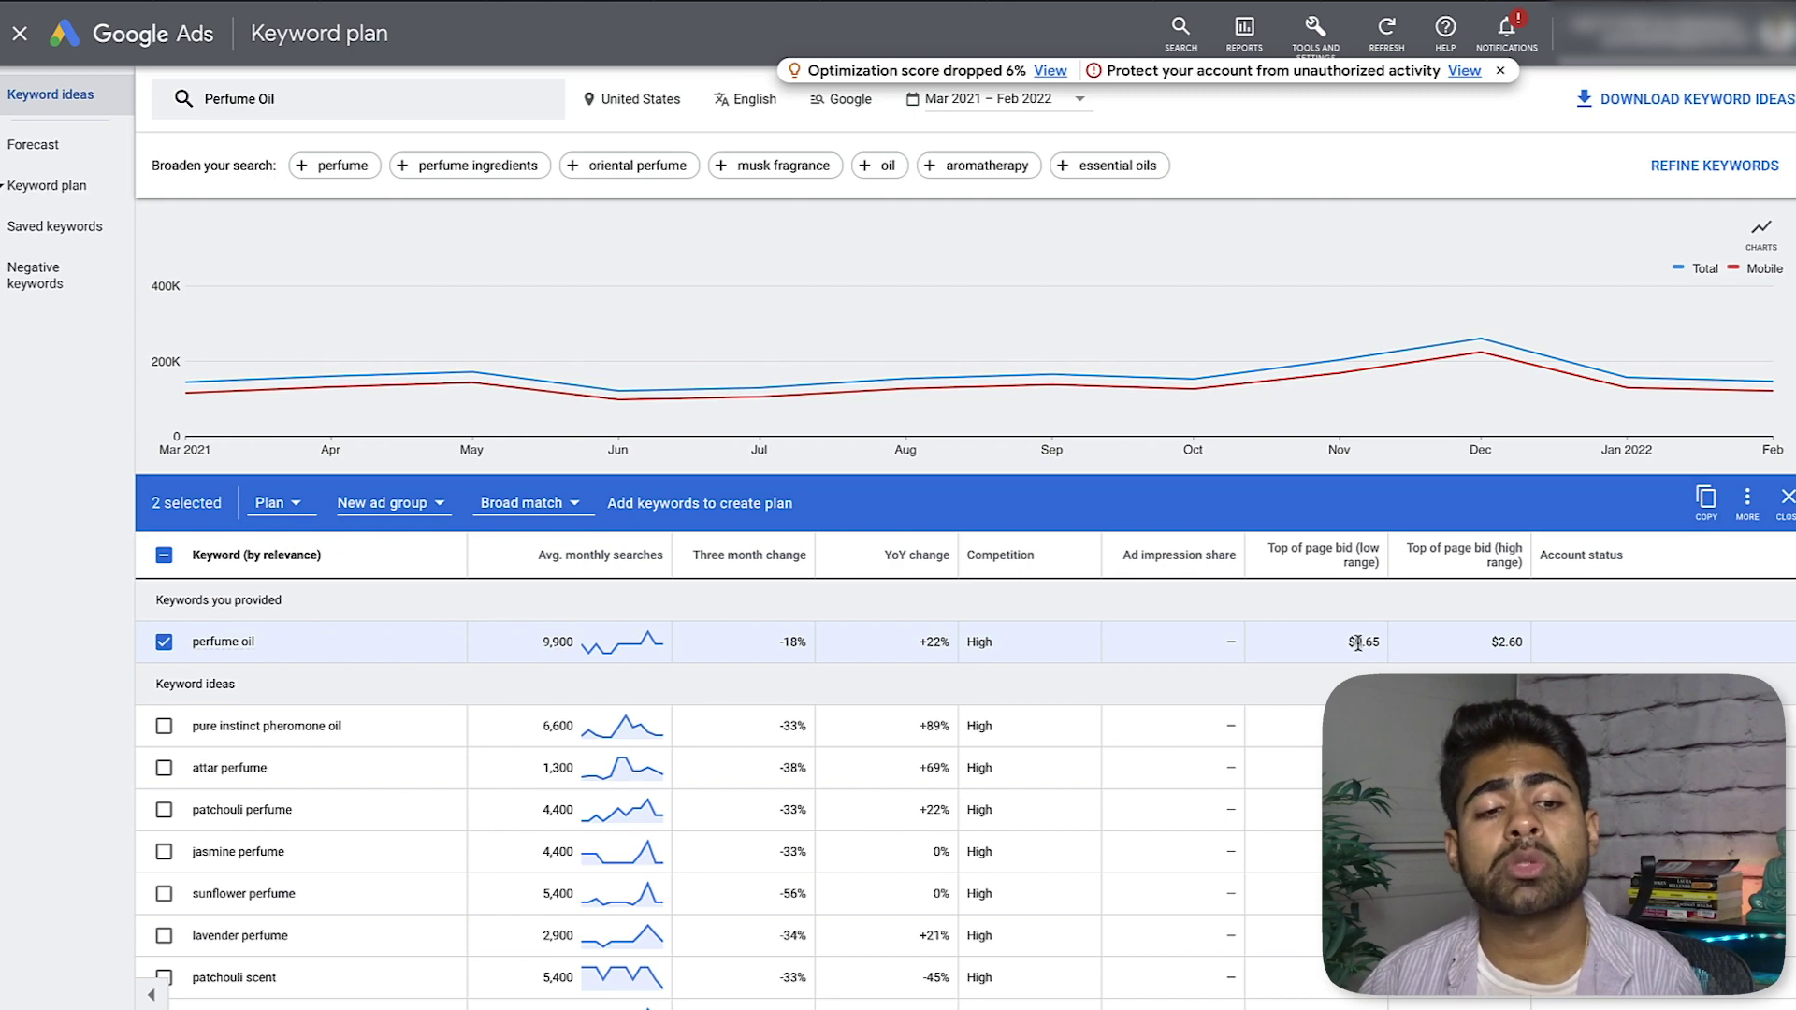
drag(1381, 644, 1349, 650)
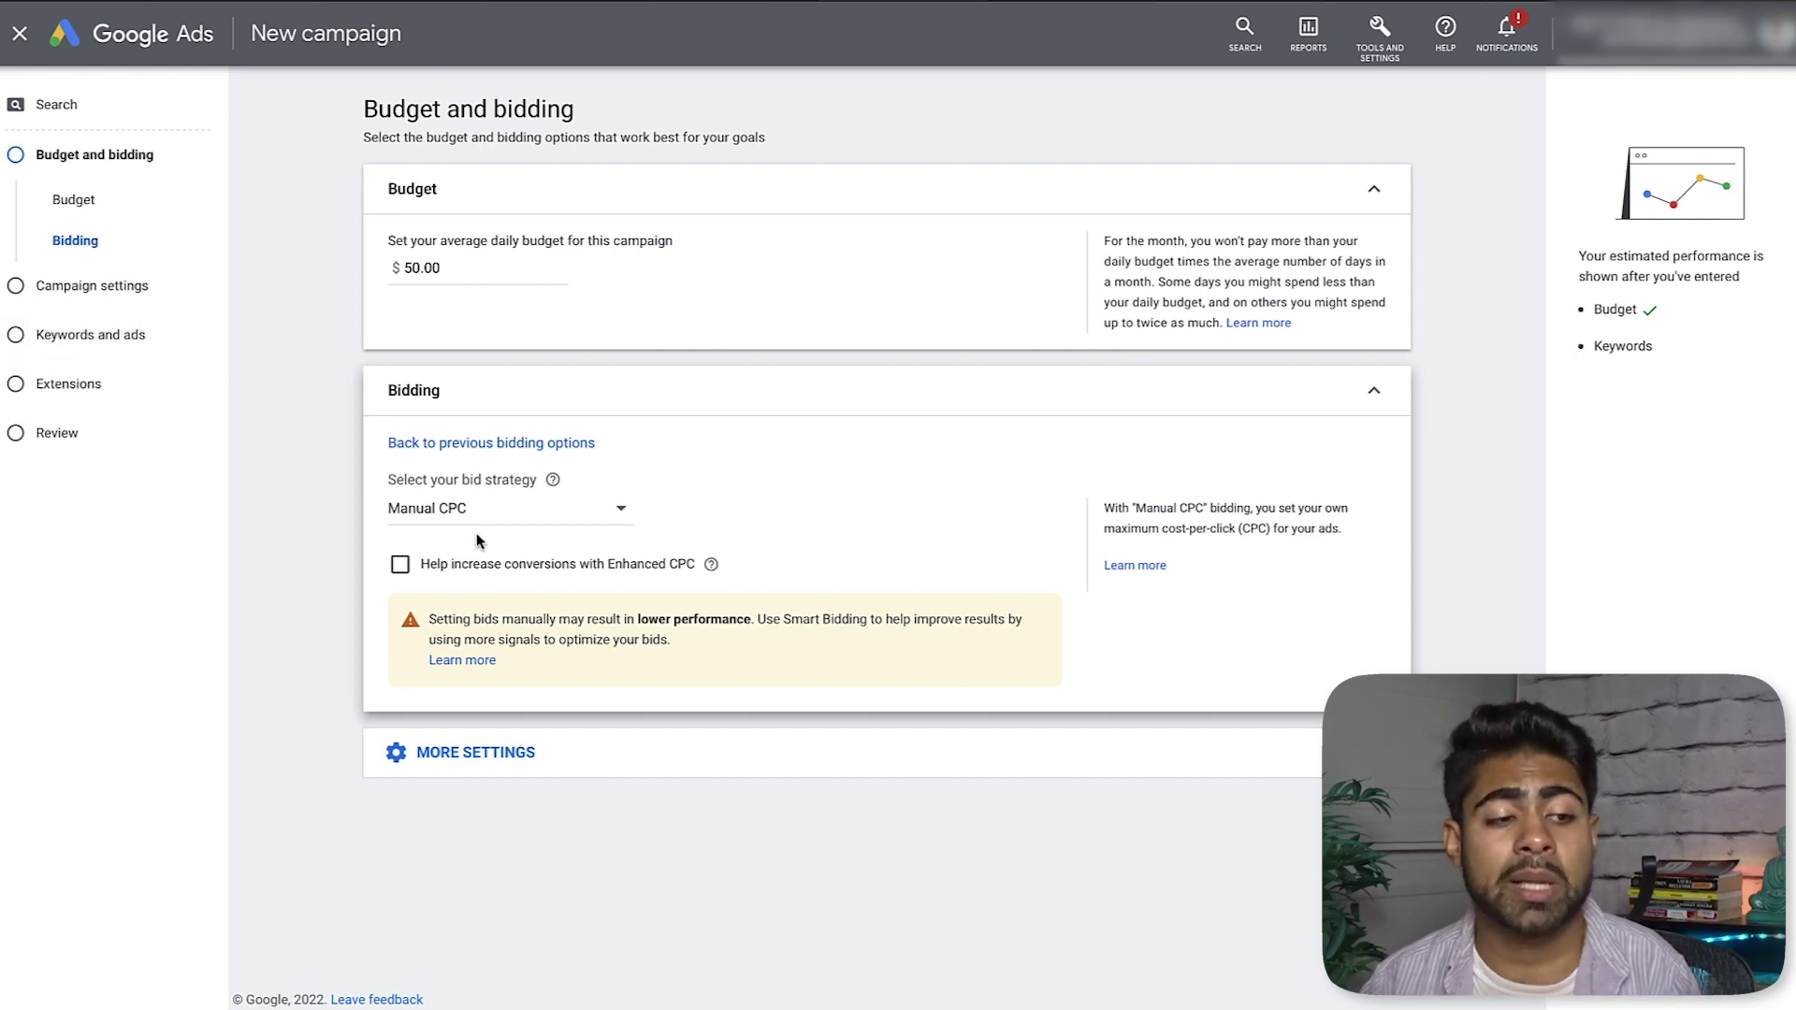
click(429, 514)
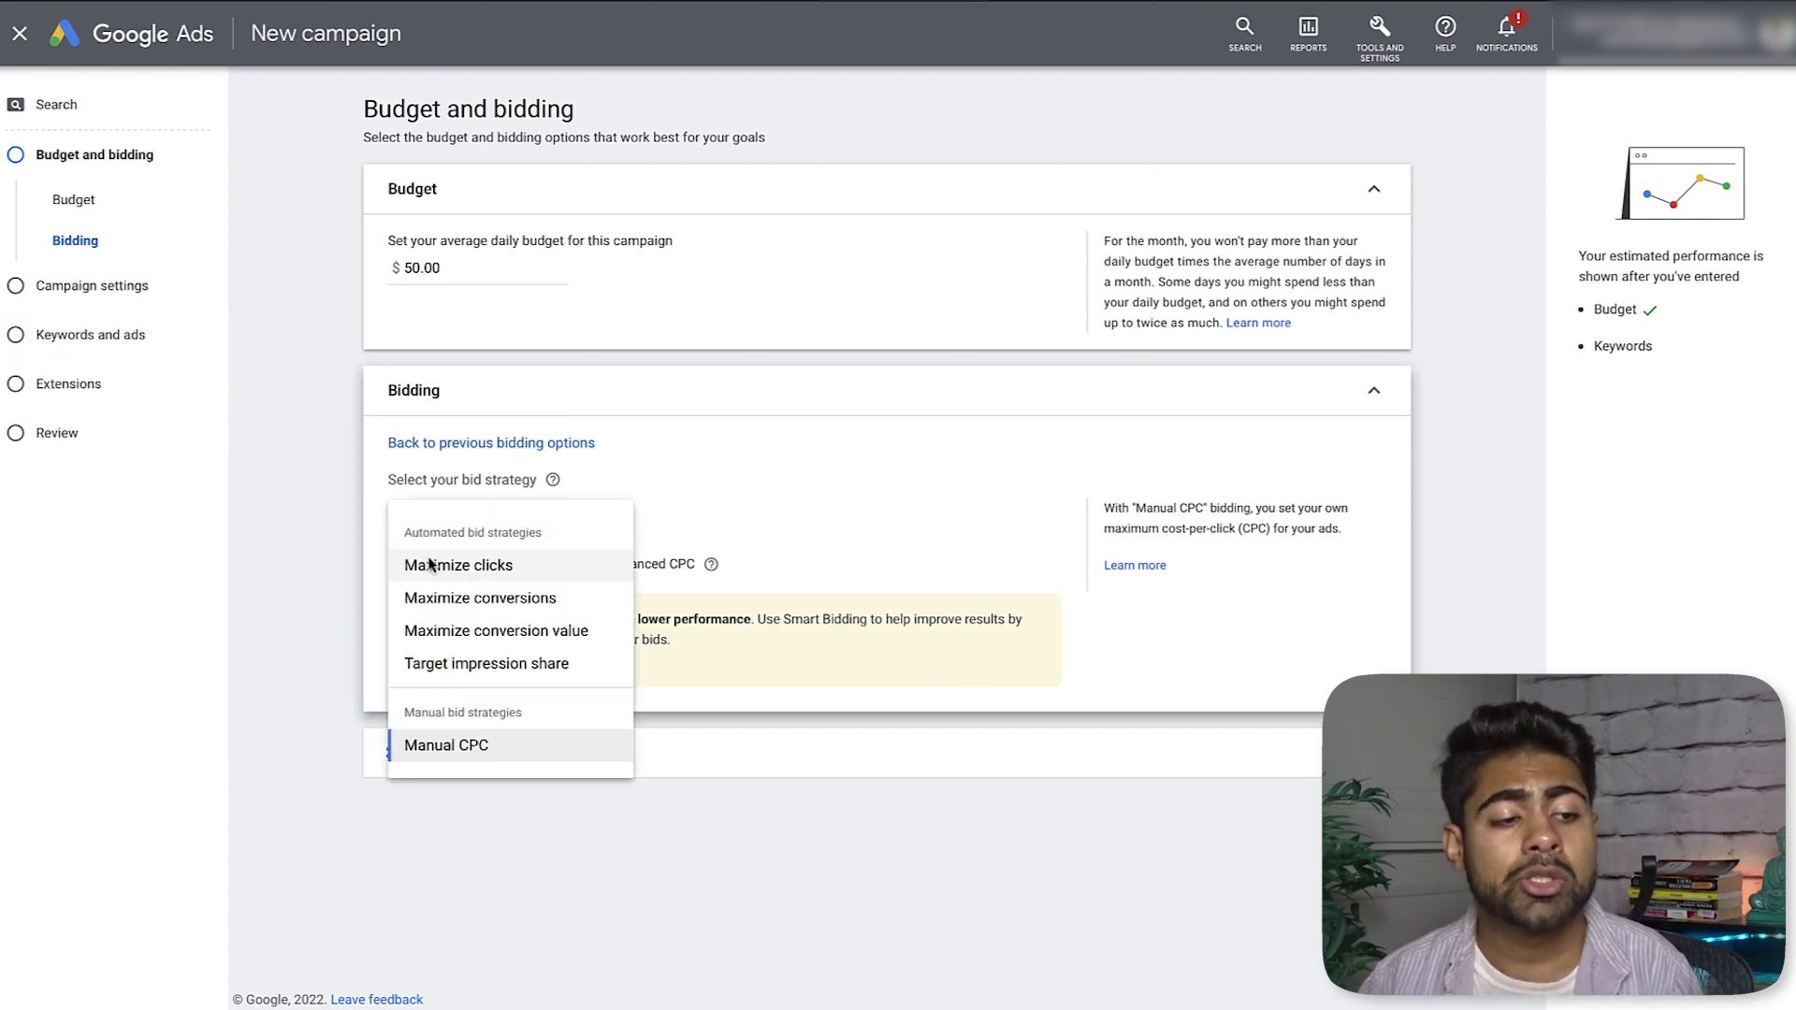
click(530, 813)
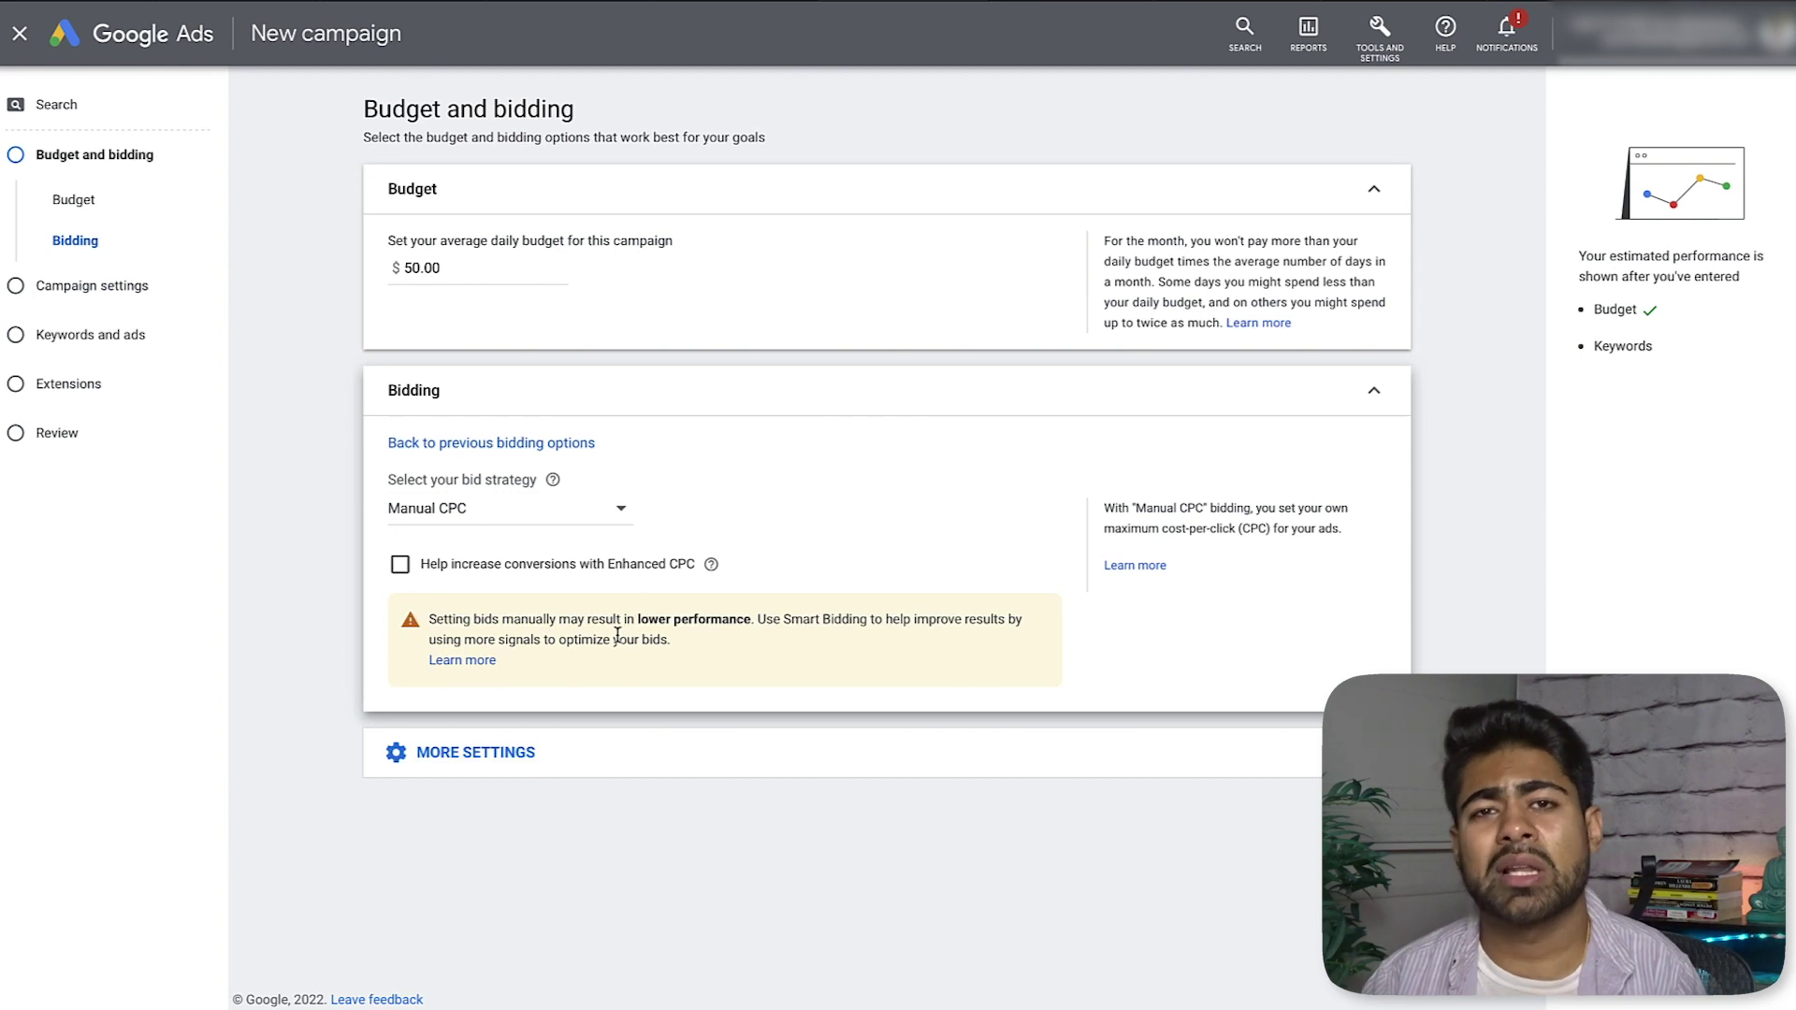
click(541, 570)
click(606, 569)
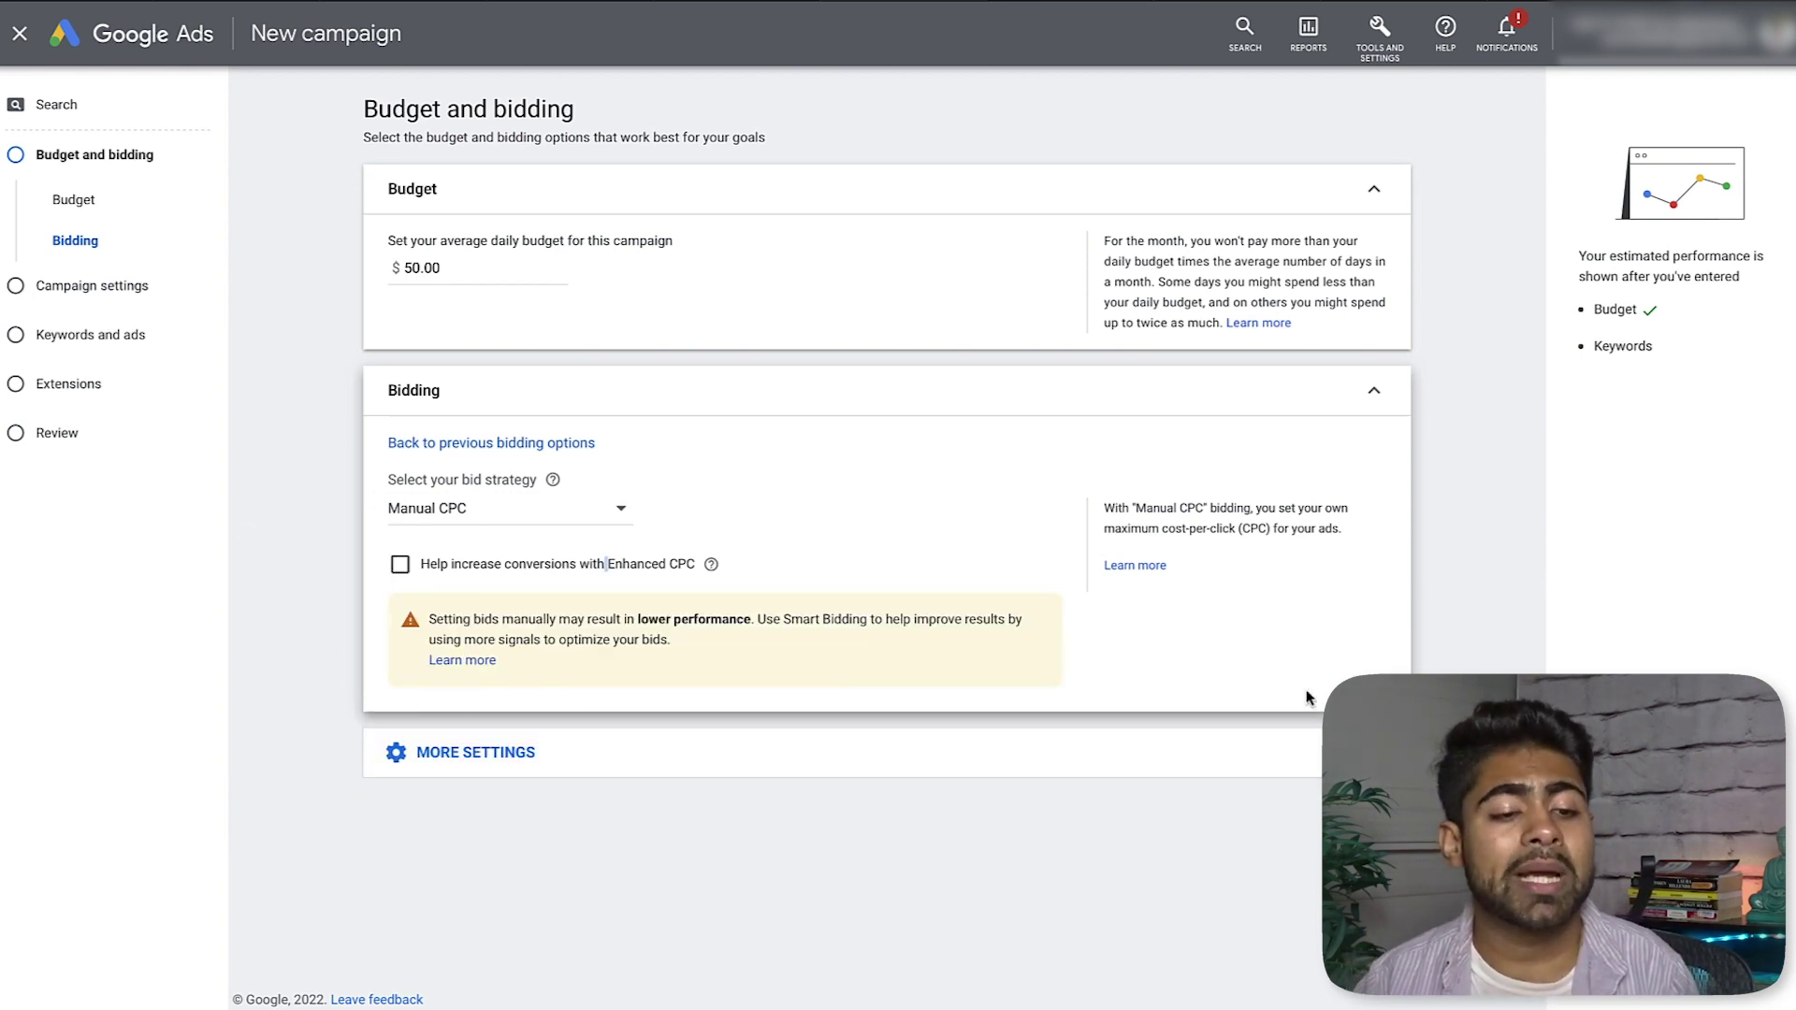
Continue to the campaign settings and exclude both Google search partners and the Google Display Network.
click(1374, 812)
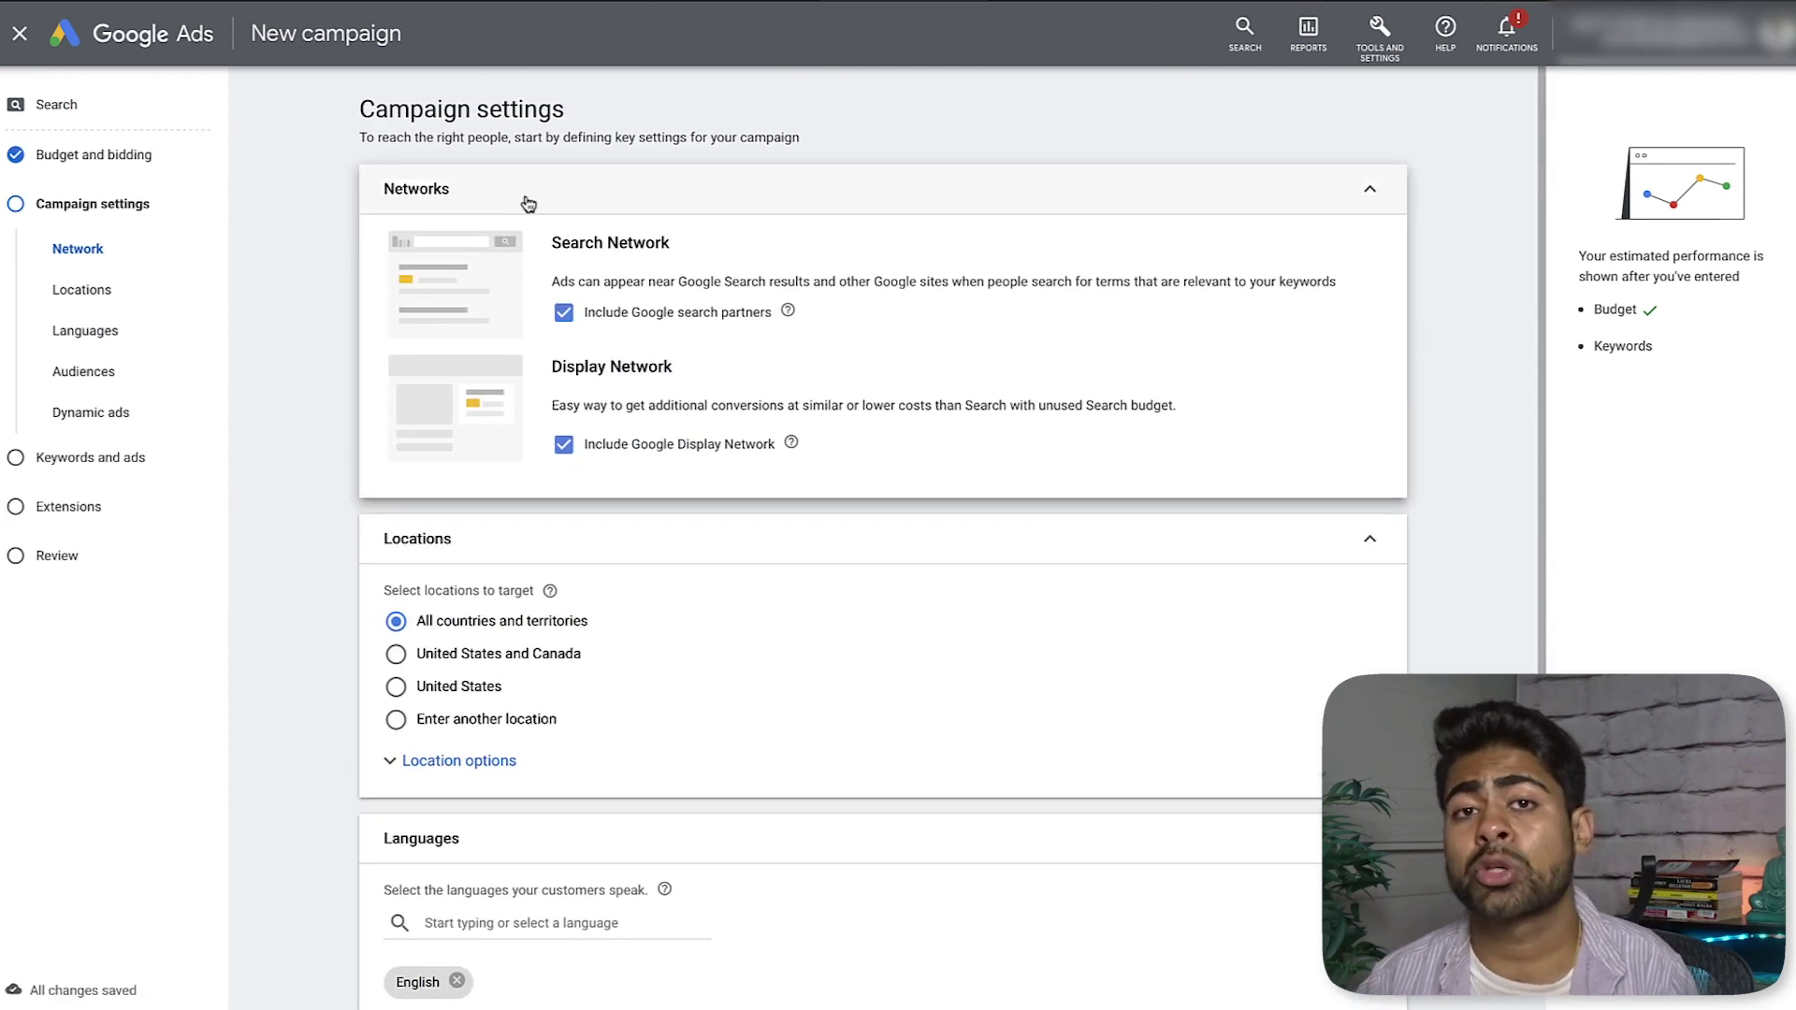
click(637, 313)
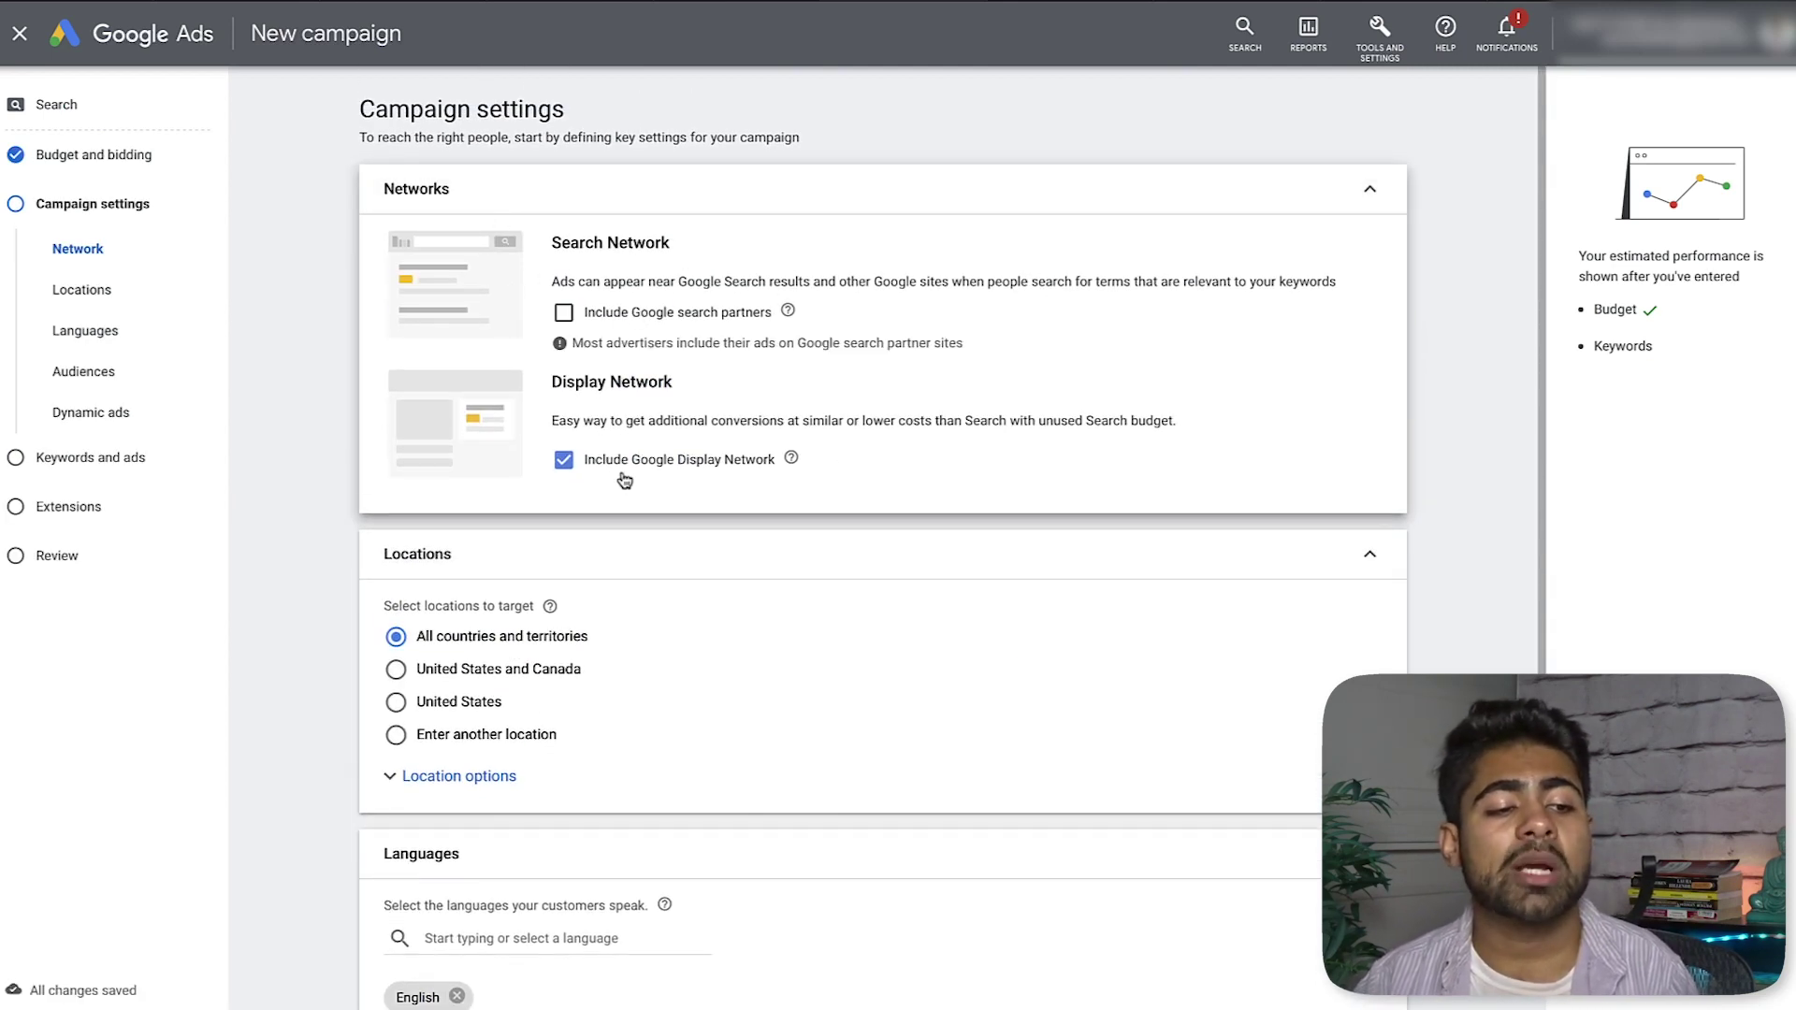
click(624, 475)
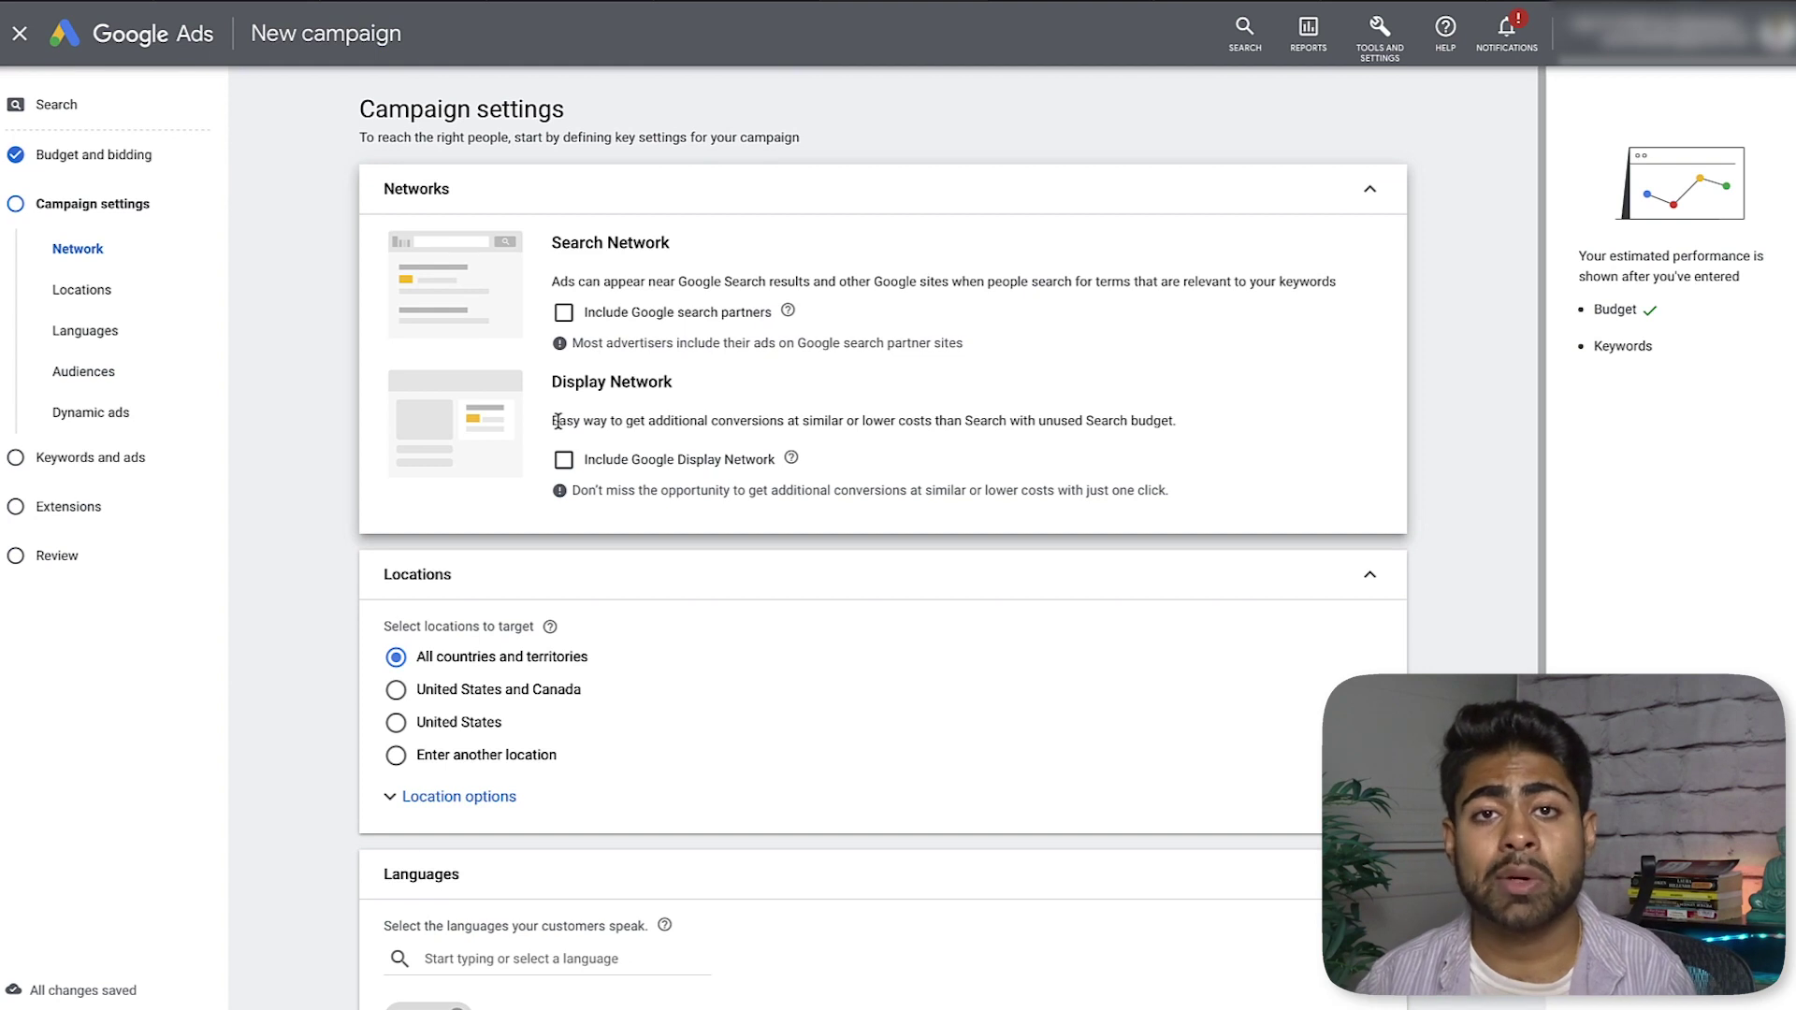
Target the United States, limited to people in or regularly in the targeted locations (Presence).
scroll(558, 422, down, 3)
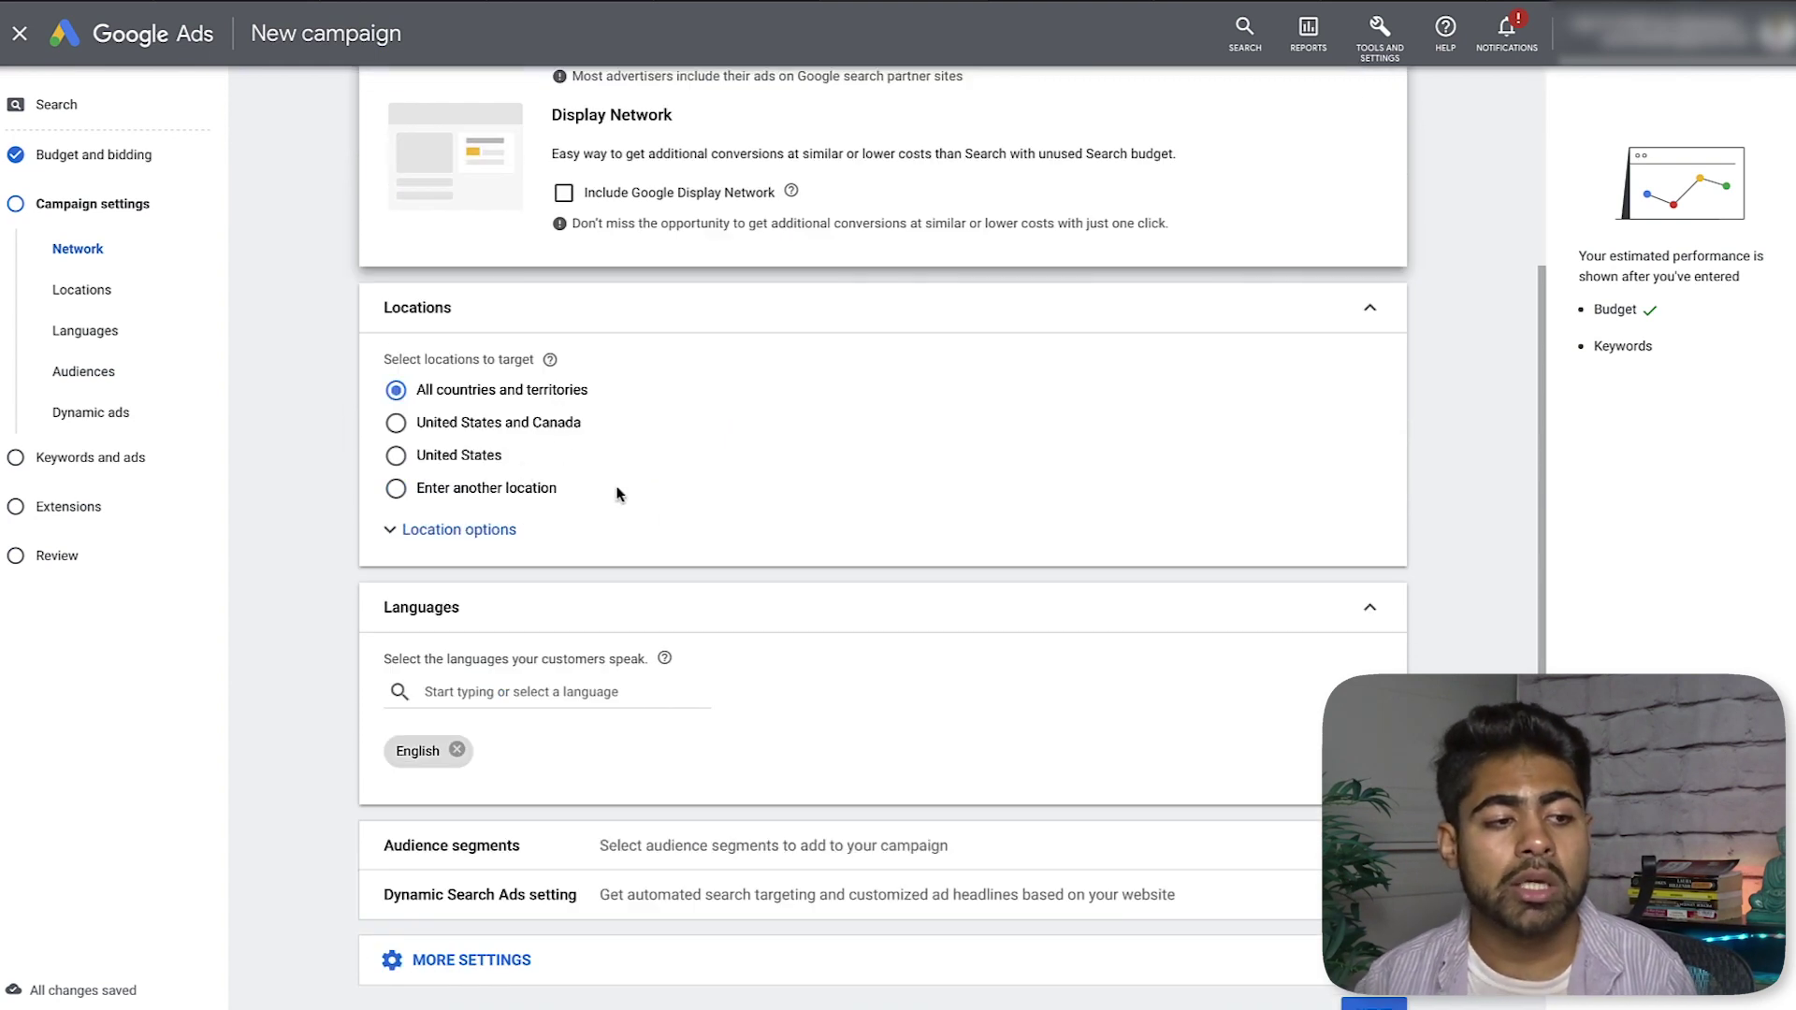
click(437, 455)
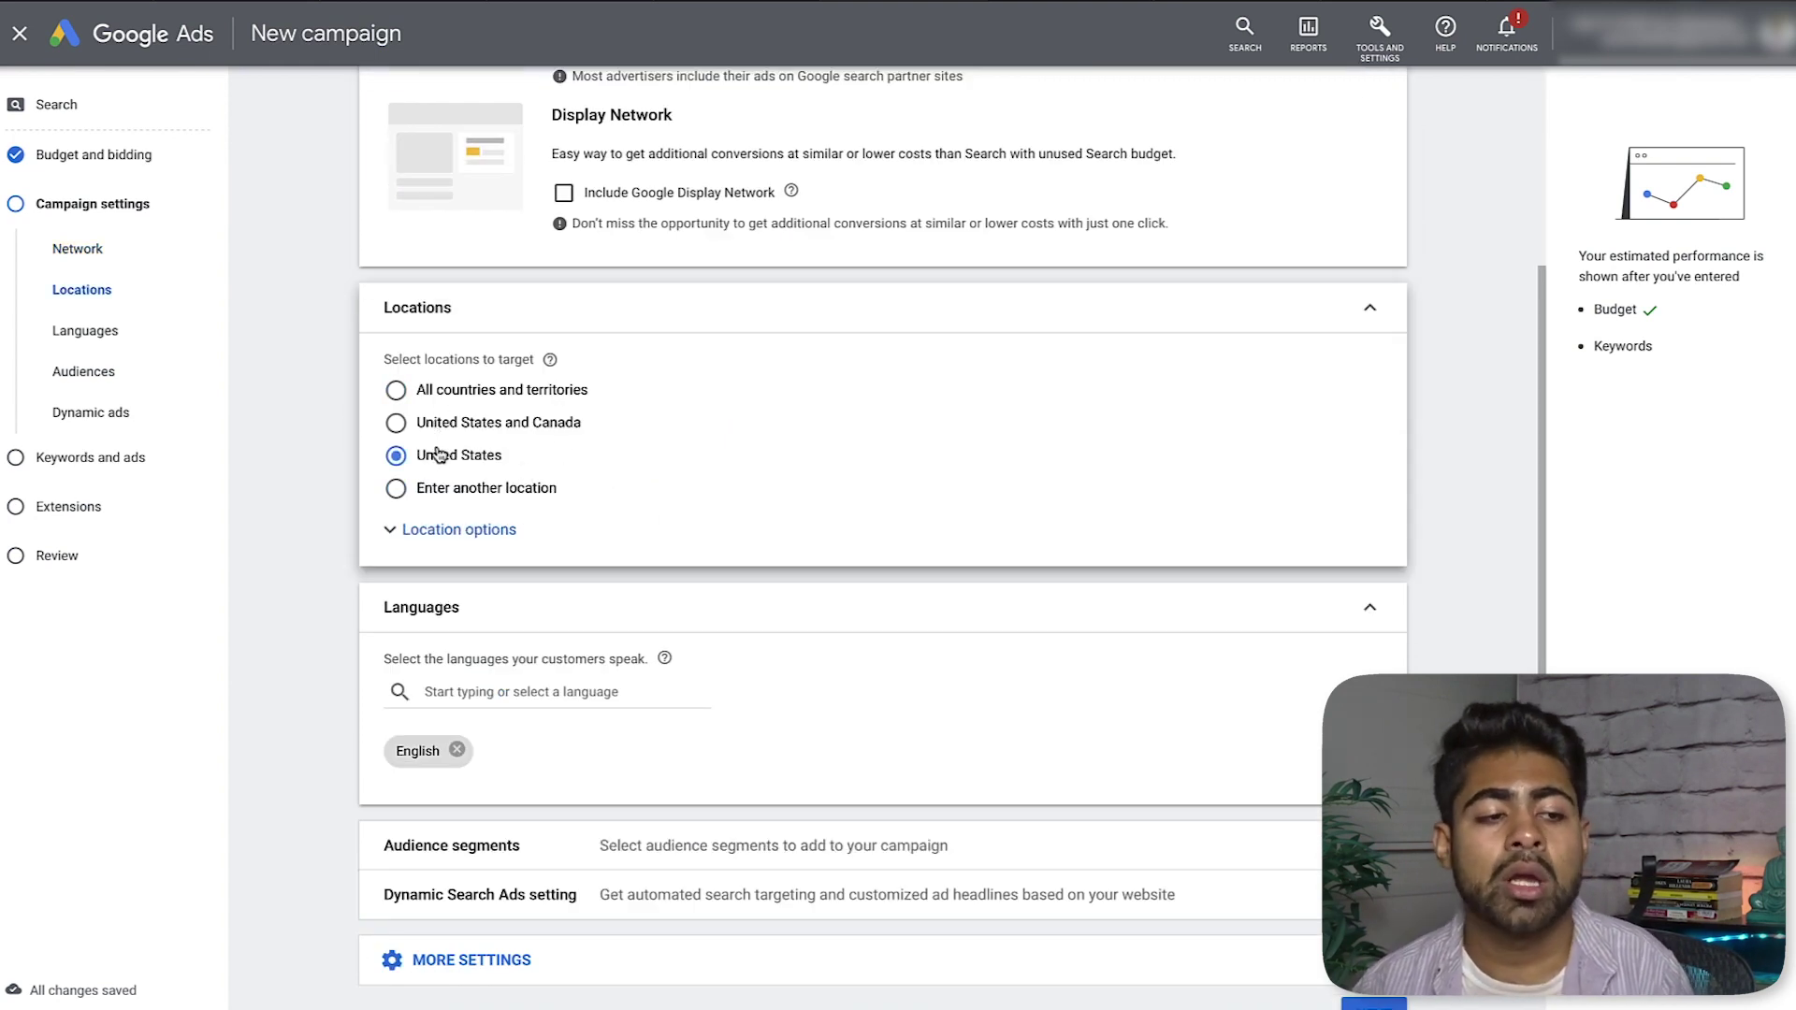
click(446, 527)
click(500, 512)
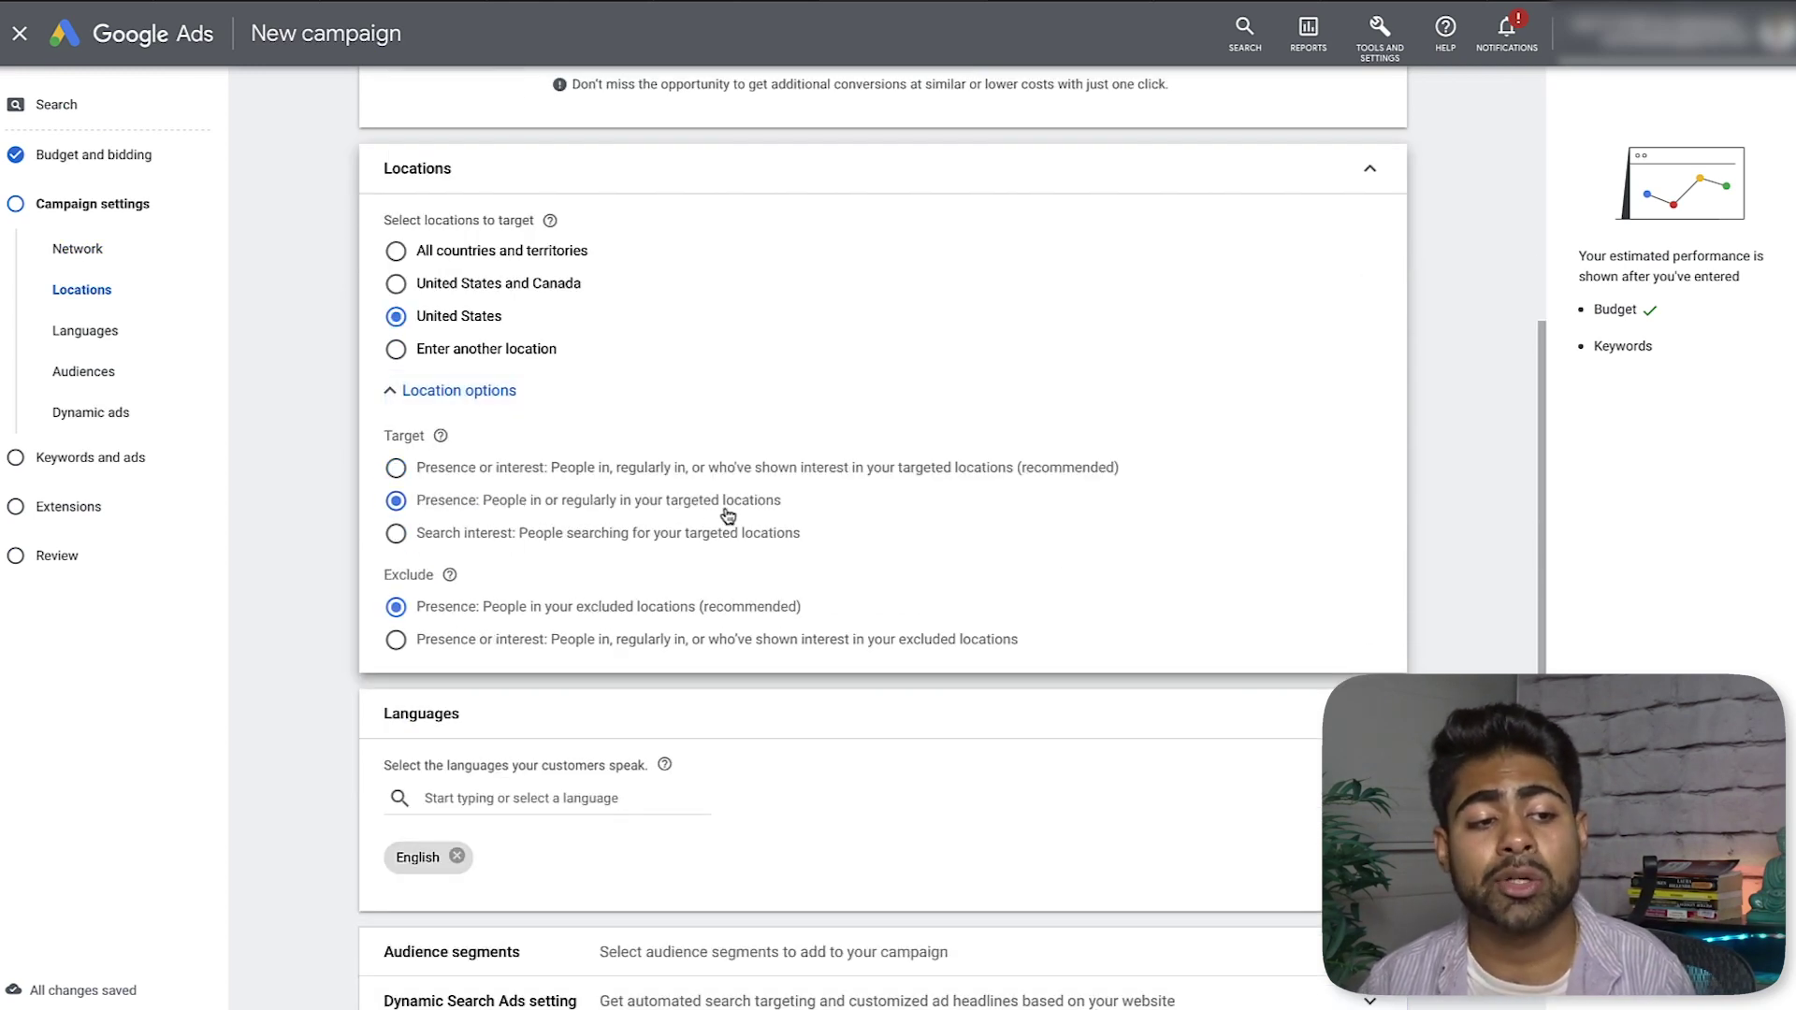
Show the additional campaign settings, keep English as the language, and continue to the keywords and ads setup.
scroll(440, 674, down, 2)
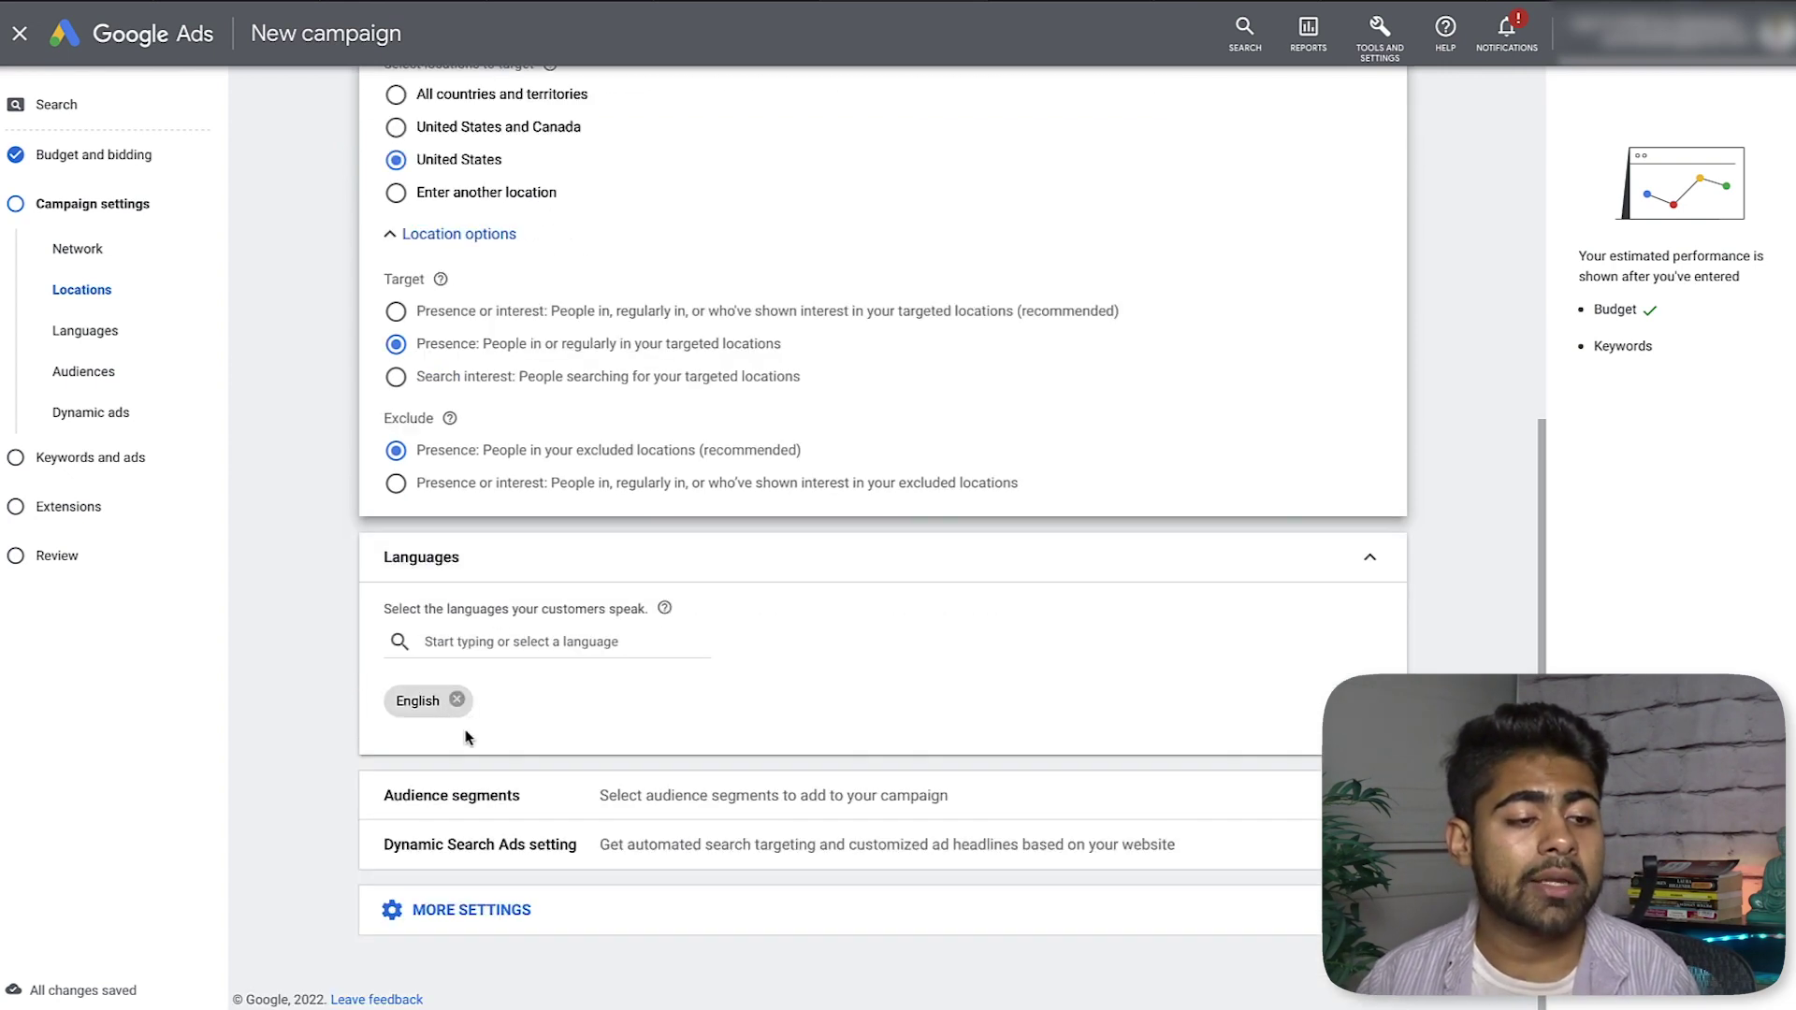
click(486, 912)
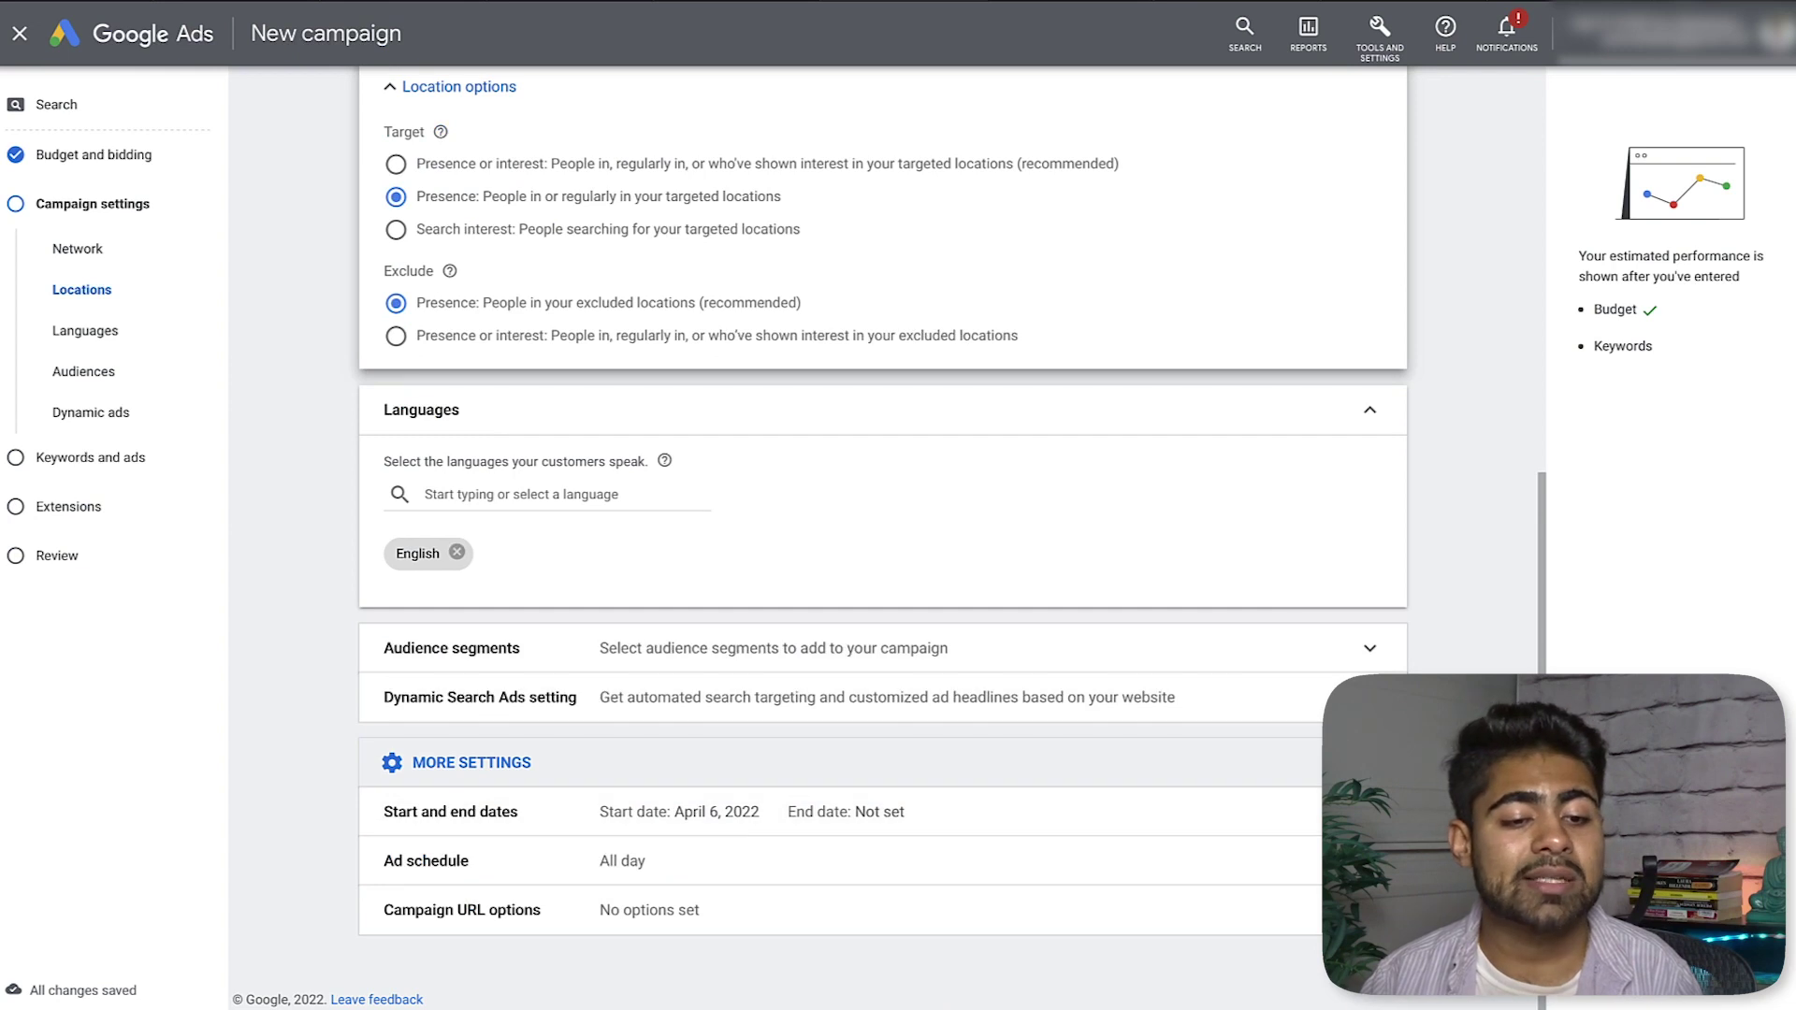
click(1375, 969)
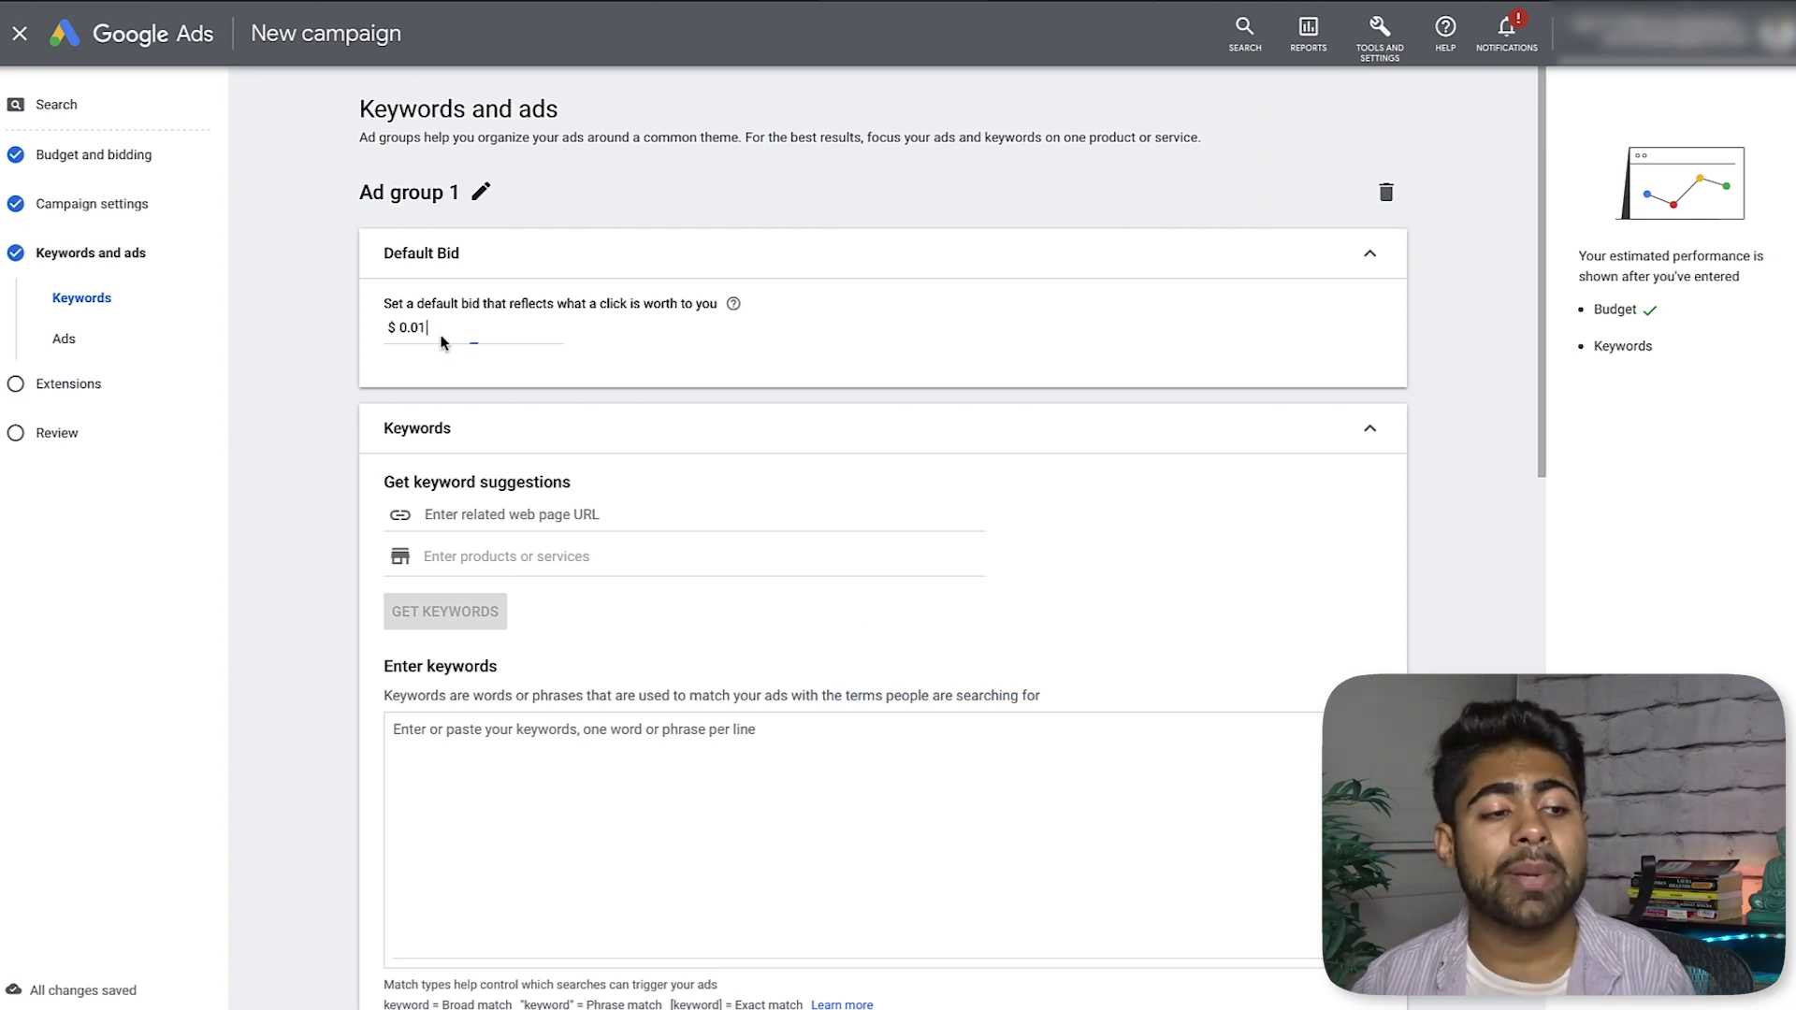
Set the default bid of Ad group 1 to $.8.
double_click(443, 329)
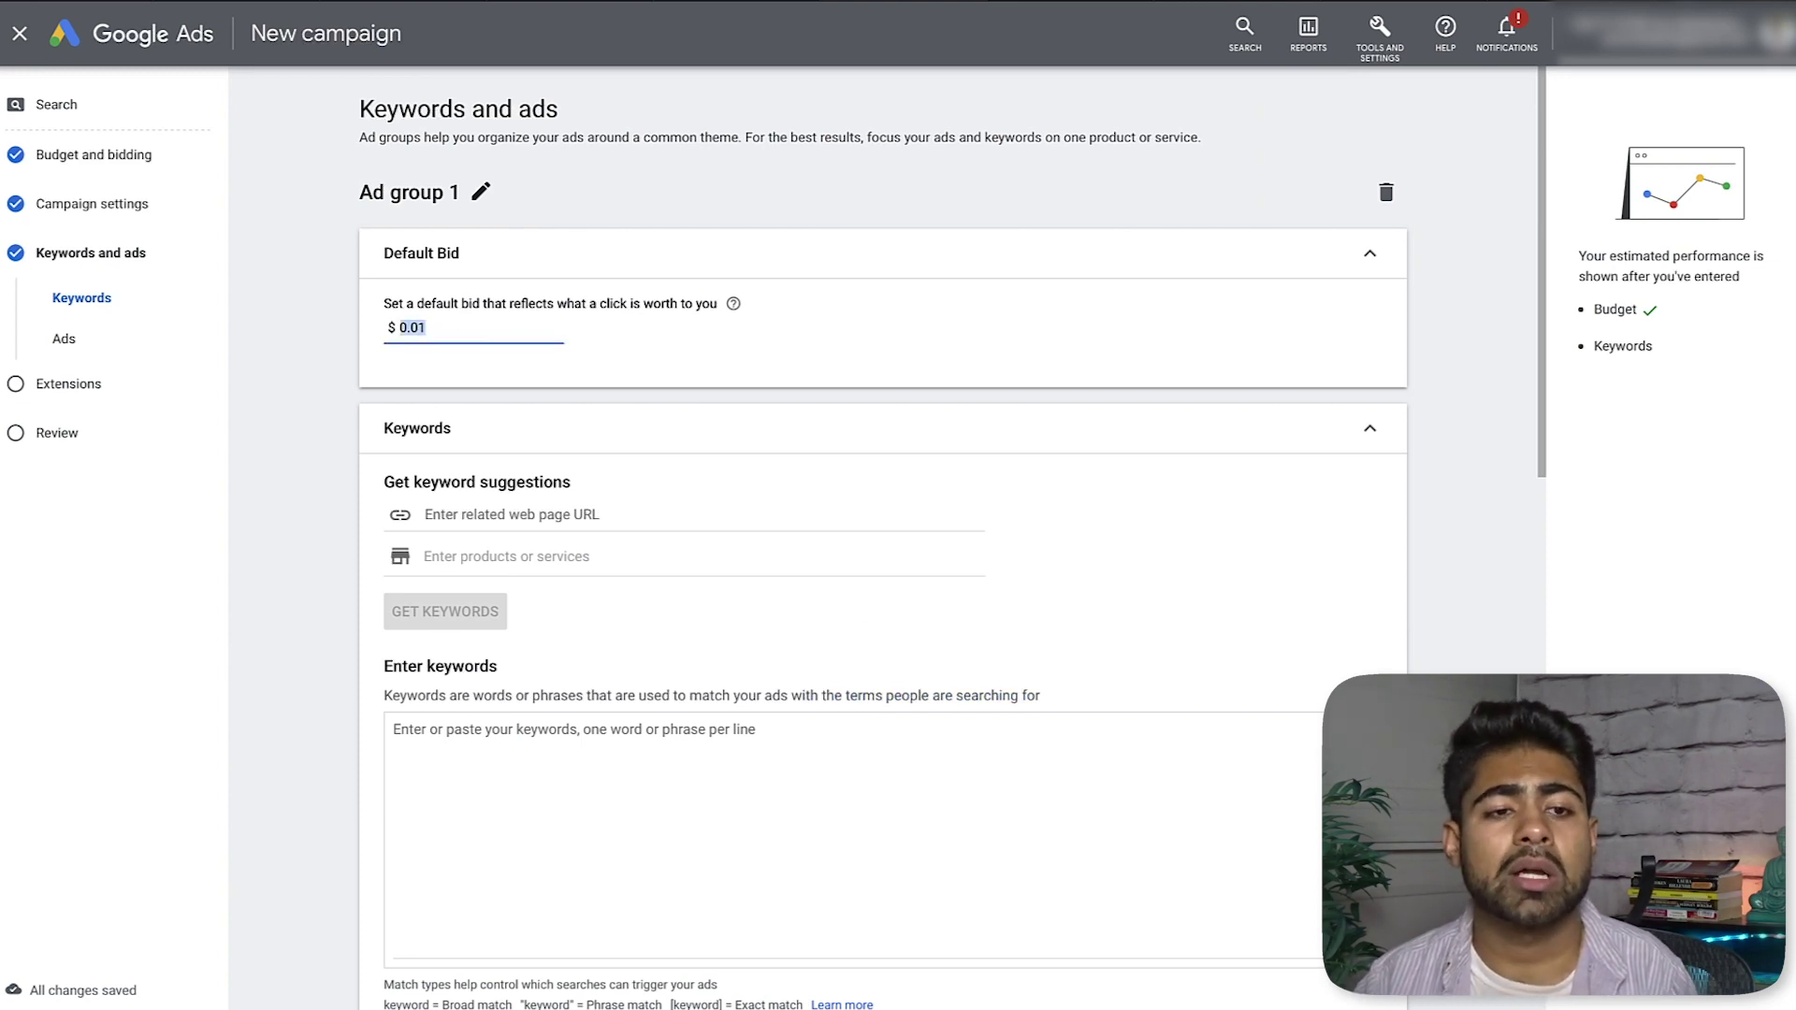
key(BackSpace)
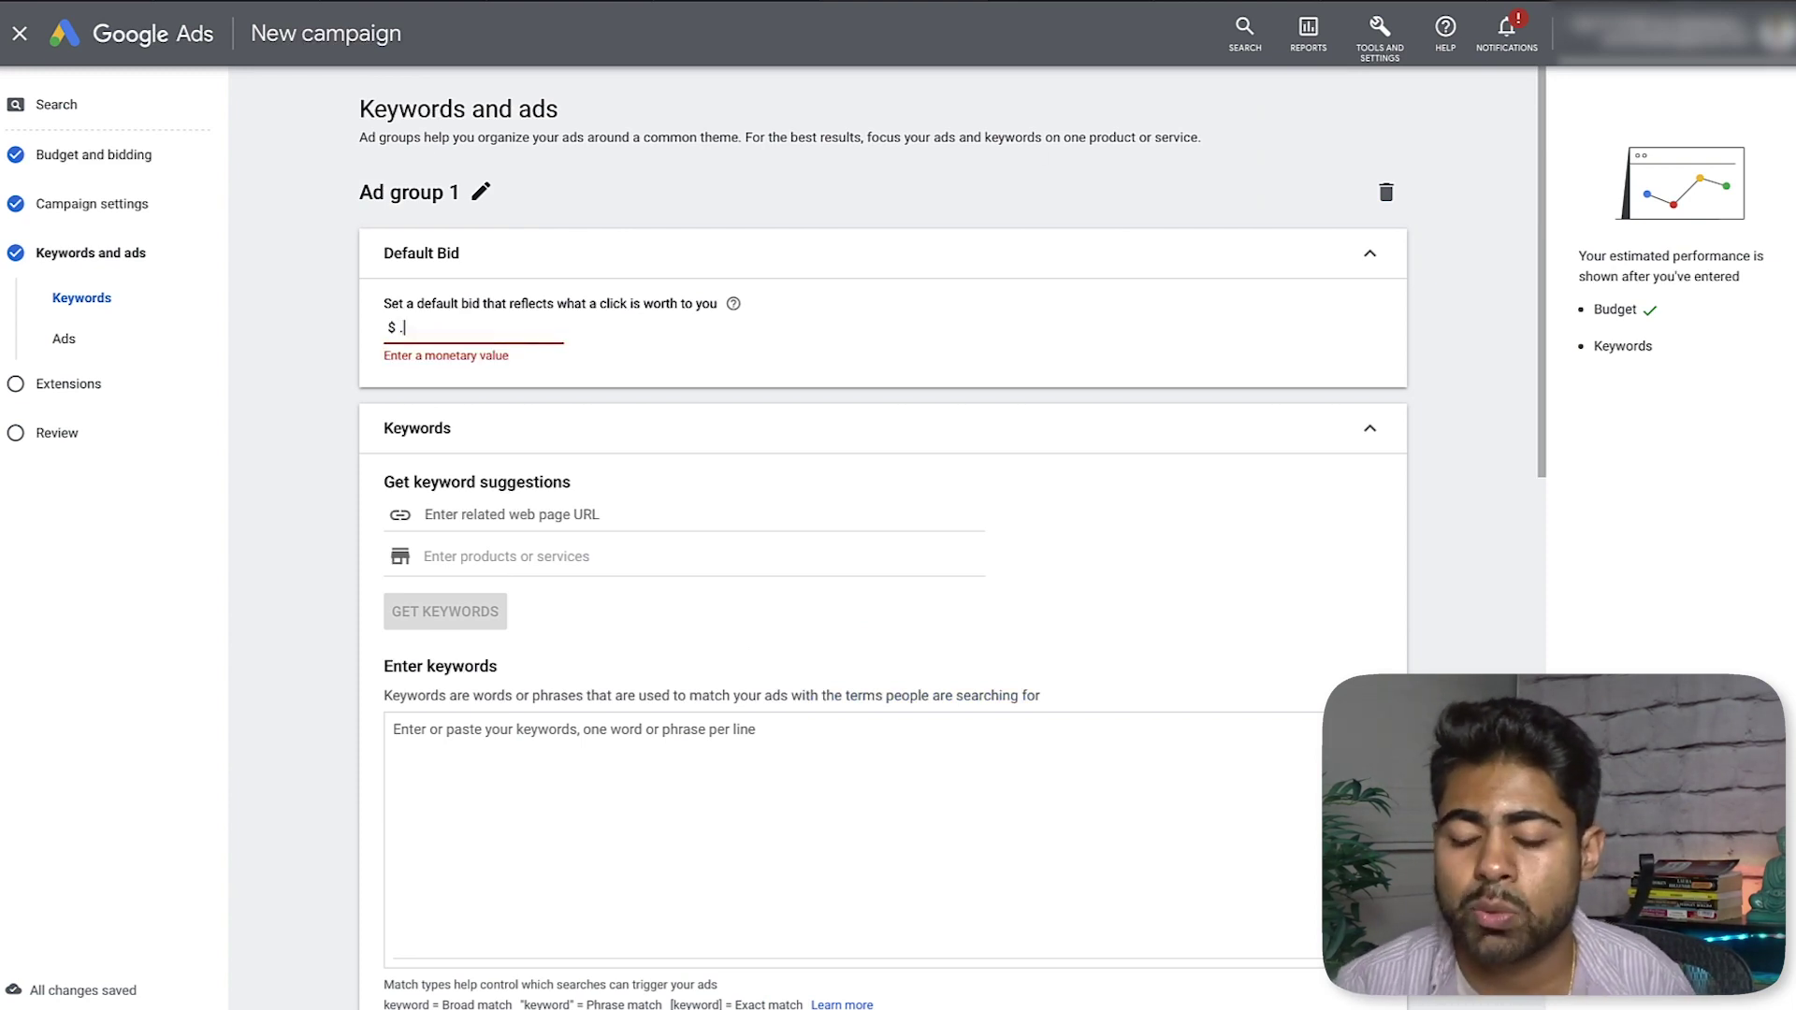
text(.8)
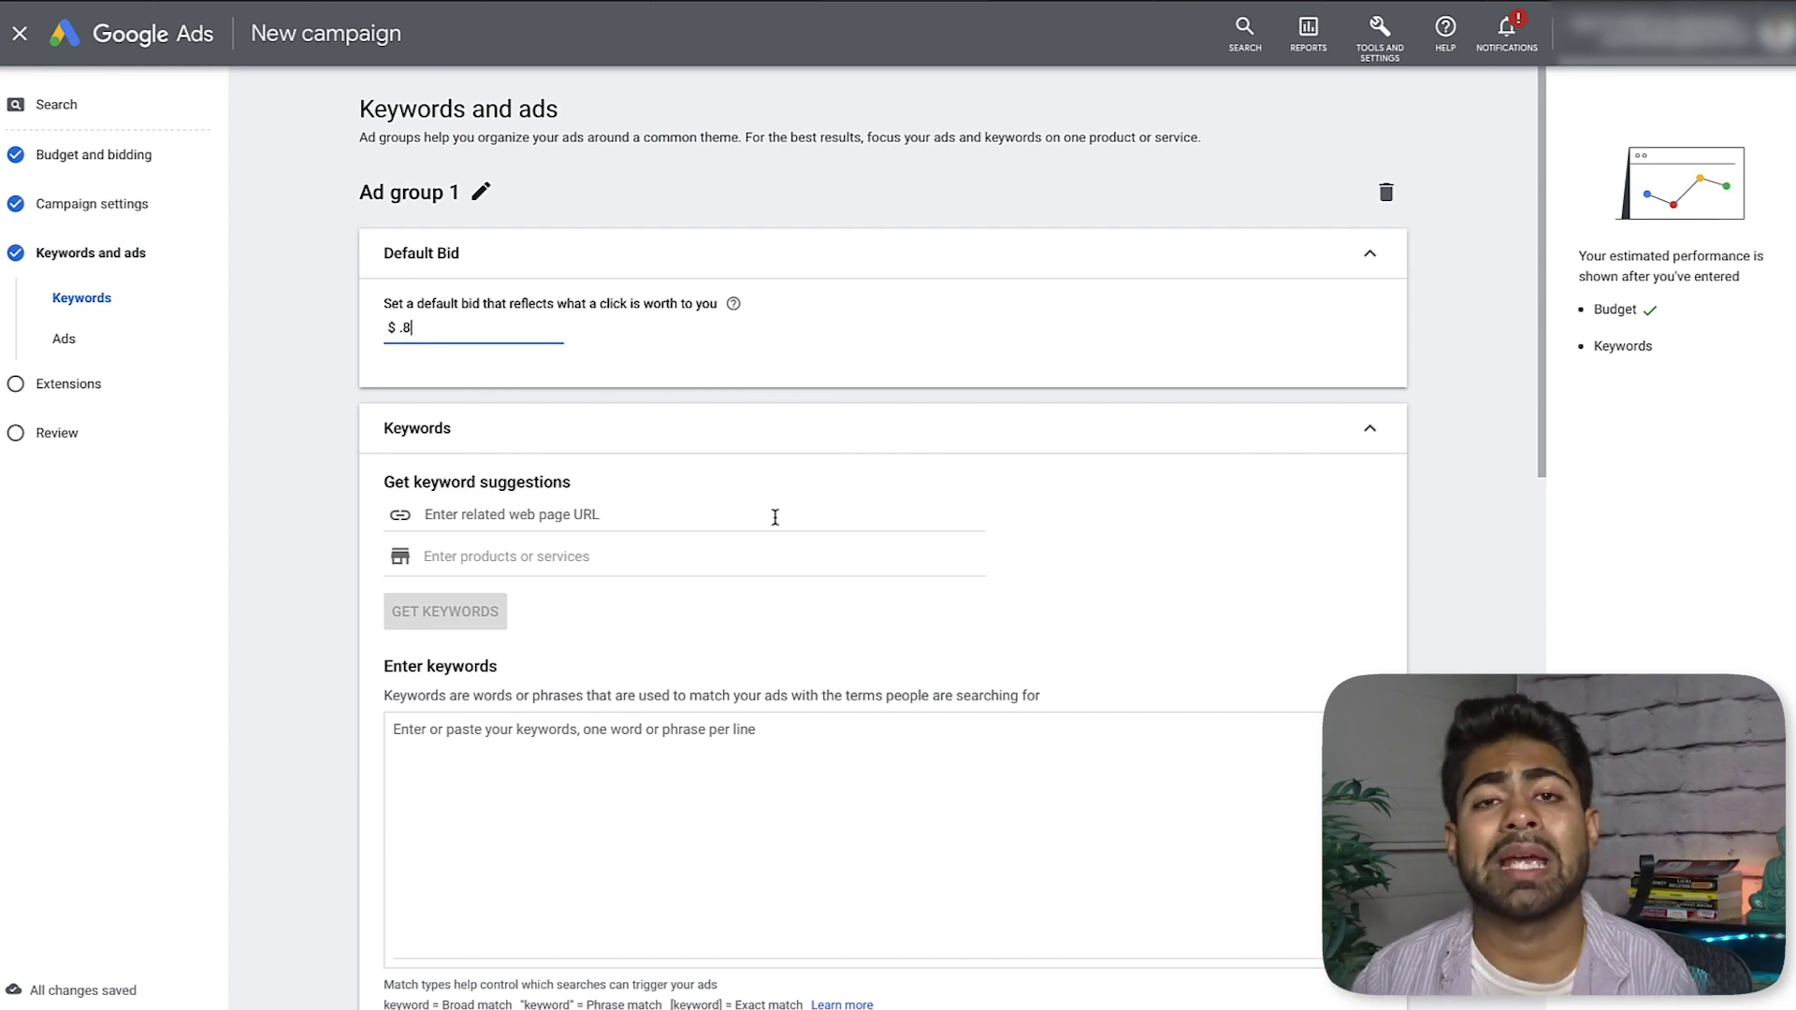
click(321, 361)
scroll(513, 393, down, 2)
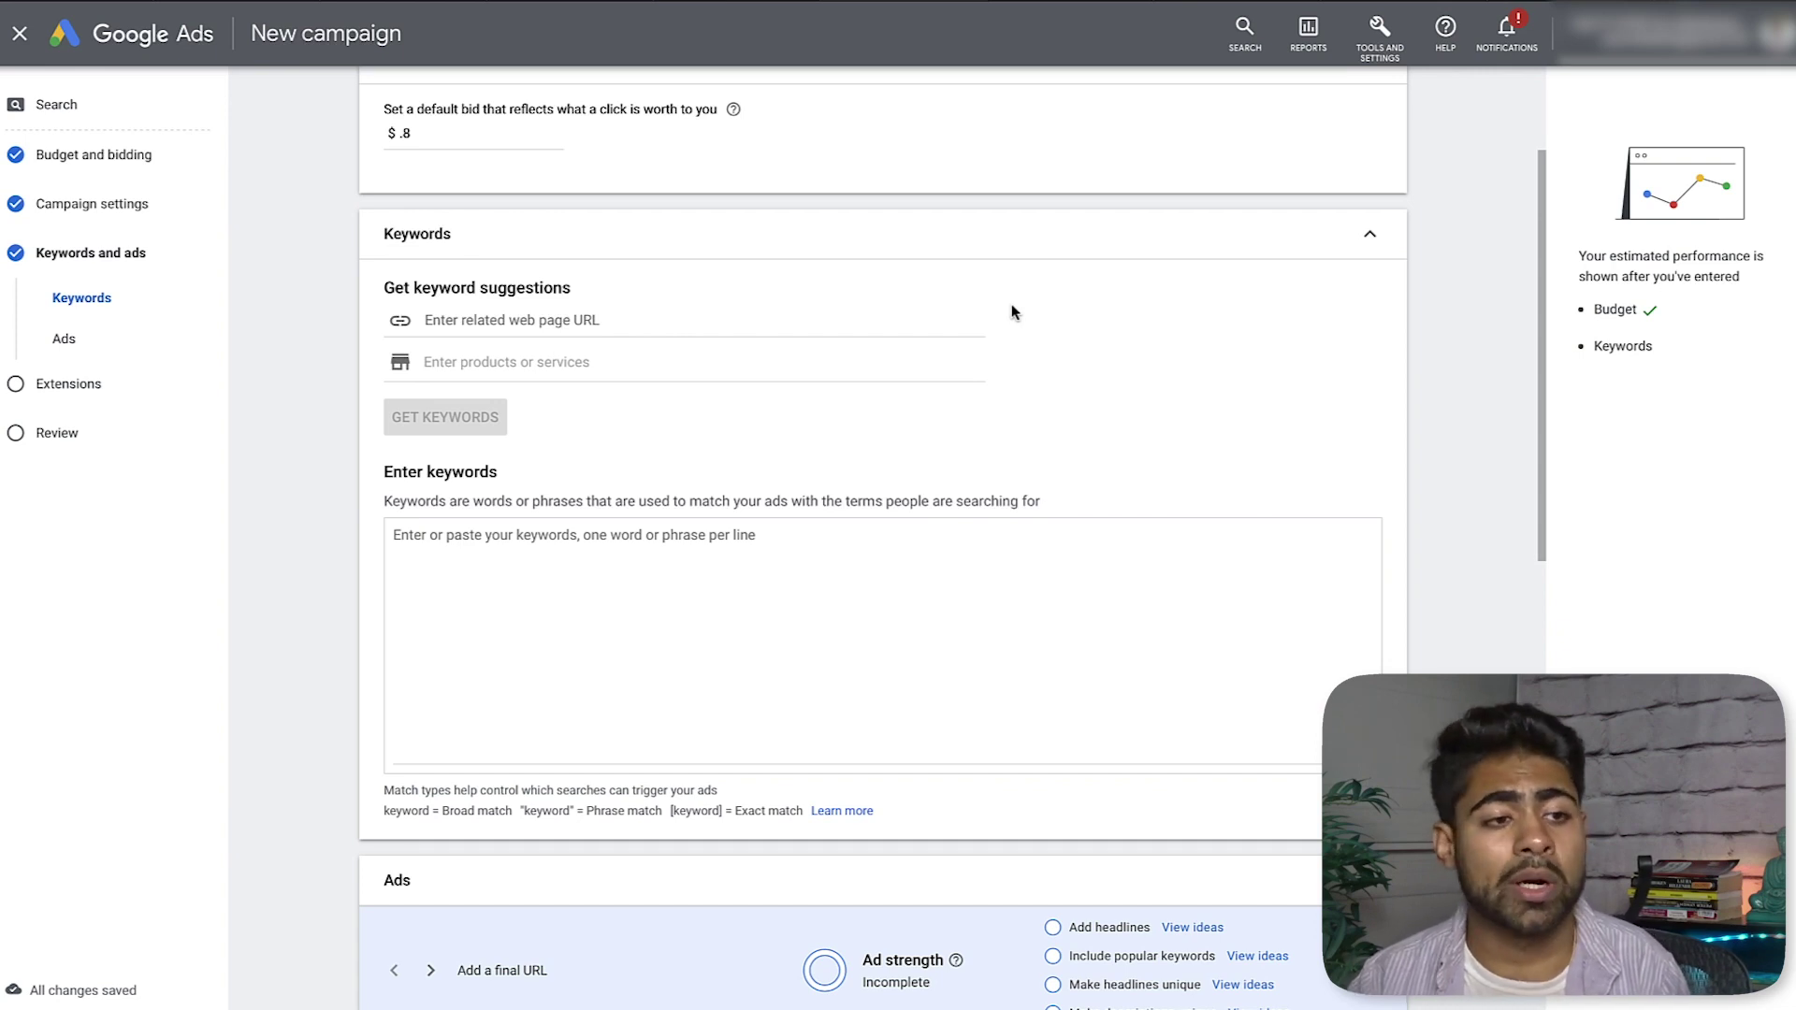
Switch to the Search AD Template spreadsheet and review the keywords planned for the Perfume Oil ad group.
click(725, 9)
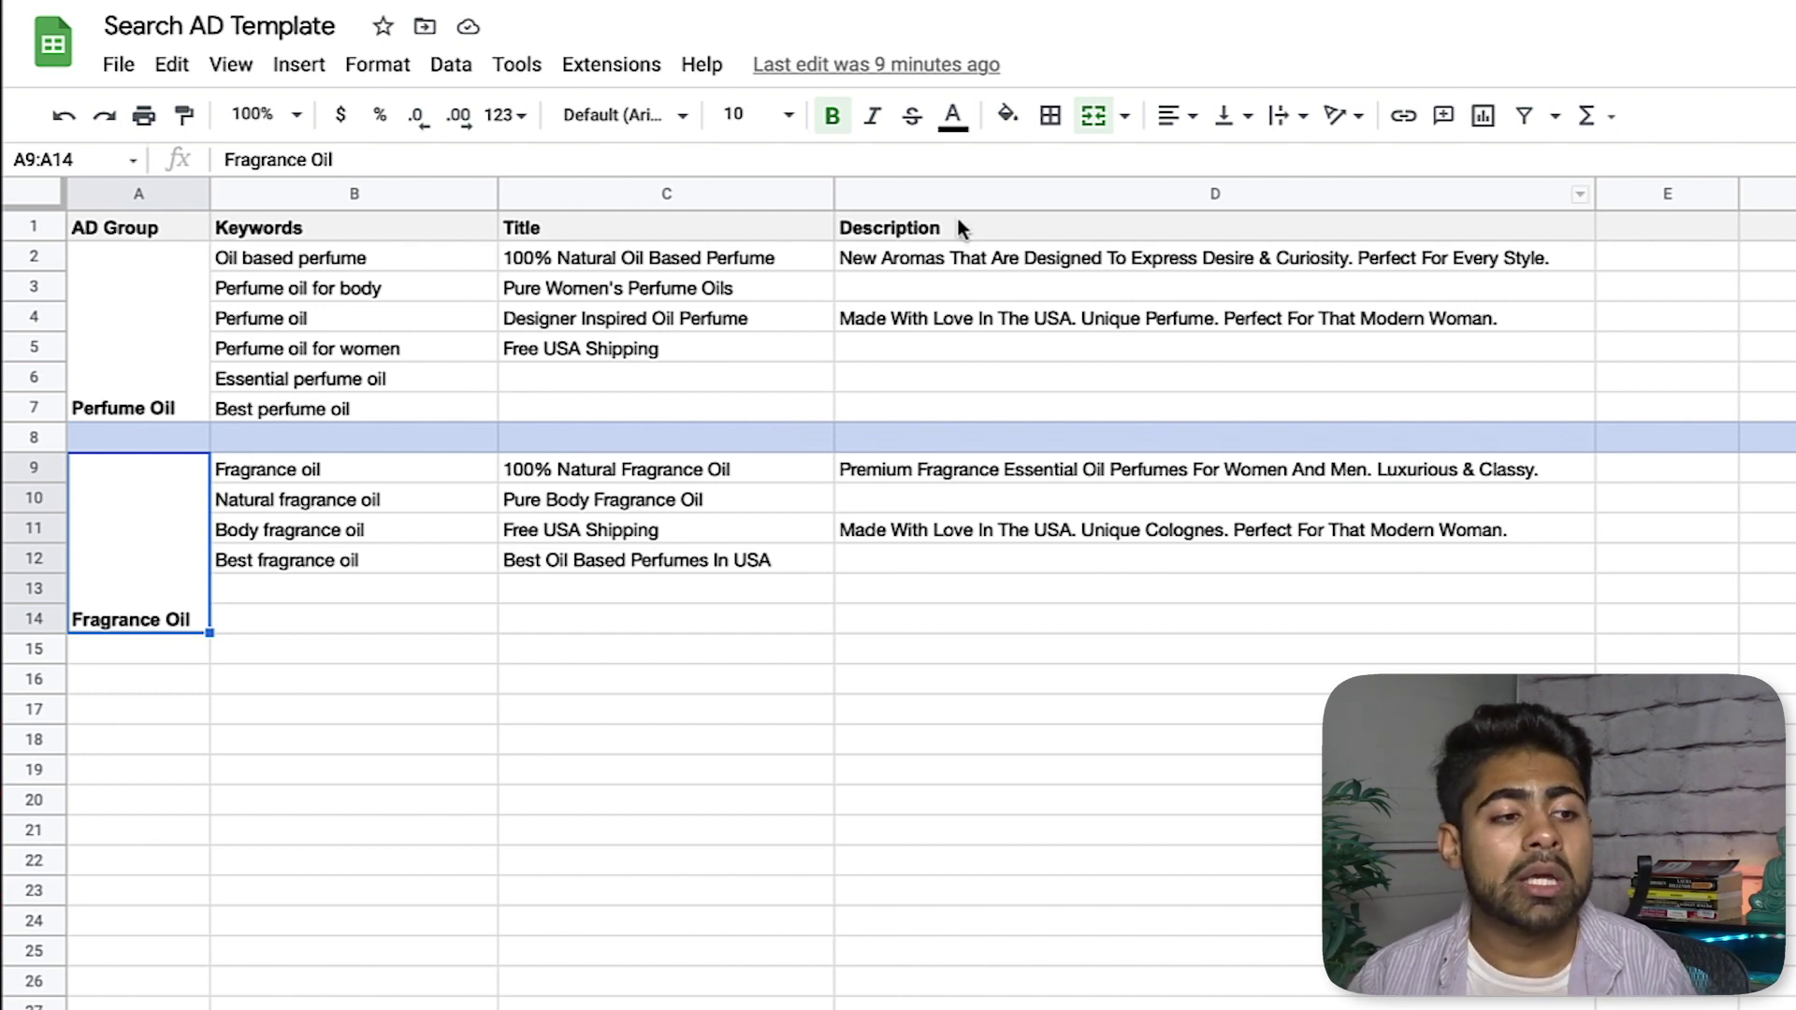
click(326, 267)
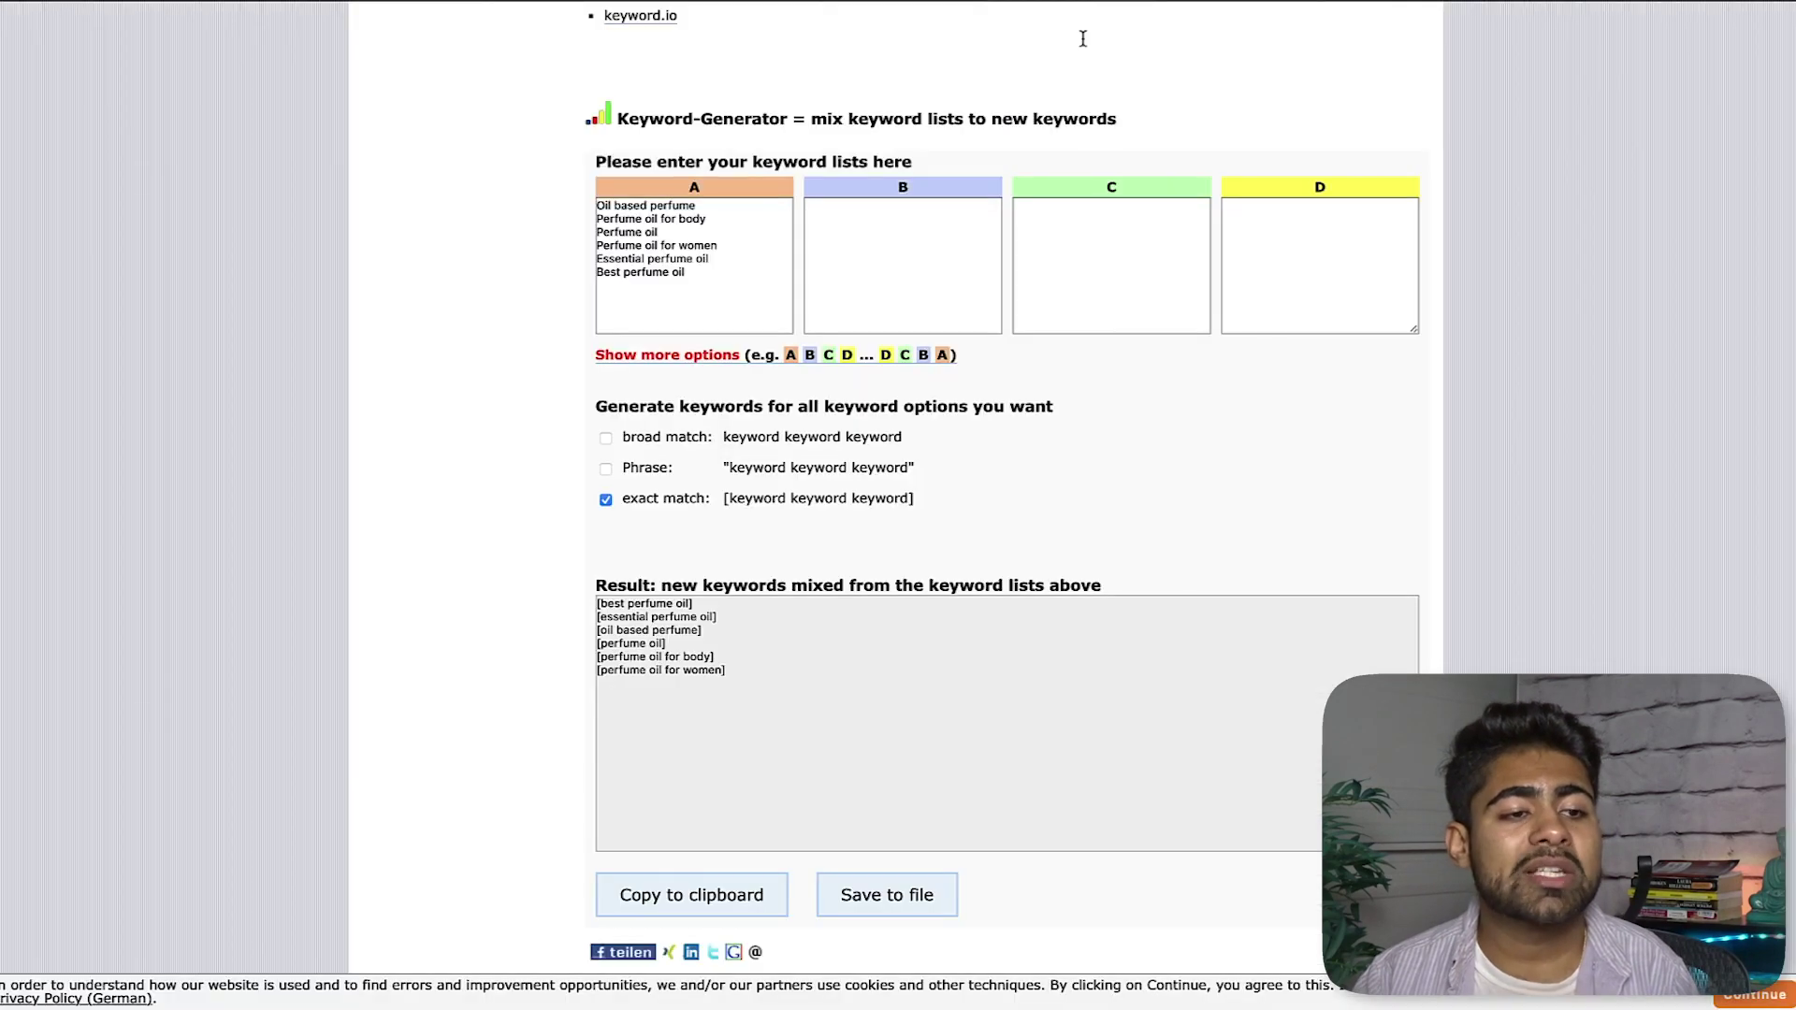
Switch to the data-inside keyword generator and examine its description, keyword list A, match options and generated results.
scroll(968, 468, up, 6)
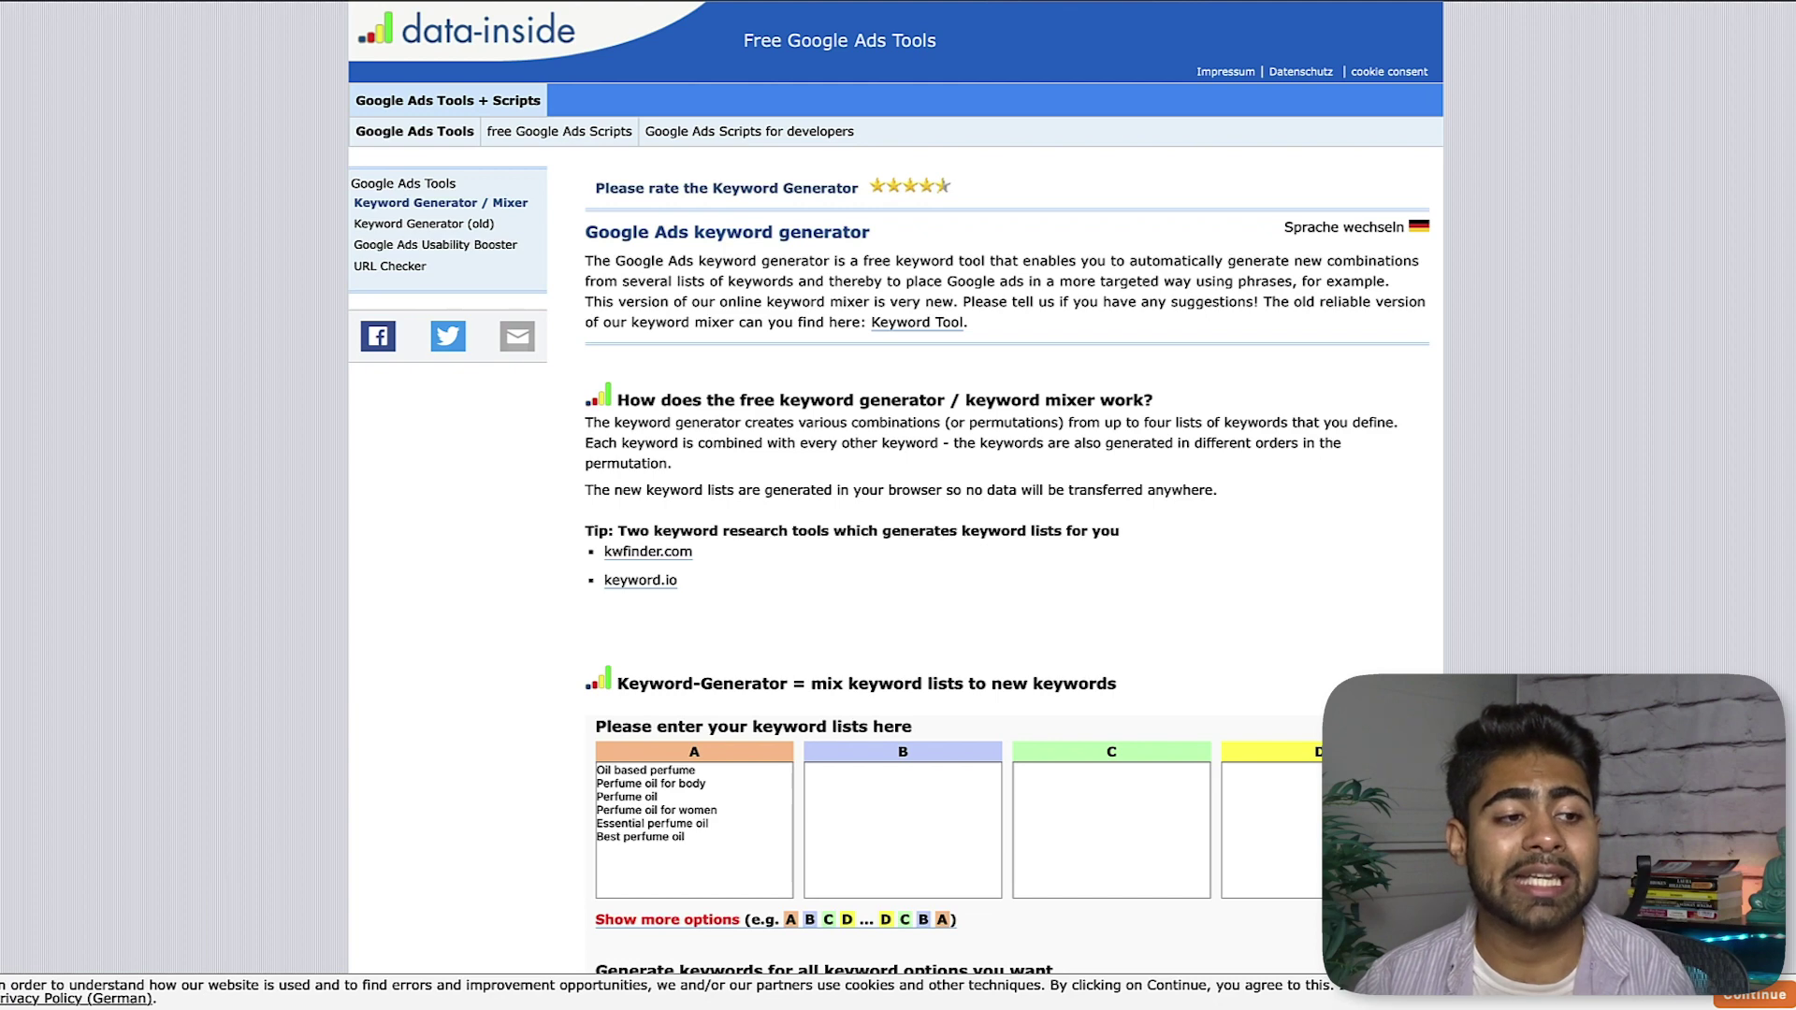
scroll(542, 733, down, 6)
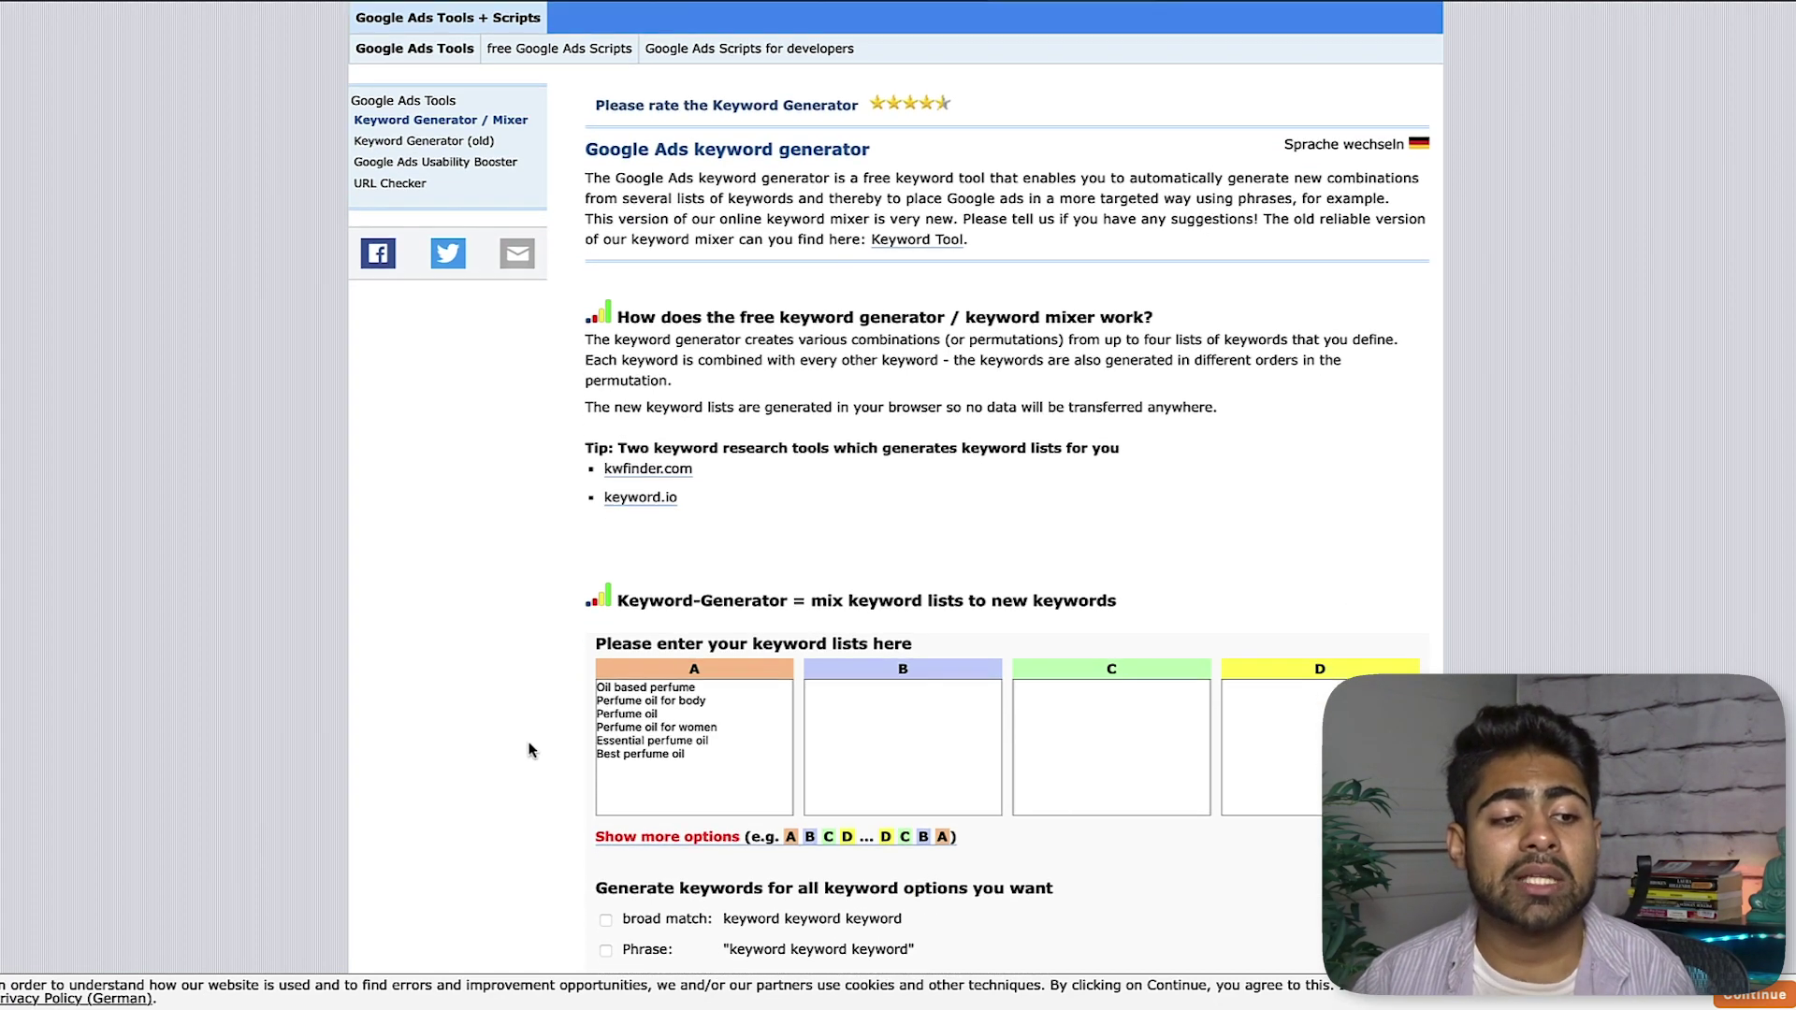
scroll(580, 654, up, 3)
scroll(720, 689, down, 5)
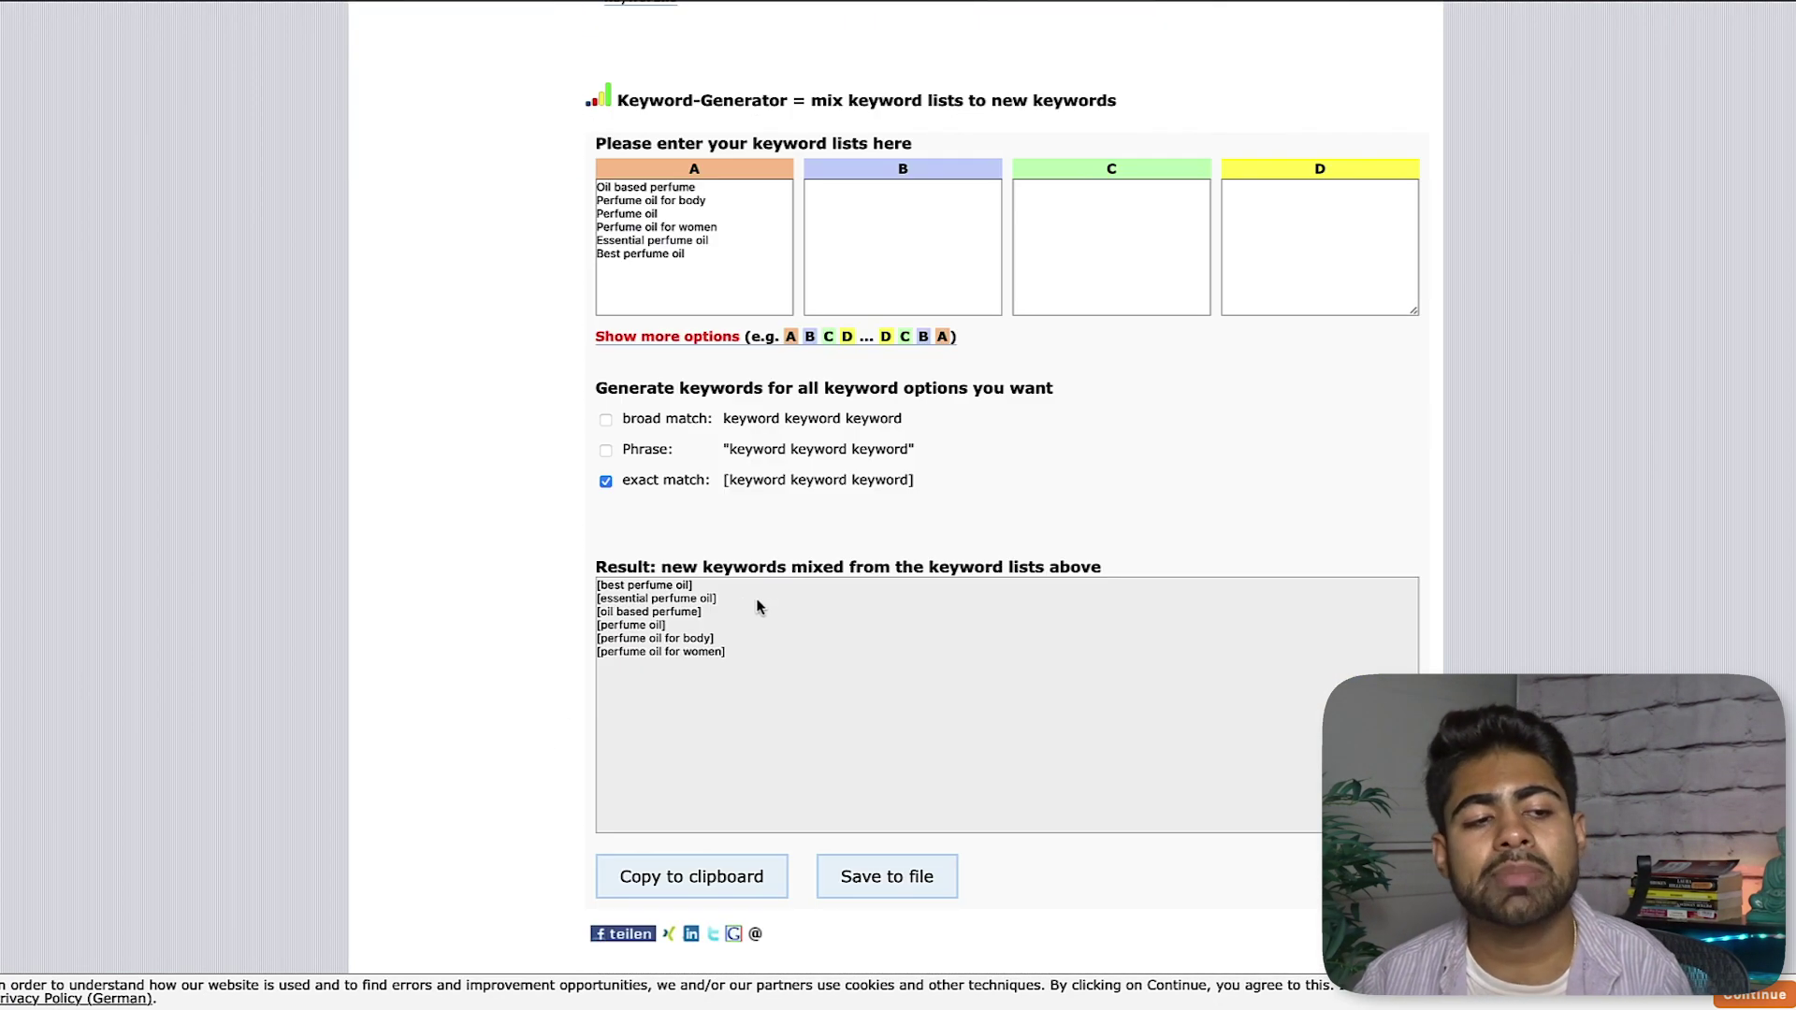
scroll(753, 280, up, 2)
triple_click(694, 269)
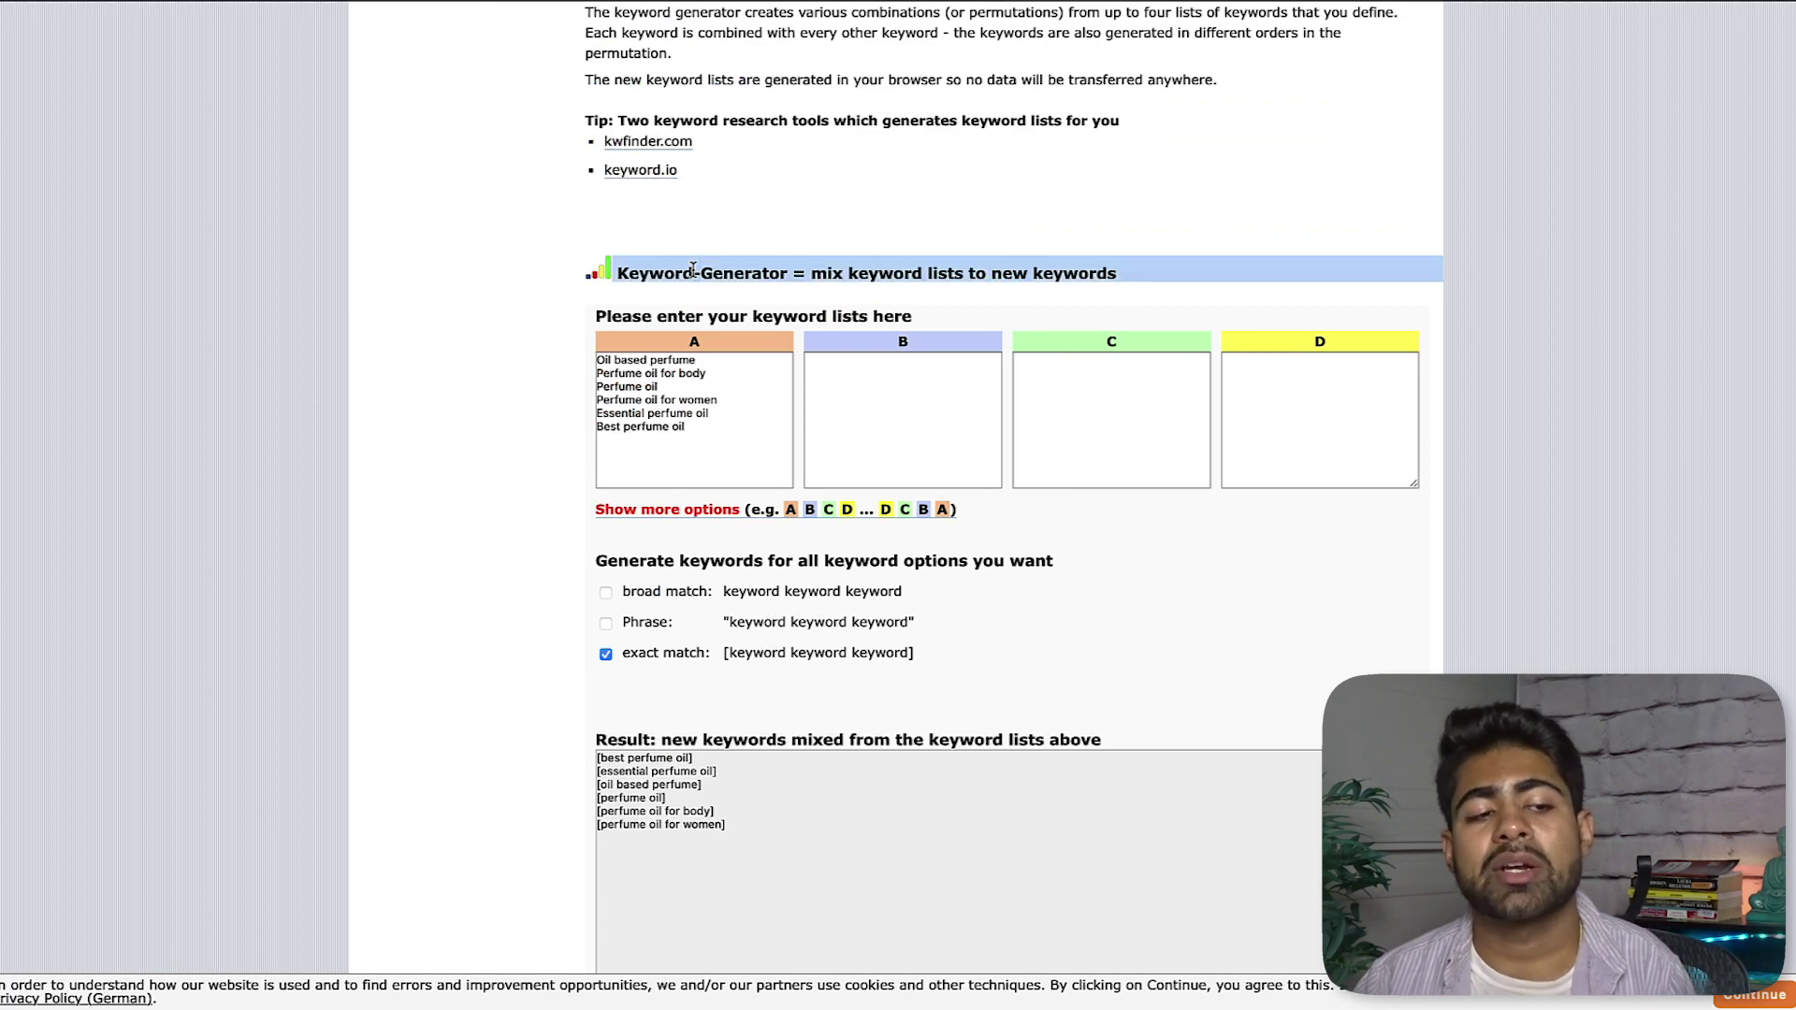
drag(764, 462, 532, 340)
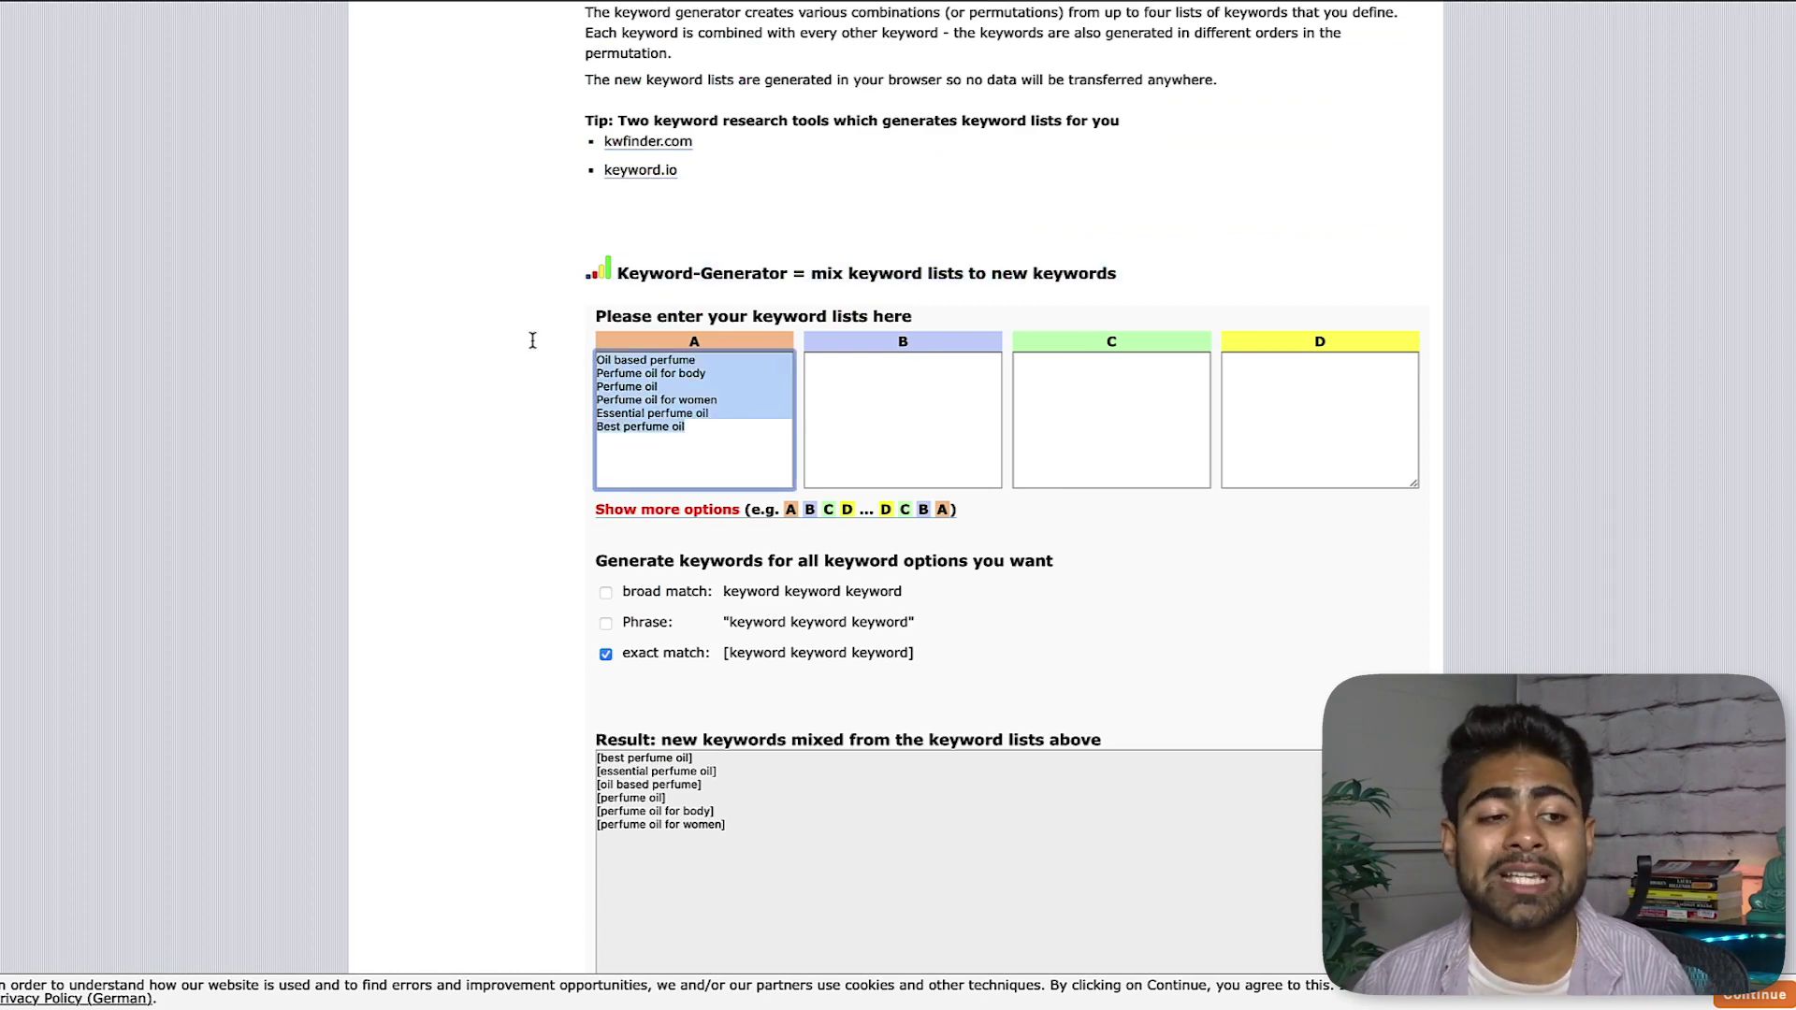
click(675, 400)
scroll(692, 440, down, 2)
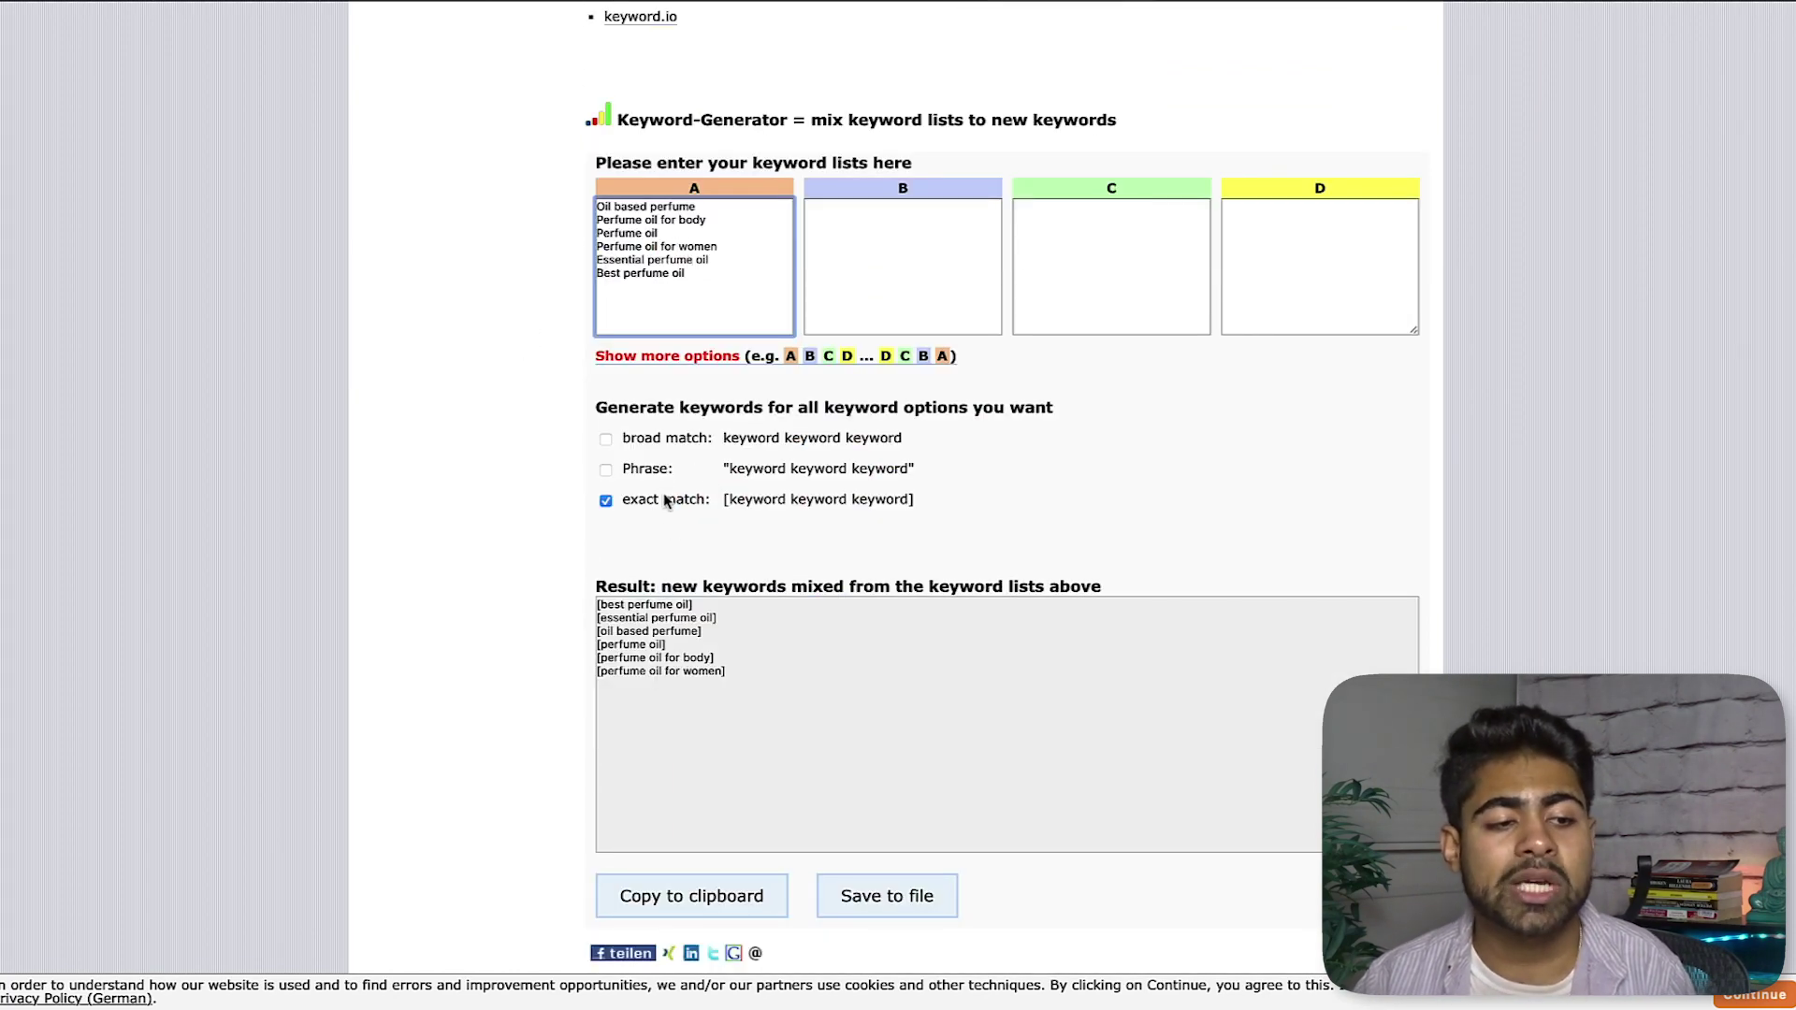
Generate the perfume oil keywords as exact match only and copy the whole resulting list.
click(606, 501)
click(606, 501)
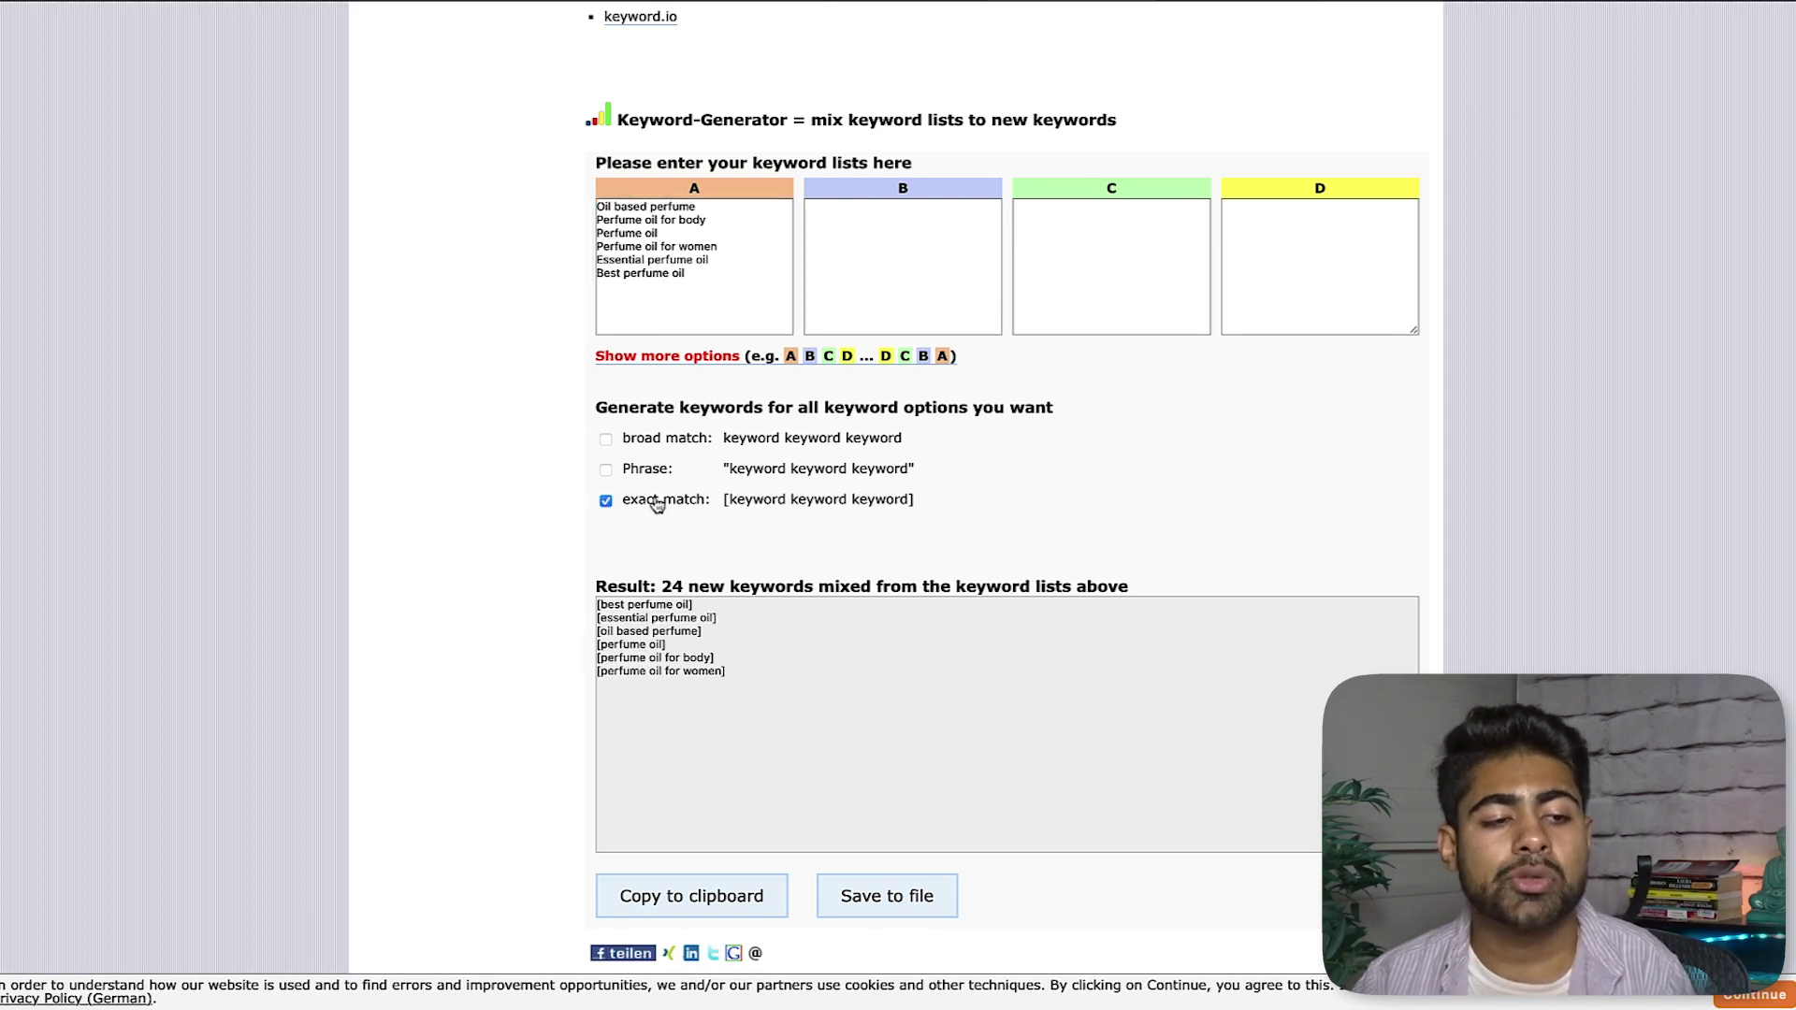
scroll(636, 655, down, 1)
drag(775, 634, 516, 542)
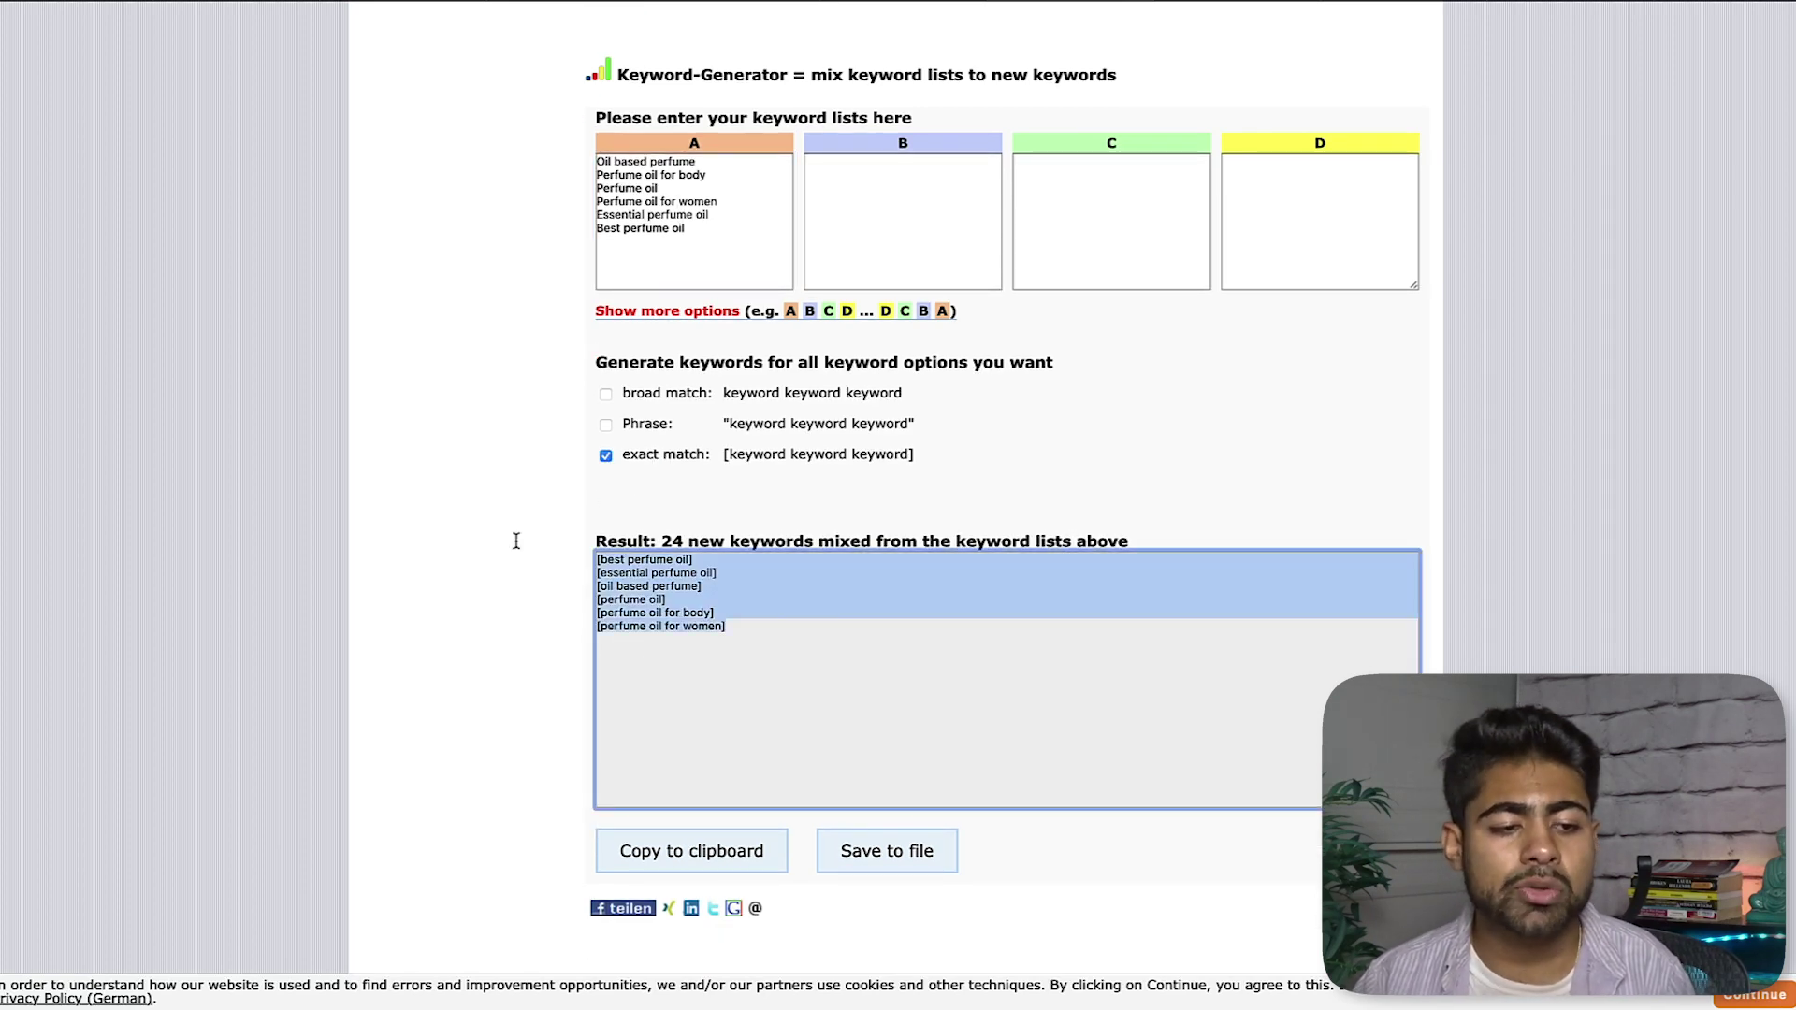
right_click(725, 637)
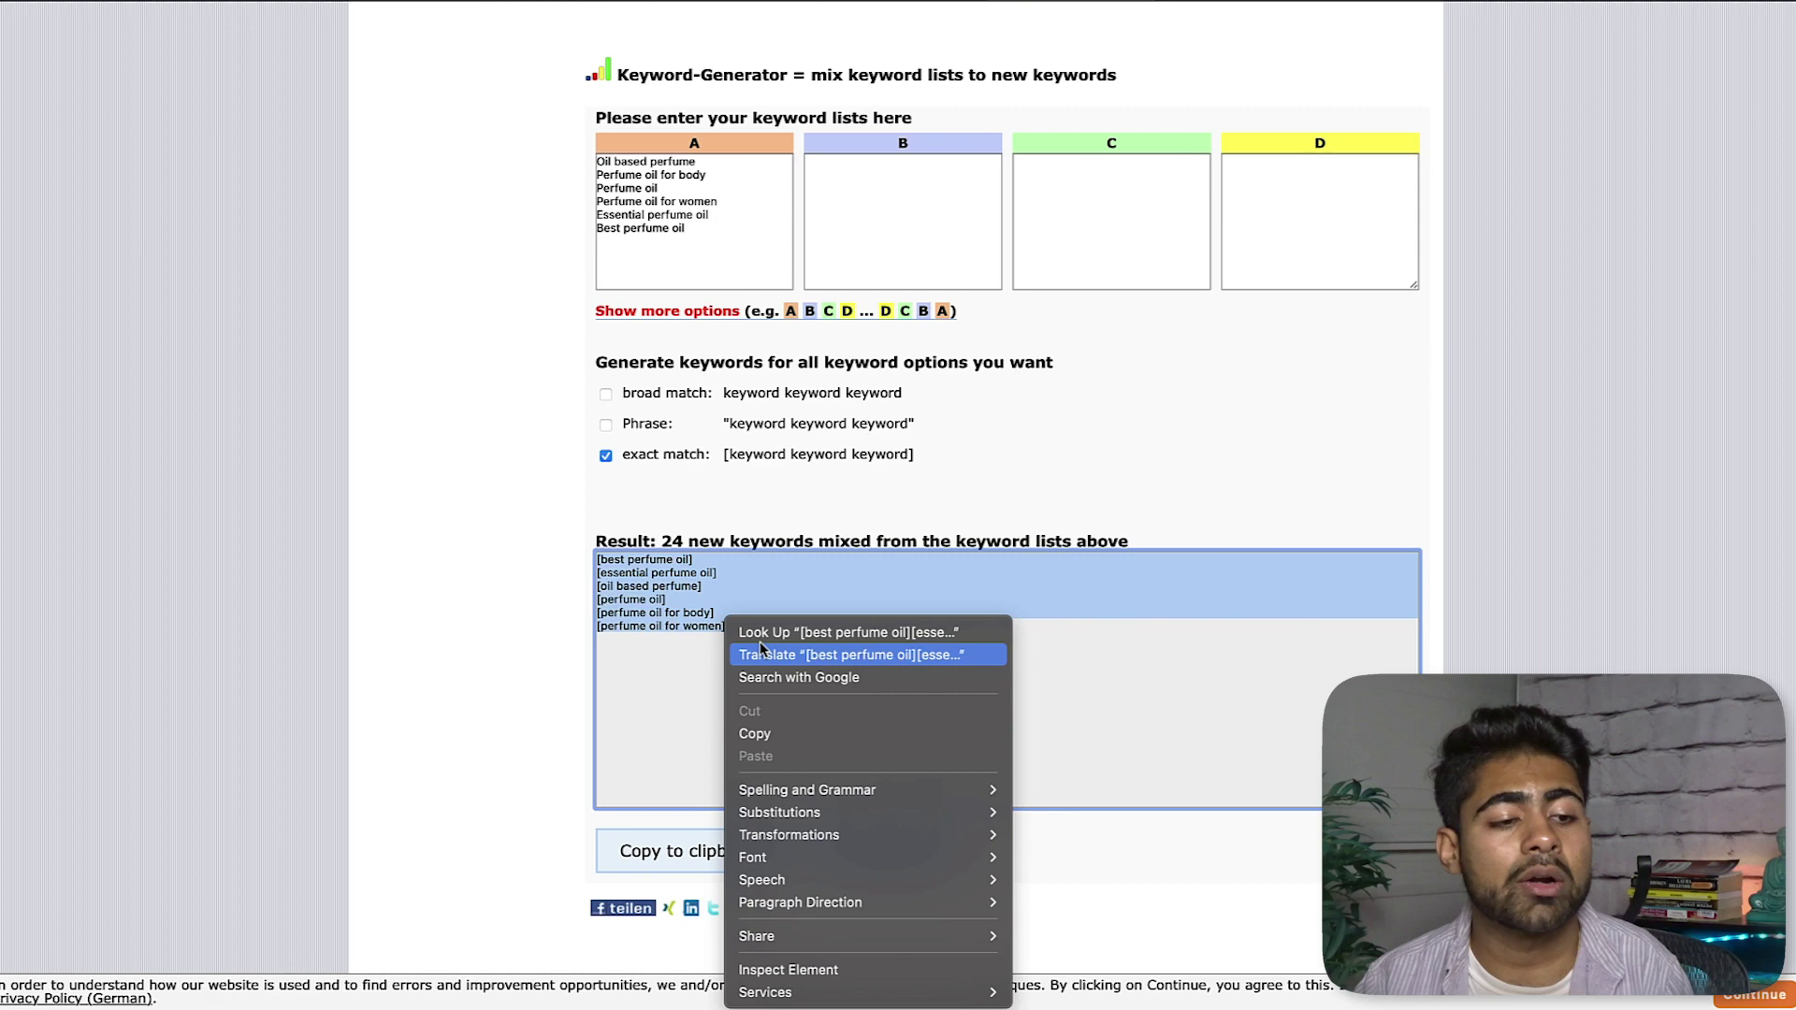
click(810, 735)
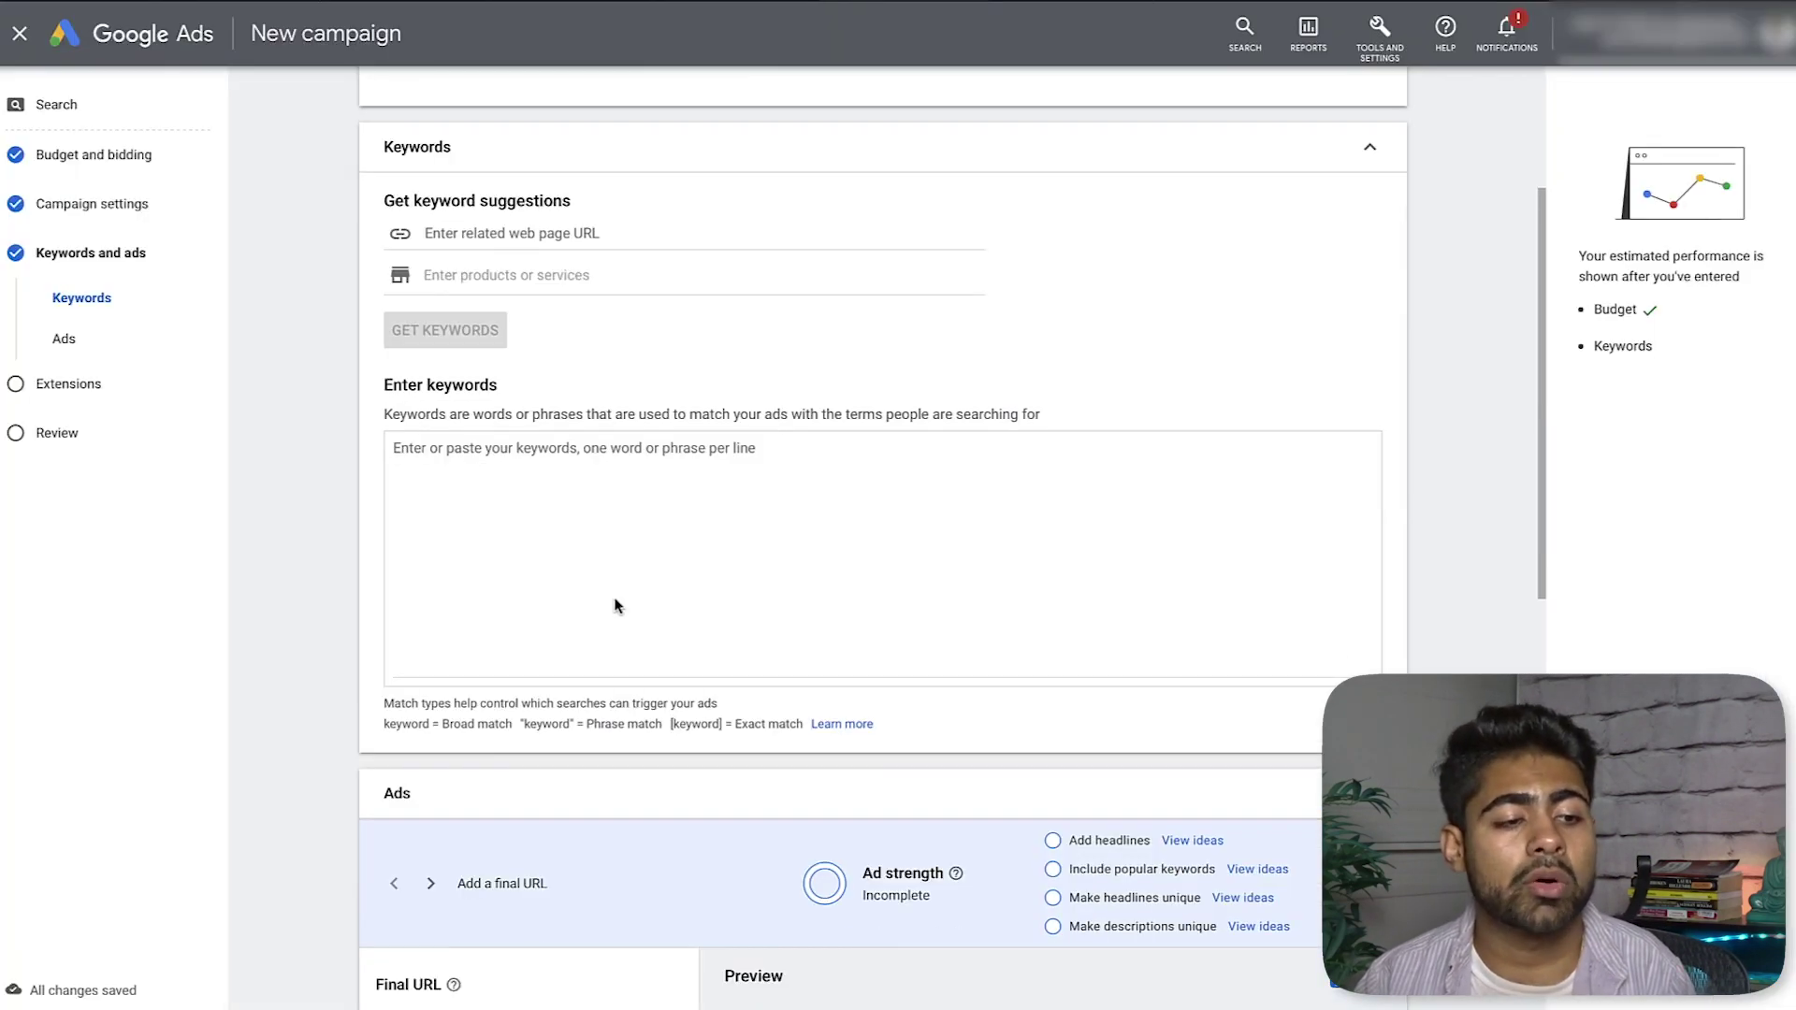
Return to the Google Ads campaign and paste the copied exact-match perfume oil keywords into Ad group 1.
click(597, 460)
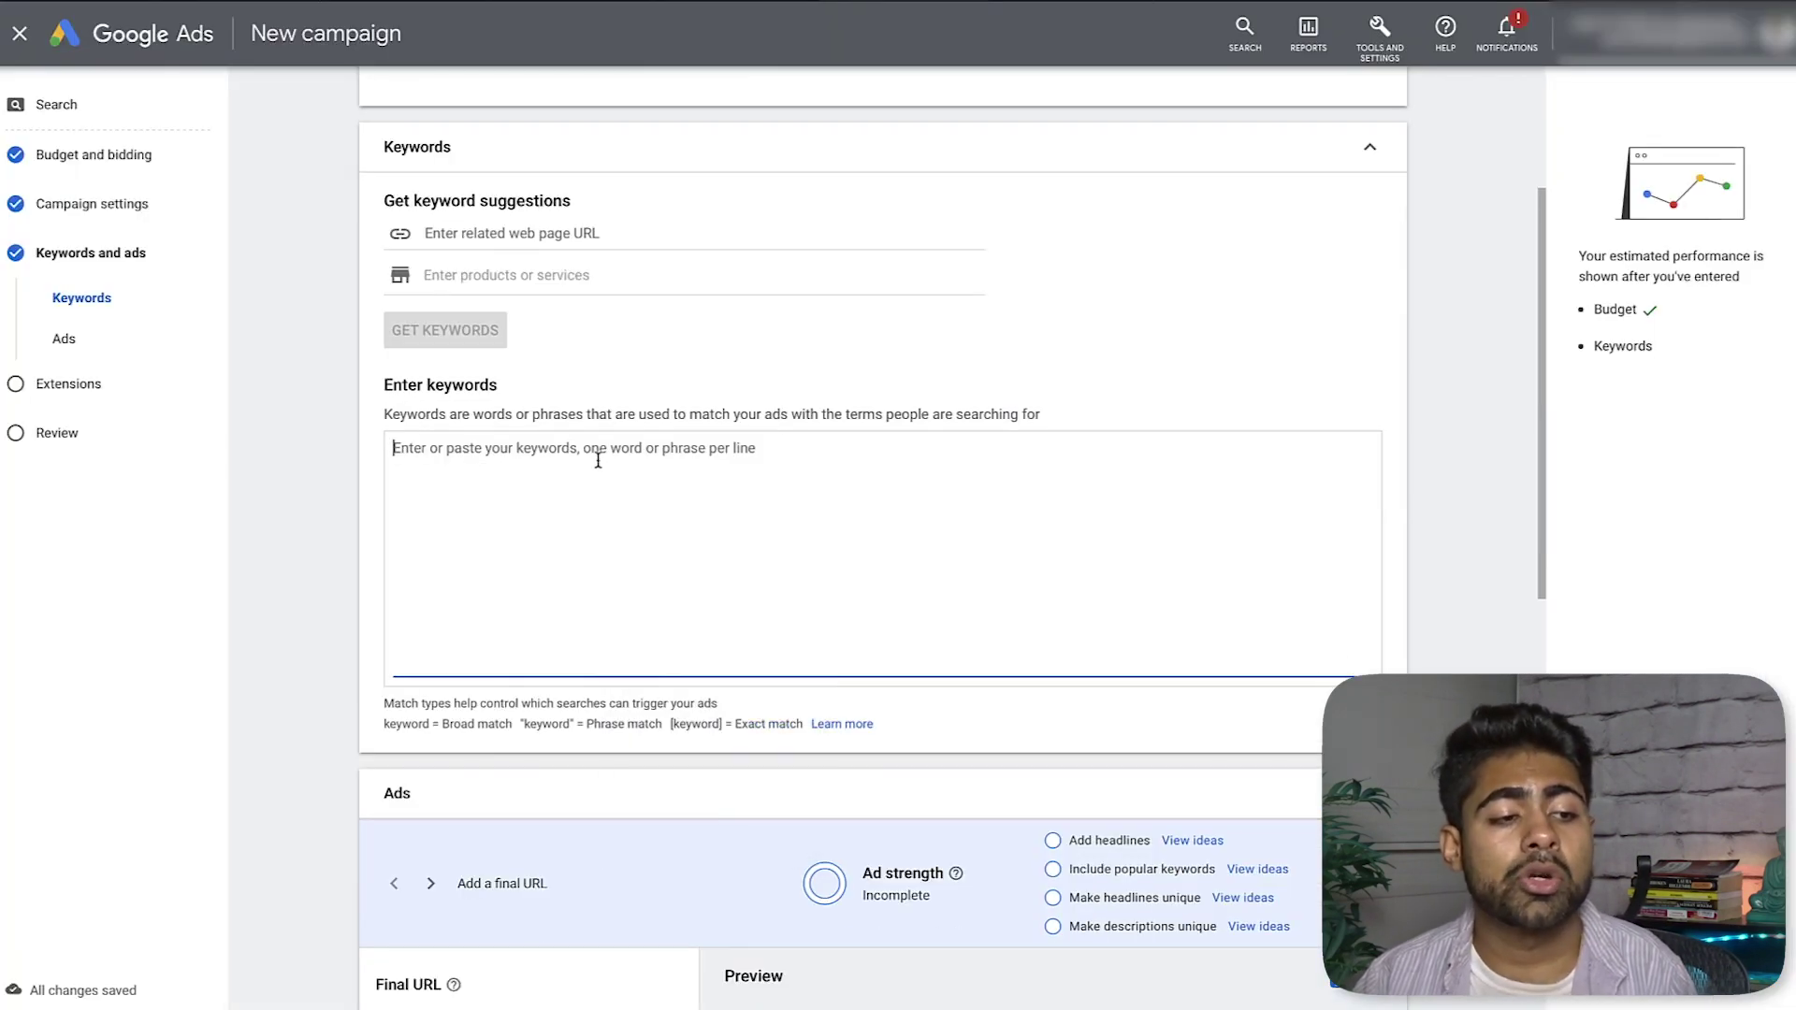
right_click(597, 460)
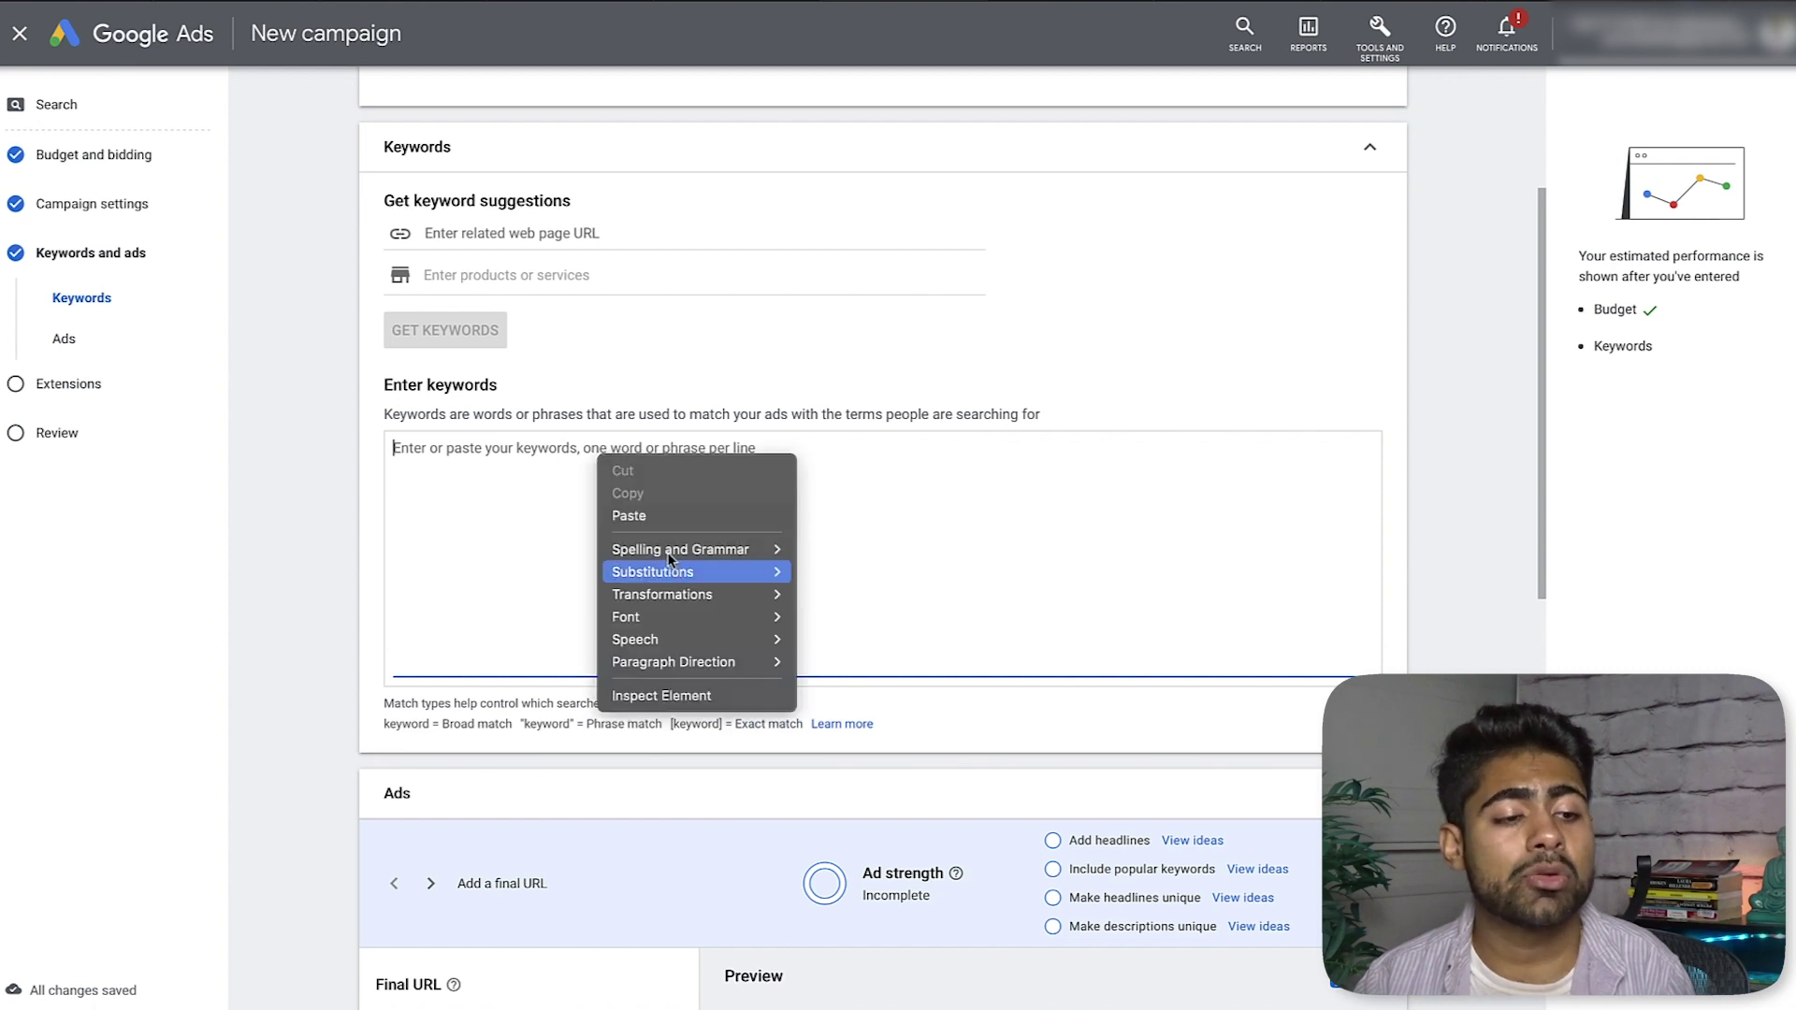
click(622, 513)
scroll(637, 566, down, 3)
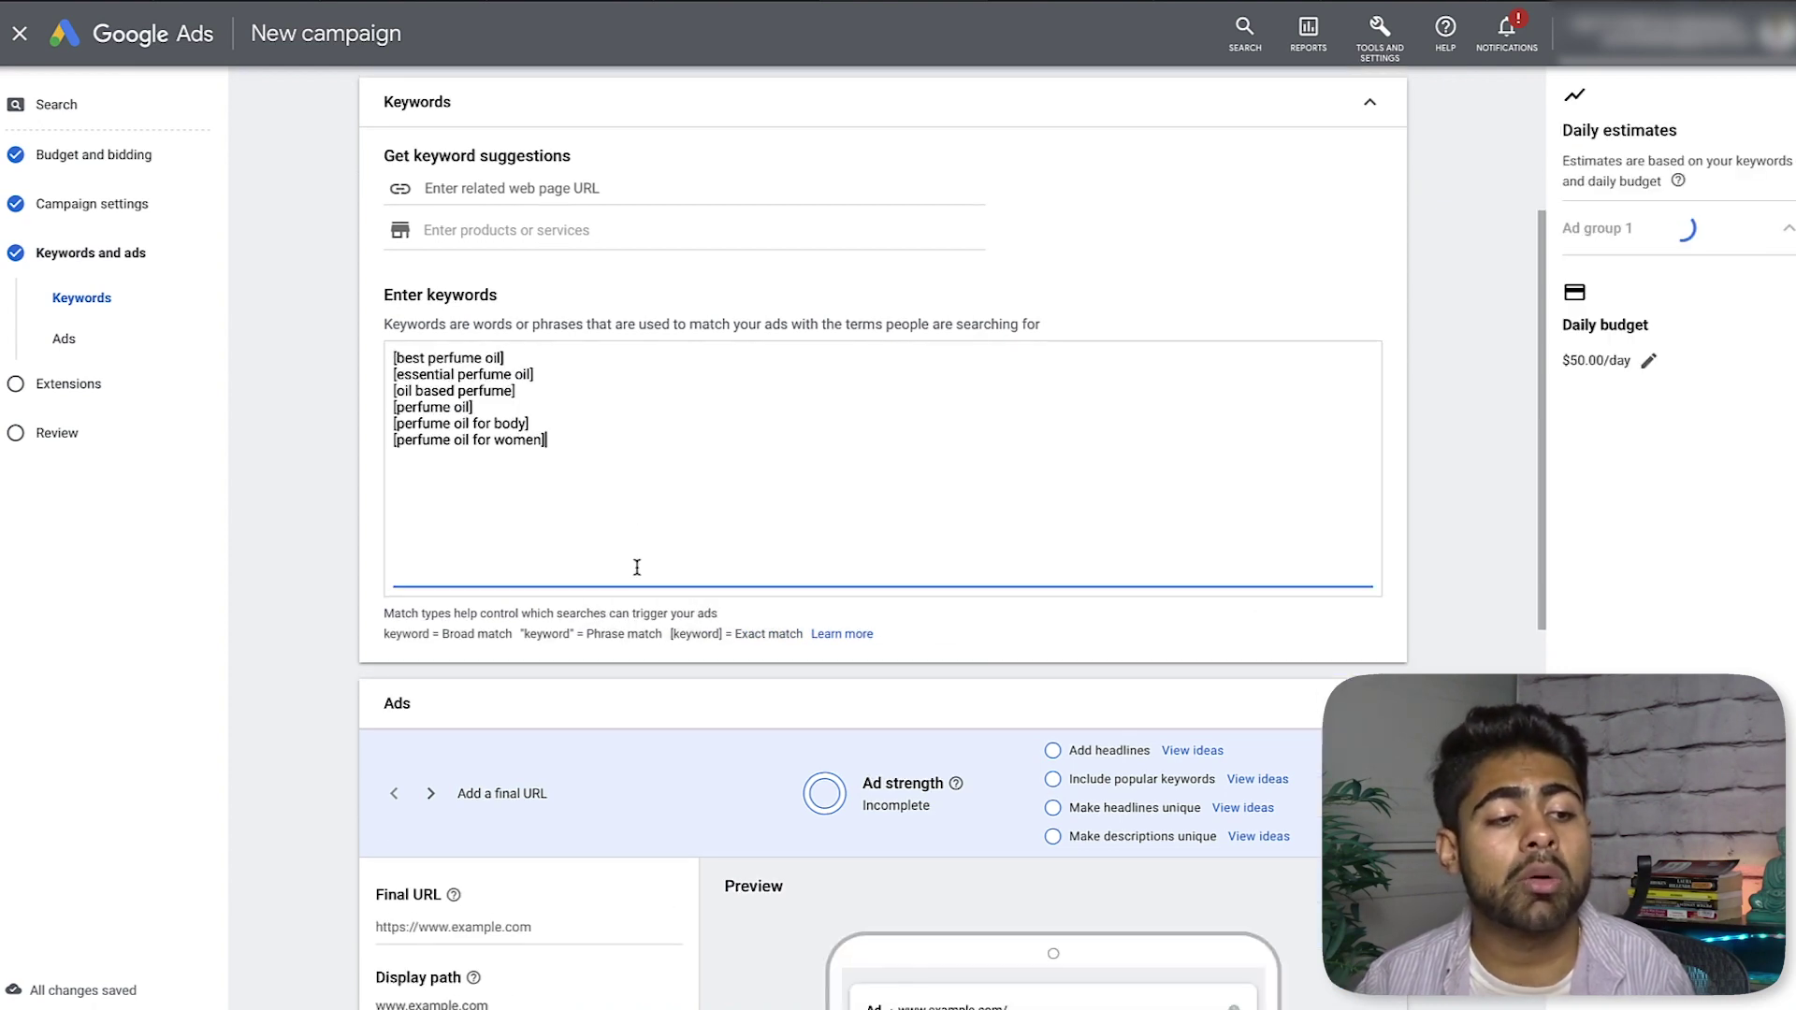
scroll(468, 416, up, 6)
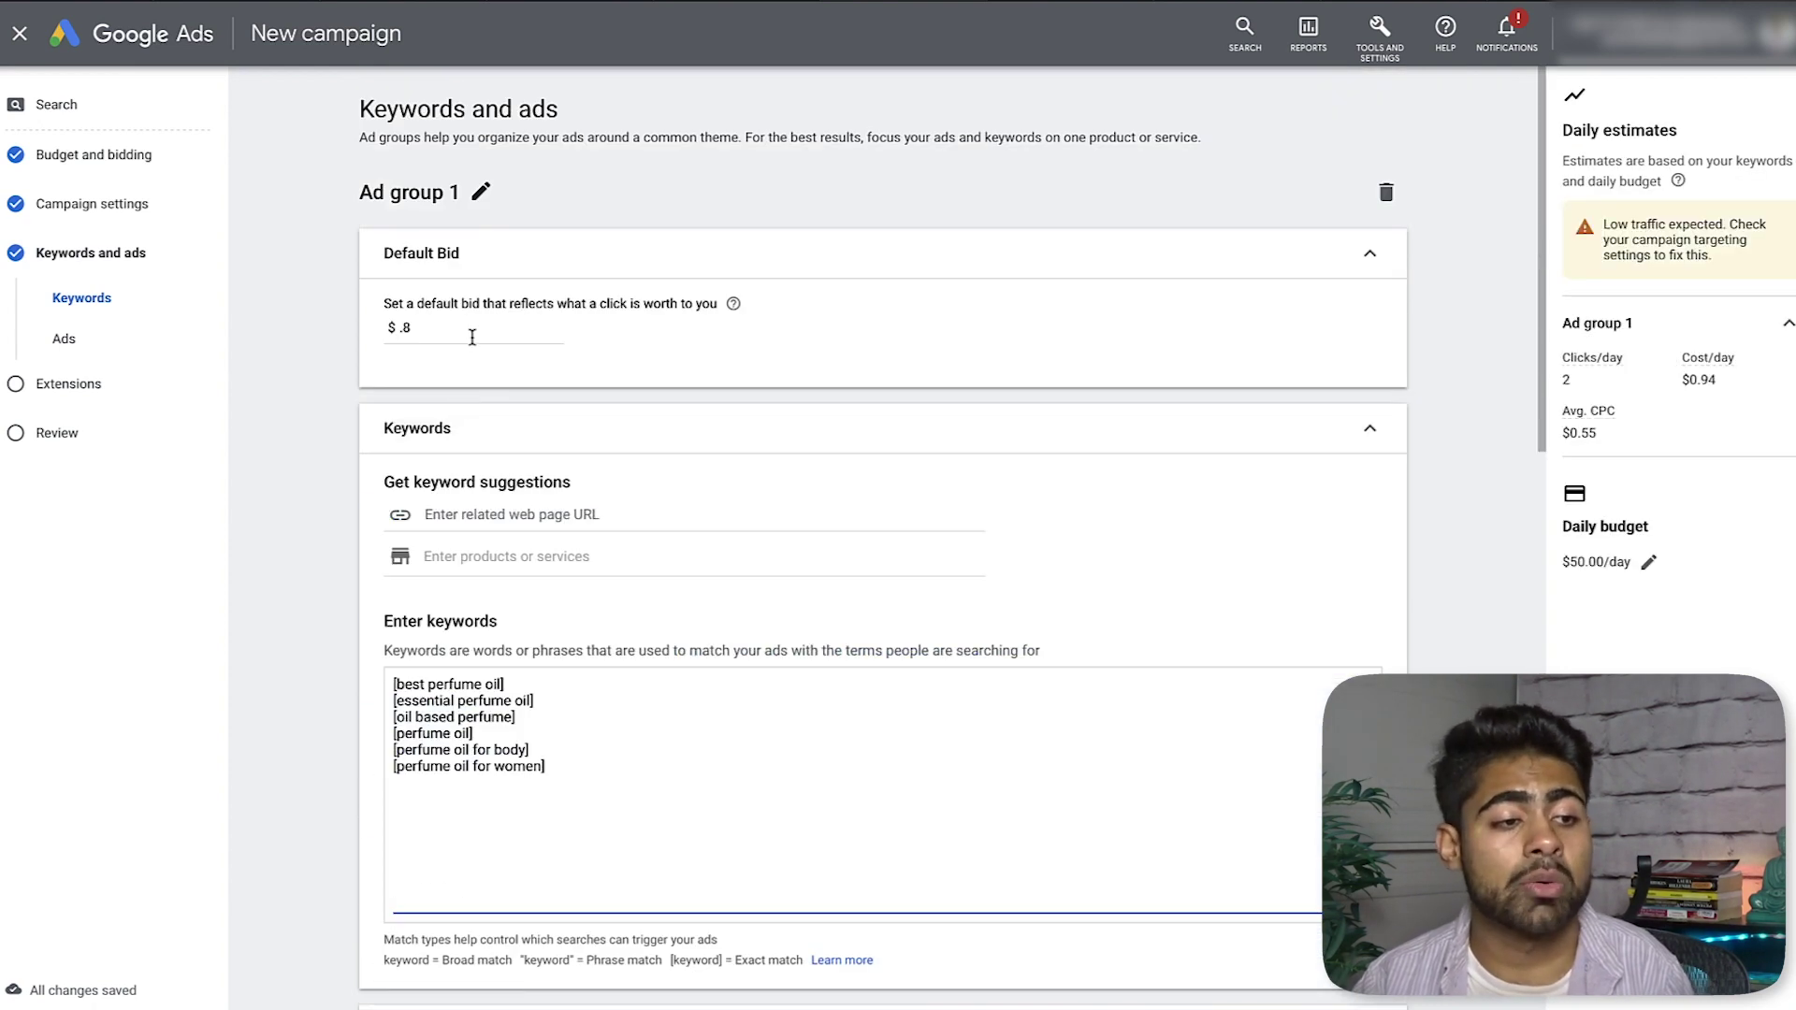
scroll(555, 367, down, 10)
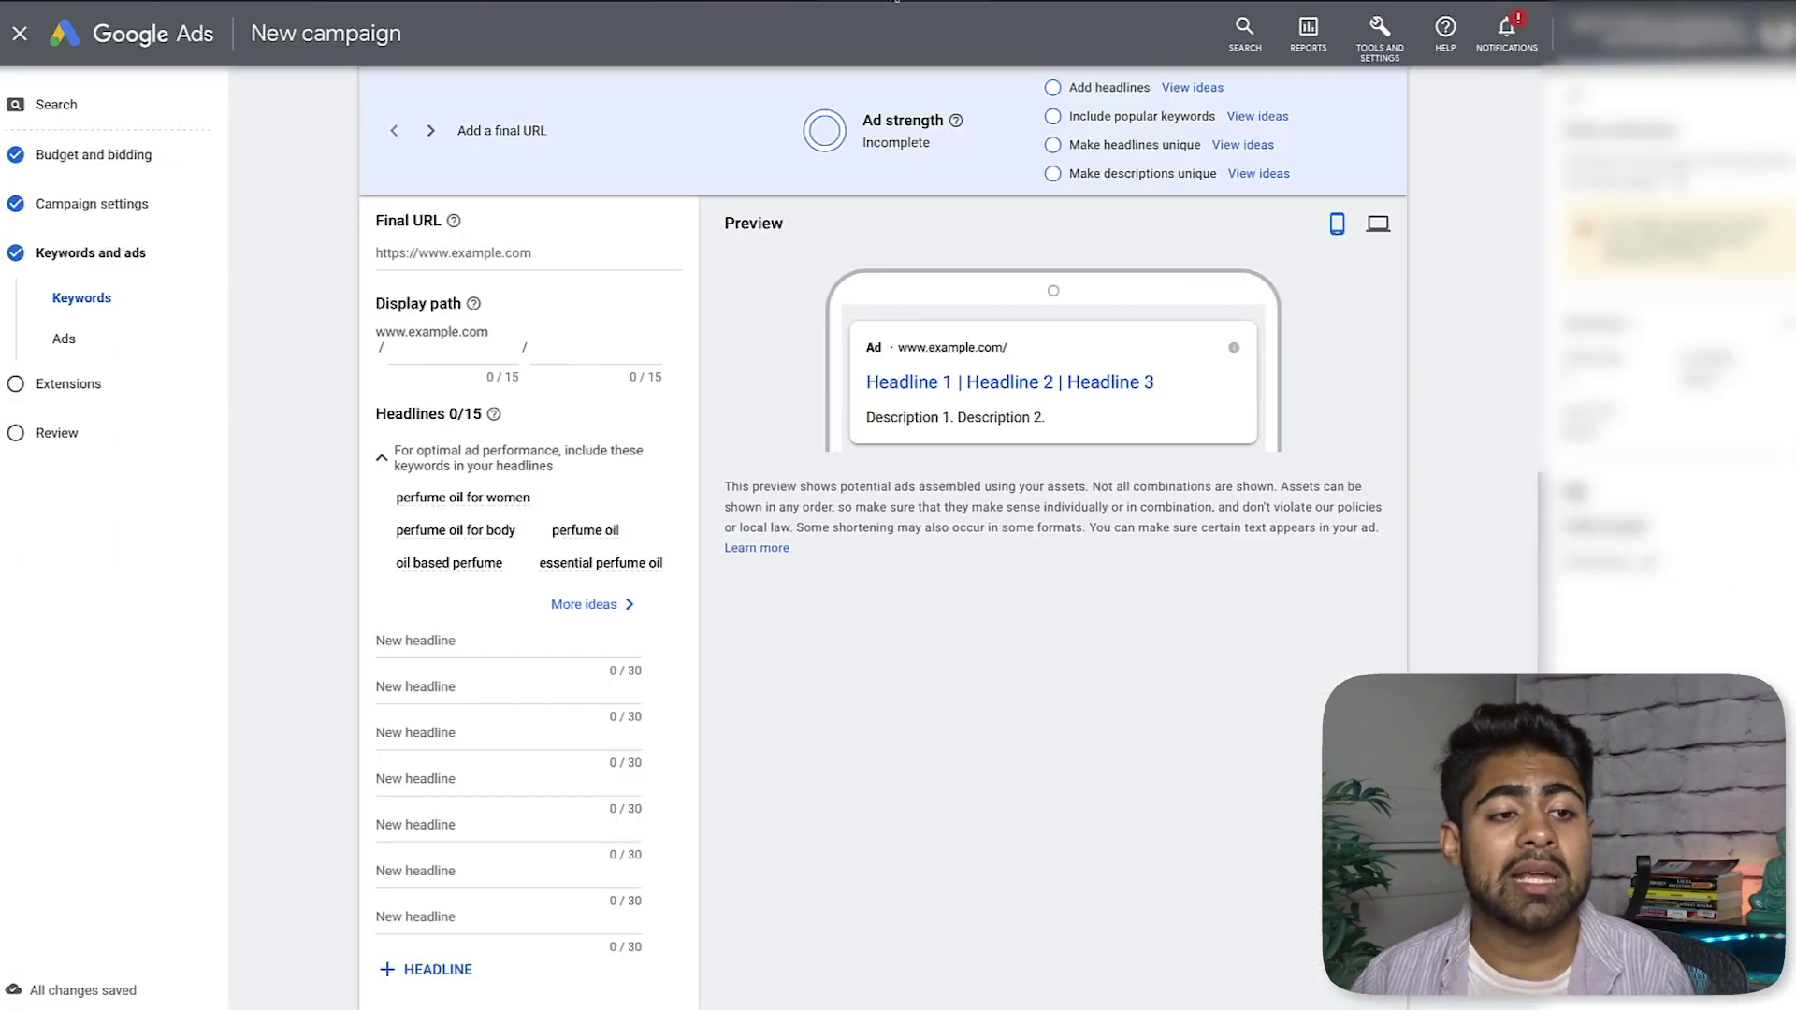
Fill in the ad with final URL test.com, display path Oil Based/Perfume, and the Perfume Oil titles and descriptions from the Search AD Template.
scroll(540, 662, down, 5)
scroll(485, 686, up, 4)
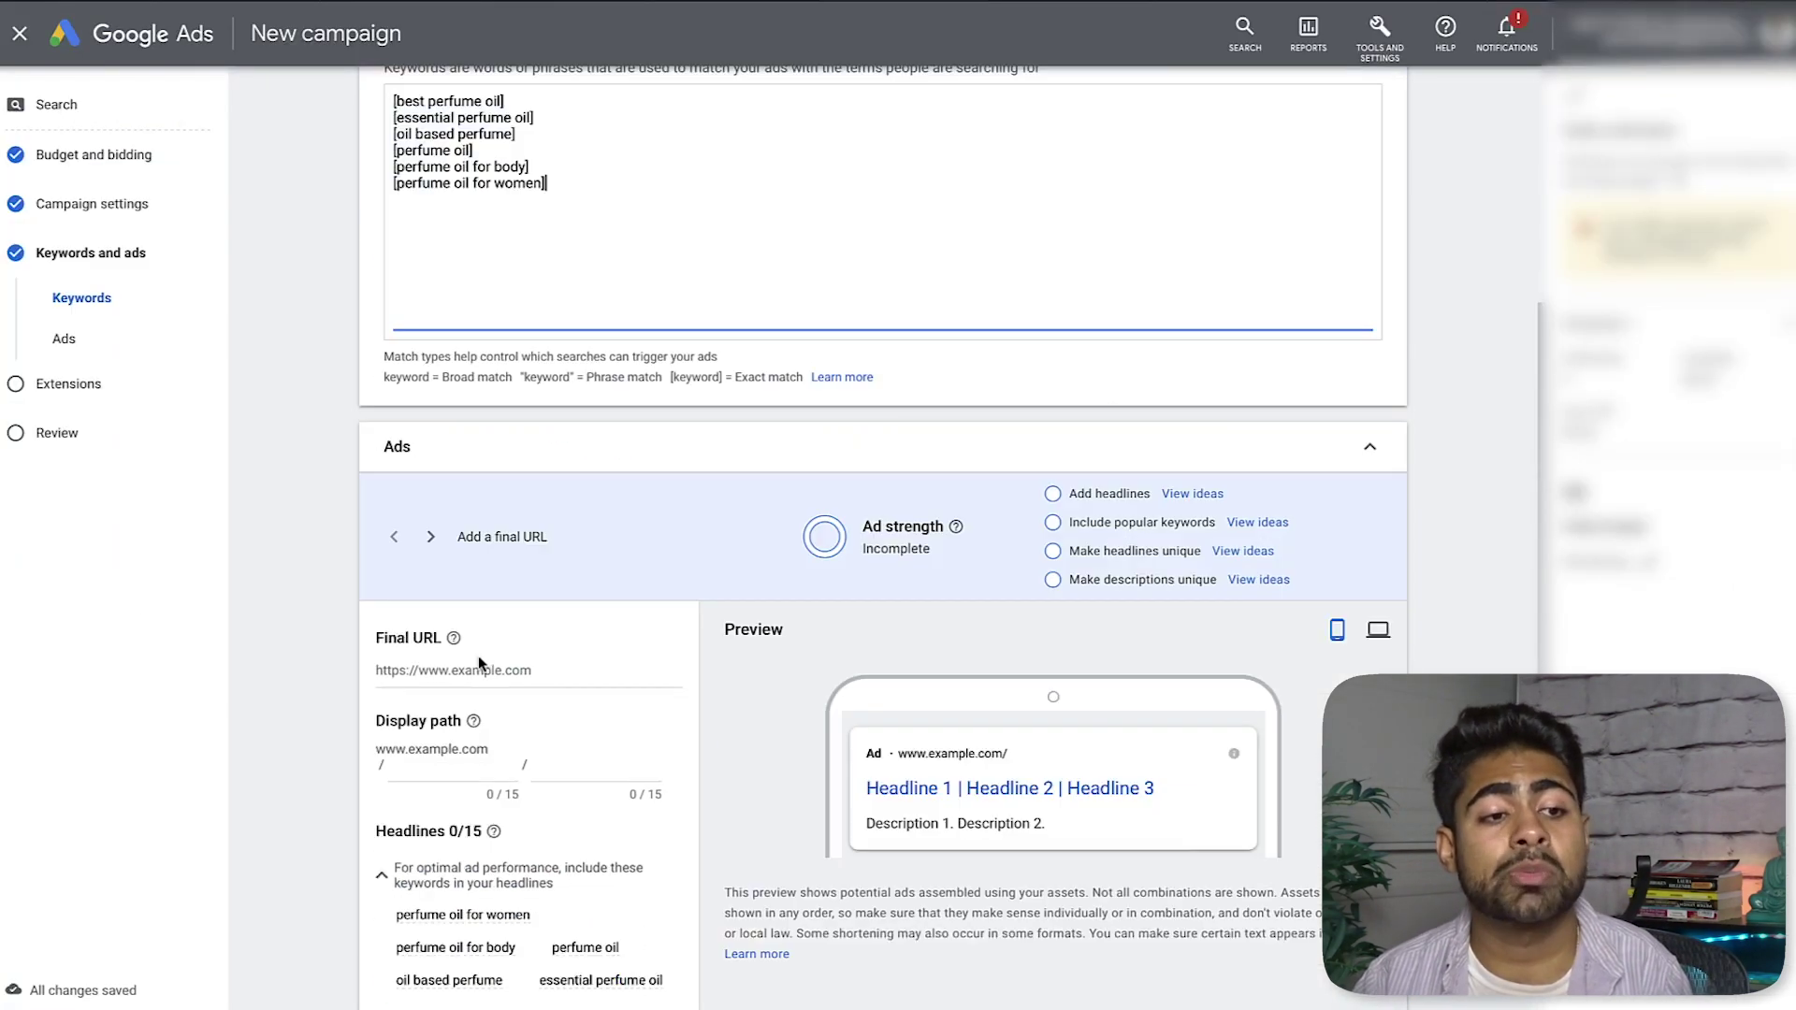
scroll(488, 692, down, 3)
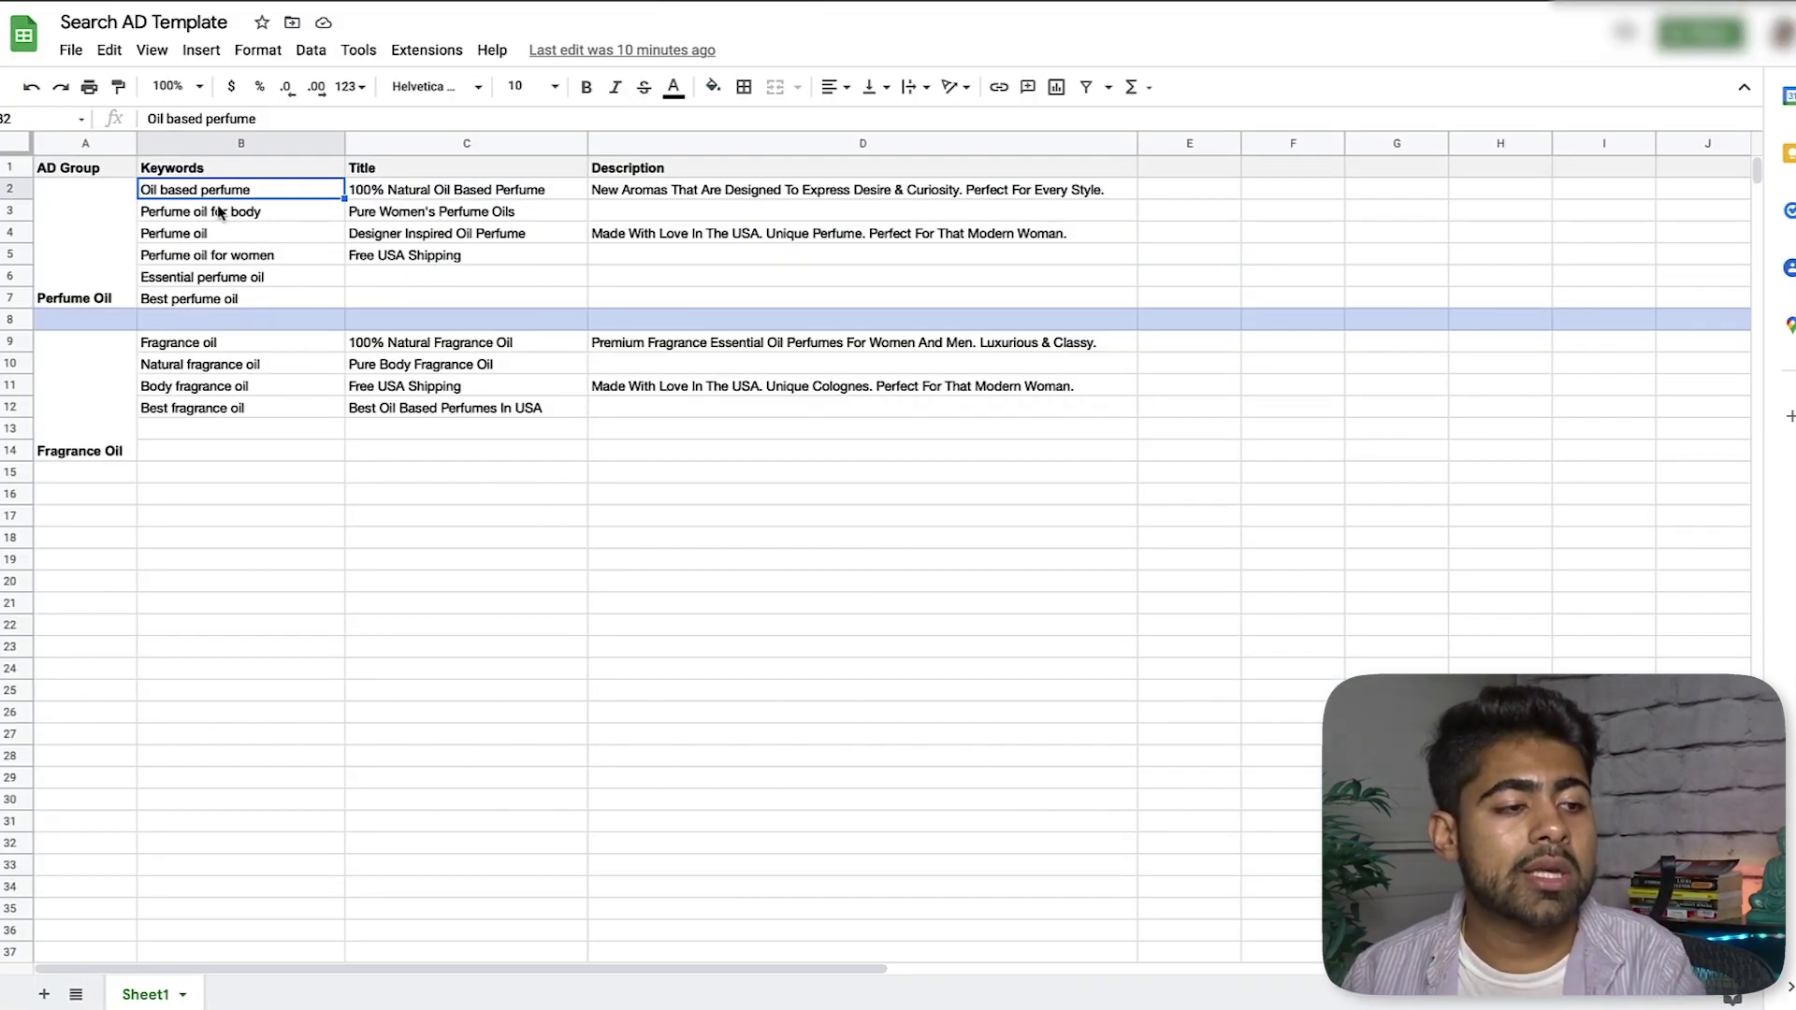
key(ctrl+c)
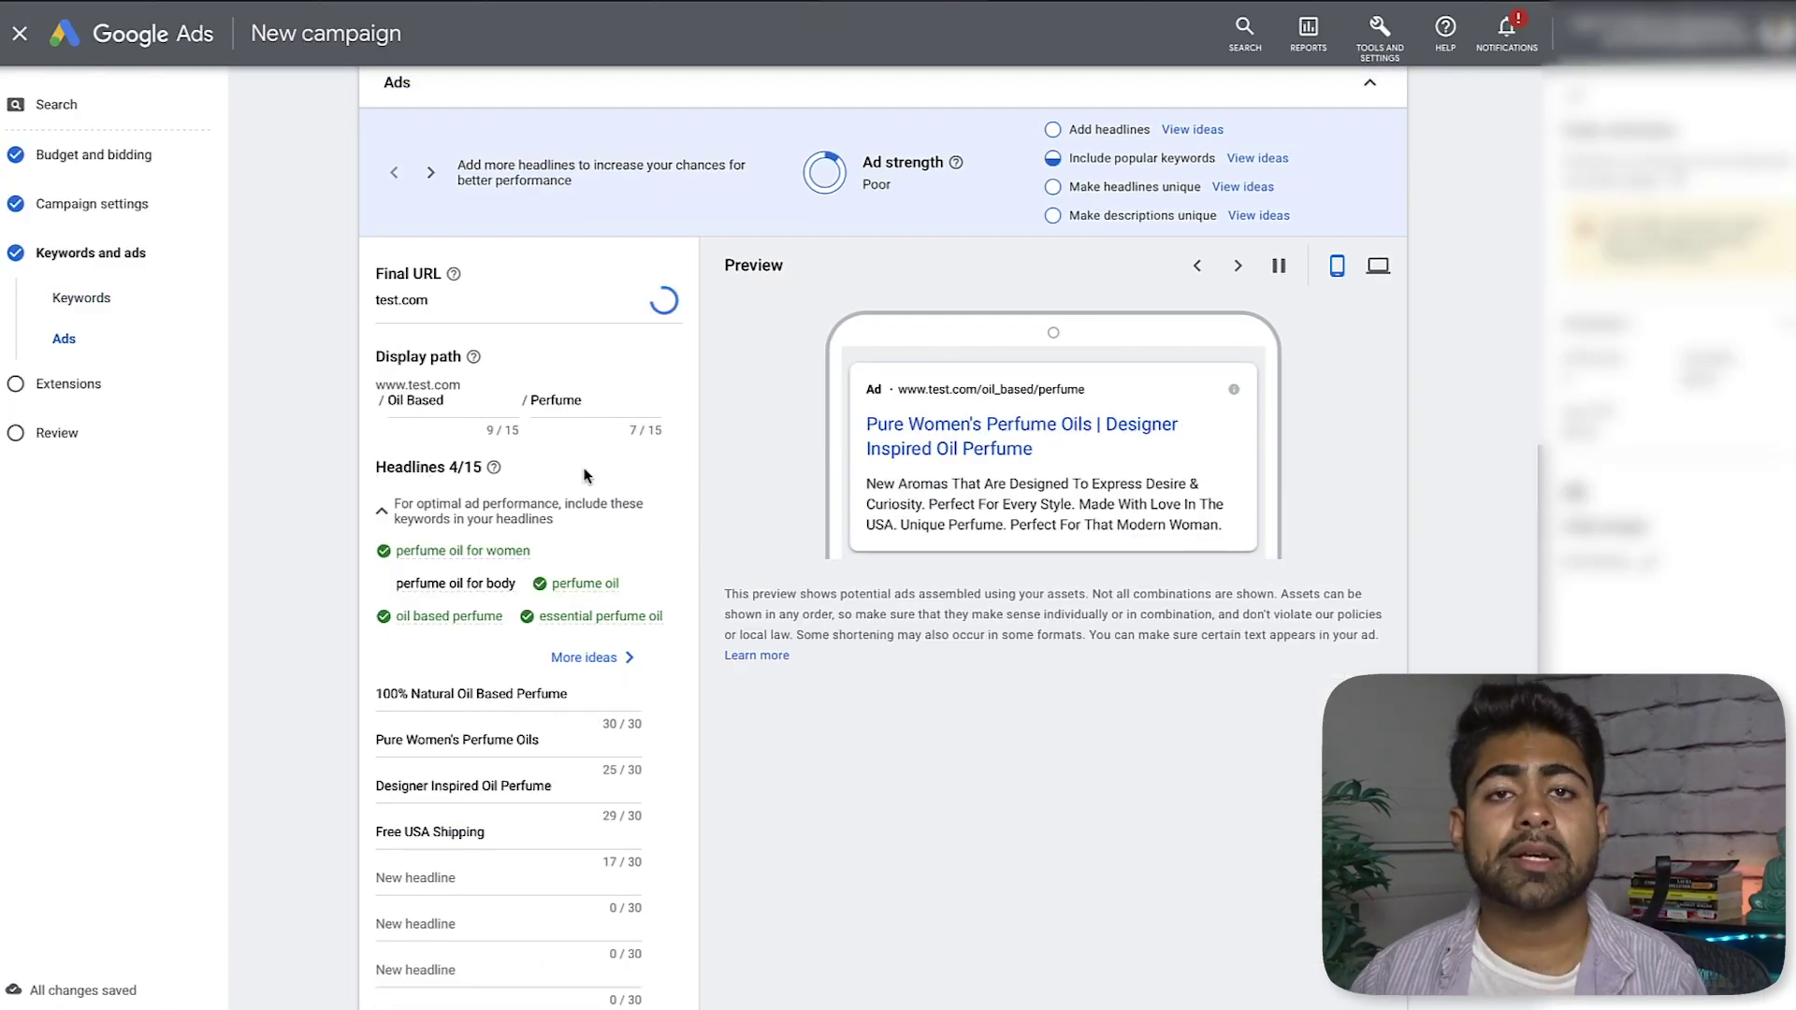
Examine the ad's final URL, both display path fields and how they appear in the ad preview.
scroll(630, 581, down, 3)
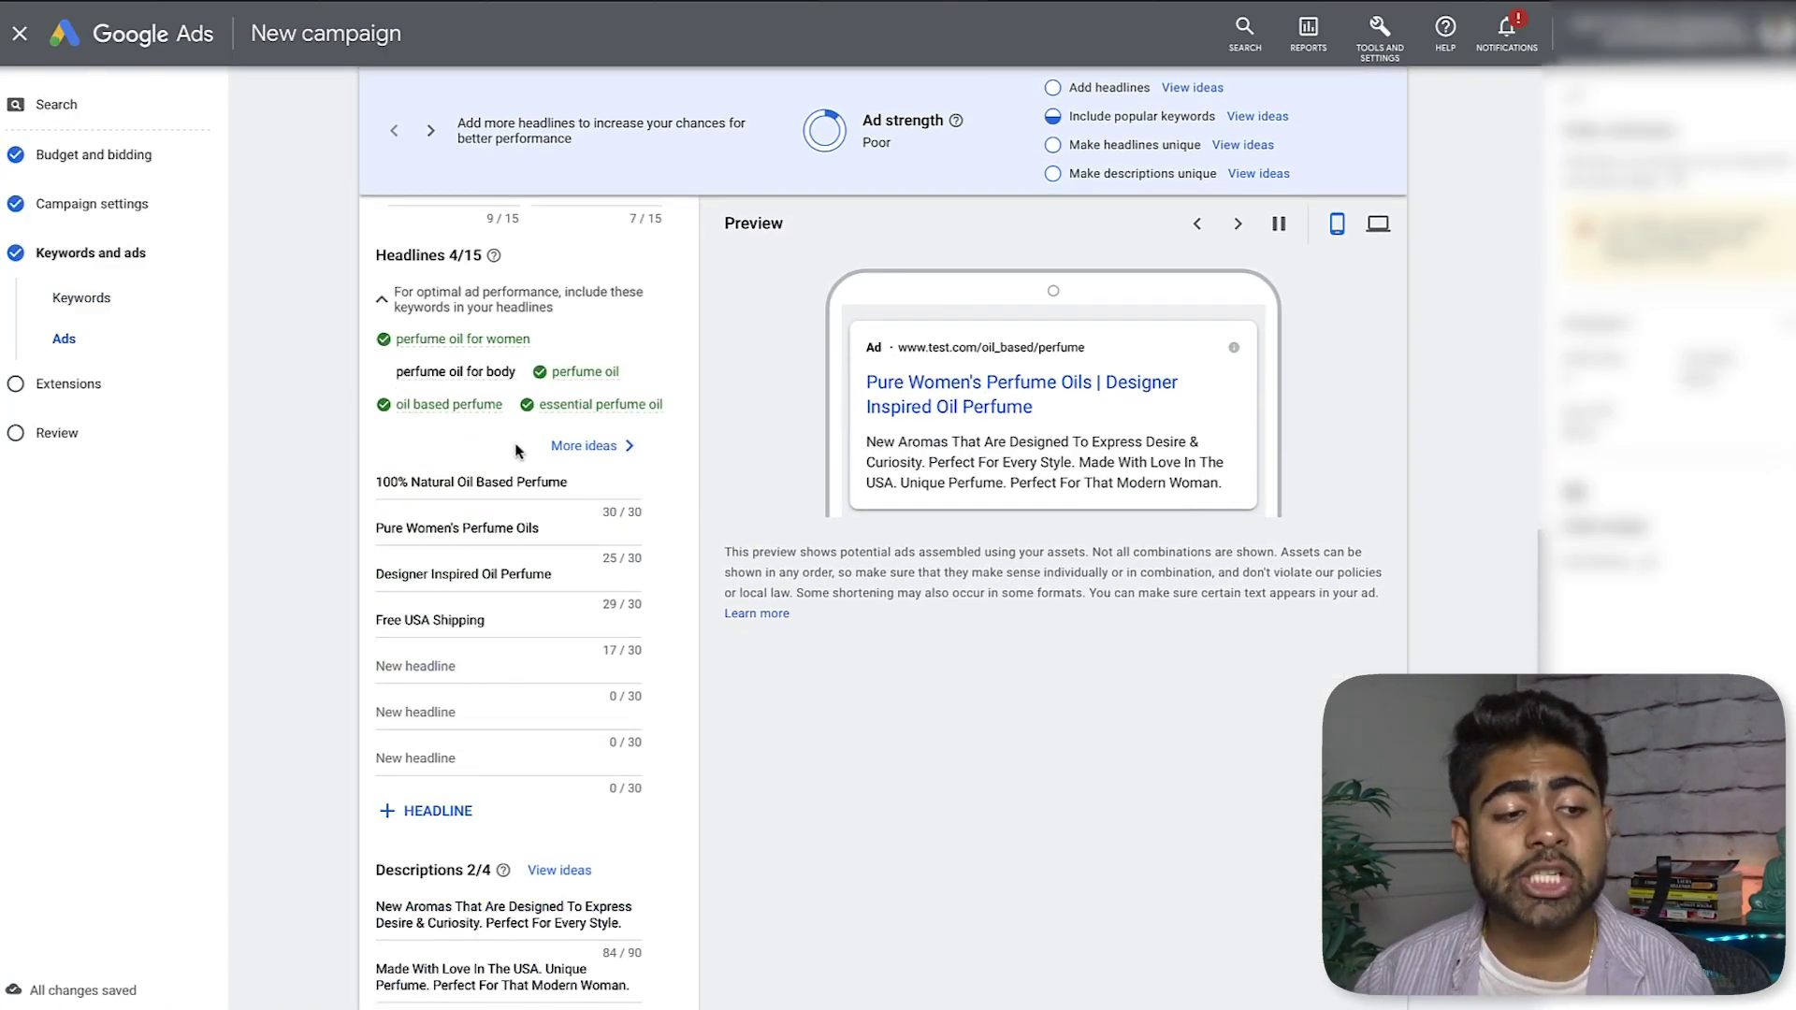
scroll(515, 451, down, 2)
scroll(519, 449, up, 5)
scroll(427, 388, down, 1)
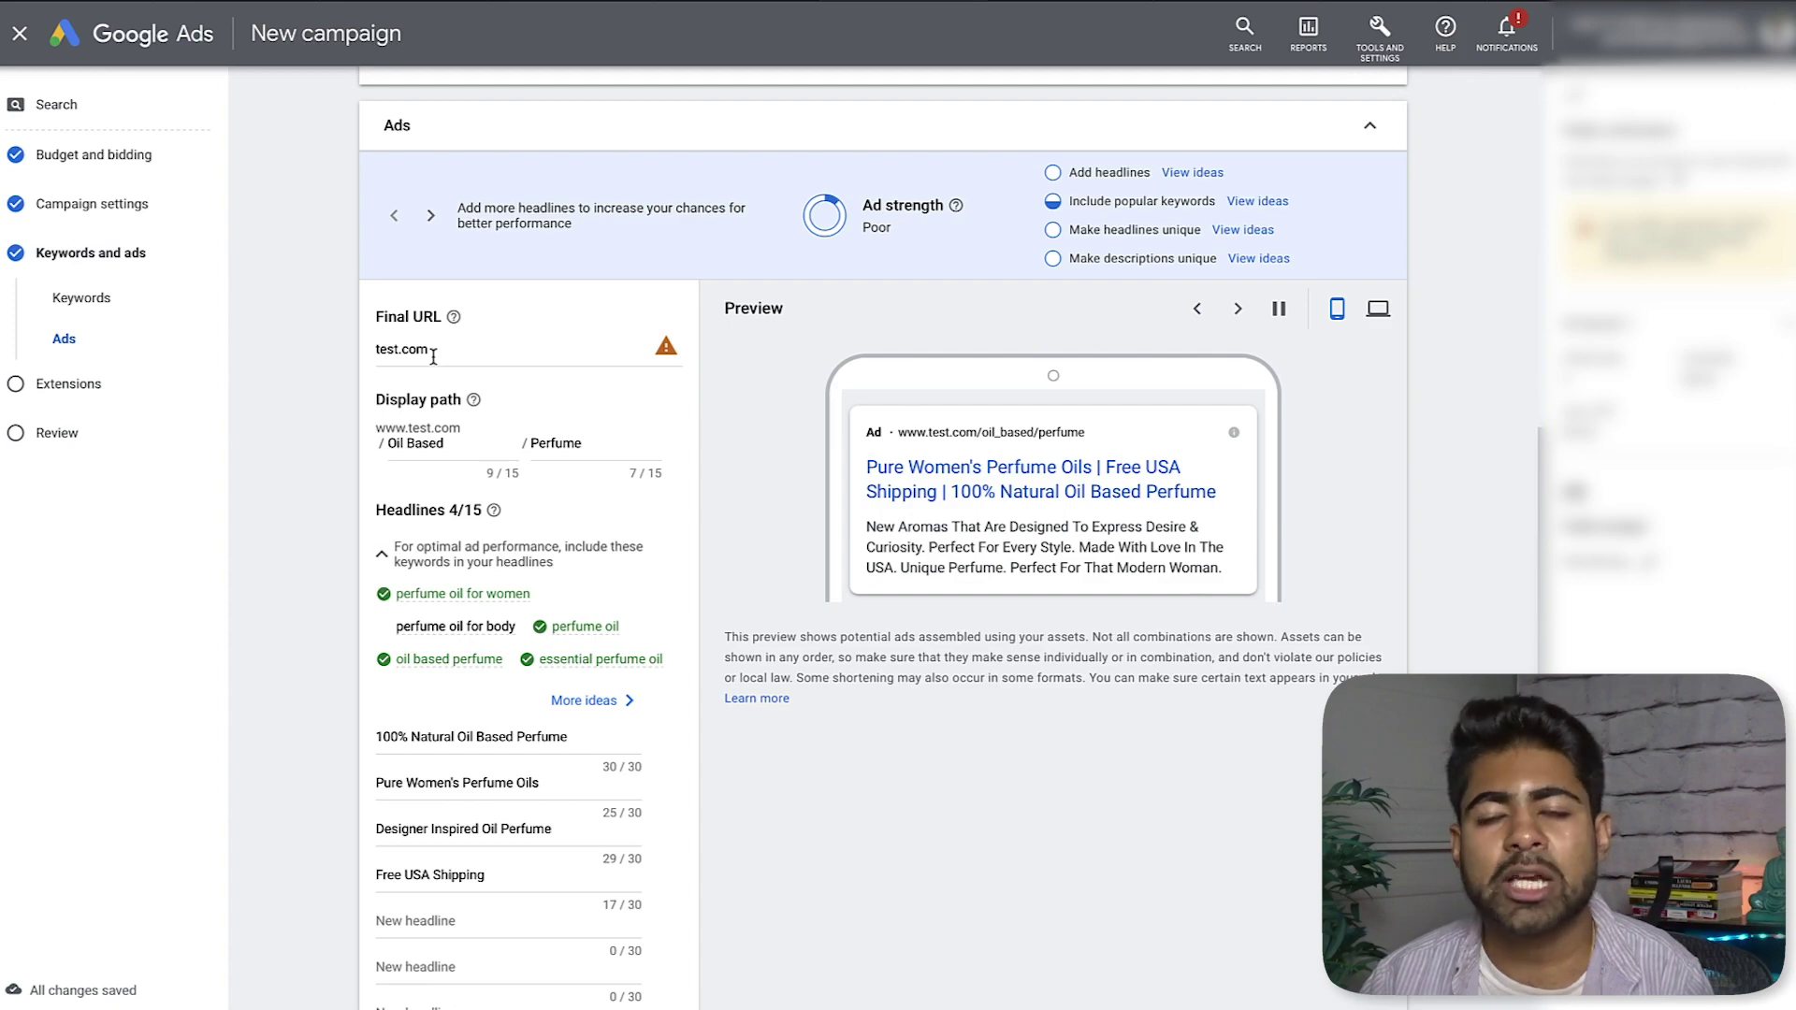
scroll(438, 402, down, 1)
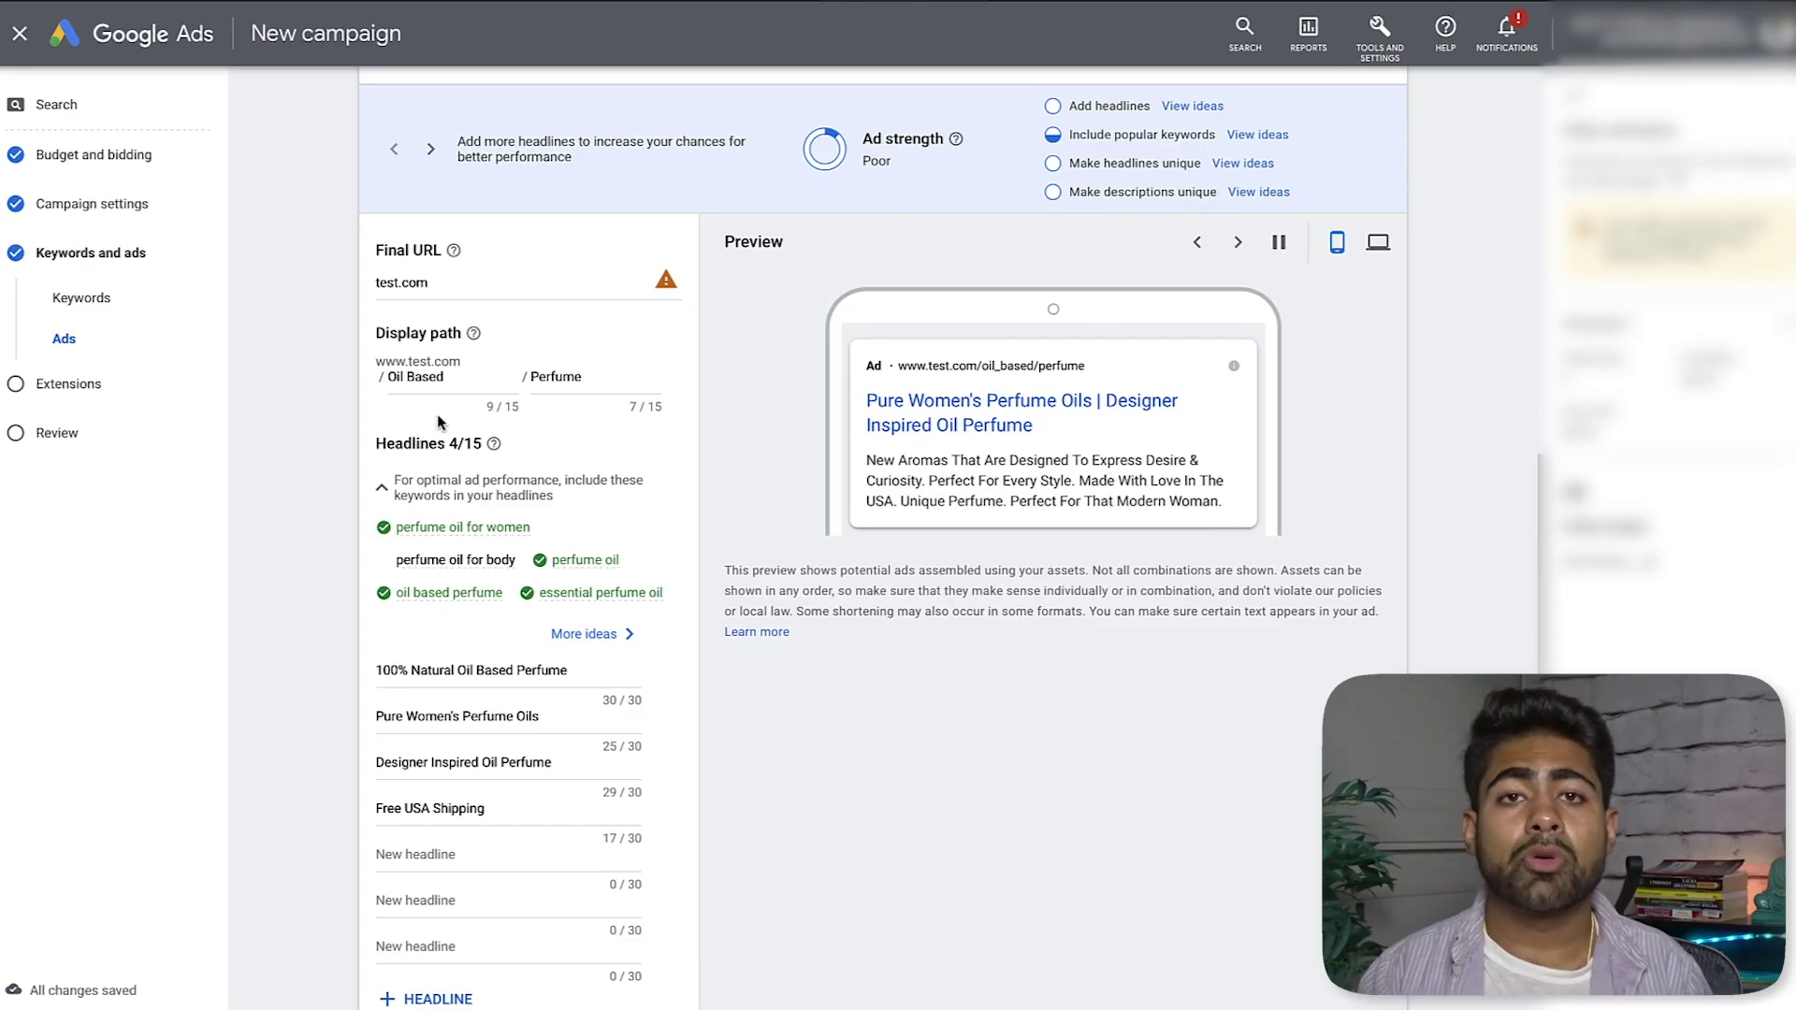
triple_click(432, 378)
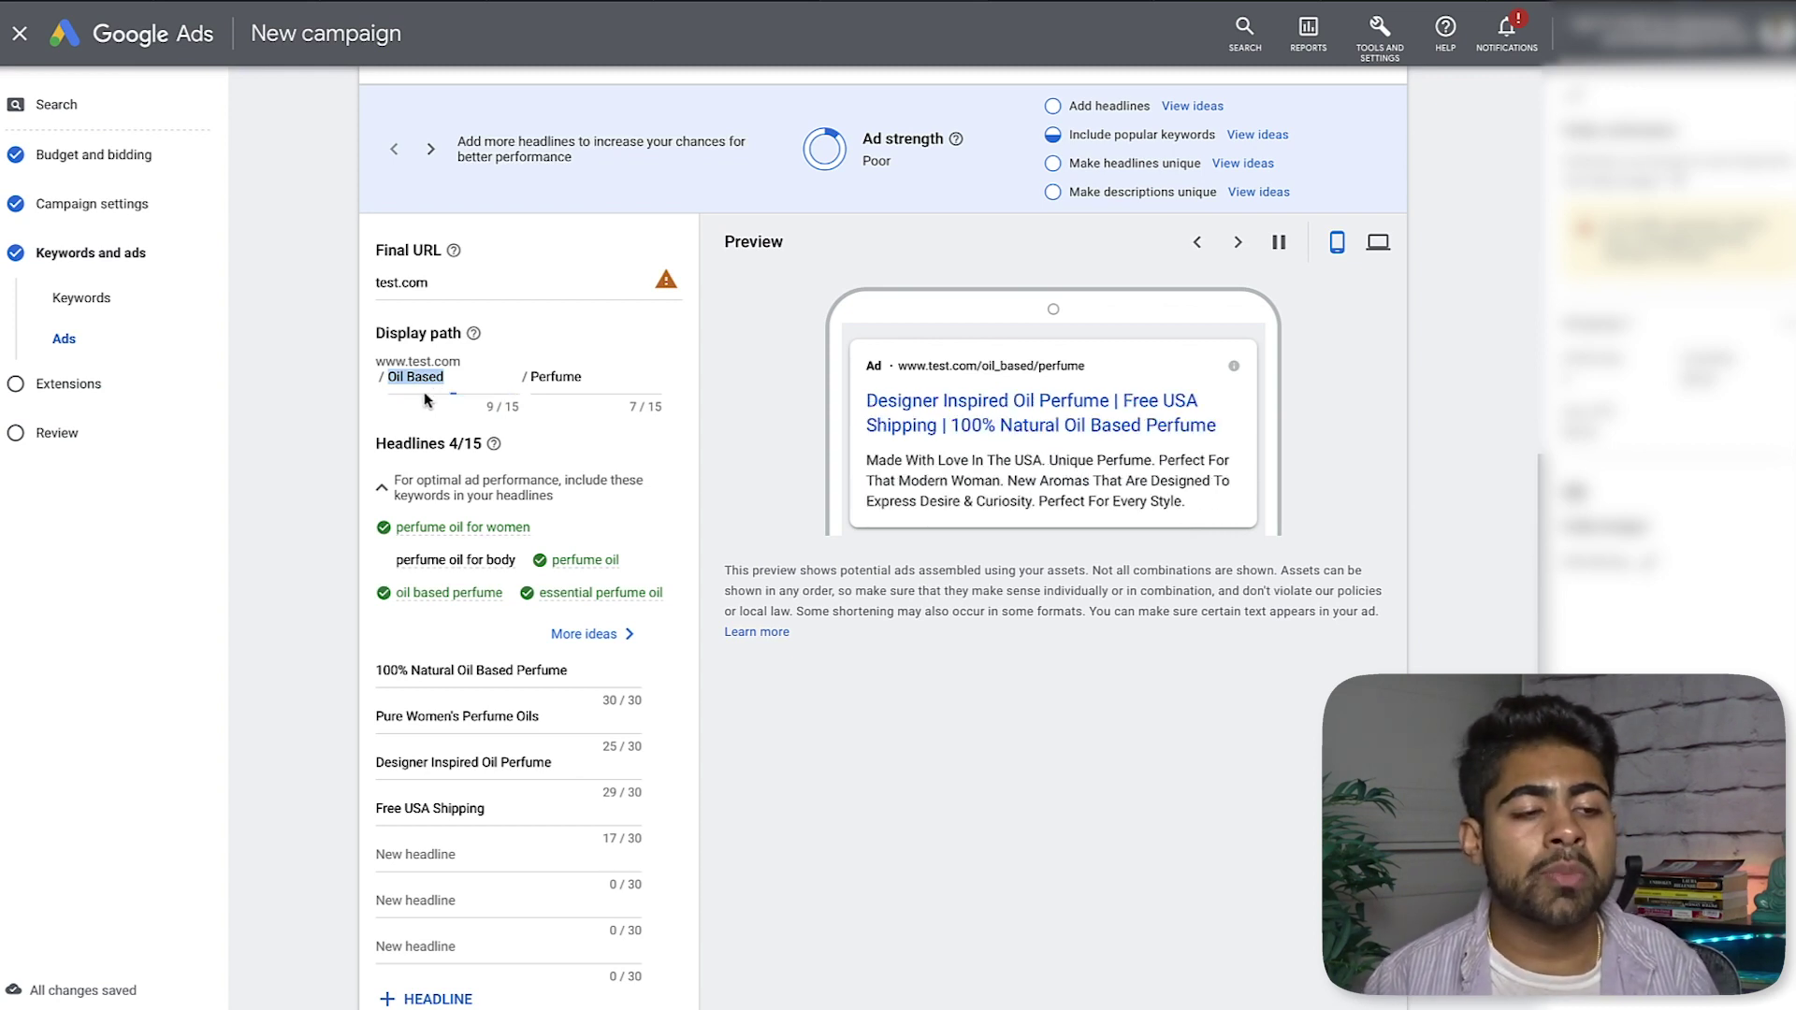
click(462, 378)
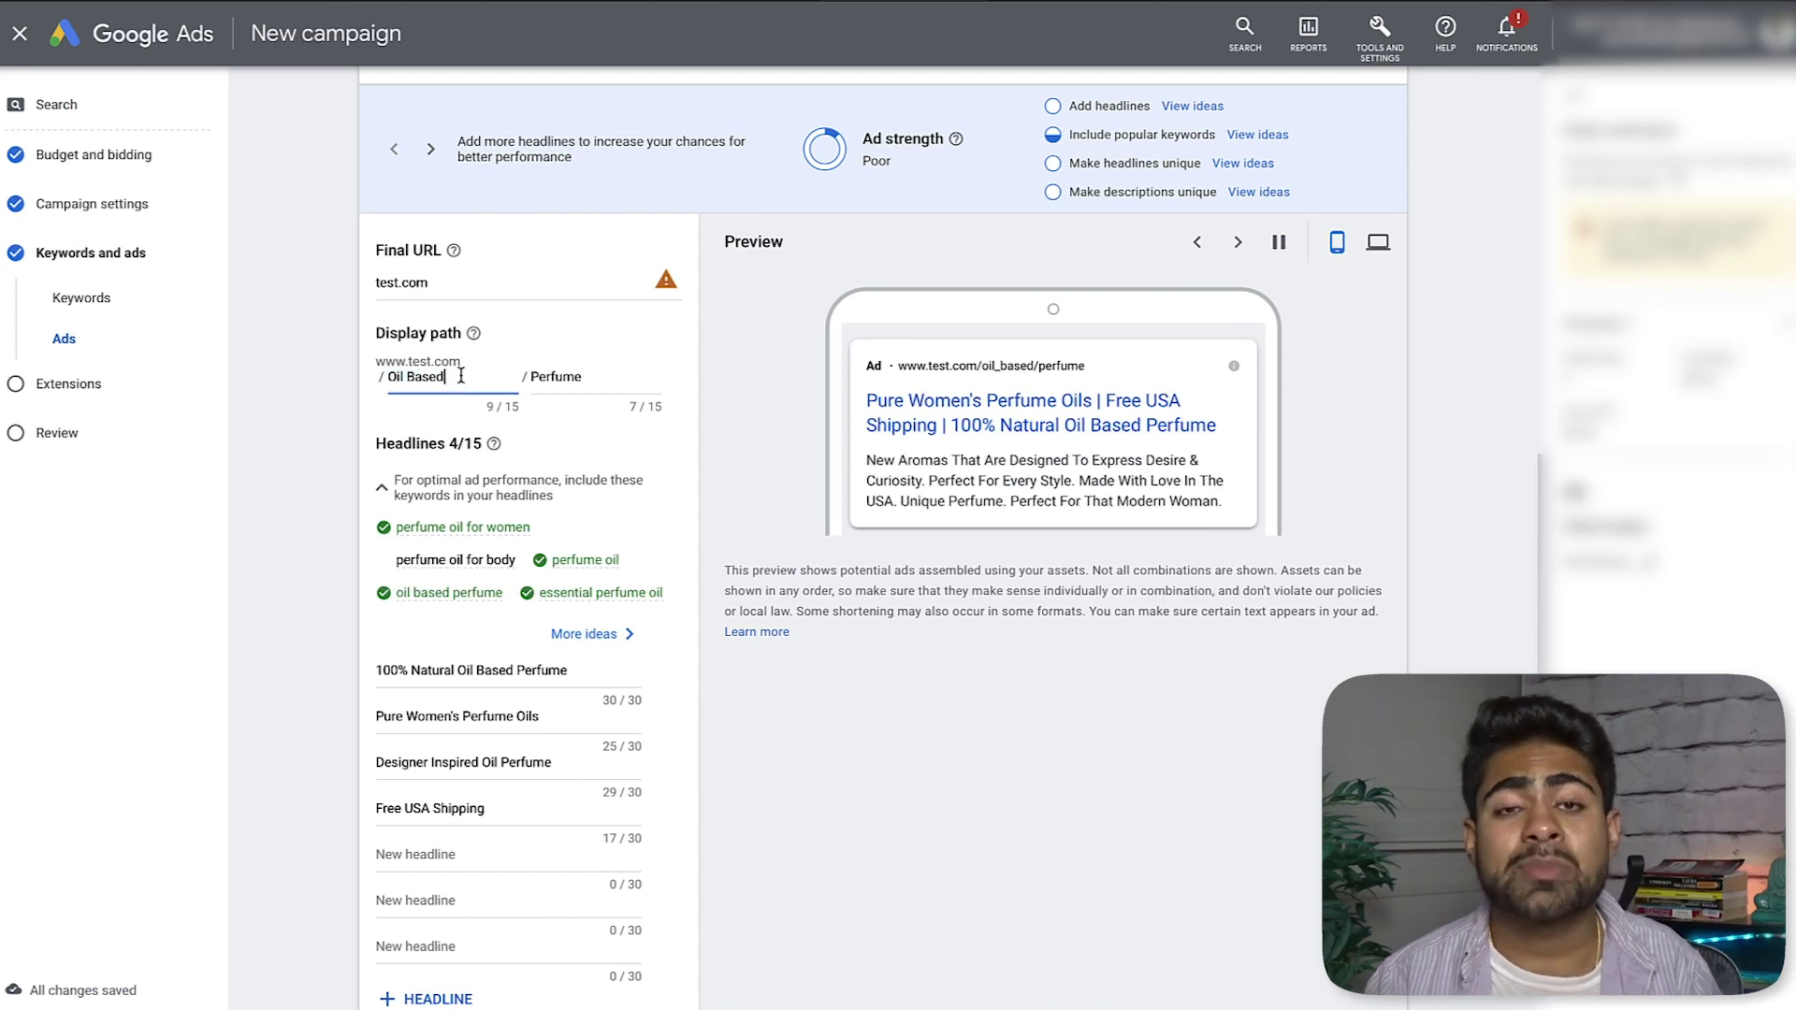
drag(379, 398, 514, 421)
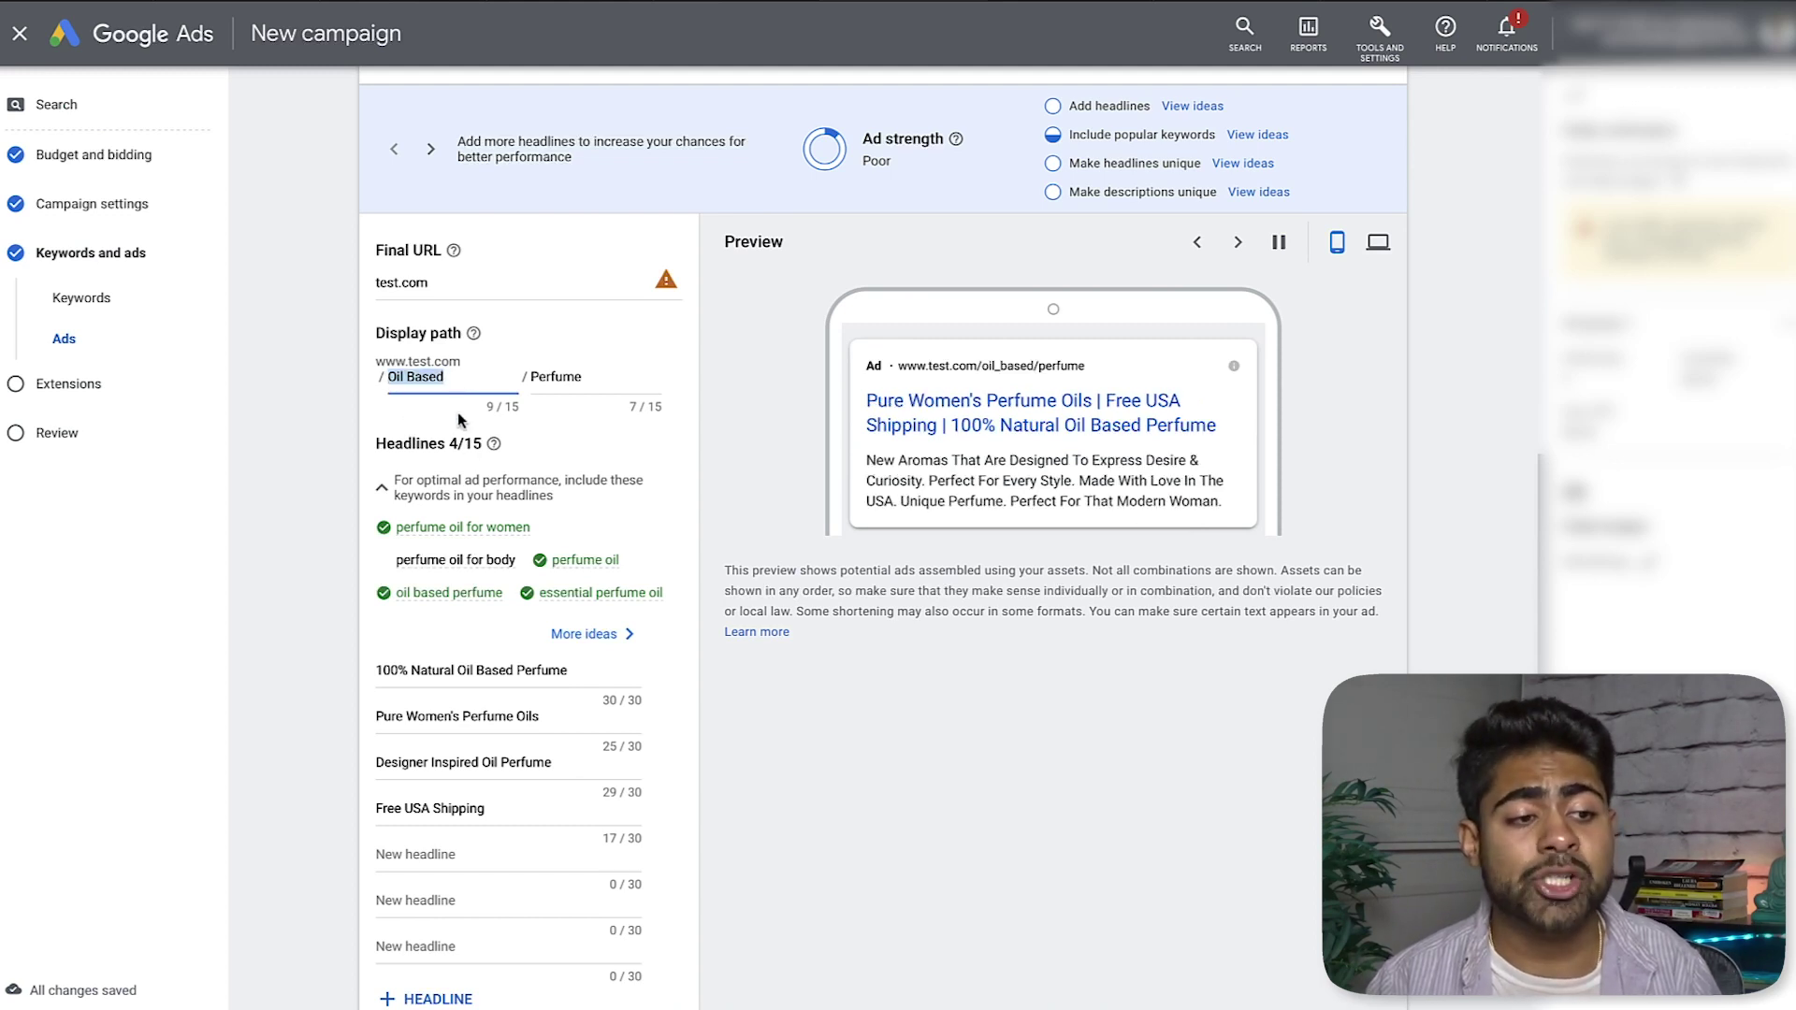
click(394, 394)
double_click(561, 379)
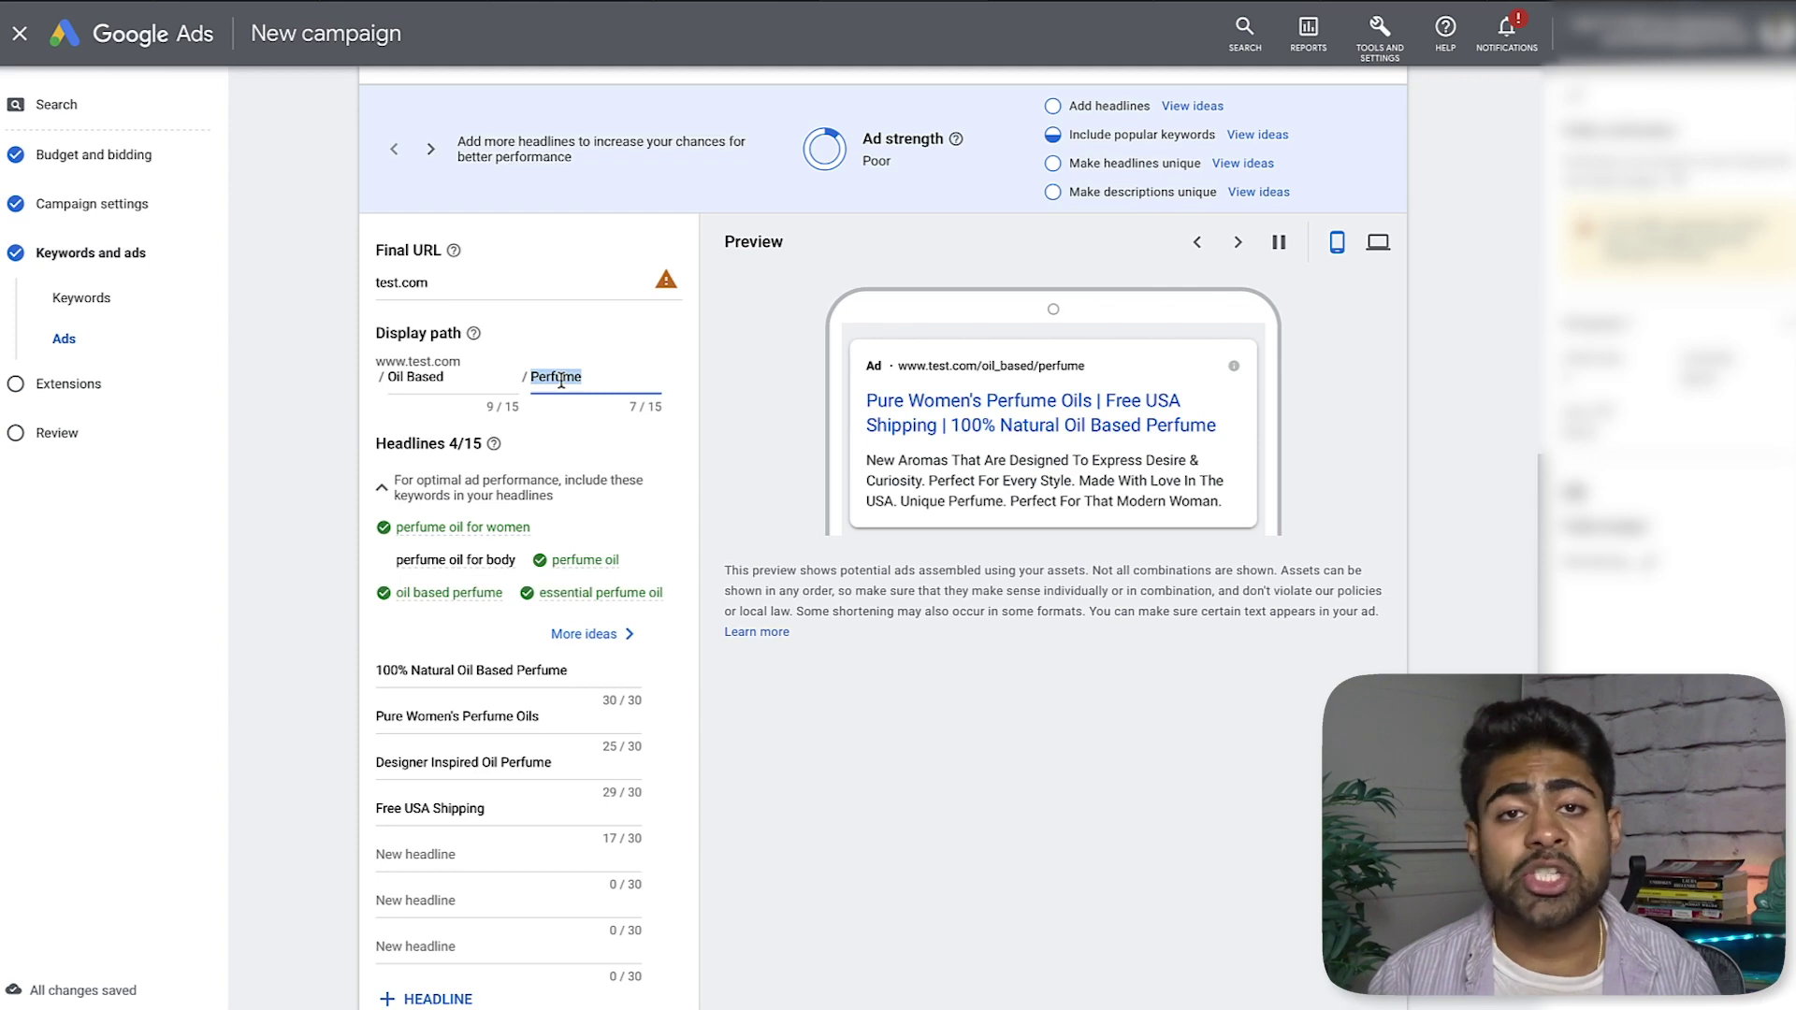
triple_click(487, 385)
scroll(498, 408, down, 1)
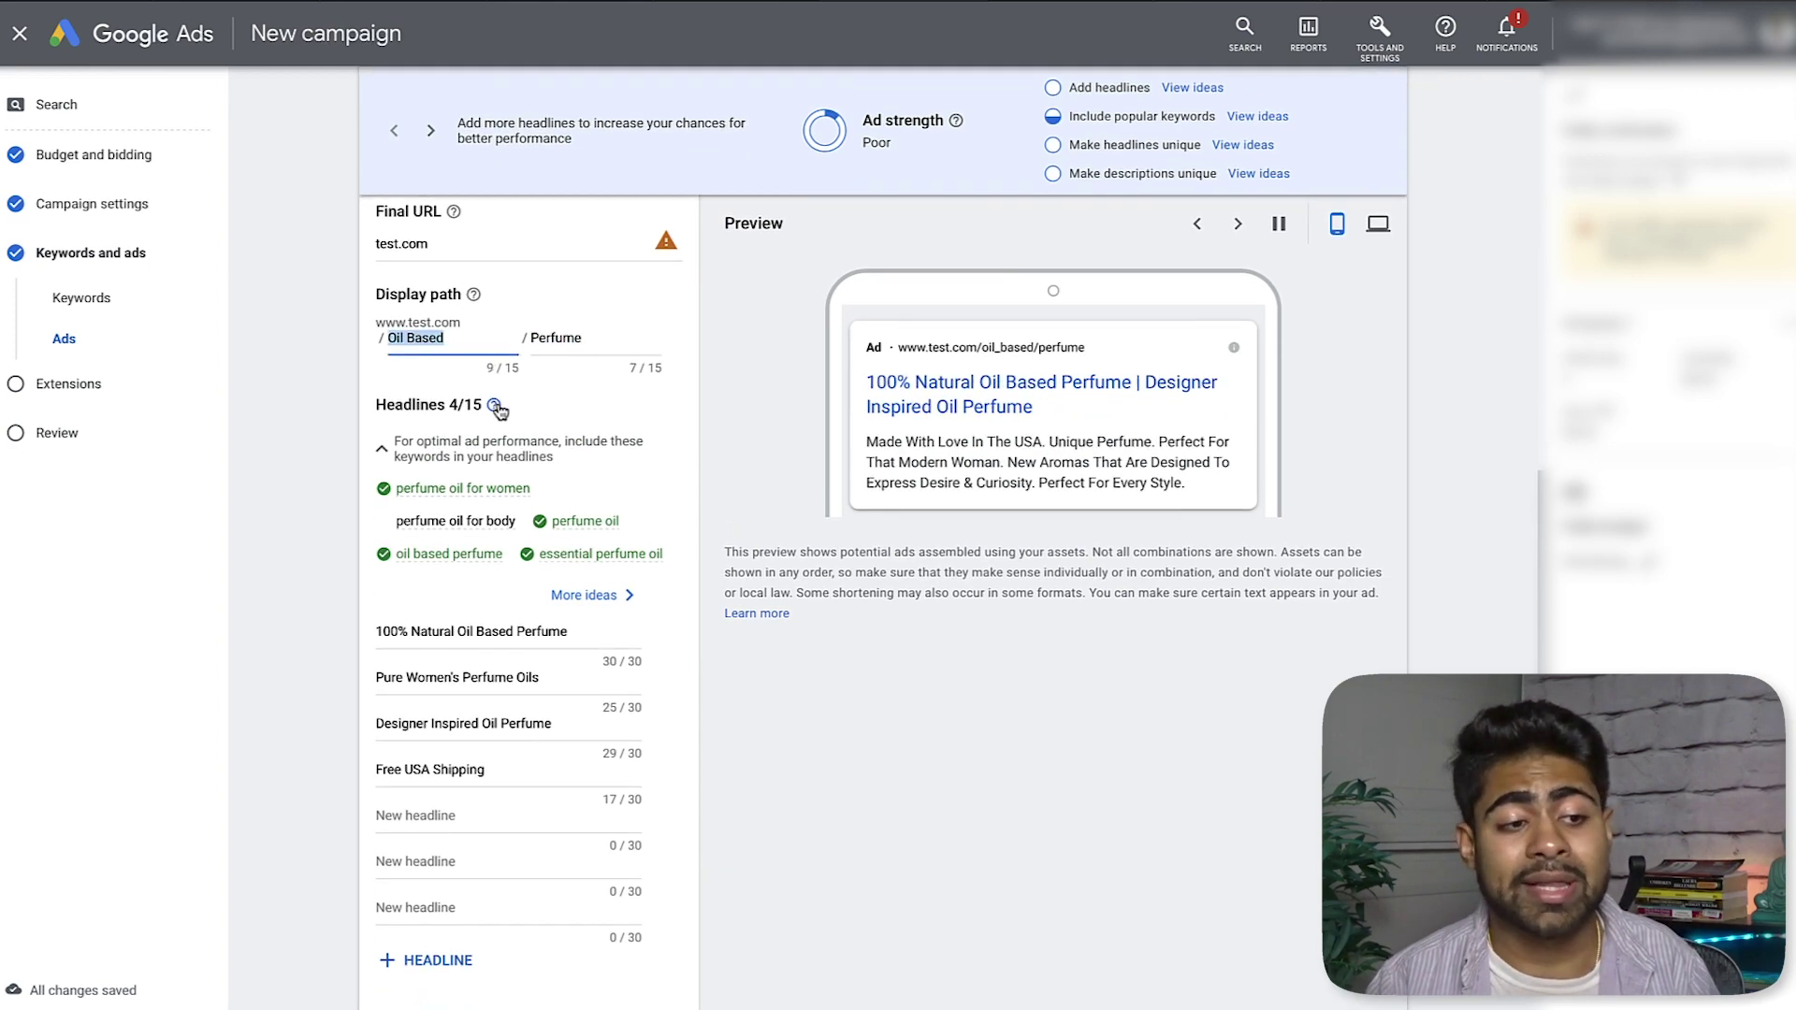
Read through the ad's headlines and descriptions, including the description beginning "New Aromas That Are".
scroll(499, 410, down, 4)
scroll(542, 474, up, 1)
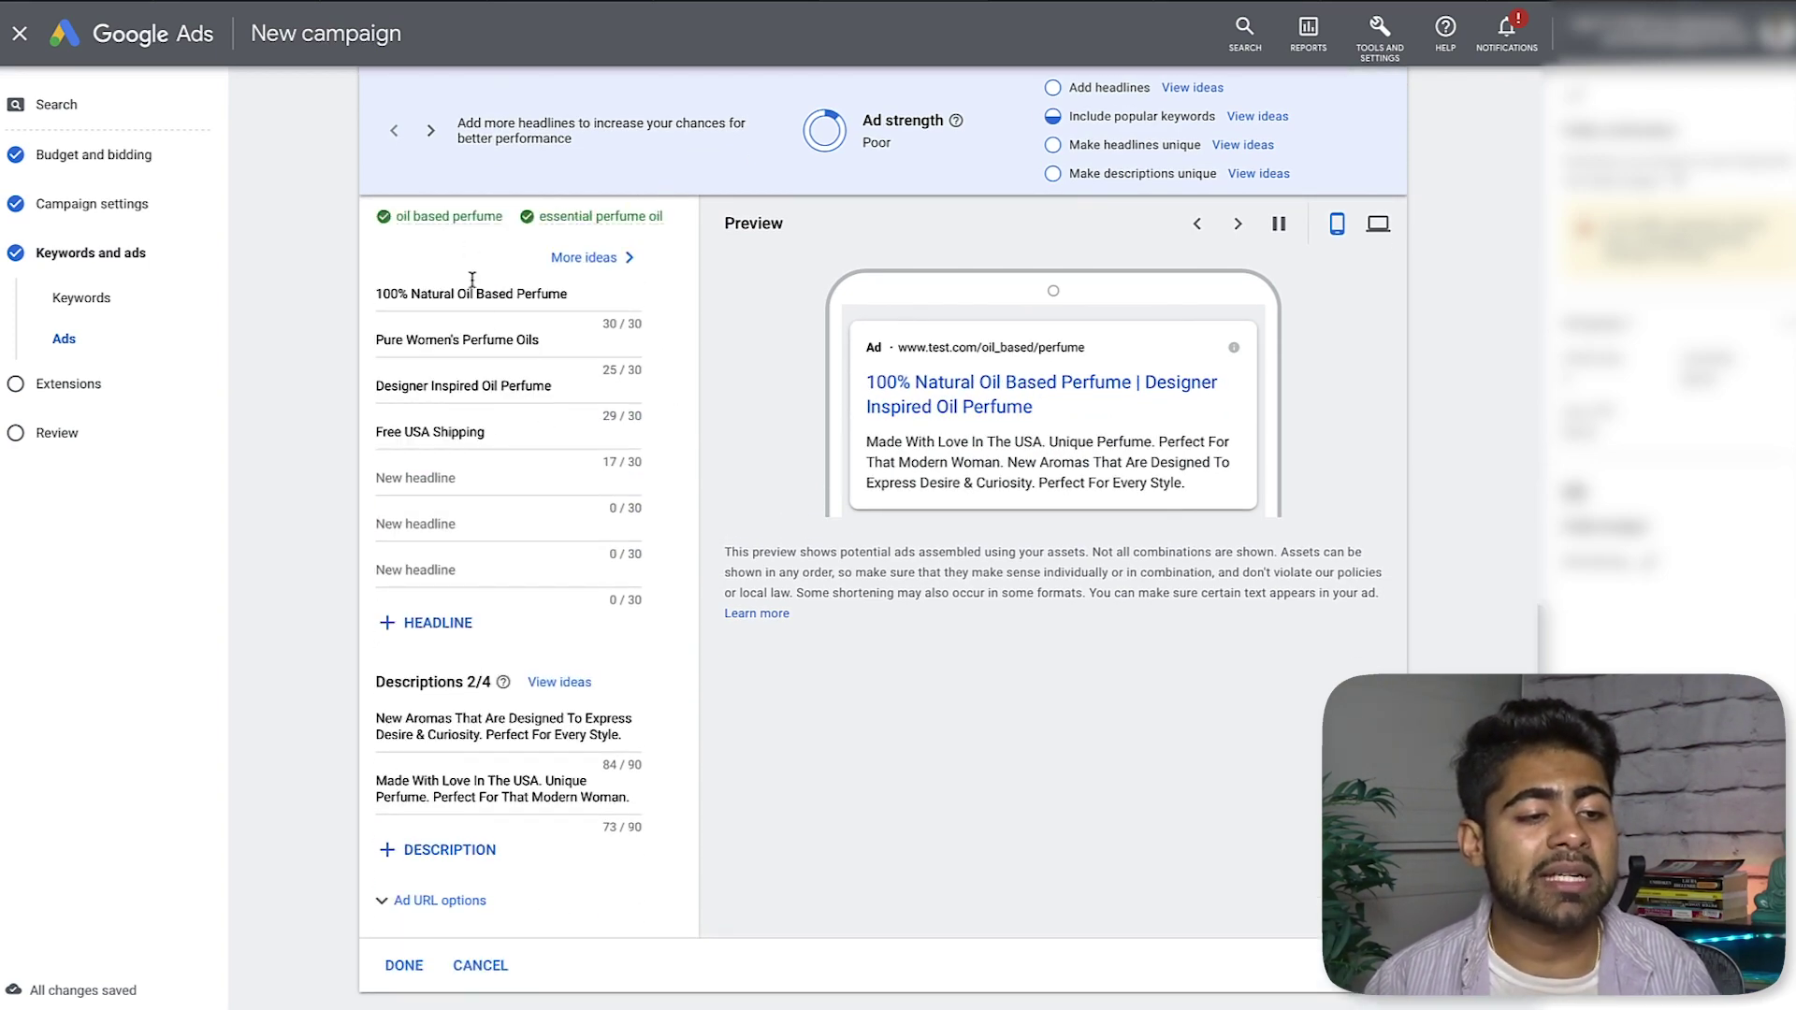
scroll(665, 510, up, 1)
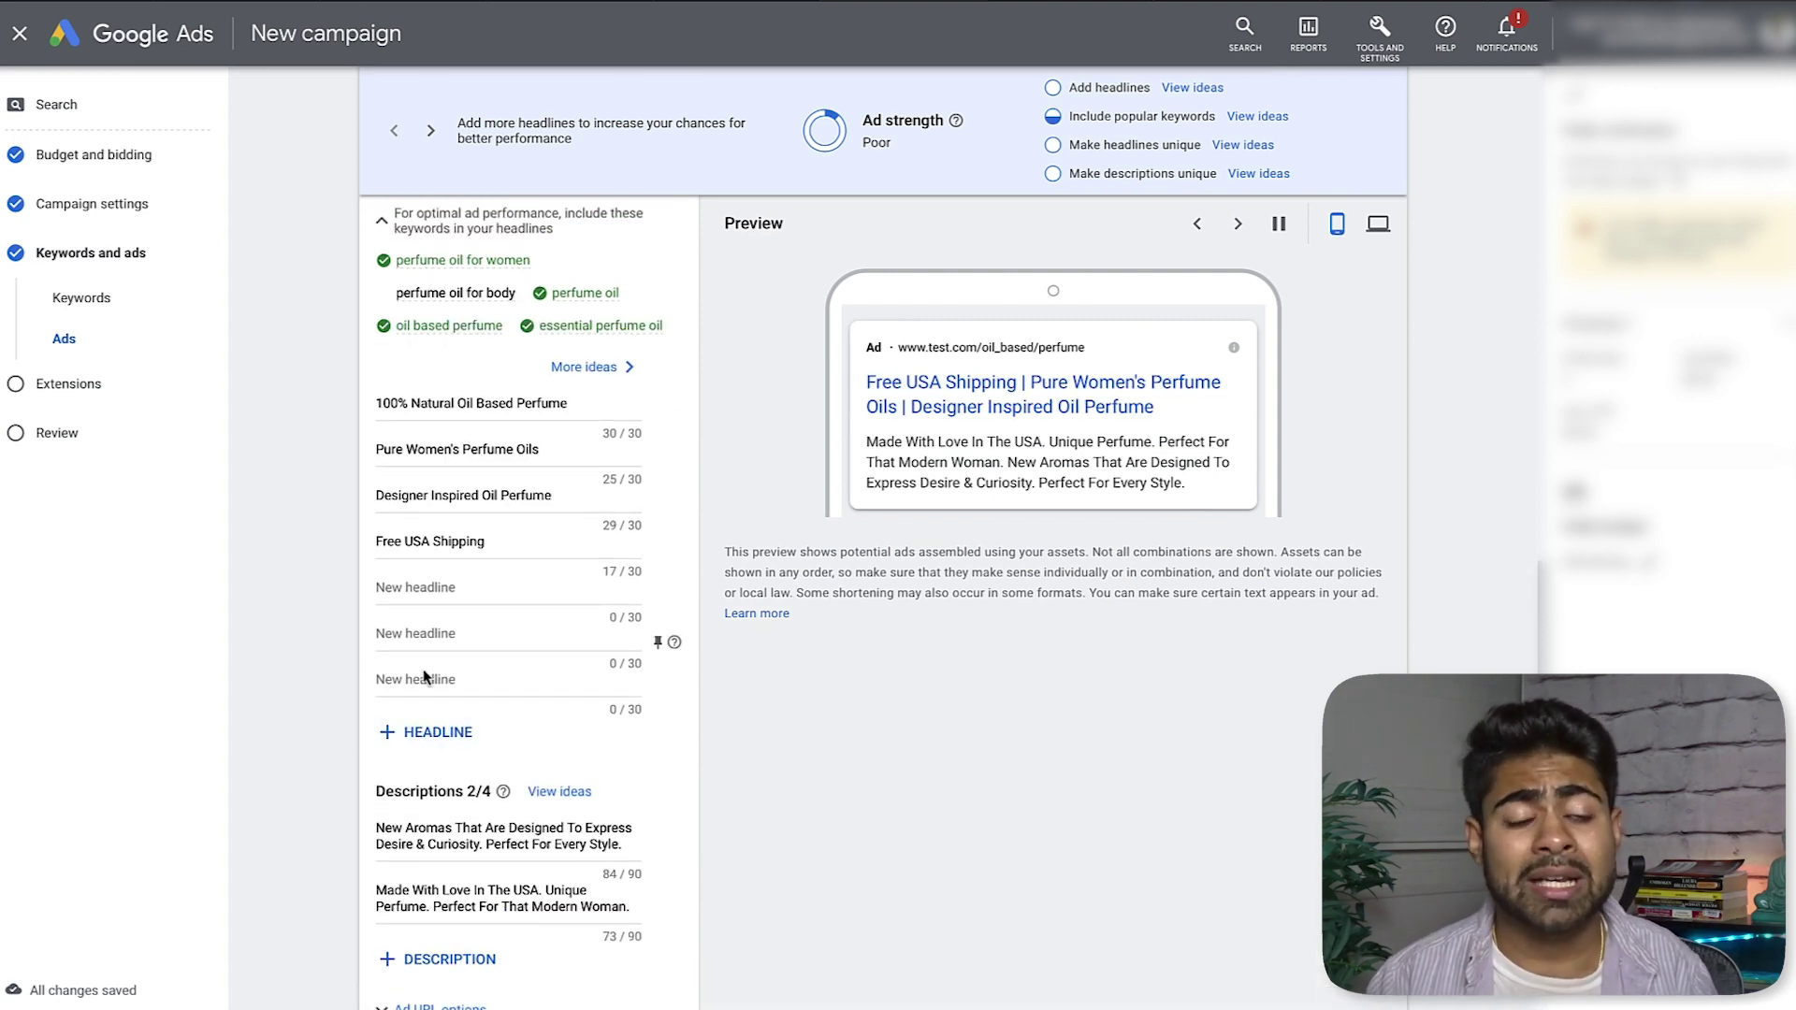
scroll(468, 748, down, 1)
triple_click(476, 747)
scroll(476, 747, down, 2)
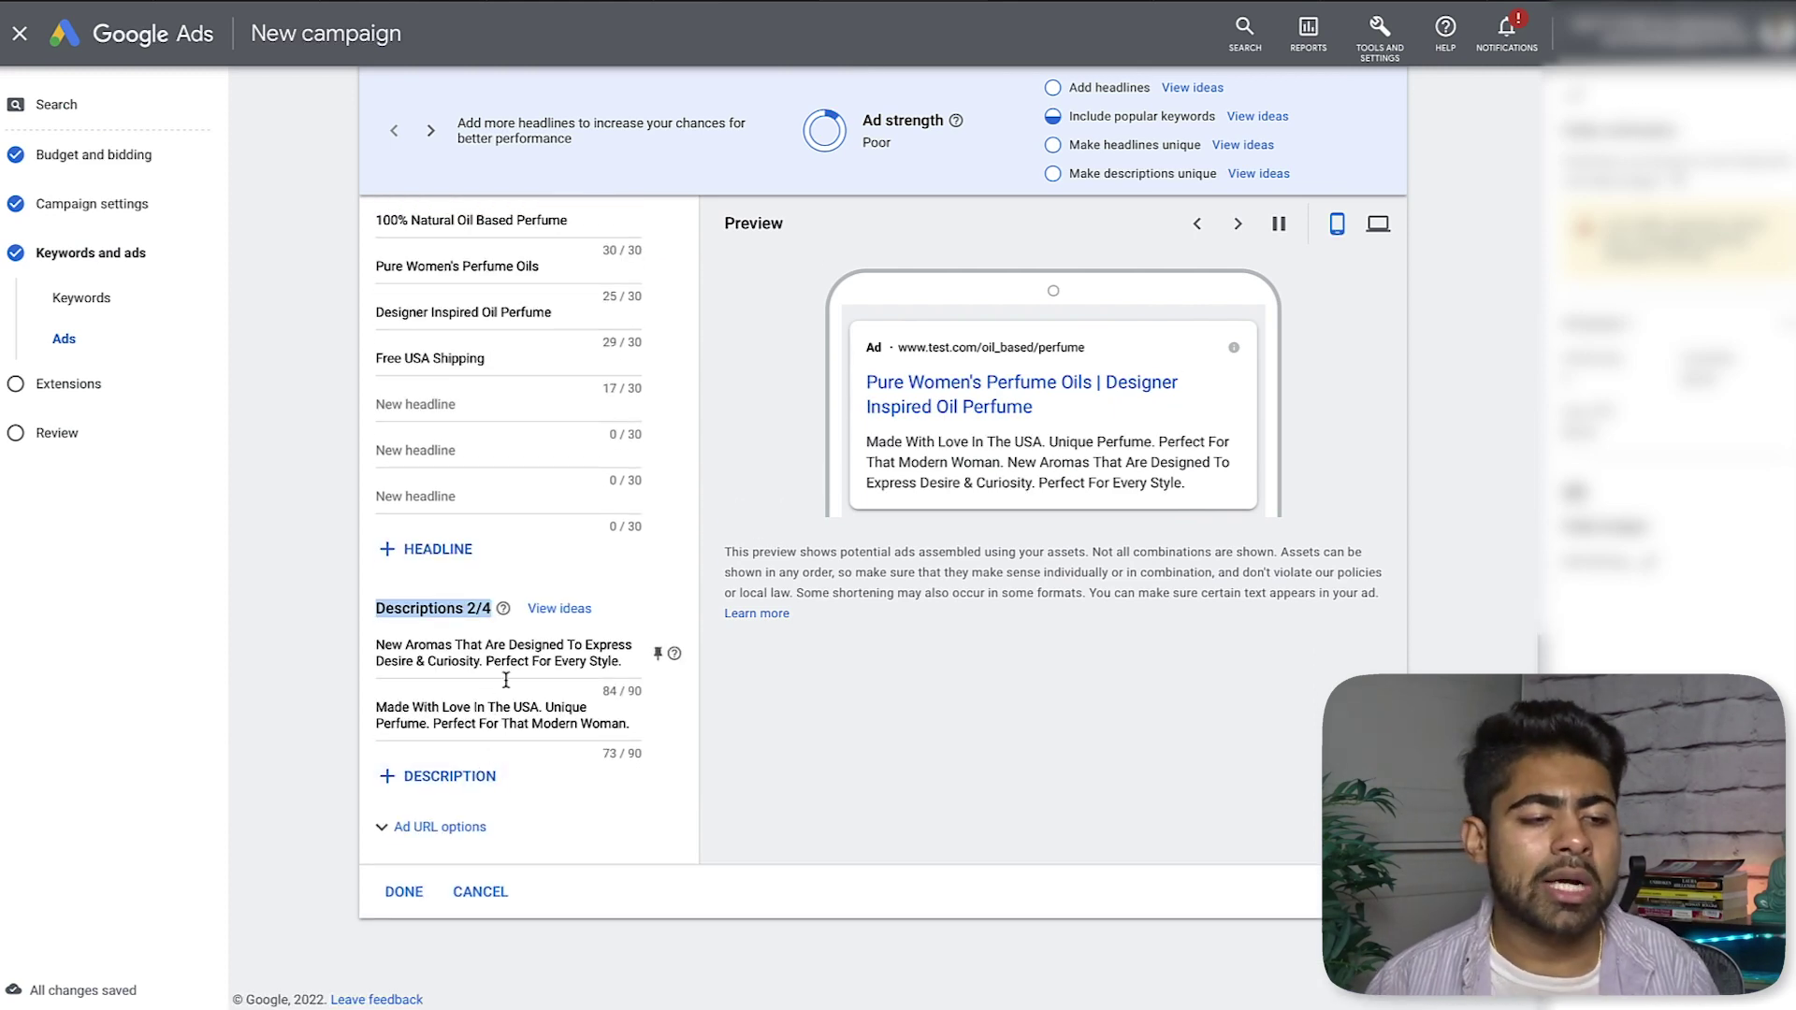
drag(377, 644, 523, 653)
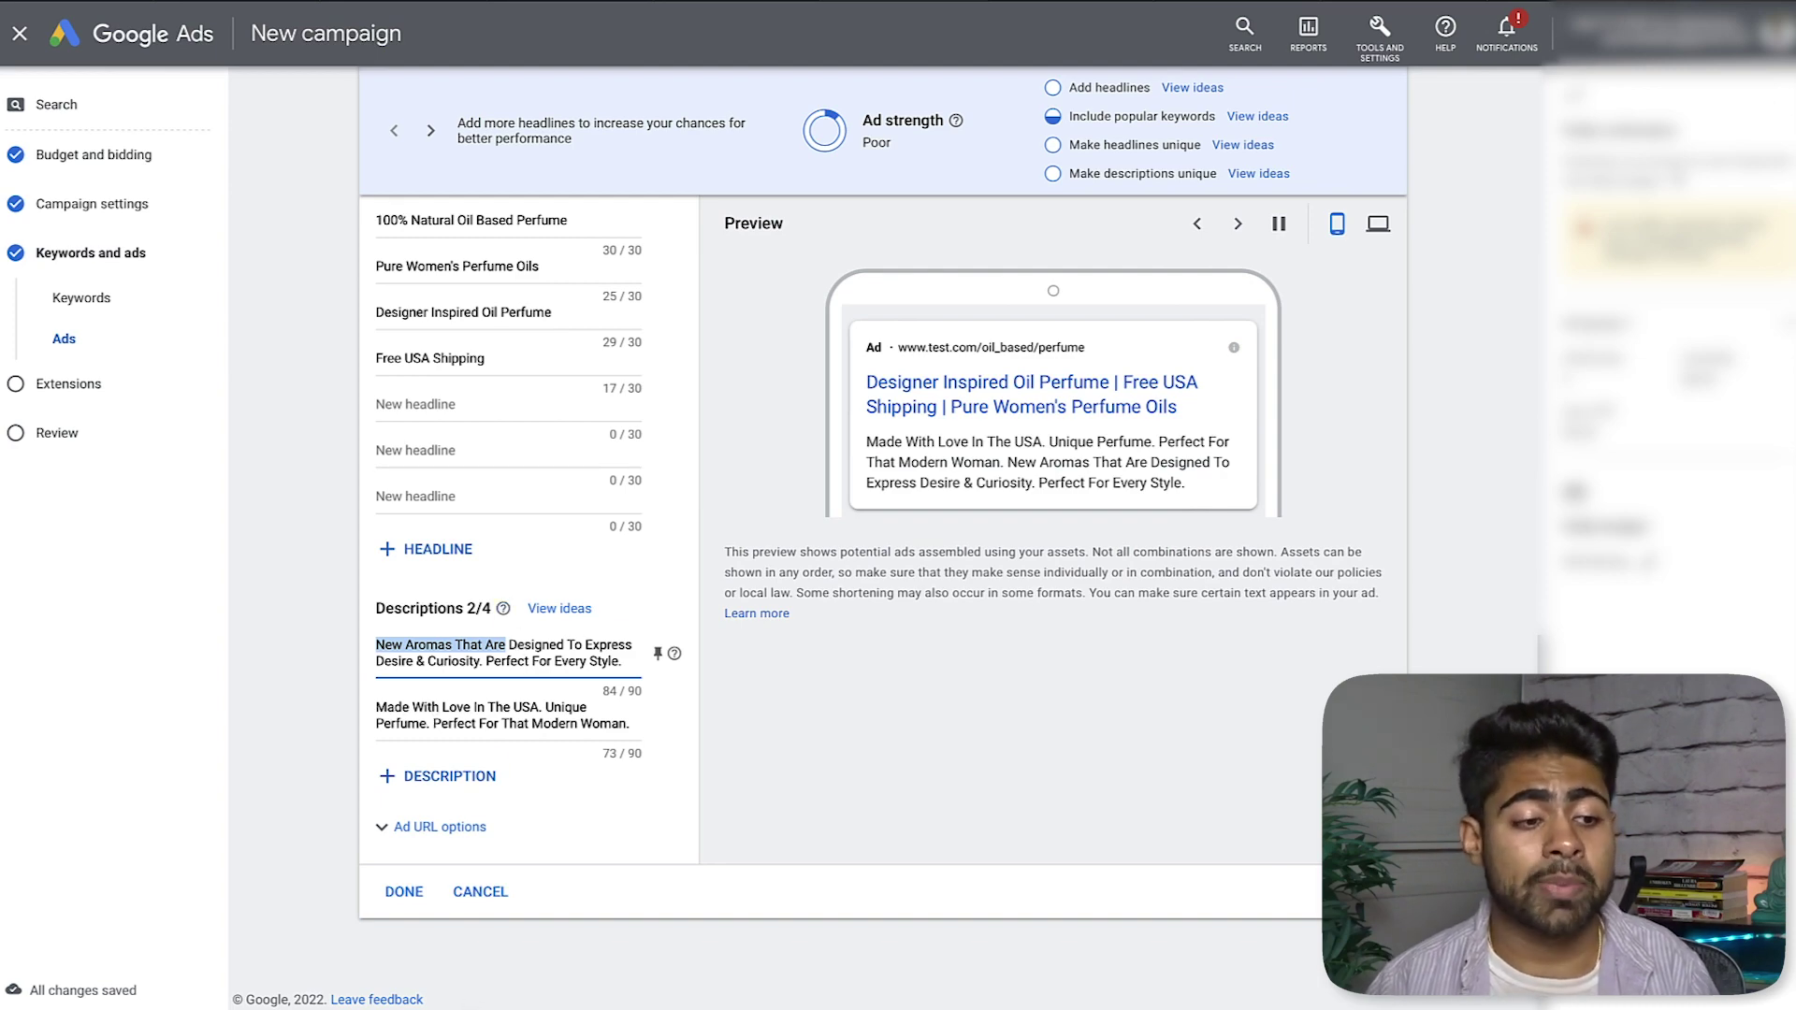
Check the ad strength against the ad group's keywords and finish the perfume oil ad.
scroll(411, 889, up, 5)
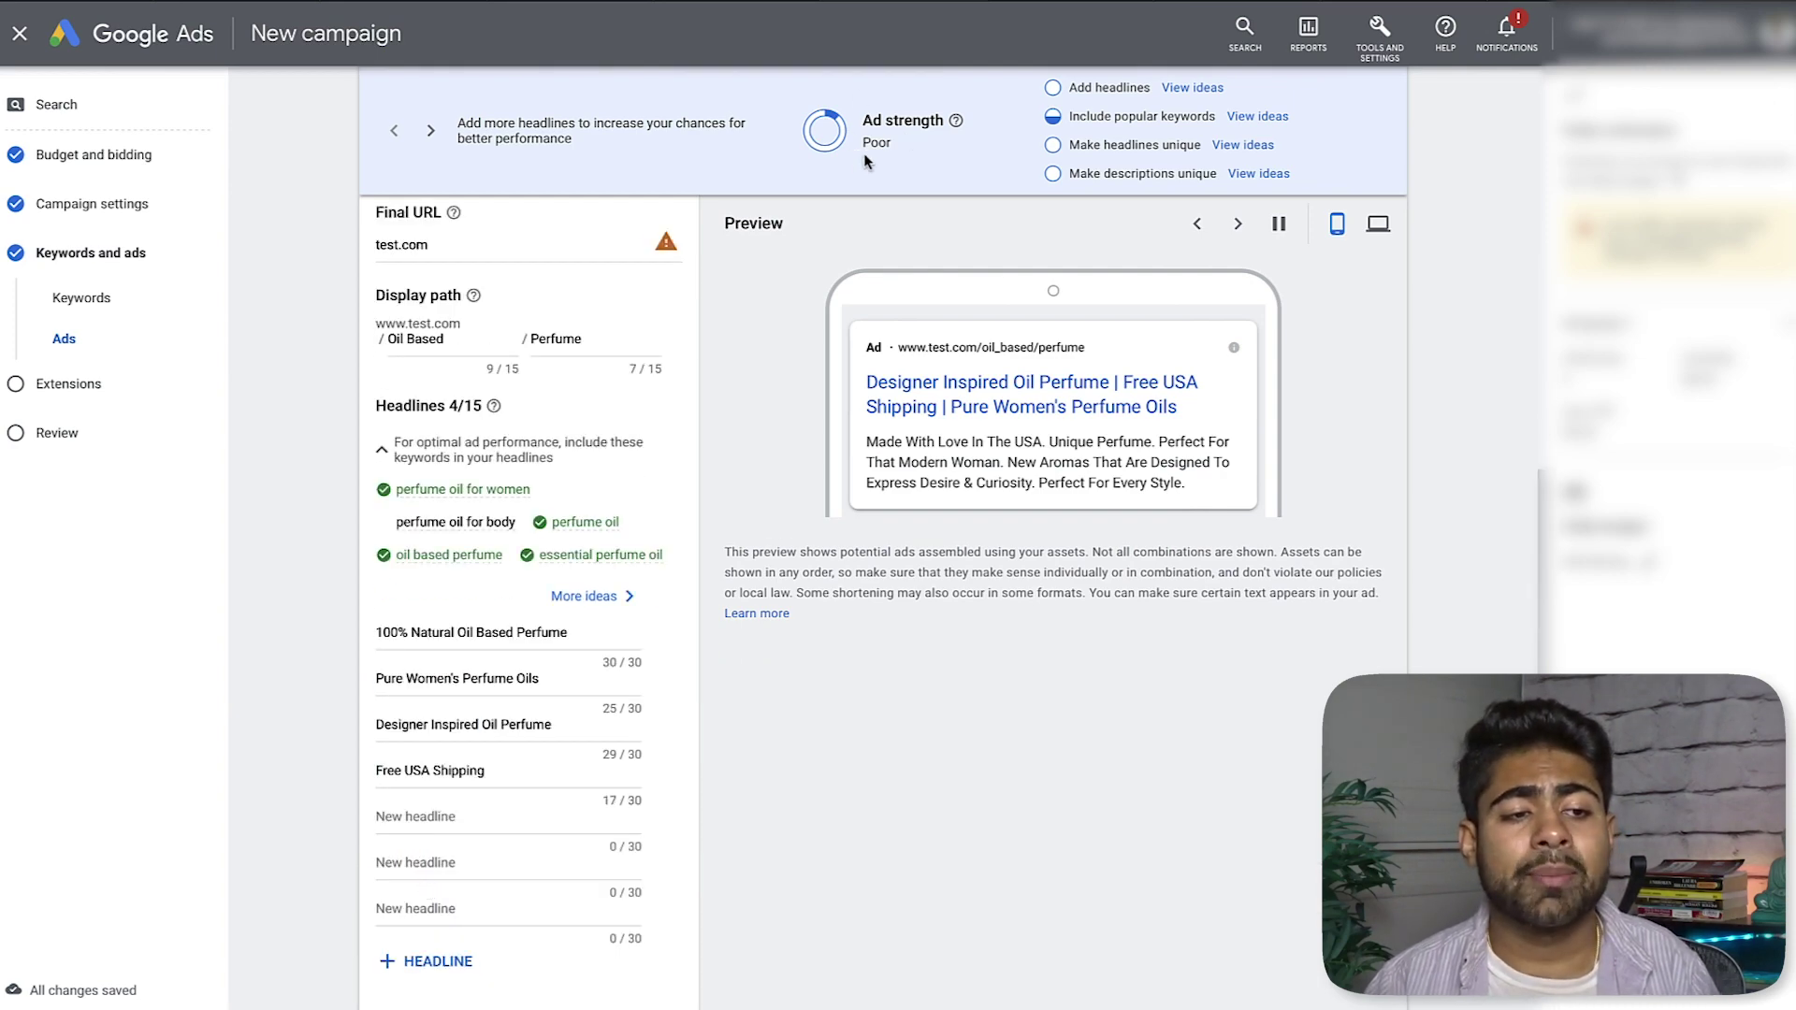
scroll(867, 152, up, 8)
scroll(731, 429, down, 8)
scroll(732, 430, down, 2)
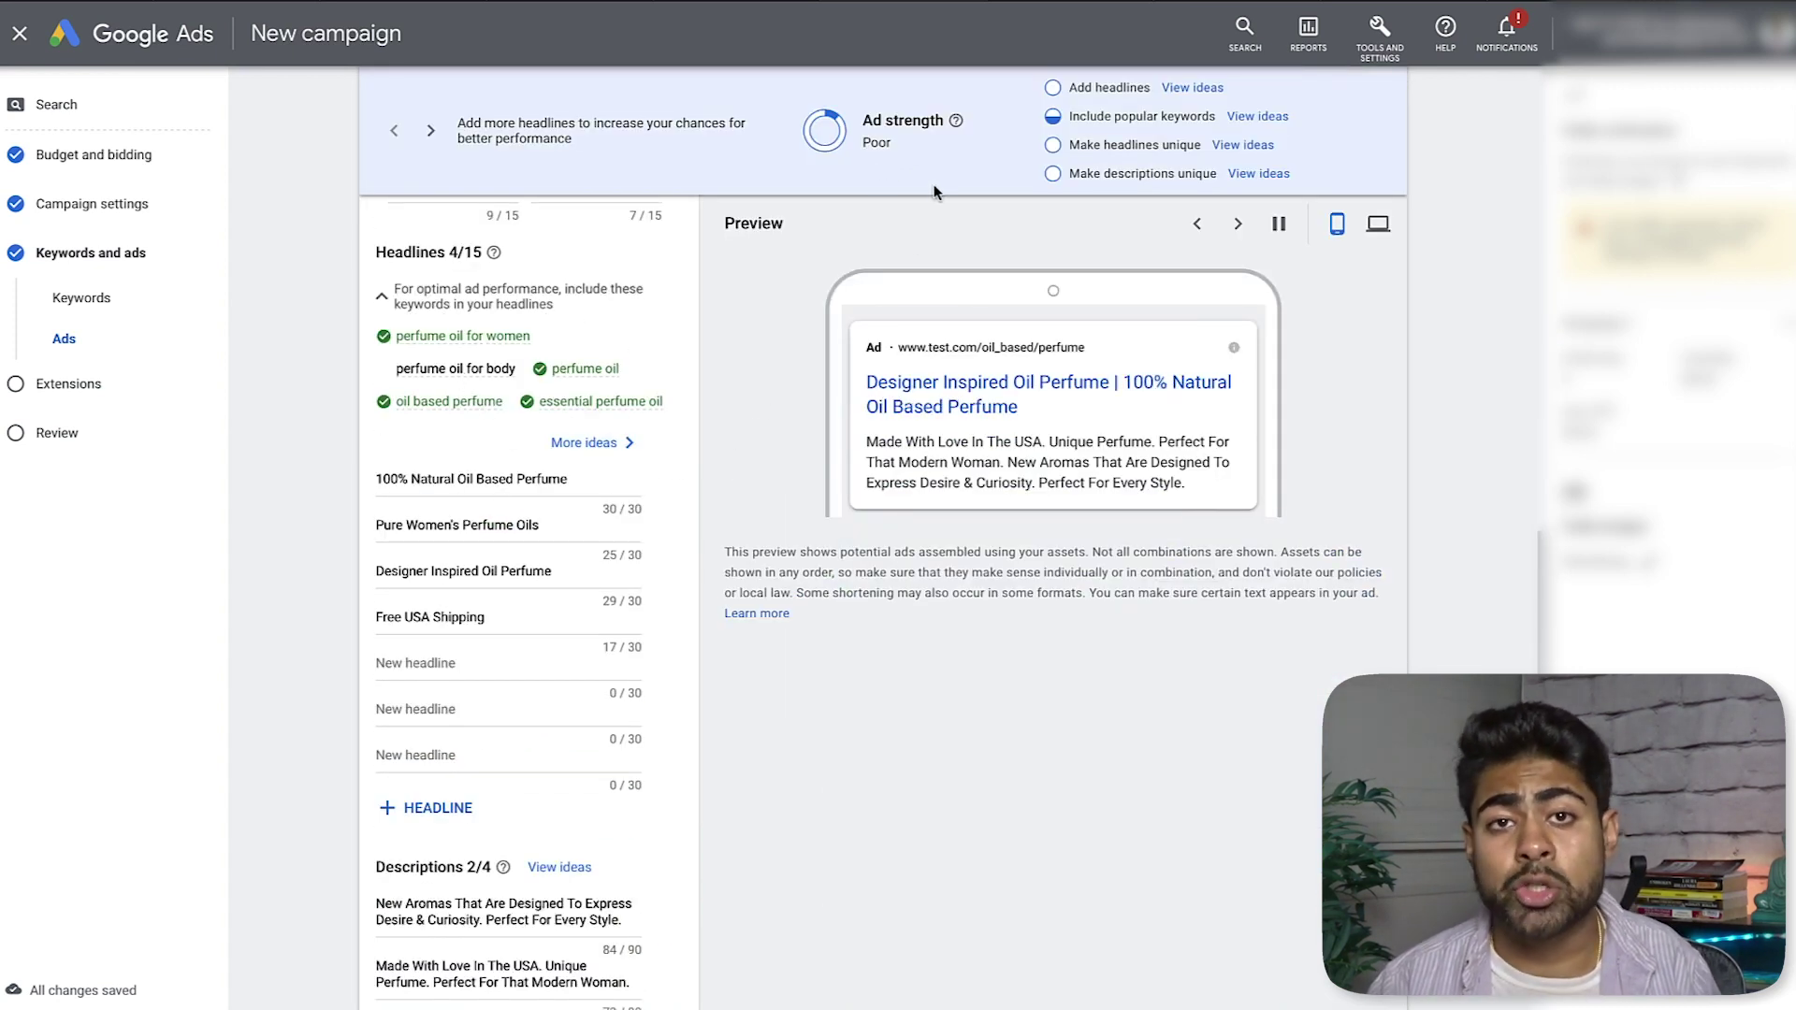
scroll(918, 191, down, 2)
scroll(696, 717, up, 10)
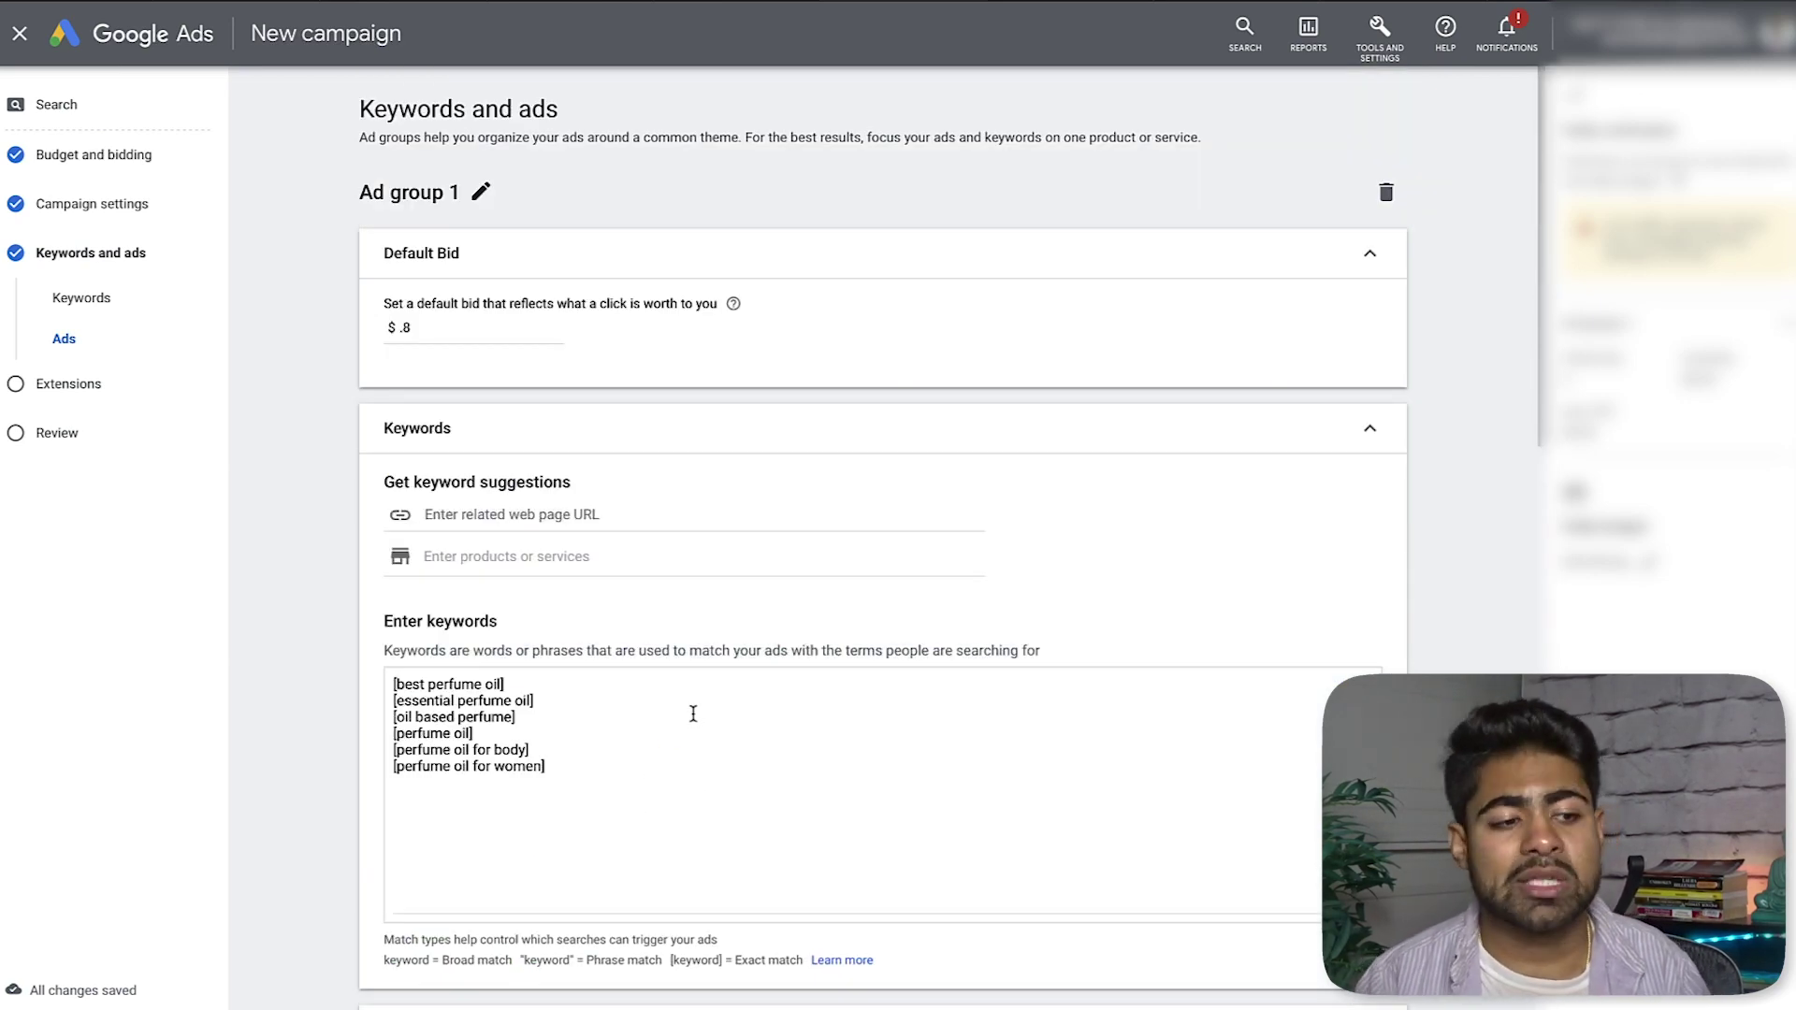
scroll(693, 713, down, 10)
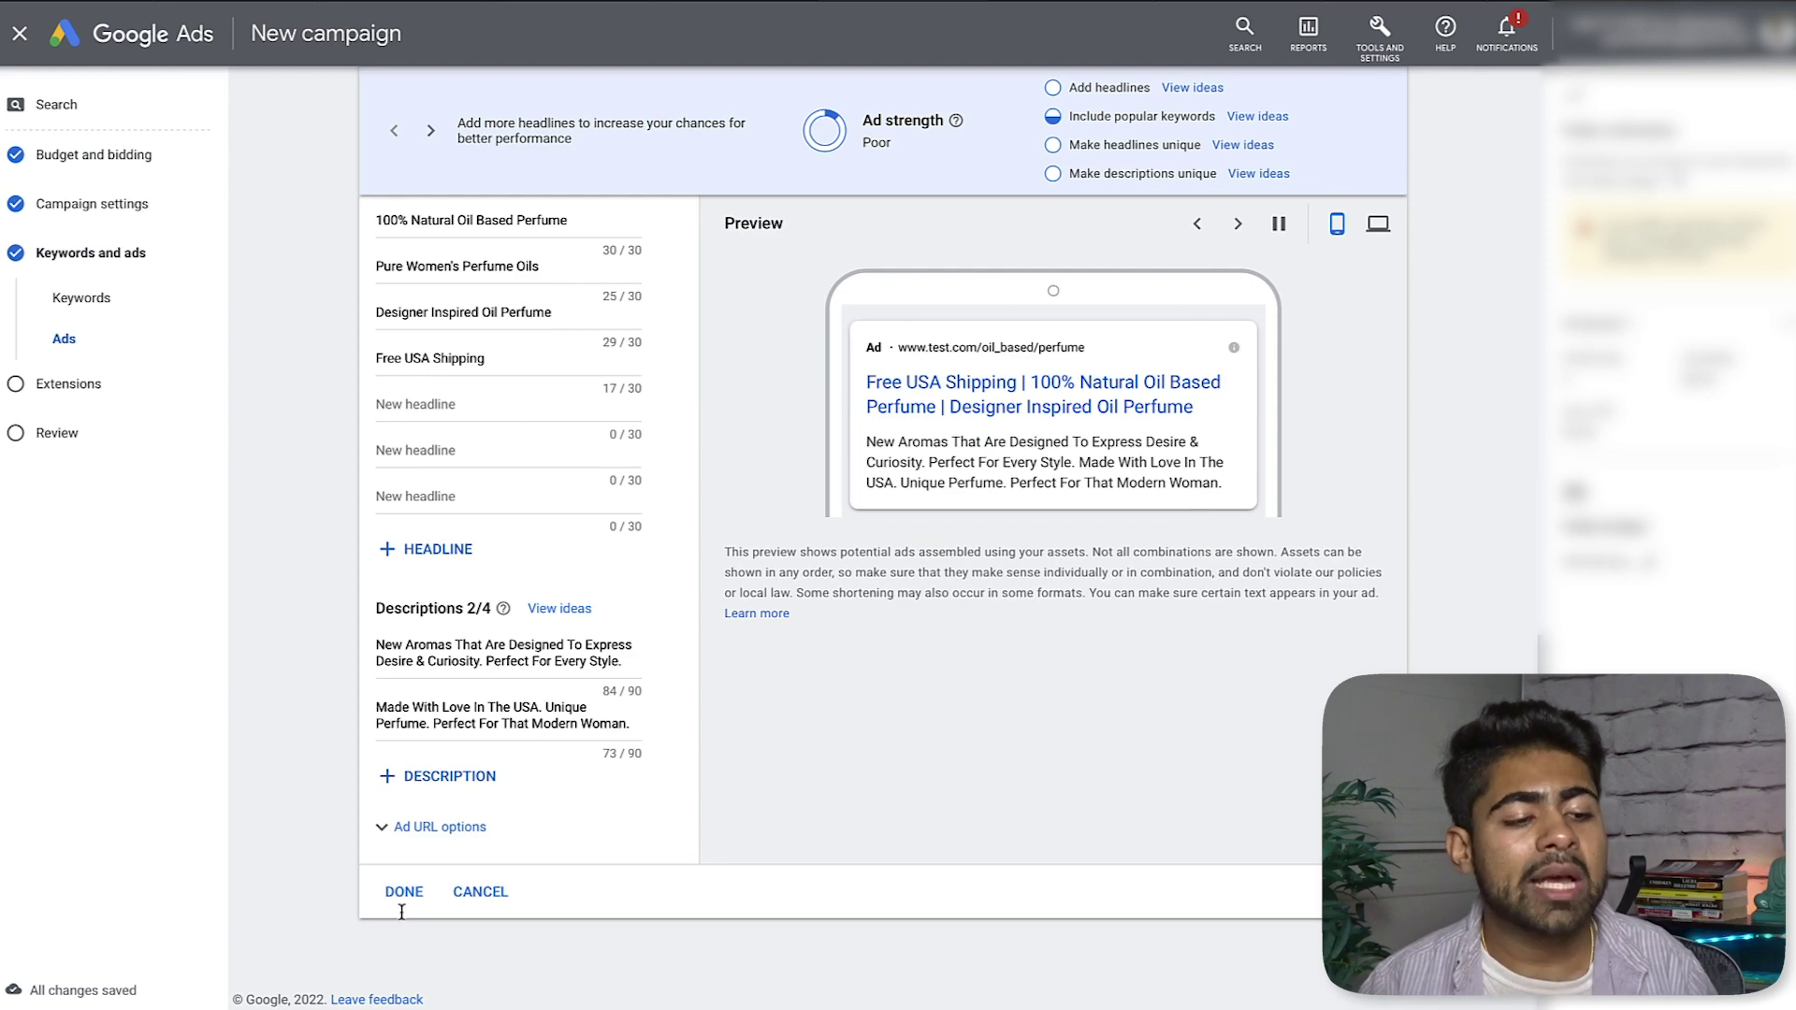
click(403, 891)
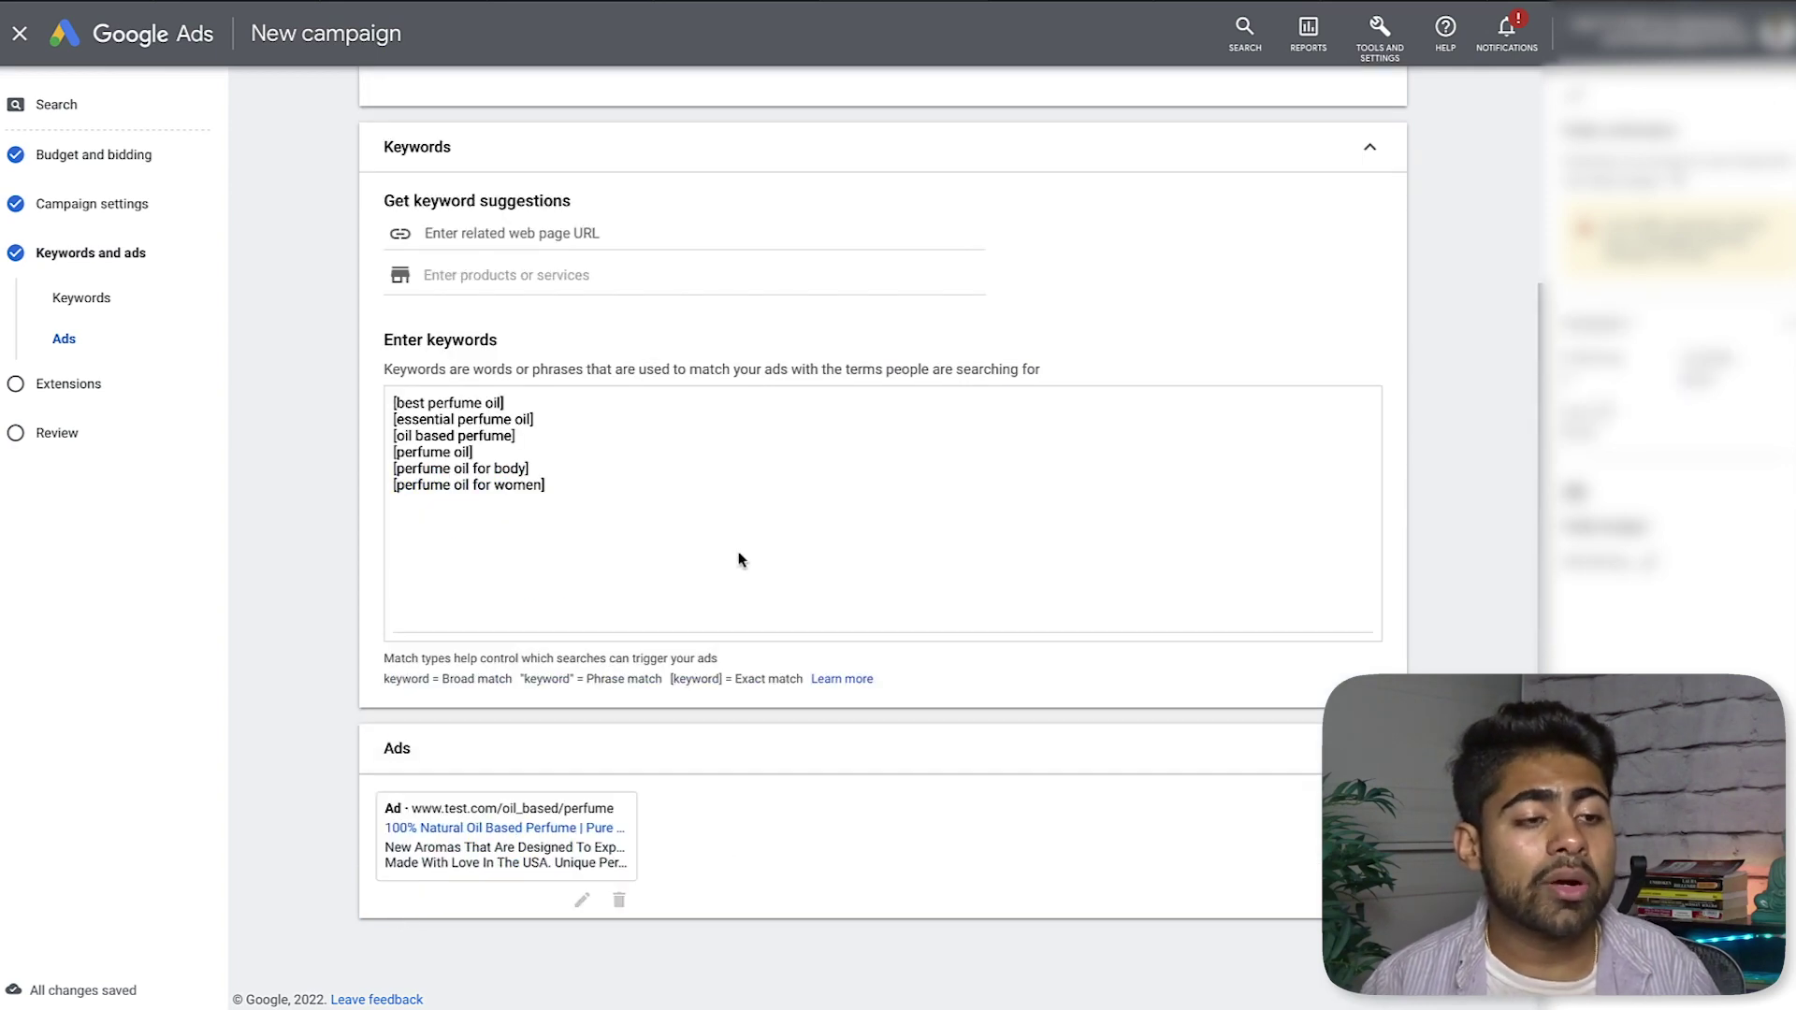
Collapse the keywords section of Ad group 1 and consult the Fragrance Oil group in the Search AD Template spreadsheet.
scroll(711, 570, up, 2)
scroll(702, 584, down, 2)
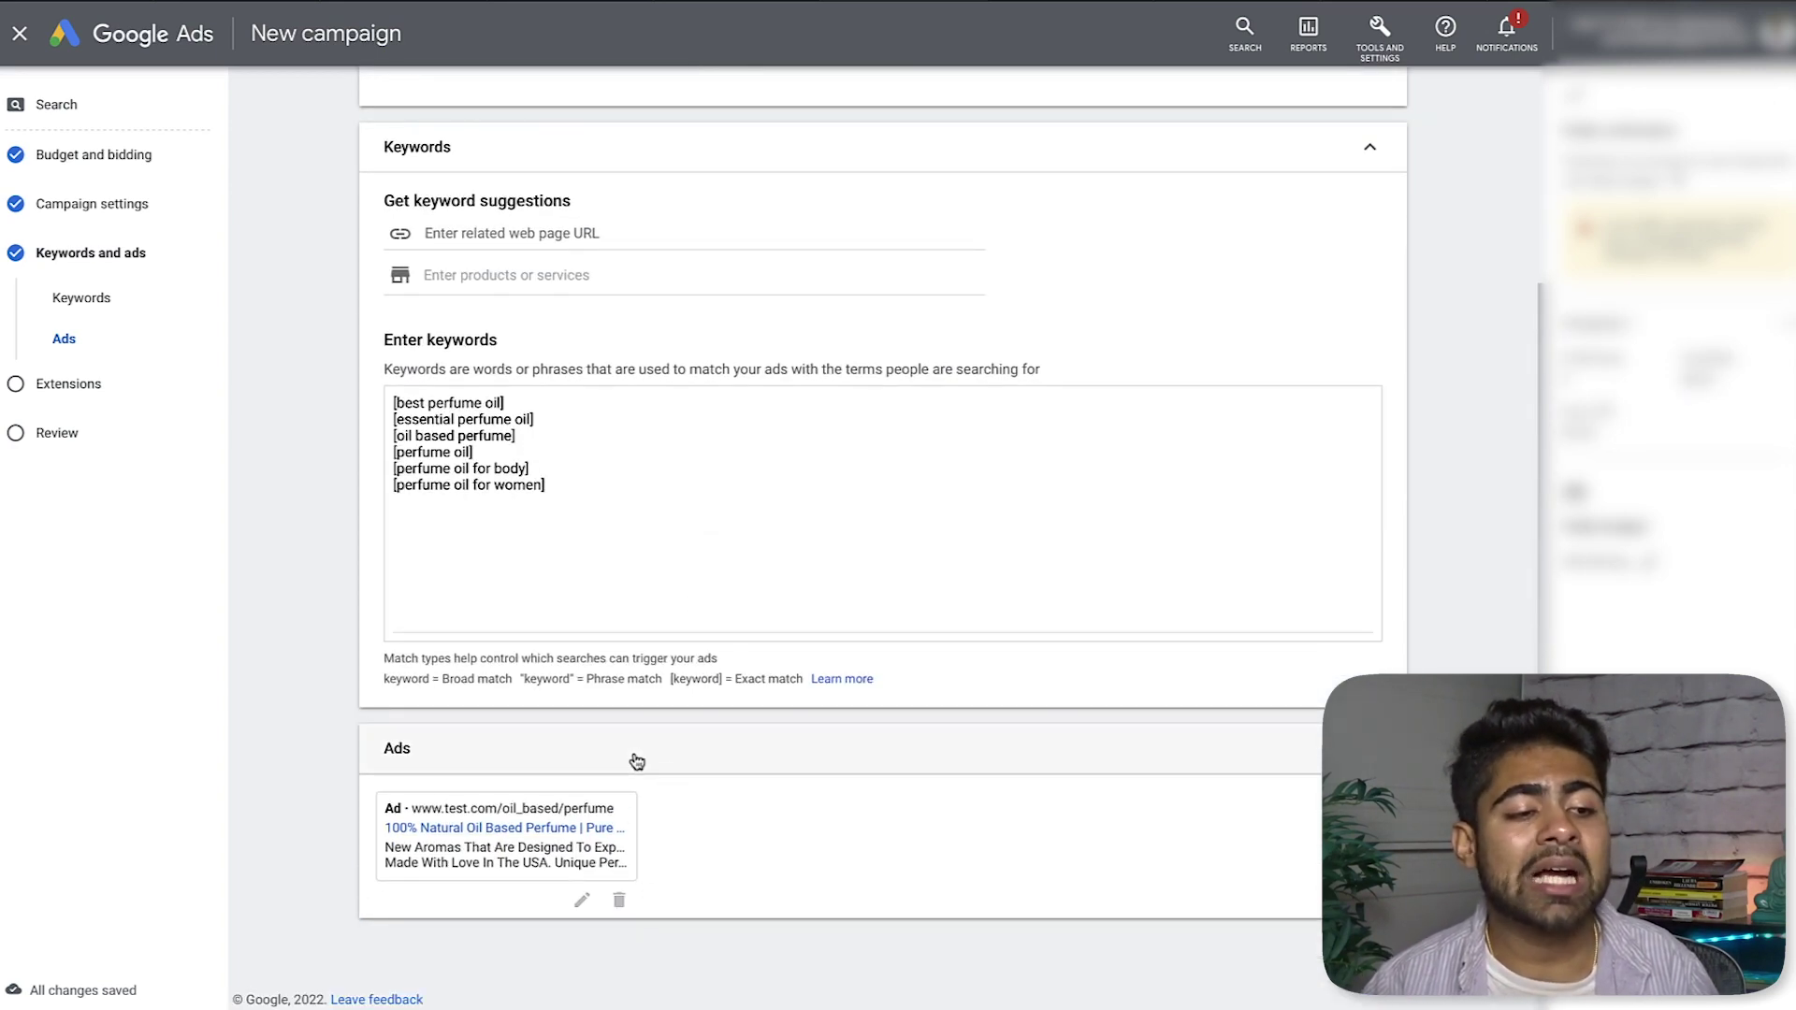
click(1366, 149)
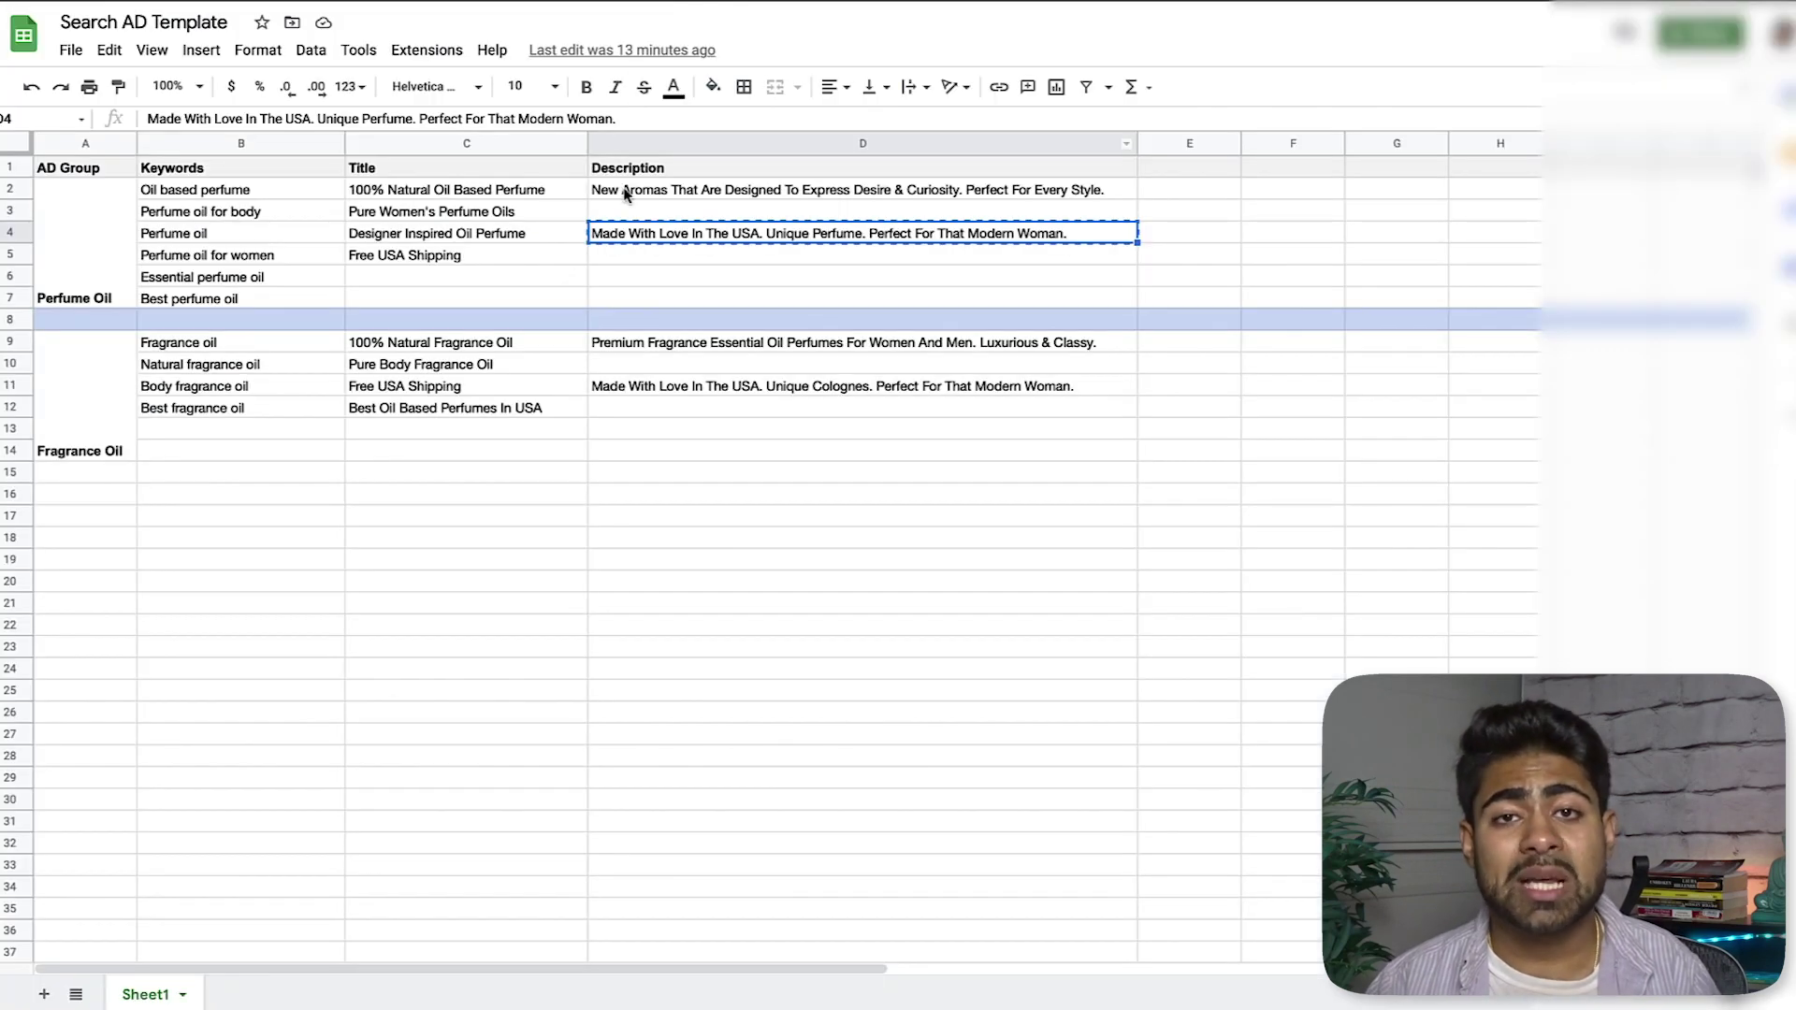
click(46, 411)
click(145, 366)
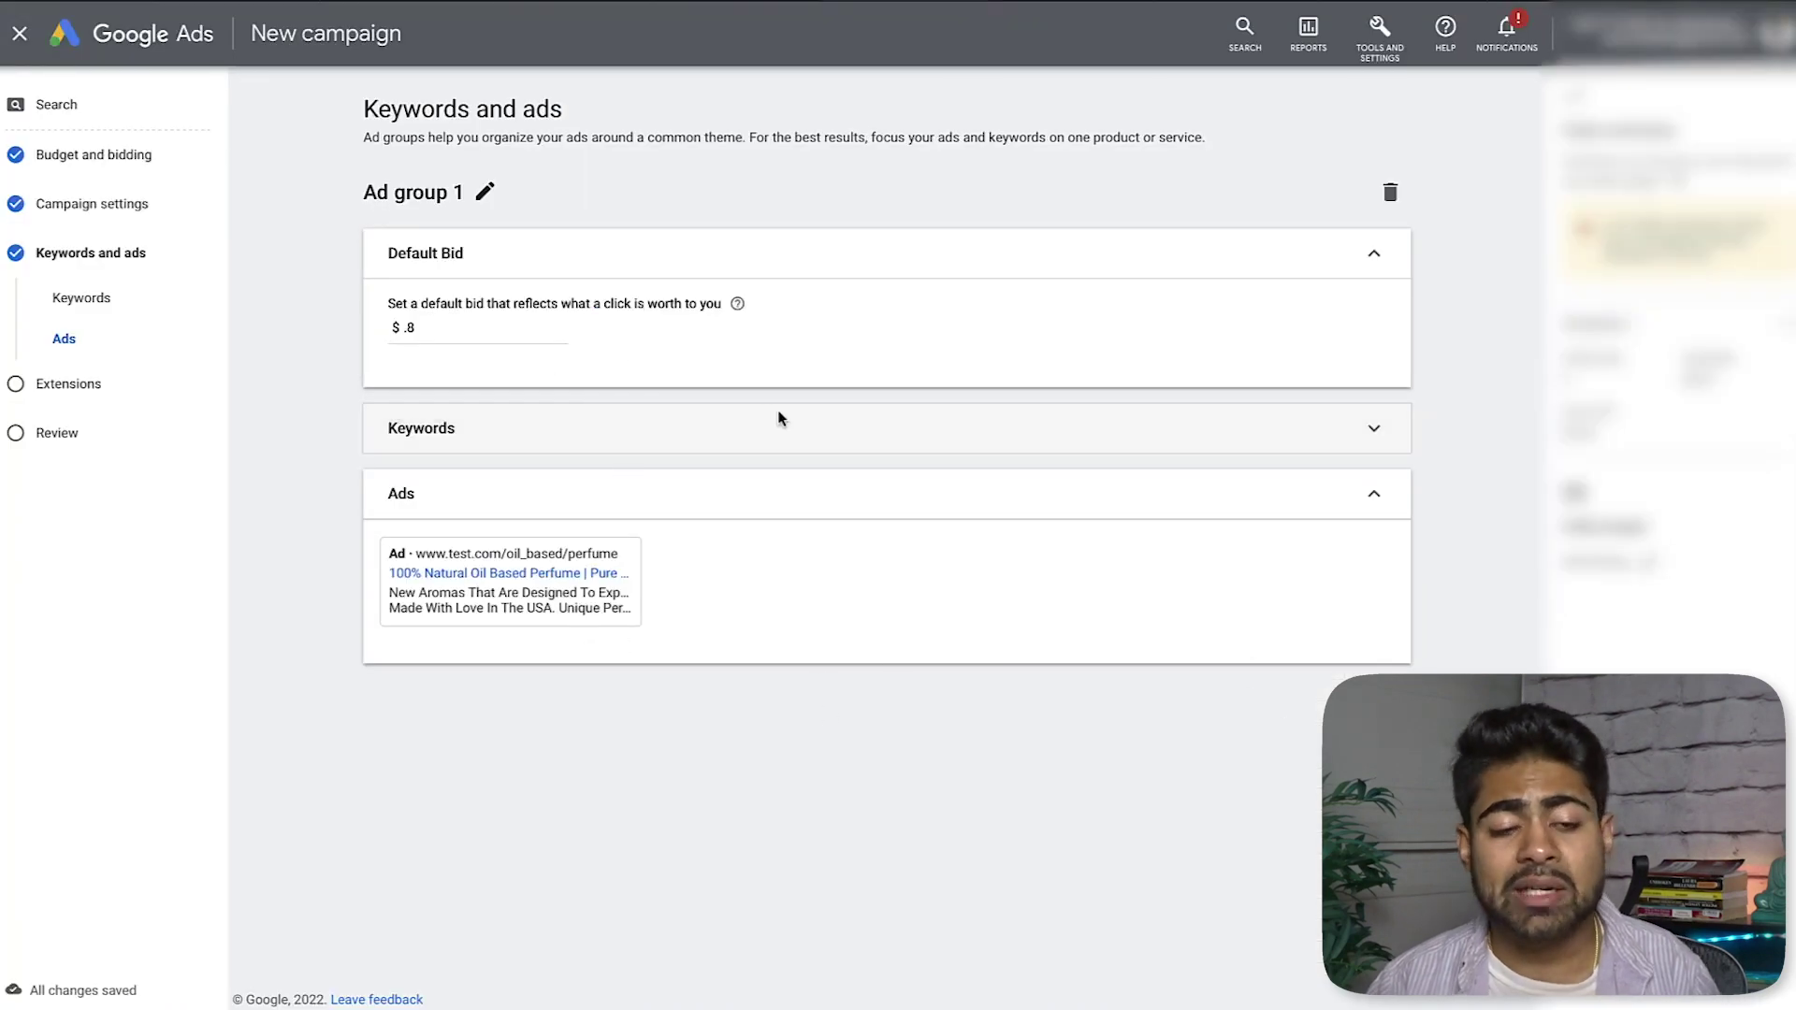
Continue from the Google Ads keywords and ads stage to the extensions stage and review the available sitelink extensions.
click(1377, 700)
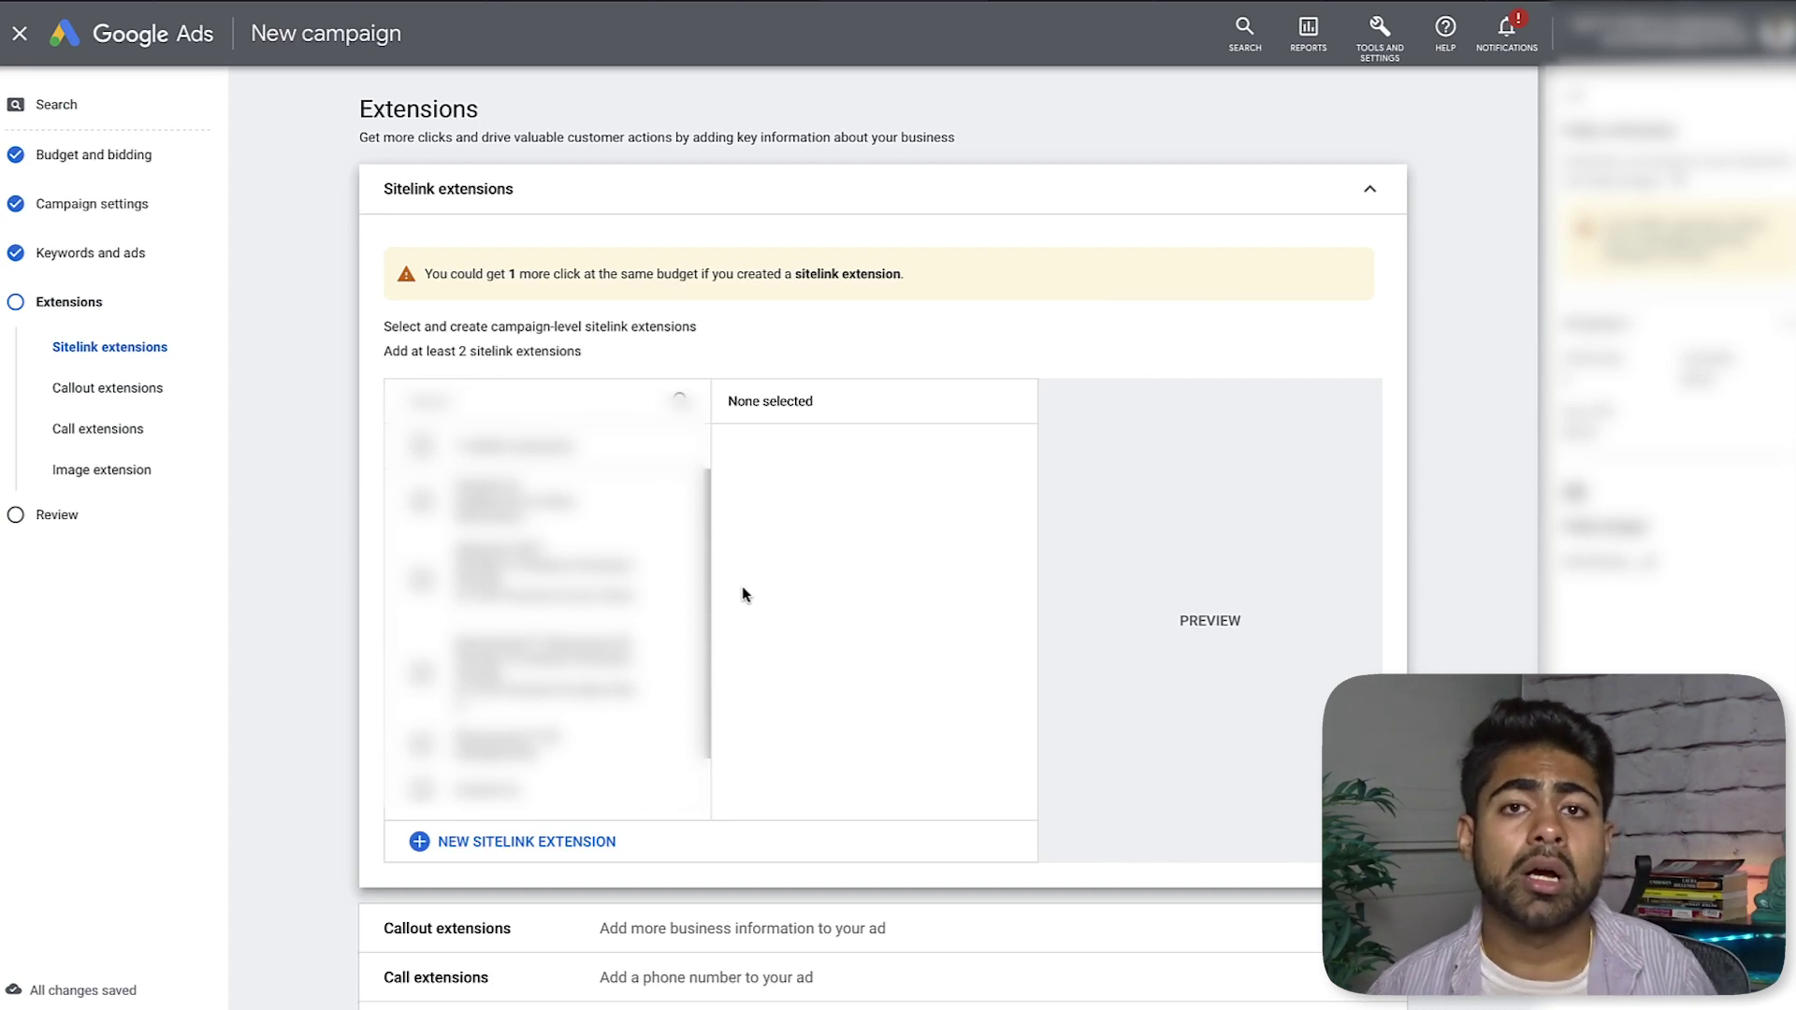
scroll(690, 582, down, 4)
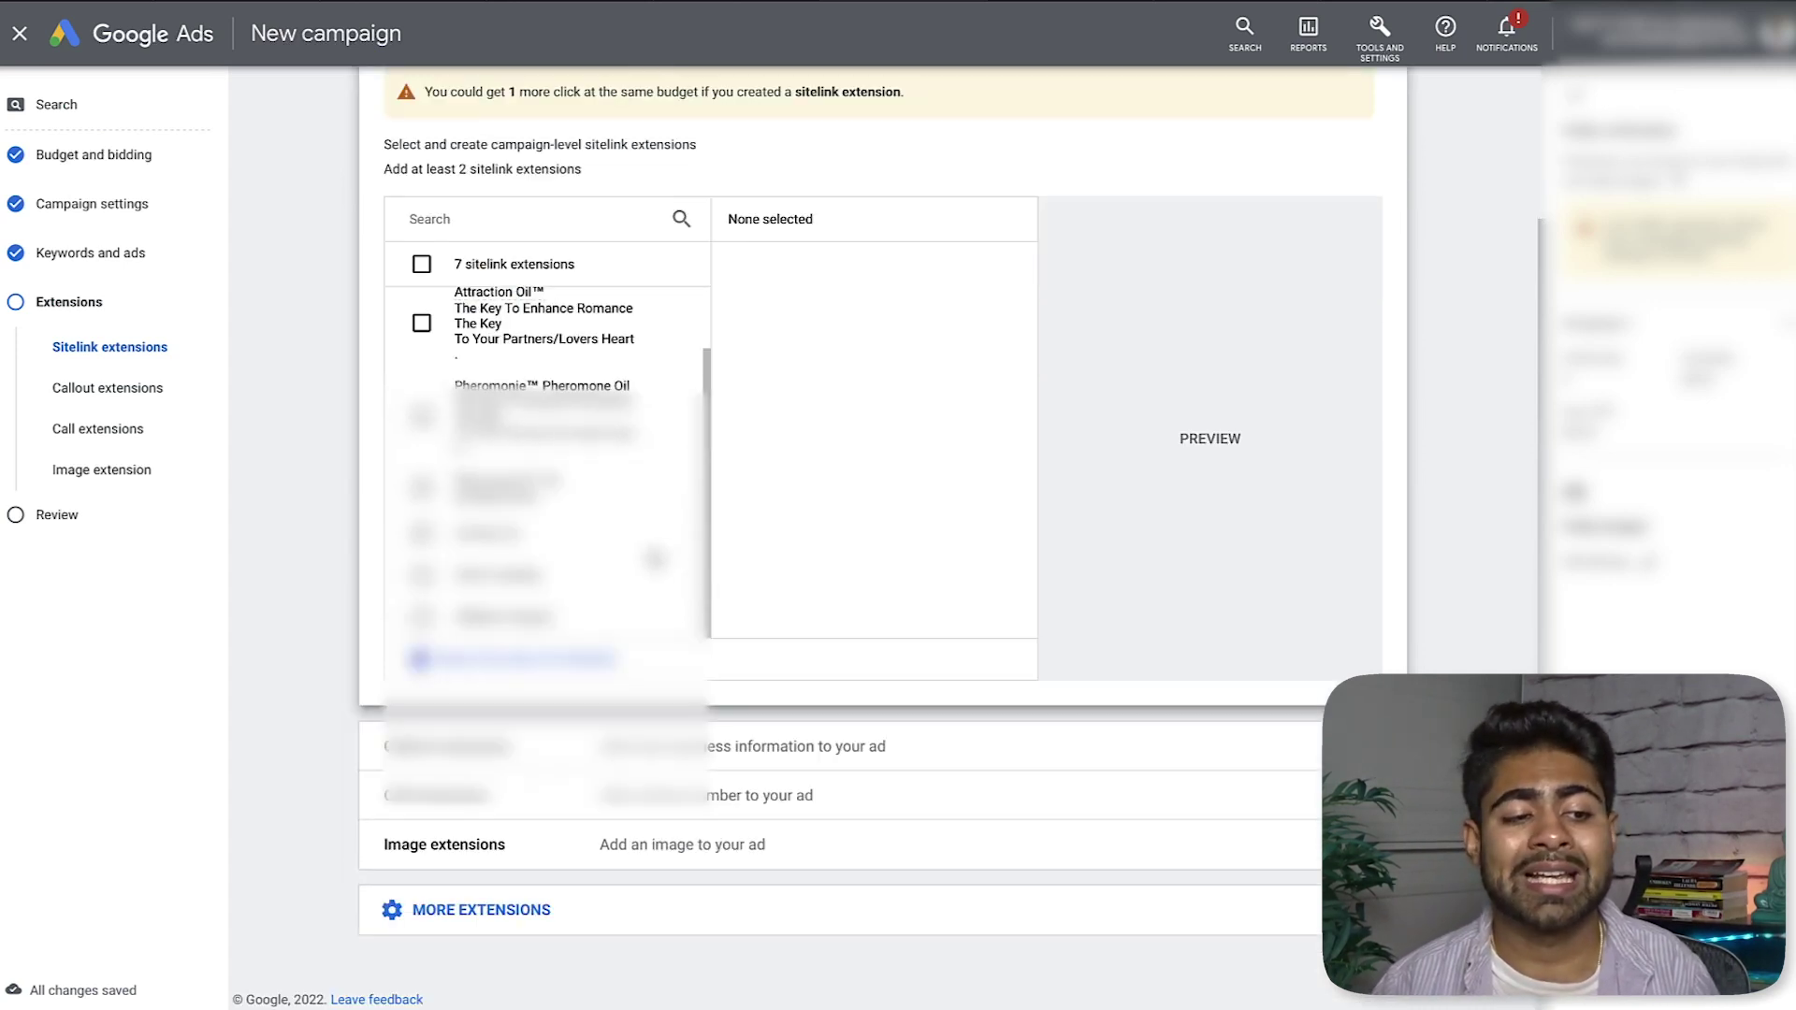
scroll(654, 559, up, 4)
scroll(436, 819, down, 3)
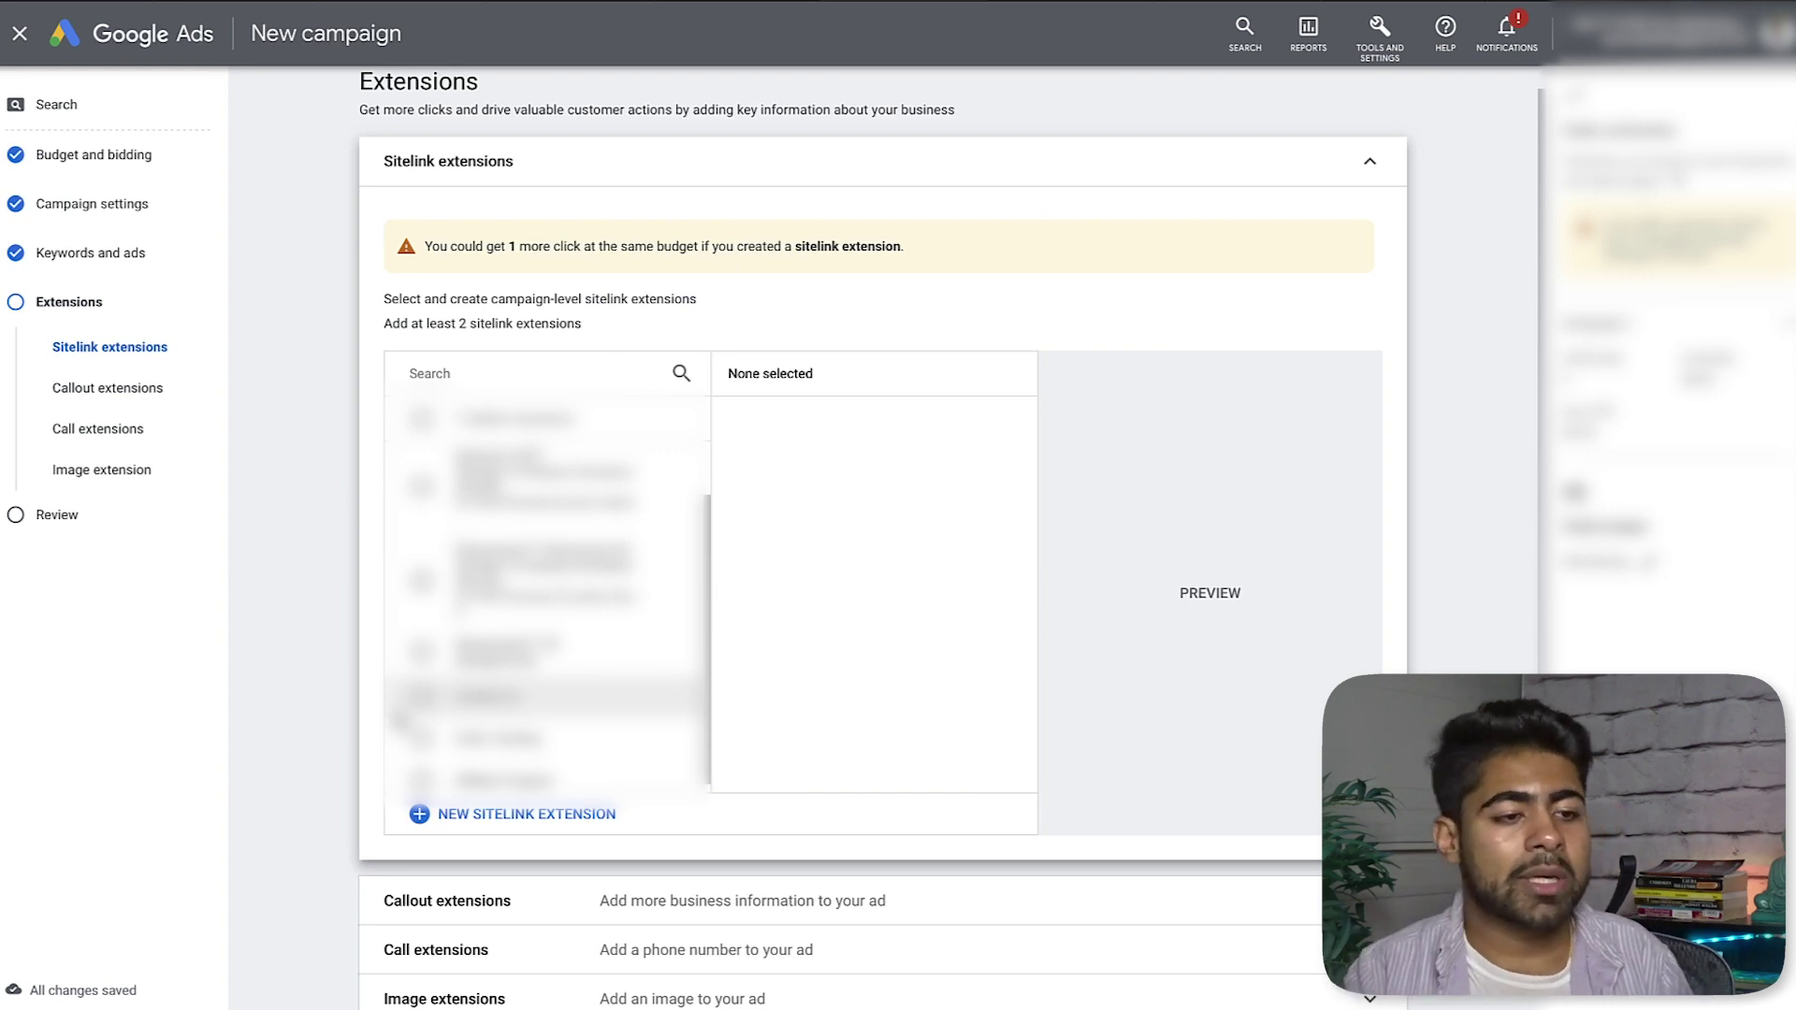
scroll(401, 720, down, 2)
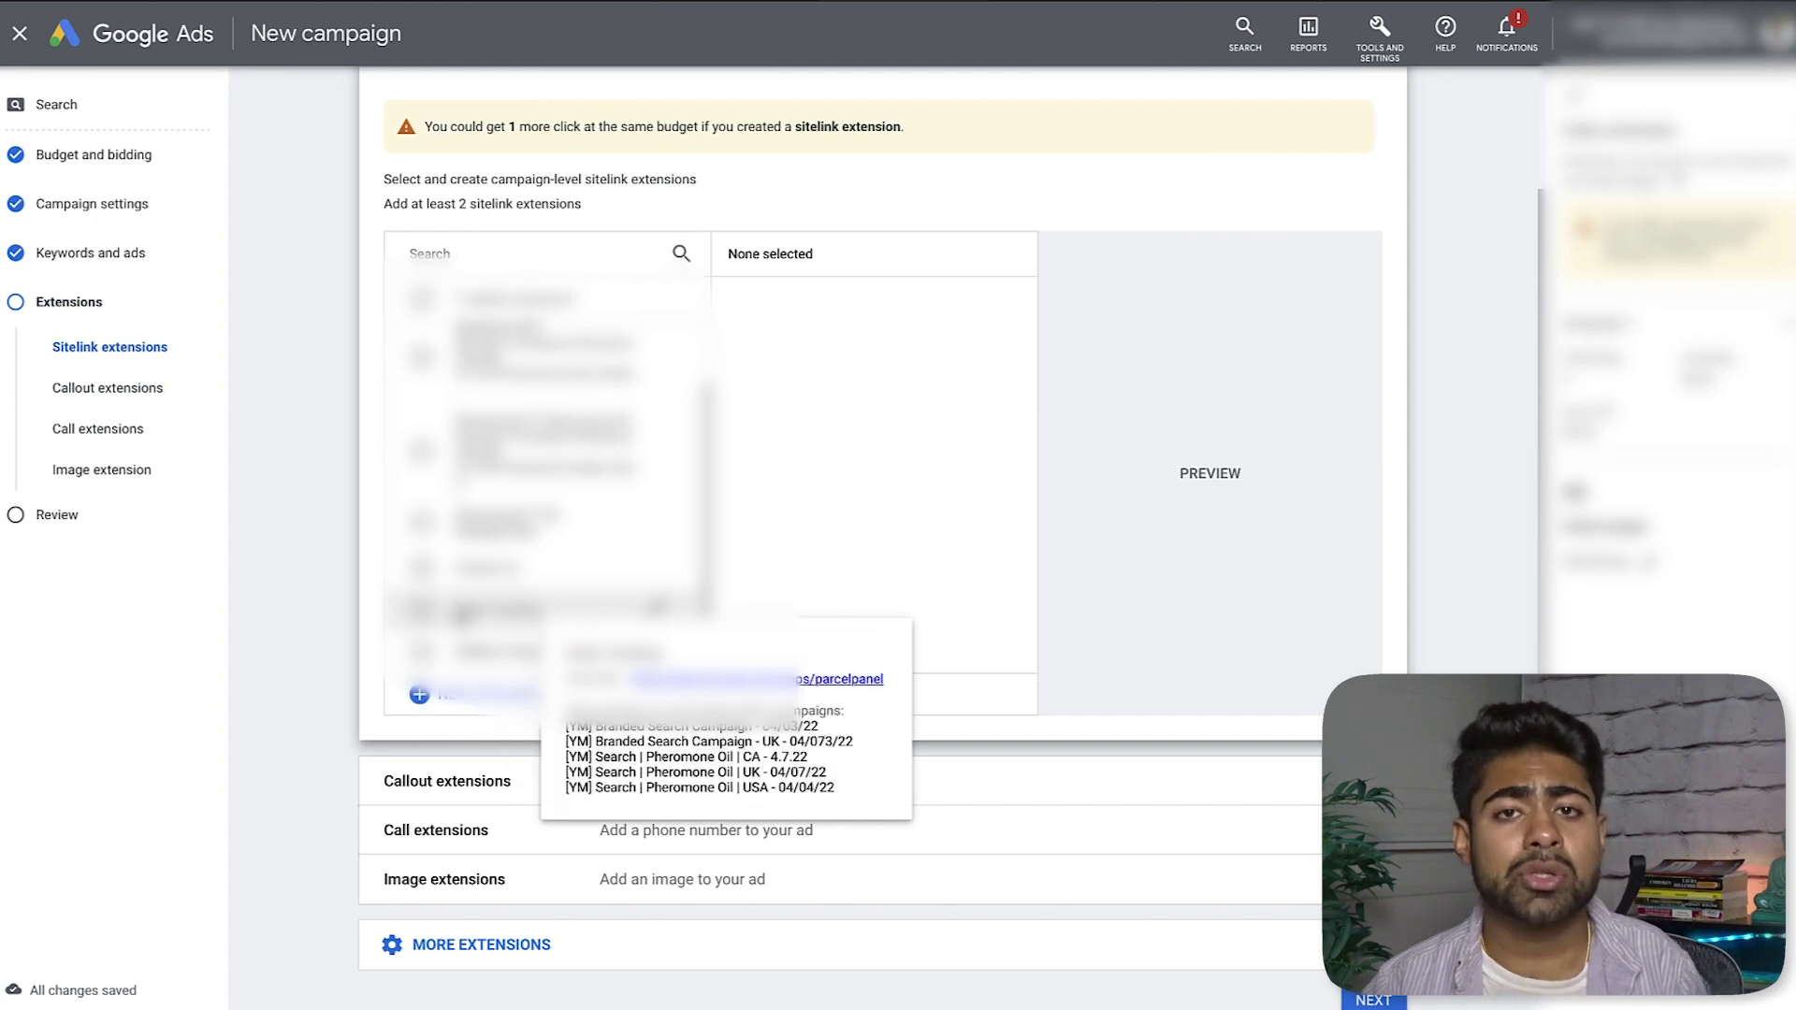
scroll(392, 738, down, 1)
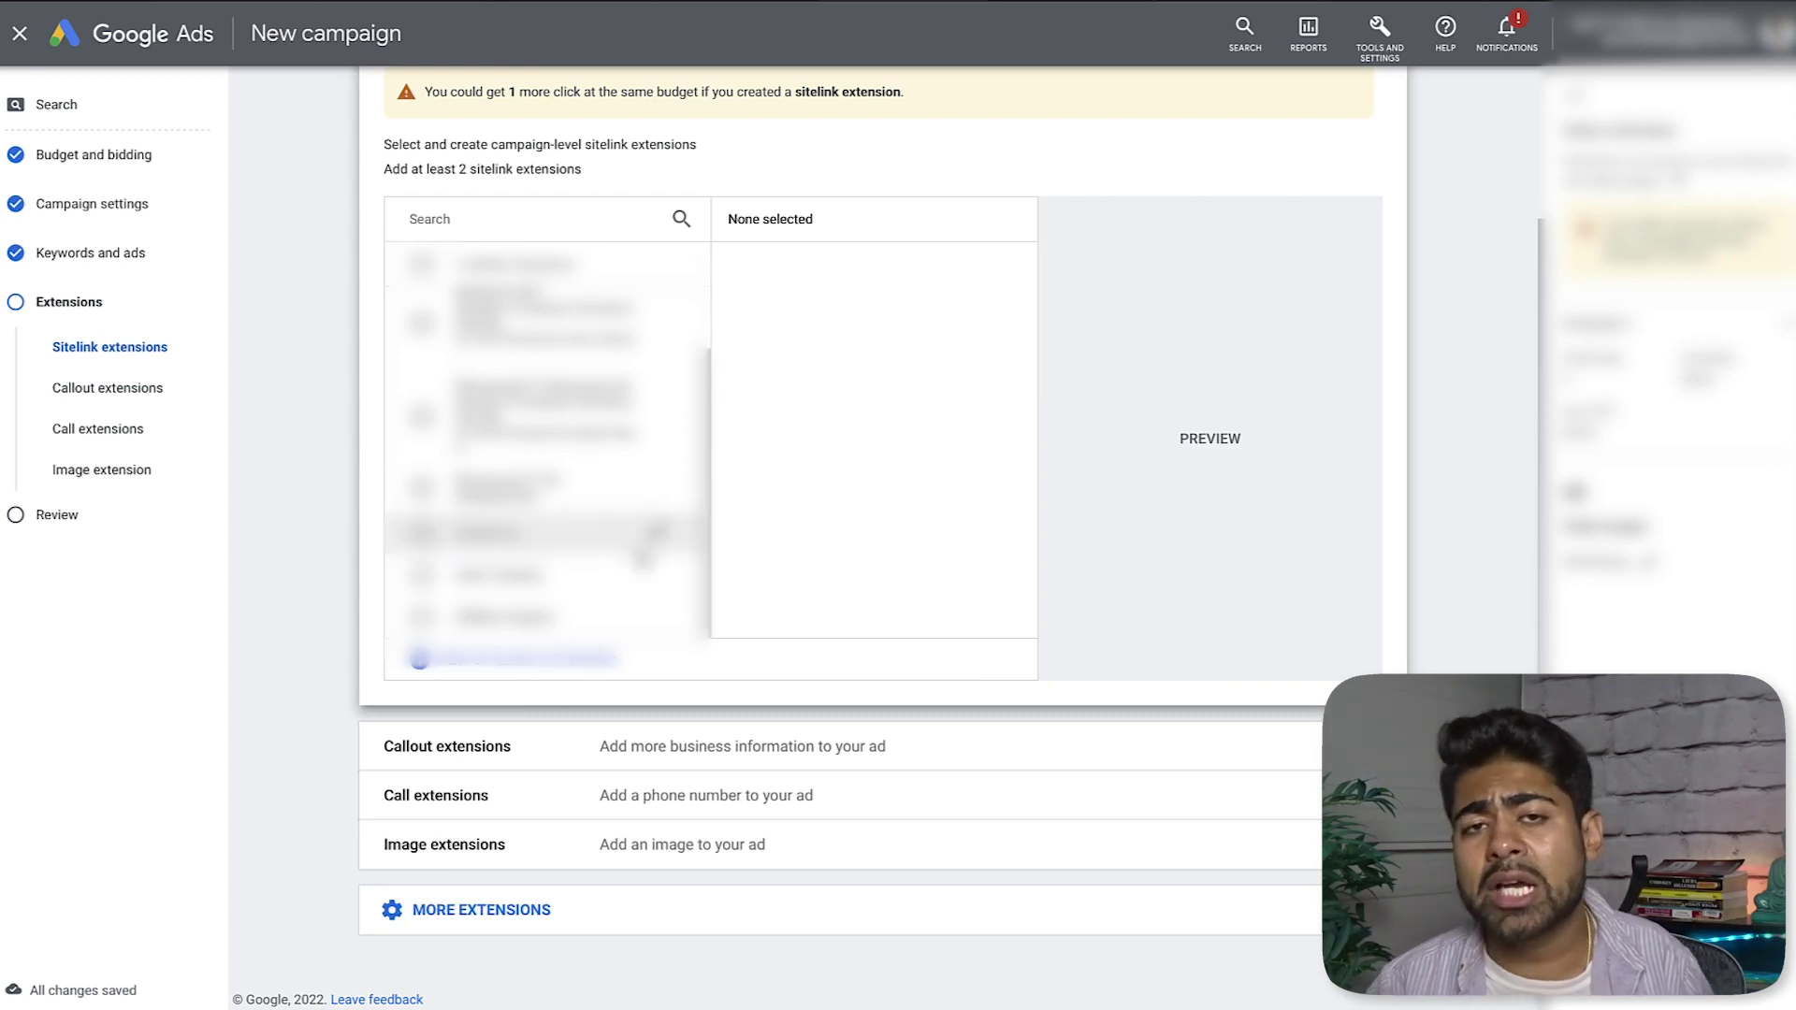
Open the callout extensions and review the available callouts without selecting any.
click(637, 739)
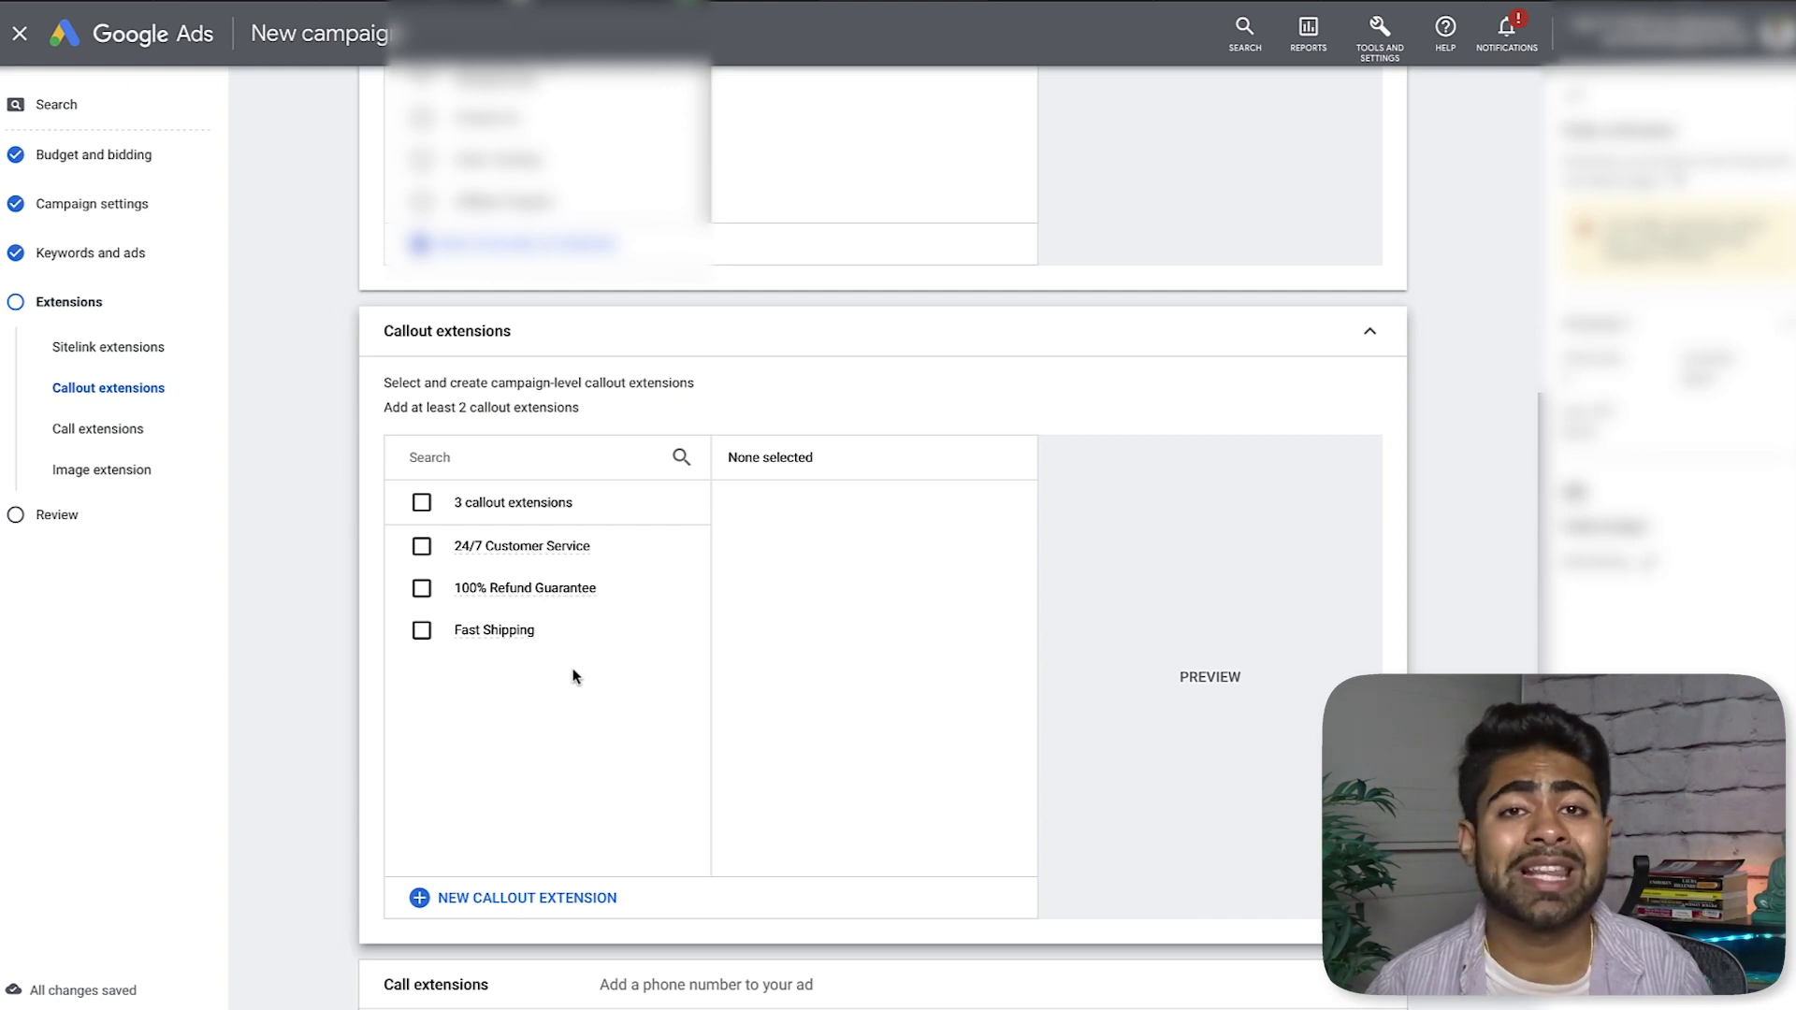
scroll(599, 652, down, 1)
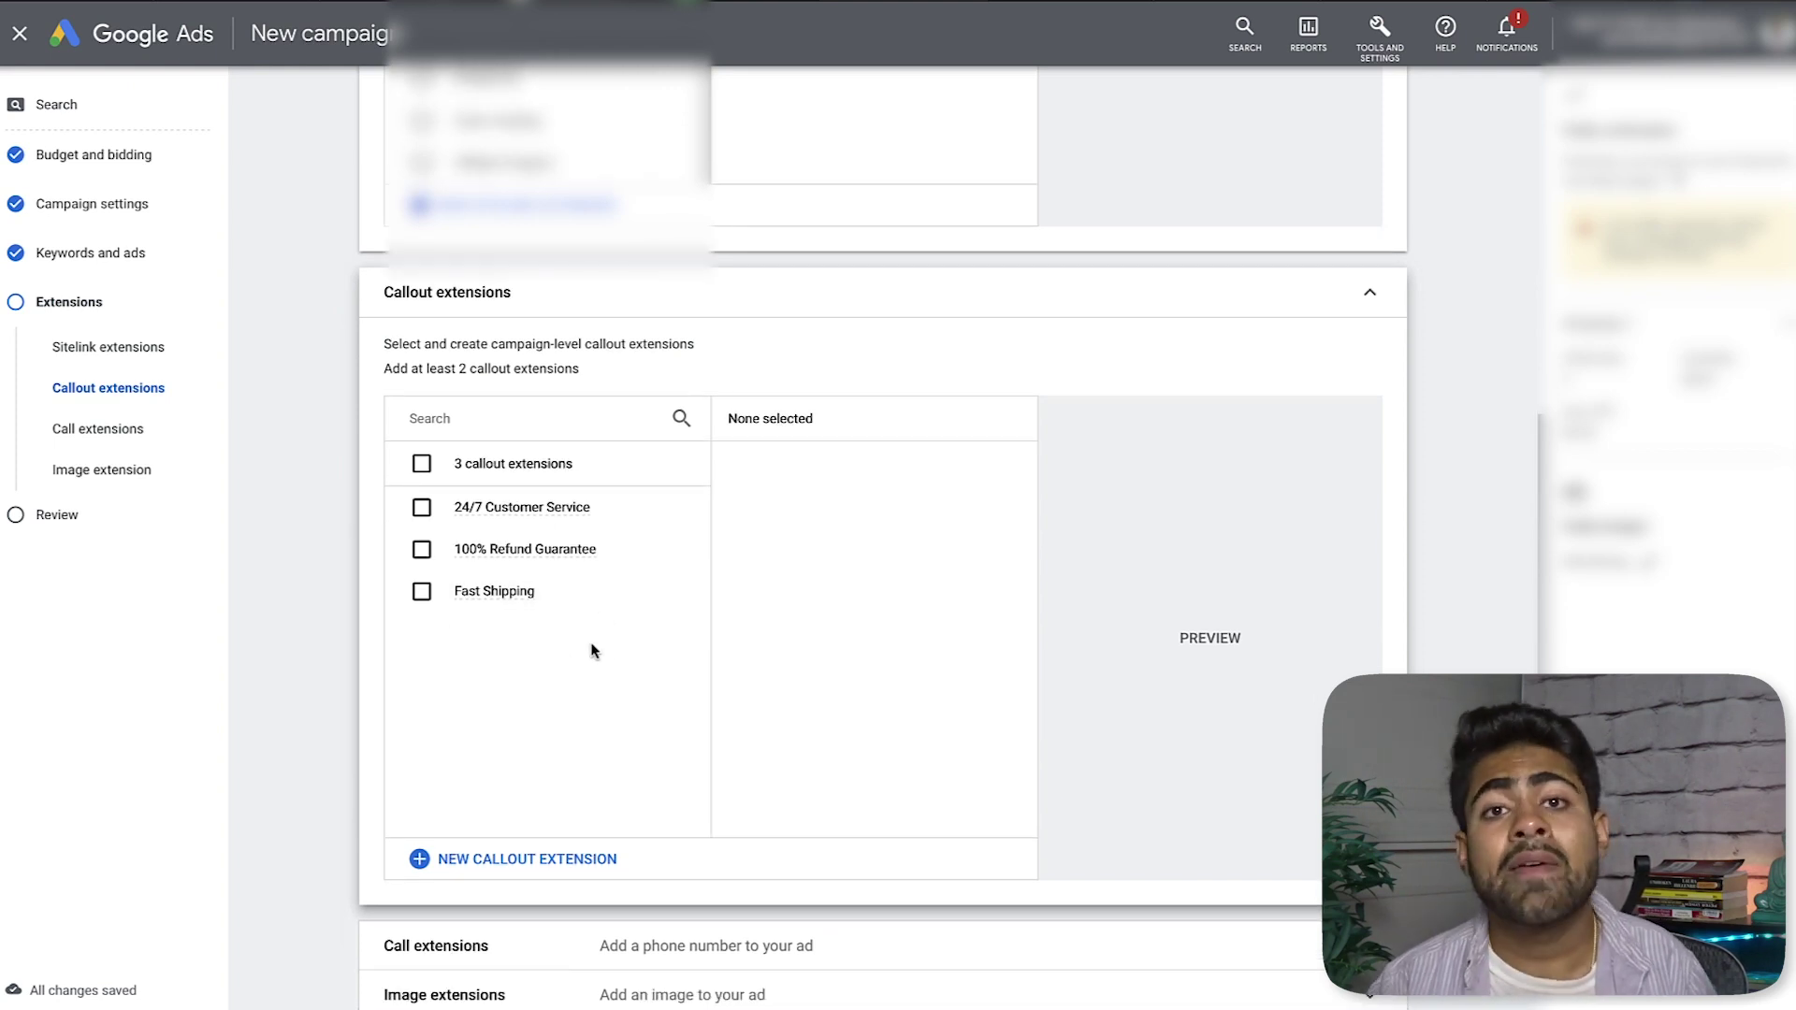
scroll(592, 652, down, 2)
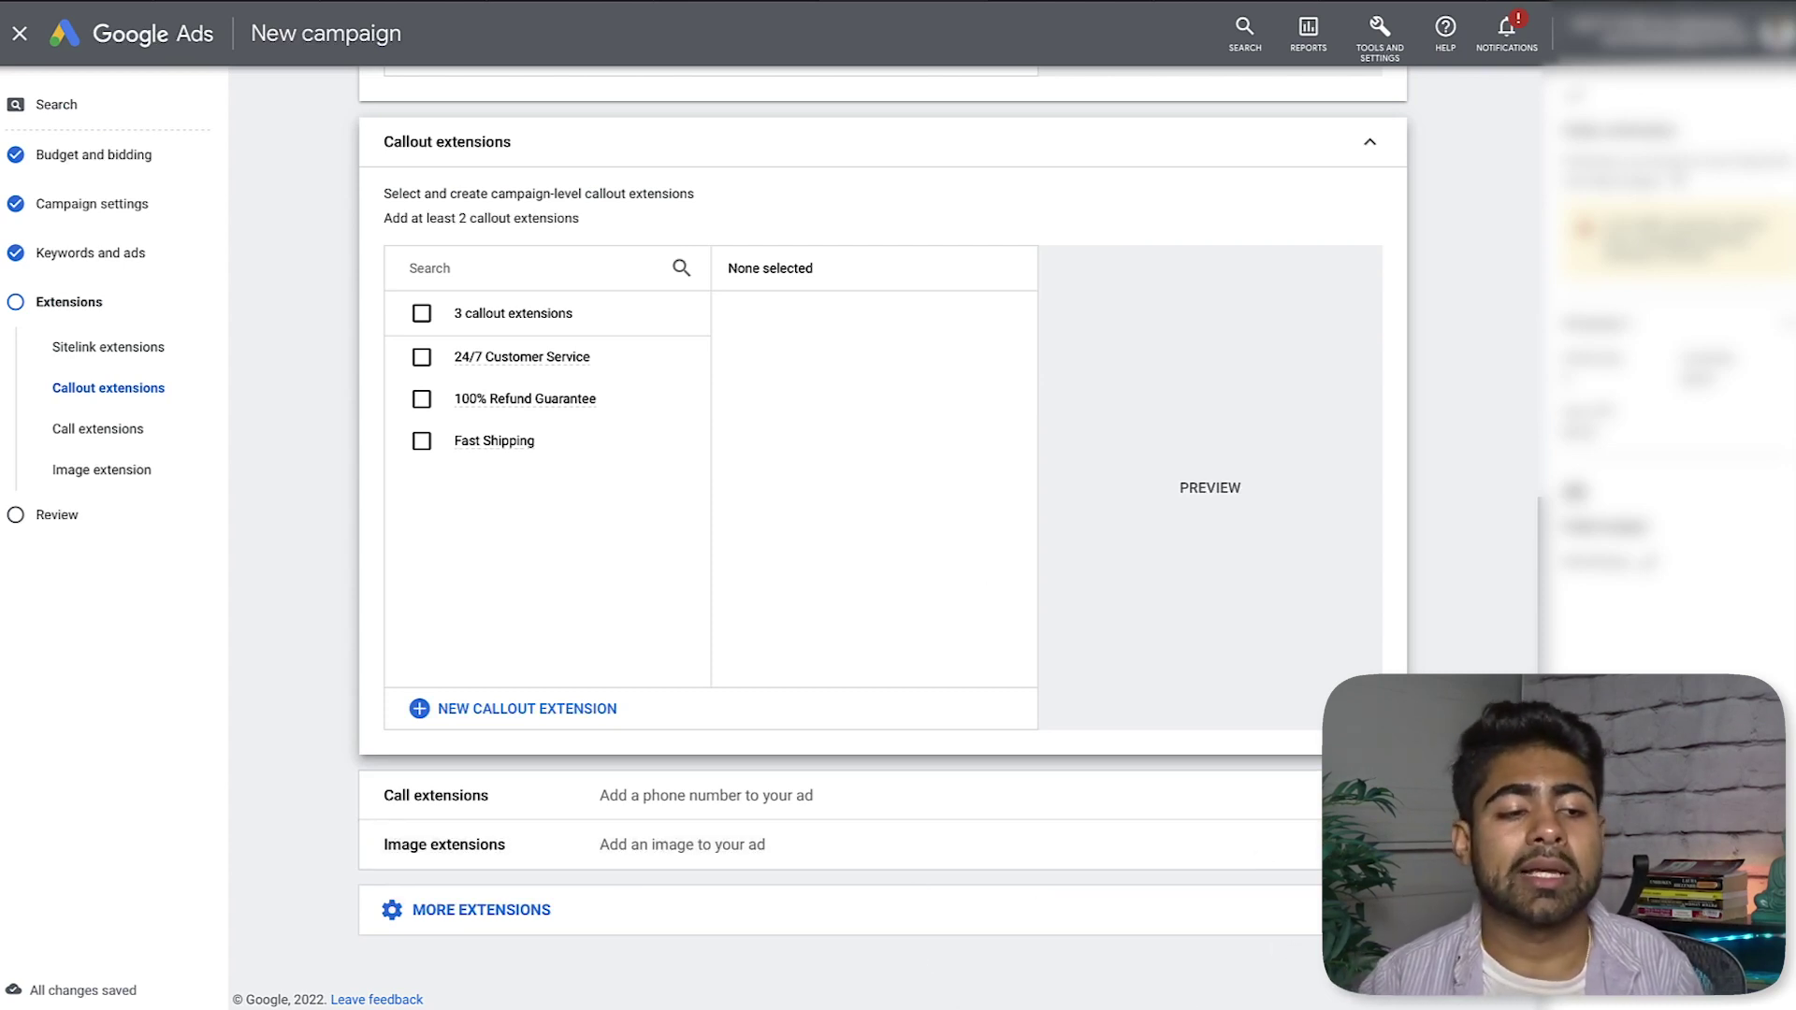
Proceed to the campaign review, check the summarized settings and back out of publishing the campaign.
click(1373, 965)
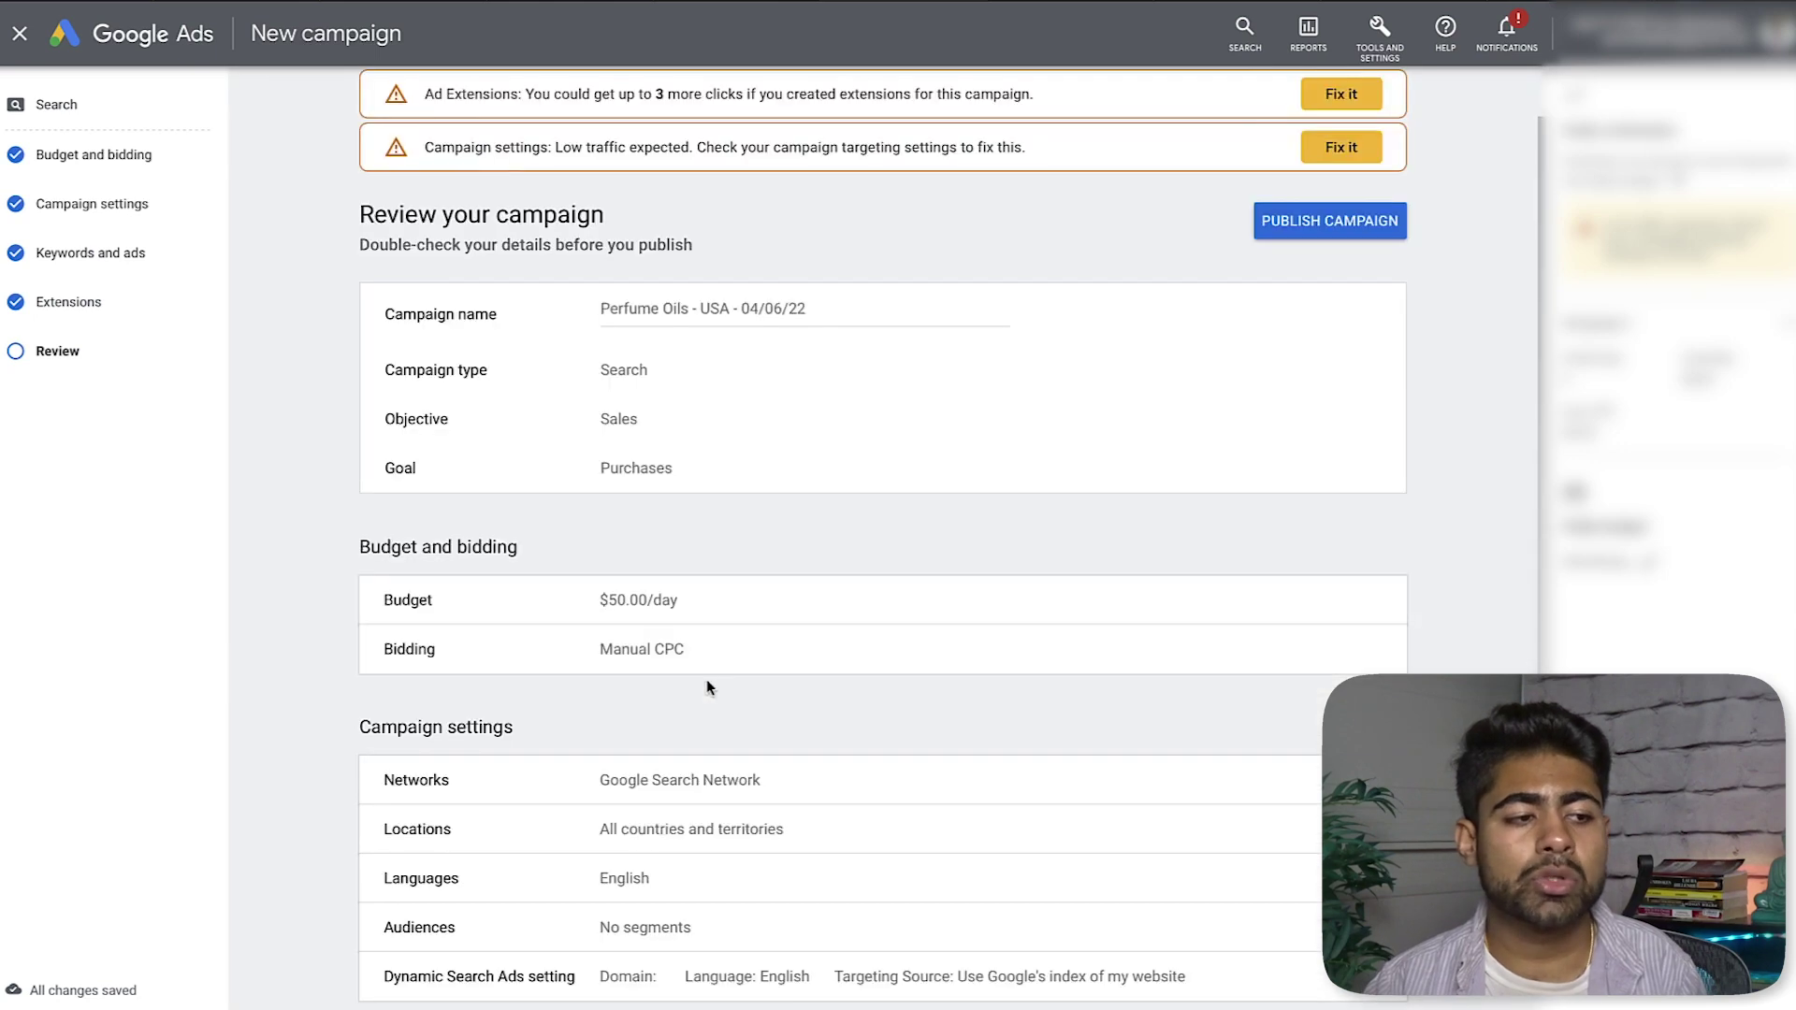
scroll(708, 687, down, 3)
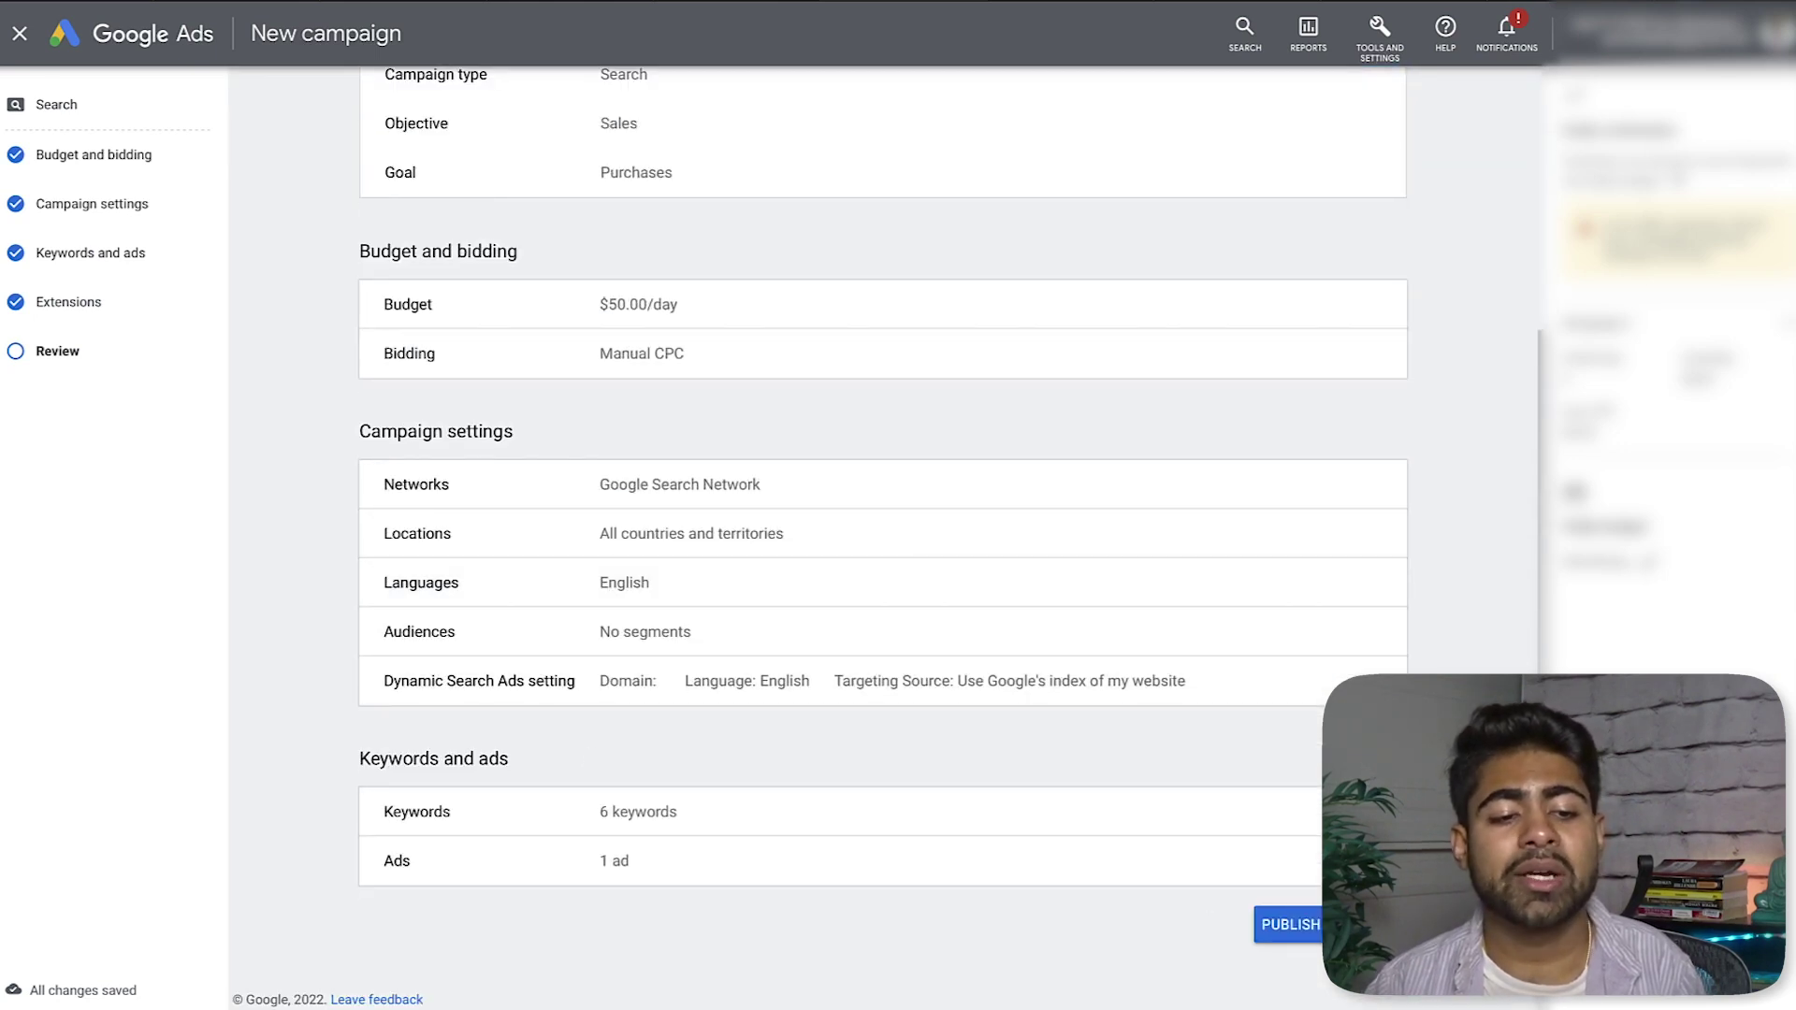
click(1291, 924)
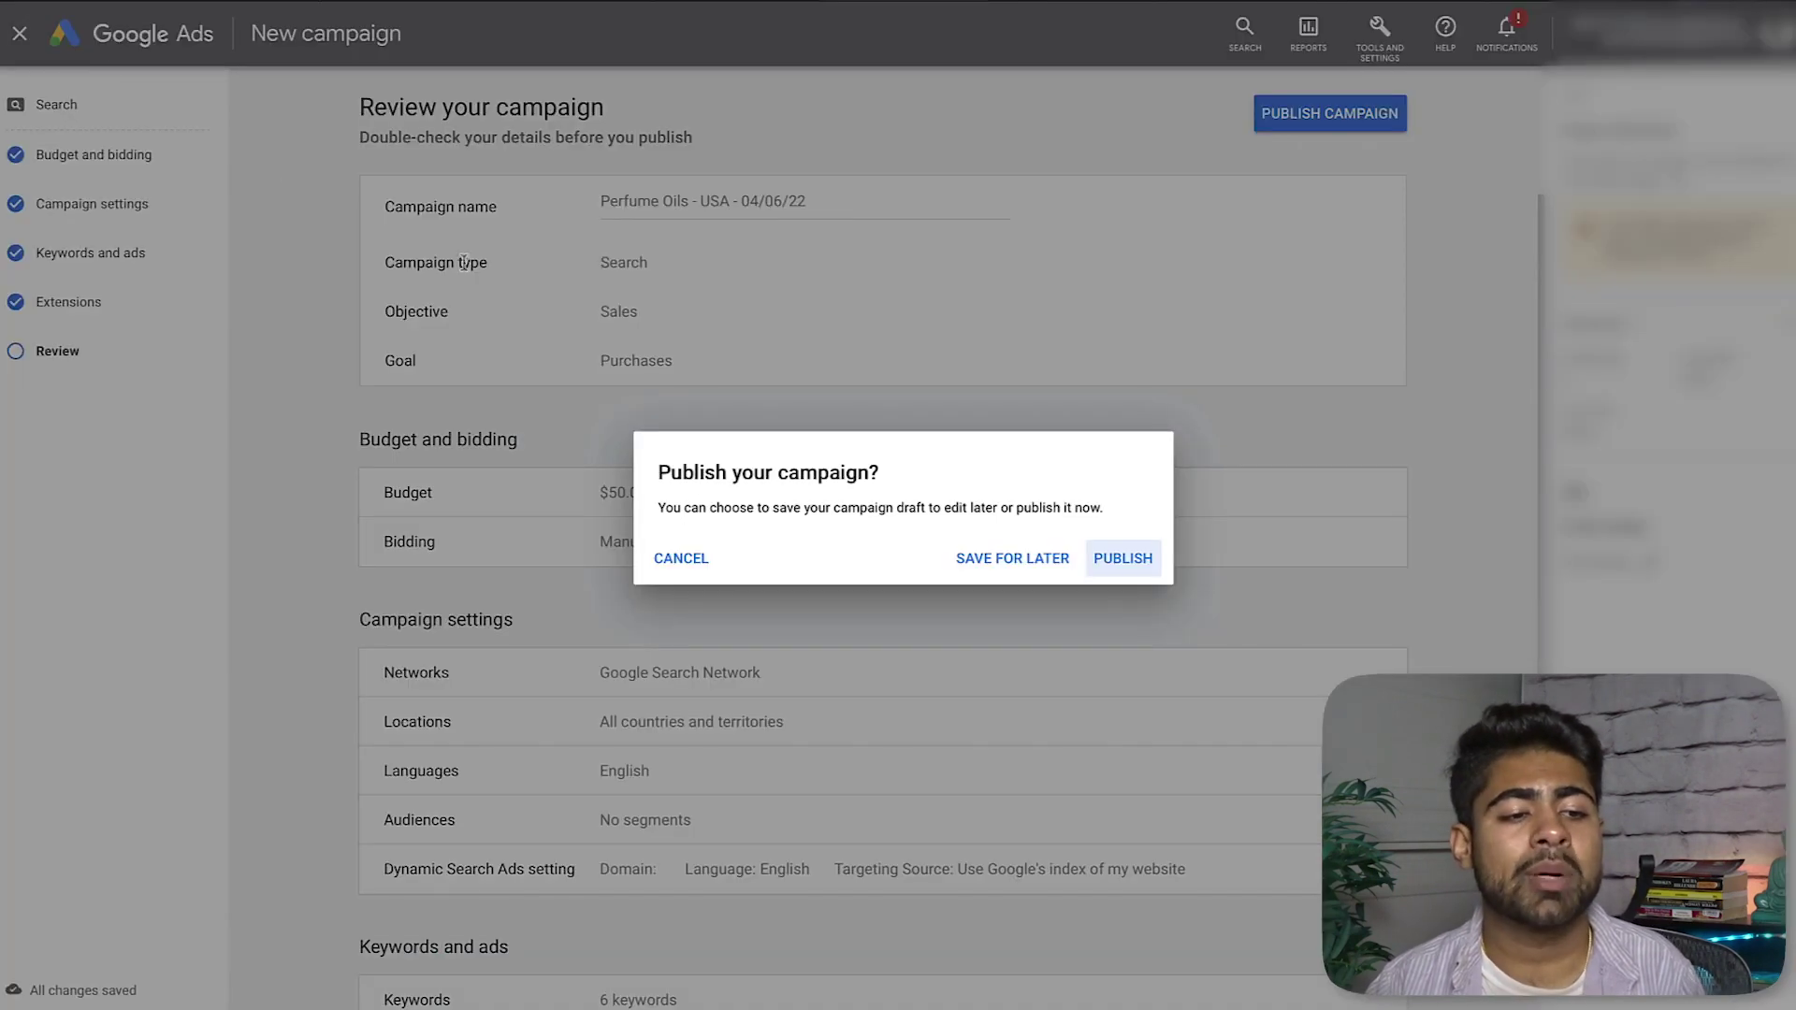
click(673, 558)
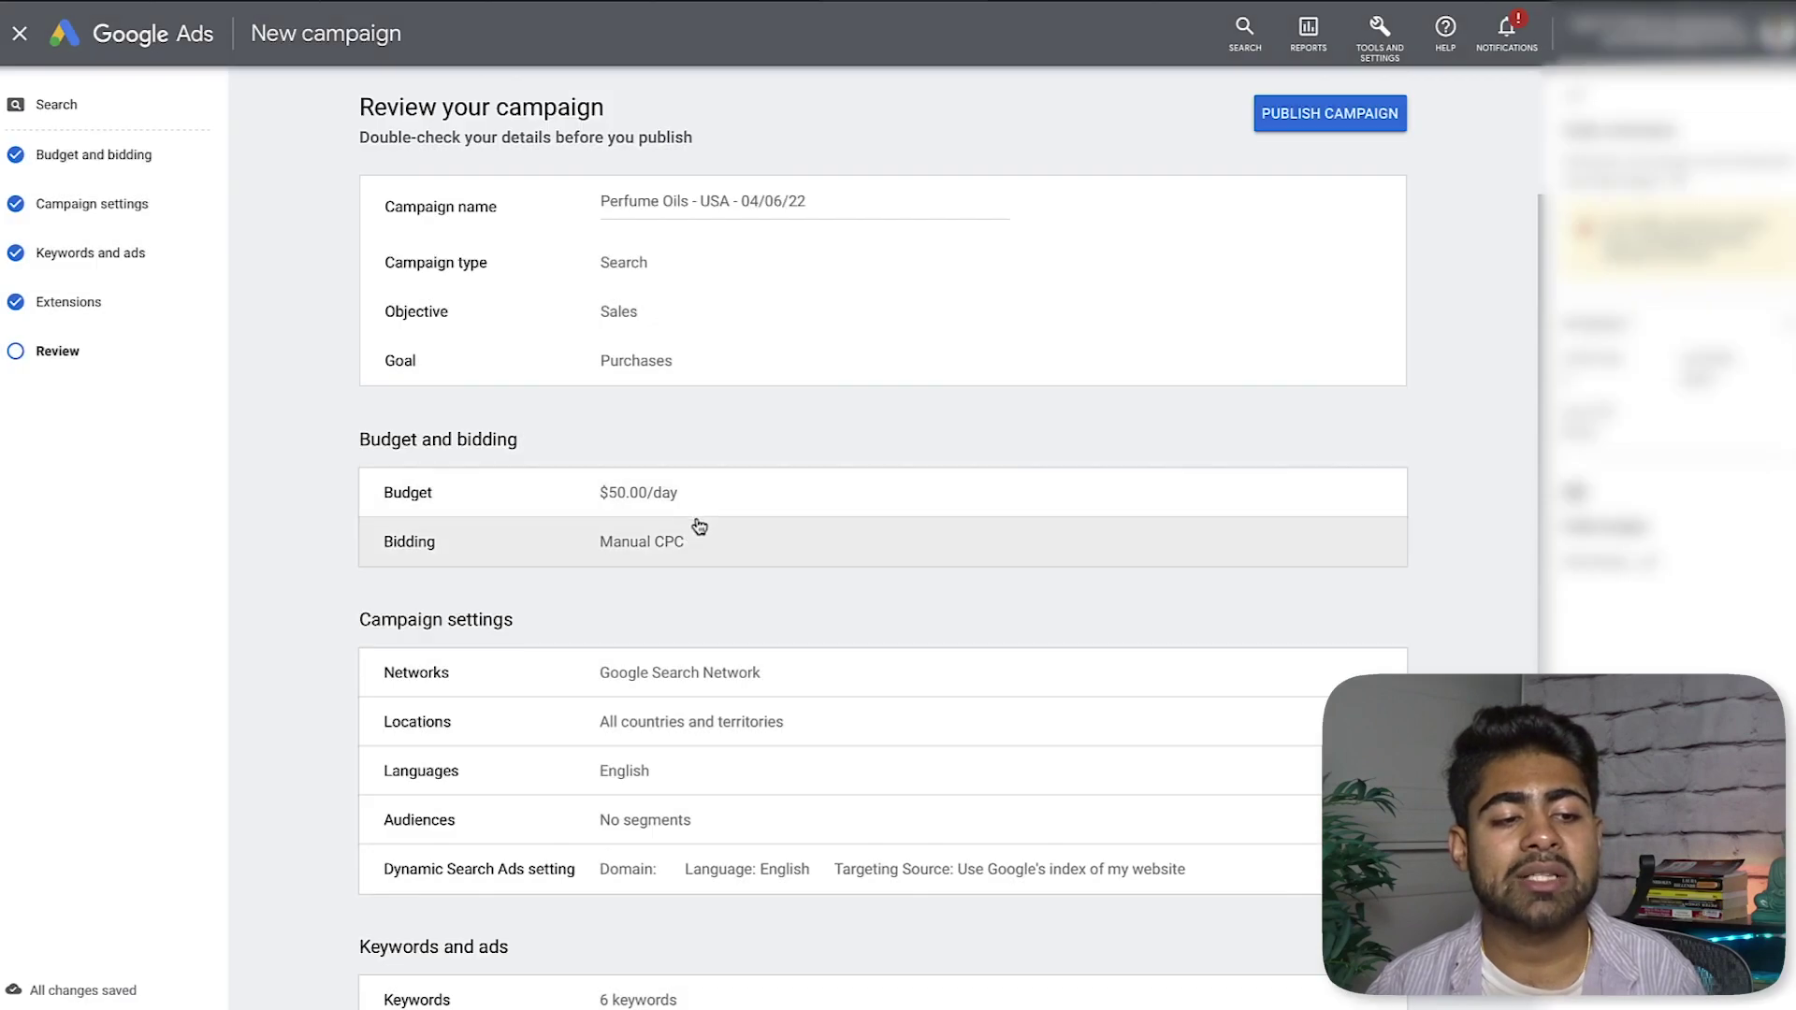
Leave the campaign review without publishing and save the Perfume Oils - USA - 04/06/22 draft for later.
click(7, 36)
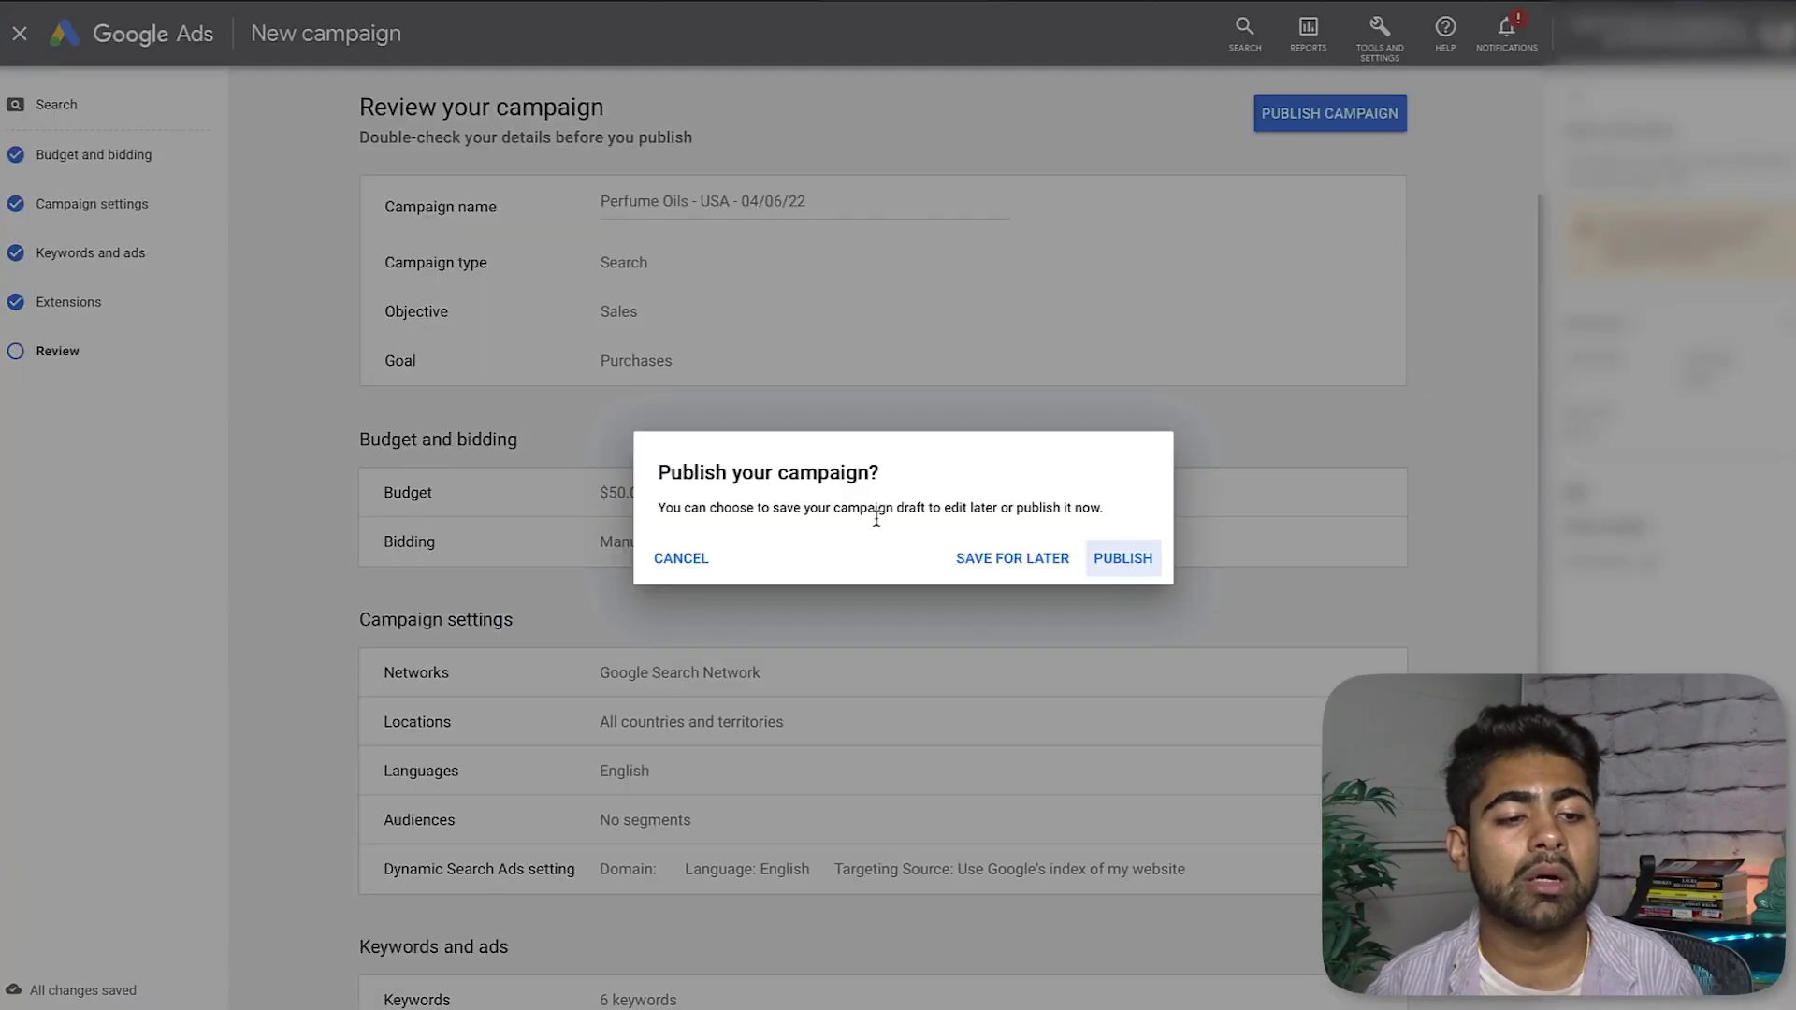
click(1054, 589)
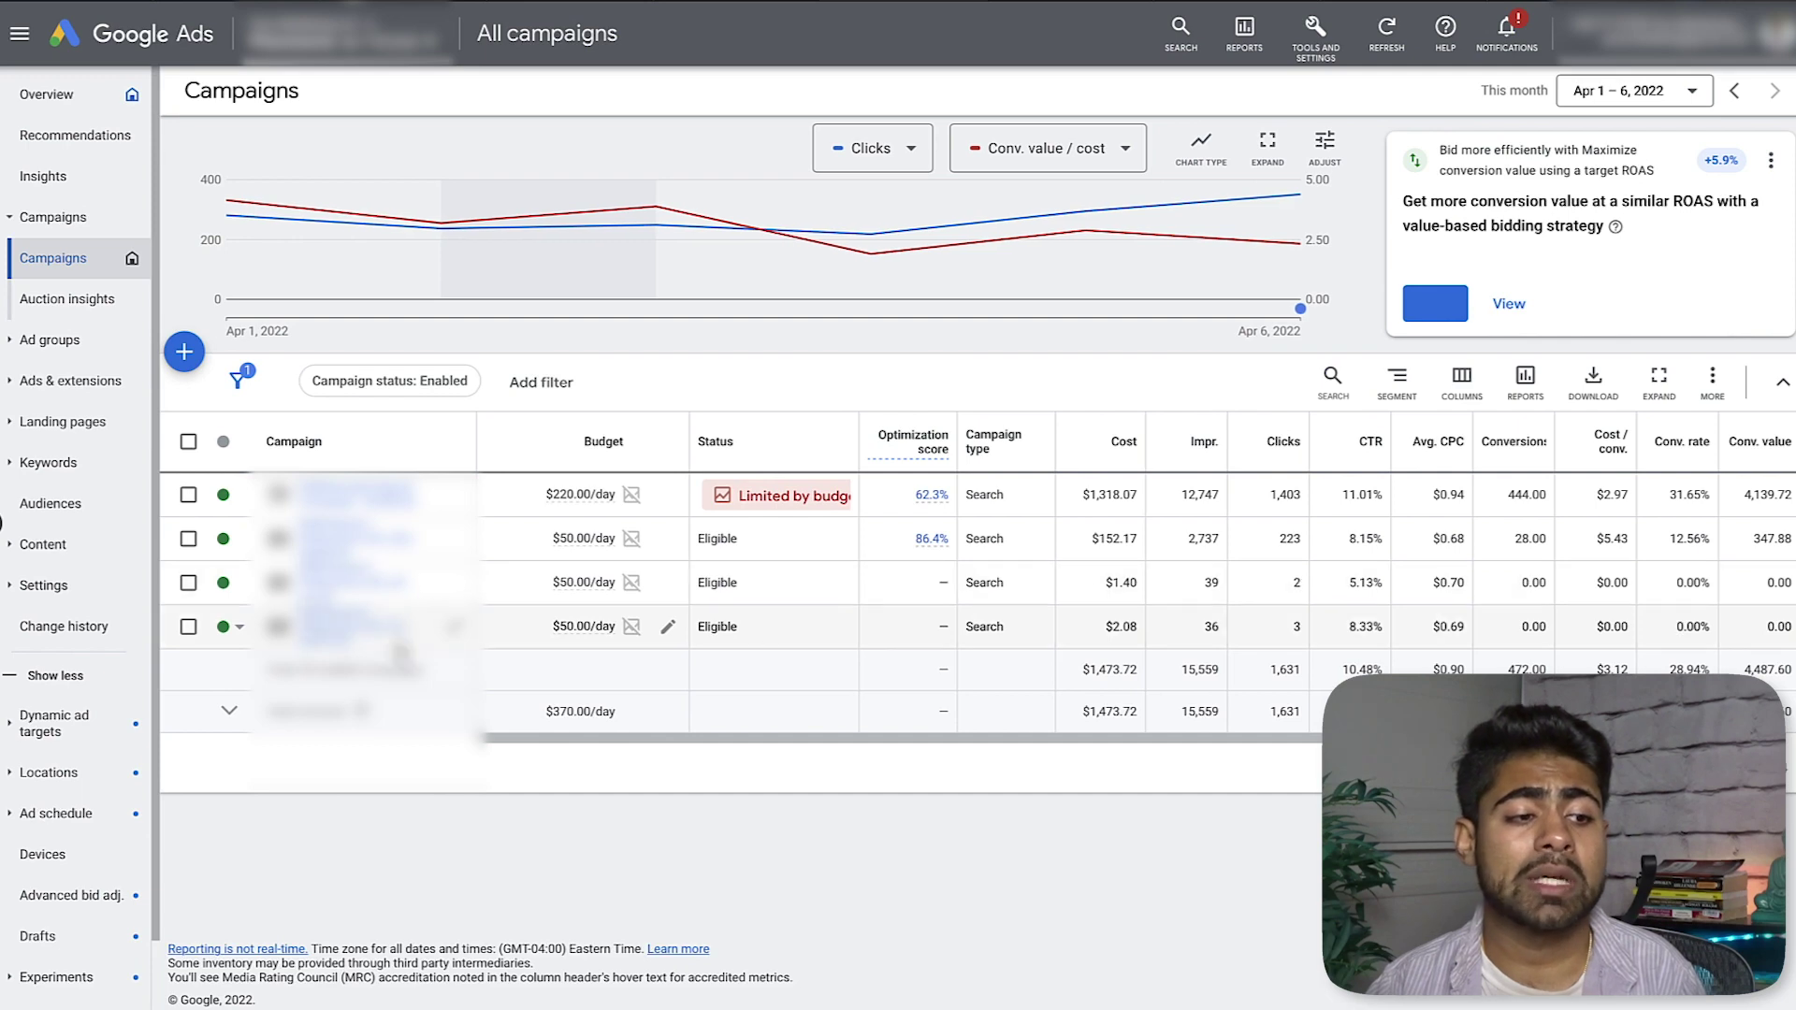
In the existing campaign with the 86.4% optimization score, select the first ad group and open its editing options.
click(375, 541)
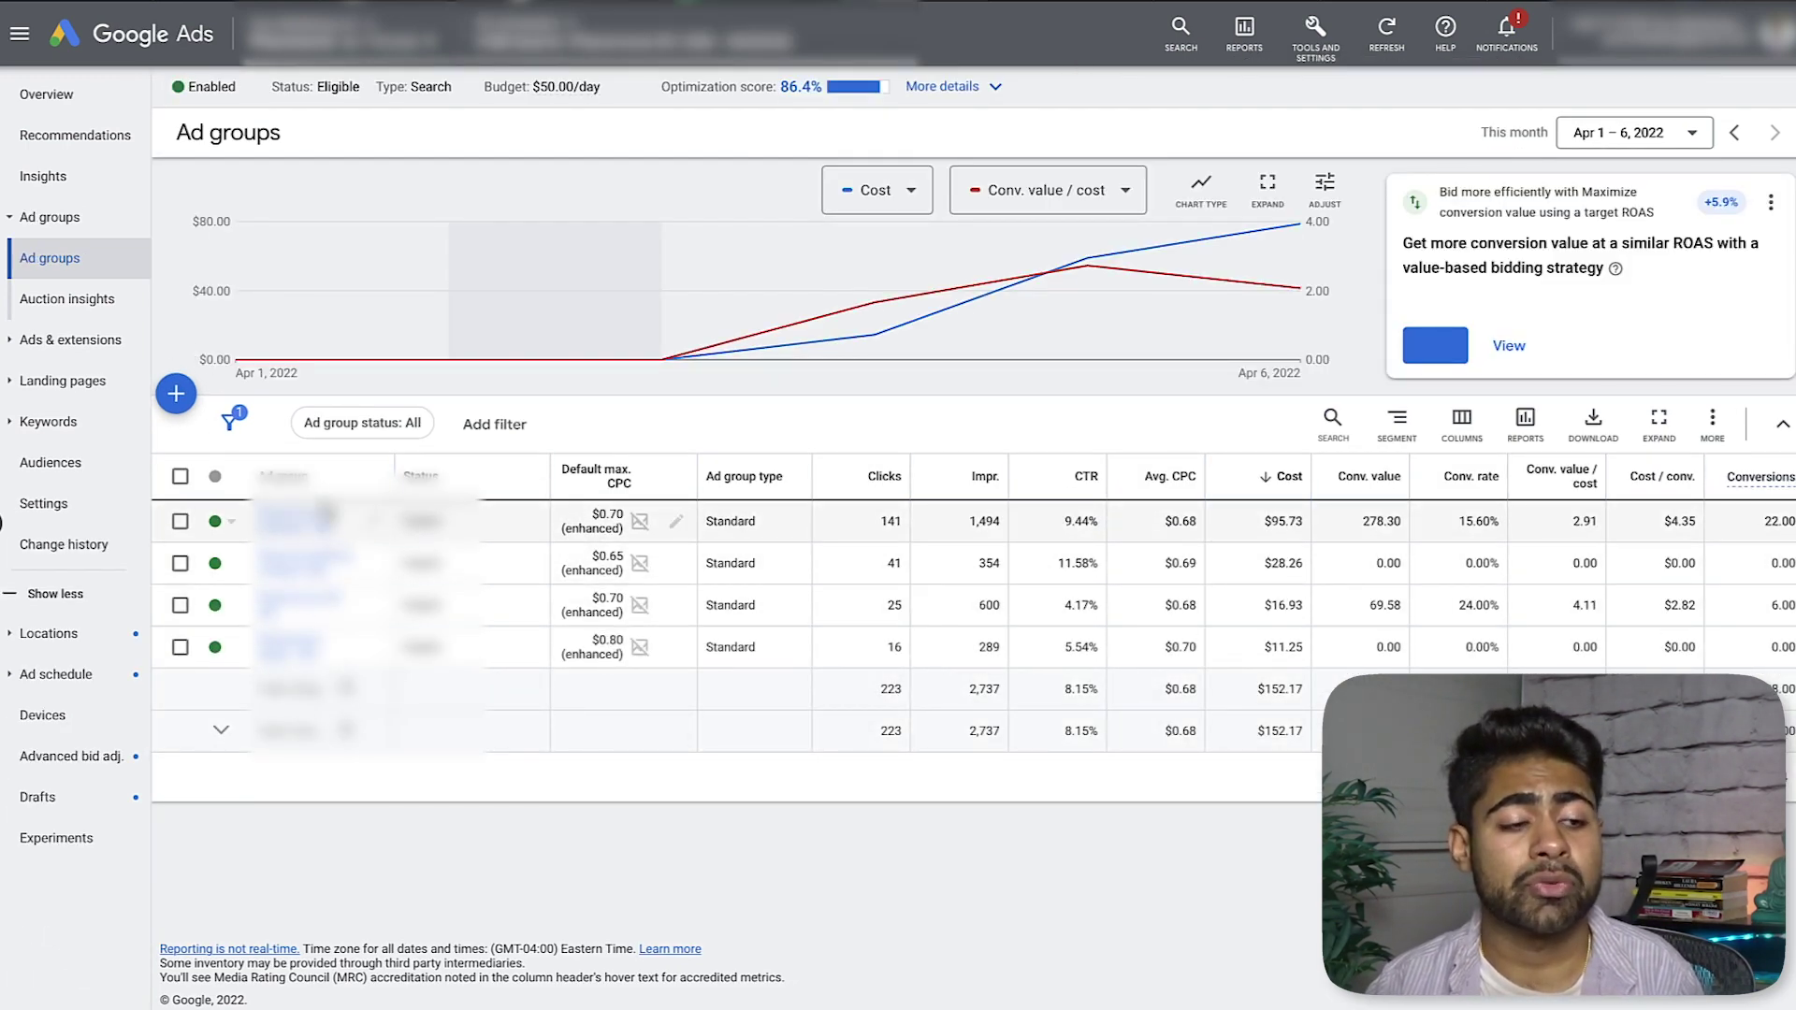
click(180, 524)
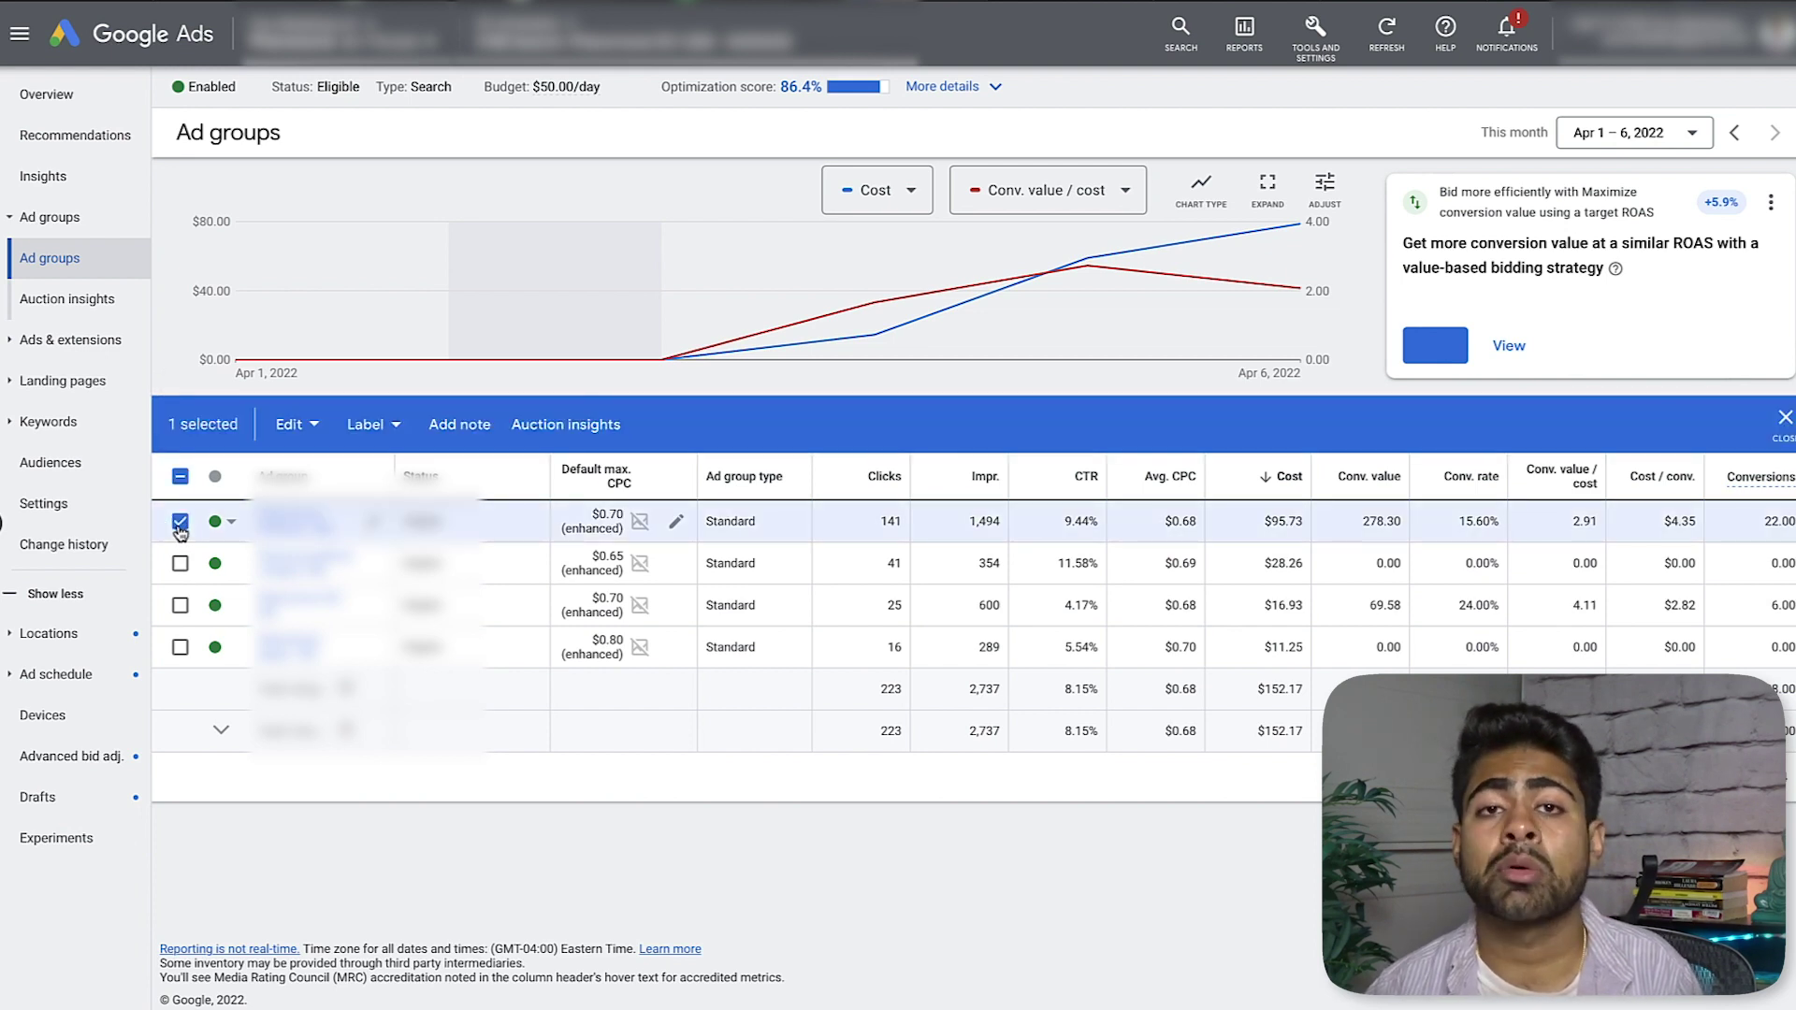
click(291, 424)
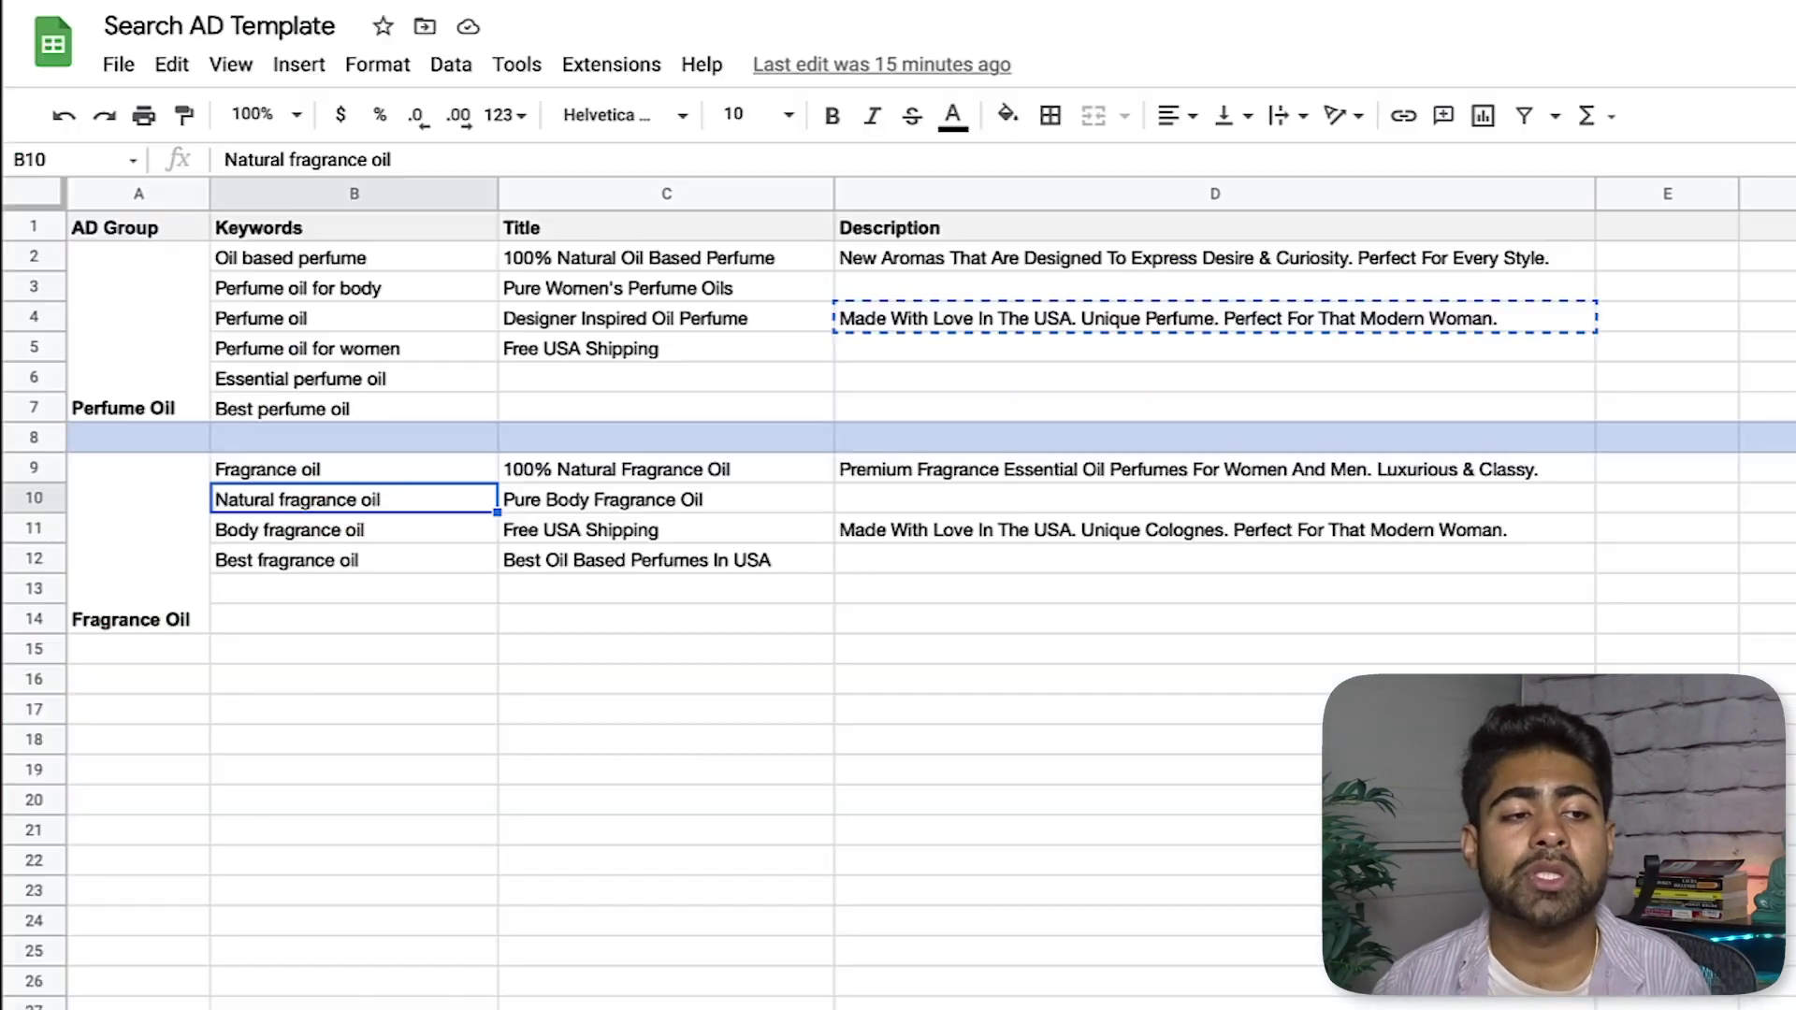
Switch to the Search AD Template spreadsheet and review the Fragrance Oil ad group's keywords, titles and descriptions.
click(140, 571)
click(991, 563)
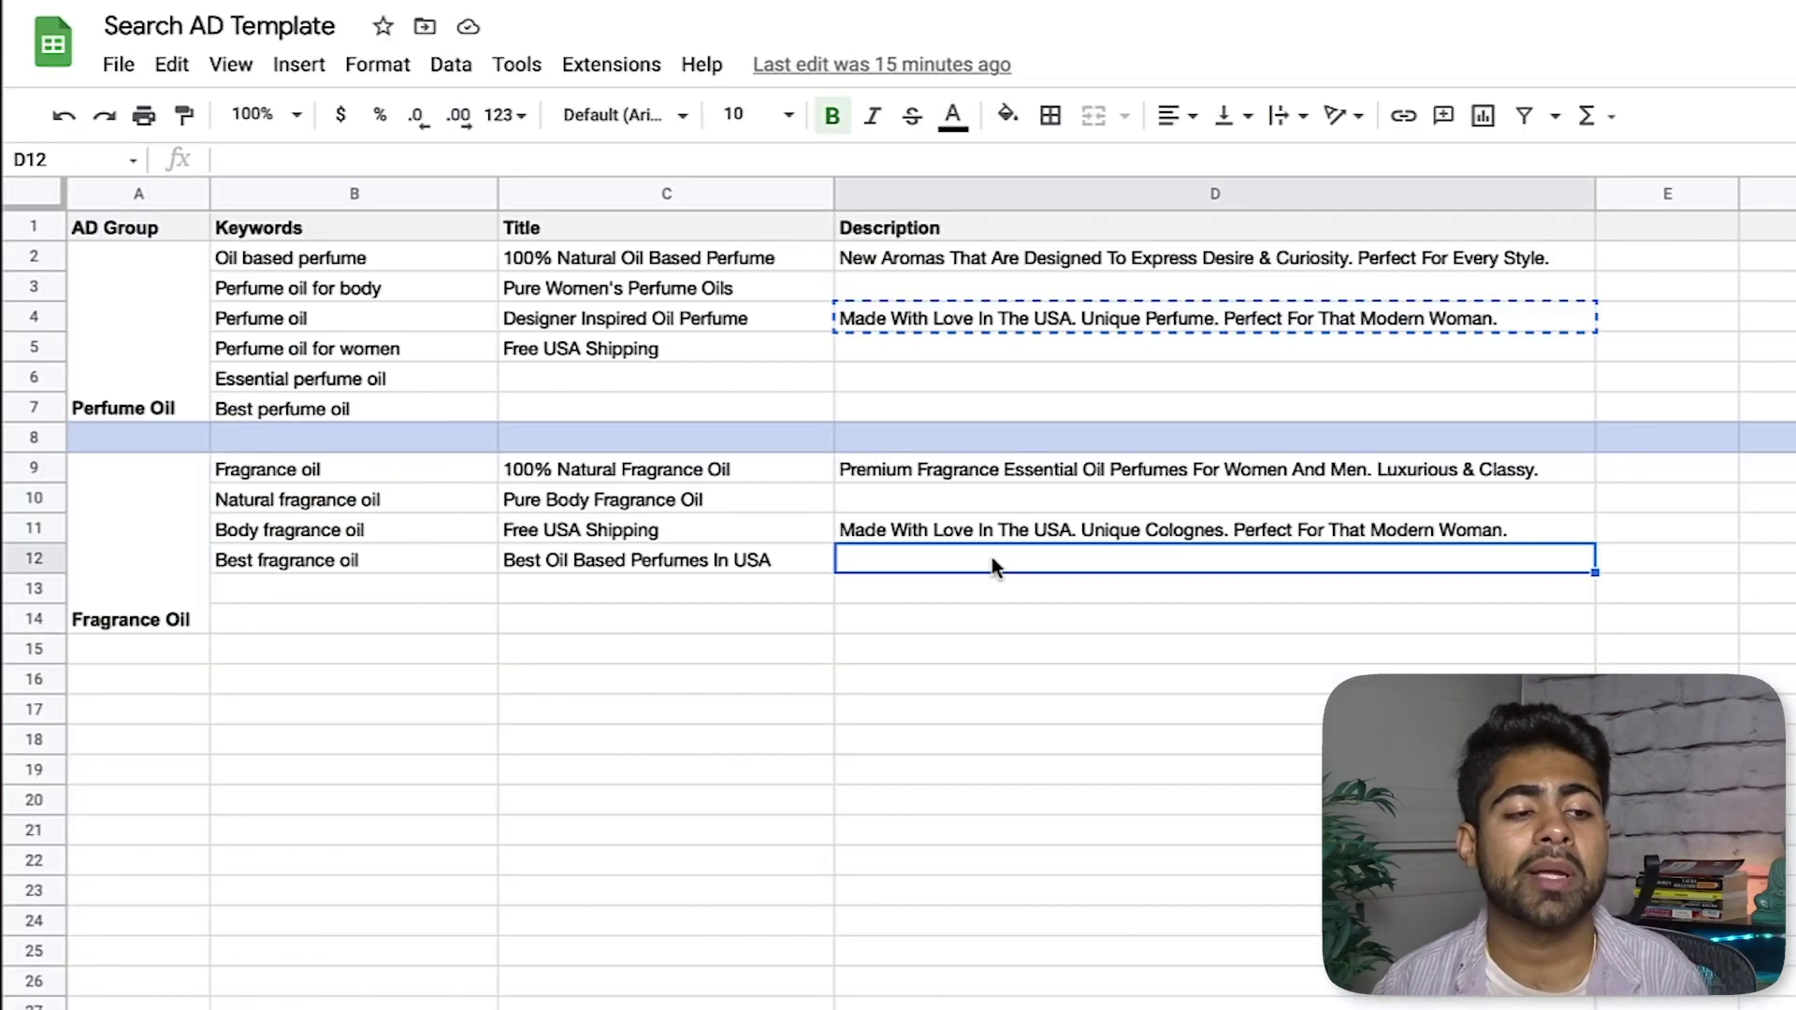
click(958, 496)
click(173, 541)
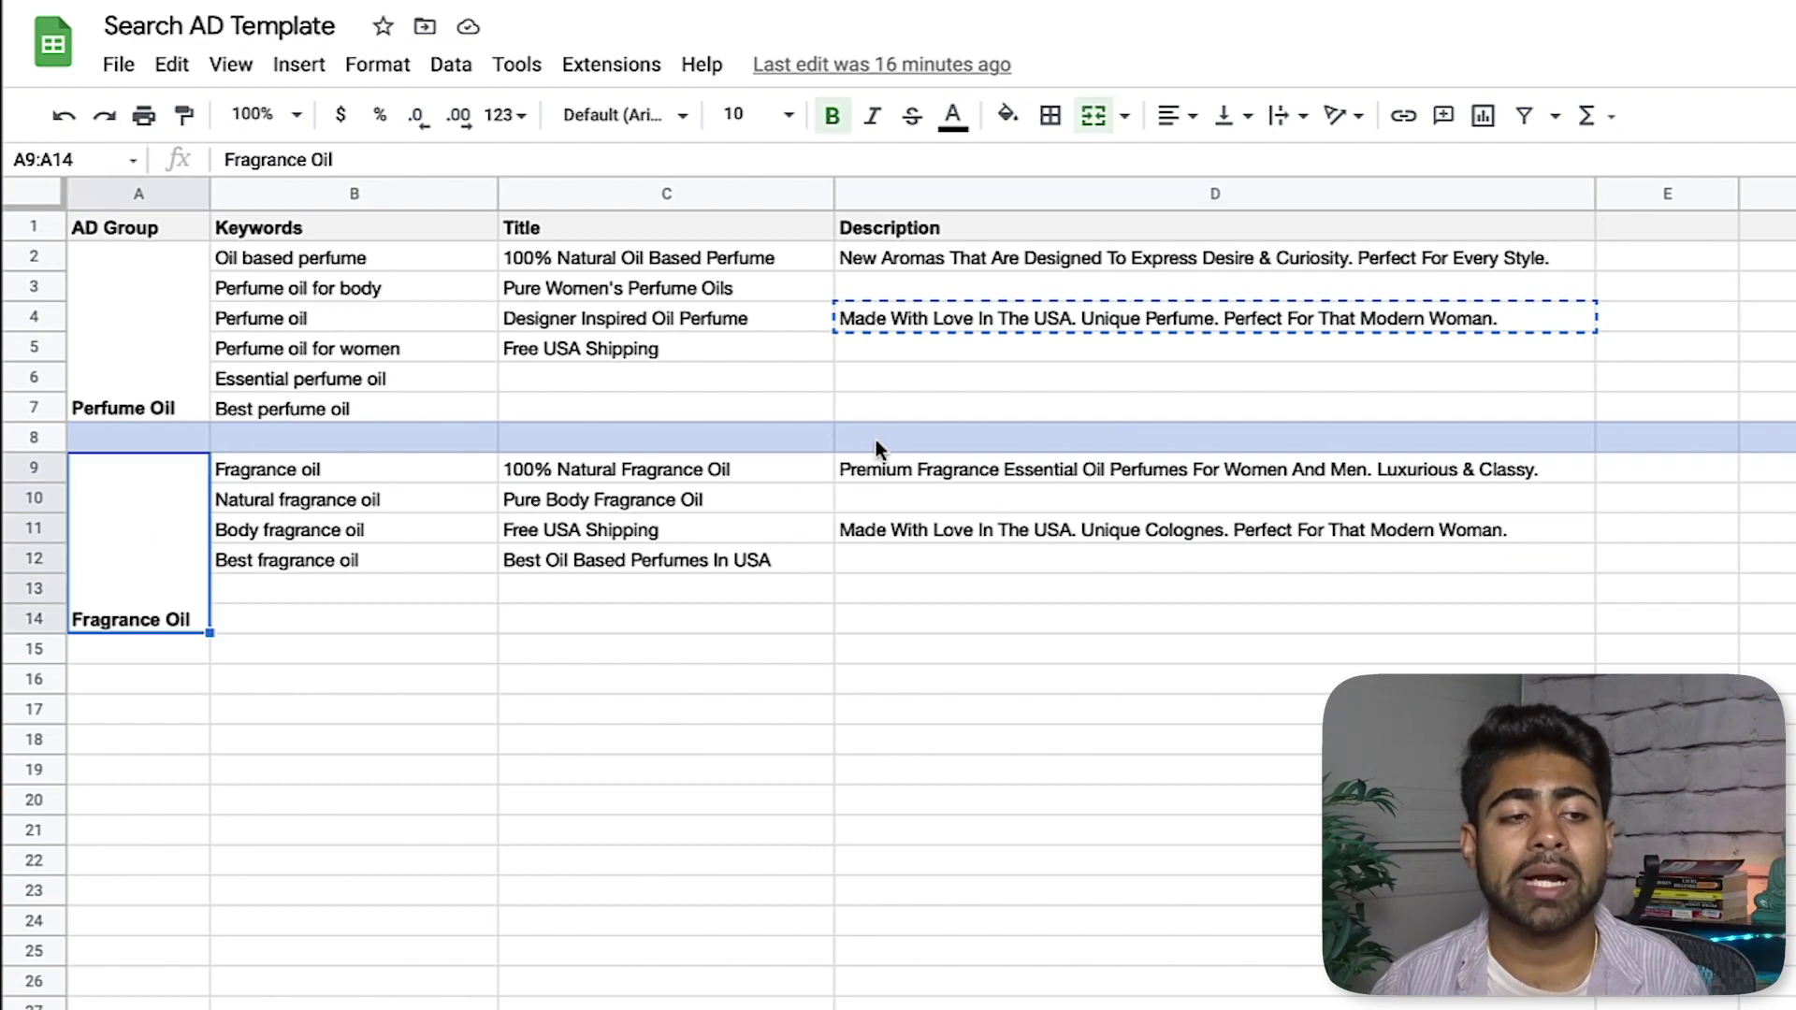